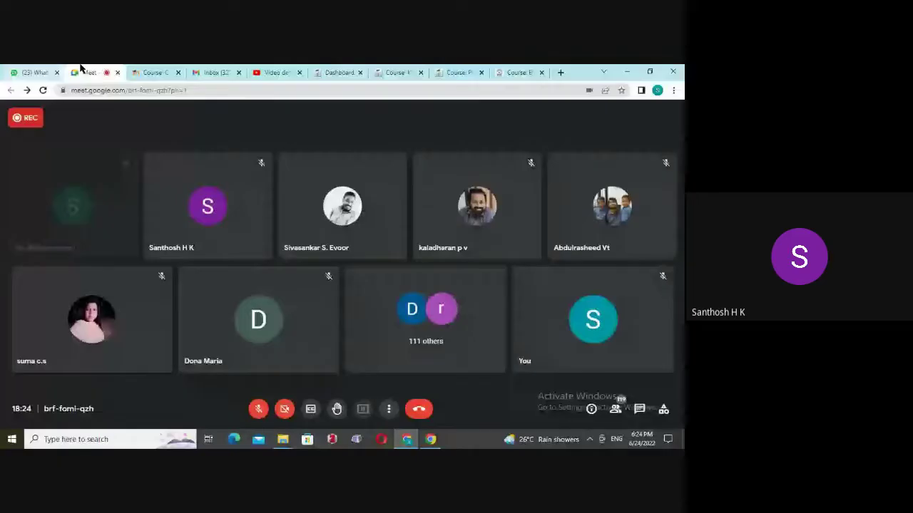
- Switch from the Meet call to the Culture and Popular Media course page and scroll to its title
{"action": "left_click", "coordinate": [162, 74]}
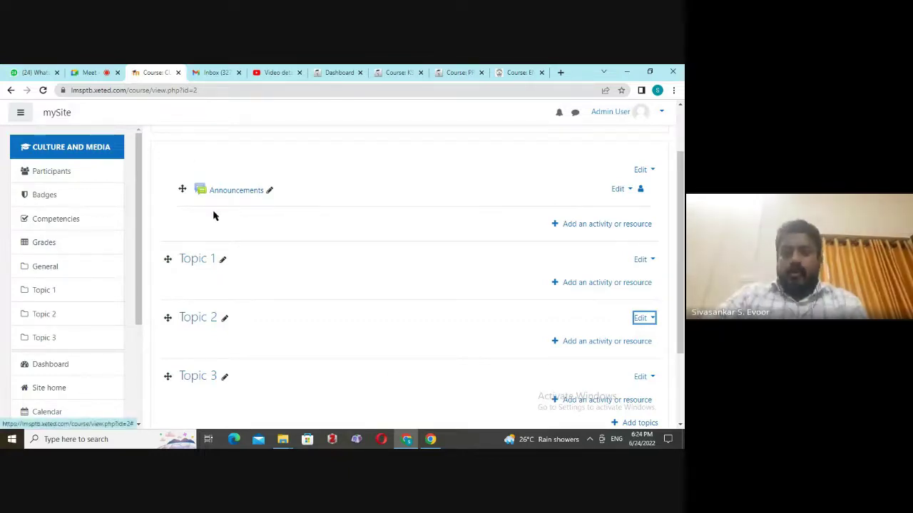
{"action": "scroll", "coordinate": [366, 175], "scroll_direction": "up", "scroll_amount": 1}
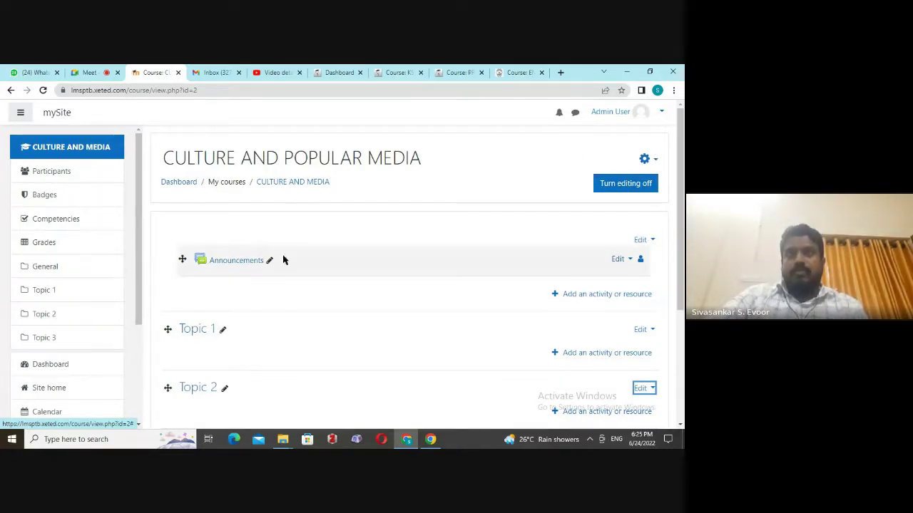
- Turn the course's editing mode off, then back on
{"action": "left_click", "coordinate": [653, 160]}
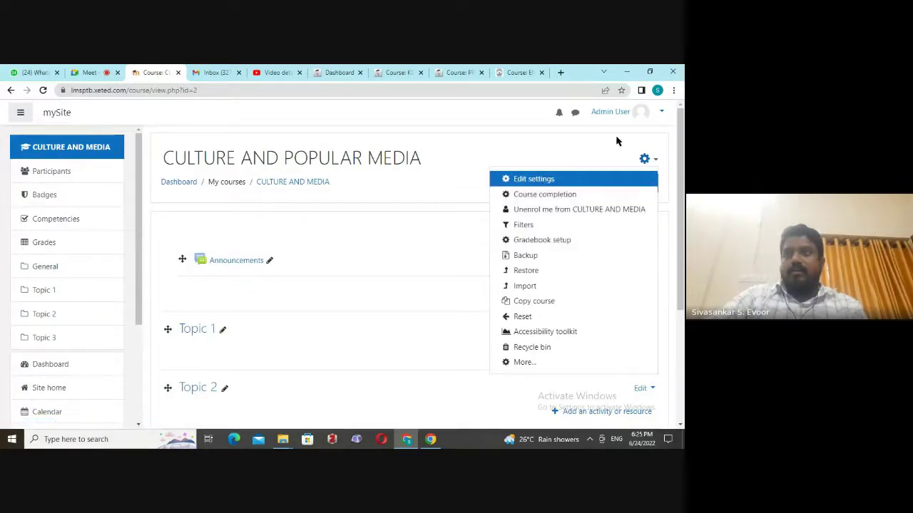
{"action": "left_click", "coordinate": [594, 145]}
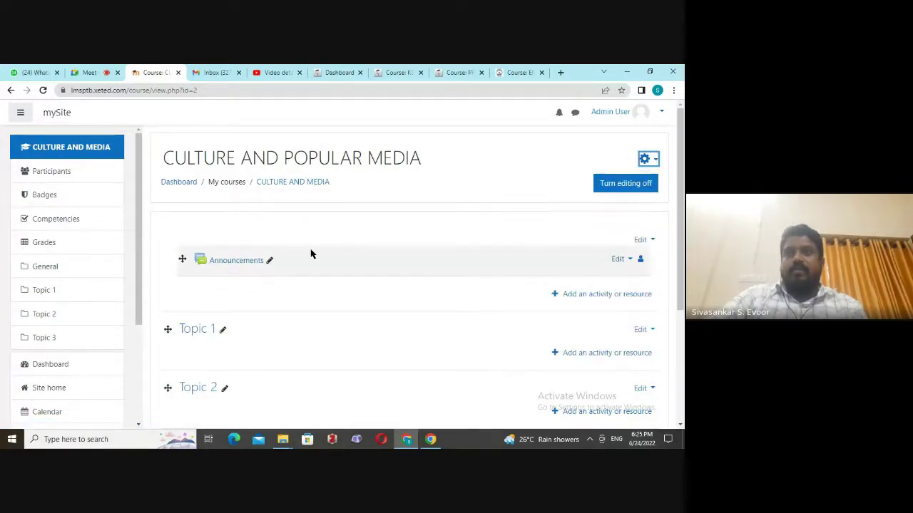
{"action": "left_click", "coordinate": [645, 187]}
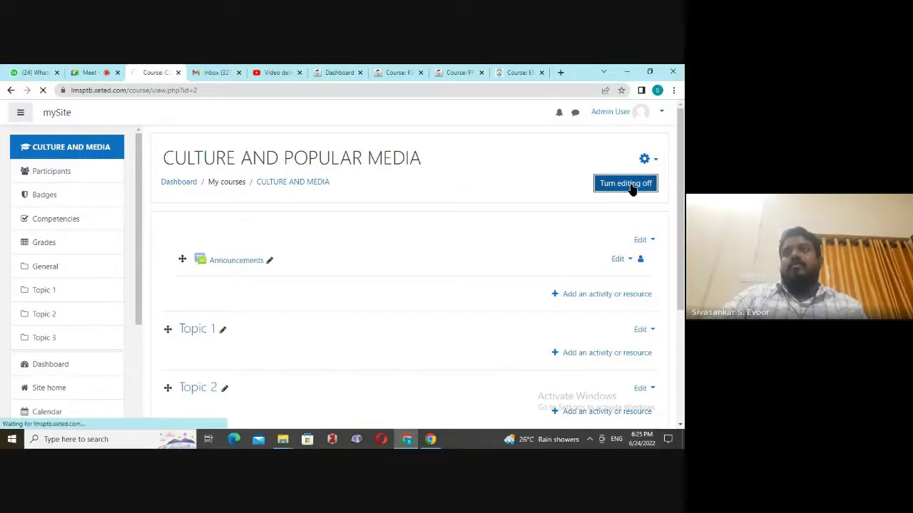
{"action": "scroll", "coordinate": [197, 286], "scroll_direction": "down", "scroll_amount": 3}
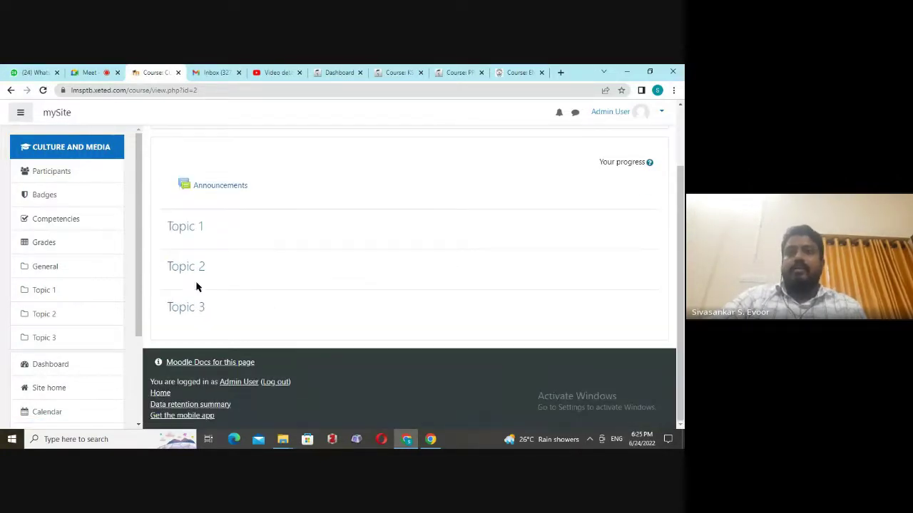
{"action": "scroll", "coordinate": [489, 249], "scroll_direction": "up", "scroll_amount": 2}
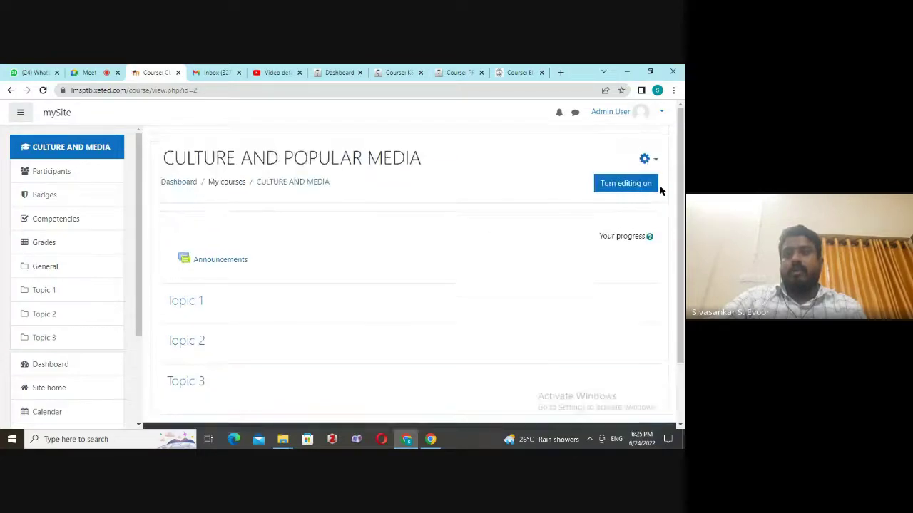
{"action": "left_click", "coordinate": [634, 184]}
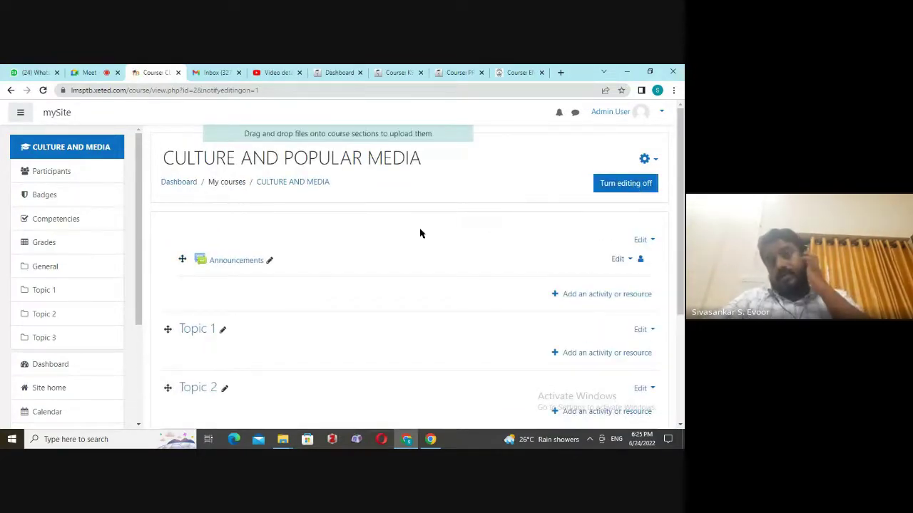
- Choose Folder from the Resources list to add under Topic 1
{"action": "scroll", "coordinate": [291, 283], "scroll_direction": "down", "scroll_amount": 3}
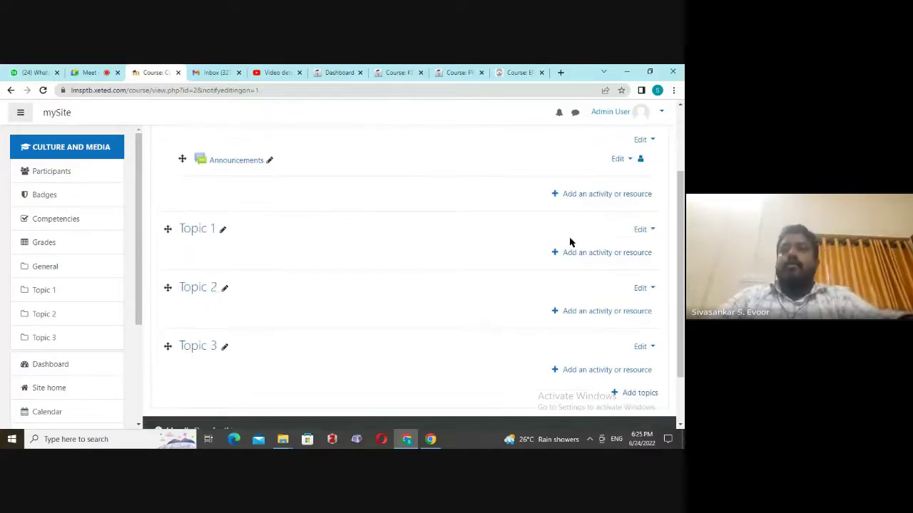
{"action": "left_click", "coordinate": [606, 255]}
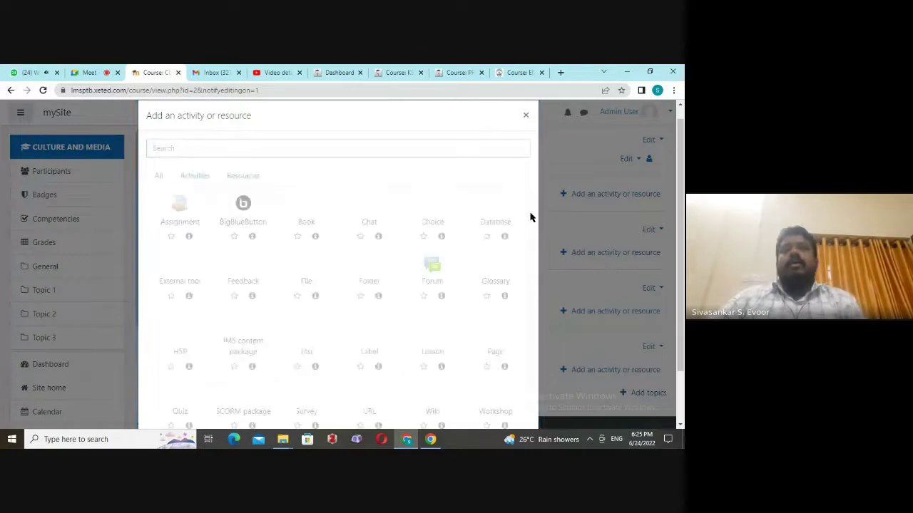
{"action": "left_click", "coordinate": [241, 177]}
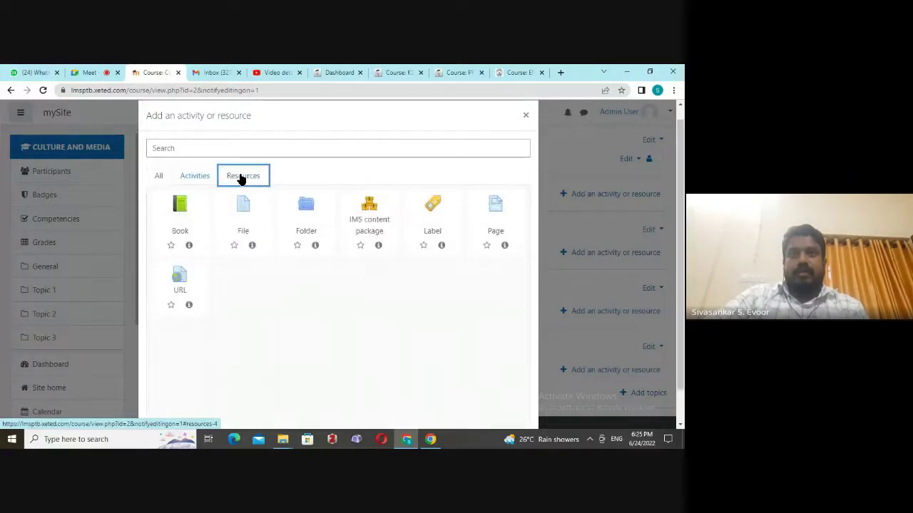
{"action": "left_click", "coordinate": [304, 218]}
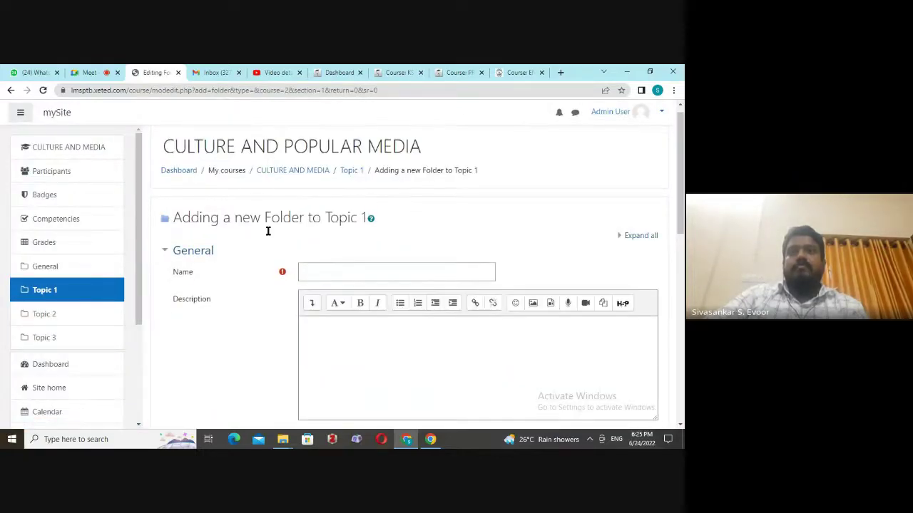
- Name the new folder 'Trial Folder'
{"action": "scroll", "coordinate": [271, 231], "scroll_direction": "down", "scroll_amount": 1}
{"action": "left_click", "coordinate": [339, 235]}
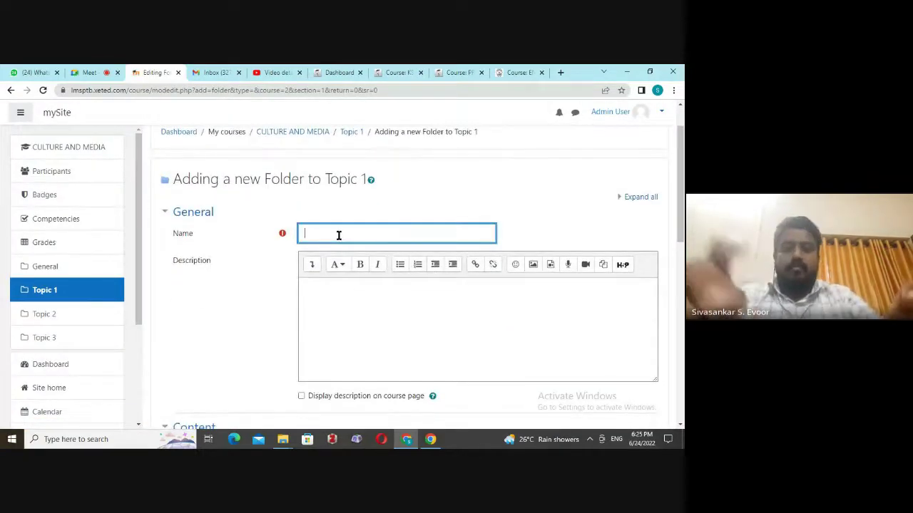
{"action": "type", "text": "Trial Folder"}
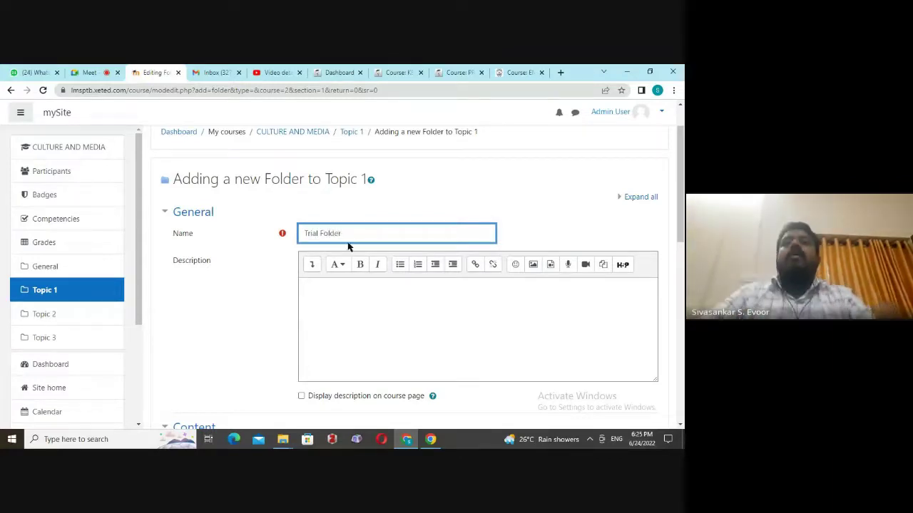
- Write the description 'Notes' and make it bold
{"action": "scroll", "coordinate": [346, 249], "scroll_direction": "down", "scroll_amount": 1}
{"action": "left_click", "coordinate": [330, 250]}
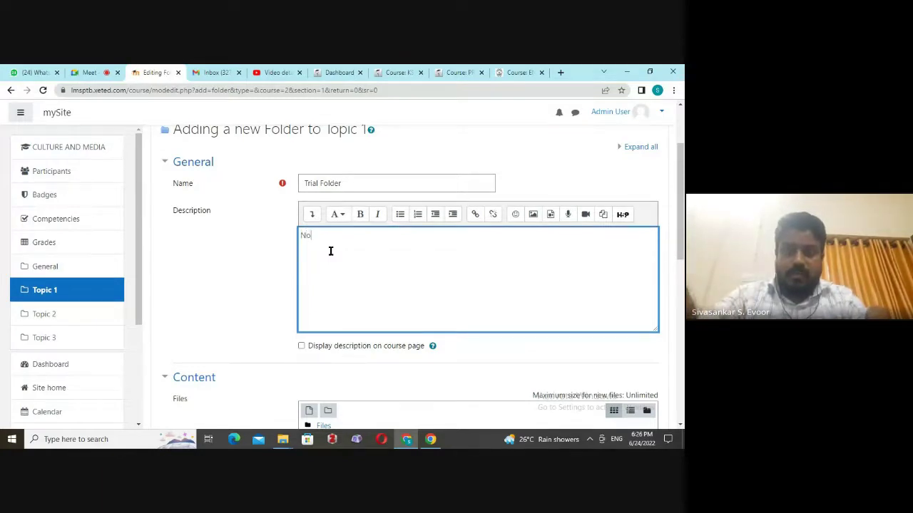
{"action": "type", "text": "Notes"}
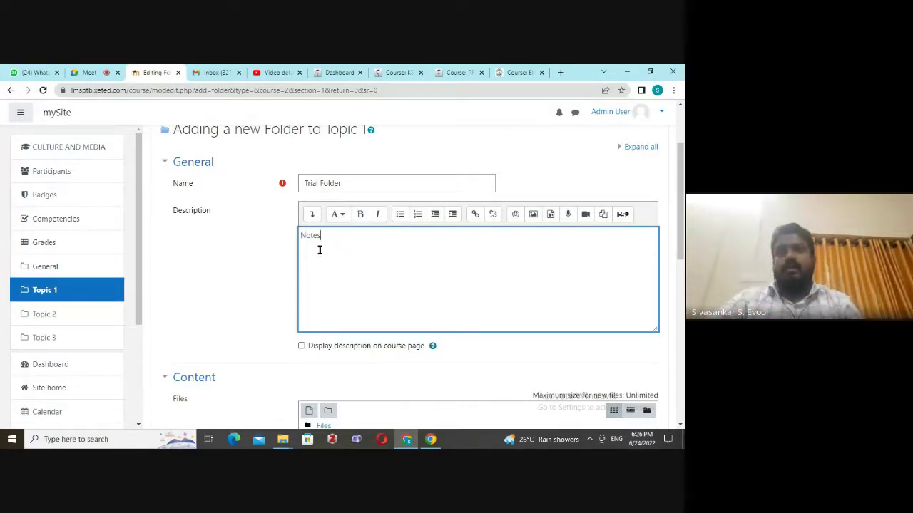
{"action": "left_click_drag", "start_coordinate": [328, 237], "coordinate": [301, 237]}
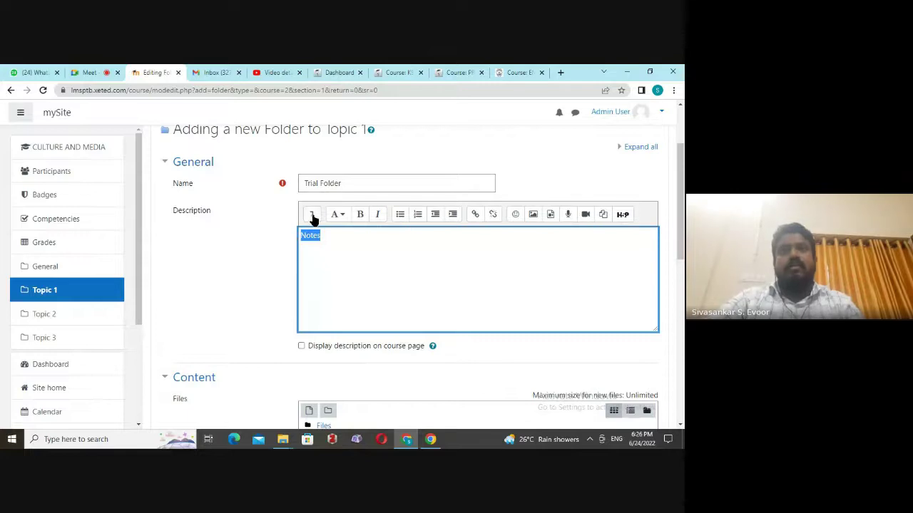
{"action": "left_click", "coordinate": [312, 215]}
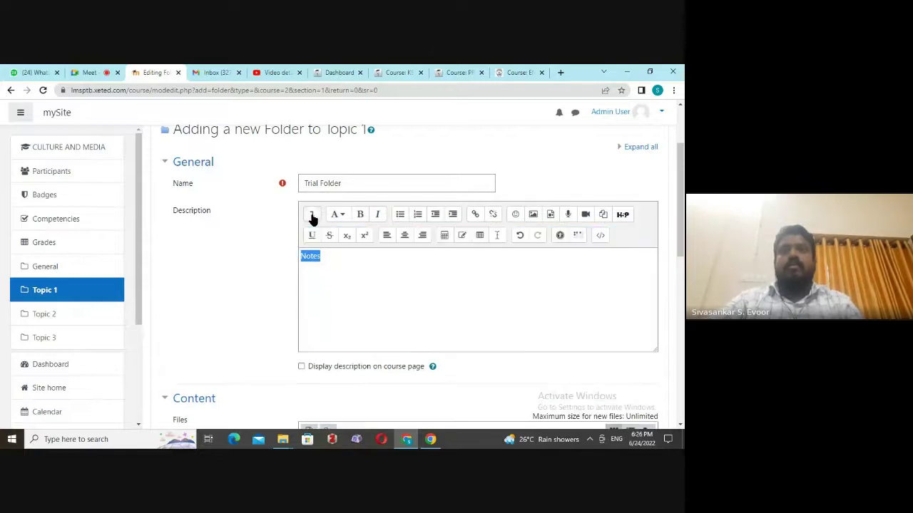
{"action": "left_click", "coordinate": [360, 214]}
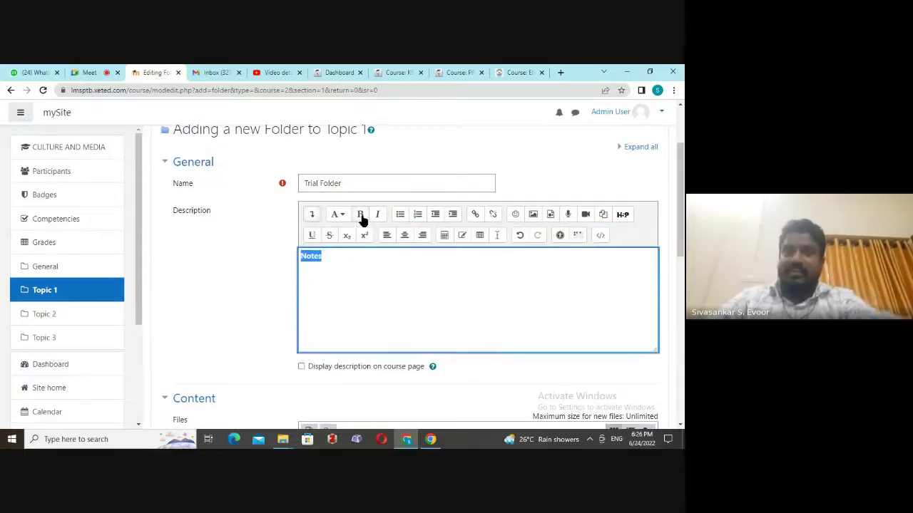
{"action": "left_click", "coordinate": [378, 296]}
- Tick Display description on course page for the folder
{"action": "scroll", "coordinate": [385, 288], "scroll_direction": "down", "scroll_amount": 2}
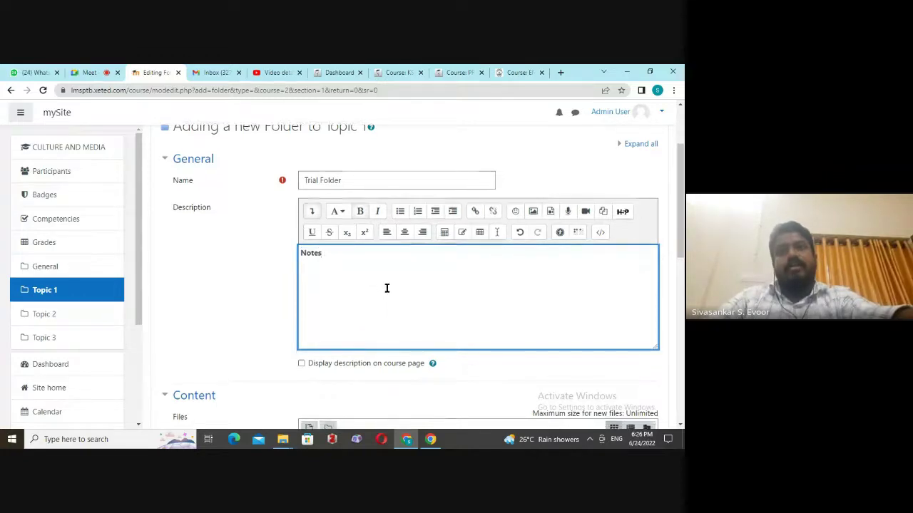
{"action": "scroll", "coordinate": [368, 232], "scroll_direction": "up", "scroll_amount": 1}
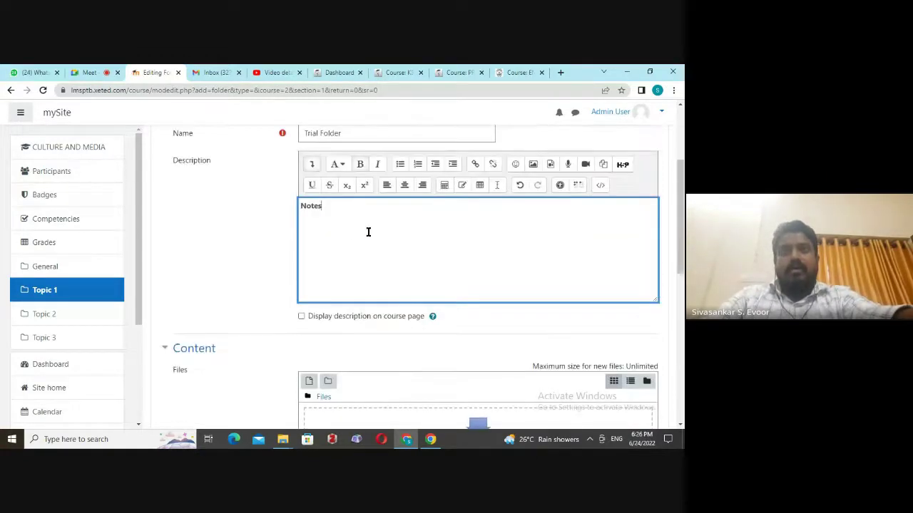
{"action": "scroll", "coordinate": [356, 234], "scroll_direction": "up", "scroll_amount": 1}
{"action": "scroll", "coordinate": [358, 246], "scroll_direction": "down", "scroll_amount": 1}
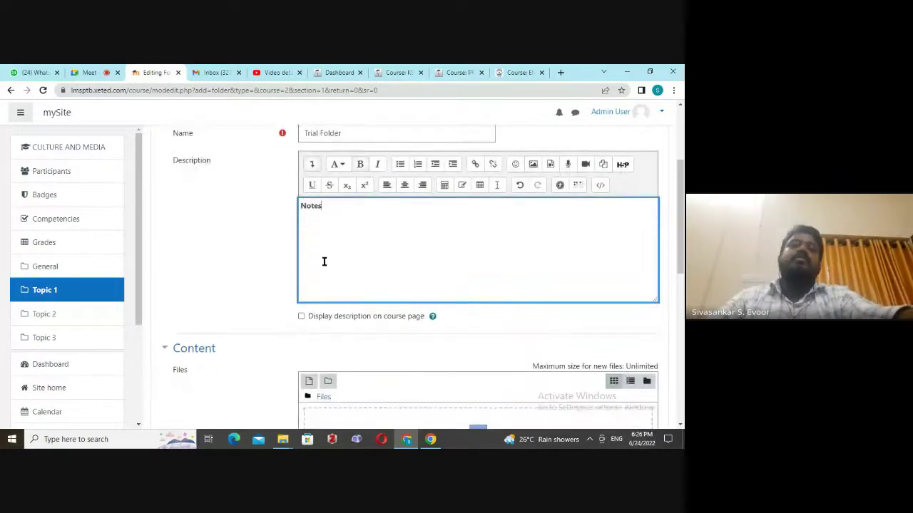
{"action": "left_click", "coordinate": [302, 315]}
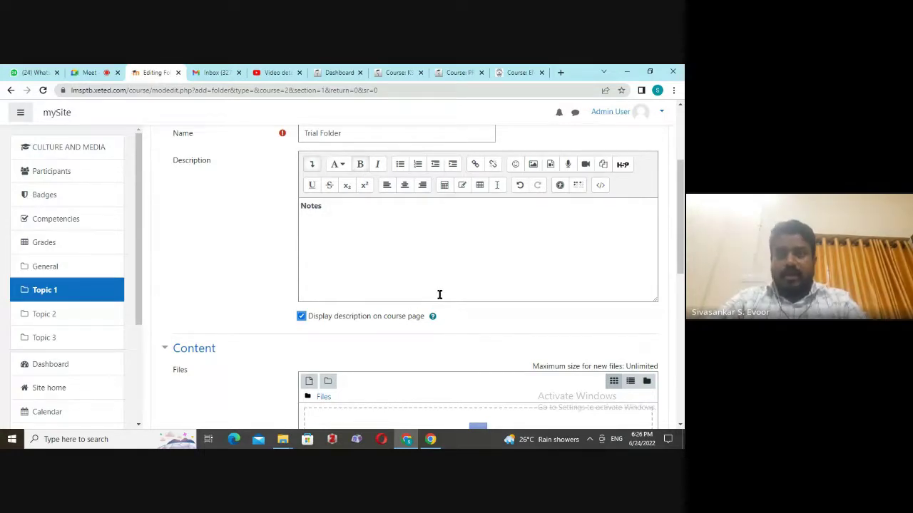
{"action": "scroll", "coordinate": [439, 294], "scroll_direction": "down", "scroll_amount": 2}
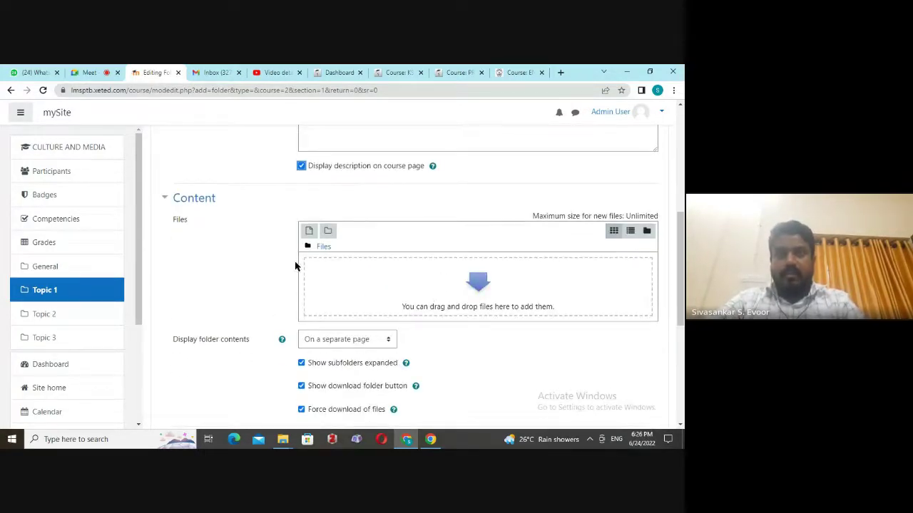
- Upload sample PPT.pptx from the Desktop into the folder's Files area
{"action": "scroll", "coordinate": [358, 266], "scroll_direction": "down", "scroll_amount": 1}
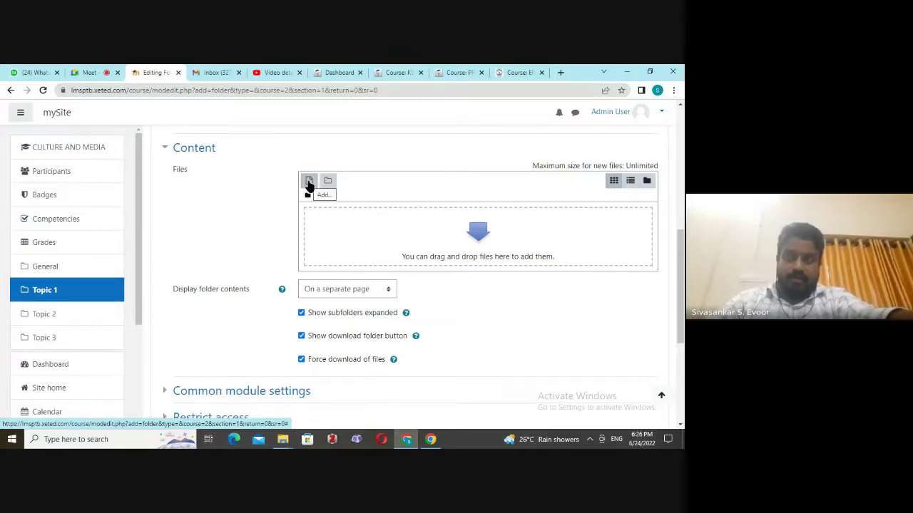
{"action": "left_click", "coordinate": [308, 182]}
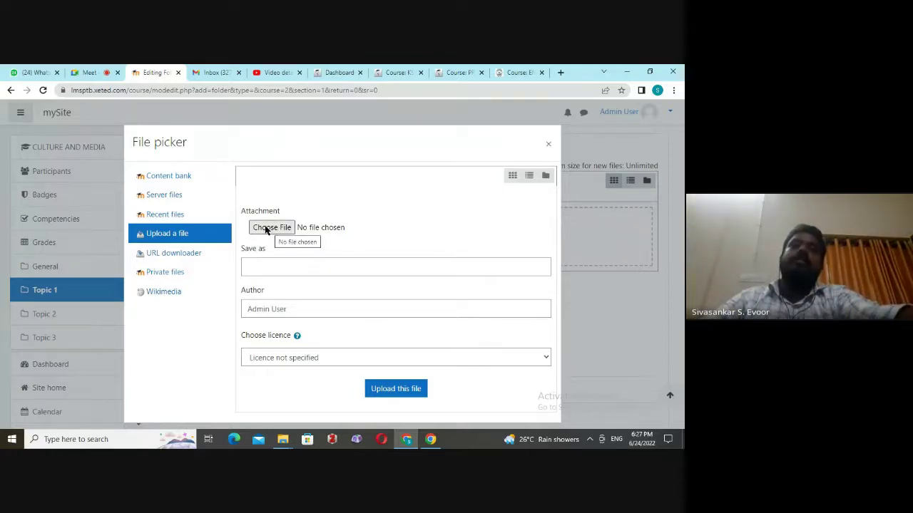
{"action": "left_click", "coordinate": [268, 228]}
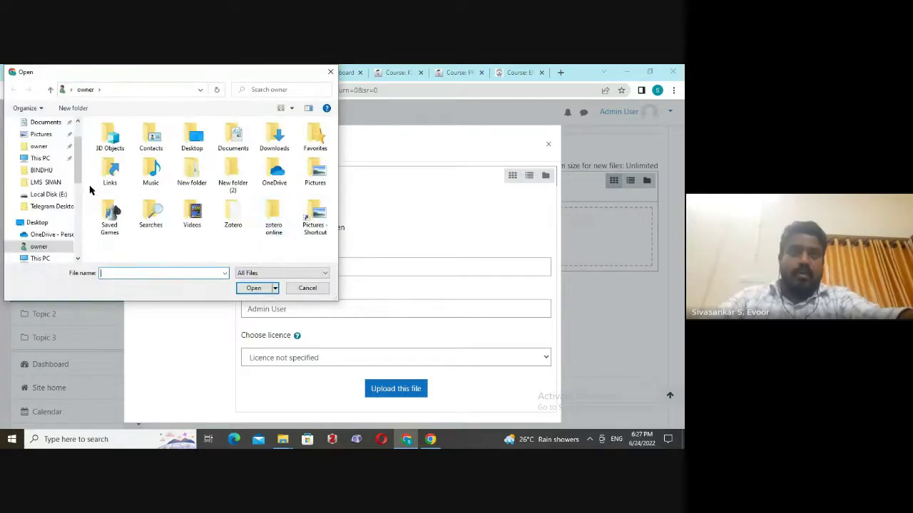
{"action": "scroll", "coordinate": [77, 149], "scroll_direction": "up", "scroll_amount": 3}
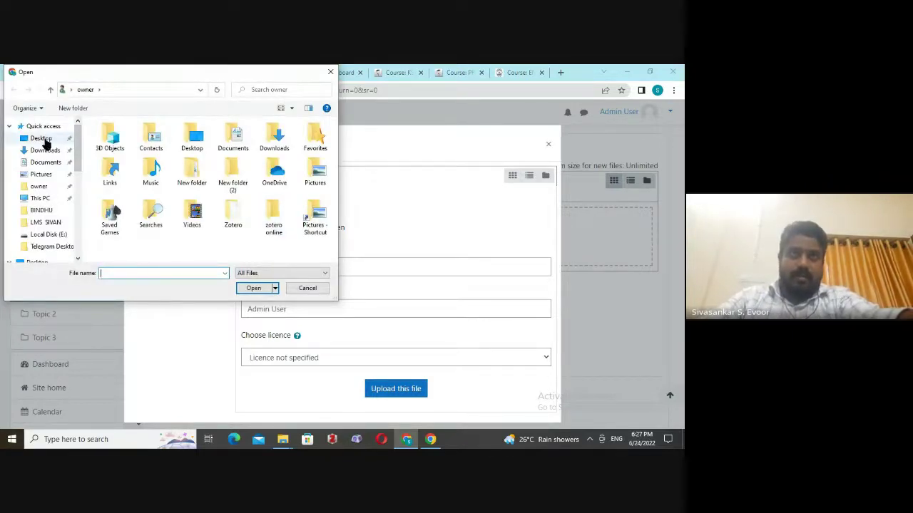
{"action": "left_click", "coordinate": [43, 138]}
{"action": "scroll", "coordinate": [288, 206], "scroll_direction": "down", "scroll_amount": 5}
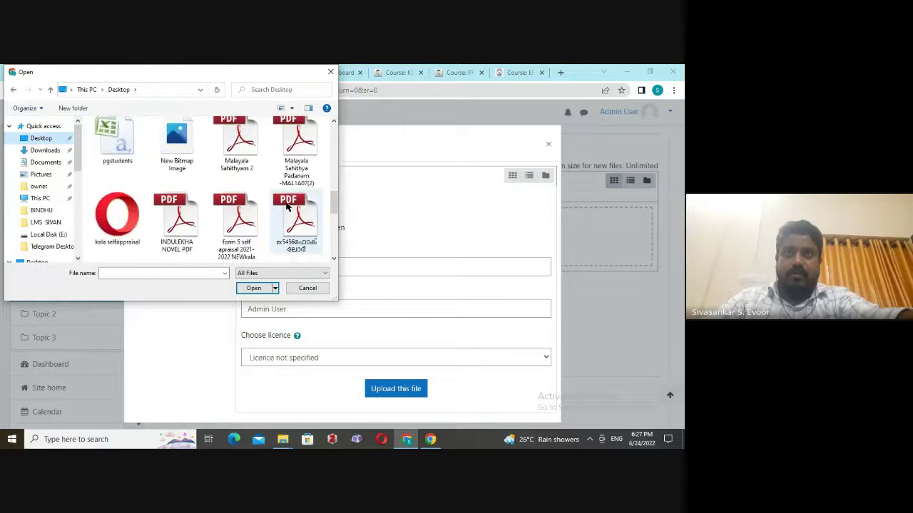
{"action": "scroll", "coordinate": [285, 206], "scroll_direction": "down", "scroll_amount": 5}
{"action": "double_click", "coordinate": [176, 235]}
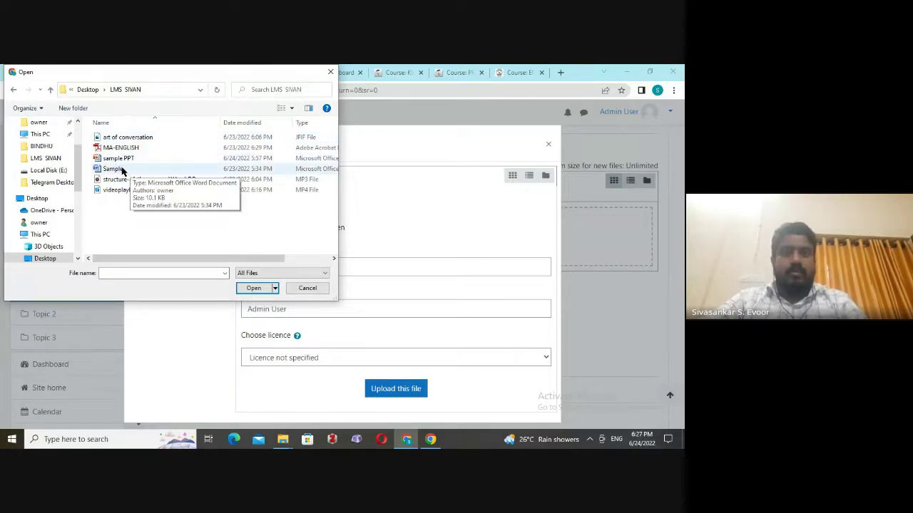
{"action": "left_click", "coordinate": [122, 171]}
{"action": "left_click", "coordinate": [124, 160]}
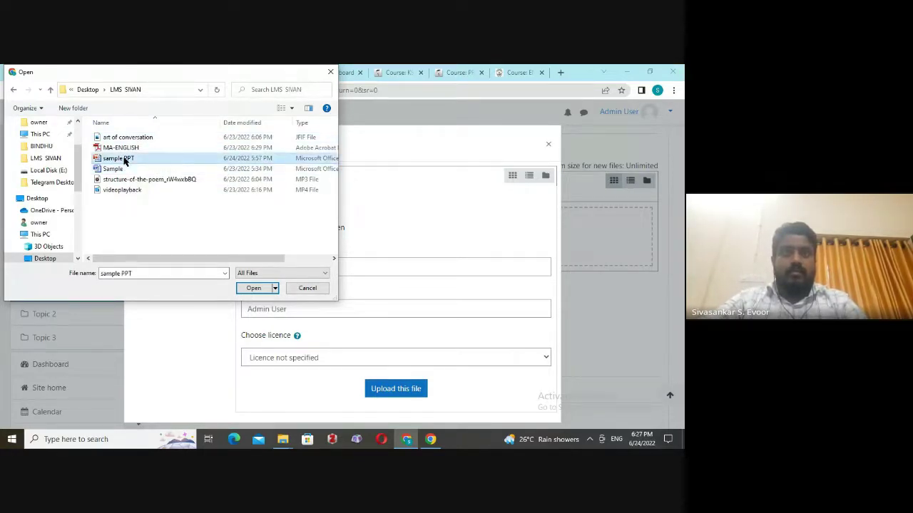
{"action": "left_click", "coordinate": [254, 291]}
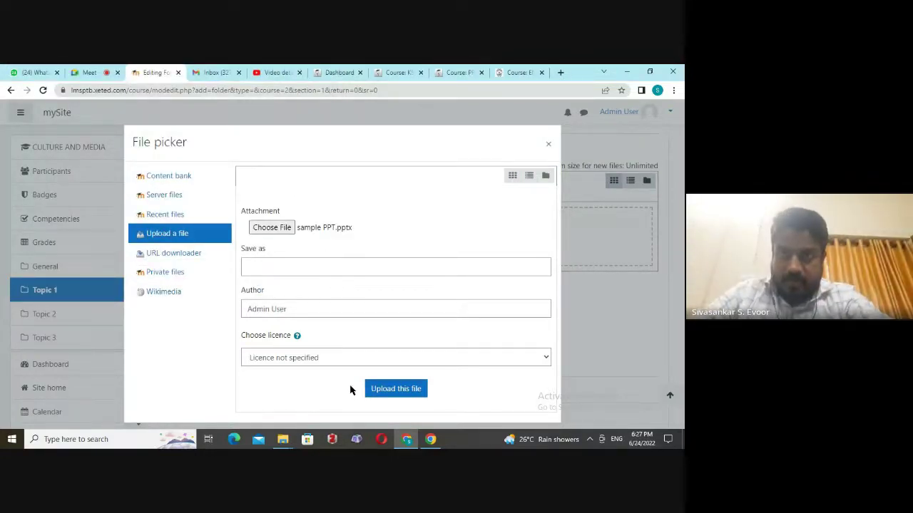
{"action": "left_click", "coordinate": [373, 393]}
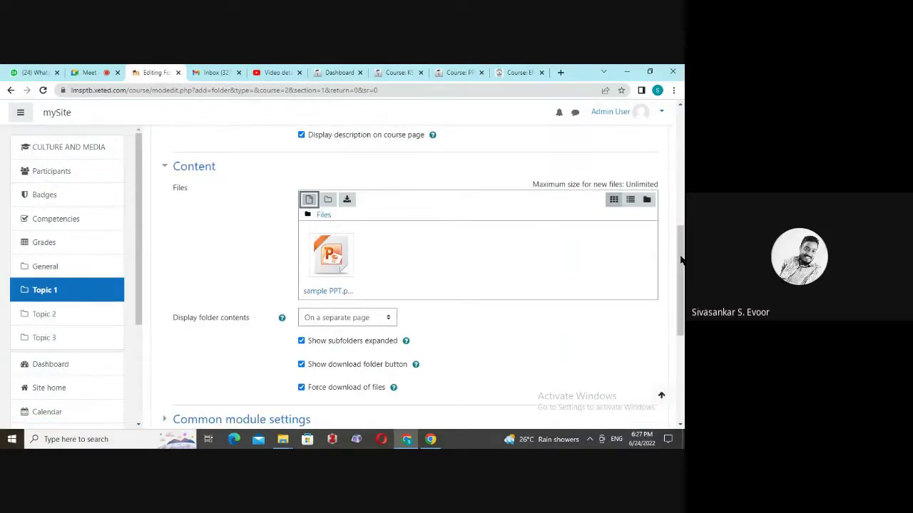
- Upload Sample.docx into the folder's Files area alongside the presentation
{"action": "scroll", "coordinate": [296, 210], "scroll_direction": "down", "scroll_amount": 1}
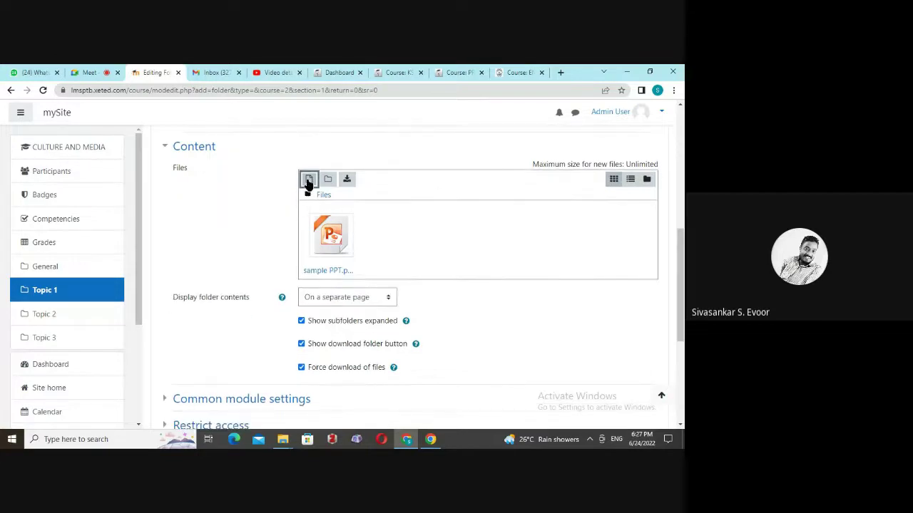
{"action": "left_click", "coordinate": [308, 180]}
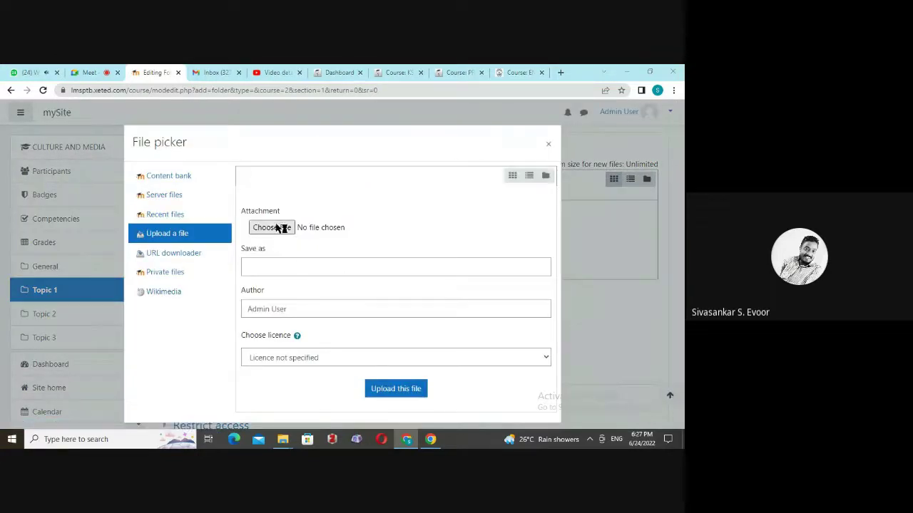
{"action": "left_click", "coordinate": [272, 227]}
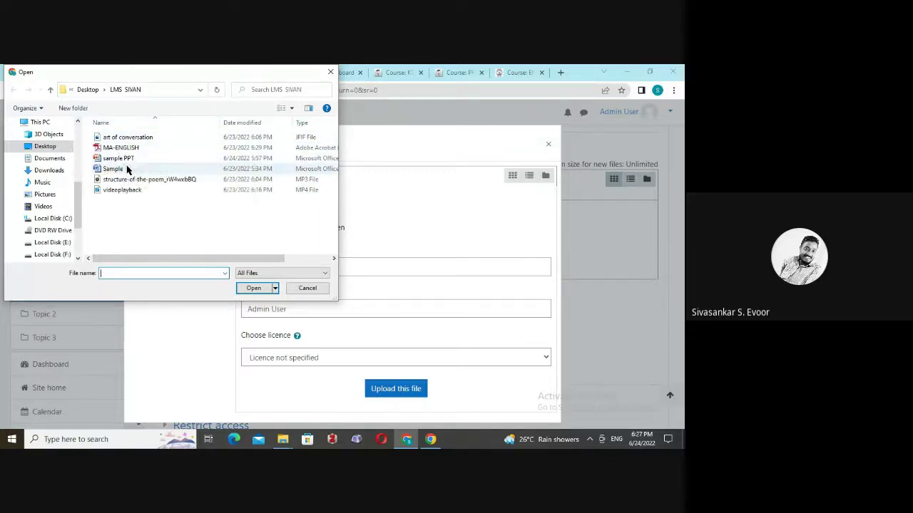
{"action": "left_click", "coordinate": [125, 169]}
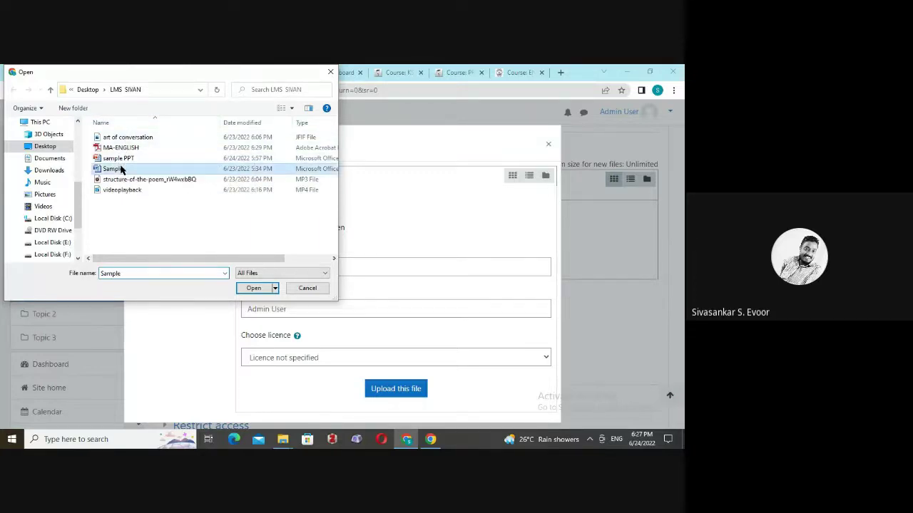
{"action": "left_click", "coordinate": [253, 288]}
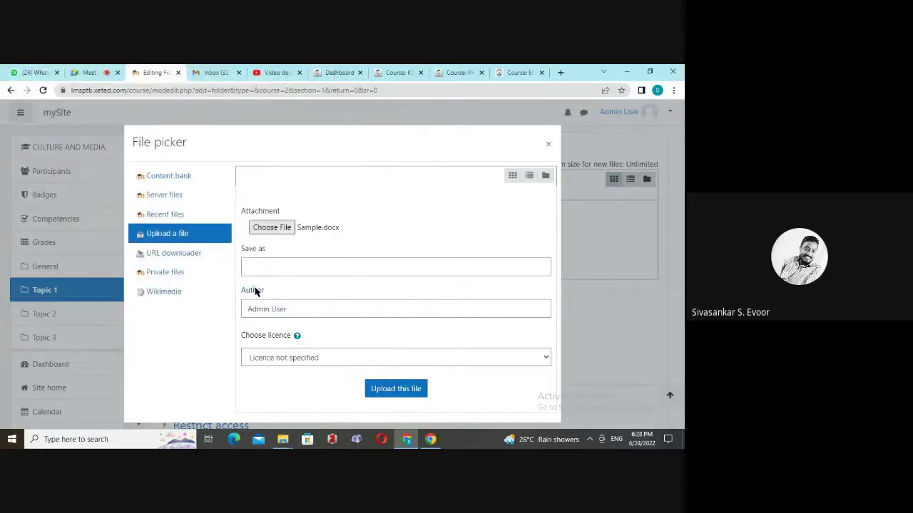
{"action": "left_click", "coordinate": [396, 390]}
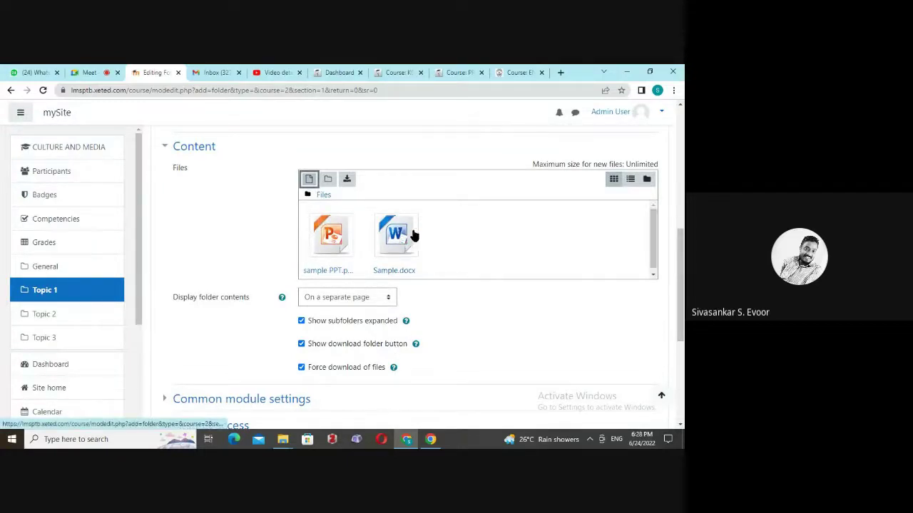
- Leave Display folder contents set to 'On a separate page'
{"action": "scroll", "coordinate": [462, 246], "scroll_direction": "down", "scroll_amount": 3}
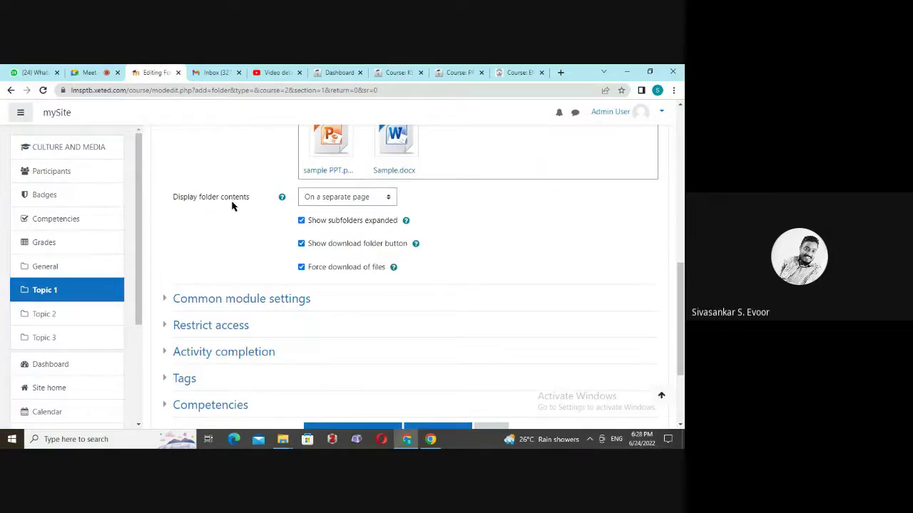
{"action": "left_click", "coordinate": [389, 201]}
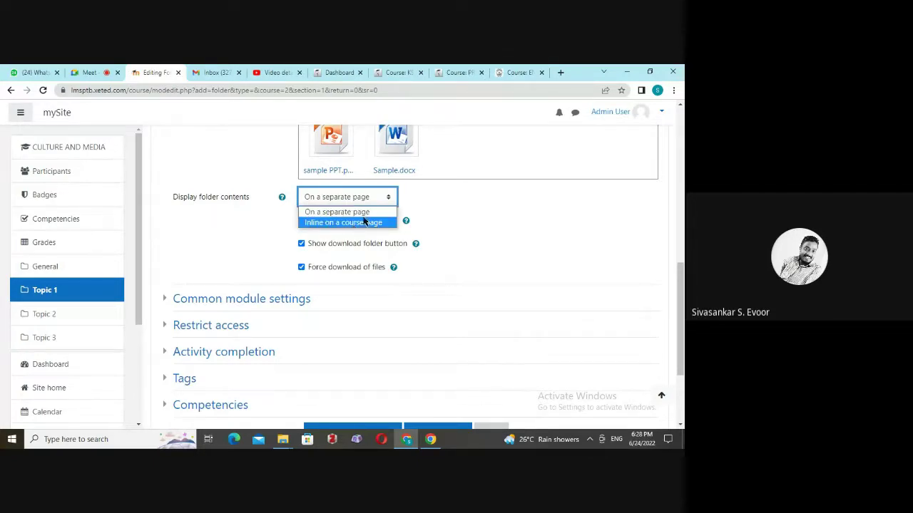
{"action": "left_click", "coordinate": [445, 201]}
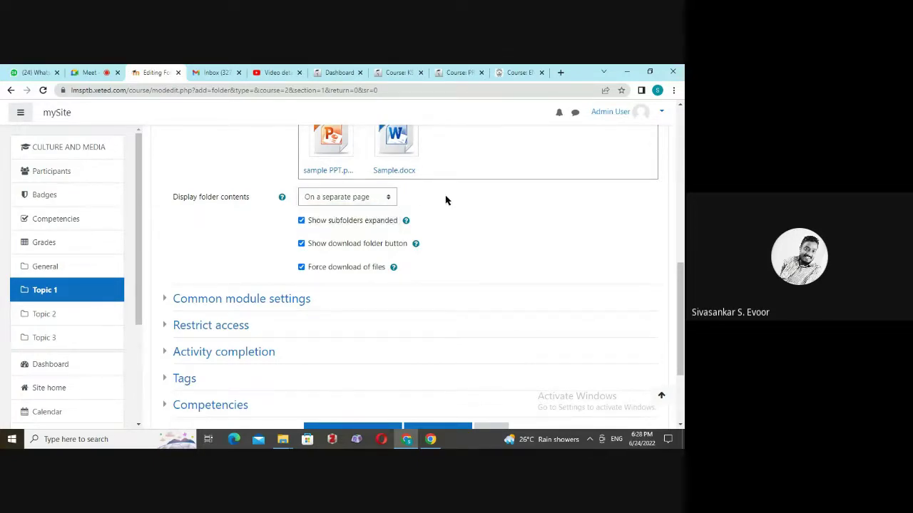
{"action": "left_click", "coordinate": [388, 201]}
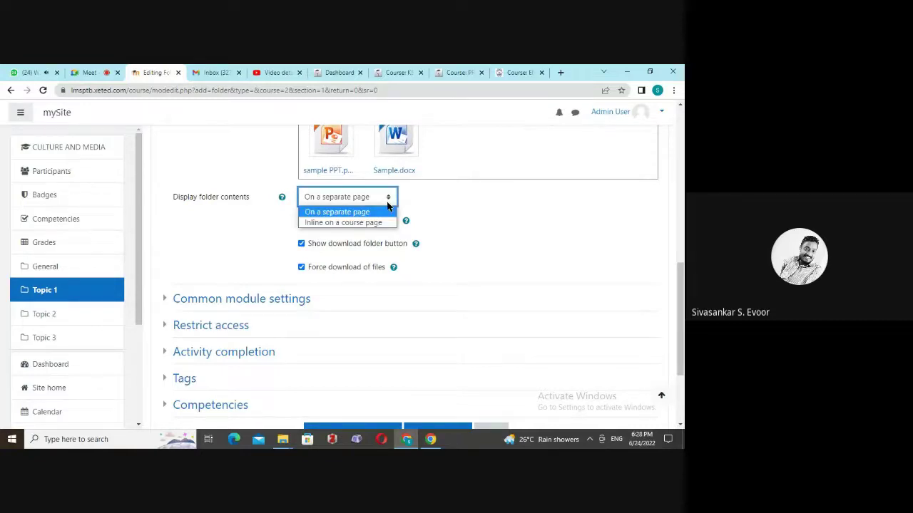
{"action": "left_click", "coordinate": [501, 224]}
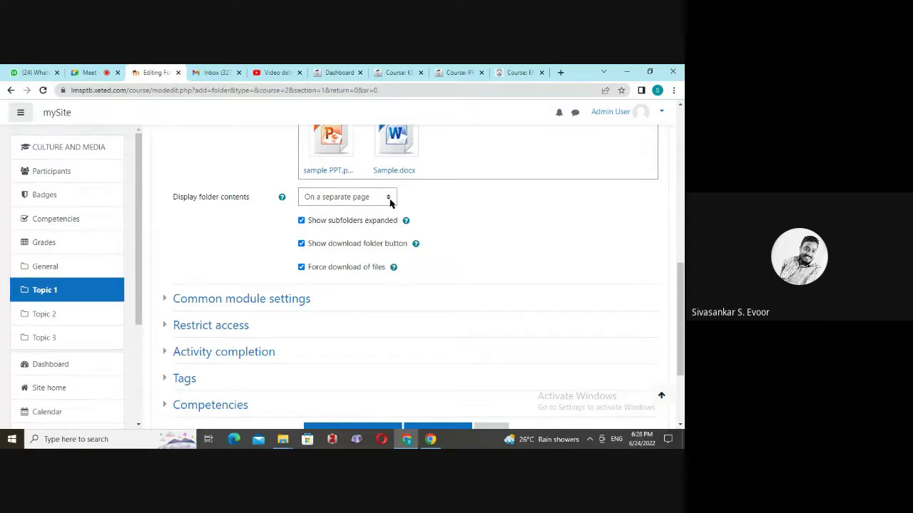
{"action": "left_click", "coordinate": [390, 203]}
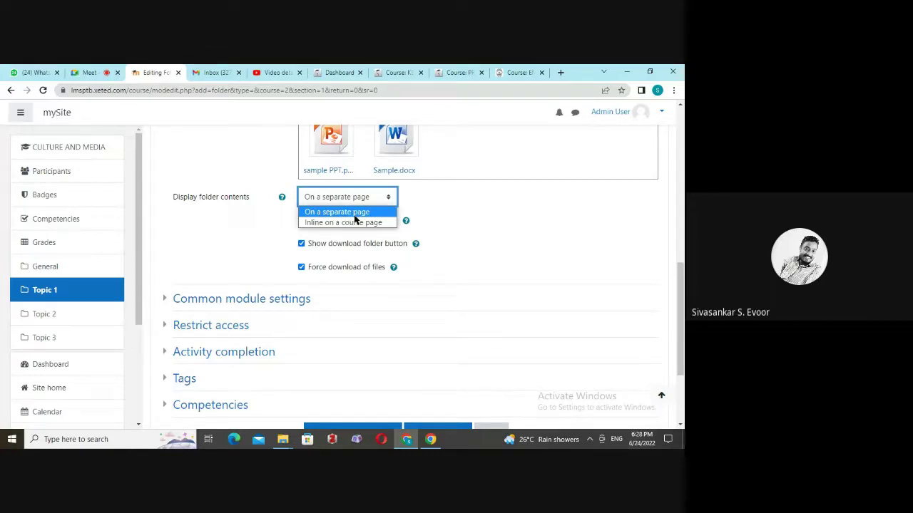
{"action": "left_click", "coordinate": [345, 211]}
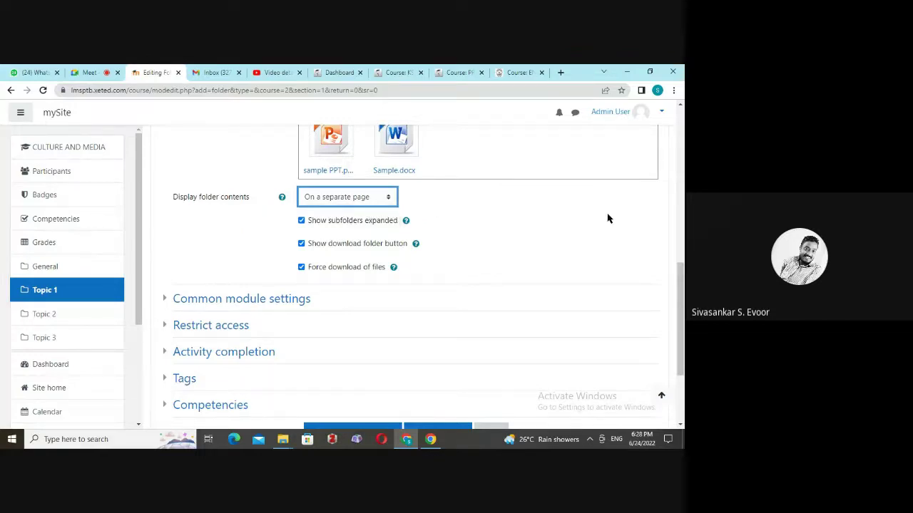
{"action": "scroll", "coordinate": [469, 249], "scroll_direction": "down", "scroll_amount": 3}
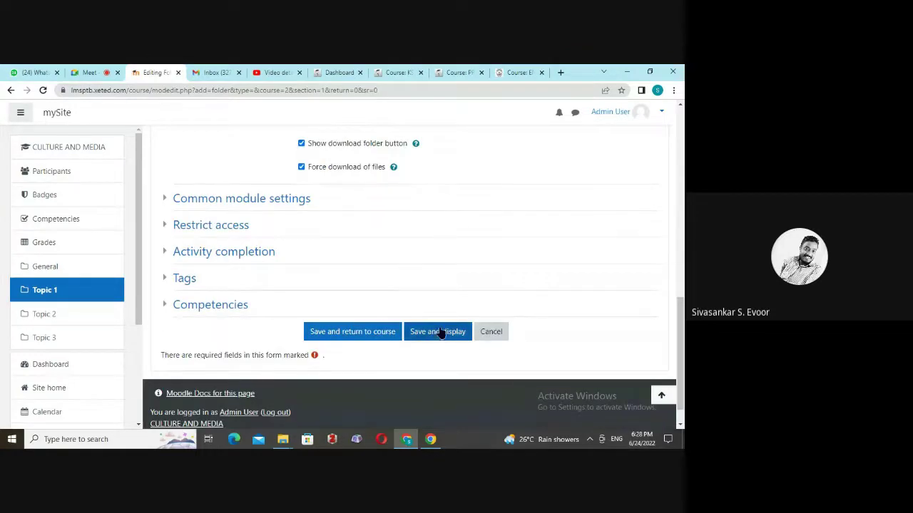
- Save and display the folder, then return to the CULTURE AND MEDIA course page, zoomed in
{"action": "left_click", "coordinate": [443, 333]}
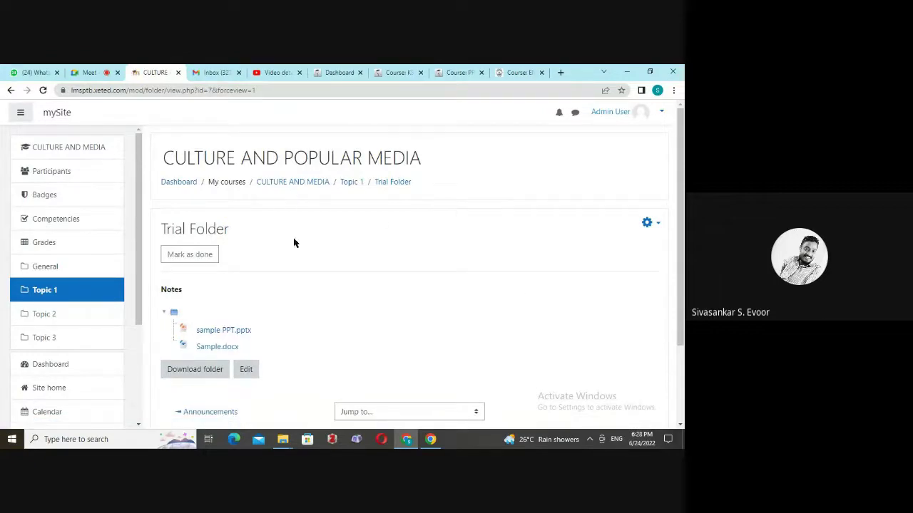
{"action": "left_click", "coordinate": [283, 182]}
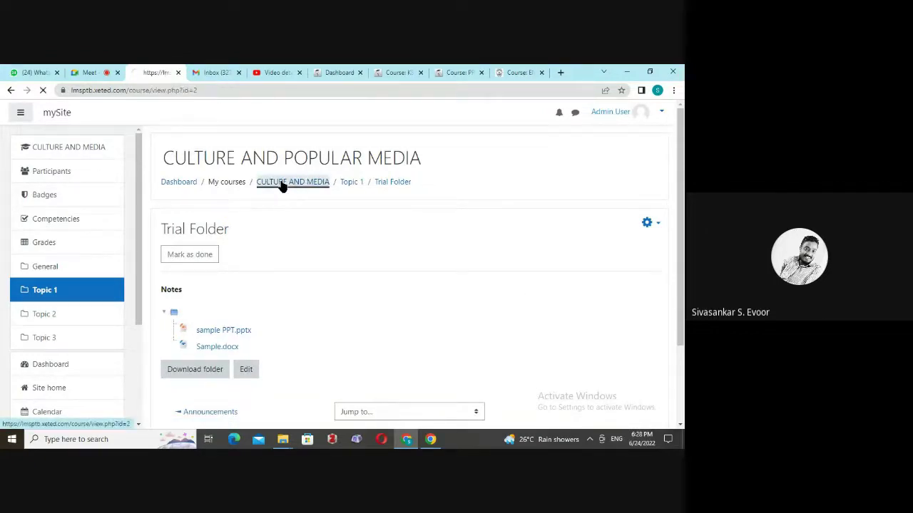
{"action": "scroll", "coordinate": [310, 226], "scroll_direction": "down", "scroll_amount": 3}
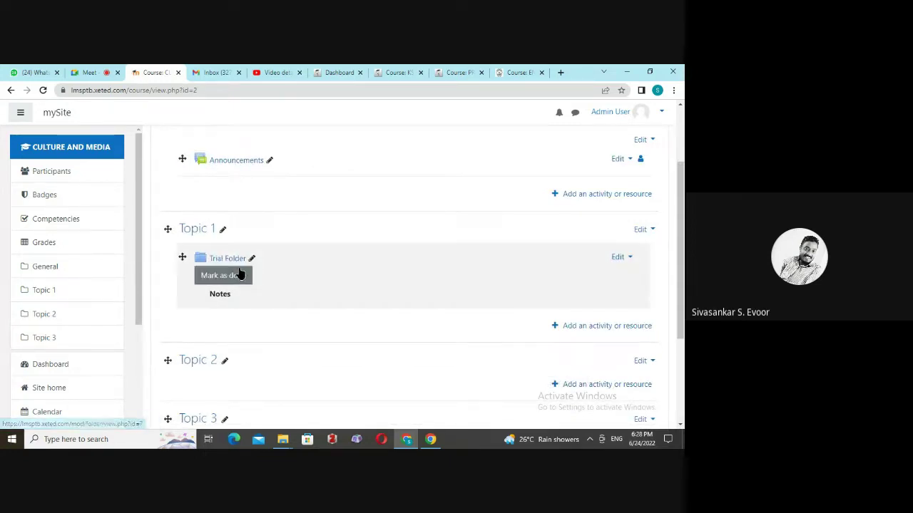
{"action": "key", "text": "ctrl+plus"}
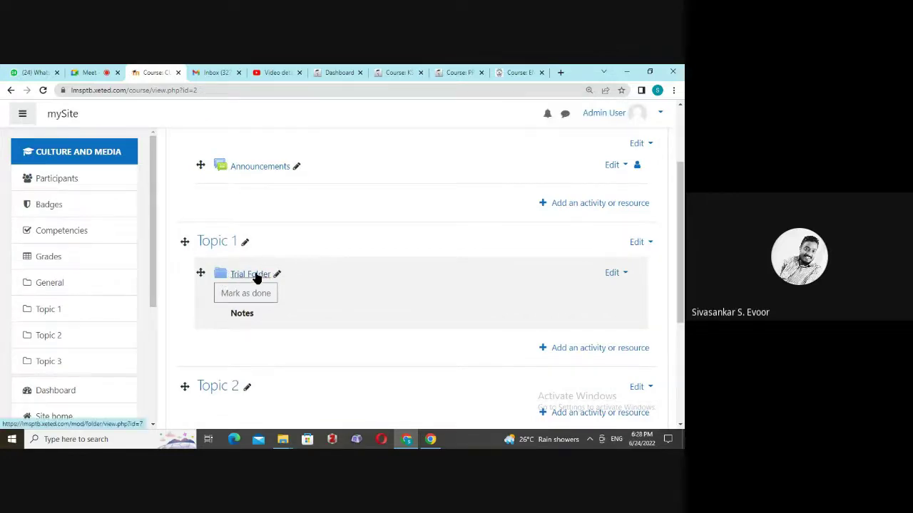
- Open Trial Folder to check its two files, then go back to the course page
{"action": "left_click", "coordinate": [258, 277]}
{"action": "scroll", "coordinate": [481, 232], "scroll_direction": "down", "scroll_amount": 2}
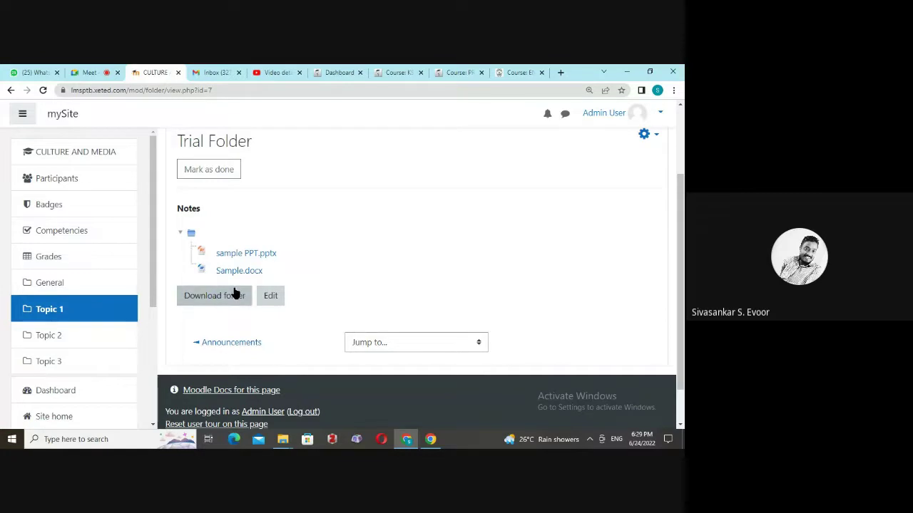
{"action": "scroll", "coordinate": [315, 275], "scroll_direction": "up", "scroll_amount": 2}
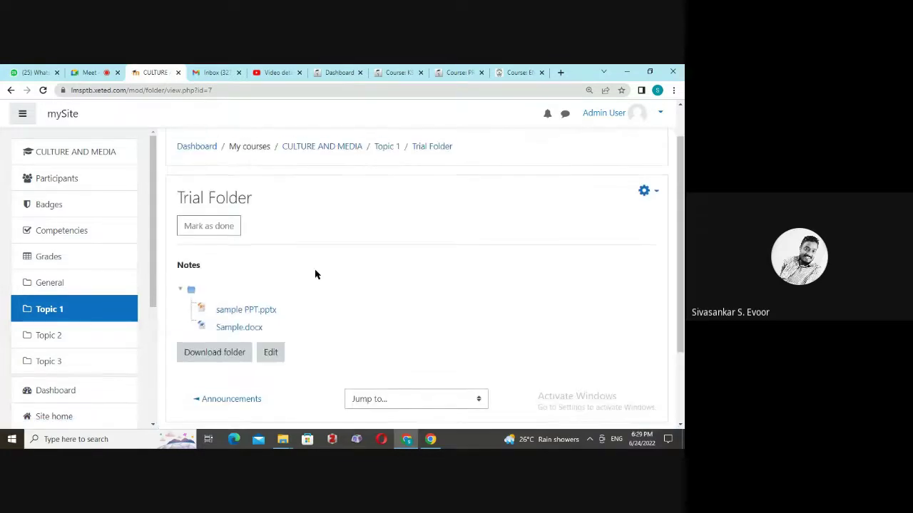
{"action": "scroll", "coordinate": [315, 271], "scroll_direction": "up", "scroll_amount": 1}
{"action": "left_click", "coordinate": [328, 189]}
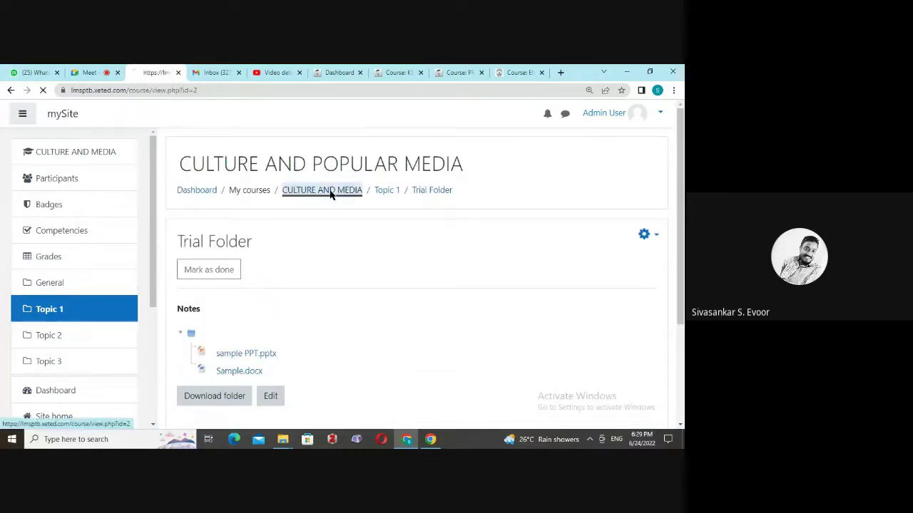
- Open the Edit dropdown on the Trial Folder row in Topic 1
{"action": "scroll", "coordinate": [317, 247], "scroll_direction": "down", "scroll_amount": 2}
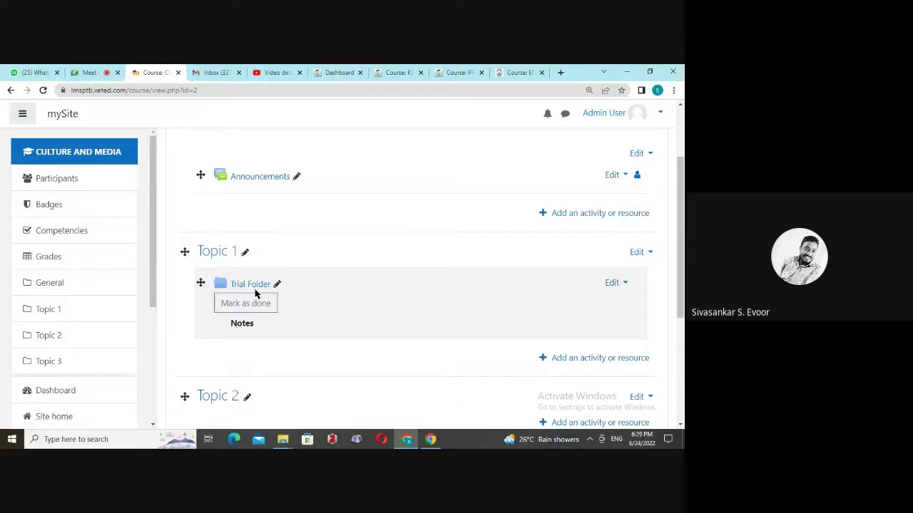
{"action": "left_click", "coordinate": [612, 283]}
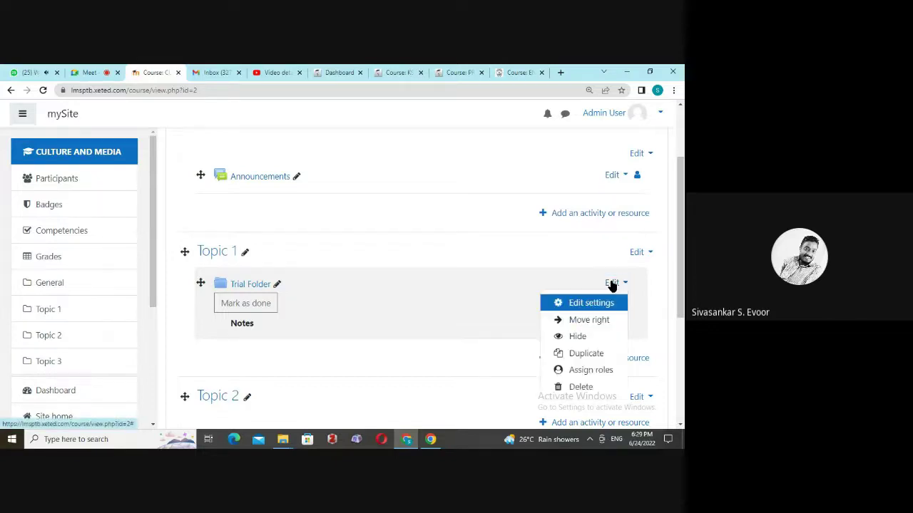
- Set Trial Folder's Display folder contents to 'Inline on a course page' and save
{"action": "left_click", "coordinate": [586, 306]}
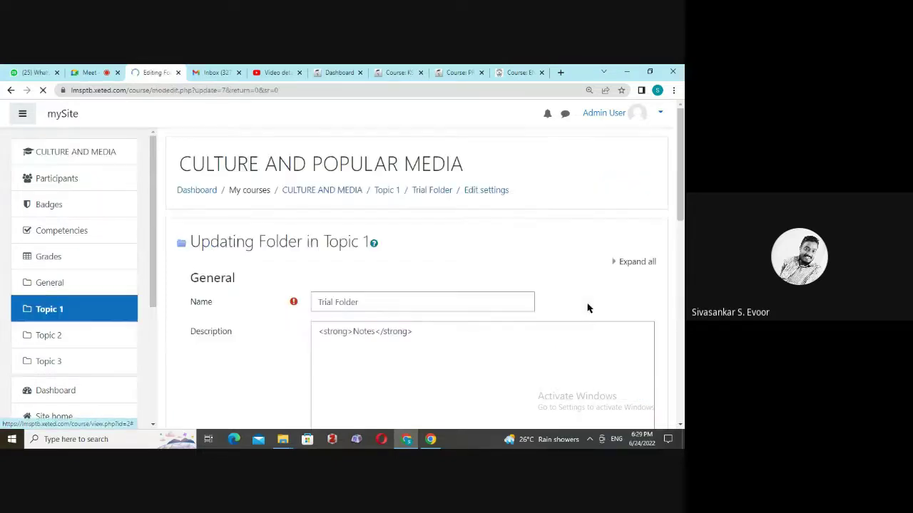
{"action": "scroll", "coordinate": [373, 286], "scroll_direction": "down", "scroll_amount": 2}
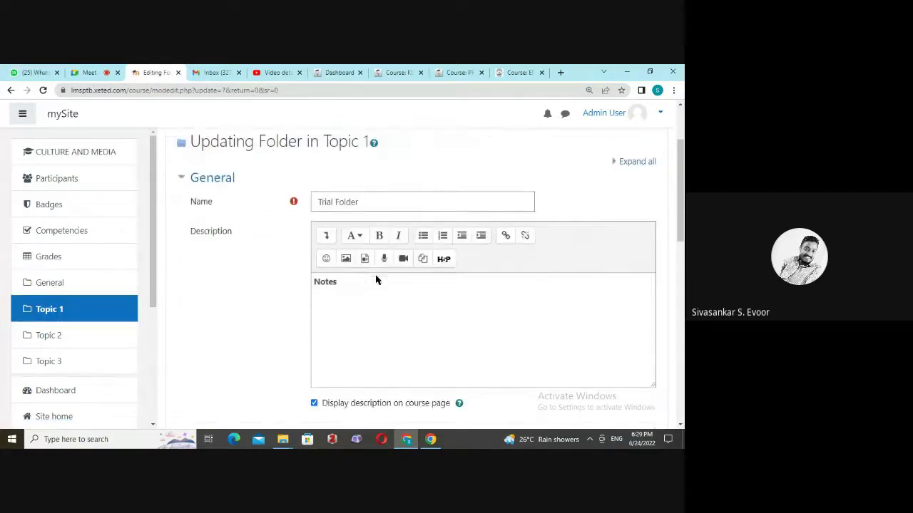
{"action": "scroll", "coordinate": [365, 203], "scroll_direction": "down", "scroll_amount": 1}
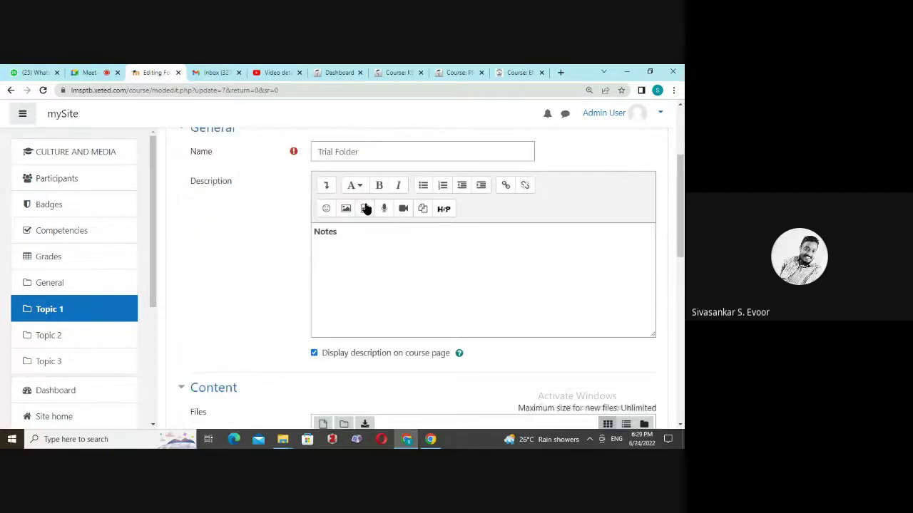
{"action": "scroll", "coordinate": [365, 208], "scroll_direction": "down", "scroll_amount": 5}
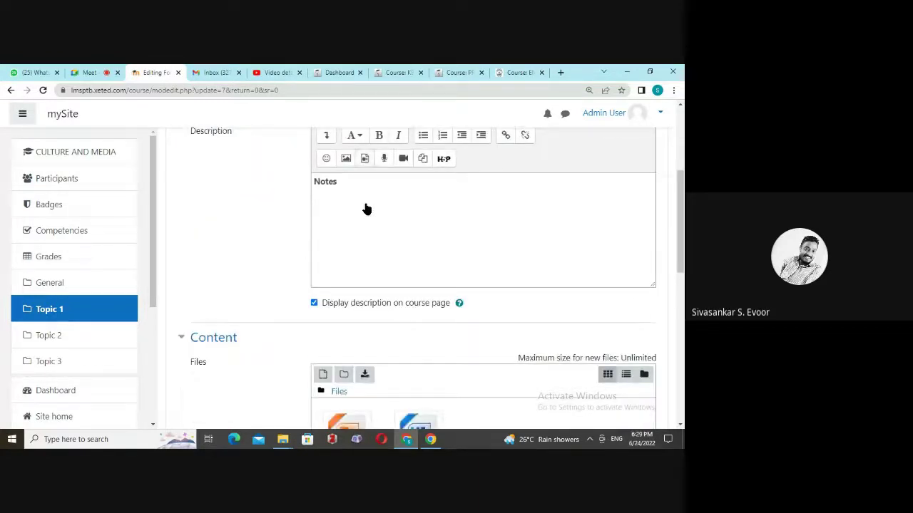
{"action": "scroll", "coordinate": [365, 208], "scroll_direction": "down", "scroll_amount": 2}
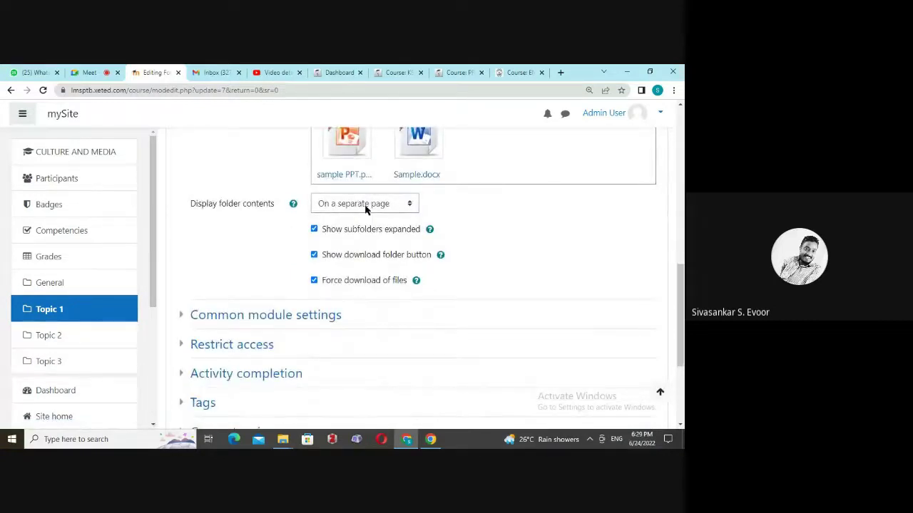
{"action": "left_click", "coordinate": [409, 206]}
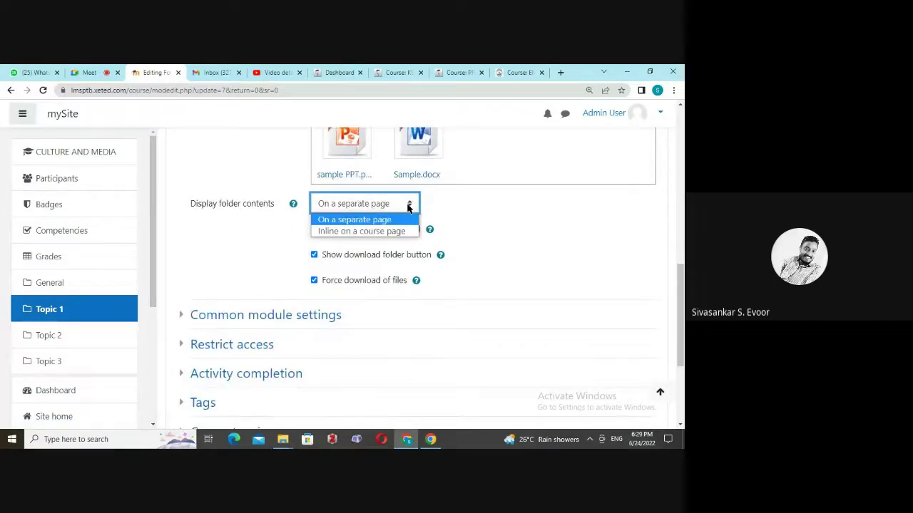
{"action": "left_click", "coordinate": [369, 232]}
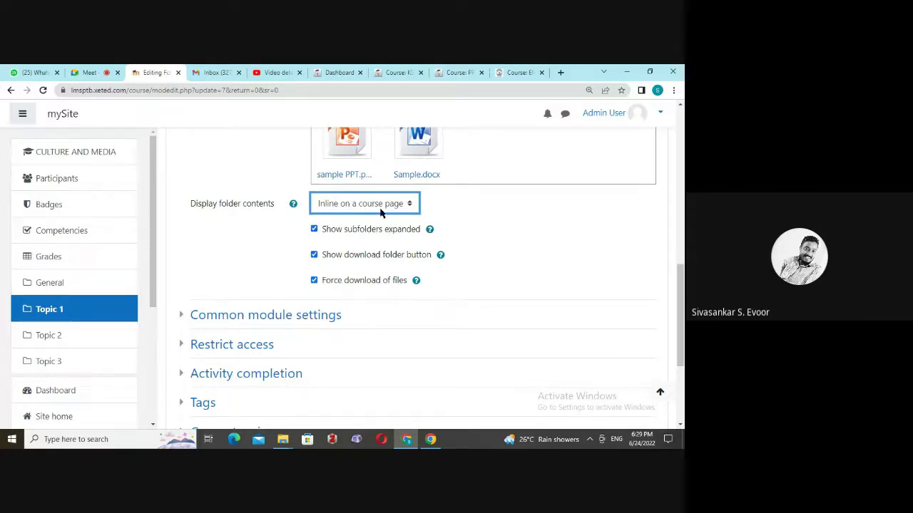
{"action": "scroll", "coordinate": [490, 214], "scroll_direction": "down", "scroll_amount": 3}
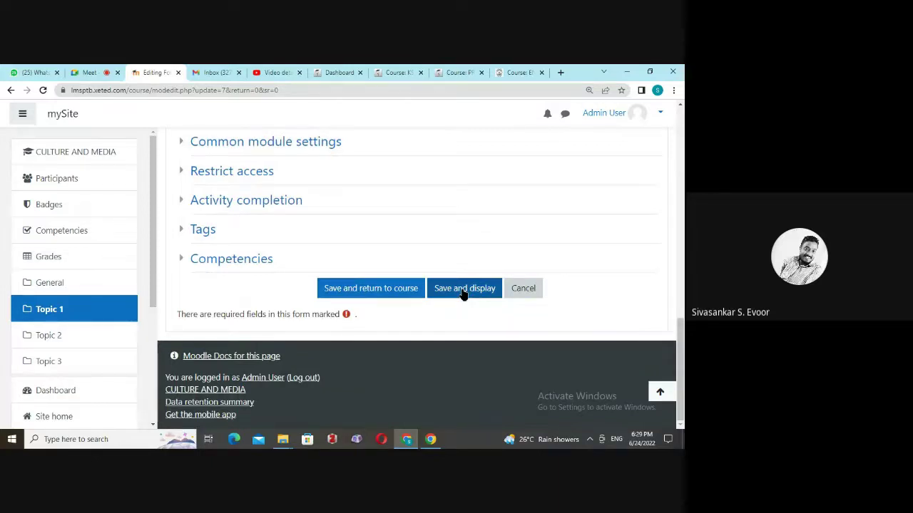
{"action": "scroll", "coordinate": [462, 292], "scroll_direction": "up", "scroll_amount": 2}
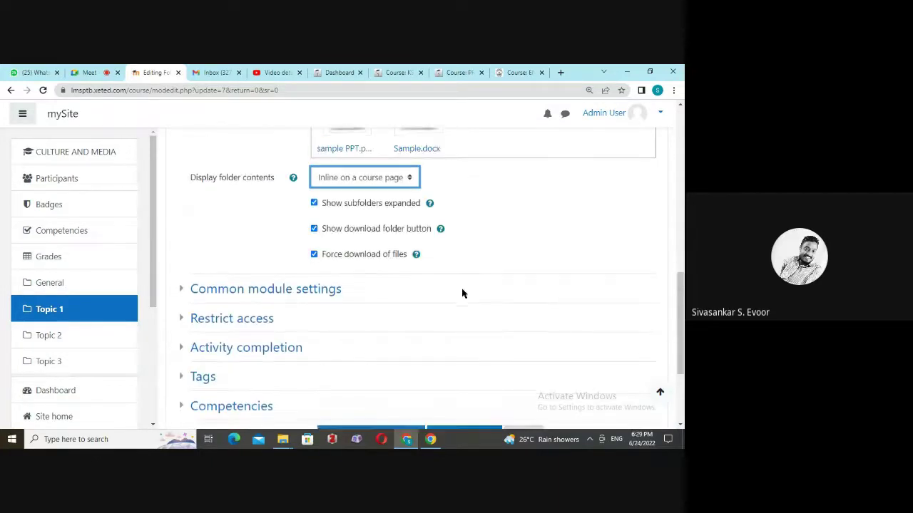
{"action": "scroll", "coordinate": [462, 291], "scroll_direction": "down", "scroll_amount": 2}
{"action": "left_click", "coordinate": [478, 294]}
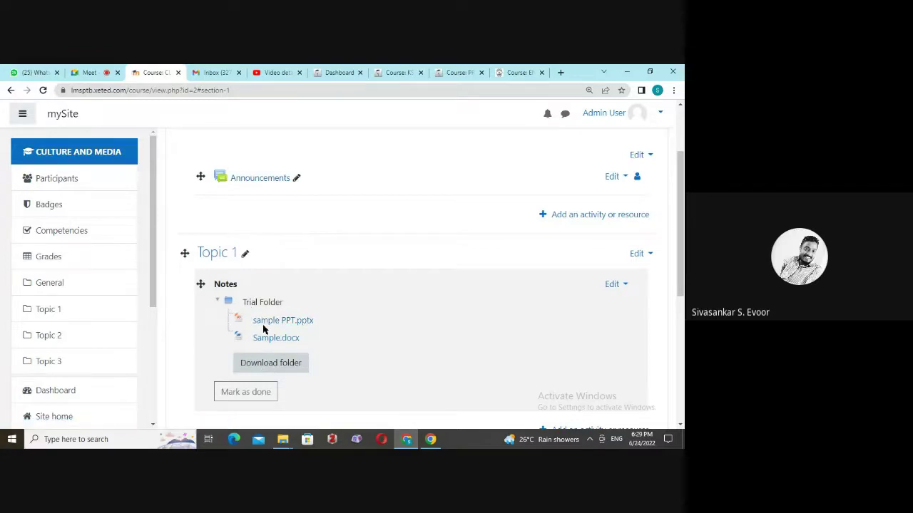
- Enlarge the course page and choose Folder from Resources to add under Topic 1
{"action": "scroll", "coordinate": [263, 328], "scroll_direction": "down", "scroll_amount": 1}
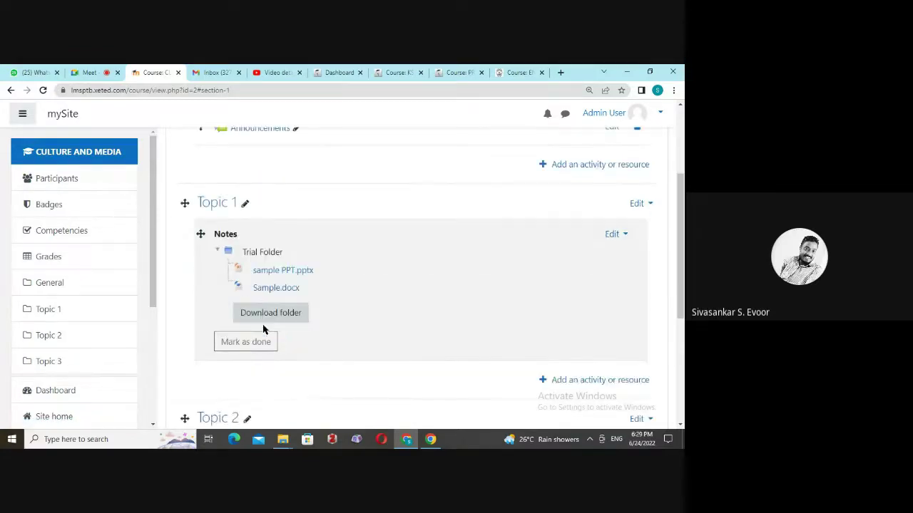
{"action": "key", "text": "ctrl+plus"}
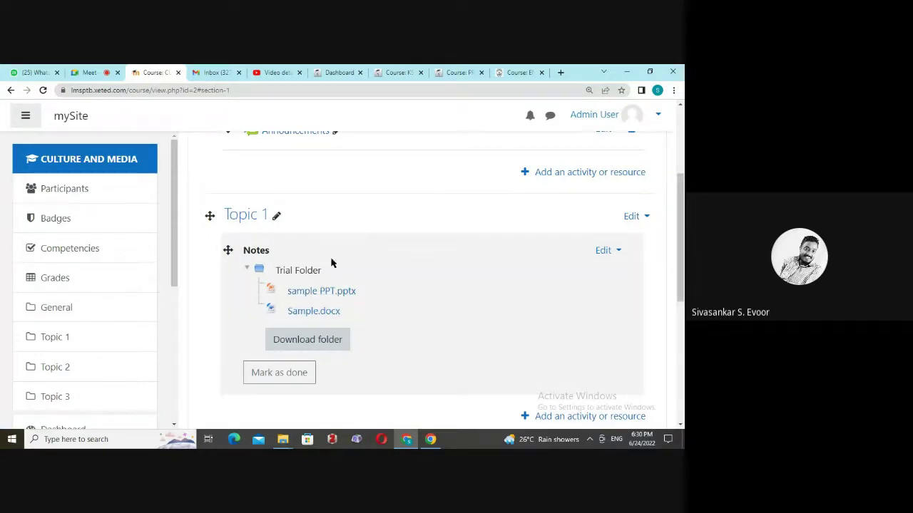
{"action": "scroll", "coordinate": [370, 281], "scroll_direction": "down", "scroll_amount": 1}
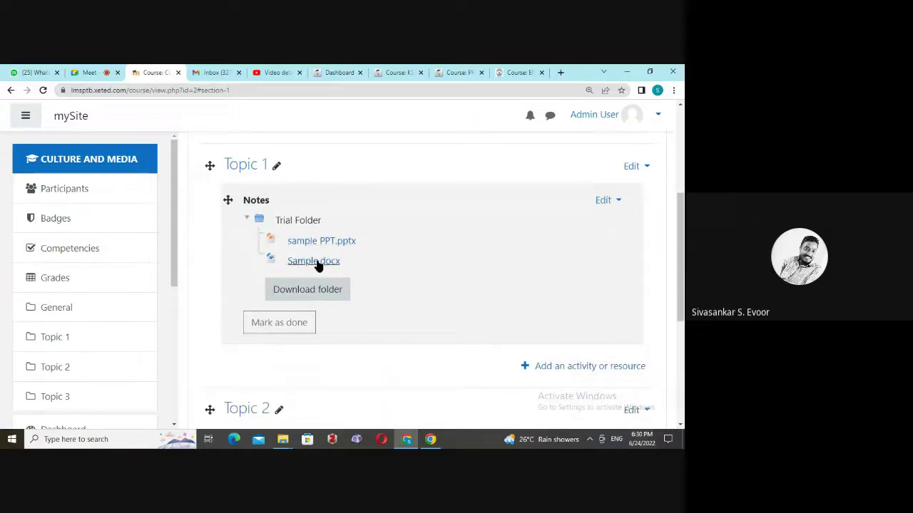
{"action": "scroll", "coordinate": [316, 263], "scroll_direction": "up", "scroll_amount": 1}
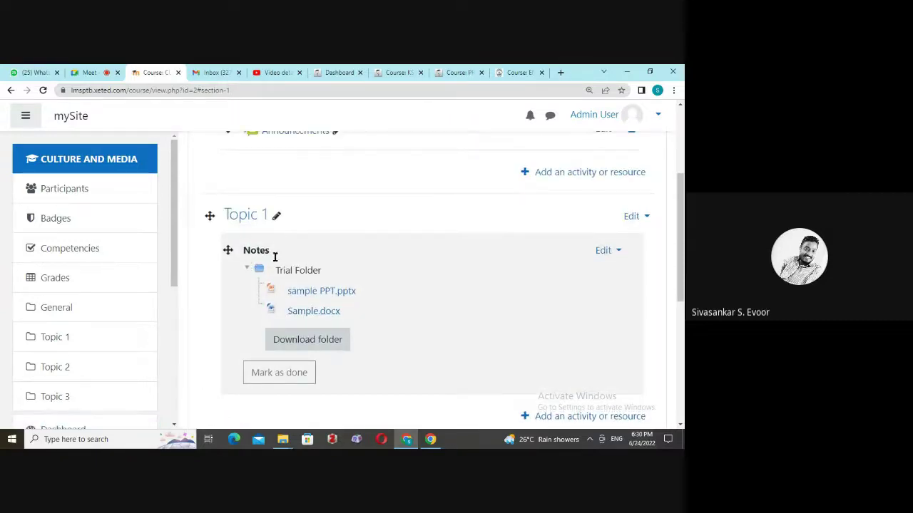
{"action": "scroll", "coordinate": [274, 257], "scroll_direction": "down", "scroll_amount": 2}
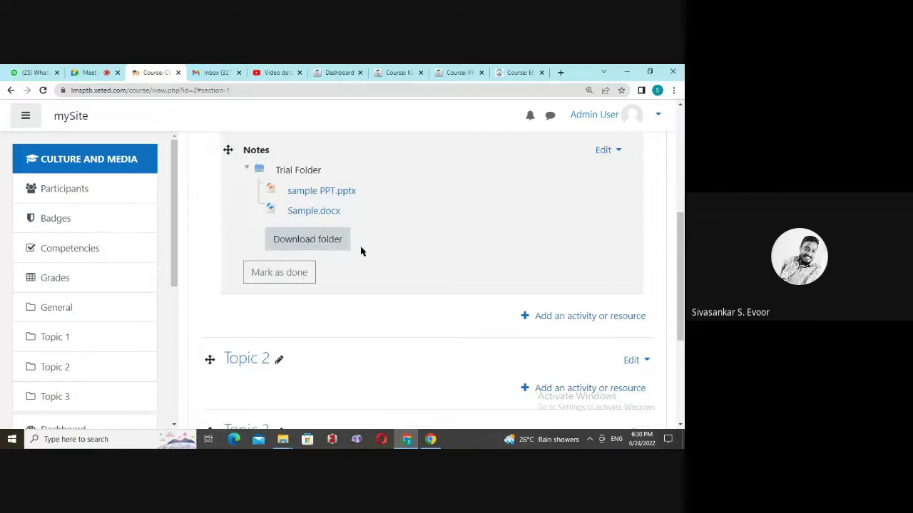
{"action": "scroll", "coordinate": [349, 255], "scroll_direction": "up", "scroll_amount": 1}
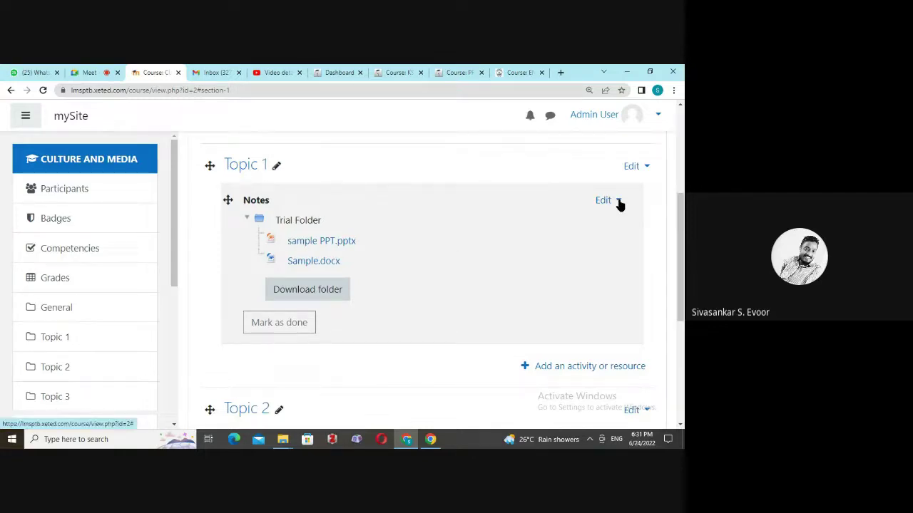
{"action": "scroll", "coordinate": [622, 282], "scroll_direction": "down", "scroll_amount": 2}
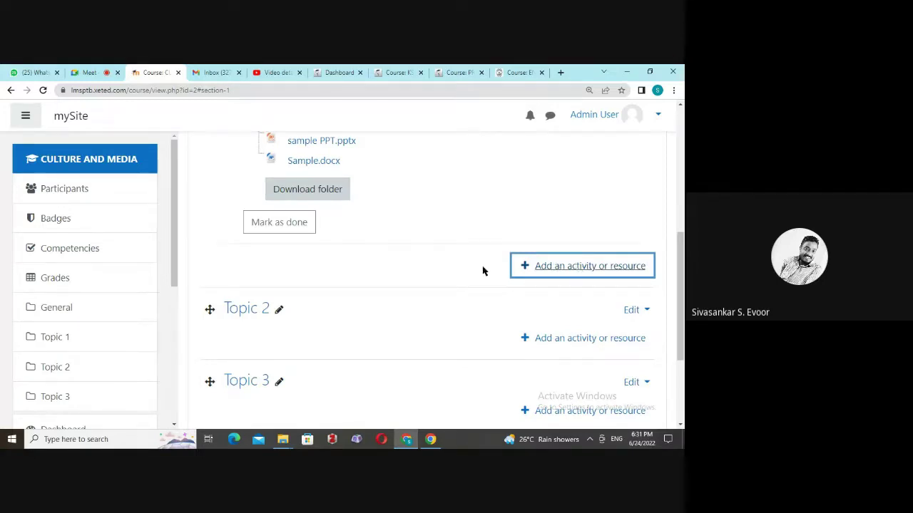
{"action": "left_click", "coordinate": [569, 272]}
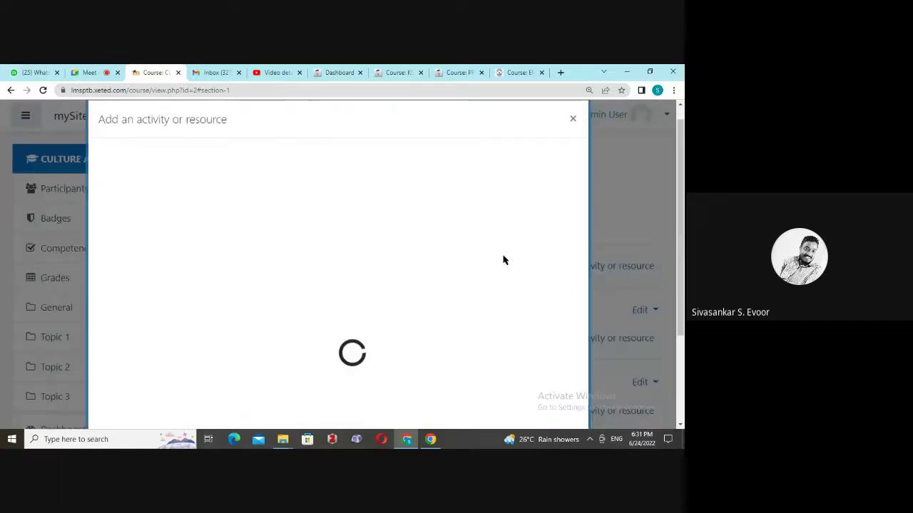
{"action": "scroll", "coordinate": [207, 207], "scroll_direction": "down", "scroll_amount": 1}
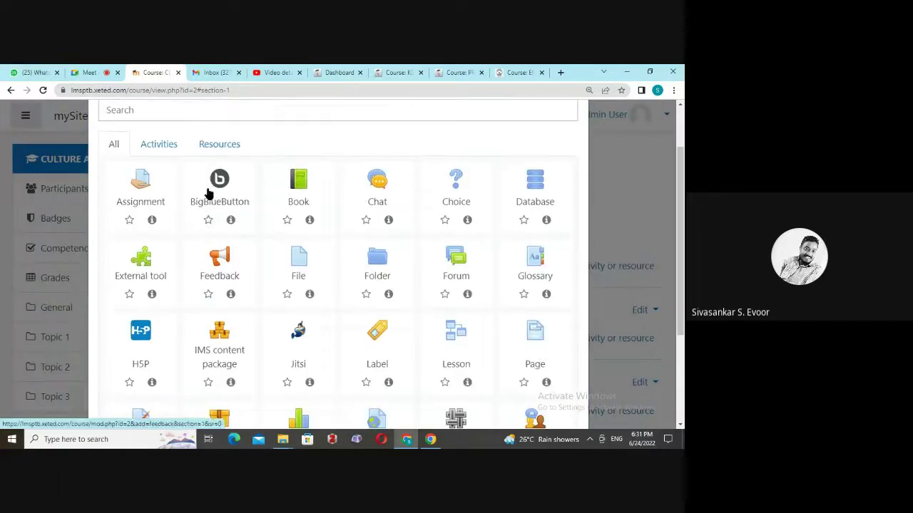
{"action": "left_click", "coordinate": [223, 148]}
{"action": "left_click", "coordinate": [300, 199]}
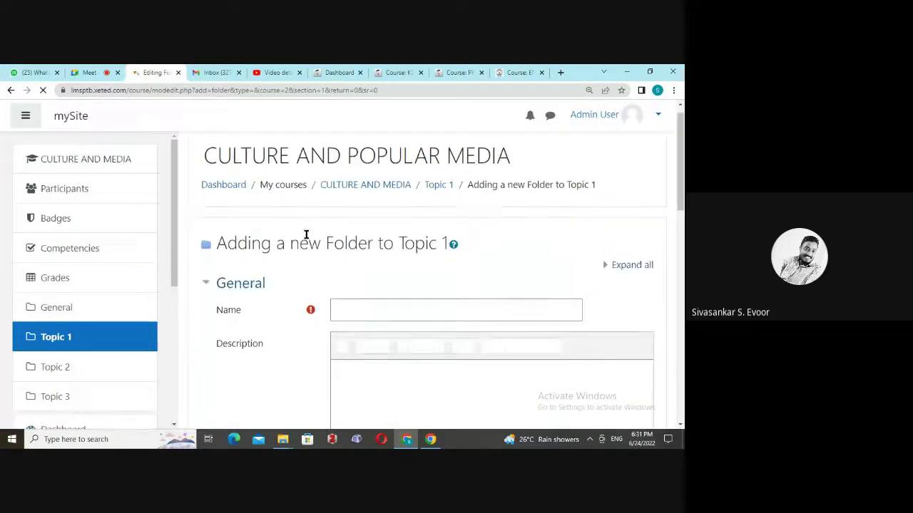
- Enter name 'Trial 2' and description 'Notes', ticking Display description on course page
{"action": "left_click", "coordinate": [398, 279]}
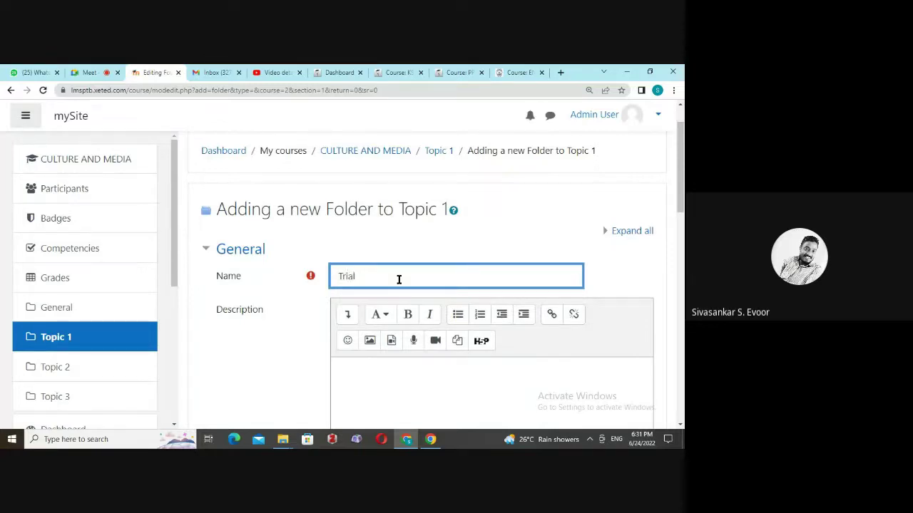
{"action": "scroll", "coordinate": [380, 281], "scroll_direction": "down", "scroll_amount": 3}
{"action": "left_click", "coordinate": [389, 288]}
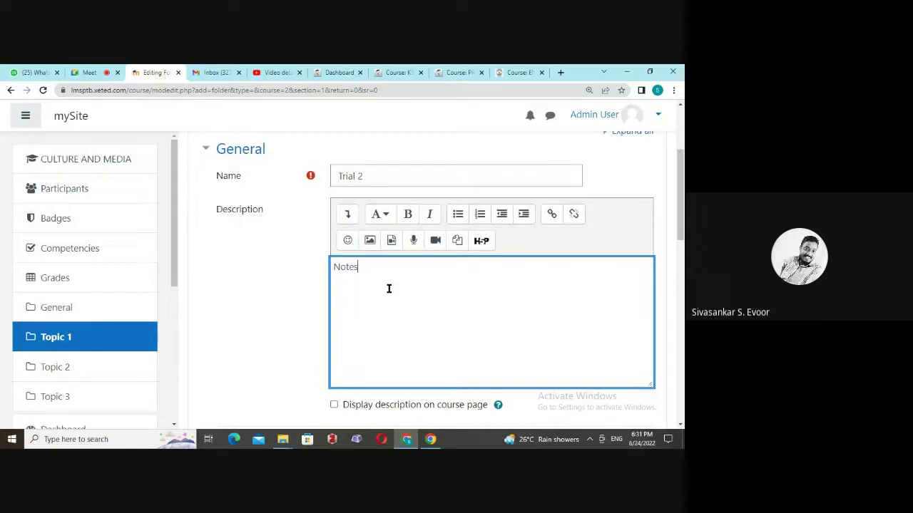
{"action": "scroll", "coordinate": [385, 214], "scroll_direction": "down", "scroll_amount": 3}
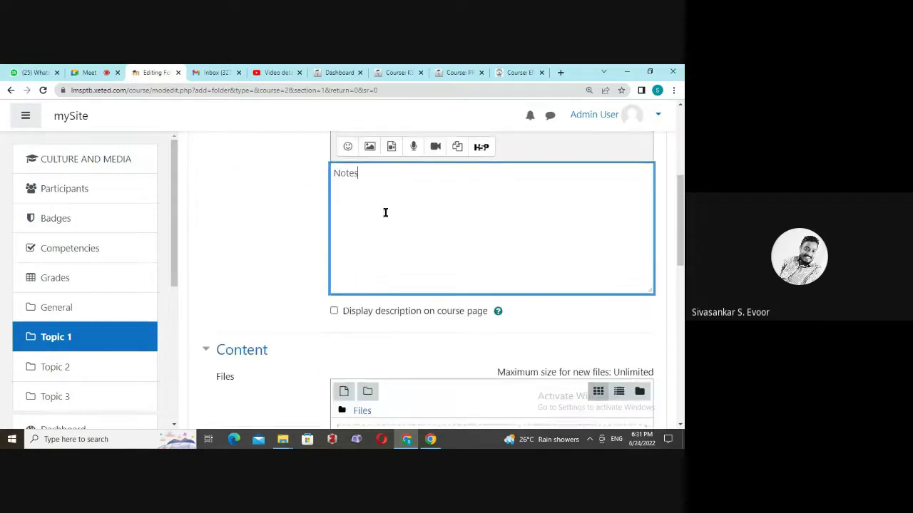
{"action": "left_click", "coordinate": [333, 305]}
{"action": "scroll", "coordinate": [416, 224], "scroll_direction": "up", "scroll_amount": 3}
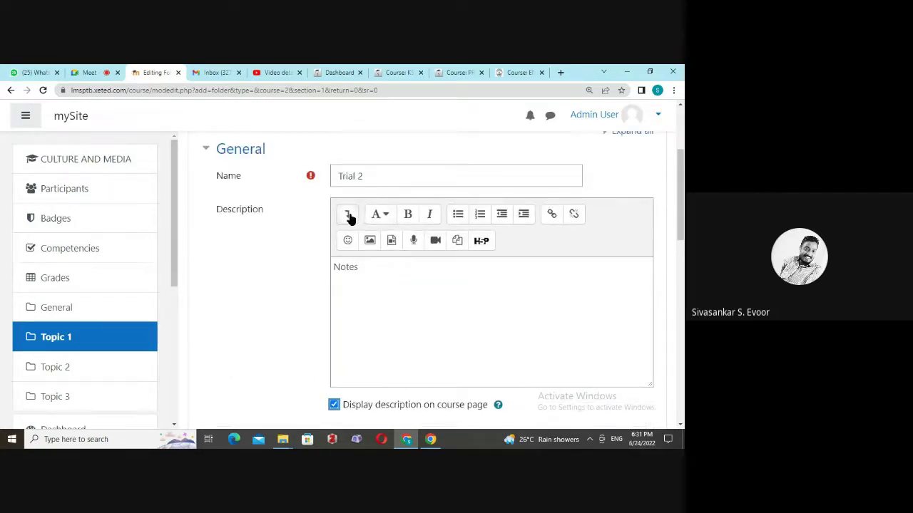
{"action": "left_click", "coordinate": [346, 215]}
{"action": "left_click", "coordinate": [346, 215]}
{"action": "left_click", "coordinate": [346, 216]}
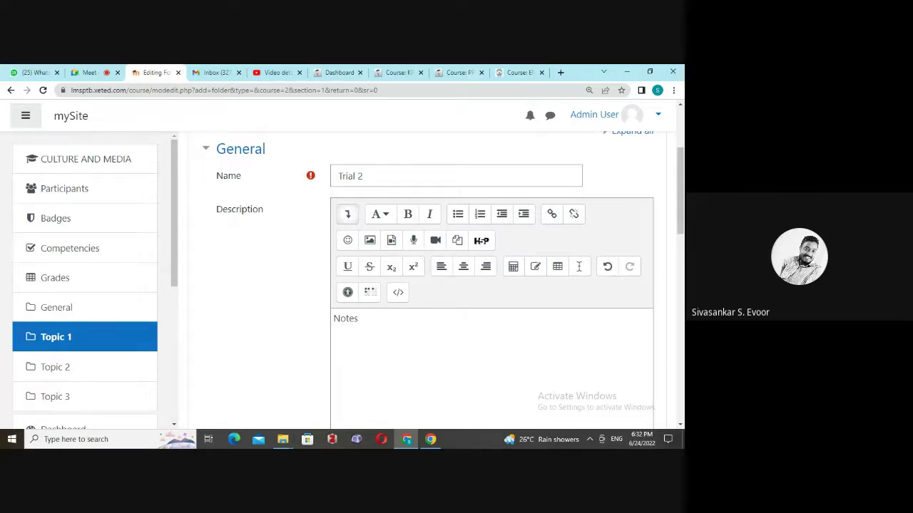
{"action": "scroll", "coordinate": [409, 244], "scroll_direction": "down", "scroll_amount": 5}
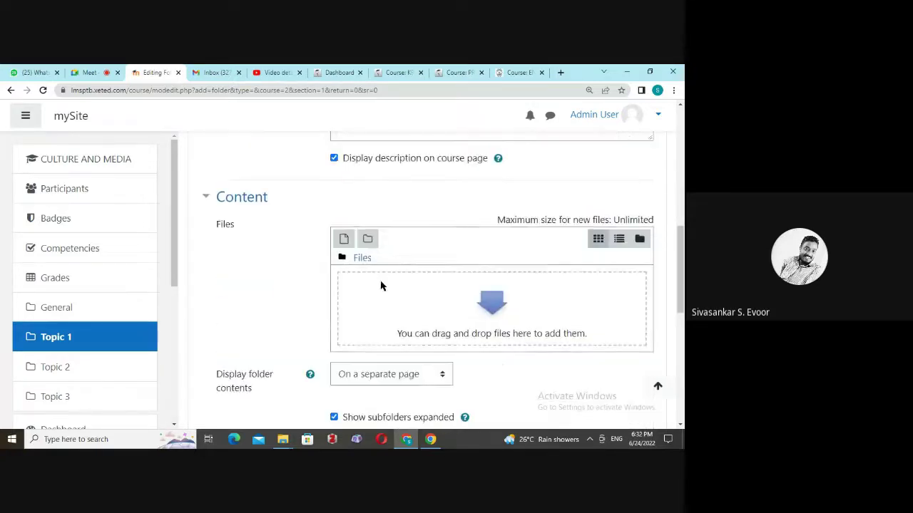
- Minimize Chrome and box-select MA-ENGLISH, sample PPT and Sample in the LMS SIVAN folder
{"action": "left_click", "coordinate": [627, 72]}
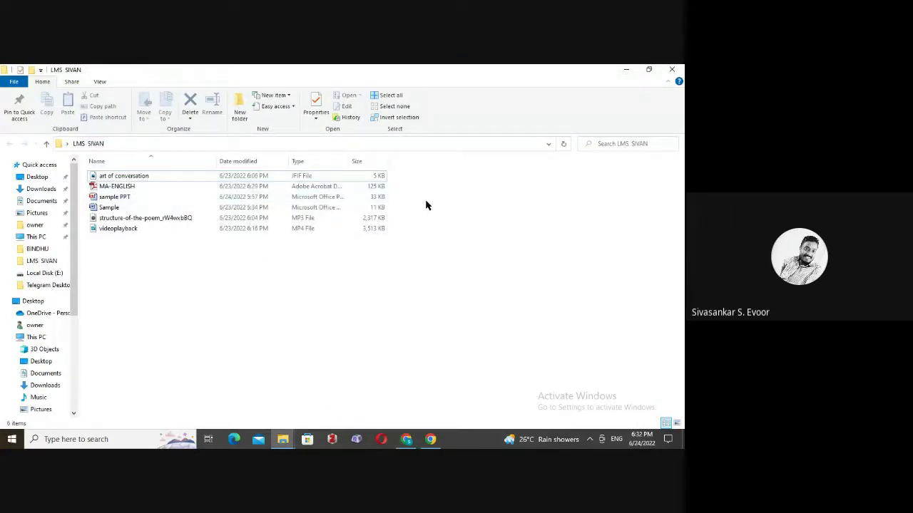
{"action": "left_click_drag", "start_coordinate": [435, 212], "coordinate": [423, 321]}
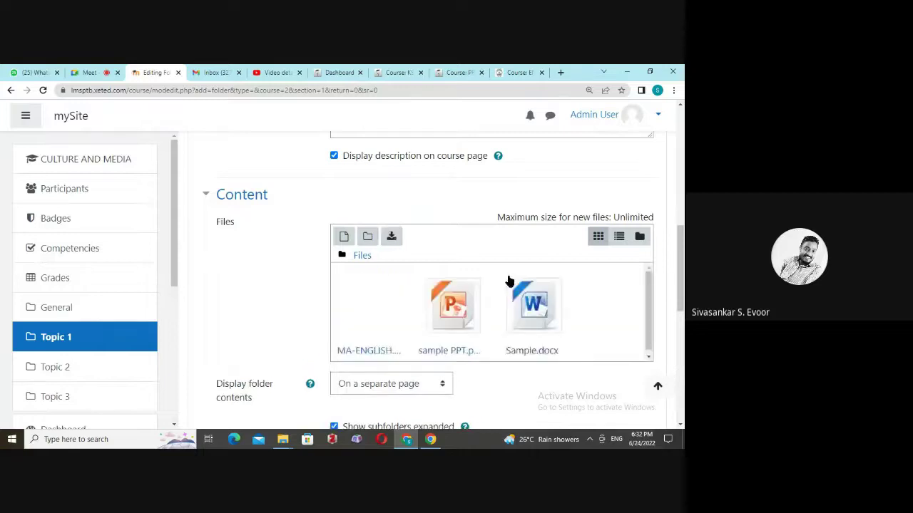
- Save the new Trial 2 folder and view it
{"action": "scroll", "coordinate": [528, 285], "scroll_direction": "down", "scroll_amount": 3}
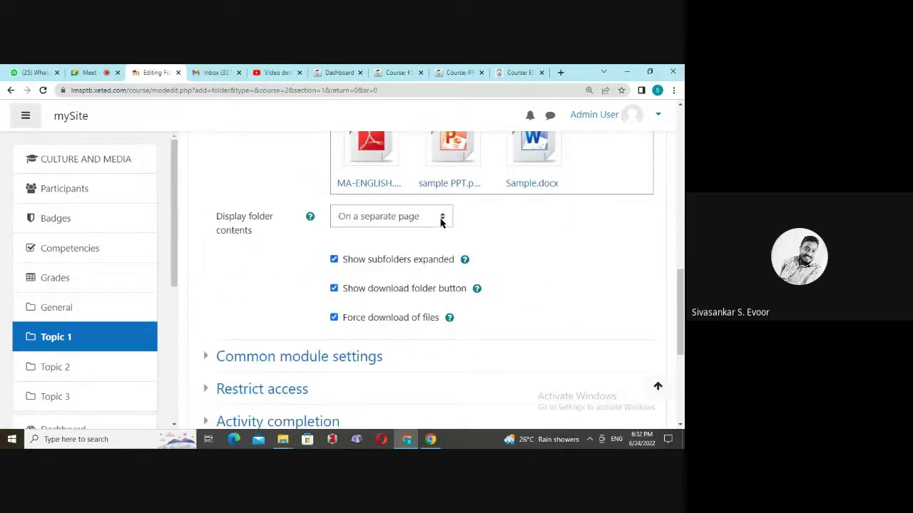
{"action": "scroll", "coordinate": [422, 261], "scroll_direction": "down", "scroll_amount": 3}
{"action": "left_click", "coordinate": [504, 371]}
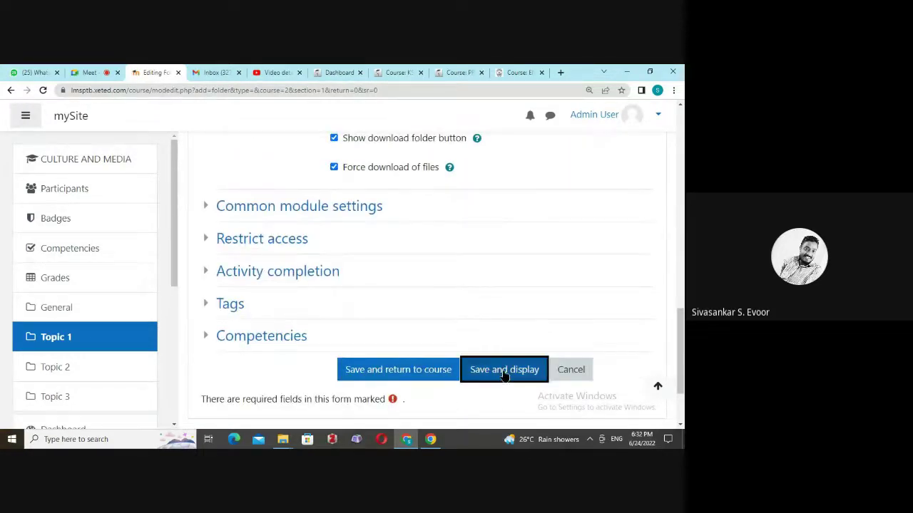
- Return to the CULTURE AND MEDIA course page and open Trial 2 in Topic 1
{"action": "scroll", "coordinate": [160, 340], "scroll_direction": "down", "scroll_amount": 2}
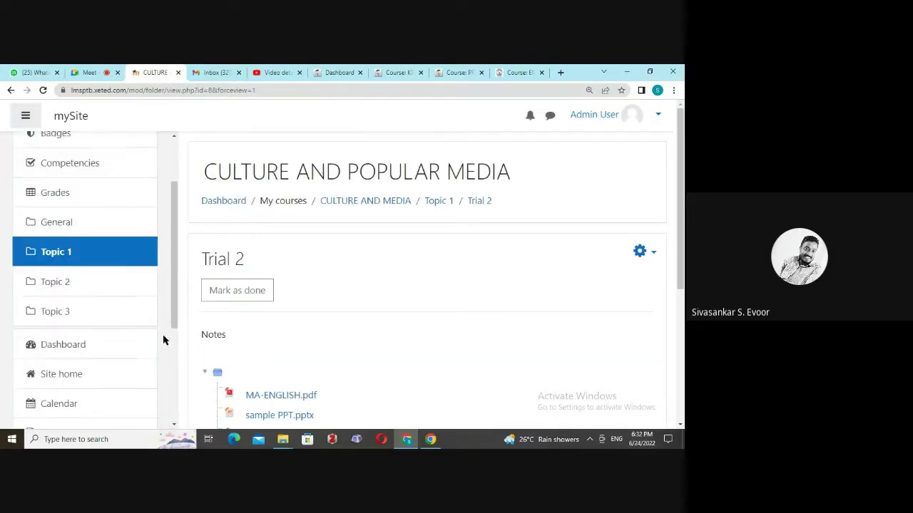
{"action": "left_click", "coordinate": [353, 202]}
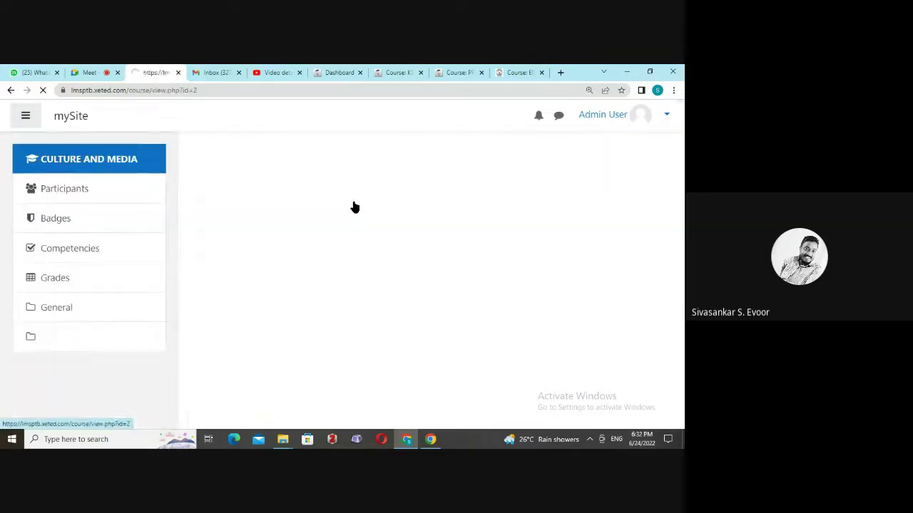
{"action": "scroll", "coordinate": [402, 271], "scroll_direction": "down", "scroll_amount": 4}
{"action": "scroll", "coordinate": [330, 280], "scroll_direction": "down", "scroll_amount": 1}
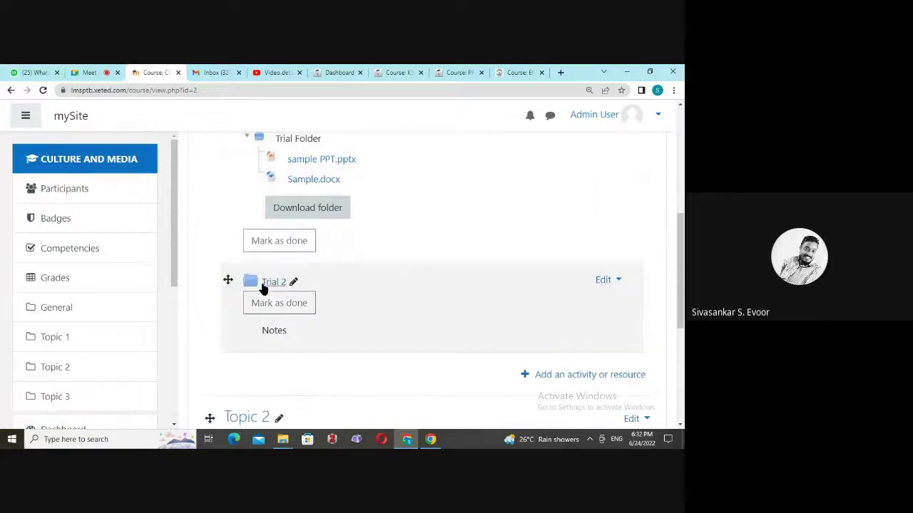
{"action": "left_click", "coordinate": [270, 283]}
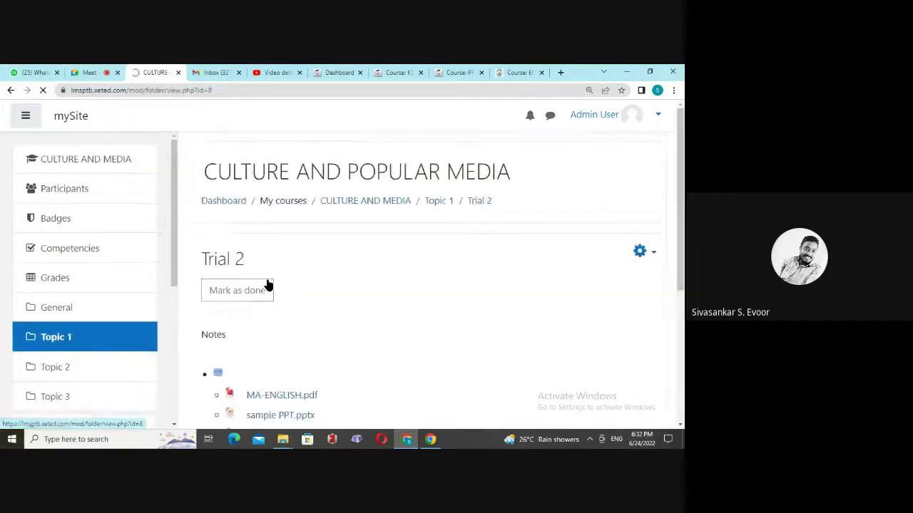
- Switch to the other course's page listing the presentation sessions
{"action": "scroll", "coordinate": [392, 256], "scroll_direction": "down", "scroll_amount": 3}
{"action": "scroll", "coordinate": [268, 303], "scroll_direction": "up", "scroll_amount": 3}
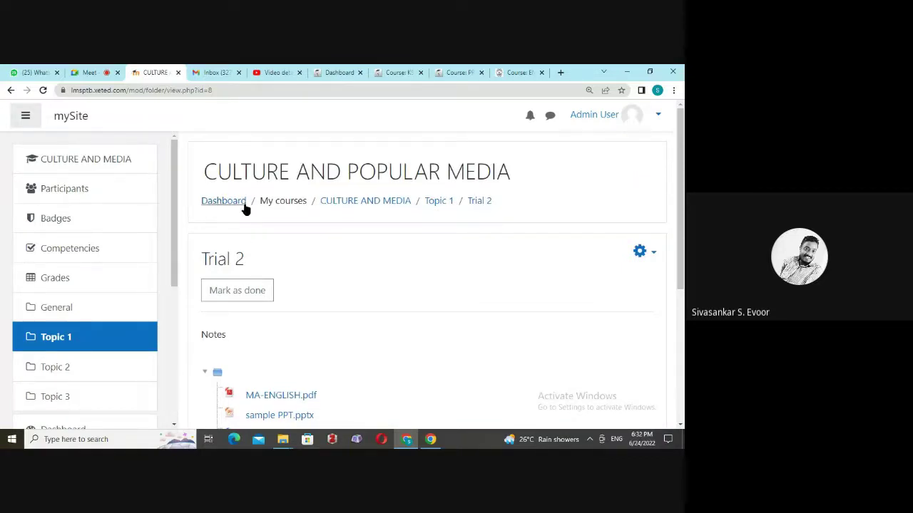
{"action": "left_click", "coordinate": [519, 74]}
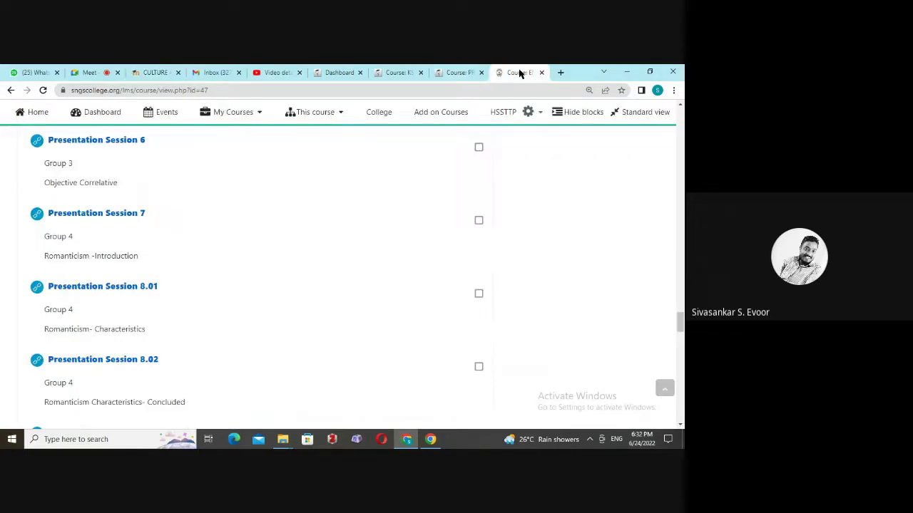
- Zoom the other course page in to 125%
{"action": "scroll", "coordinate": [261, 235], "scroll_direction": "up", "scroll_amount": 5}
{"action": "scroll", "coordinate": [261, 235], "scroll_direction": "up", "scroll_amount": 10}
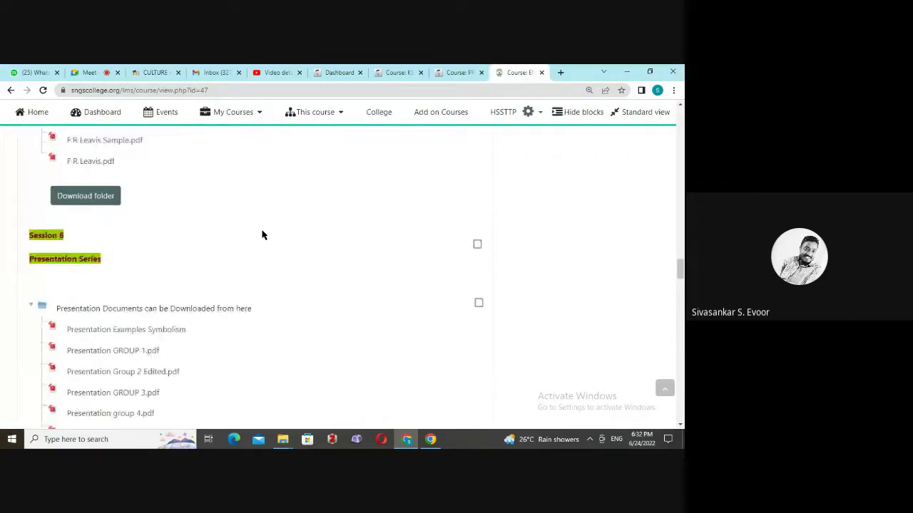
{"action": "scroll", "coordinate": [261, 234], "scroll_direction": "down", "scroll_amount": 3}
{"action": "scroll", "coordinate": [262, 235], "scroll_direction": "up", "scroll_amount": 4}
{"action": "scroll", "coordinate": [262, 235], "scroll_direction": "up", "scroll_amount": 15}
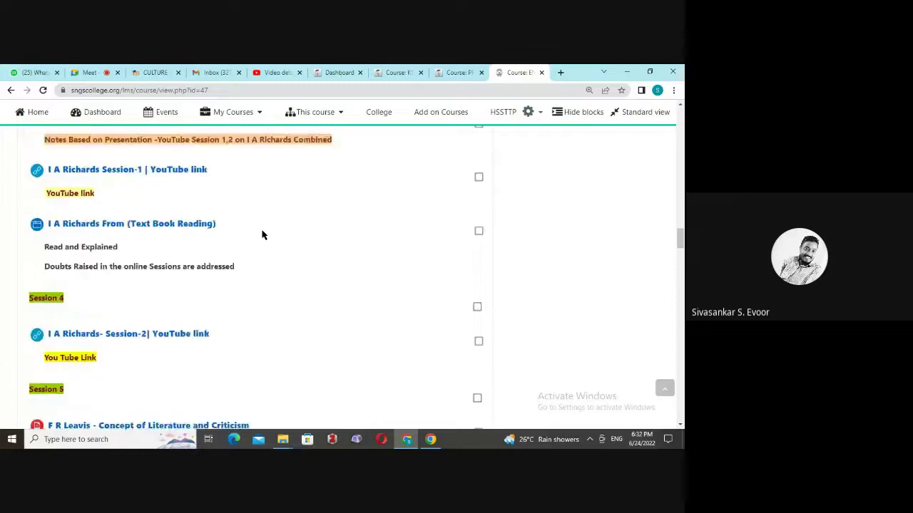
{"action": "scroll", "coordinate": [261, 236], "scroll_direction": "down", "scroll_amount": 15}
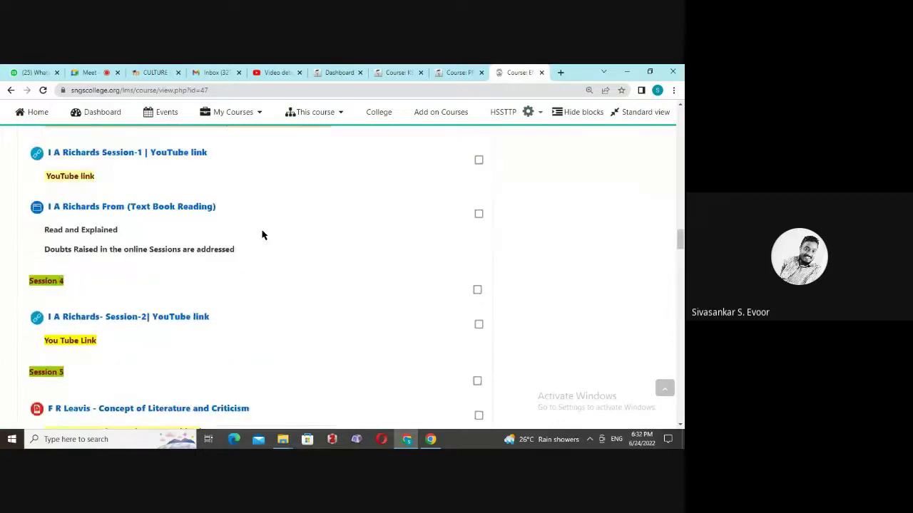
{"action": "scroll", "coordinate": [262, 234], "scroll_direction": "down", "scroll_amount": 4}
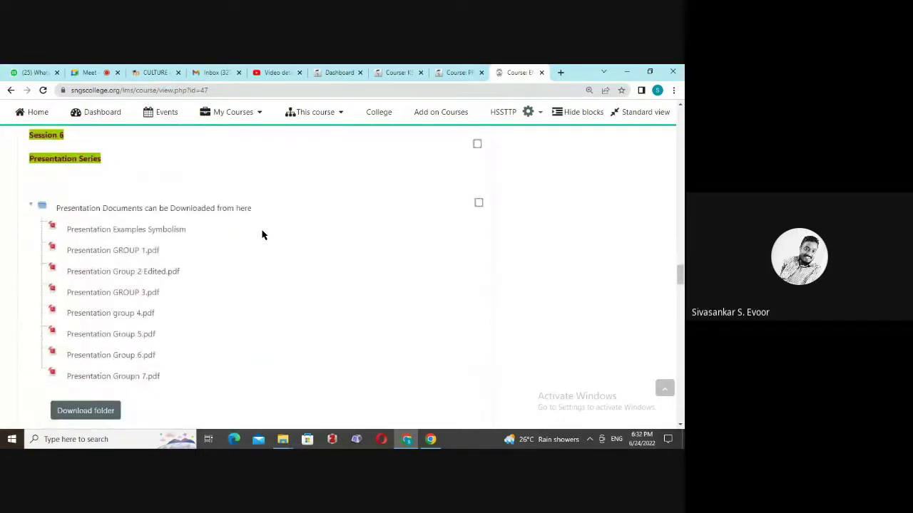
{"action": "key", "text": "ctrl+plus"}
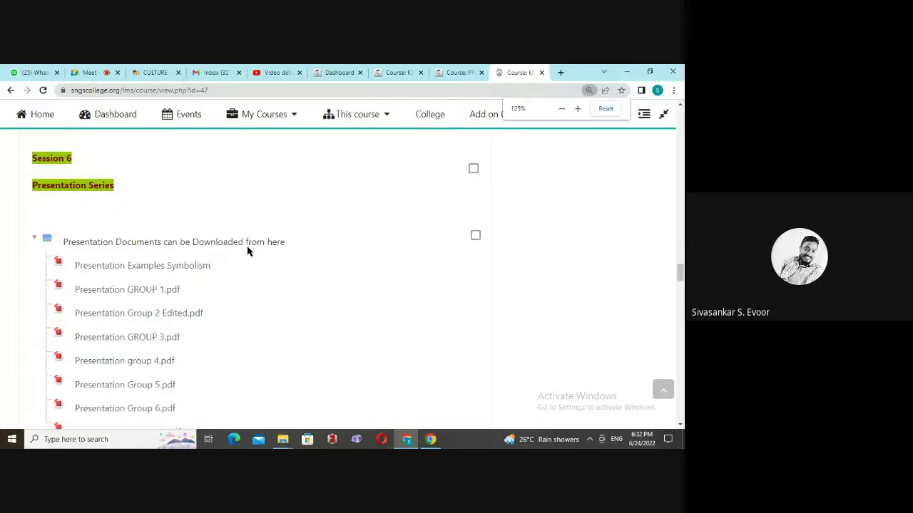
- Scroll through the sessions, presentation folders and Module 3 material, ending at Session 1
{"action": "scroll", "coordinate": [247, 250], "scroll_direction": "up", "scroll_amount": 1}
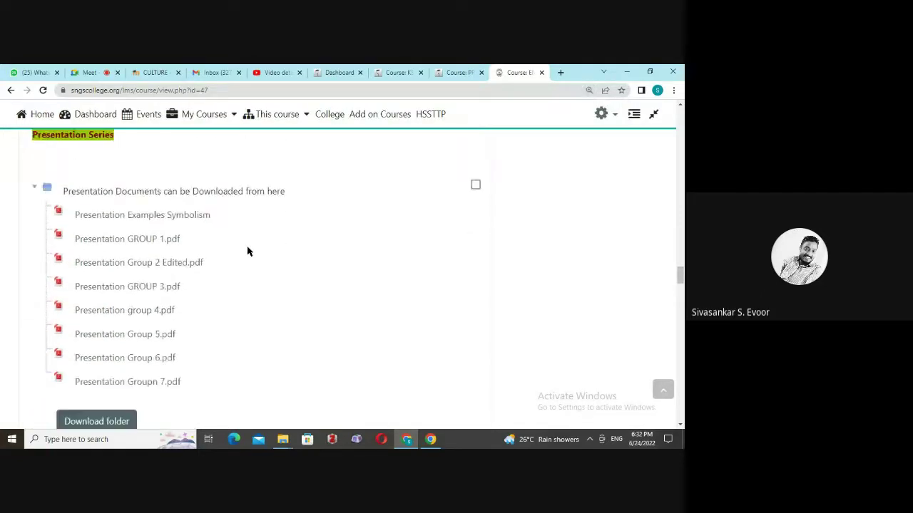
{"action": "scroll", "coordinate": [245, 251], "scroll_direction": "down", "scroll_amount": 1}
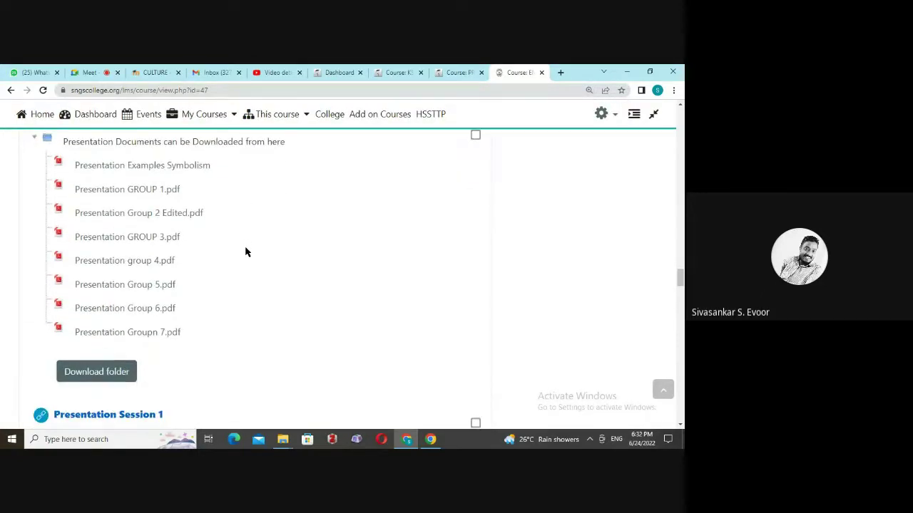
{"action": "scroll", "coordinate": [245, 252], "scroll_direction": "down", "scroll_amount": 2}
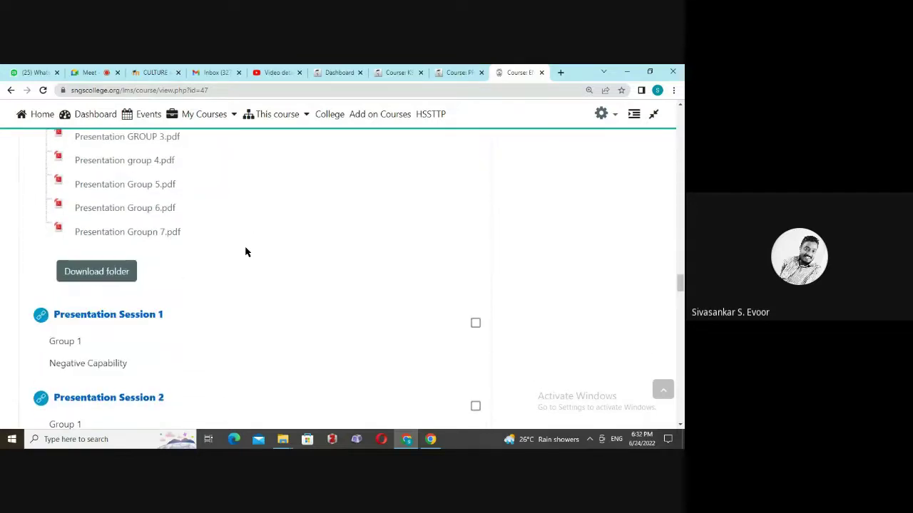
{"action": "scroll", "coordinate": [245, 251], "scroll_direction": "down", "scroll_amount": 2}
{"action": "scroll", "coordinate": [211, 186], "scroll_direction": "up", "scroll_amount": 2}
{"action": "scroll", "coordinate": [114, 227], "scroll_direction": "down", "scroll_amount": 1}
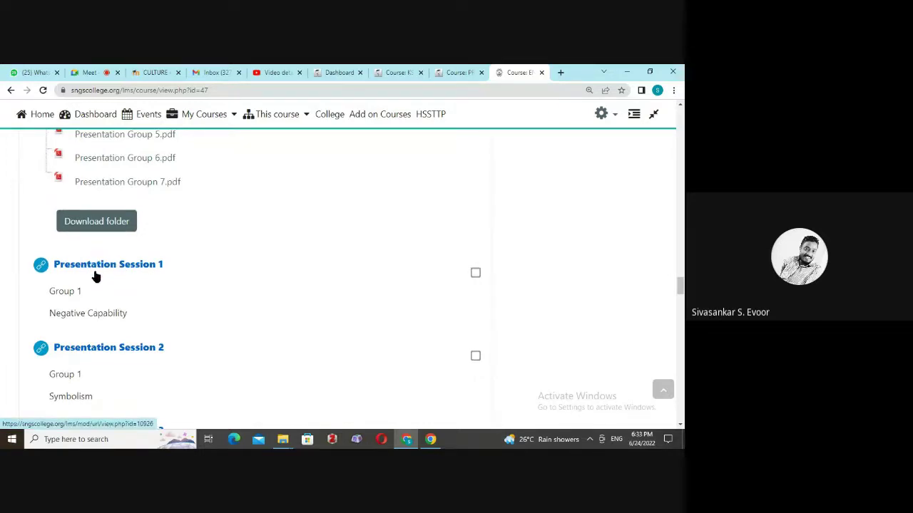
{"action": "scroll", "coordinate": [184, 282], "scroll_direction": "up", "scroll_amount": 2}
{"action": "scroll", "coordinate": [183, 282], "scroll_direction": "up", "scroll_amount": 7}
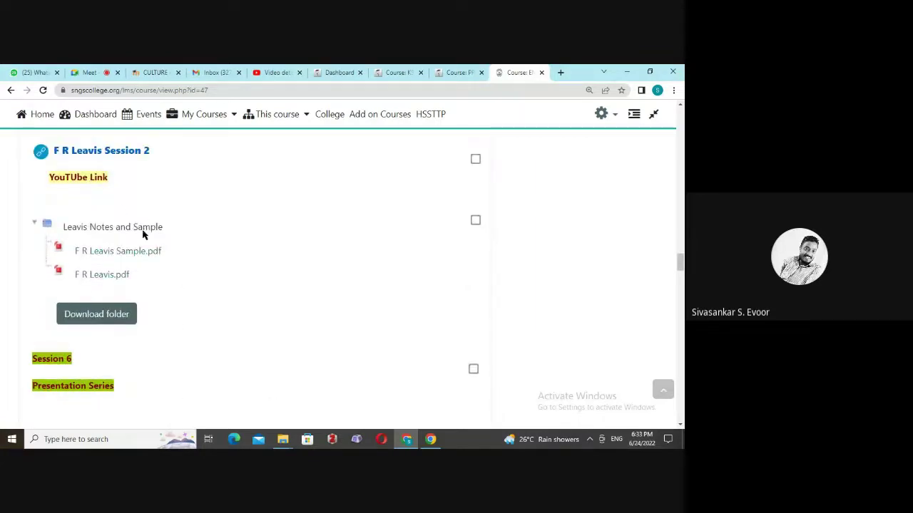
{"action": "scroll", "coordinate": [158, 288], "scroll_direction": "up", "scroll_amount": 10}
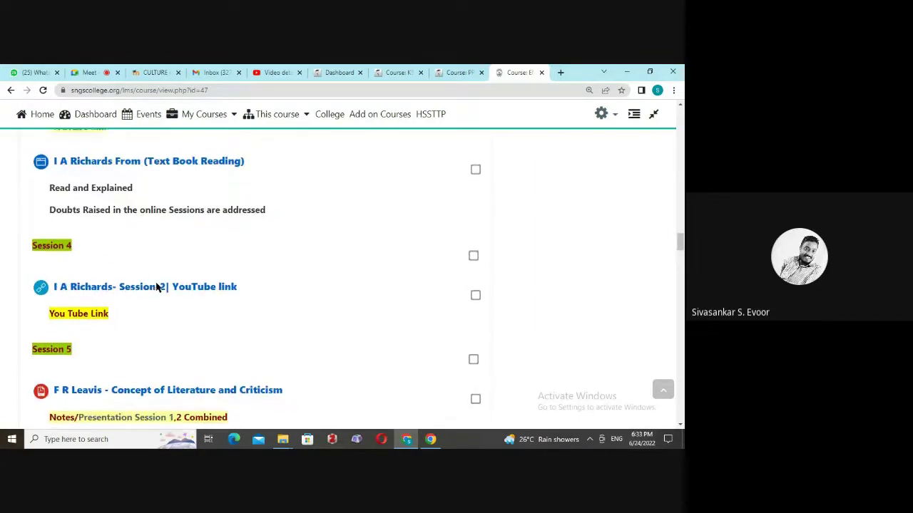
{"action": "scroll", "coordinate": [158, 288], "scroll_direction": "up", "scroll_amount": 10}
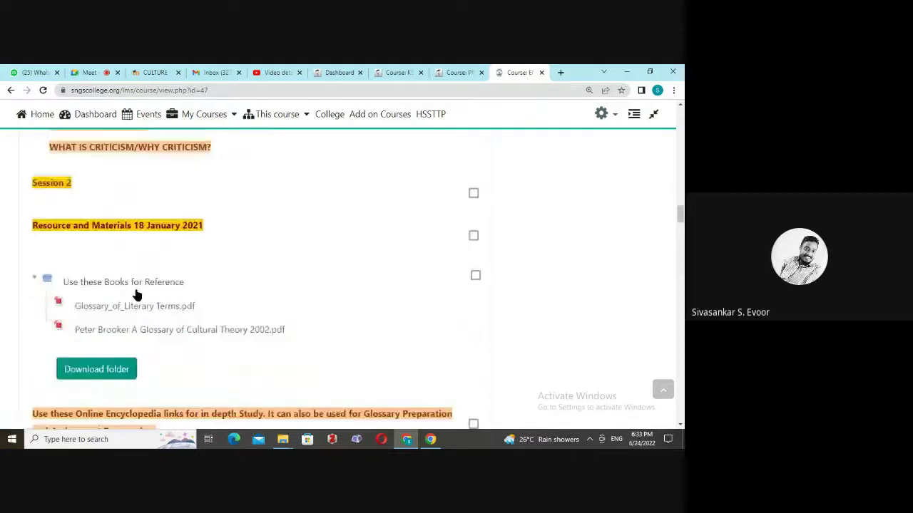
{"action": "scroll", "coordinate": [136, 293], "scroll_direction": "up", "scroll_amount": 3}
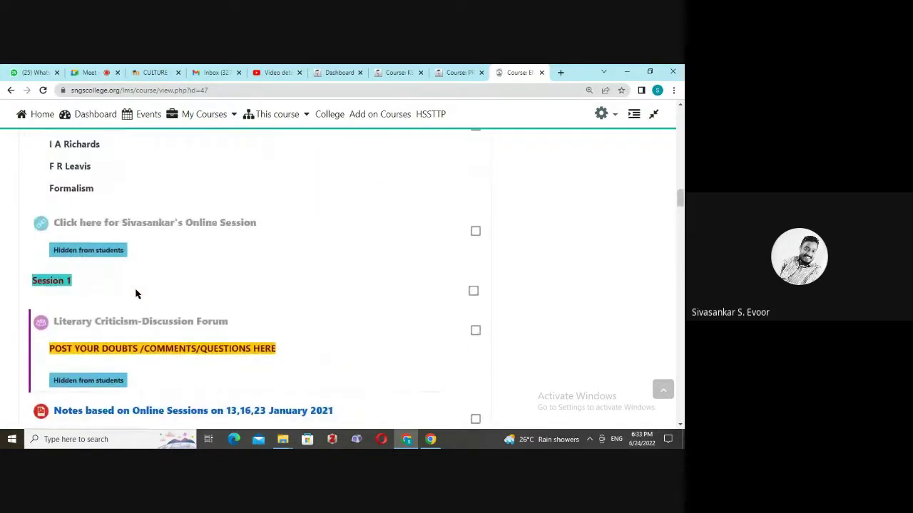
{"action": "scroll", "coordinate": [136, 293], "scroll_direction": "up", "scroll_amount": 10}
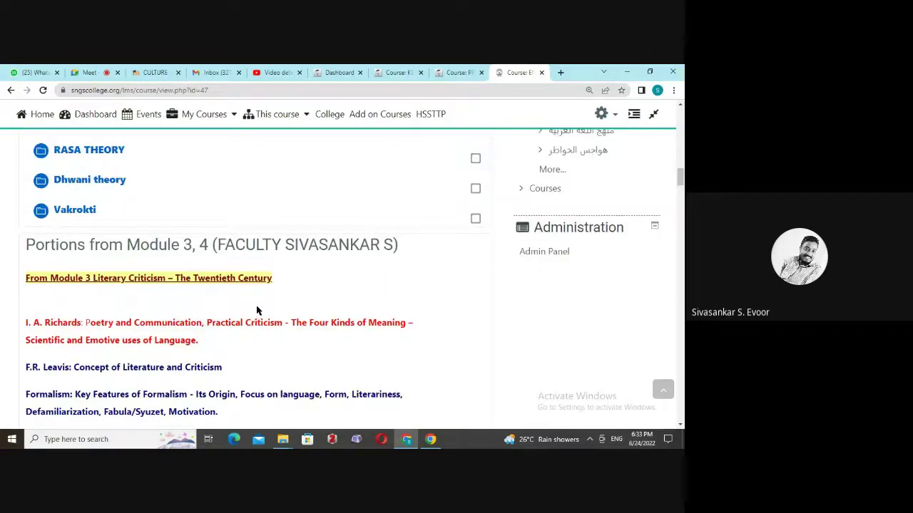
{"action": "scroll", "coordinate": [257, 308], "scroll_direction": "down", "scroll_amount": 10}
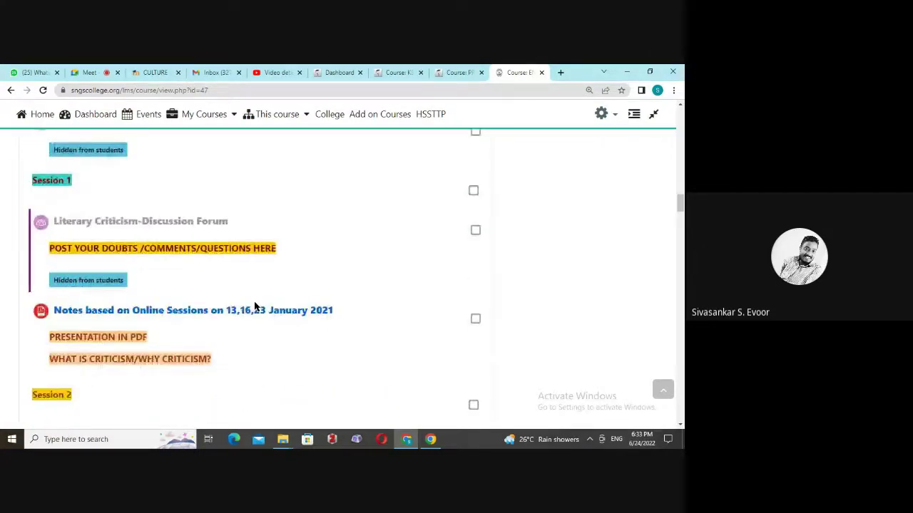
{"action": "scroll", "coordinate": [254, 307], "scroll_direction": "down", "scroll_amount": 3}
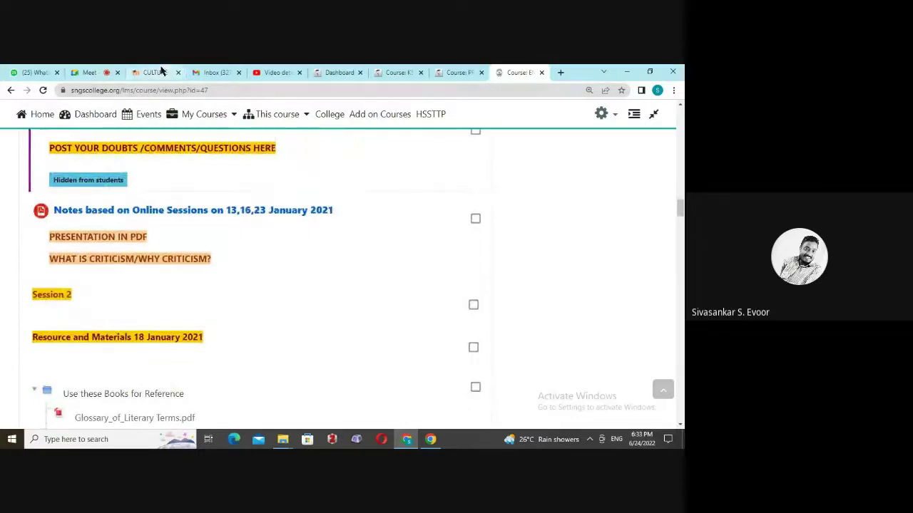
- Go back to the Culture and Popular Media course tab
{"action": "left_click", "coordinate": [157, 72]}
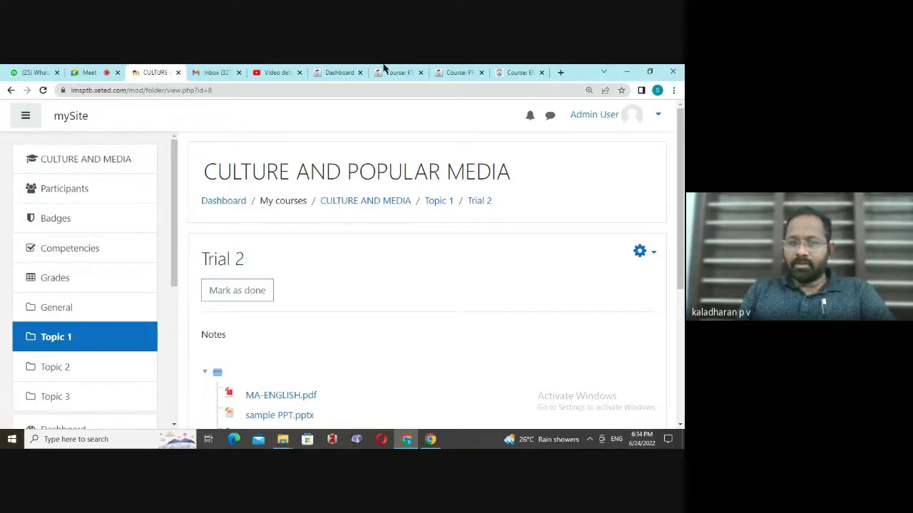
{"action": "left_click", "coordinate": [346, 207]}
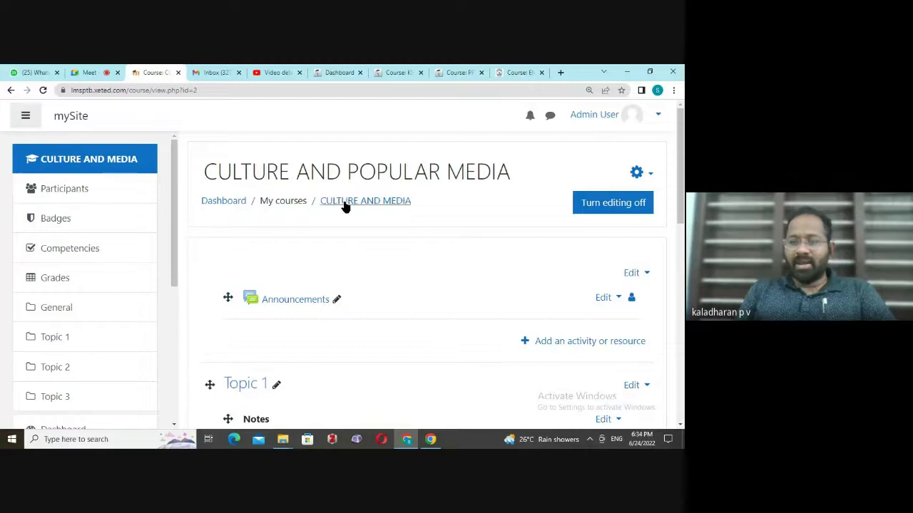
{"action": "scroll", "coordinate": [438, 314], "scroll_direction": "down", "scroll_amount": 5}
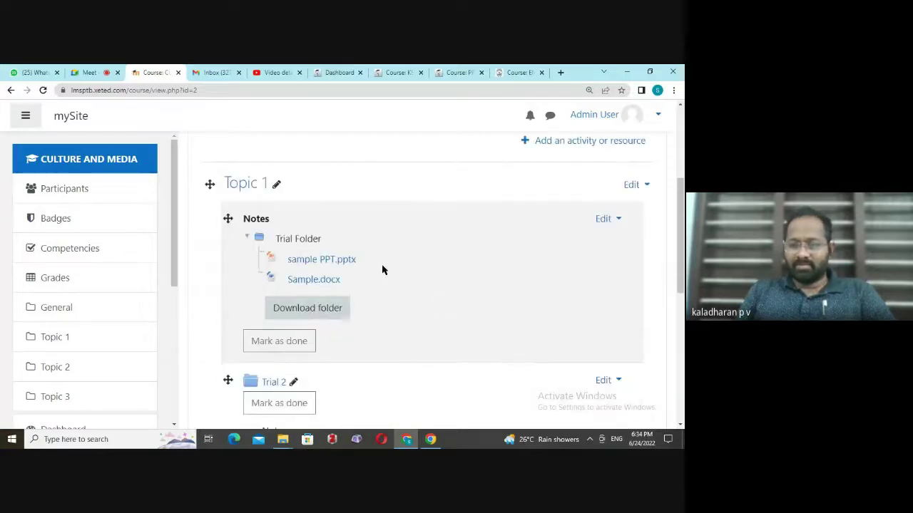
{"action": "scroll", "coordinate": [382, 271], "scroll_direction": "down", "scroll_amount": 2}
{"action": "scroll", "coordinate": [382, 270], "scroll_direction": "up", "scroll_amount": 1}
{"action": "scroll", "coordinate": [382, 269], "scroll_direction": "up", "scroll_amount": 1}
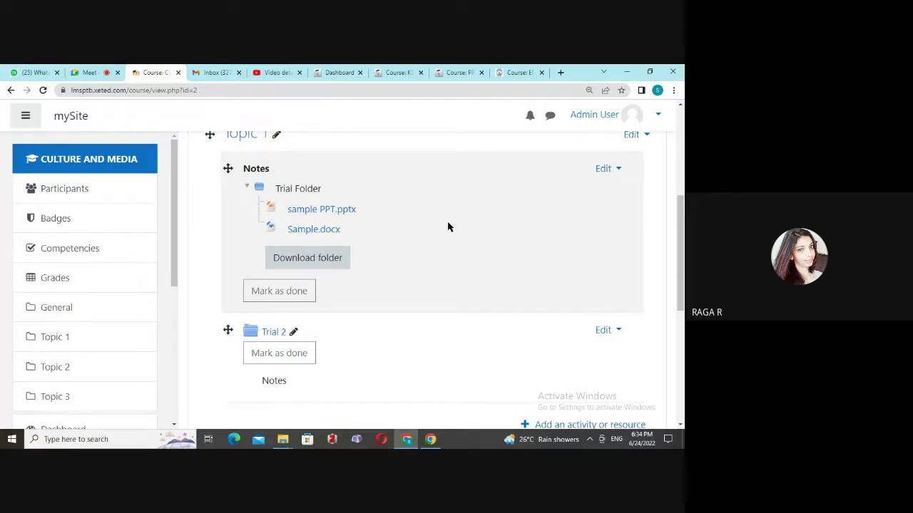
{"action": "scroll", "coordinate": [448, 227], "scroll_direction": "down", "scroll_amount": 1}
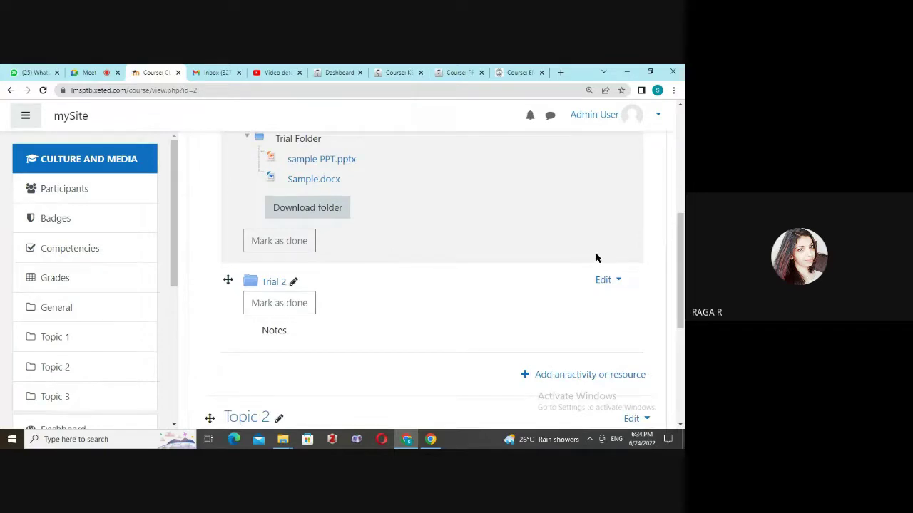
{"action": "scroll", "coordinate": [597, 259], "scroll_direction": "down", "scroll_amount": 1}
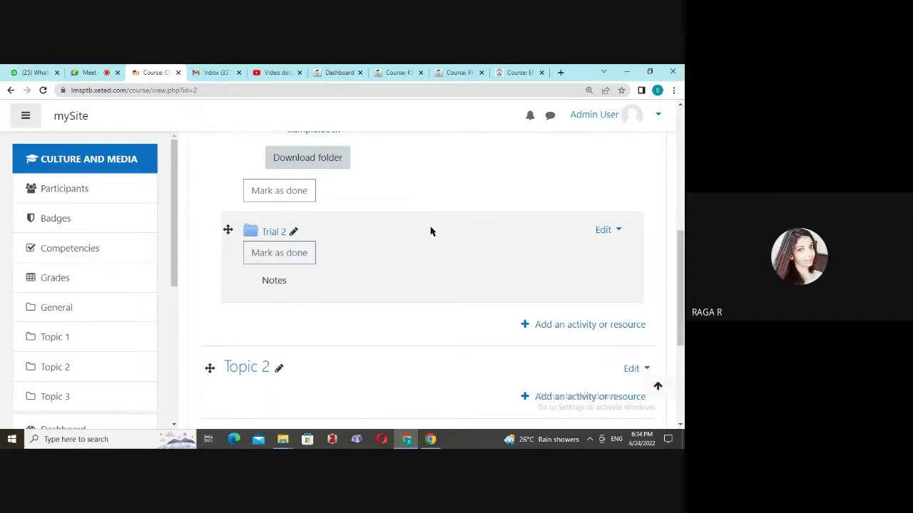
{"action": "scroll", "coordinate": [571, 247], "scroll_direction": "up", "scroll_amount": 2}
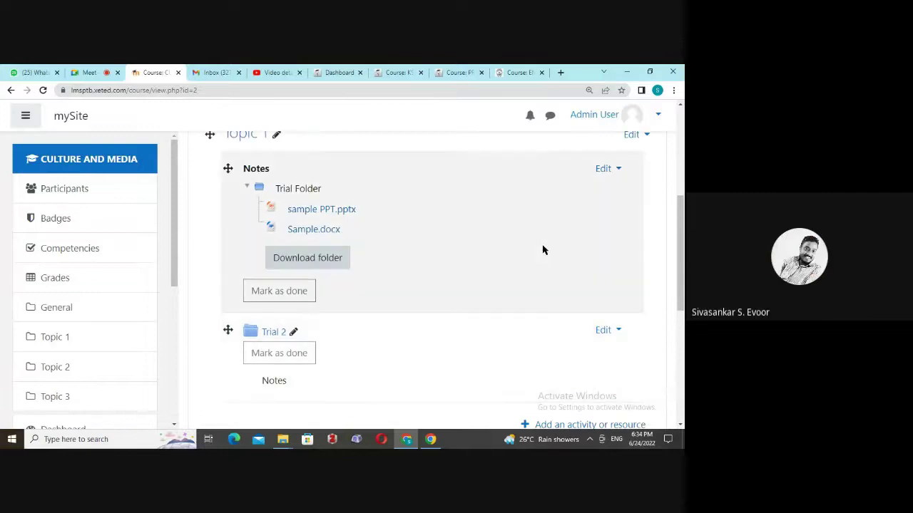
{"action": "scroll", "coordinate": [553, 239], "scroll_direction": "down", "scroll_amount": 3}
{"action": "scroll", "coordinate": [549, 239], "scroll_direction": "up", "scroll_amount": 10}
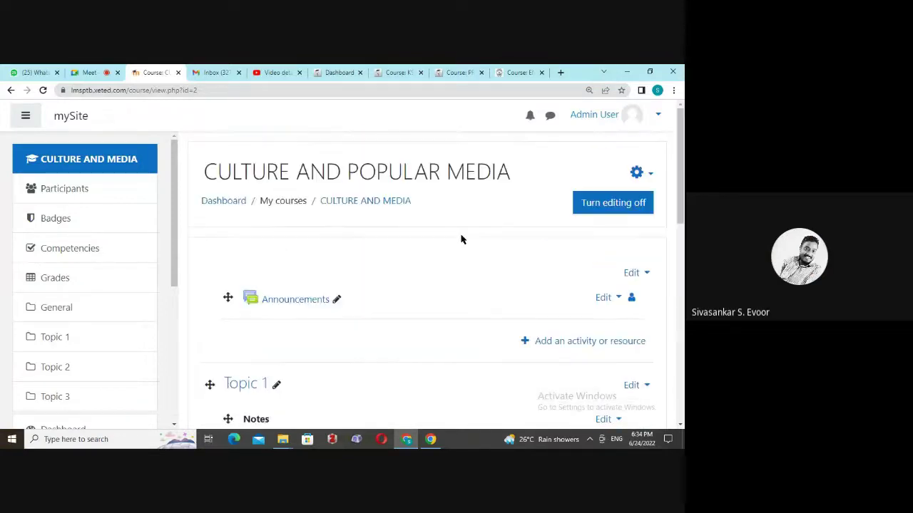
{"action": "scroll", "coordinate": [383, 214], "scroll_direction": "down", "scroll_amount": 2}
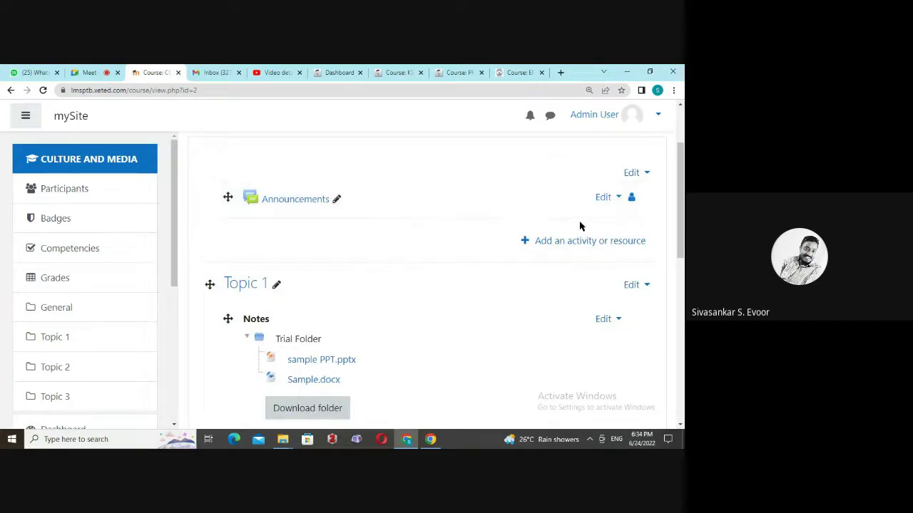
{"action": "scroll", "coordinate": [569, 189], "scroll_direction": "down", "scroll_amount": 1}
{"action": "scroll", "coordinate": [585, 199], "scroll_direction": "up", "scroll_amount": 2}
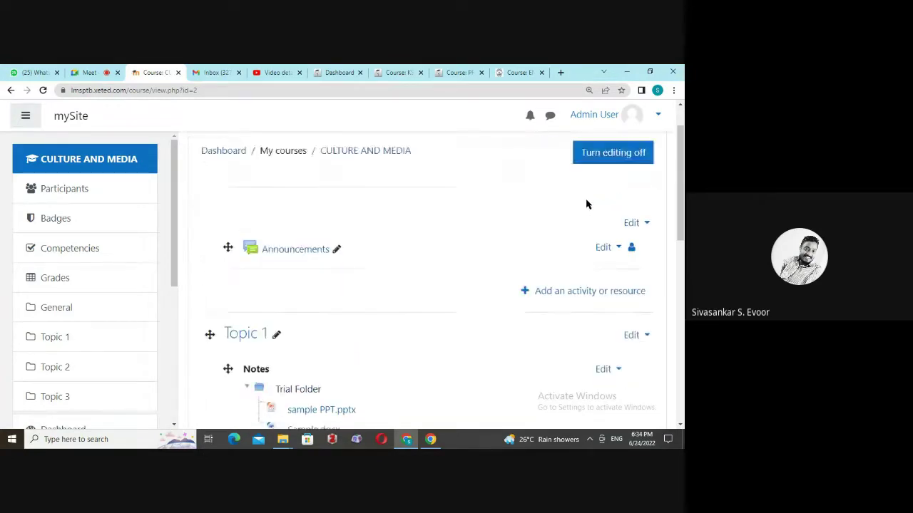
{"action": "scroll", "coordinate": [587, 206], "scroll_direction": "down", "scroll_amount": 5}
{"action": "scroll", "coordinate": [363, 293], "scroll_direction": "down", "scroll_amount": 1}
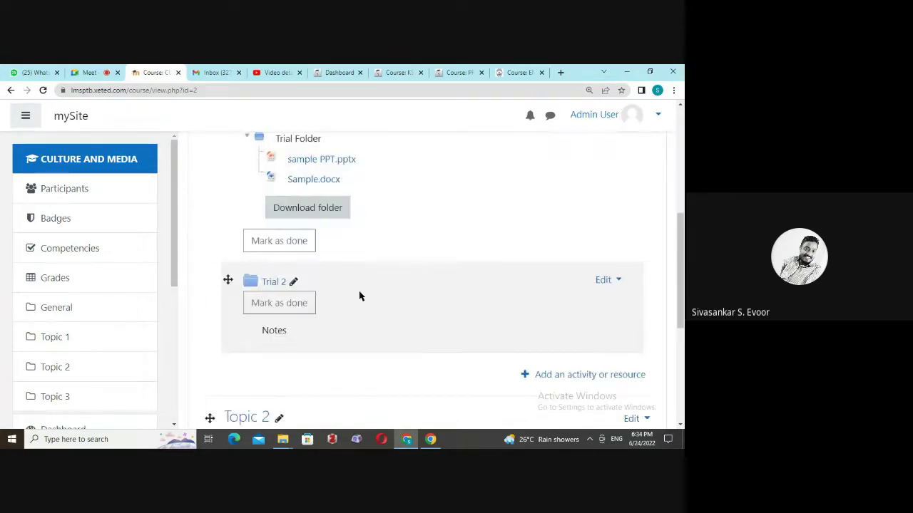
{"action": "scroll", "coordinate": [359, 297], "scroll_direction": "up", "scroll_amount": 3}
{"action": "scroll", "coordinate": [327, 245], "scroll_direction": "down", "scroll_amount": 2}
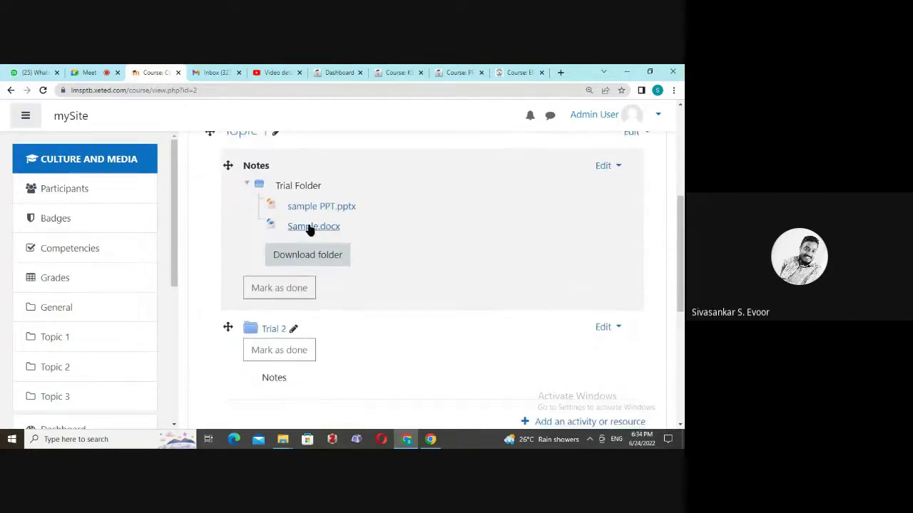
{"action": "scroll", "coordinate": [299, 249], "scroll_direction": "down", "scroll_amount": 2}
{"action": "scroll", "coordinate": [296, 260], "scroll_direction": "up", "scroll_amount": 3}
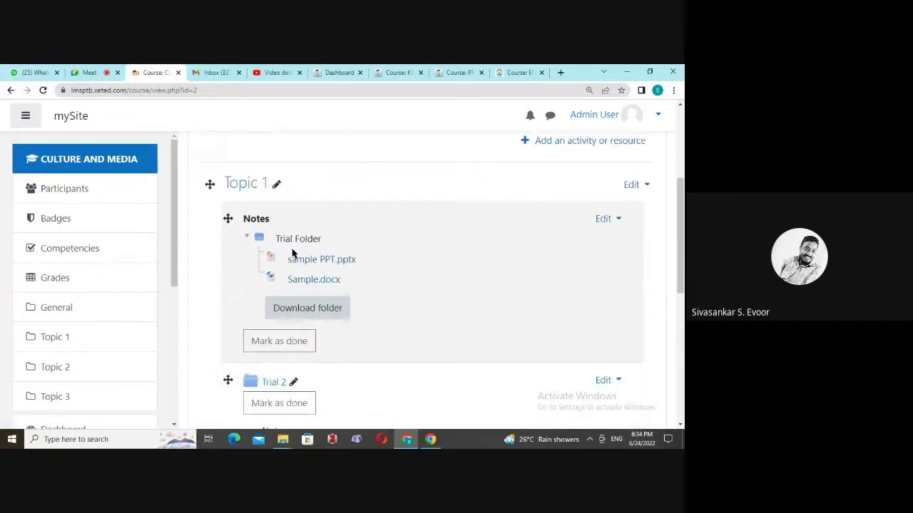
{"action": "scroll", "coordinate": [292, 257], "scroll_direction": "down", "scroll_amount": 2}
{"action": "left_click", "coordinate": [278, 305]}
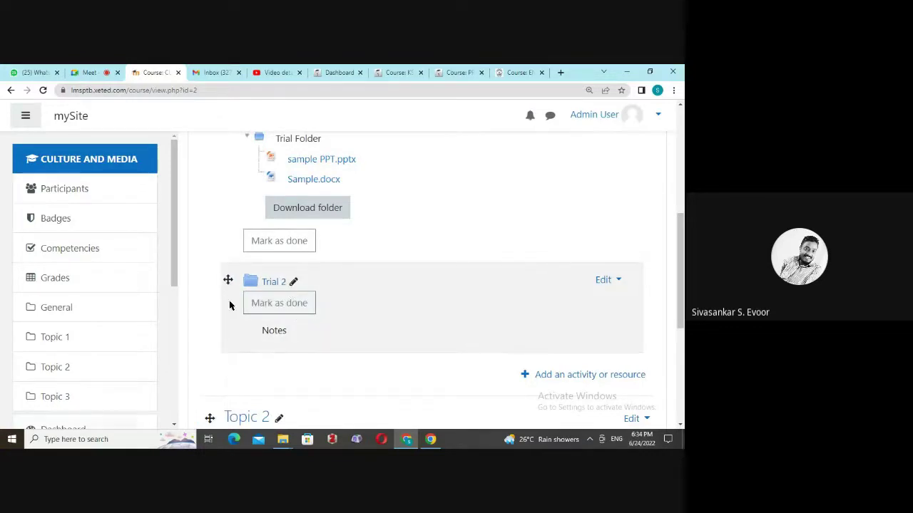
{"action": "scroll", "coordinate": [355, 264], "scroll_direction": "up", "scroll_amount": 1}
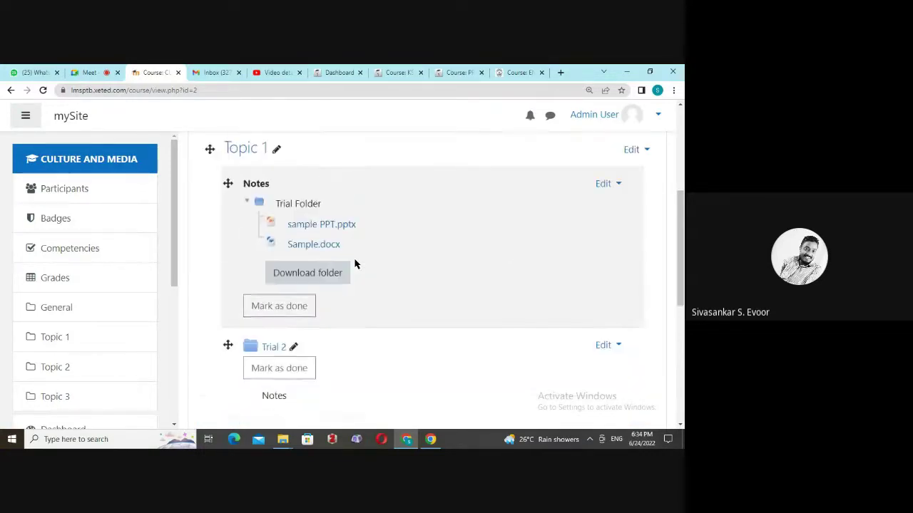
{"action": "scroll", "coordinate": [355, 264], "scroll_direction": "up", "scroll_amount": 1}
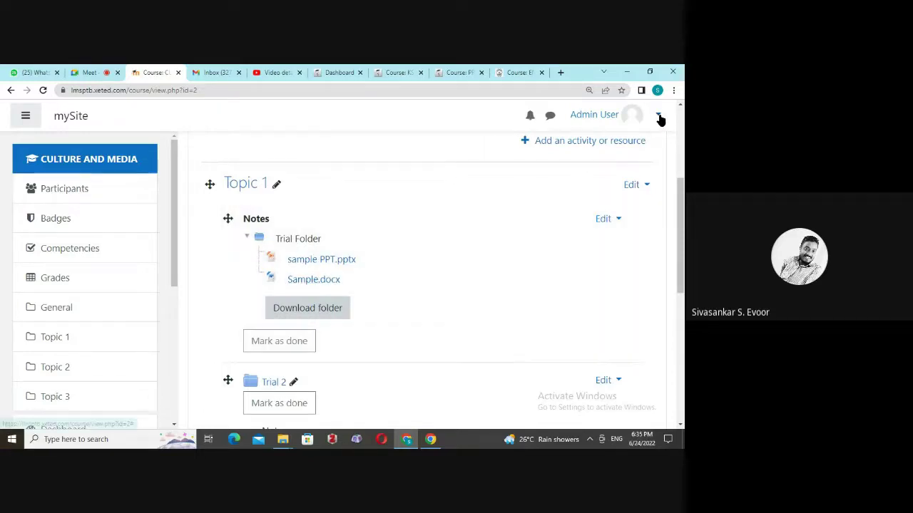
{"action": "left_click", "coordinate": [659, 118]}
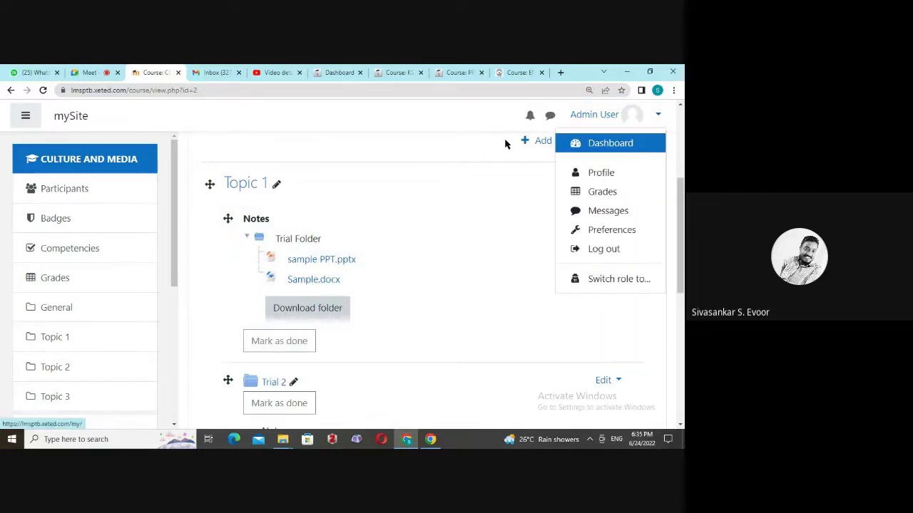
{"action": "key", "text": "Escape"}
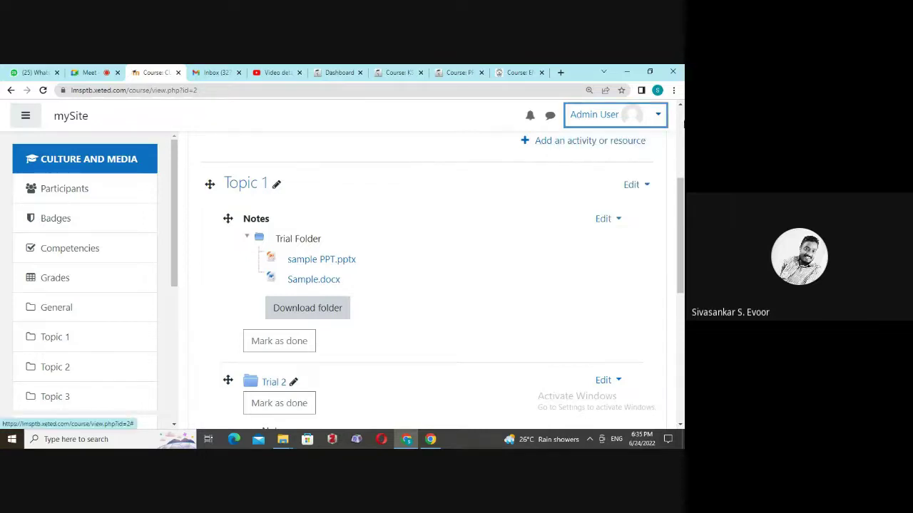
- From the user menu's Switch role to… page, choose the Student role
{"action": "left_click", "coordinate": [659, 118]}
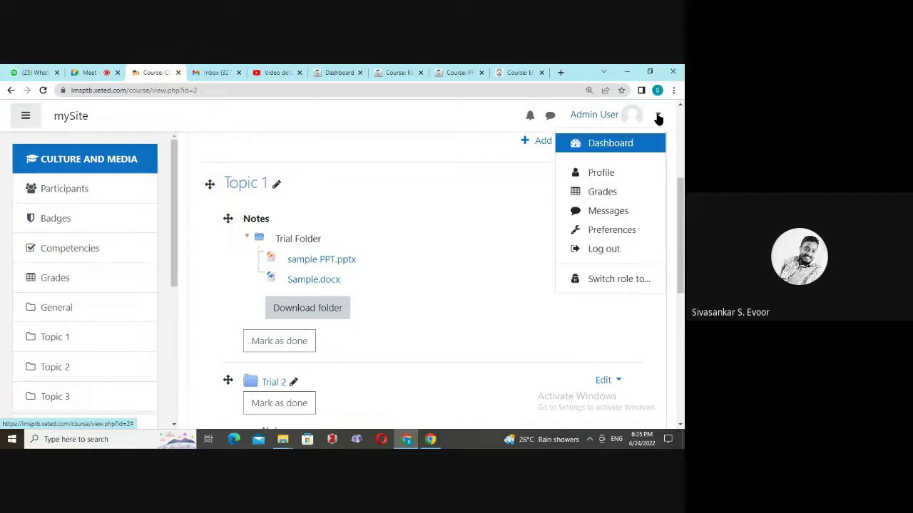
{"action": "left_click", "coordinate": [610, 281]}
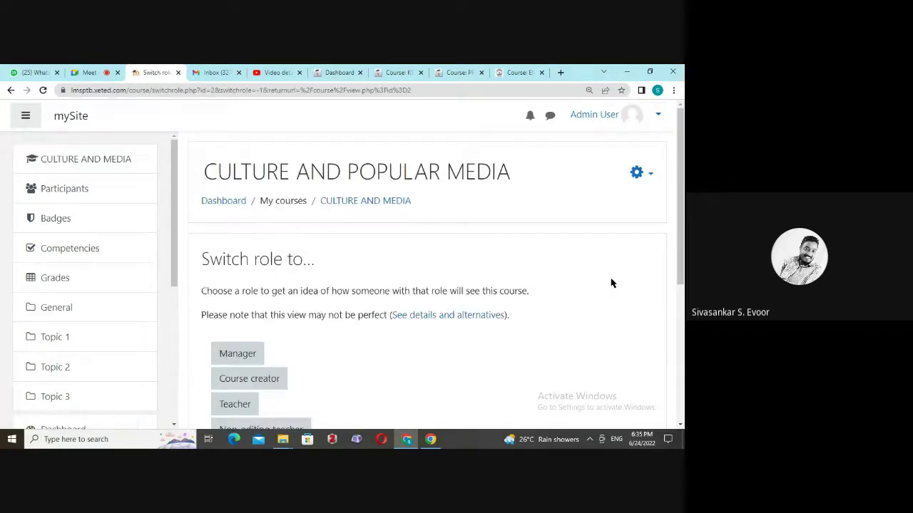
{"action": "scroll", "coordinate": [428, 228], "scroll_direction": "down", "scroll_amount": 5}
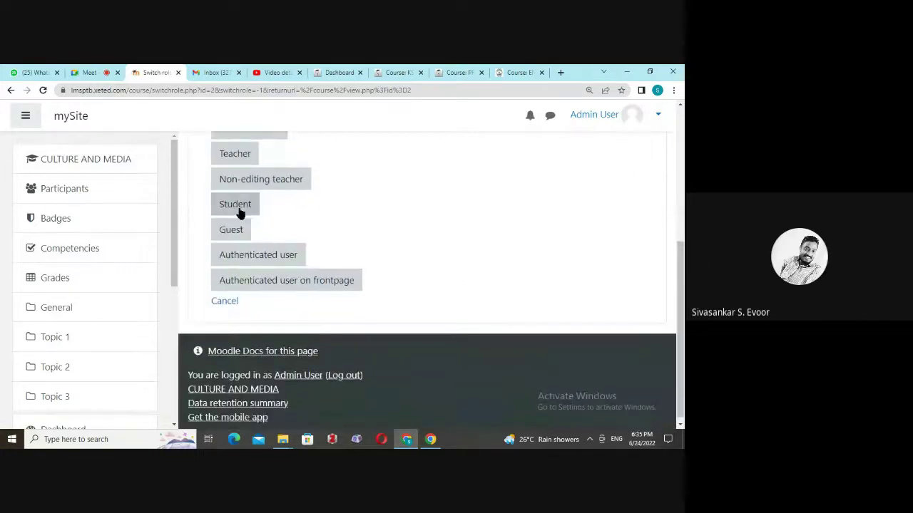
{"action": "scroll", "coordinate": [236, 206], "scroll_direction": "up", "scroll_amount": 2}
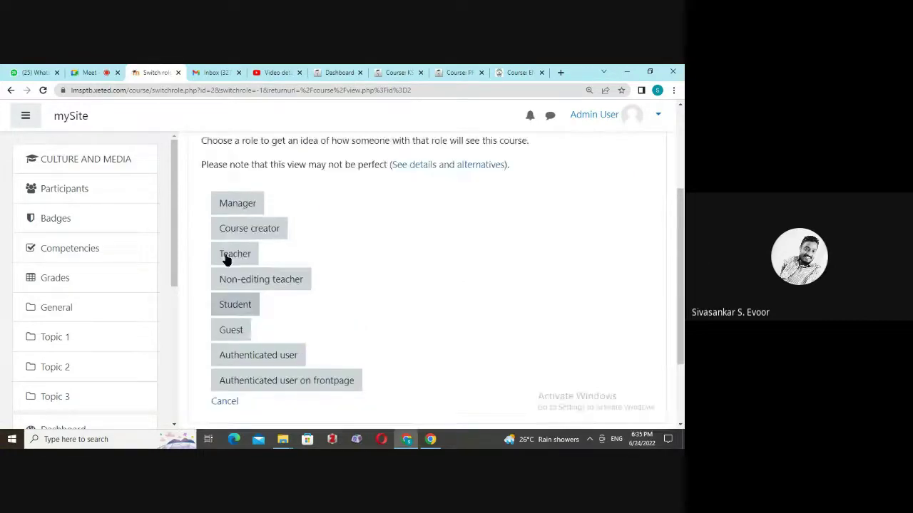
{"action": "left_click", "coordinate": [241, 306]}
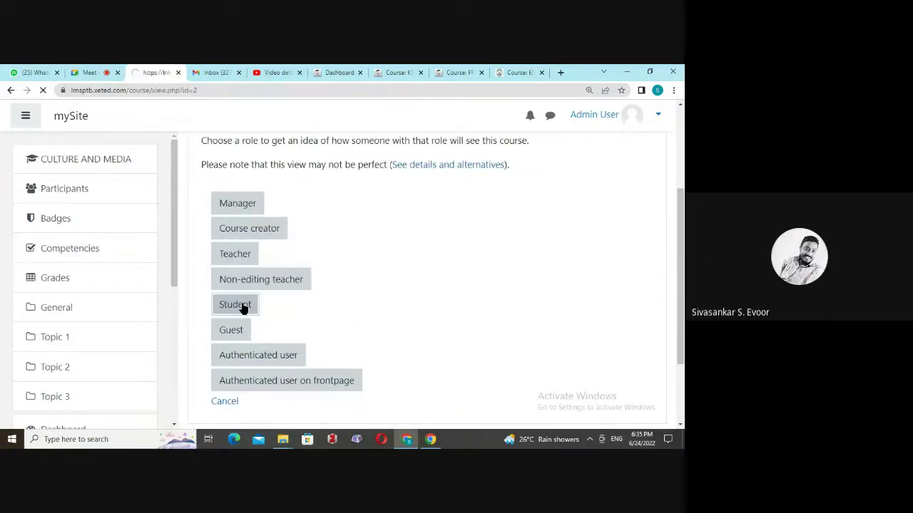
{"action": "scroll", "coordinate": [436, 230], "scroll_direction": "down", "scroll_amount": 2}
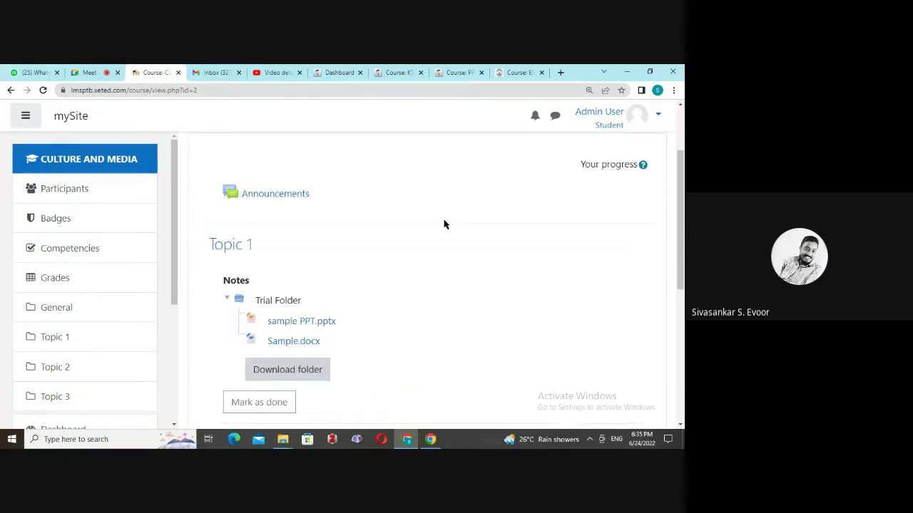
{"action": "scroll", "coordinate": [558, 221], "scroll_direction": "down", "scroll_amount": 2}
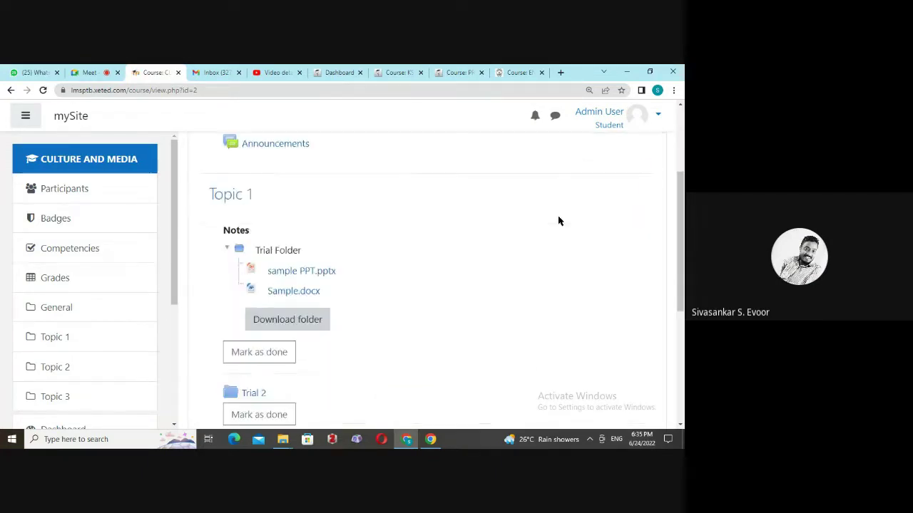
{"action": "scroll", "coordinate": [597, 235], "scroll_direction": "up", "scroll_amount": 1}
{"action": "scroll", "coordinate": [375, 191], "scroll_direction": "down", "scroll_amount": 1}
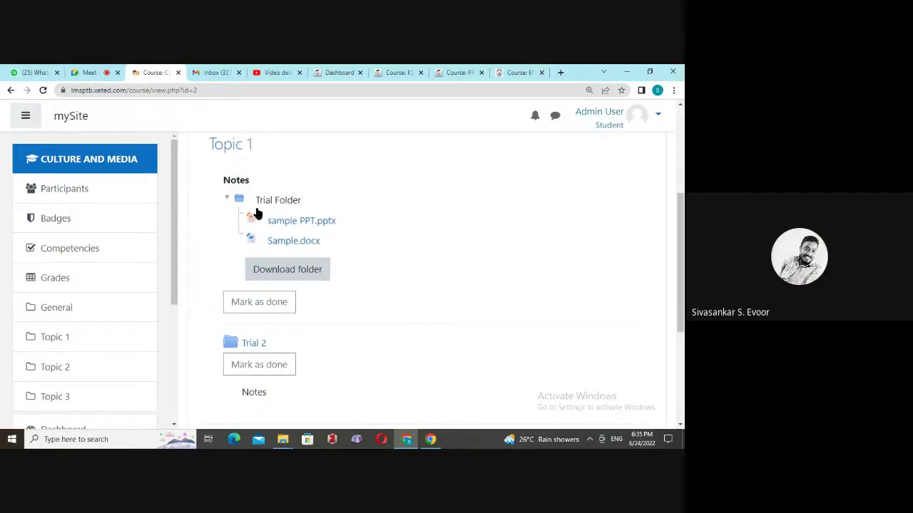
{"action": "scroll", "coordinate": [289, 153], "scroll_direction": "down", "scroll_amount": 1}
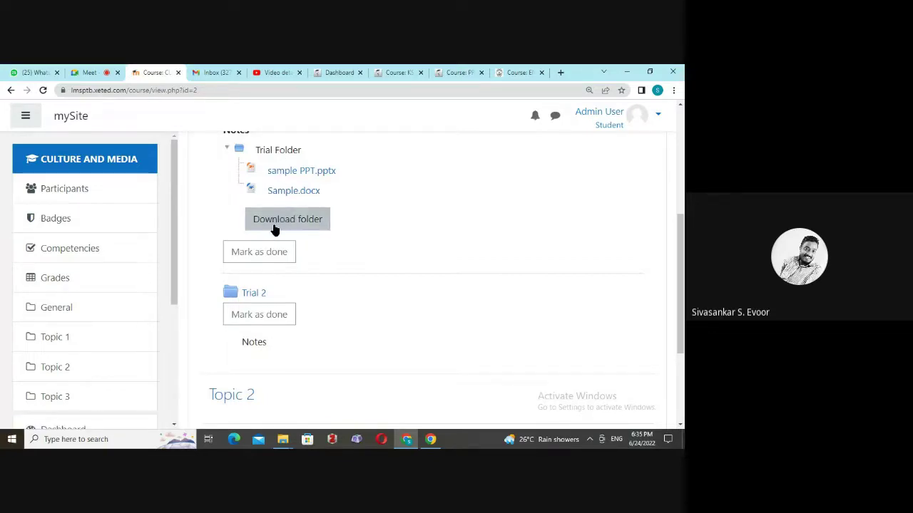
{"action": "scroll", "coordinate": [278, 238], "scroll_direction": "down", "scroll_amount": 1}
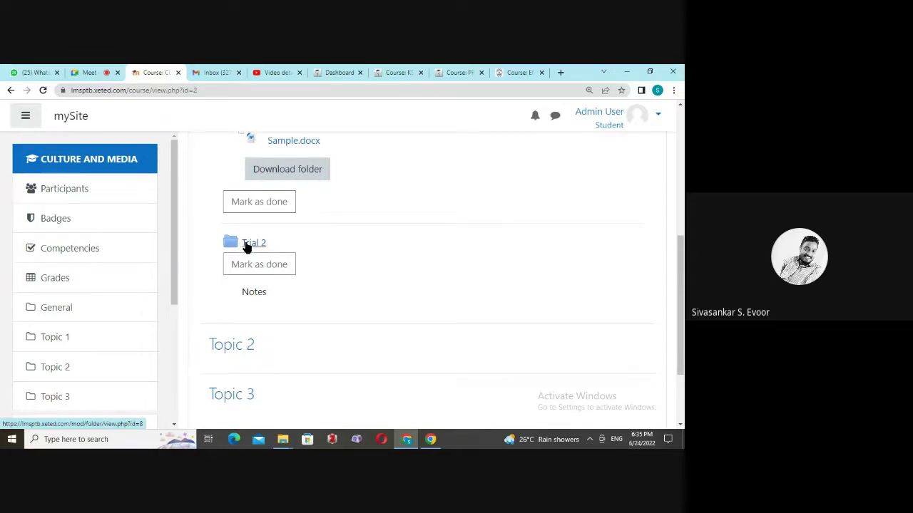
{"action": "left_click", "coordinate": [246, 244]}
{"action": "scroll", "coordinate": [318, 273], "scroll_direction": "down", "scroll_amount": 2}
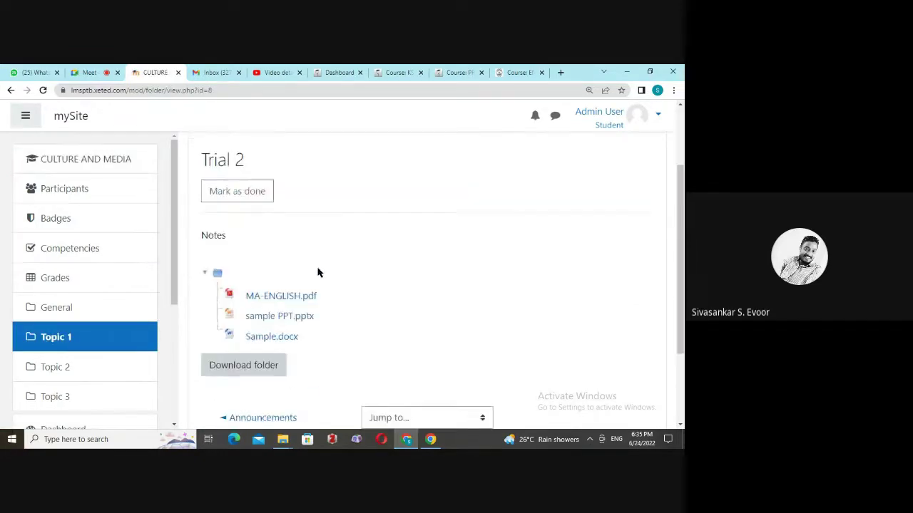
{"action": "scroll", "coordinate": [291, 267], "scroll_direction": "down", "scroll_amount": 2}
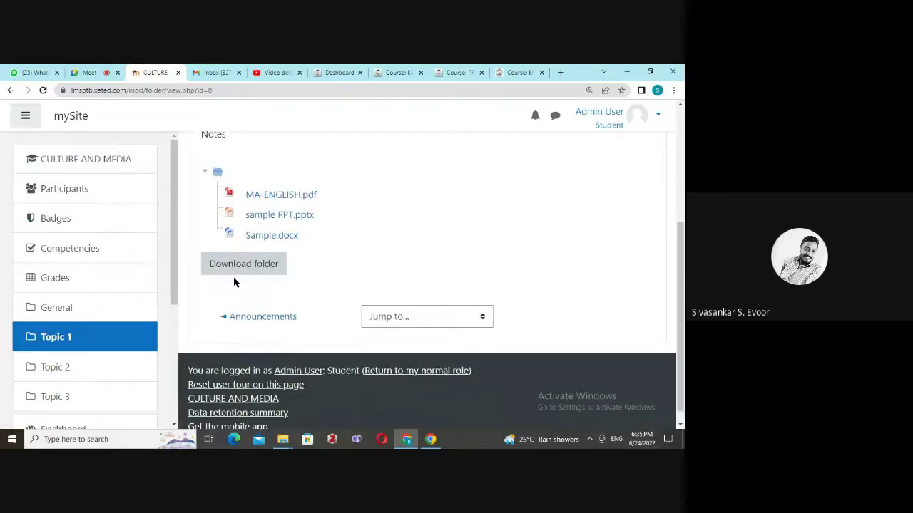
{"action": "scroll", "coordinate": [232, 281], "scroll_direction": "up", "scroll_amount": 4}
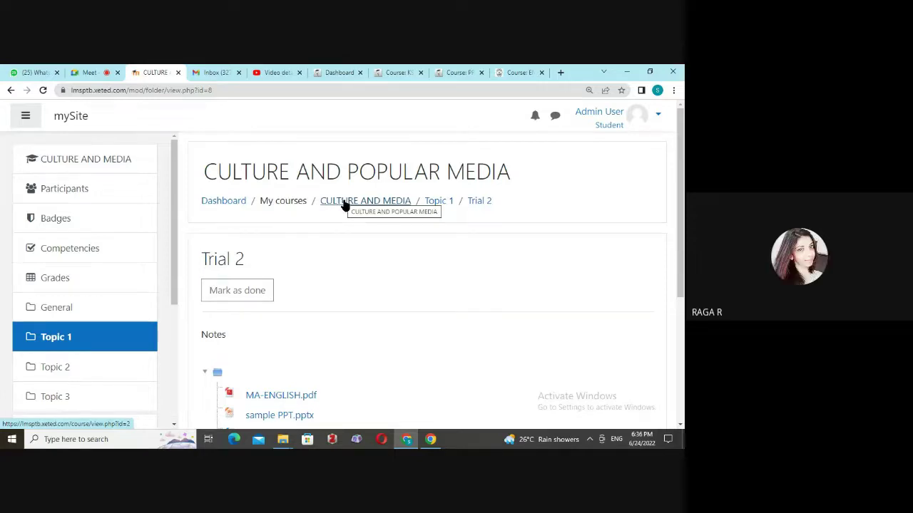
{"action": "left_click", "coordinate": [342, 204]}
{"action": "scroll", "coordinate": [342, 204], "scroll_direction": "down", "scroll_amount": 1}
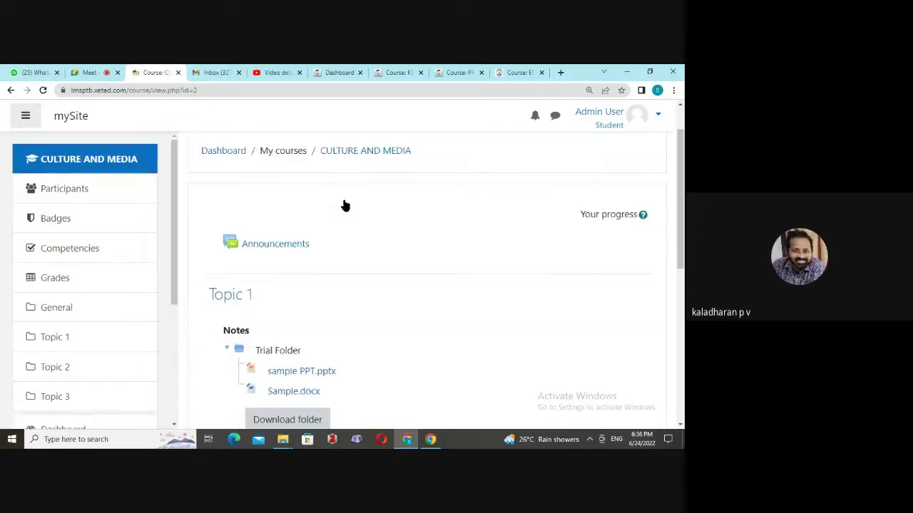
{"action": "scroll", "coordinate": [317, 206], "scroll_direction": "down", "scroll_amount": 1}
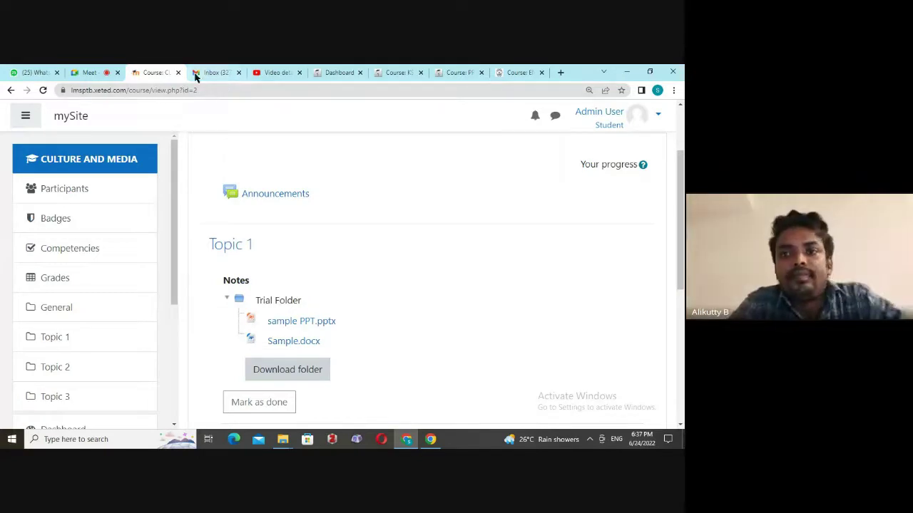
- In the Google Meet call, stop presenting the screen
{"action": "left_click", "coordinate": [100, 73]}
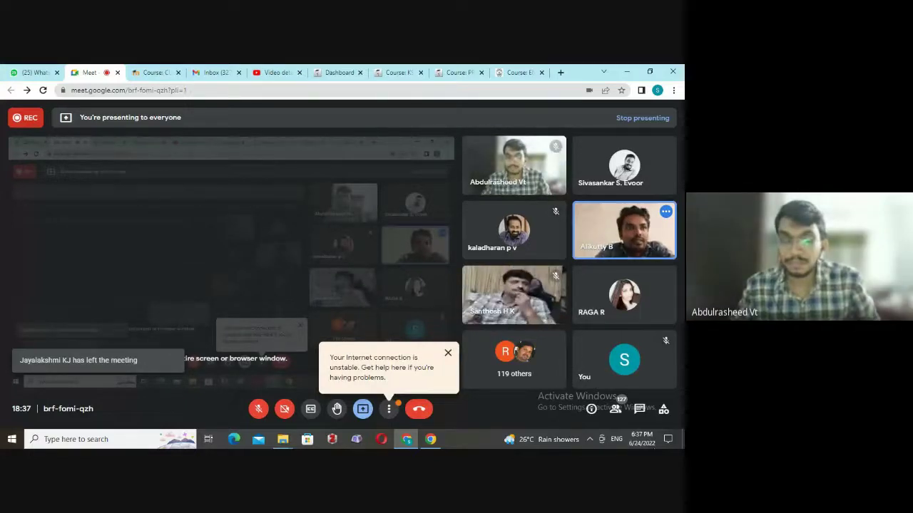
{"action": "left_click", "coordinate": [362, 409]}
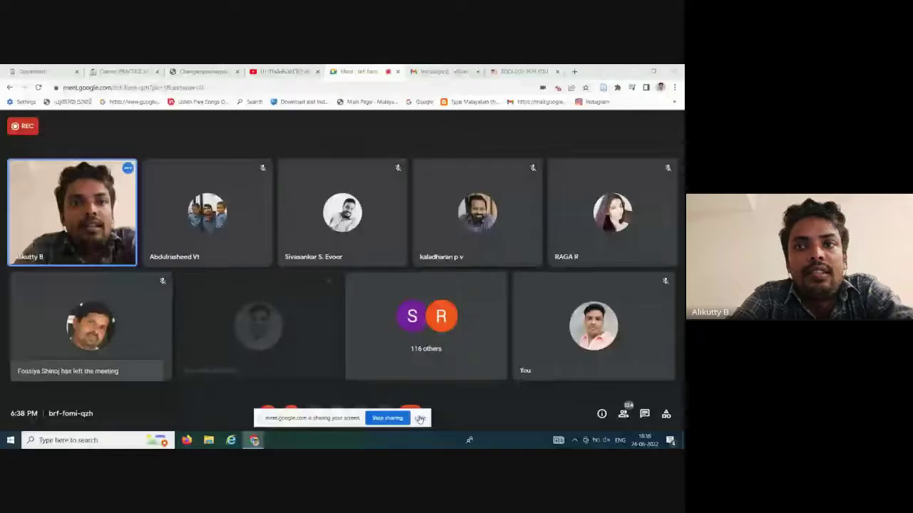
{"action": "left_click", "coordinate": [420, 418]}
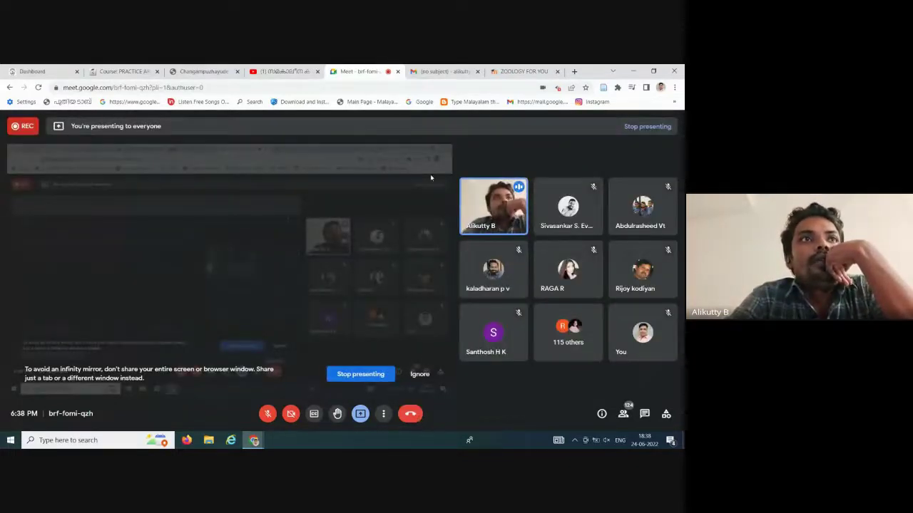
- Go from the PRACTICE AREA course to the ZOOLOGY FOR YOU site home
{"action": "left_click", "coordinate": [137, 71]}
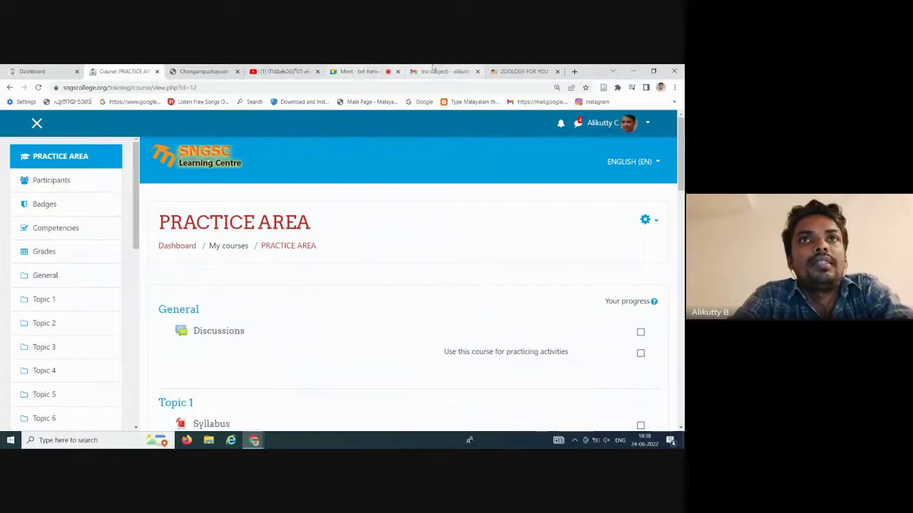
{"action": "left_click", "coordinate": [520, 71]}
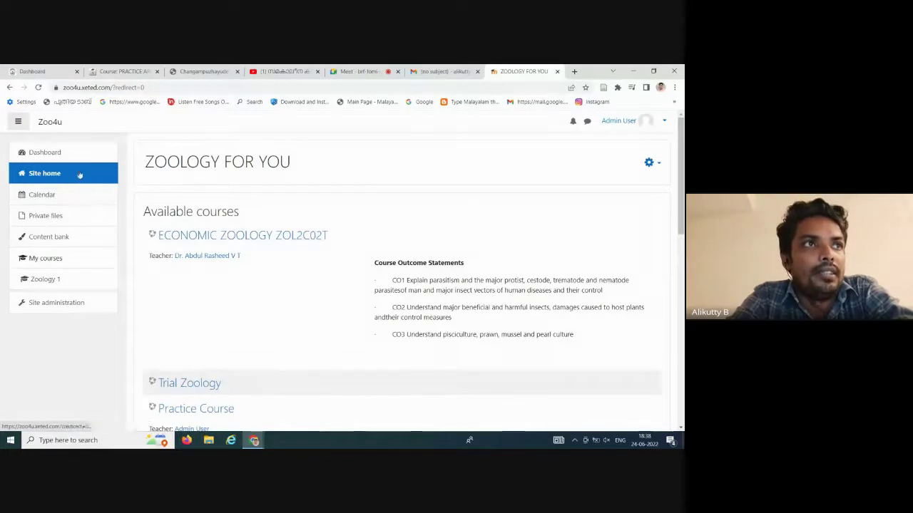
- Go to Site administration > Users > Add a new user
{"action": "left_click", "coordinate": [72, 304]}
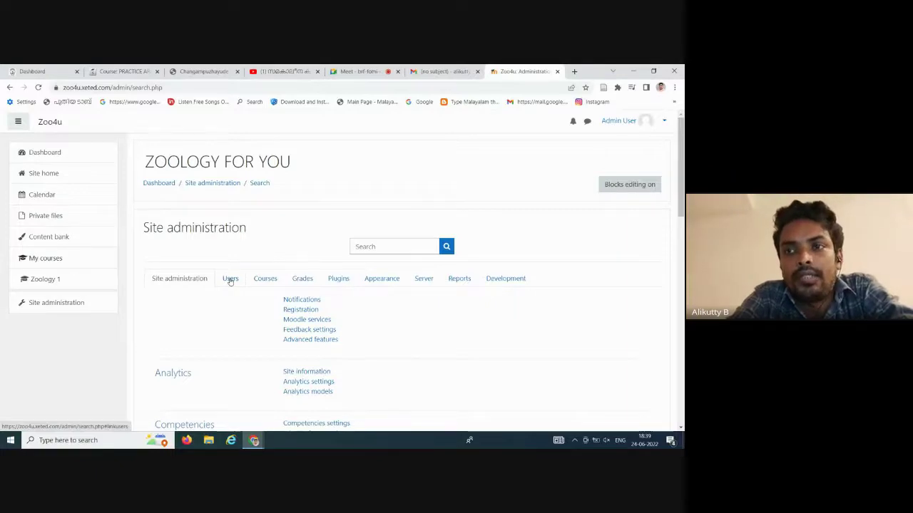
{"action": "left_click", "coordinate": [229, 281]}
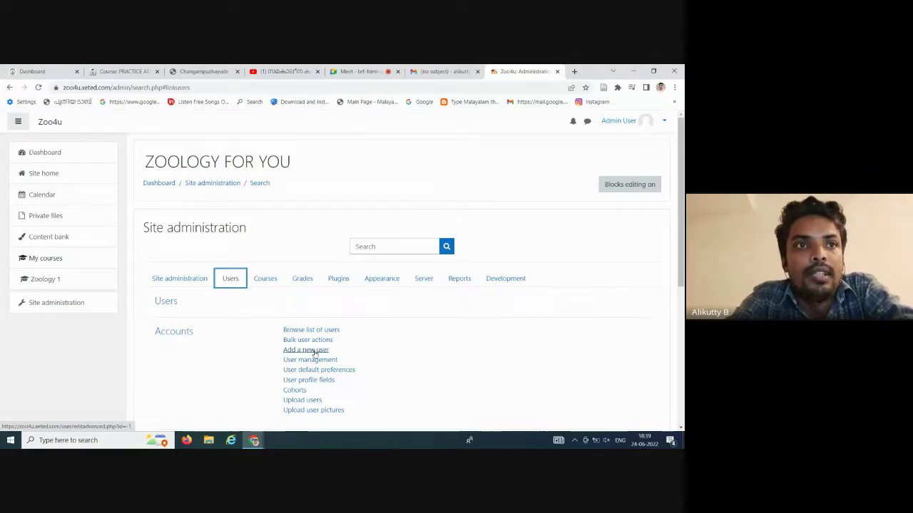
{"action": "left_click", "coordinate": [314, 351]}
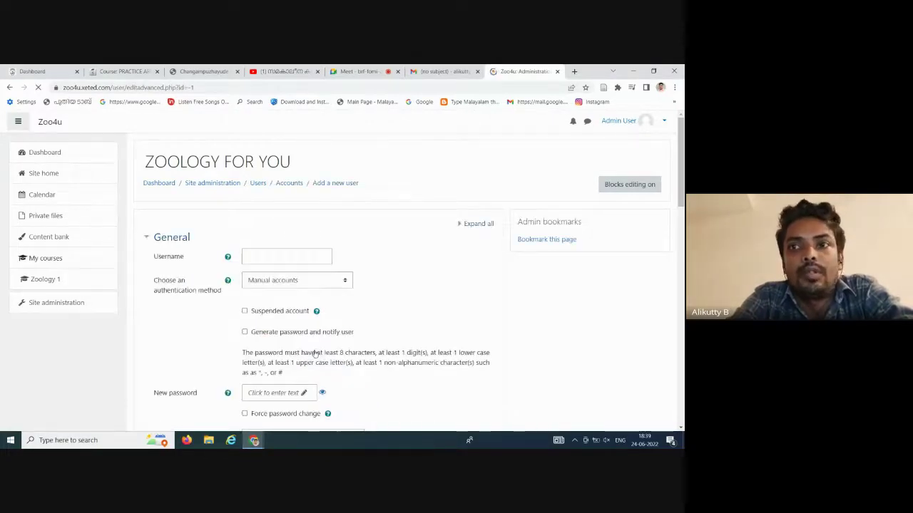
- Enter the new user's e-mail-address username
{"action": "left_click", "coordinate": [281, 258]}
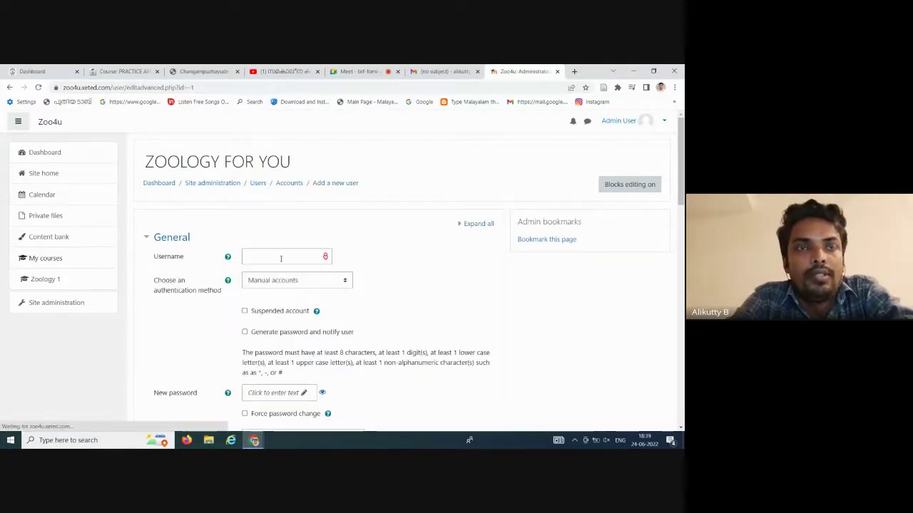
{"action": "left_click", "coordinate": [281, 258]}
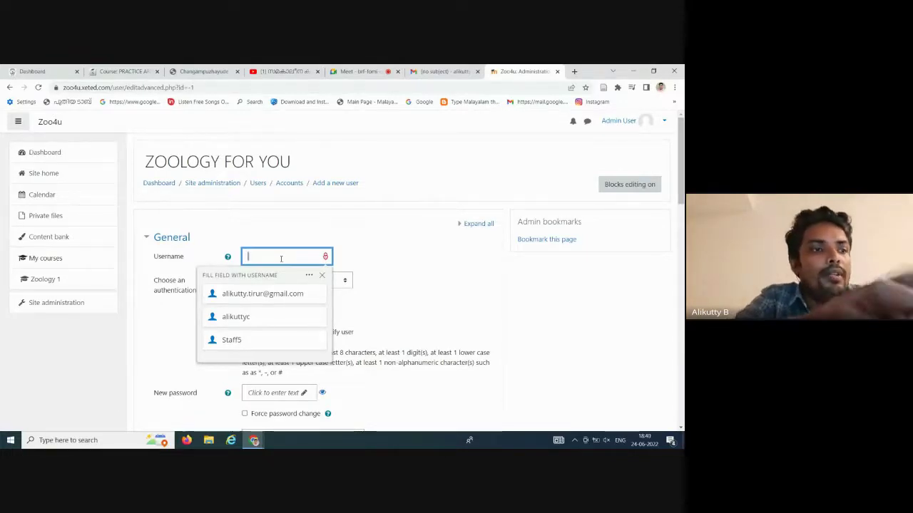
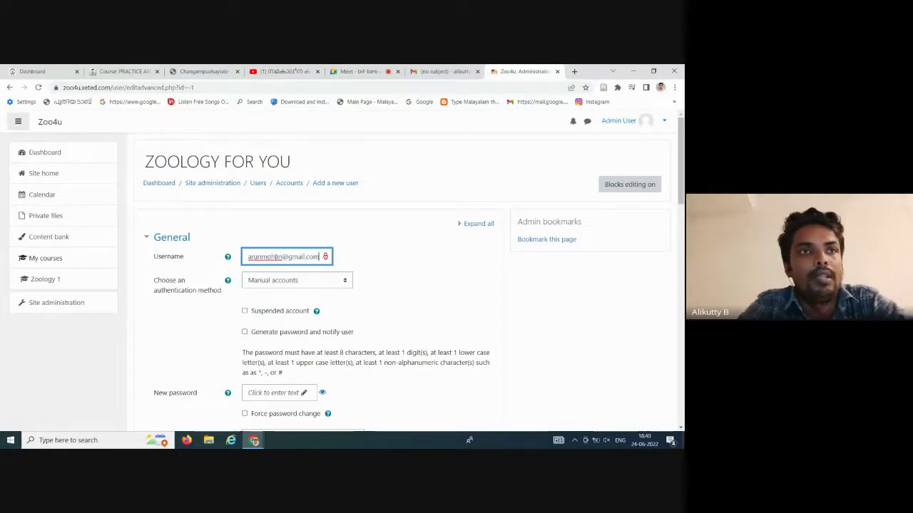
{"action": "left_click", "coordinate": [280, 258]}
{"action": "key", "text": "ctrl+a"}
{"action": "key", "text": "ctrl+c"}
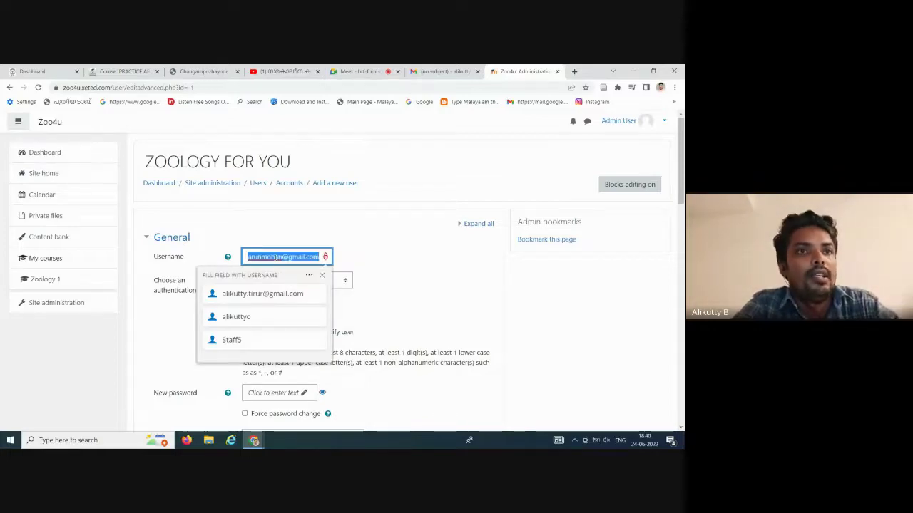
{"action": "left_click", "coordinate": [382, 281]}
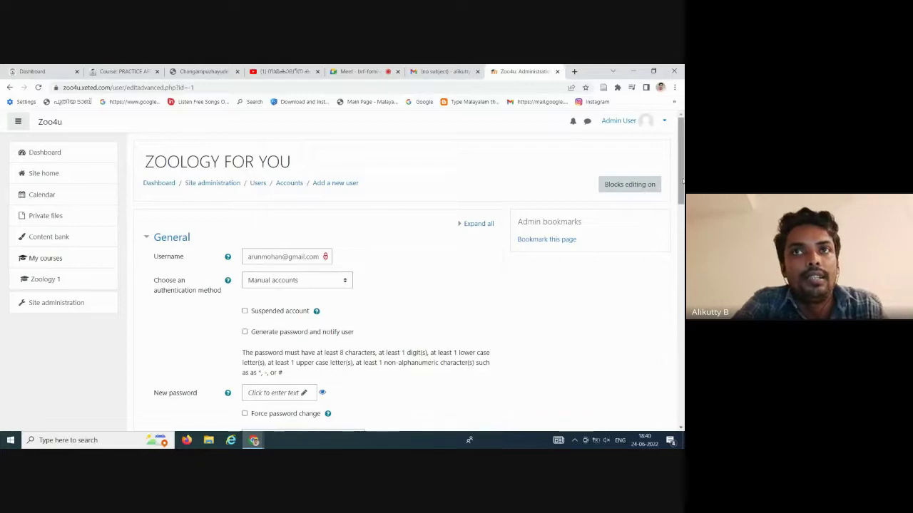
{"action": "left_click_drag", "start_coordinate": [682, 182], "coordinate": [682, 204]}
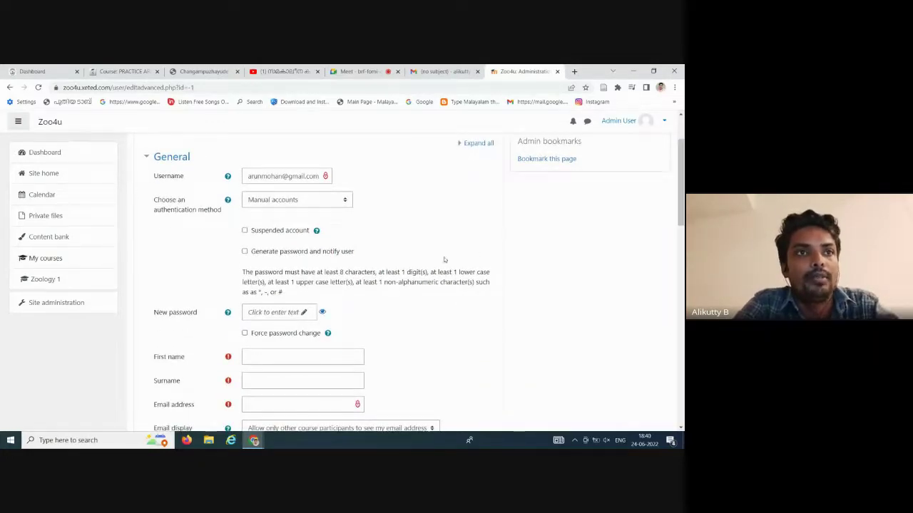
- Type the new account password and reveal it in plain text
{"action": "left_click", "coordinate": [303, 313]}
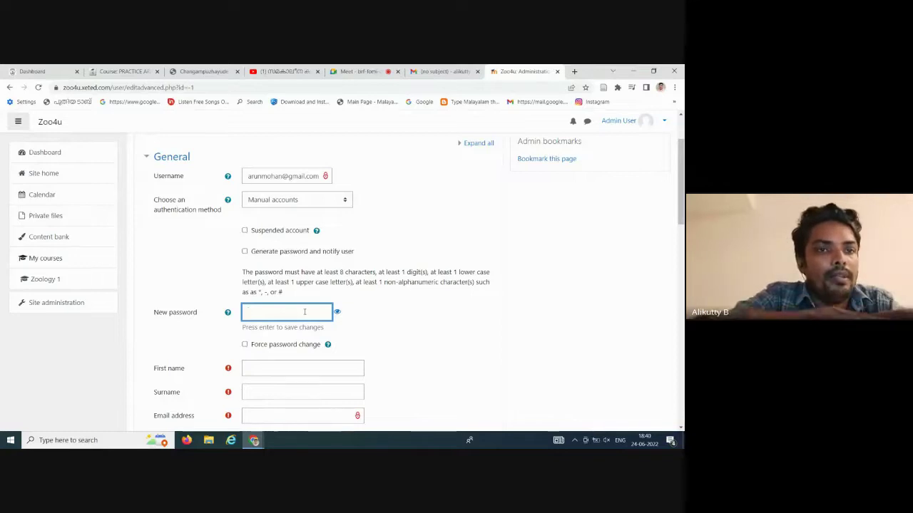
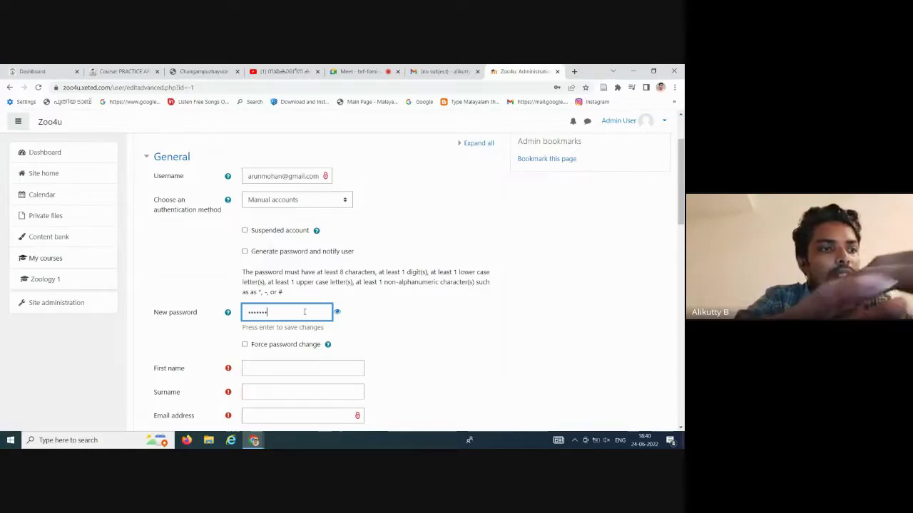
{"action": "left_click", "coordinate": [337, 312]}
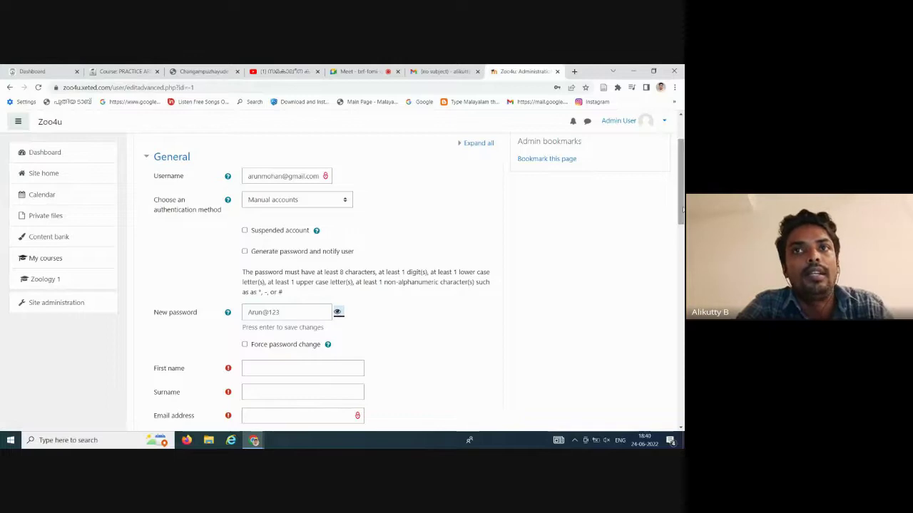
- Fill in the user's first name, surname and pasted e-mail address
{"action": "scroll", "coordinate": [612, 282], "scroll_direction": "down", "scroll_amount": 1}
{"action": "scroll", "coordinate": [510, 223], "scroll_direction": "down", "scroll_amount": 2}
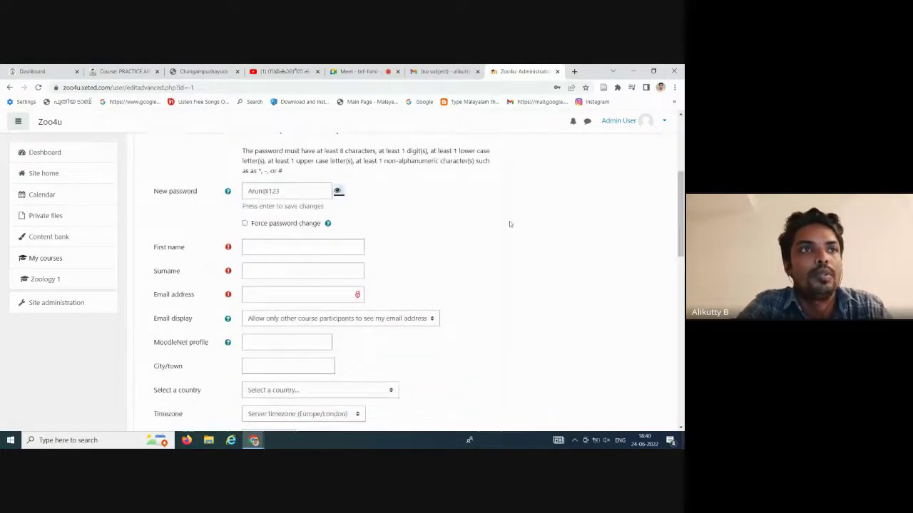
{"action": "left_click", "coordinate": [324, 250]}
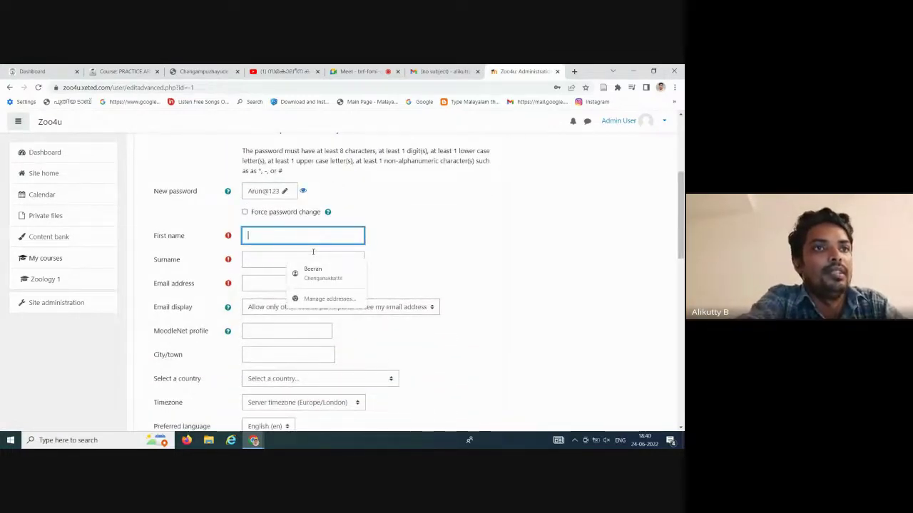
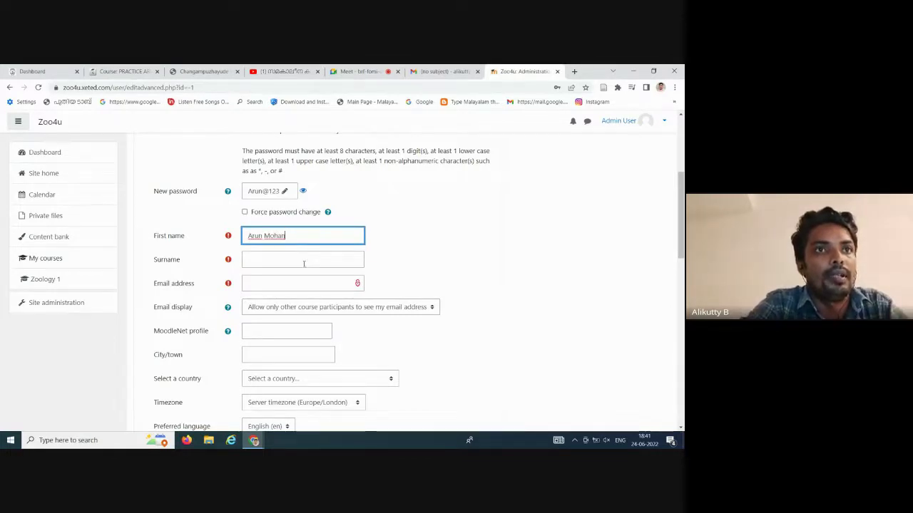
{"action": "left_click", "coordinate": [303, 263]}
{"action": "type", "text": "BA"}
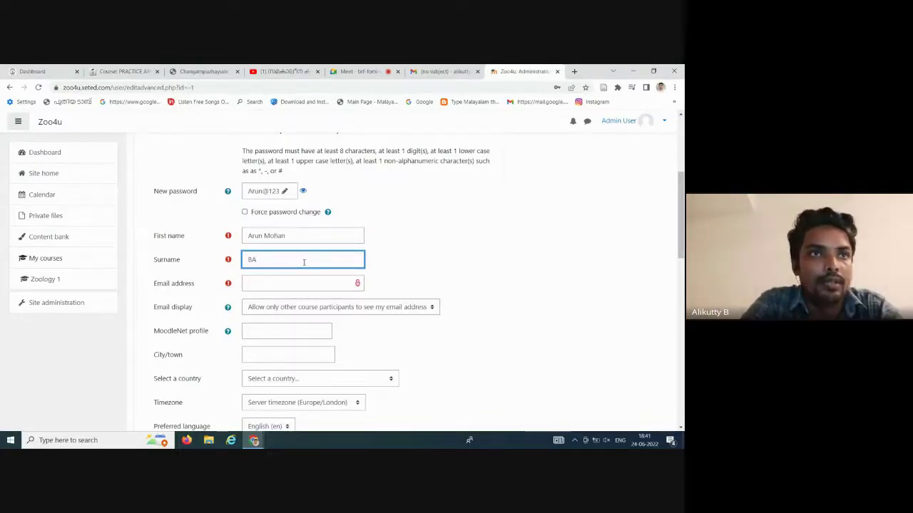
{"action": "left_click", "coordinate": [292, 286]}
{"action": "key", "text": "ctrl+v"}
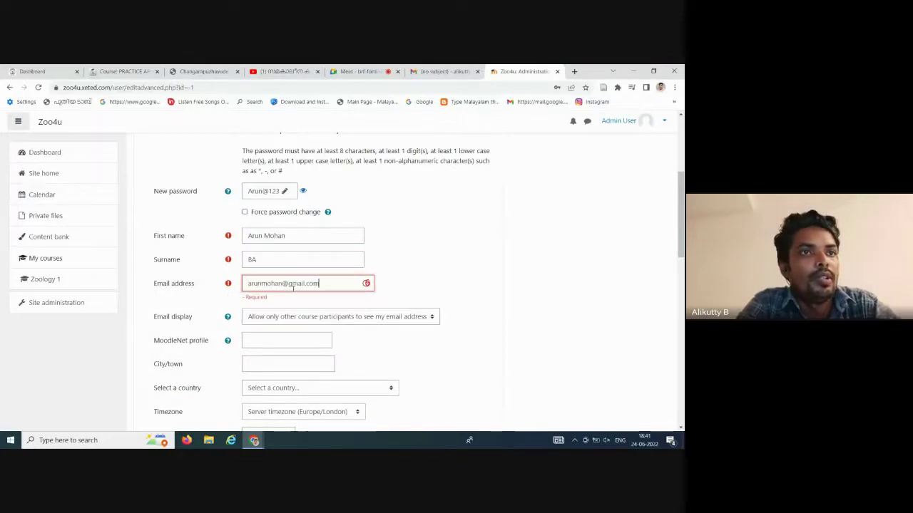
{"action": "left_click", "coordinate": [446, 261]}
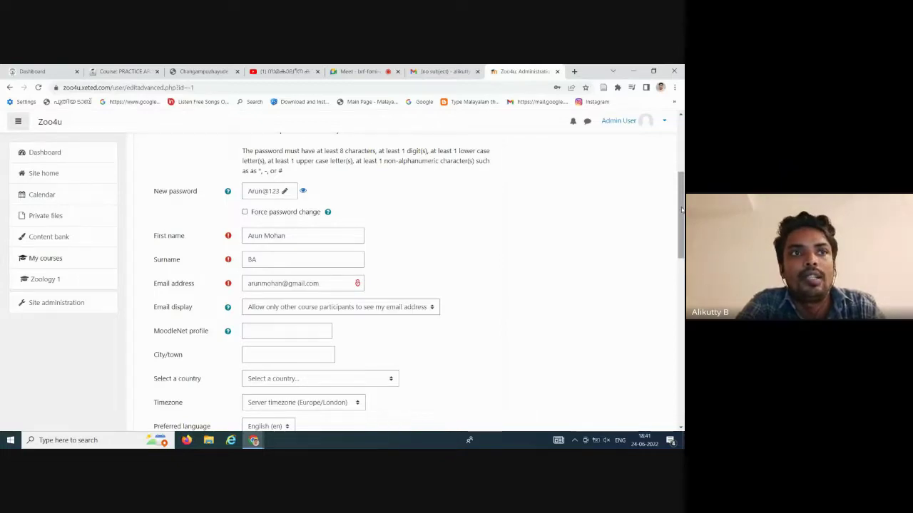
{"action": "left_click_drag", "start_coordinate": [681, 209], "coordinate": [682, 173]}
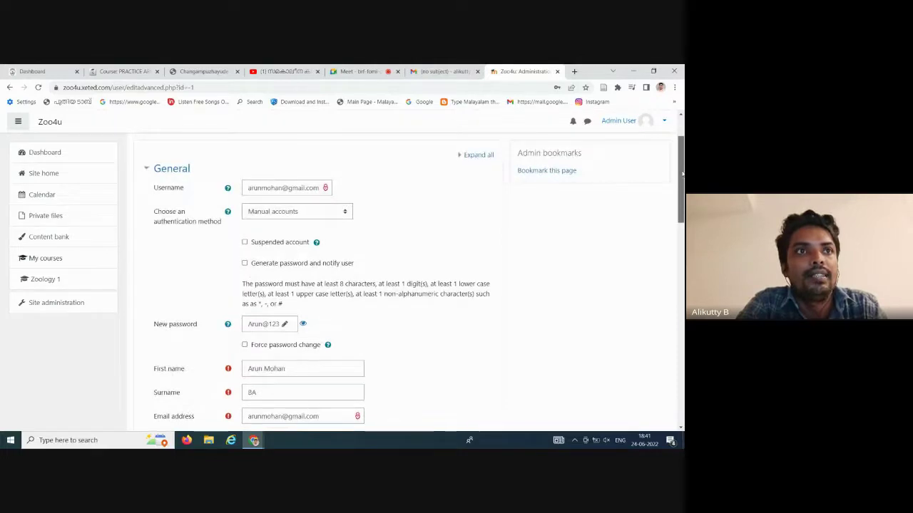
- Keep Manual accounts authentication and create the user, bringing the list to 19 users
{"action": "left_click", "coordinate": [347, 213]}
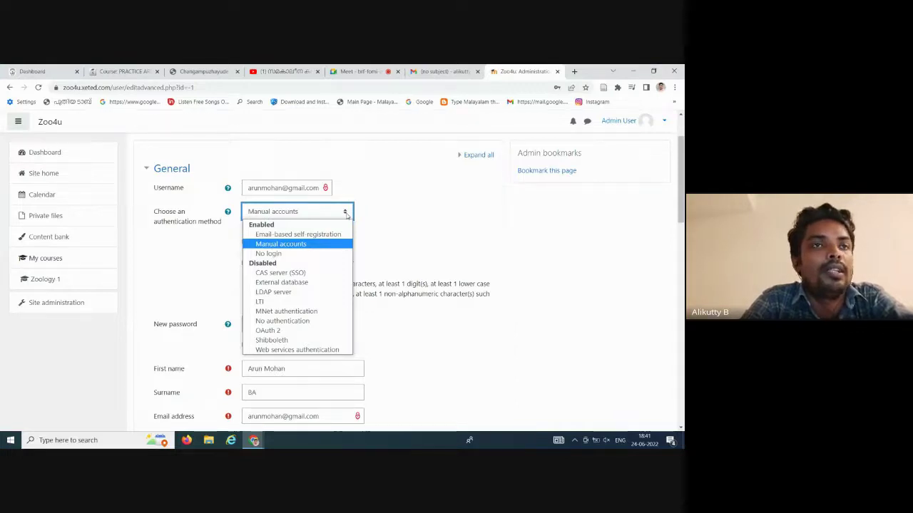
{"action": "left_click", "coordinate": [402, 229]}
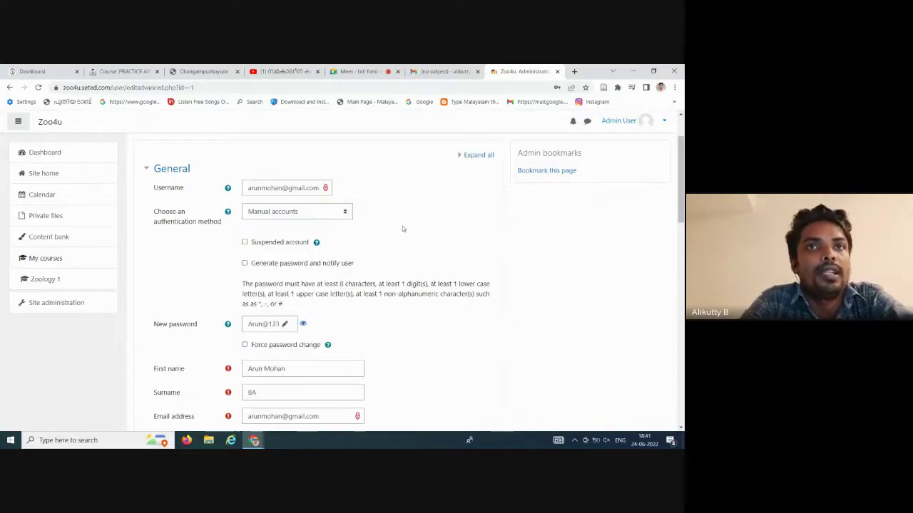
{"action": "left_click_drag", "start_coordinate": [681, 187], "coordinate": [683, 322]}
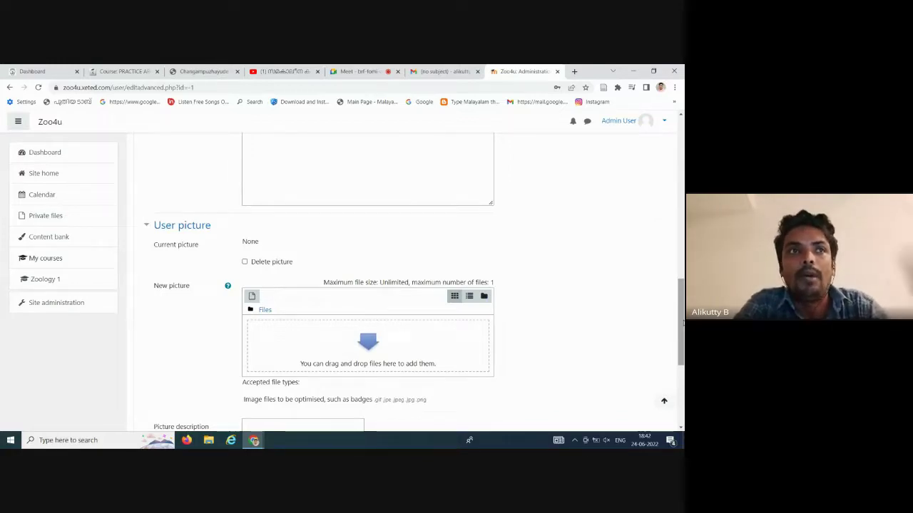
{"action": "scroll", "coordinate": [681, 322], "scroll_direction": "down", "scroll_amount": 3}
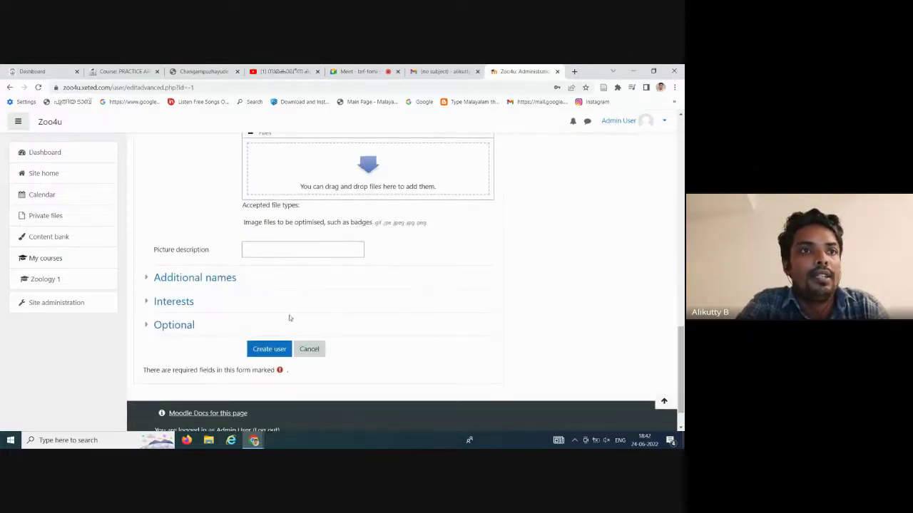
{"action": "left_click", "coordinate": [277, 351]}
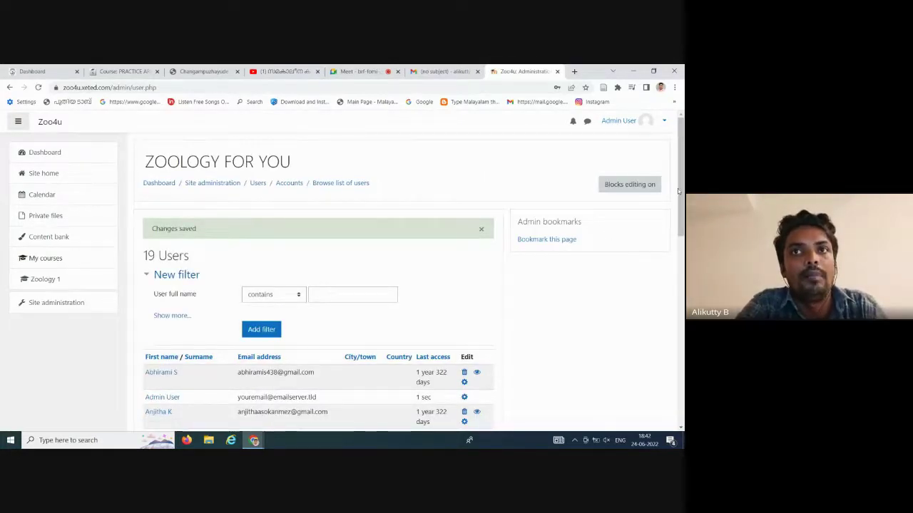
{"action": "scroll", "coordinate": [412, 285], "scroll_direction": "down", "scroll_amount": 3}
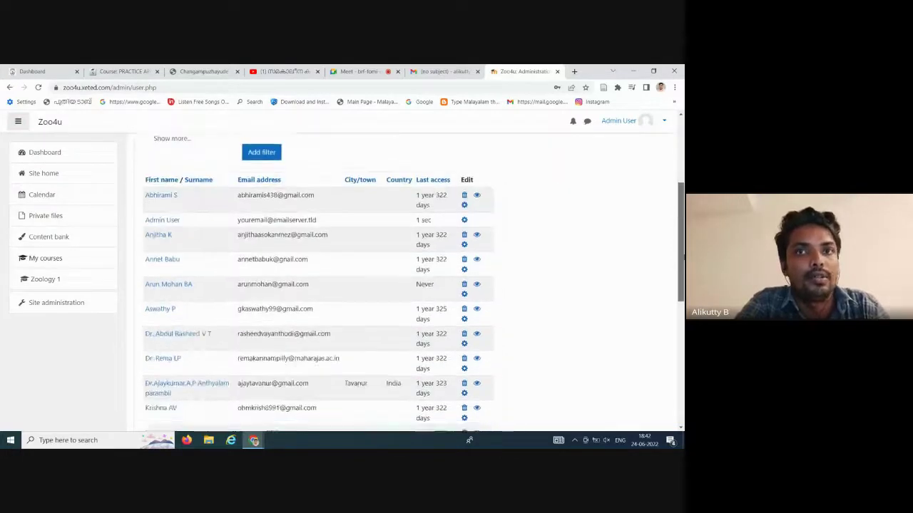
{"action": "scroll", "coordinate": [411, 285], "scroll_direction": "up", "scroll_amount": 2}
{"action": "scroll", "coordinate": [682, 207], "scroll_direction": "up", "scroll_amount": 1}
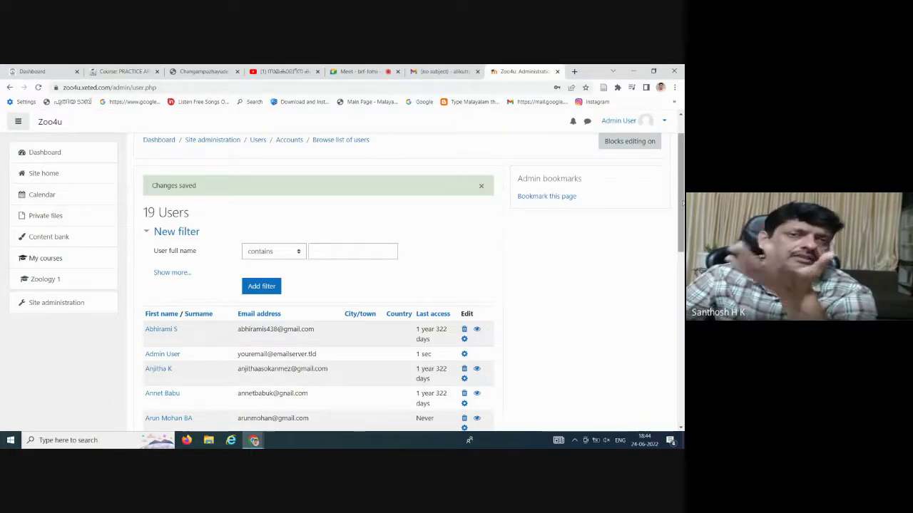
- Open the Google Meet call's chat, then switch to the My Xeted Site browser window
{"action": "left_click", "coordinate": [361, 70]}
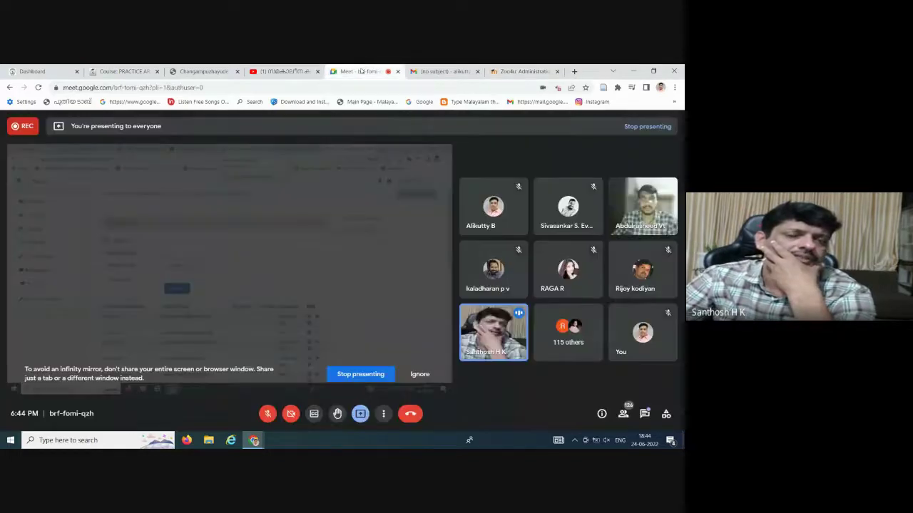
{"action": "left_click", "coordinate": [645, 415]}
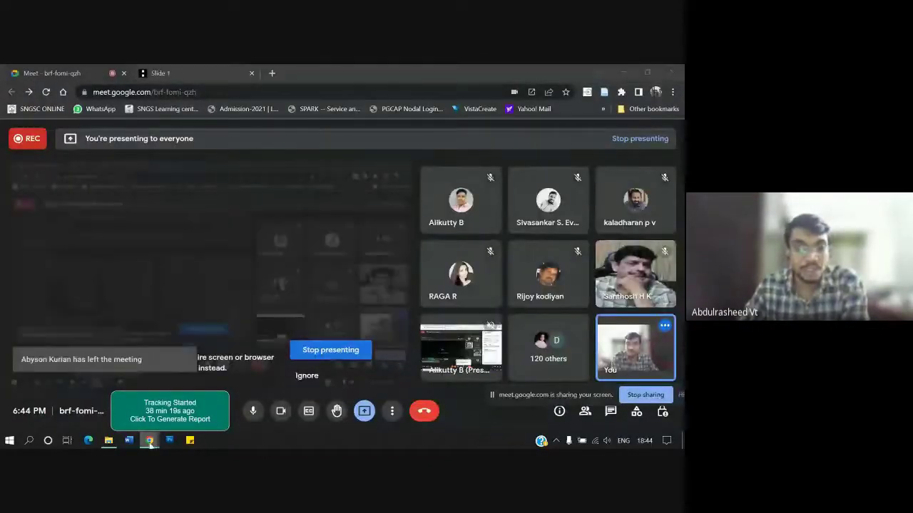
{"action": "mouse_move", "coordinate": [151, 443]}
{"action": "left_click", "coordinate": [80, 400]}
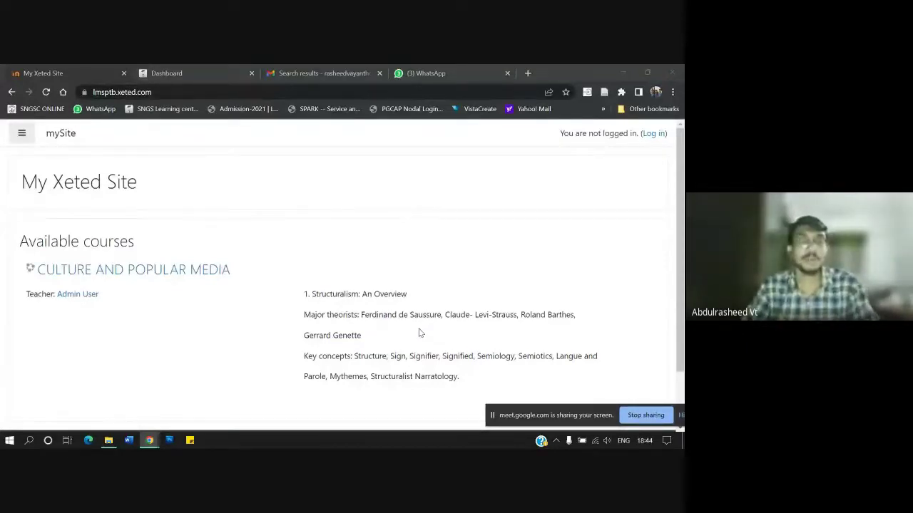
- Go from the My Xeted Site home page to its Moodle login page
{"action": "left_click", "coordinate": [174, 90]}
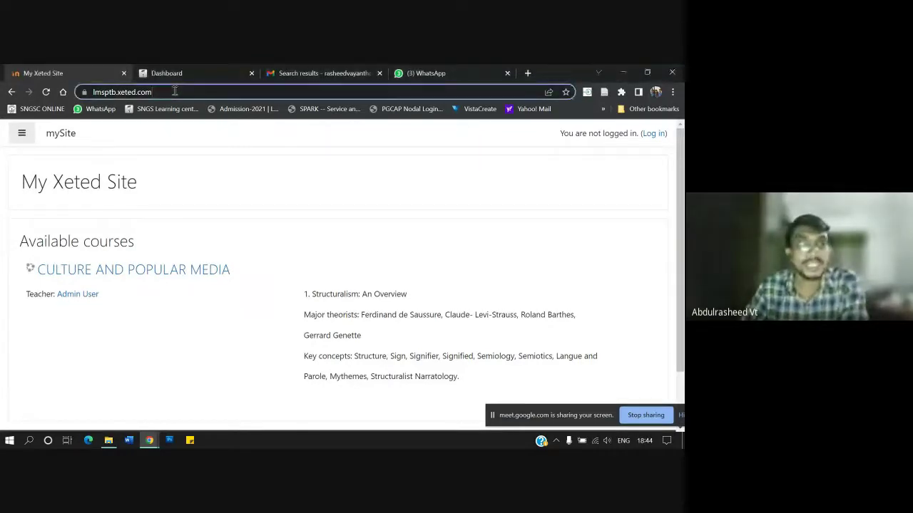
{"action": "left_click", "coordinate": [174, 91]}
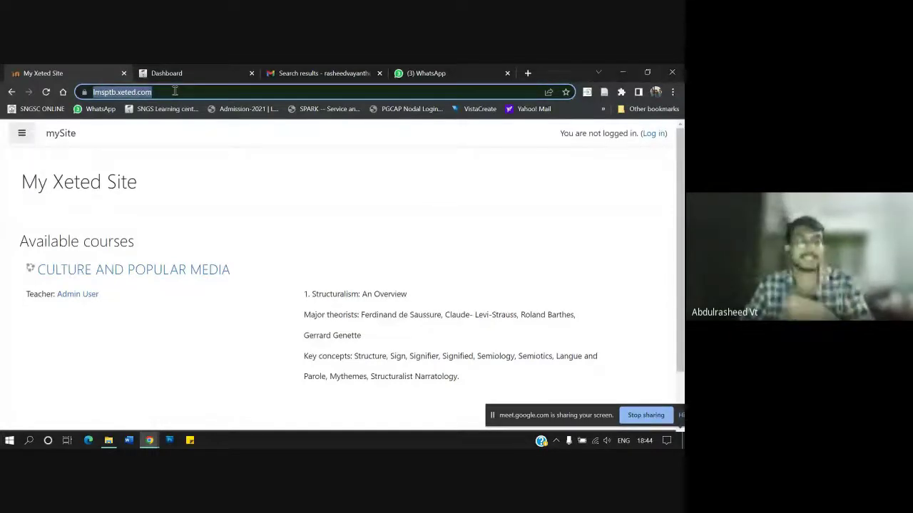
{"action": "left_click", "coordinate": [26, 124]}
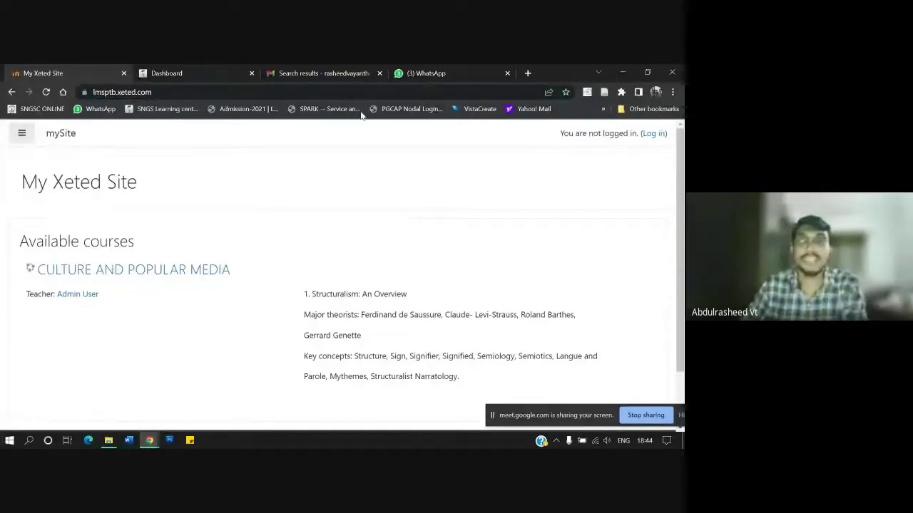
{"action": "left_click", "coordinate": [653, 134]}
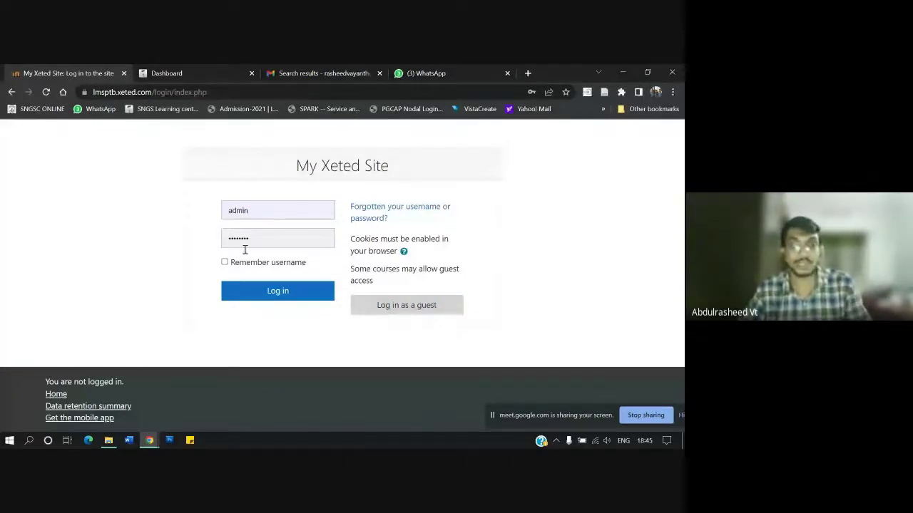
- Log in as administrator, look over the Dashboard, and open CULTURE AND POPULAR MEDIA
{"action": "left_click", "coordinate": [274, 295]}
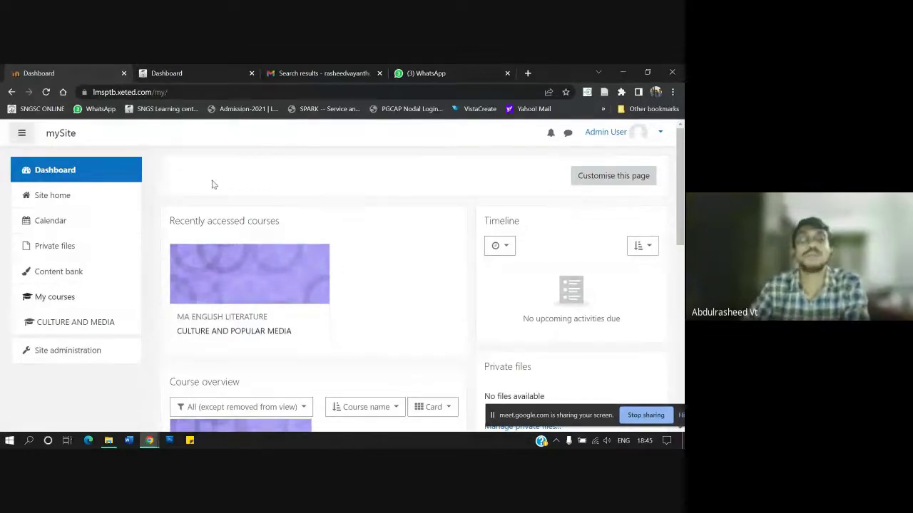
{"action": "left_click", "coordinate": [22, 133]}
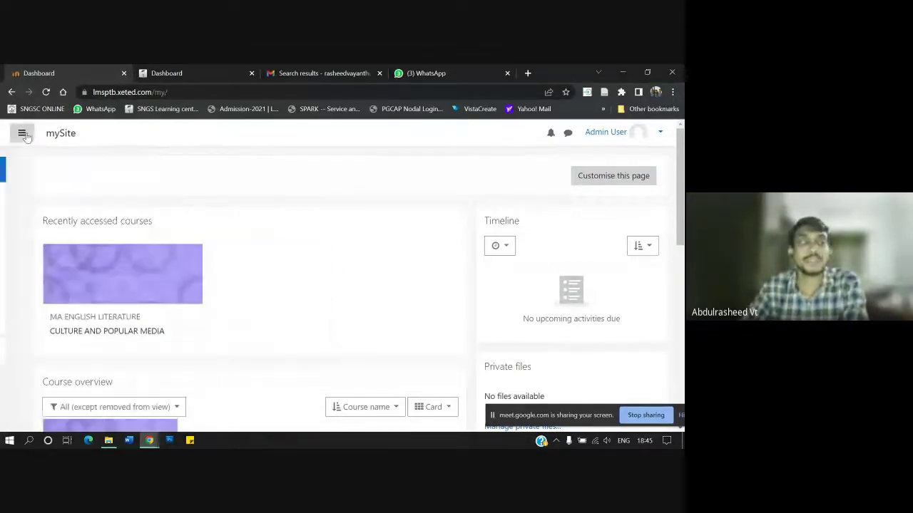
{"action": "left_click", "coordinate": [24, 135]}
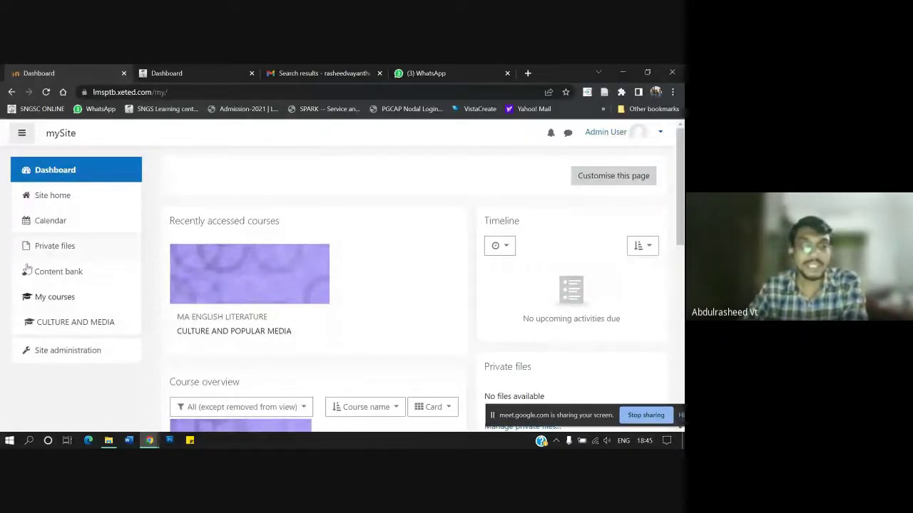
{"action": "scroll", "coordinate": [376, 257], "scroll_direction": "down", "scroll_amount": 1}
{"action": "scroll", "coordinate": [376, 257], "scroll_direction": "down", "scroll_amount": 3}
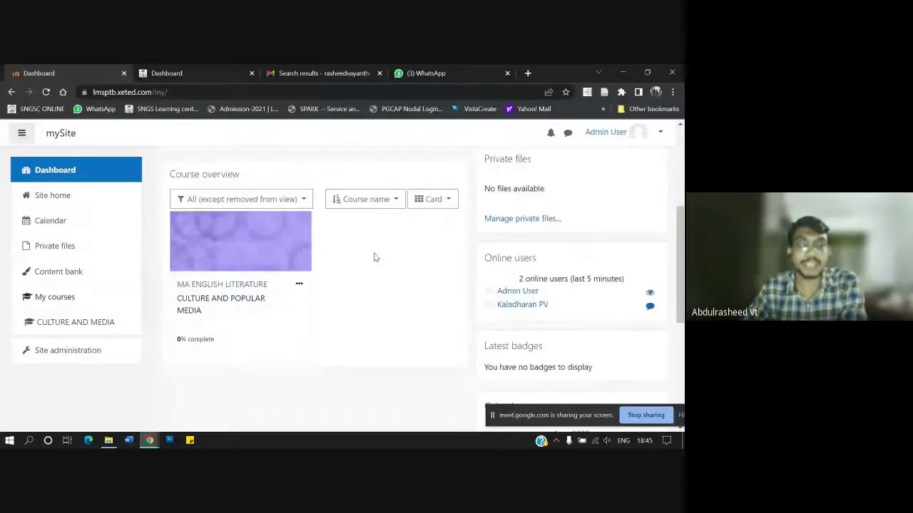
{"action": "scroll", "coordinate": [387, 289], "scroll_direction": "up", "scroll_amount": 2}
{"action": "scroll", "coordinate": [387, 289], "scroll_direction": "up", "scroll_amount": 2}
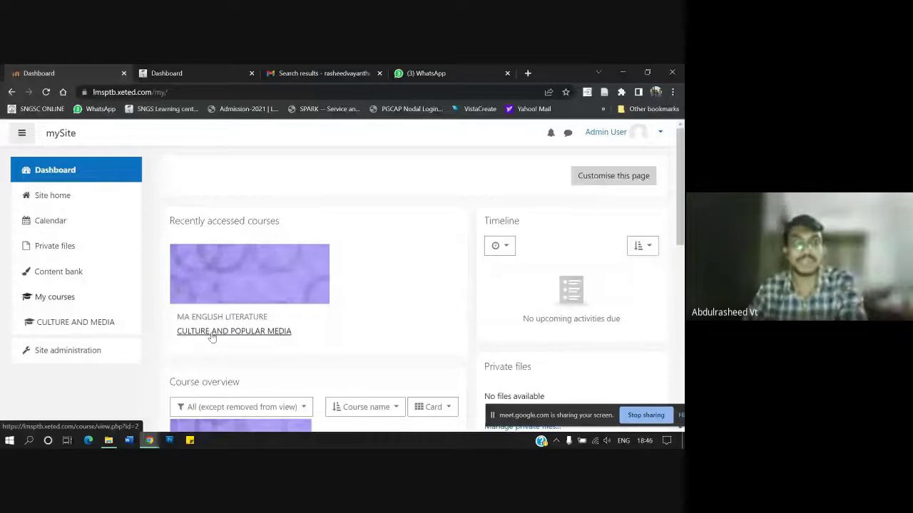
{"action": "left_click", "coordinate": [212, 333]}
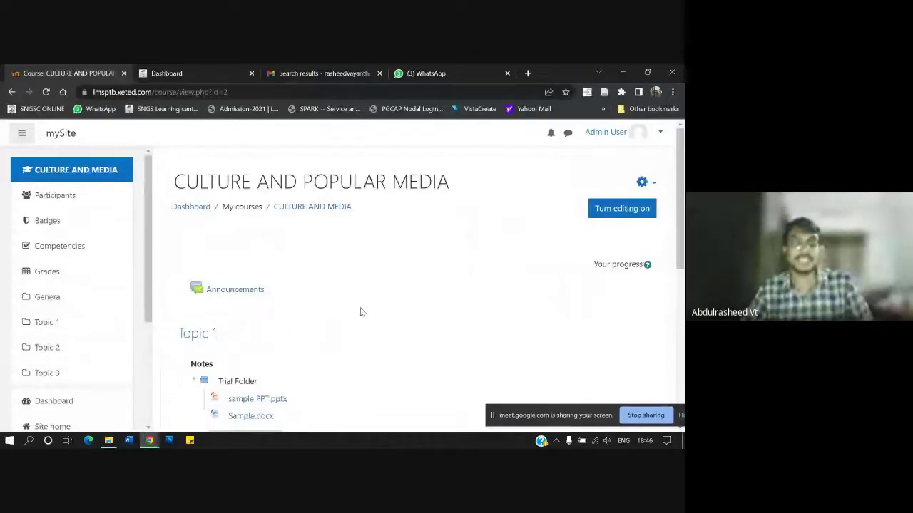
{"action": "scroll", "coordinate": [361, 254], "scroll_direction": "down", "scroll_amount": 3}
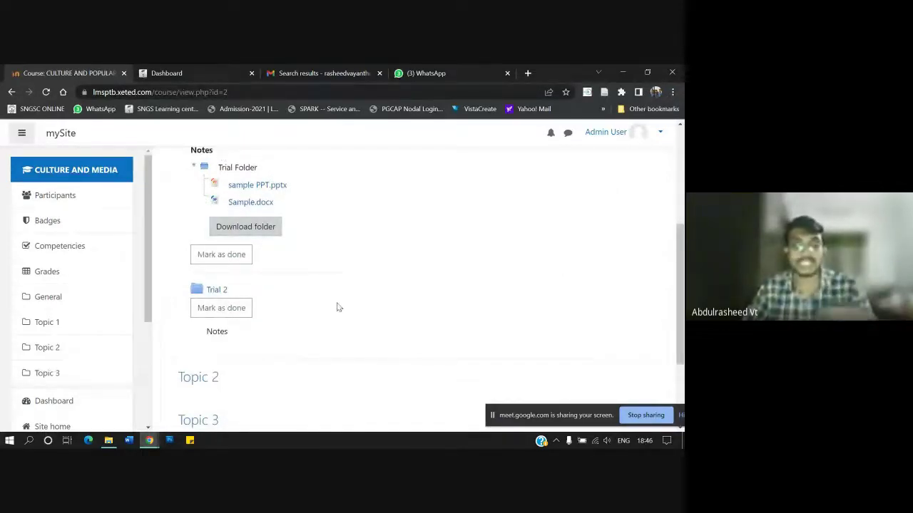
{"action": "scroll", "coordinate": [350, 298], "scroll_direction": "up", "scroll_amount": 1}
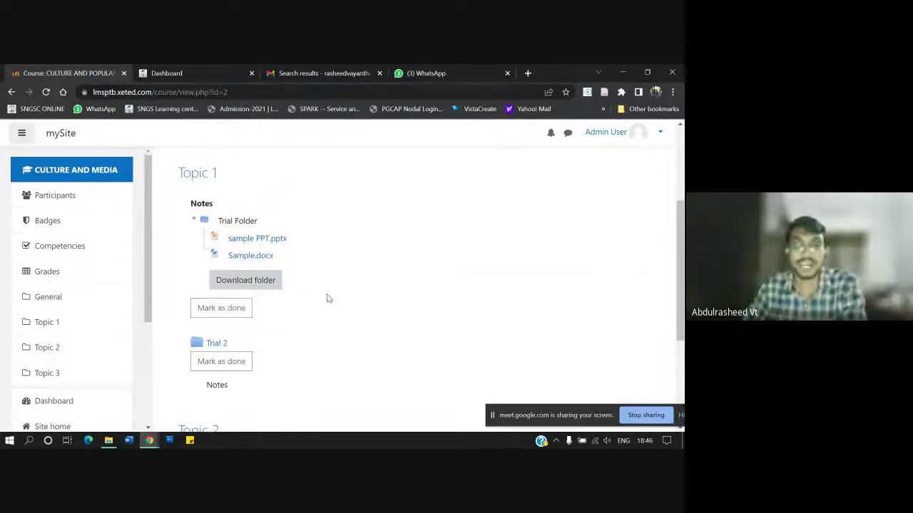
{"action": "scroll", "coordinate": [351, 323], "scroll_direction": "up", "scroll_amount": 3}
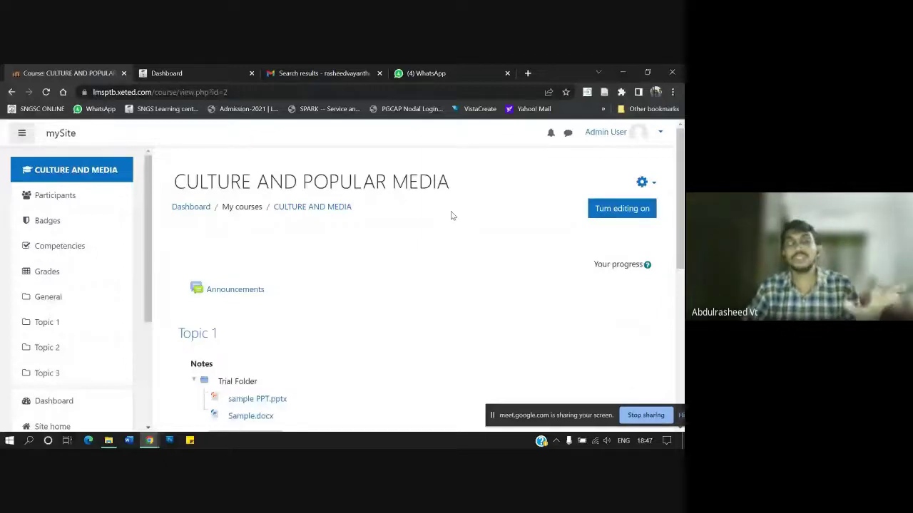
{"action": "scroll", "coordinate": [501, 231], "scroll_direction": "down", "scroll_amount": 2}
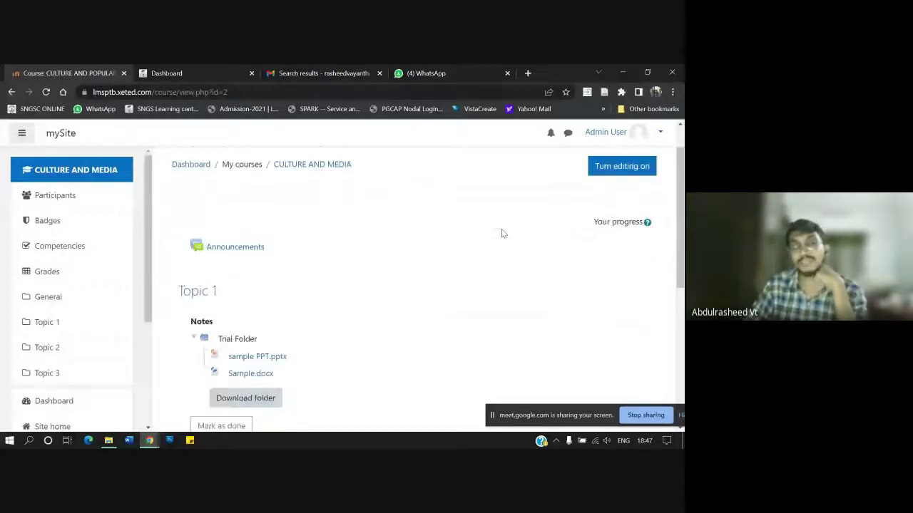
{"action": "scroll", "coordinate": [501, 231], "scroll_direction": "up", "scroll_amount": 1}
{"action": "scroll", "coordinate": [501, 234], "scroll_direction": "up", "scroll_amount": 2}
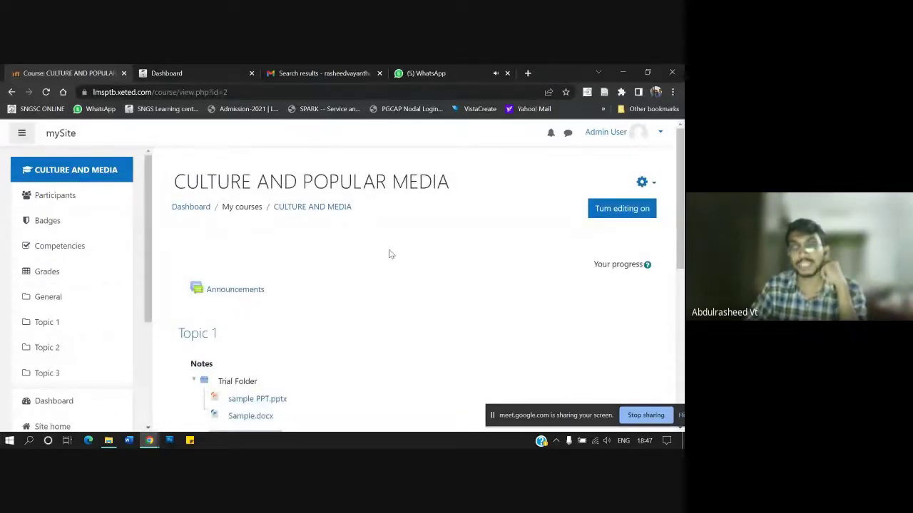
{"action": "left_click", "coordinate": [605, 208]}
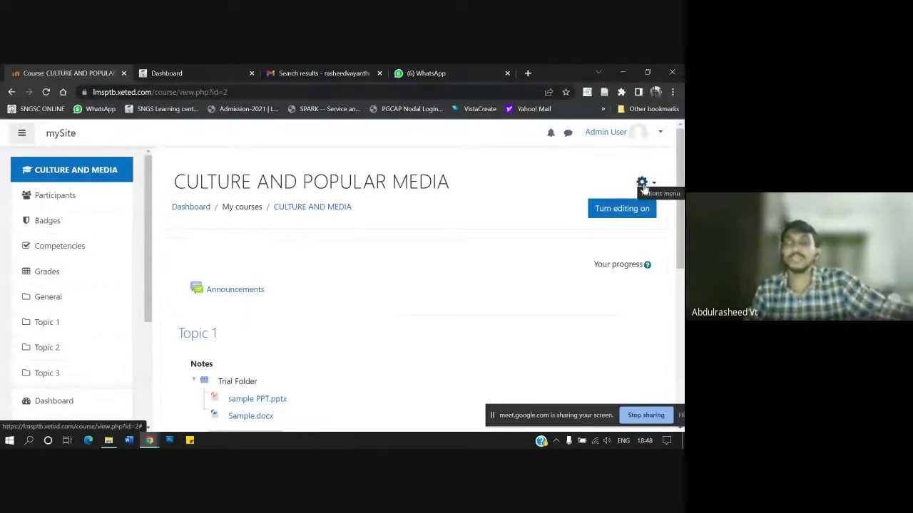
{"action": "left_click", "coordinate": [641, 184]}
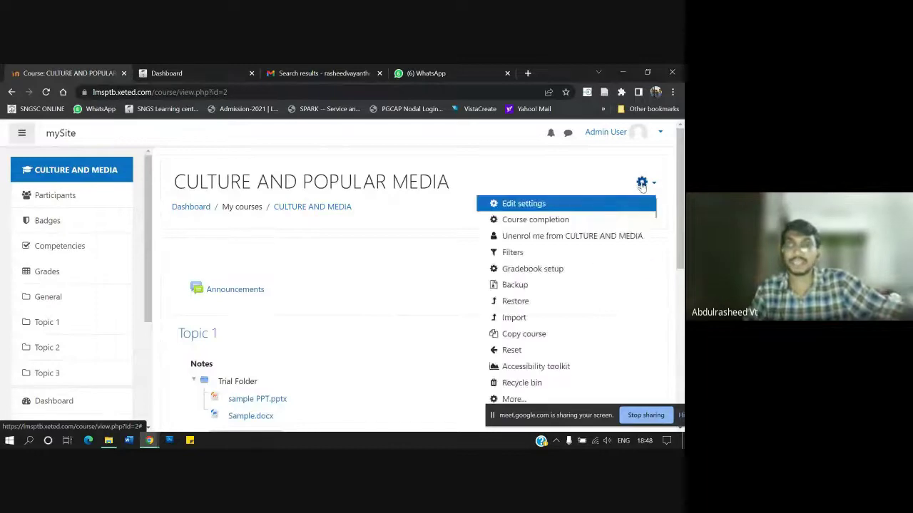
{"action": "left_click", "coordinate": [589, 175]}
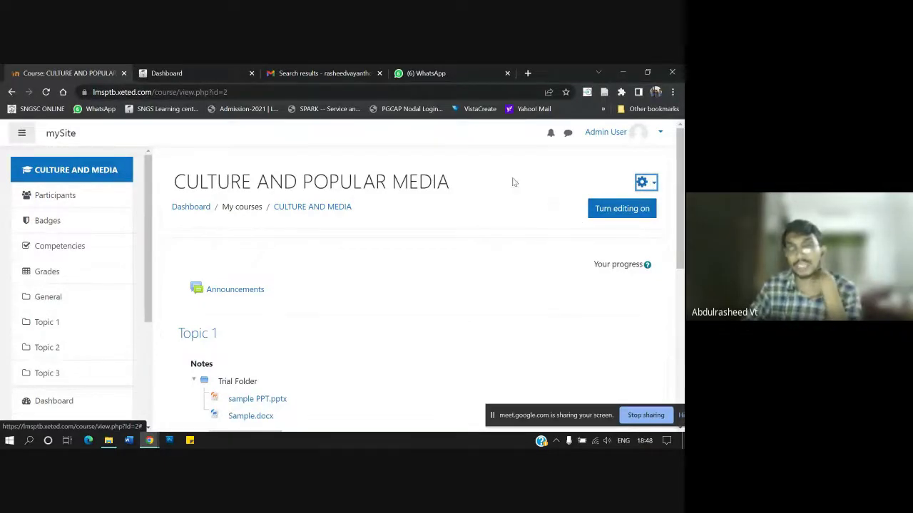
- Switch CULTURE AND POPULAR MEDIA to editing mode and collapse the left navigation drawer
{"action": "left_click", "coordinate": [619, 213]}
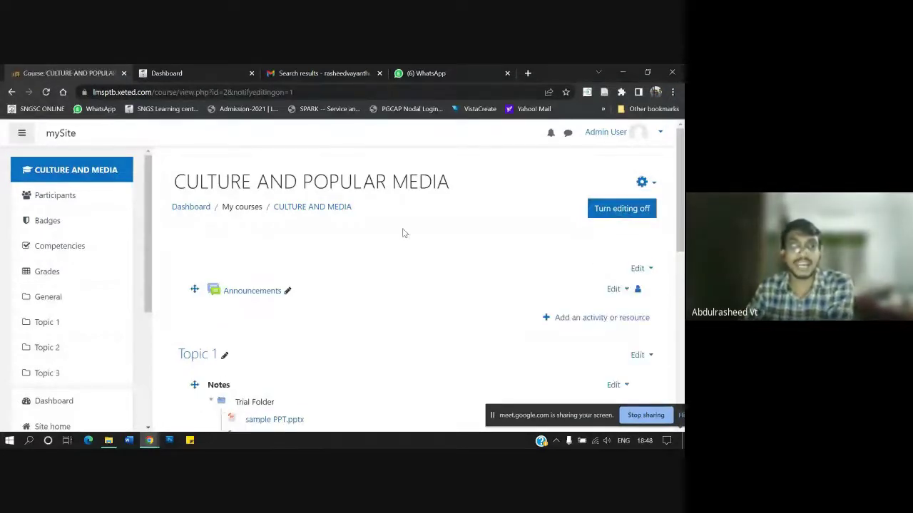
{"action": "left_click", "coordinate": [22, 133]}
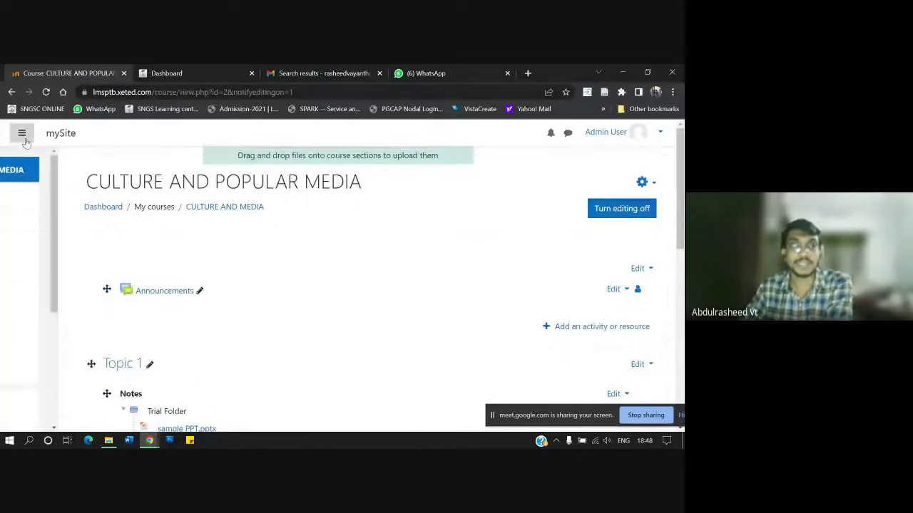
{"action": "left_click", "coordinate": [22, 134]}
{"action": "left_click", "coordinate": [23, 139]}
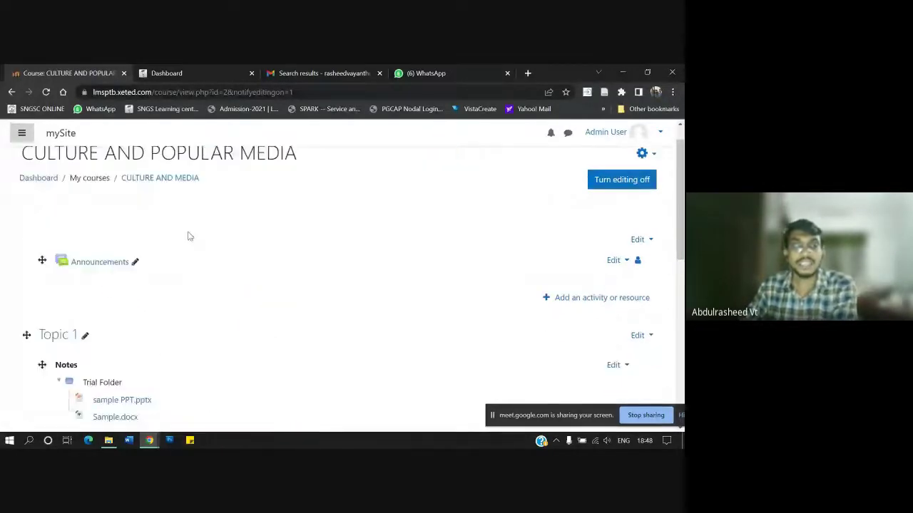
{"action": "scroll", "coordinate": [207, 285], "scroll_direction": "down", "scroll_amount": 1}
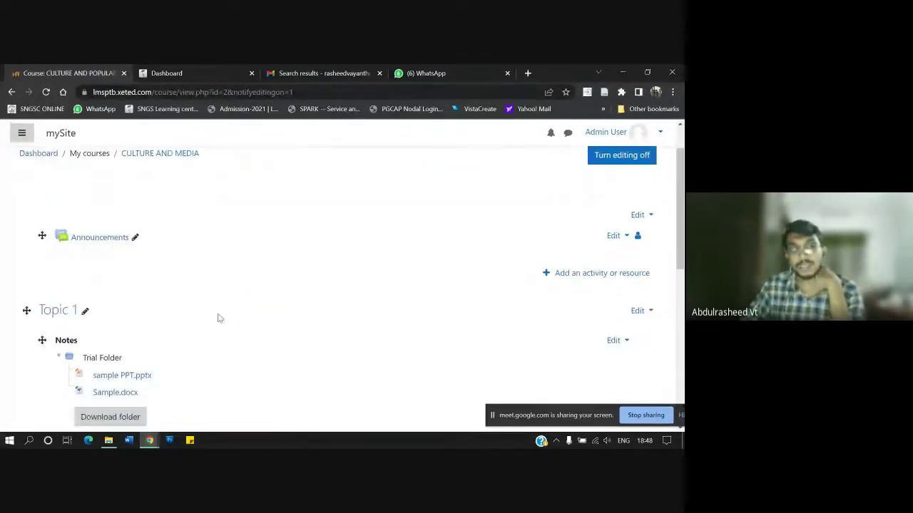
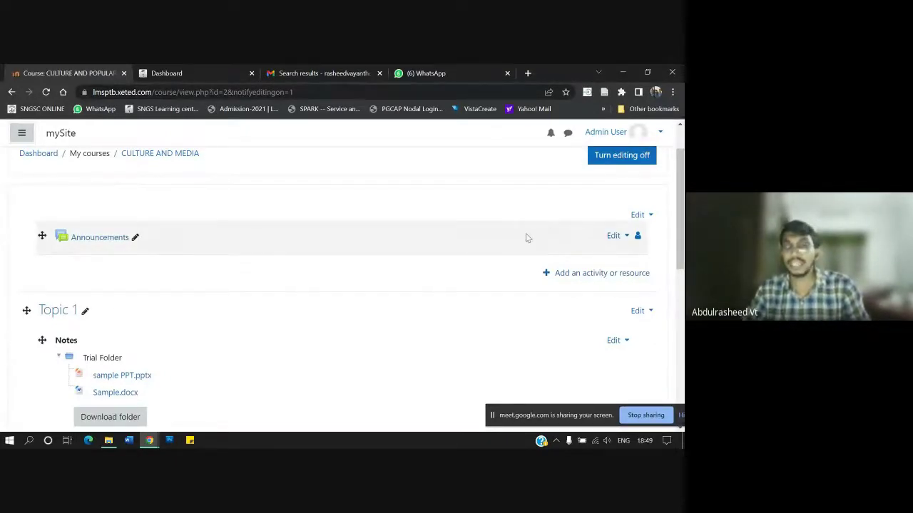
- Rename the course's Topic 1 section to 'Module 1'
{"action": "scroll", "coordinate": [526, 236], "scroll_direction": "down", "scroll_amount": 2}
{"action": "scroll", "coordinate": [509, 257], "scroll_direction": "up", "scroll_amount": 3}
{"action": "scroll", "coordinate": [549, 235], "scroll_direction": "down", "scroll_amount": 2}
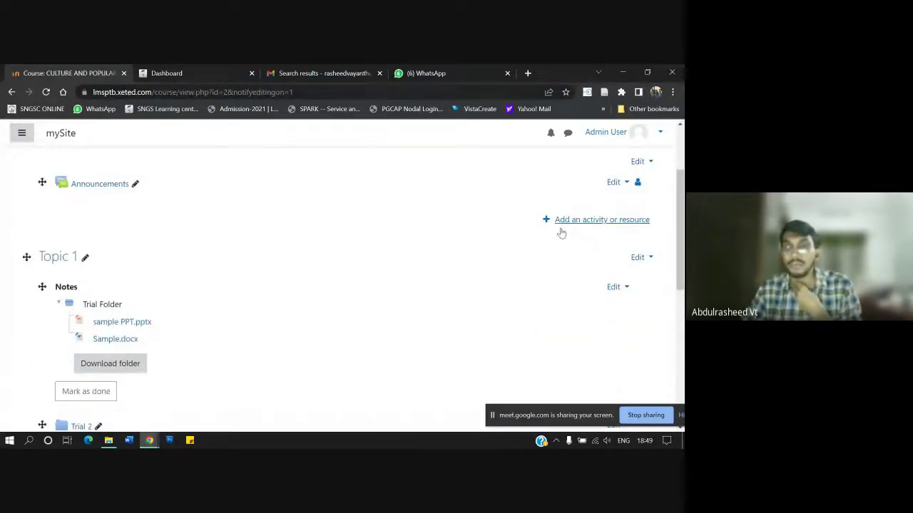
{"action": "scroll", "coordinate": [604, 222], "scroll_direction": "up", "scroll_amount": 1}
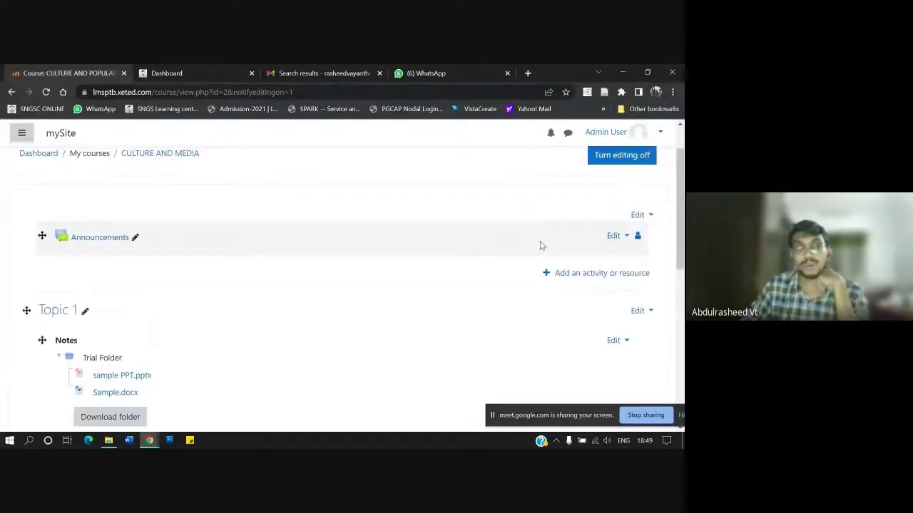
{"action": "scroll", "coordinate": [562, 249], "scroll_direction": "down", "scroll_amount": 1}
{"action": "scroll", "coordinate": [508, 254], "scroll_direction": "up", "scroll_amount": 1}
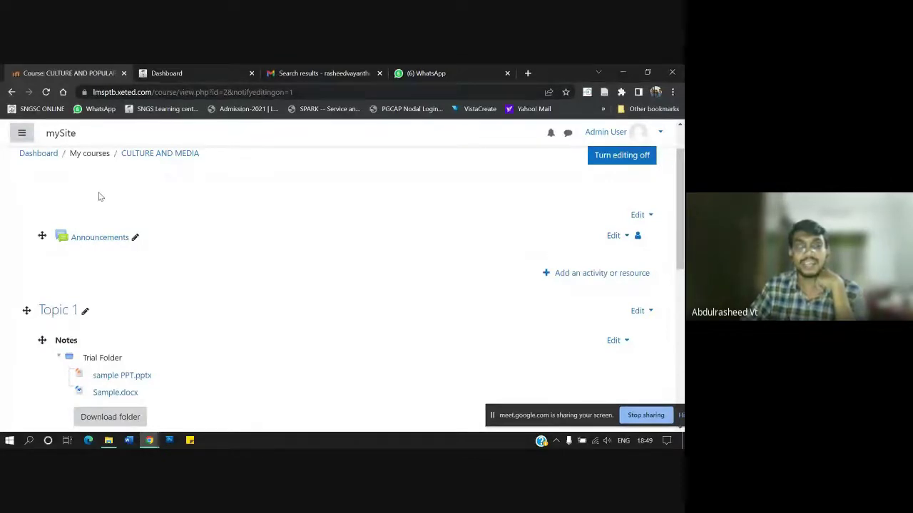
{"action": "scroll", "coordinate": [302, 300], "scroll_direction": "down", "scroll_amount": 7}
{"action": "scroll", "coordinate": [302, 299], "scroll_direction": "down", "scroll_amount": 1}
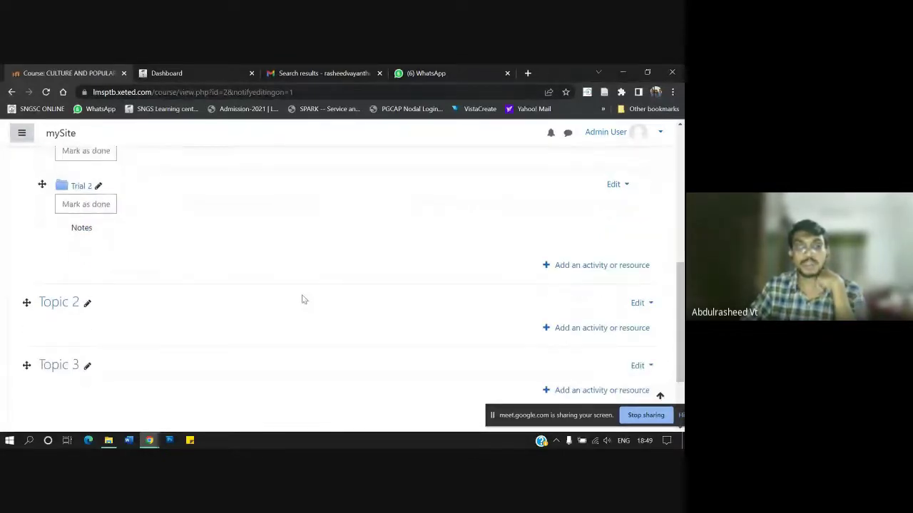
{"action": "scroll", "coordinate": [302, 299], "scroll_direction": "up", "scroll_amount": 3}
{"action": "scroll", "coordinate": [301, 299], "scroll_direction": "down", "scroll_amount": 1}
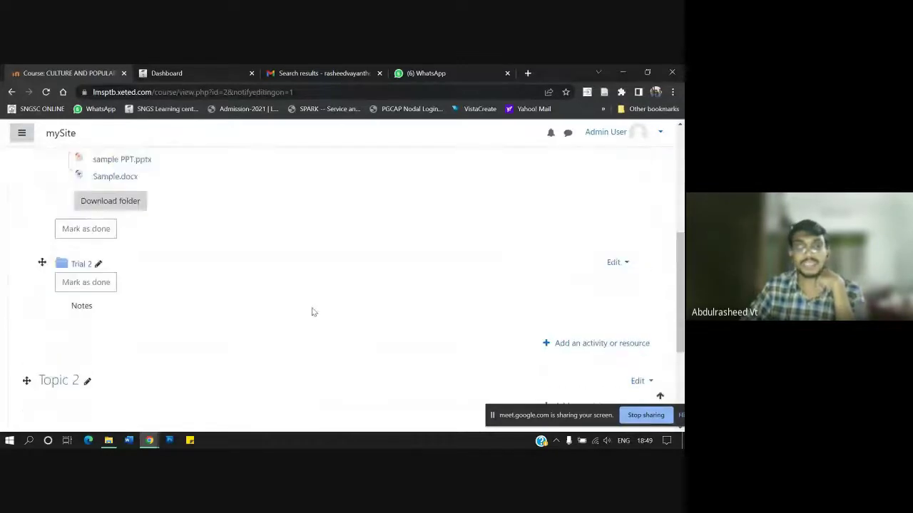
{"action": "scroll", "coordinate": [311, 312], "scroll_direction": "up", "scroll_amount": 4}
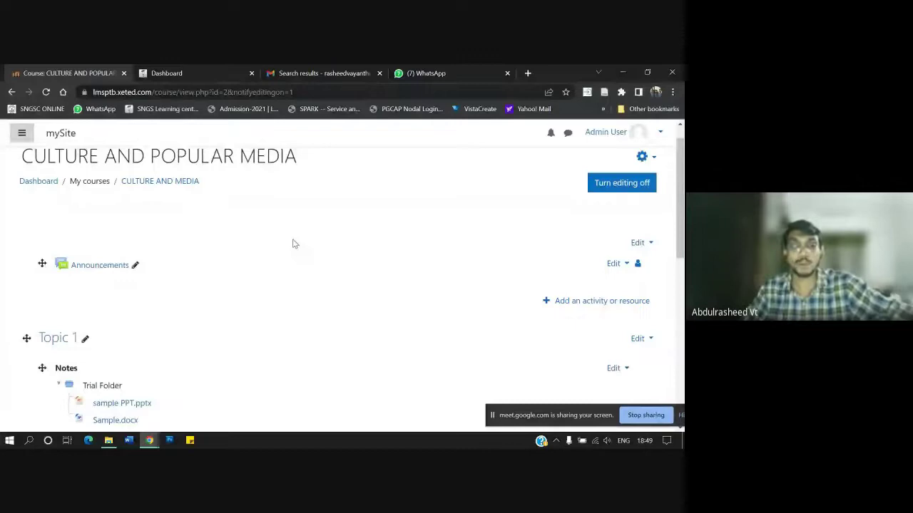
{"action": "scroll", "coordinate": [292, 243], "scroll_direction": "down", "scroll_amount": 3}
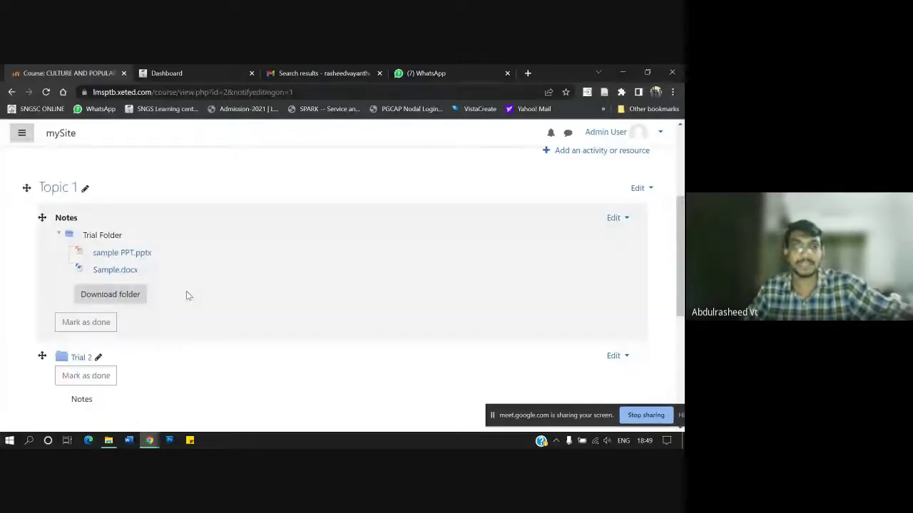
{"action": "scroll", "coordinate": [186, 296], "scroll_direction": "down", "scroll_amount": 2}
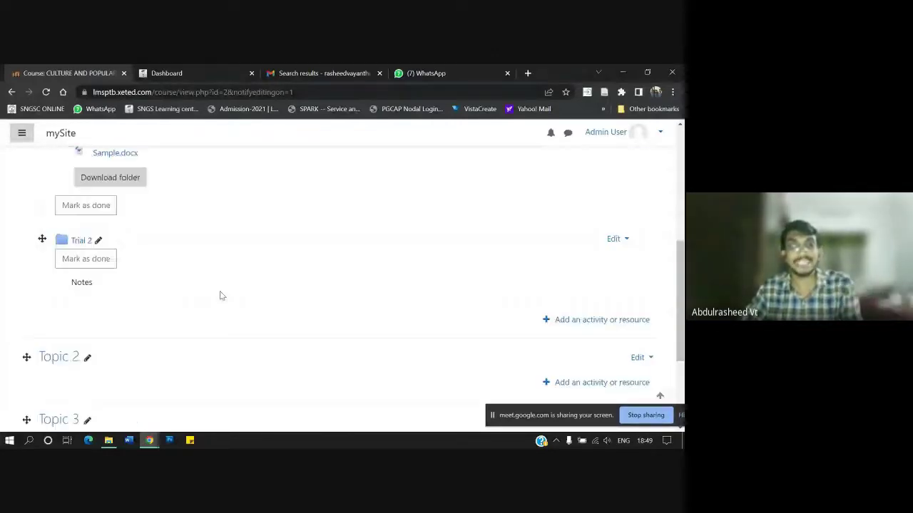
{"action": "scroll", "coordinate": [220, 295], "scroll_direction": "up", "scroll_amount": 2}
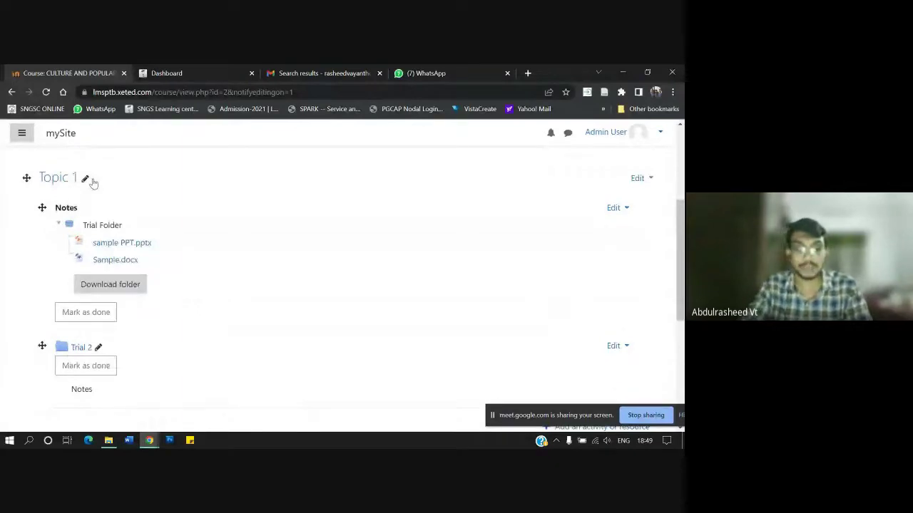
{"action": "left_click", "coordinate": [87, 179]}
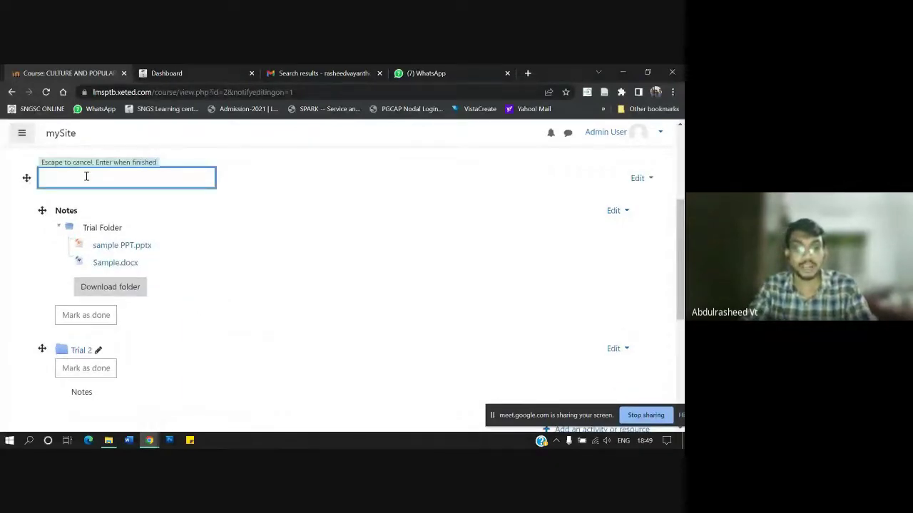
{"action": "type", "text": "Modu"}
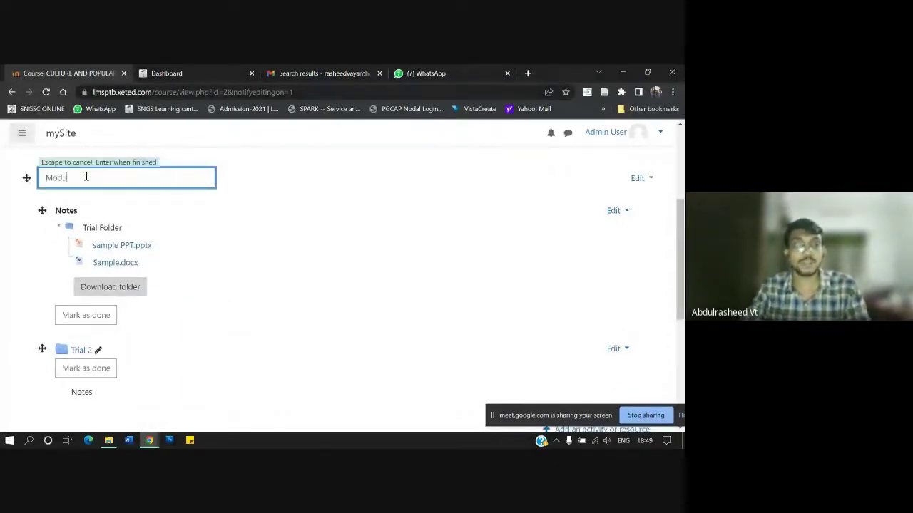
{"action": "key", "text": "Escape"}
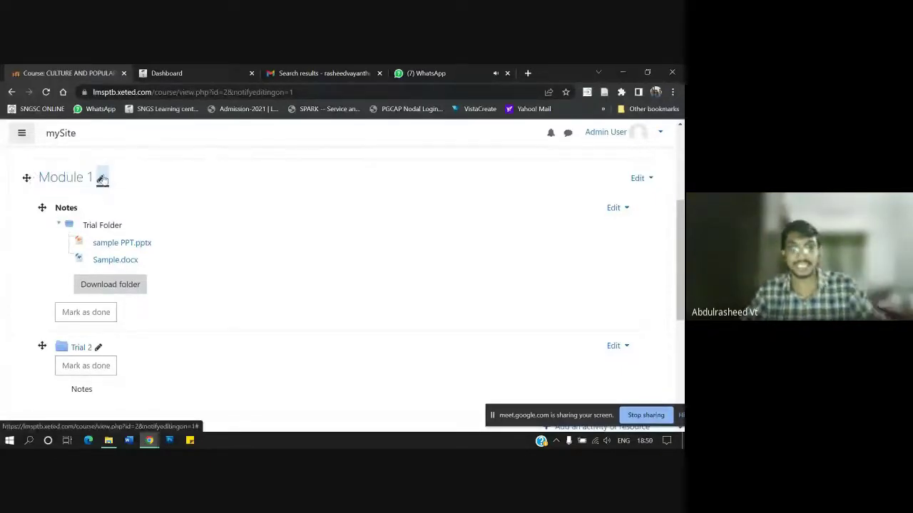
{"action": "scroll", "coordinate": [230, 225], "scroll_direction": "down", "scroll_amount": 1}
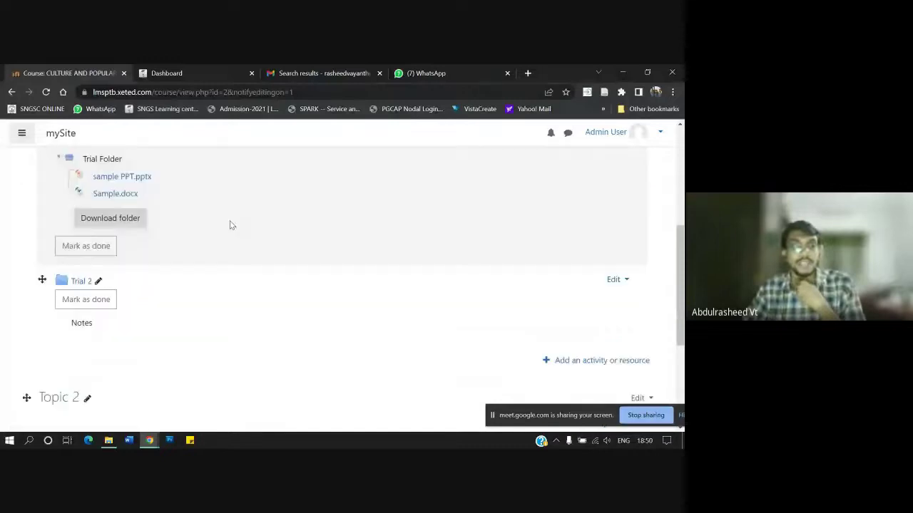
{"action": "scroll", "coordinate": [229, 226], "scroll_direction": "down", "scroll_amount": 1}
{"action": "scroll", "coordinate": [229, 227], "scroll_direction": "down", "scroll_amount": 1}
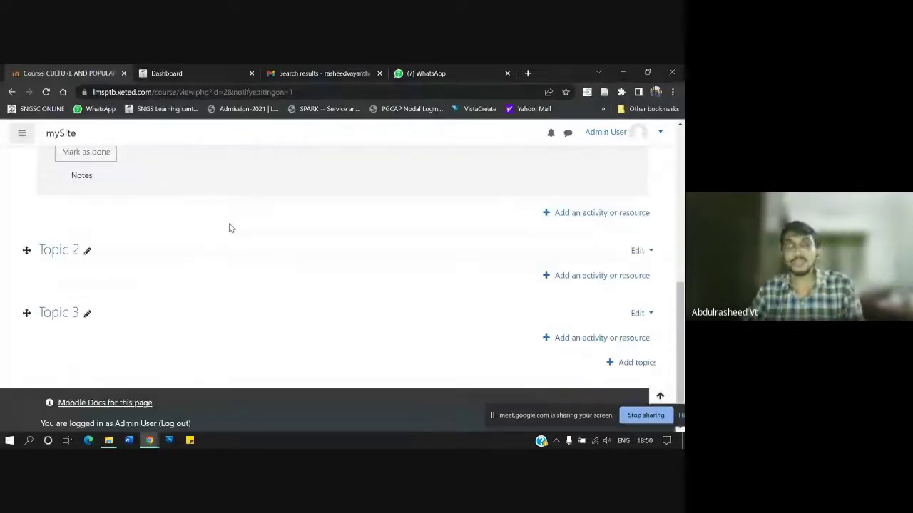
{"action": "scroll", "coordinate": [232, 228], "scroll_direction": "down", "scroll_amount": 1}
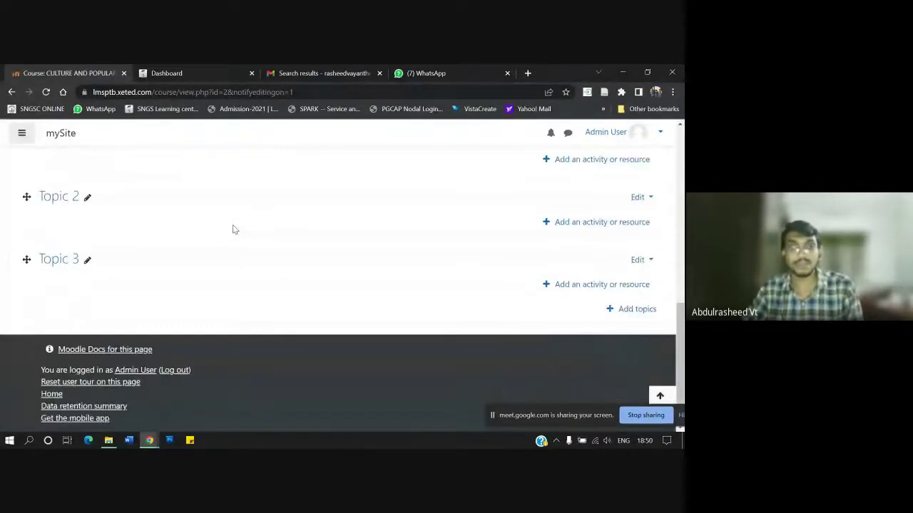
- Rename the Topic 2 section to 'Assignments'
{"action": "left_click", "coordinate": [87, 197]}
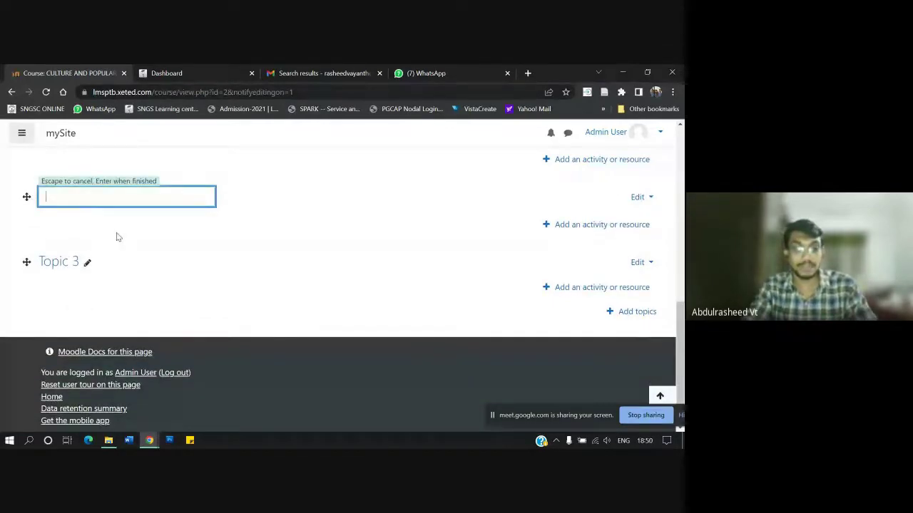
{"action": "type", "text": "Ass"}
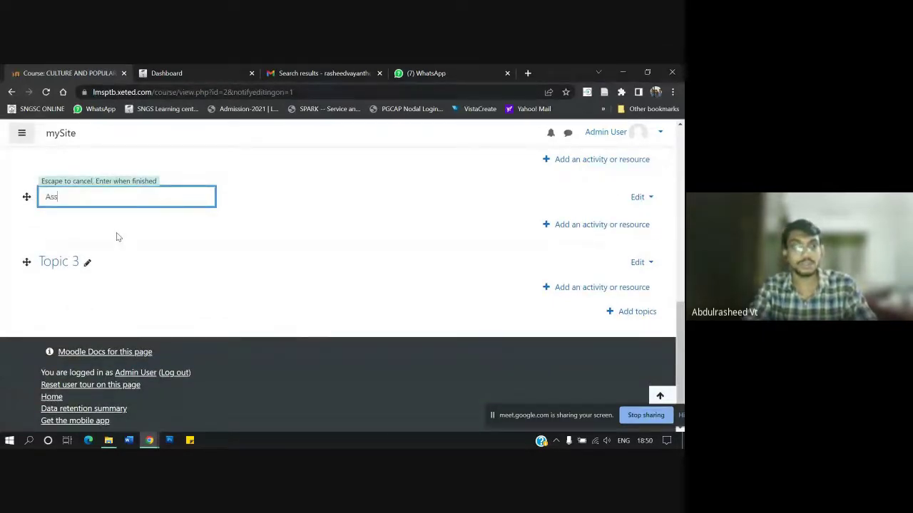
{"action": "type", "text": "ignme"}
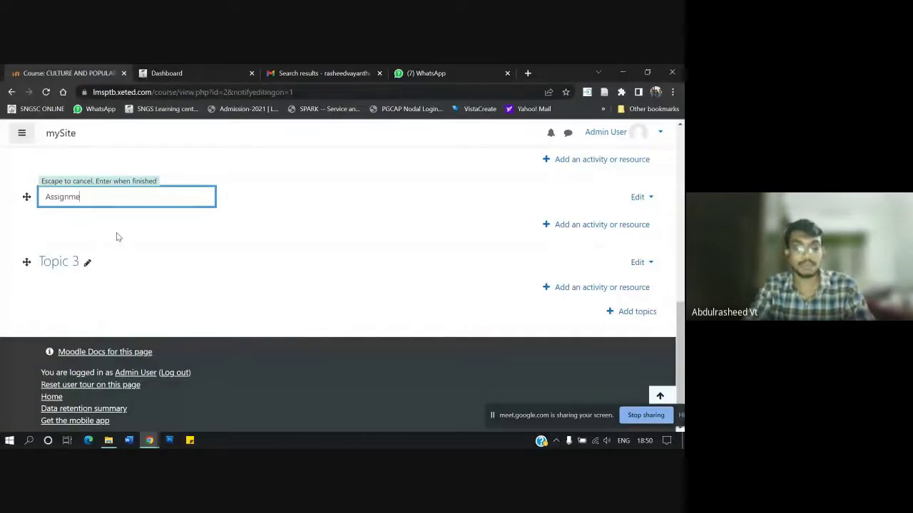
{"action": "type", "text": "nts"}
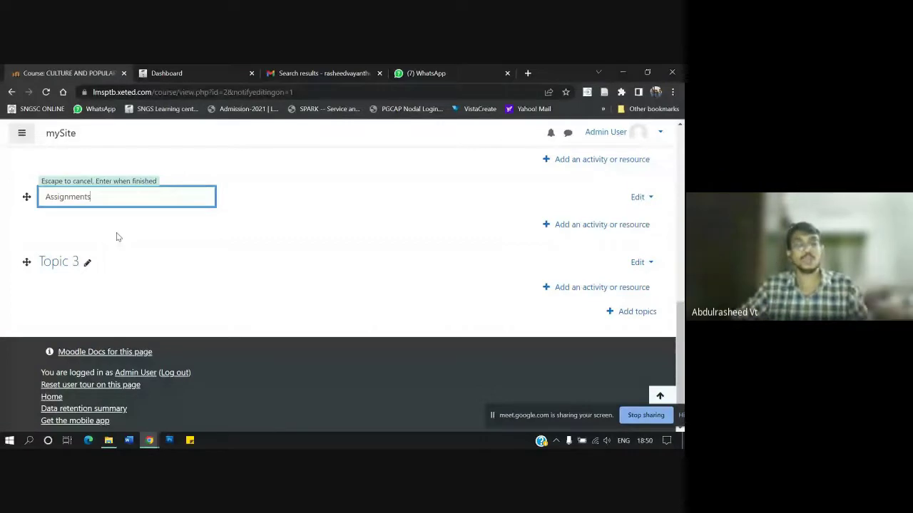
{"action": "key", "text": "Return"}
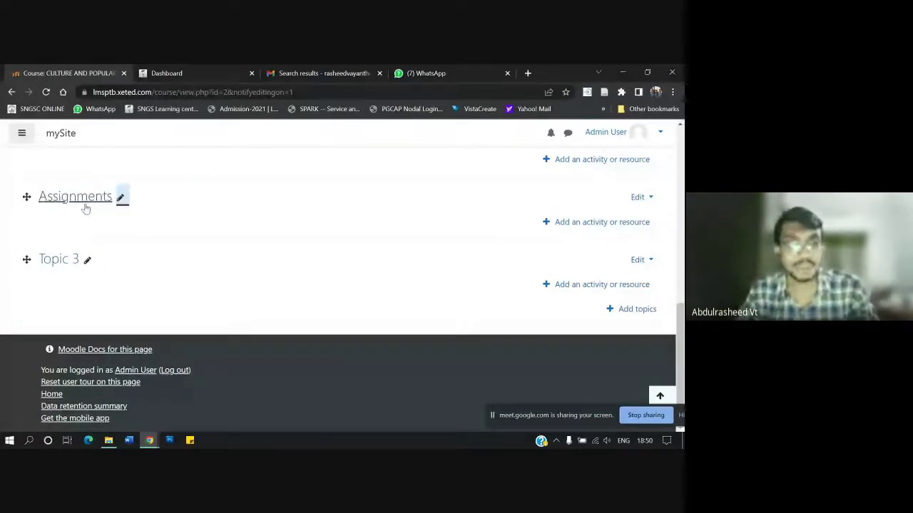
{"action": "scroll", "coordinate": [187, 245], "scroll_direction": "up", "scroll_amount": 2}
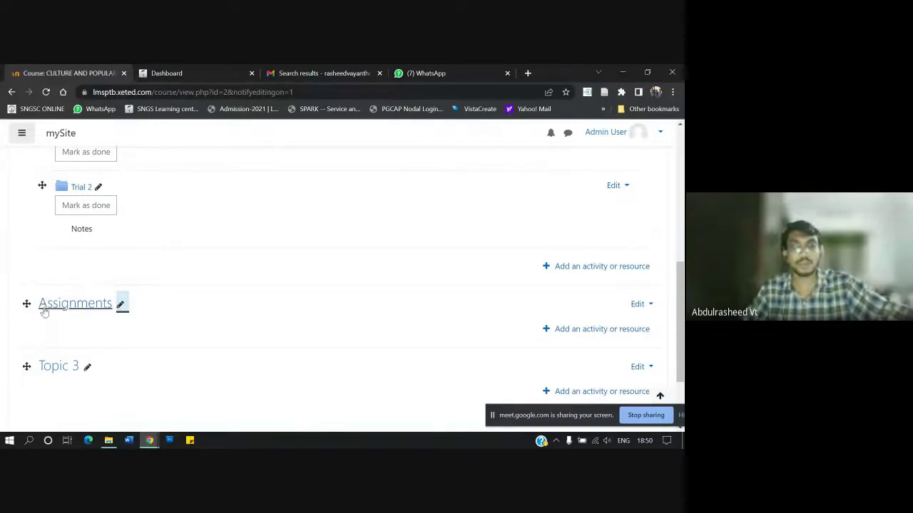
{"action": "scroll", "coordinate": [183, 307], "scroll_direction": "down", "scroll_amount": 2}
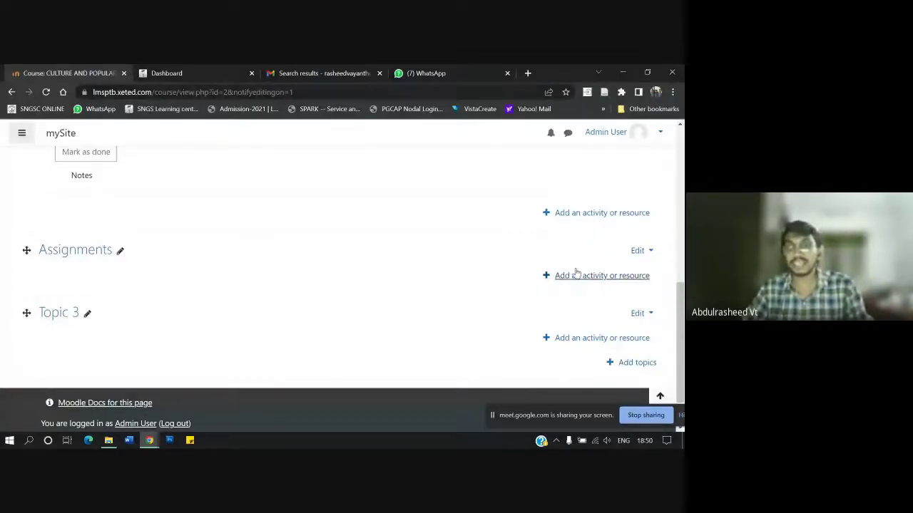
{"action": "scroll", "coordinate": [563, 267], "scroll_direction": "up", "scroll_amount": 2}
{"action": "scroll", "coordinate": [546, 247], "scroll_direction": "up", "scroll_amount": 4}
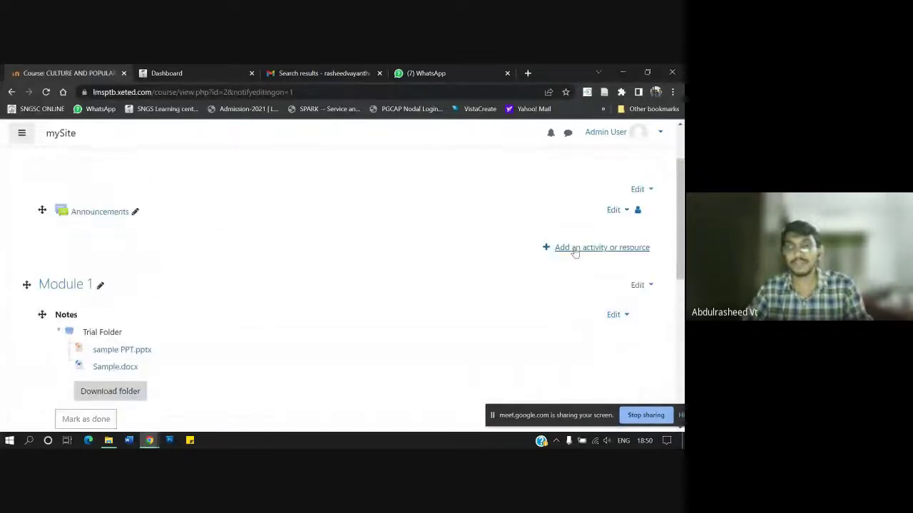
{"action": "scroll", "coordinate": [564, 254], "scroll_direction": "down", "scroll_amount": 6}
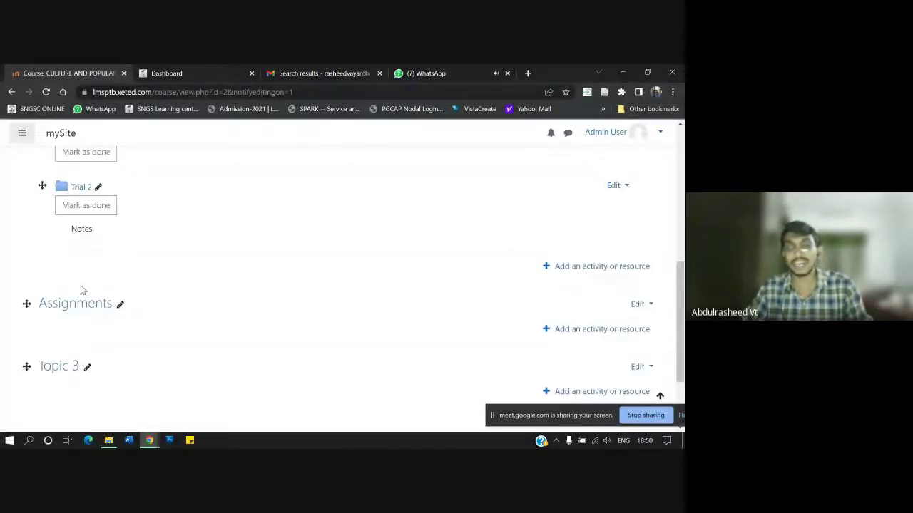
{"action": "scroll", "coordinate": [581, 316], "scroll_direction": "down", "scroll_amount": 1}
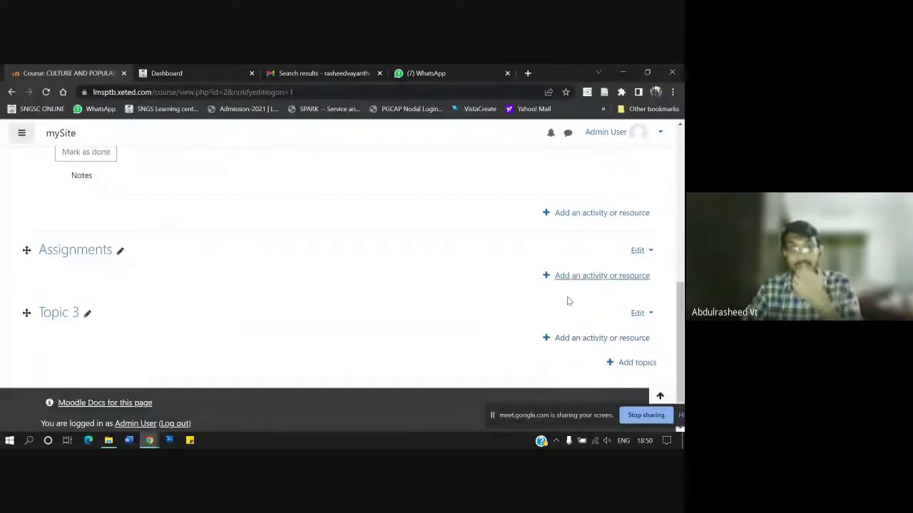
{"action": "left_click", "coordinate": [637, 363]}
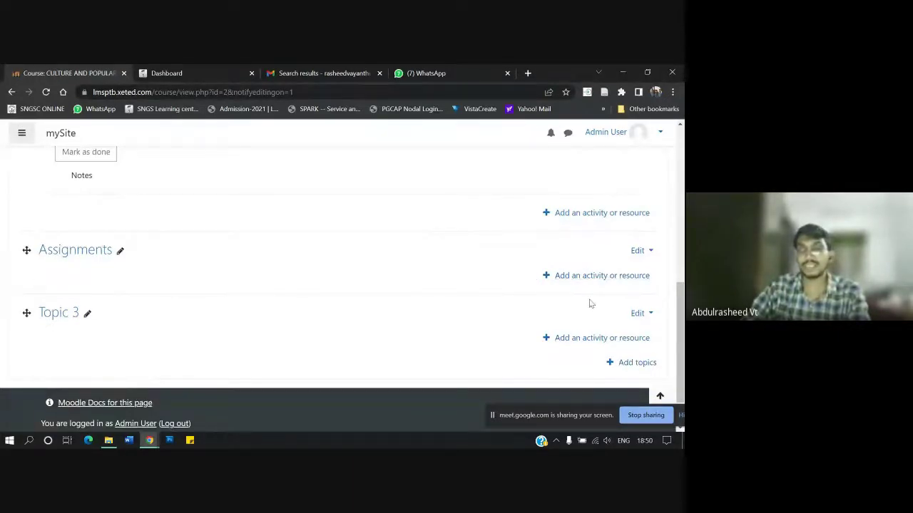
- Open the add-an-activity-or-resource chooser for the Assignments section
{"action": "left_click", "coordinate": [573, 280]}
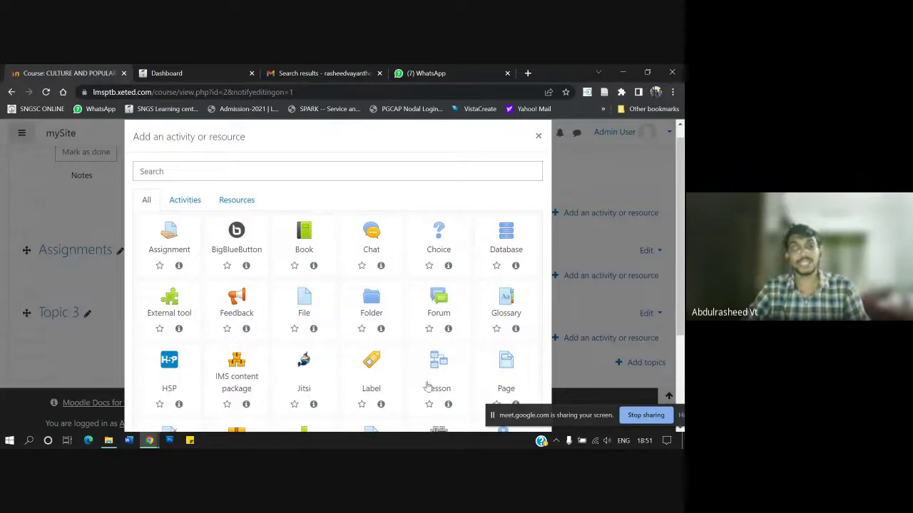
{"action": "scroll", "coordinate": [243, 249], "scroll_direction": "down", "scroll_amount": 2}
{"action": "scroll", "coordinate": [265, 294], "scroll_direction": "down", "scroll_amount": 1}
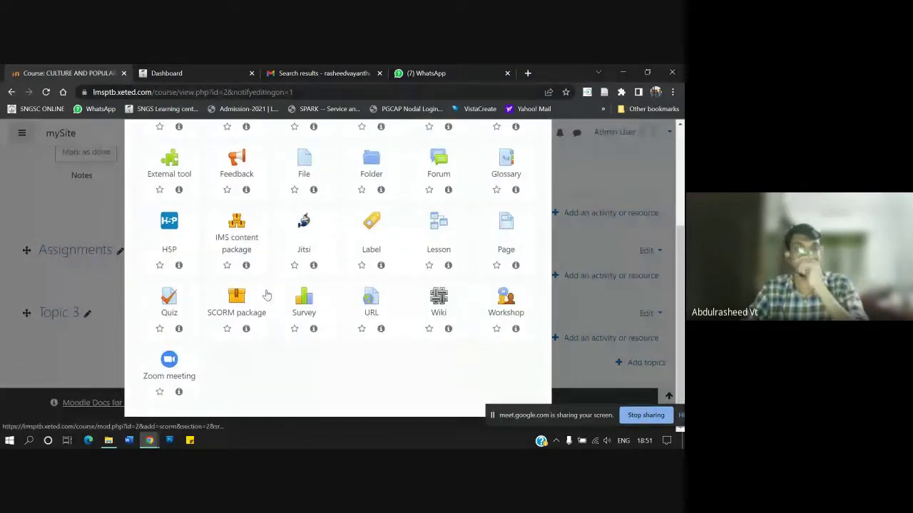
{"action": "scroll", "coordinate": [256, 271], "scroll_direction": "up", "scroll_amount": 3}
{"action": "scroll", "coordinate": [257, 269], "scroll_direction": "down", "scroll_amount": 2}
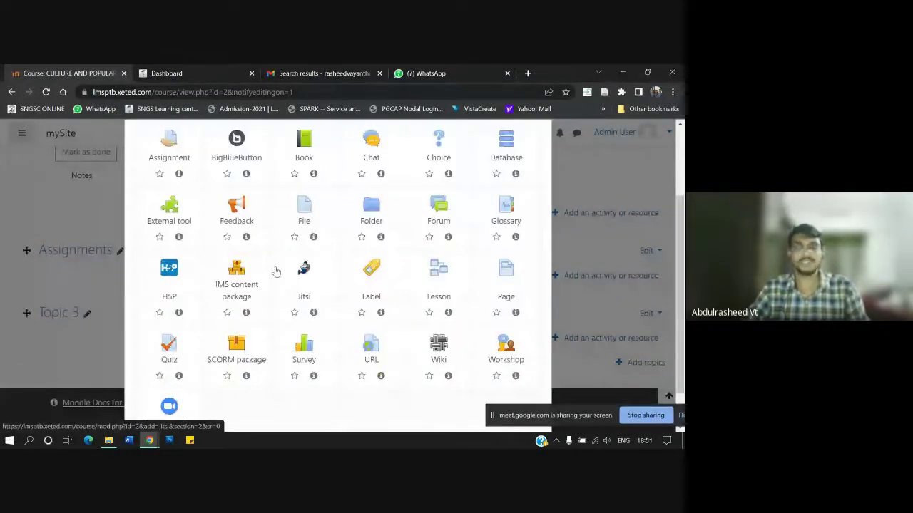
{"action": "scroll", "coordinate": [260, 271], "scroll_direction": "up", "scroll_amount": 2}
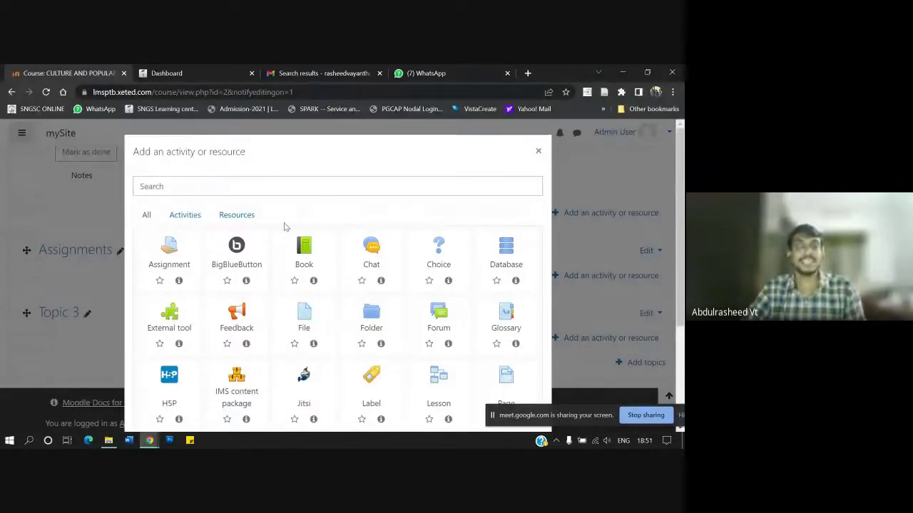
- Filter the chooser to the Activities tab, after briefly viewing Resources
{"action": "left_click", "coordinate": [186, 216]}
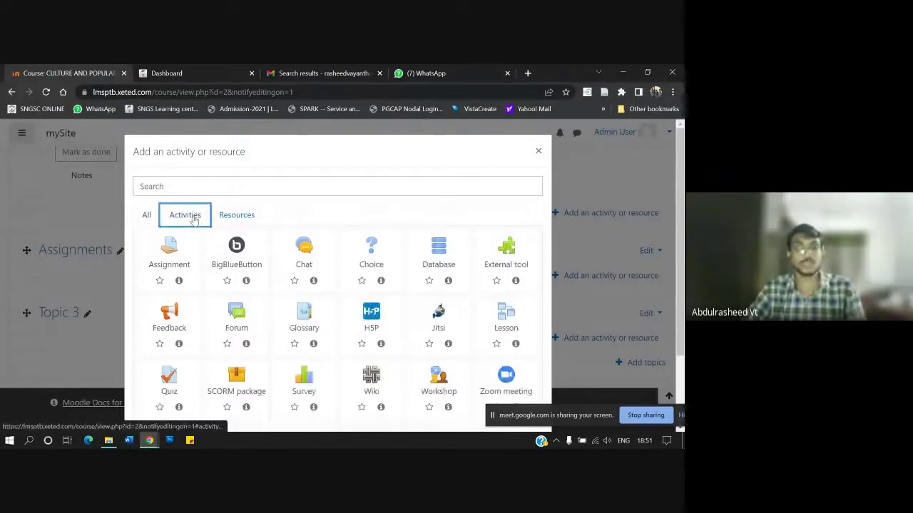
{"action": "left_click", "coordinate": [237, 218]}
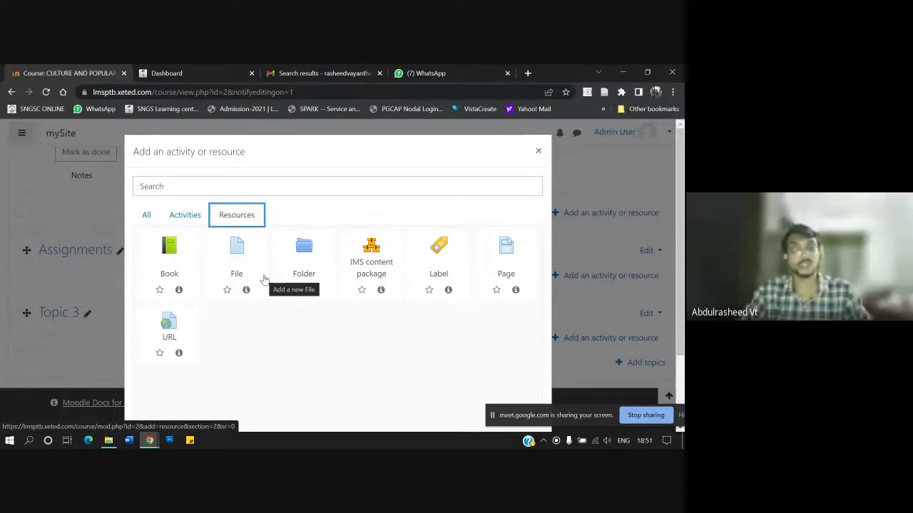
{"action": "left_click", "coordinate": [182, 221]}
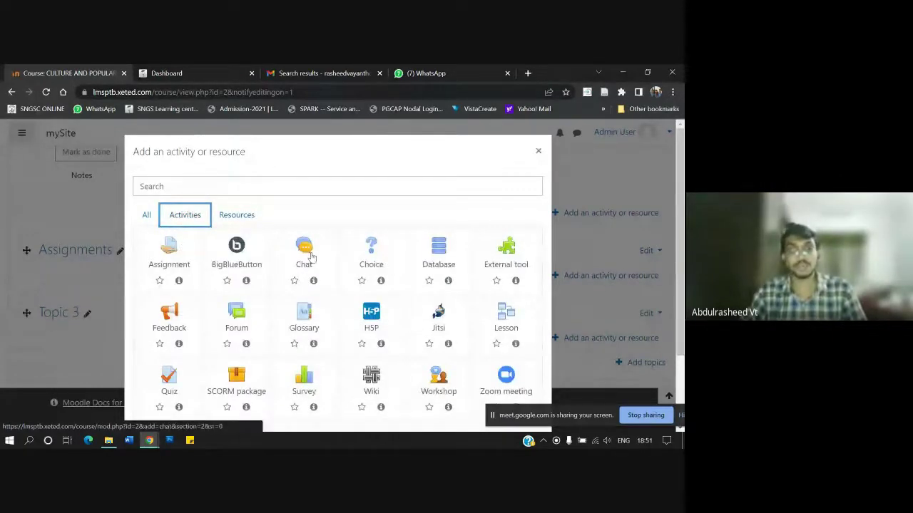
{"action": "scroll", "coordinate": [178, 187], "scroll_direction": "down", "scroll_amount": 1}
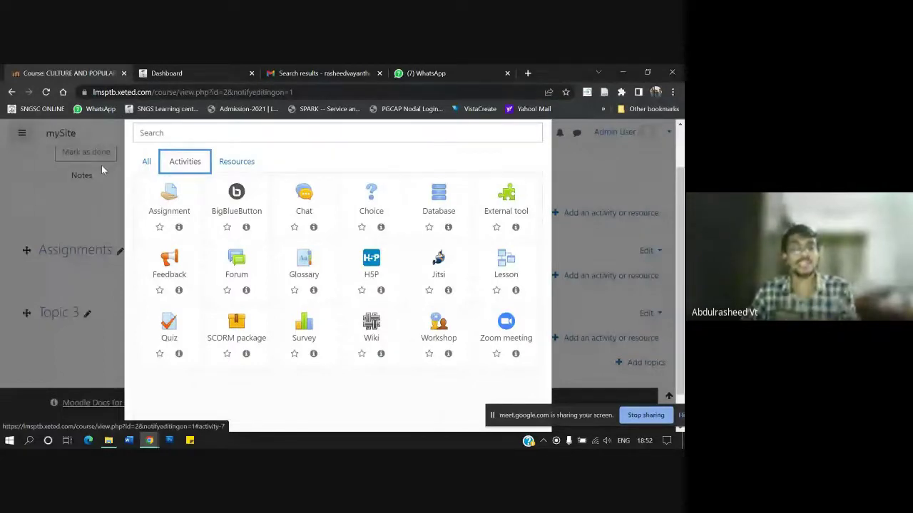
- Start a new Assignment activity in the Assignments section
{"action": "left_click", "coordinate": [173, 201]}
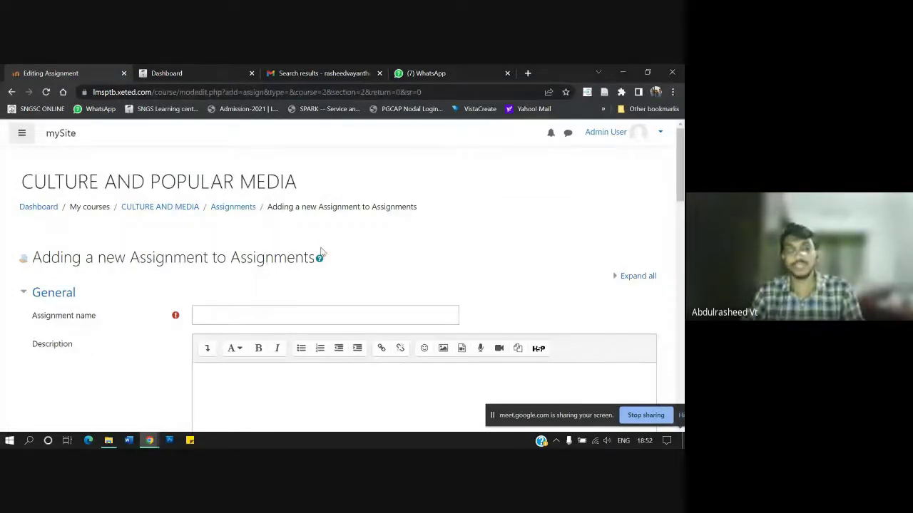
{"action": "scroll", "coordinate": [145, 253], "scroll_direction": "down", "scroll_amount": 3}
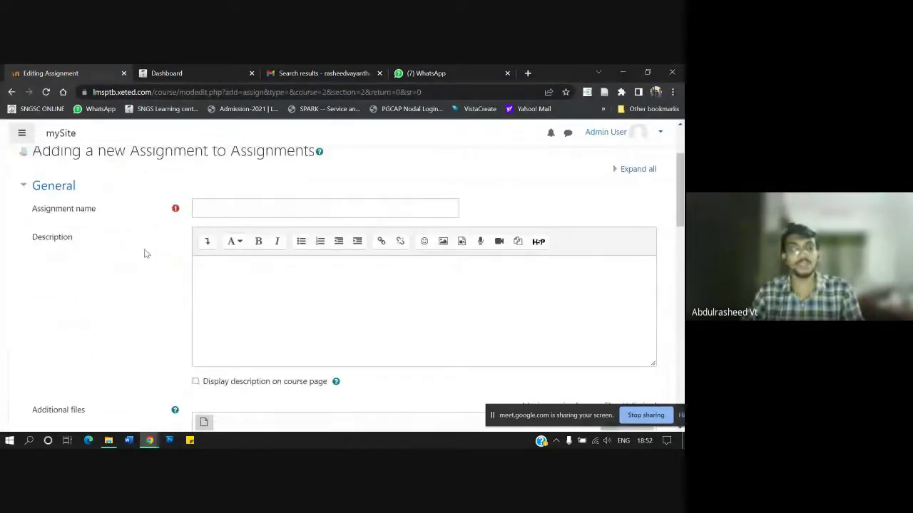
{"action": "scroll", "coordinate": [145, 253], "scroll_direction": "down", "scroll_amount": 3}
{"action": "scroll", "coordinate": [144, 253], "scroll_direction": "down", "scroll_amount": 3}
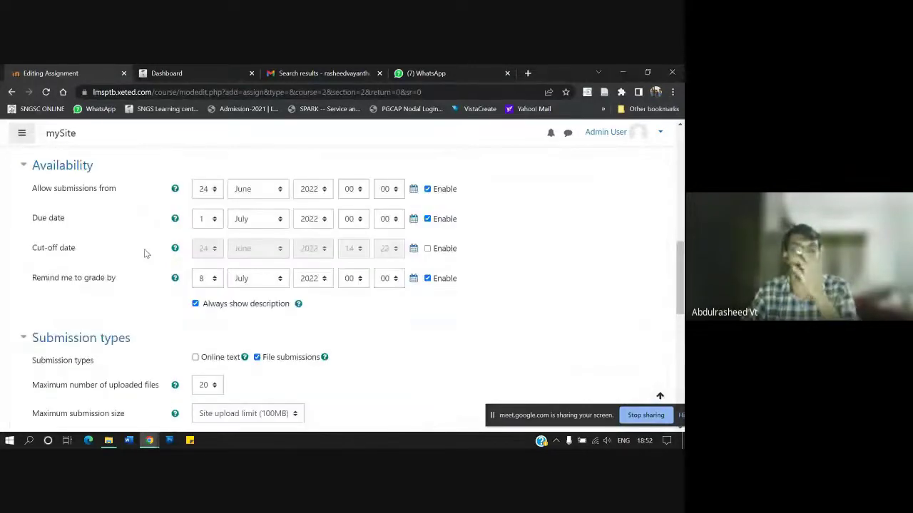
{"action": "scroll", "coordinate": [144, 254], "scroll_direction": "down", "scroll_amount": 3}
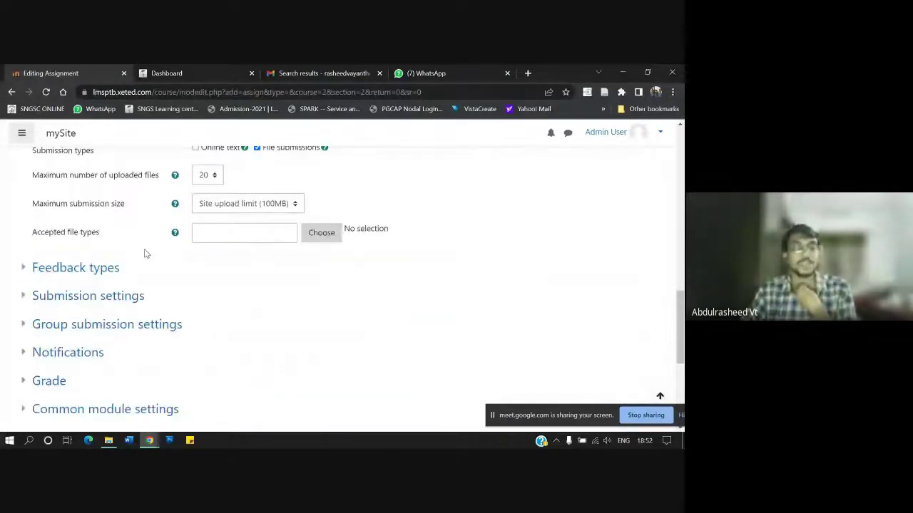
{"action": "scroll", "coordinate": [144, 253], "scroll_direction": "down", "scroll_amount": 3}
{"action": "scroll", "coordinate": [145, 253], "scroll_direction": "up", "scroll_amount": 3}
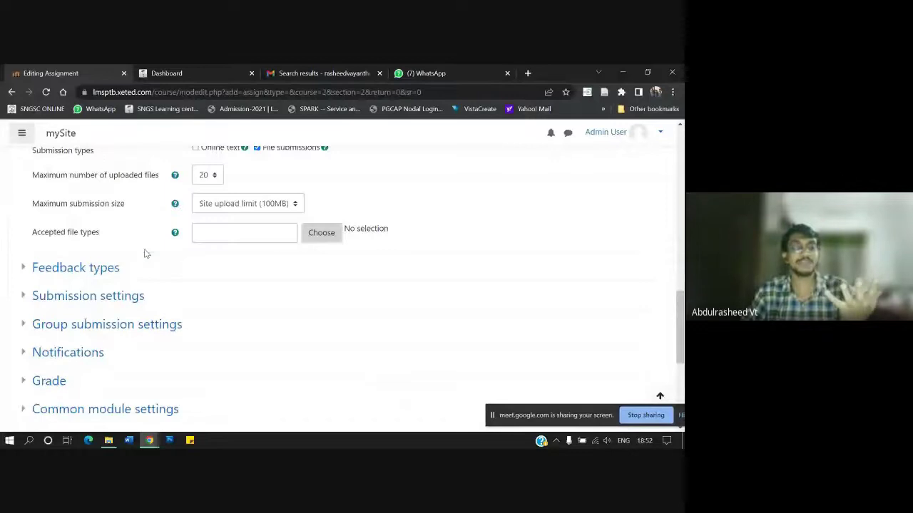
{"action": "scroll", "coordinate": [144, 253], "scroll_direction": "up", "scroll_amount": 5}
{"action": "scroll", "coordinate": [144, 253], "scroll_direction": "up", "scroll_amount": 5}
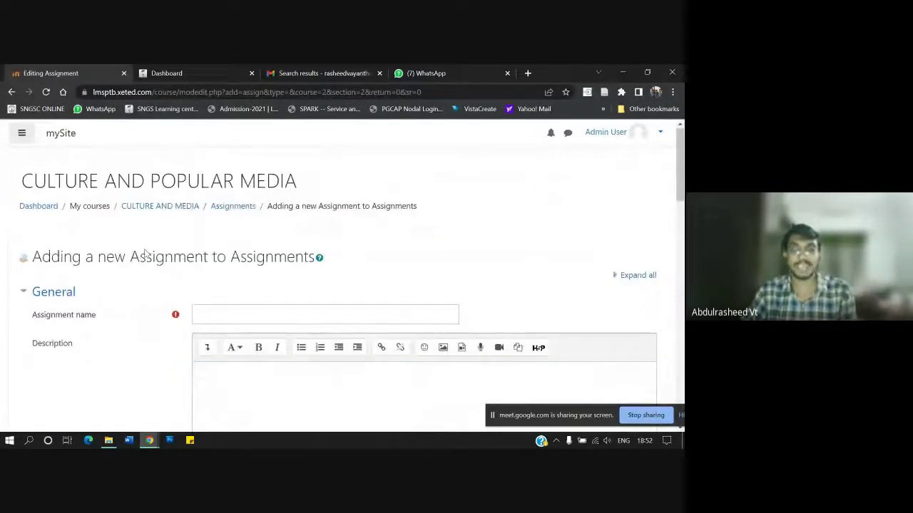
- Enter 'Trial Assignment 1' as the assignment name, with a capital T
{"action": "left_click", "coordinate": [226, 317]}
{"action": "type", "text": "t"}
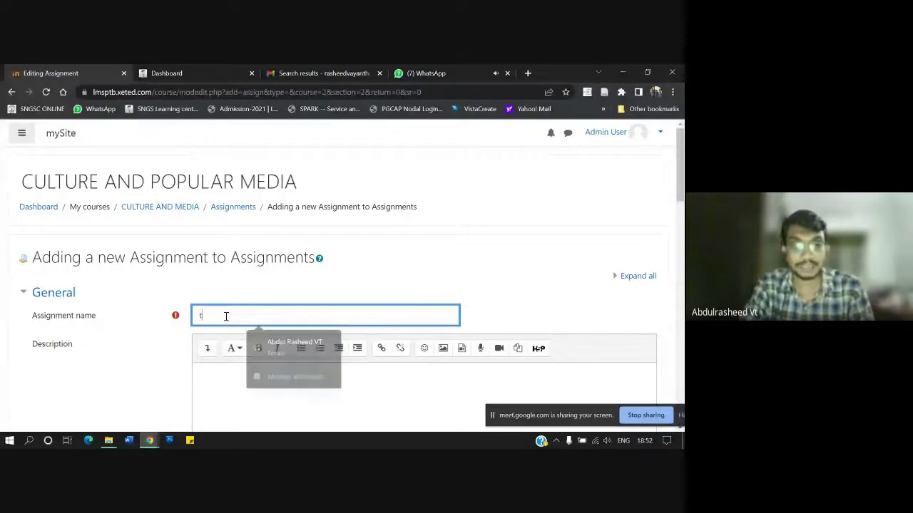
{"action": "type", "text": "rial"}
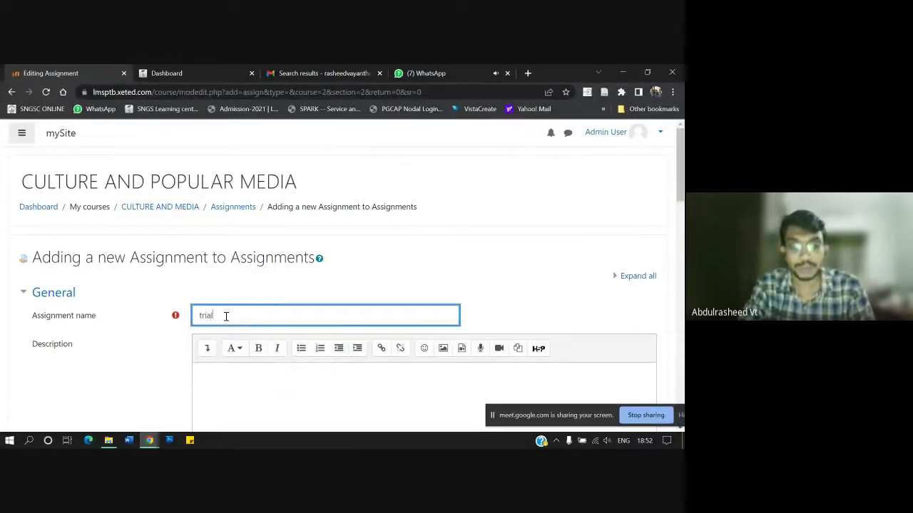
{"action": "type", "text": " As"}
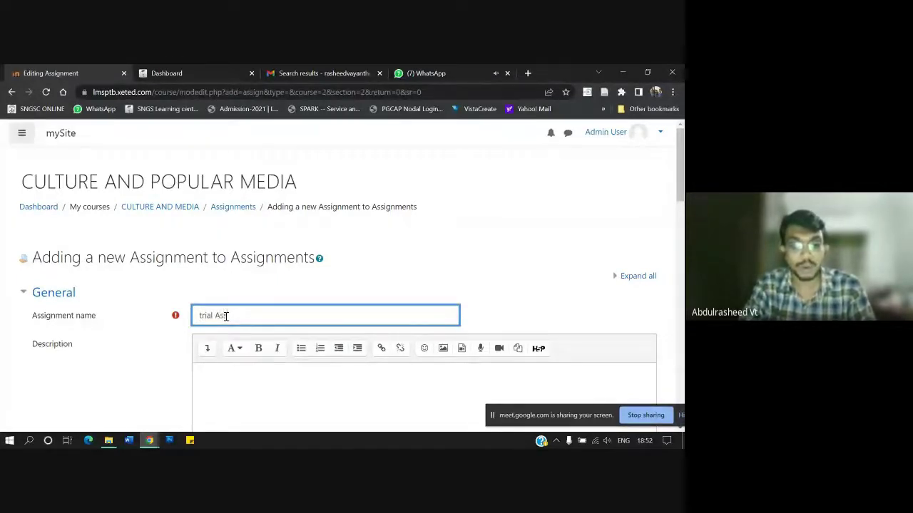
{"action": "type", "text": "signmen"}
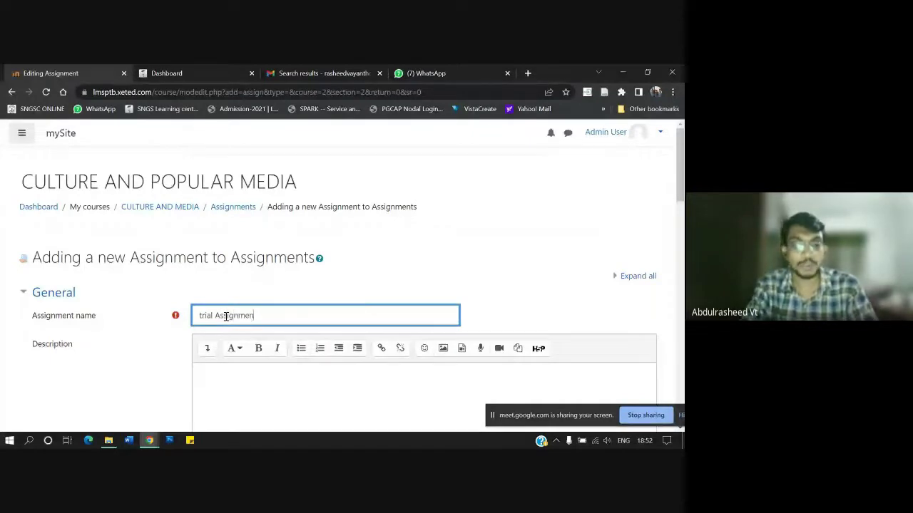
{"action": "type", "text": "t 1"}
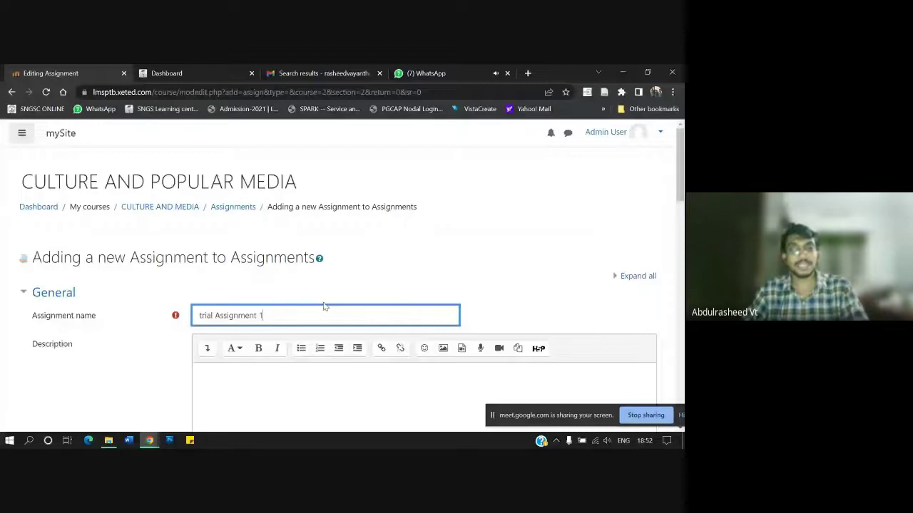
{"action": "scroll", "coordinate": [201, 263], "scroll_direction": "down", "scroll_amount": 1}
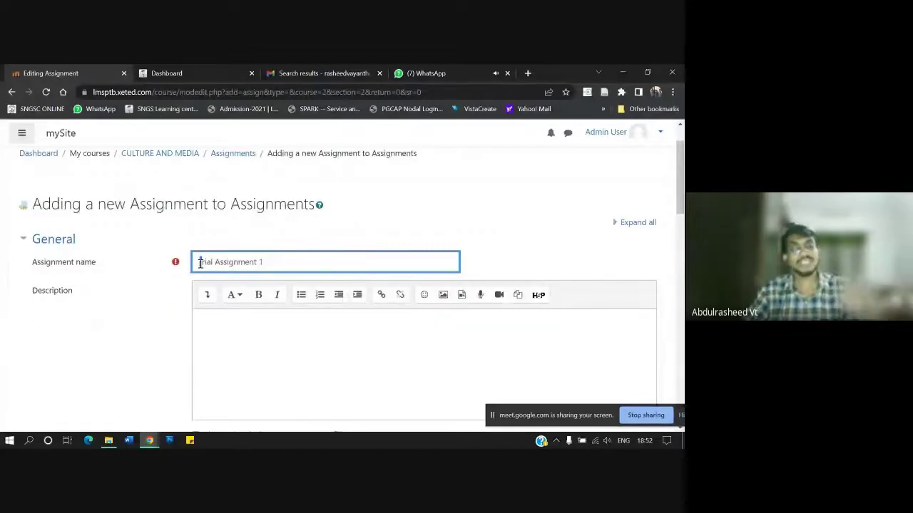
{"action": "left_click", "coordinate": [202, 262]}
{"action": "key", "text": "BackSpace"}
{"action": "type", "text": "T"}
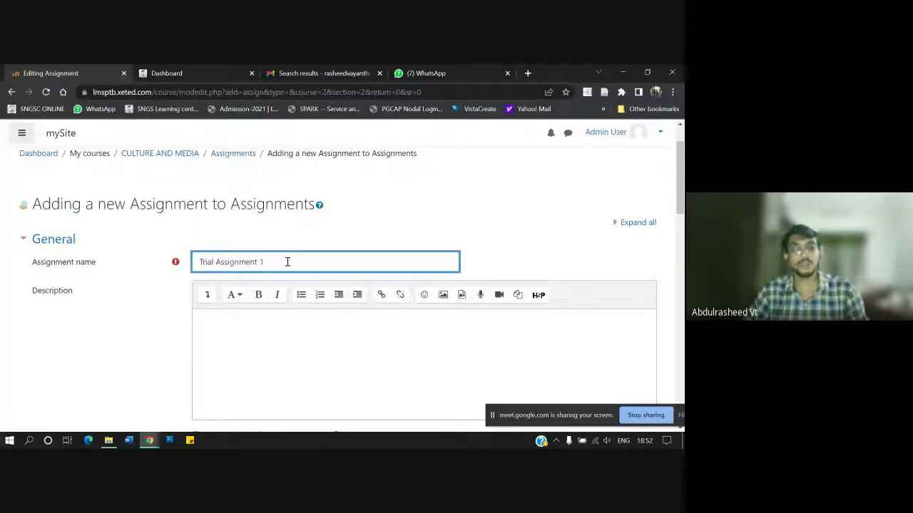
{"action": "scroll", "coordinate": [285, 278], "scroll_direction": "down", "scroll_amount": 8}
{"action": "scroll", "coordinate": [282, 288], "scroll_direction": "down", "scroll_amount": 10}
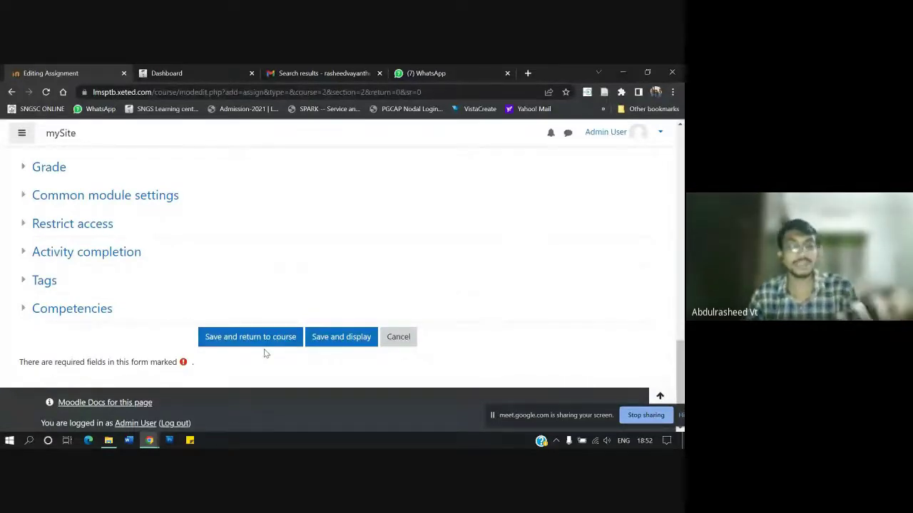
{"action": "scroll", "coordinate": [265, 354], "scroll_direction": "up", "scroll_amount": 3}
{"action": "scroll", "coordinate": [265, 354], "scroll_direction": "up", "scroll_amount": 5}
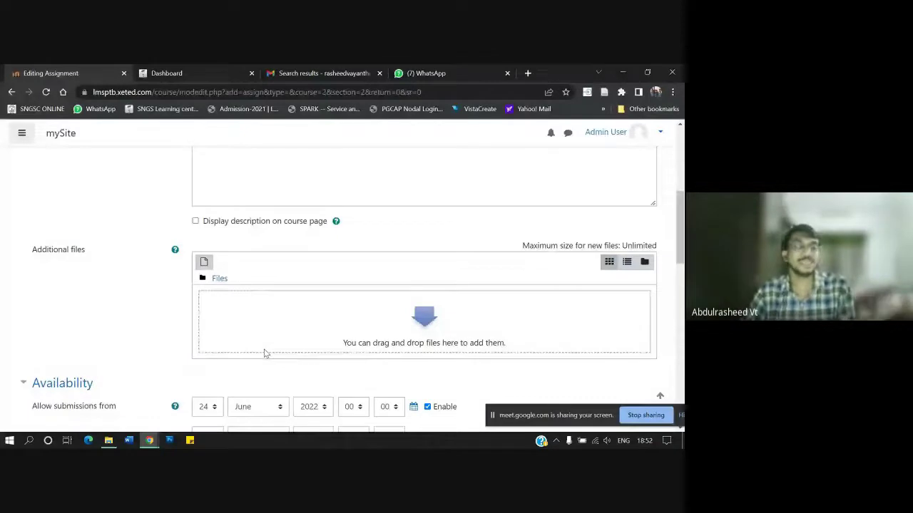
{"action": "scroll", "coordinate": [264, 354], "scroll_direction": "up", "scroll_amount": 2}
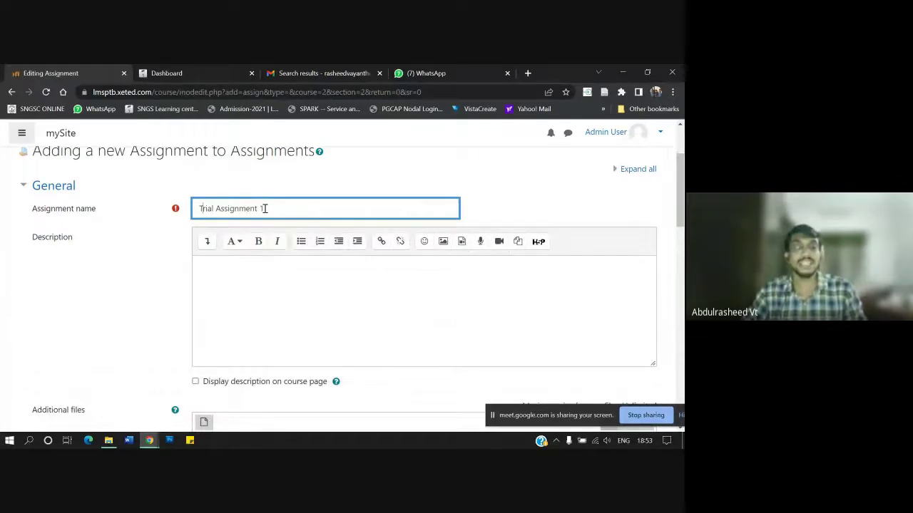
- Write 'submit your assignment here' in the assignment Description
{"action": "left_click", "coordinate": [249, 286]}
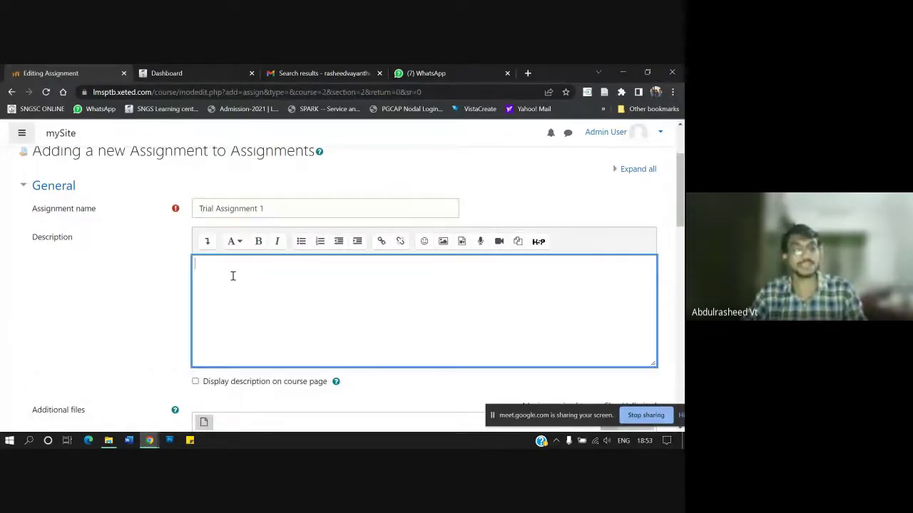
{"action": "left_click", "coordinate": [207, 241]}
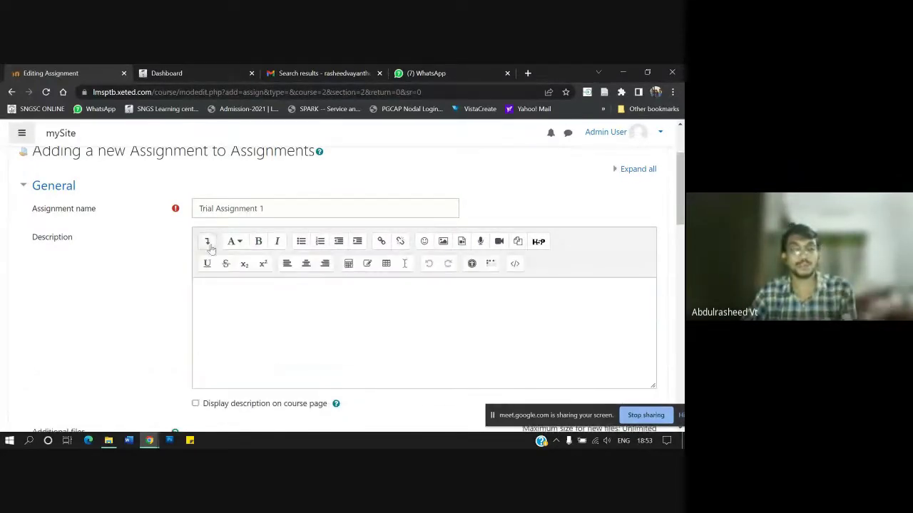
{"action": "left_click", "coordinate": [249, 294]}
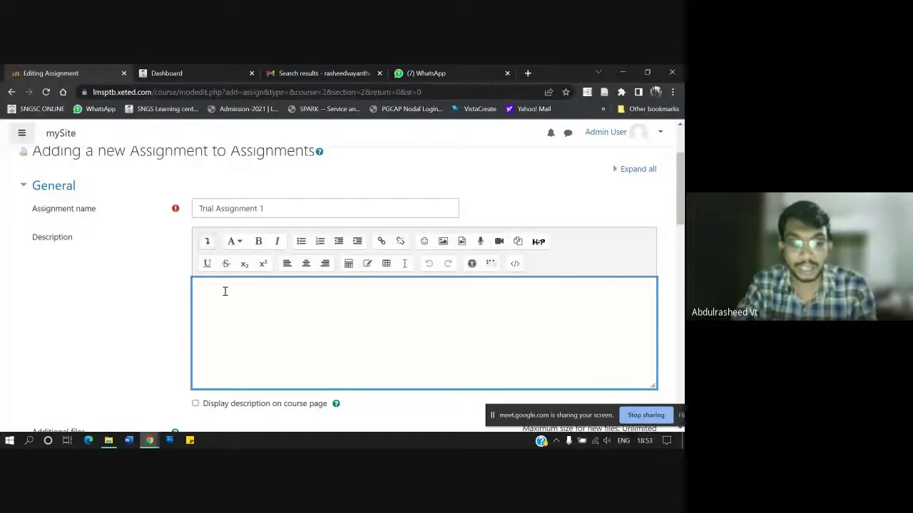
{"action": "type", "text": "submitte"}
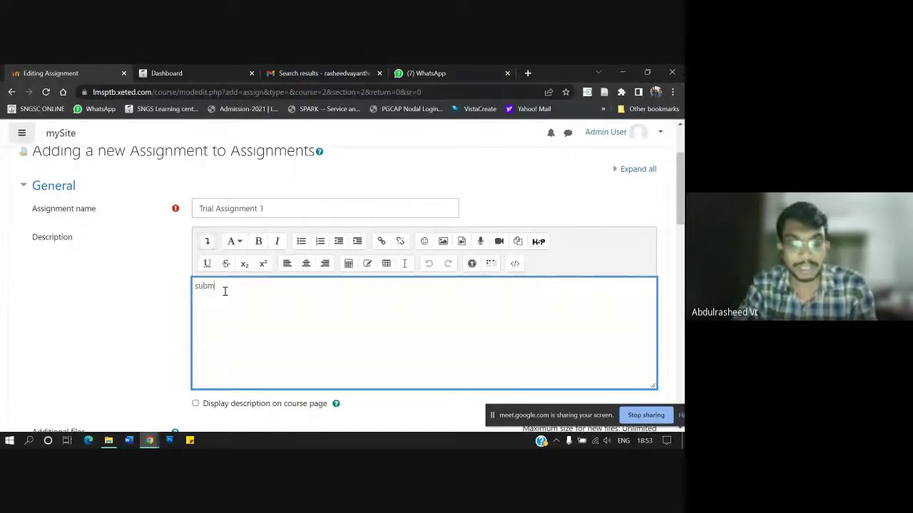
{"action": "key", "text": "BackSpace"}
{"action": "key", "text": "BackSpace"}
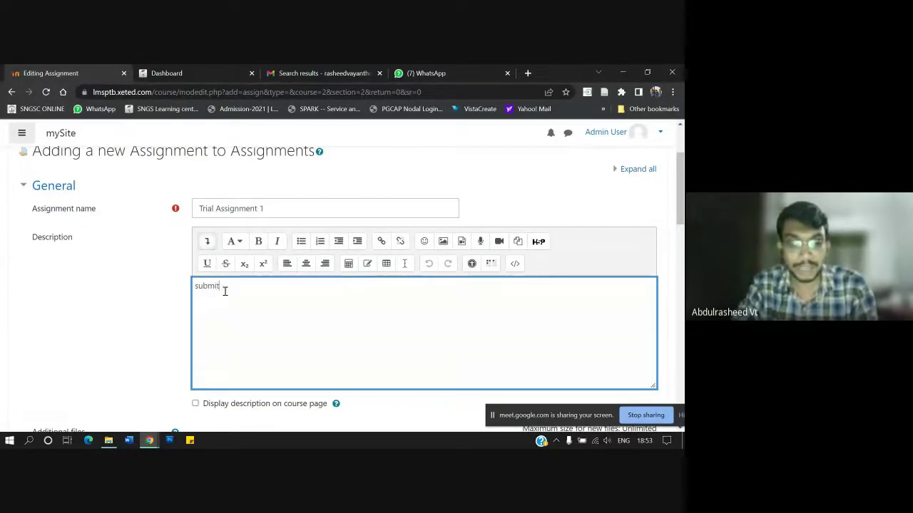
{"action": "type", "text": "your"}
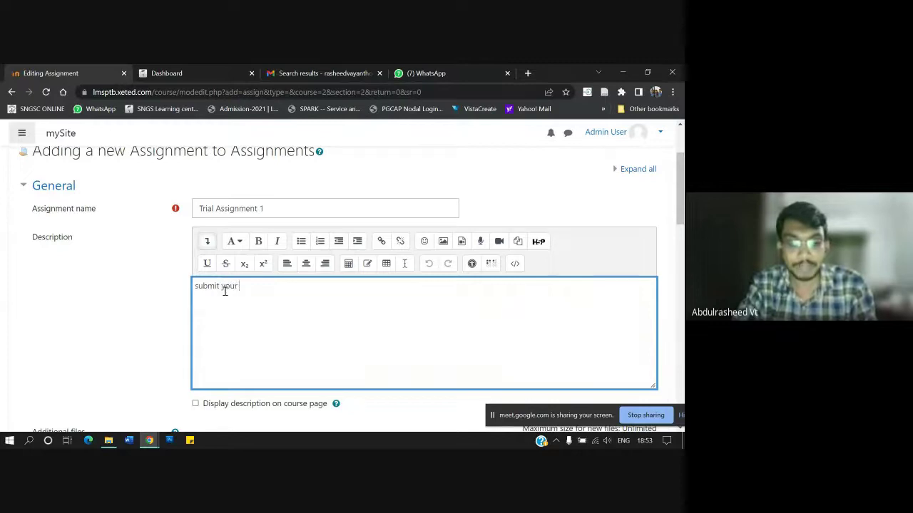
{"action": "type", "text": " assig"}
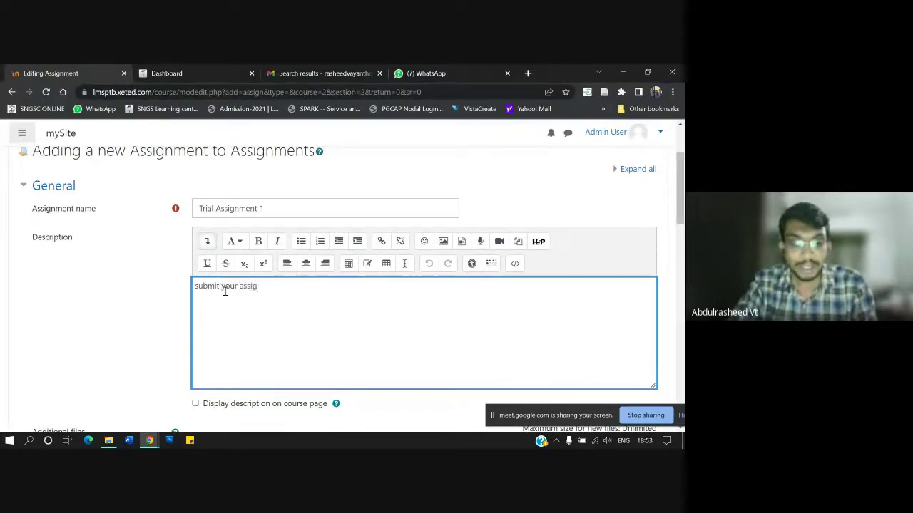
{"action": "type", "text": "nment h"}
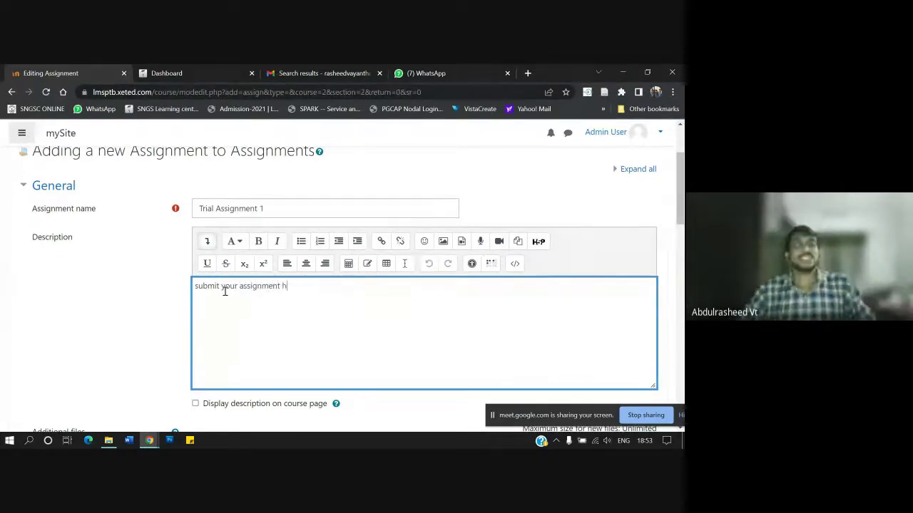
{"action": "type", "text": "ere"}
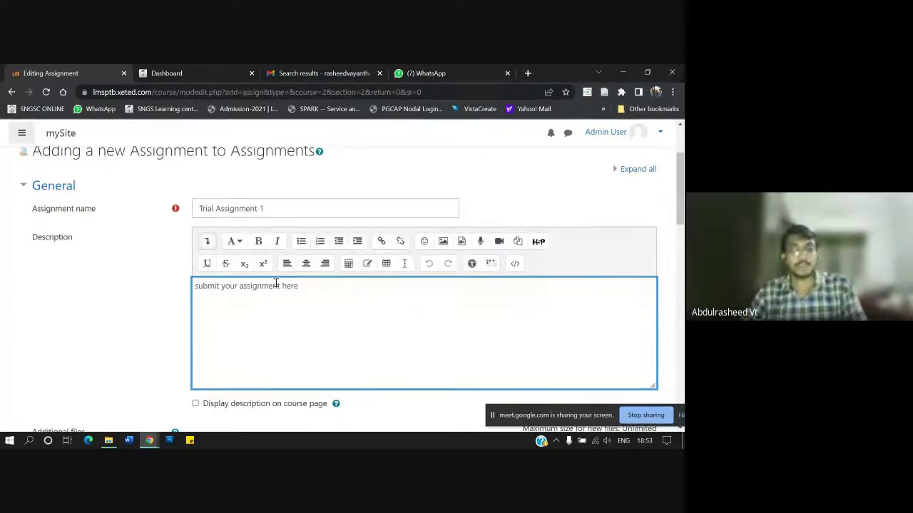
- Make the description text bold
{"action": "left_click_drag", "start_coordinate": [299, 286], "coordinate": [194, 286]}
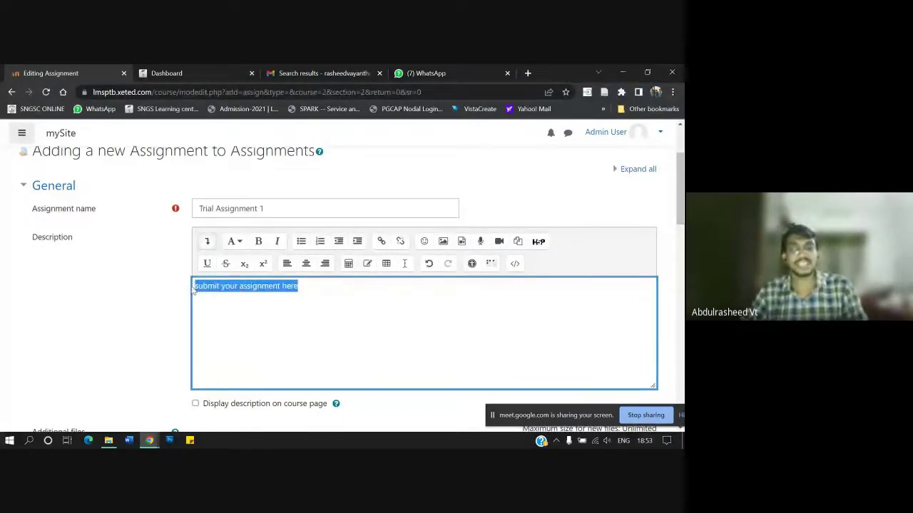
{"action": "key", "text": "ctrl+b"}
{"action": "key", "text": "End"}
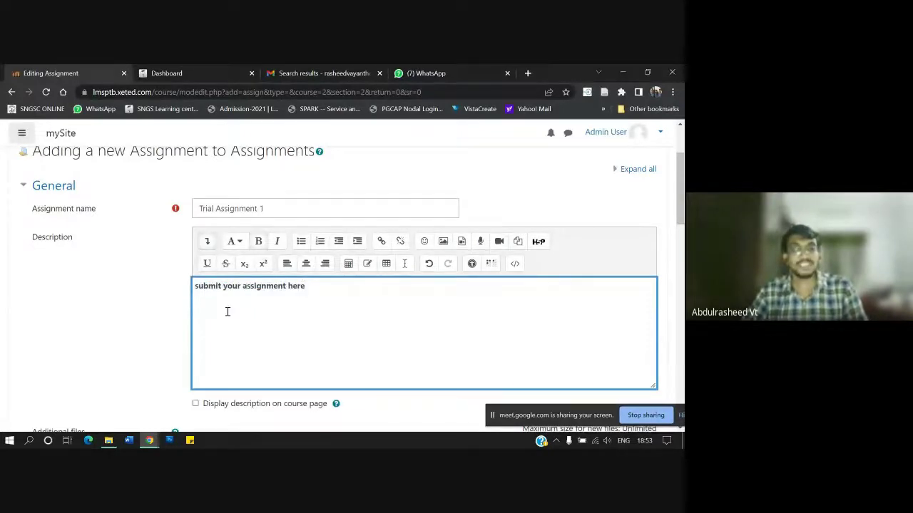
{"action": "scroll", "coordinate": [212, 345], "scroll_direction": "down", "scroll_amount": 1}
- Tick 'Display description on course page' and move down to Additional files
{"action": "left_click", "coordinate": [196, 350]}
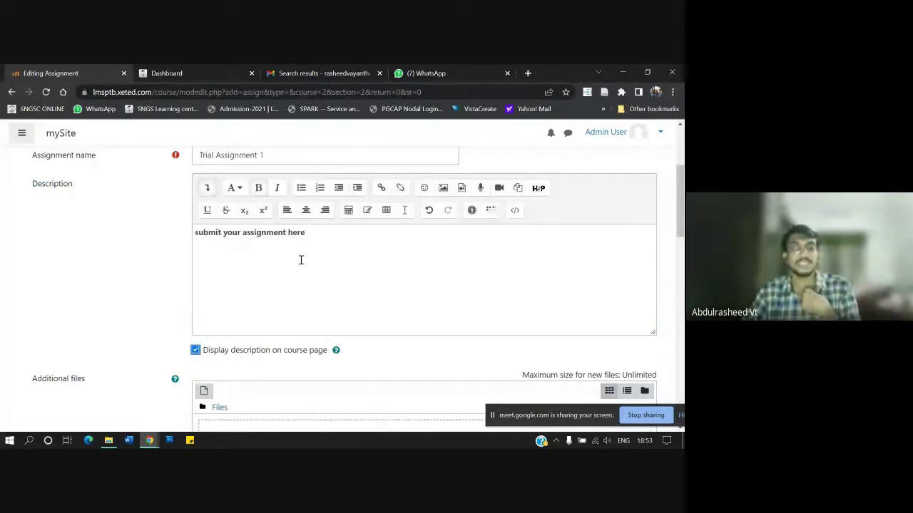
{"action": "left_click_drag", "start_coordinate": [195, 232], "coordinate": [324, 242]}
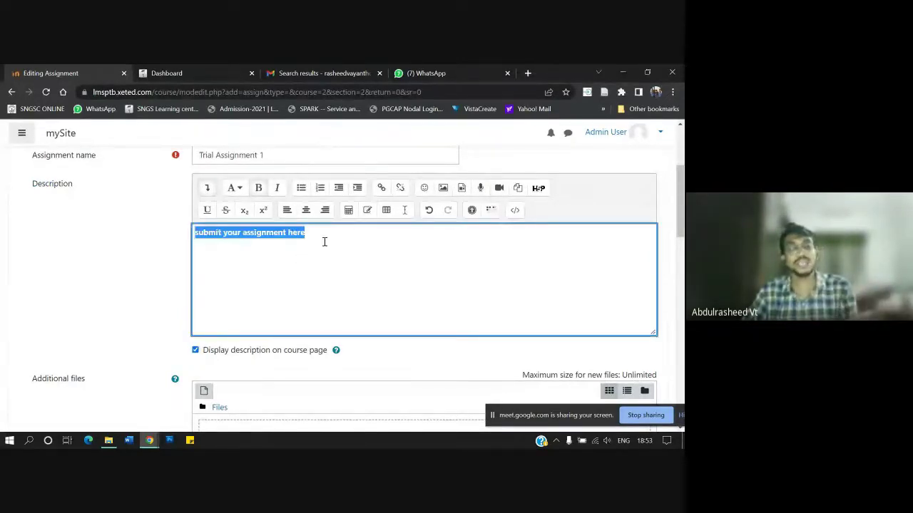
{"action": "left_click", "coordinate": [308, 271]}
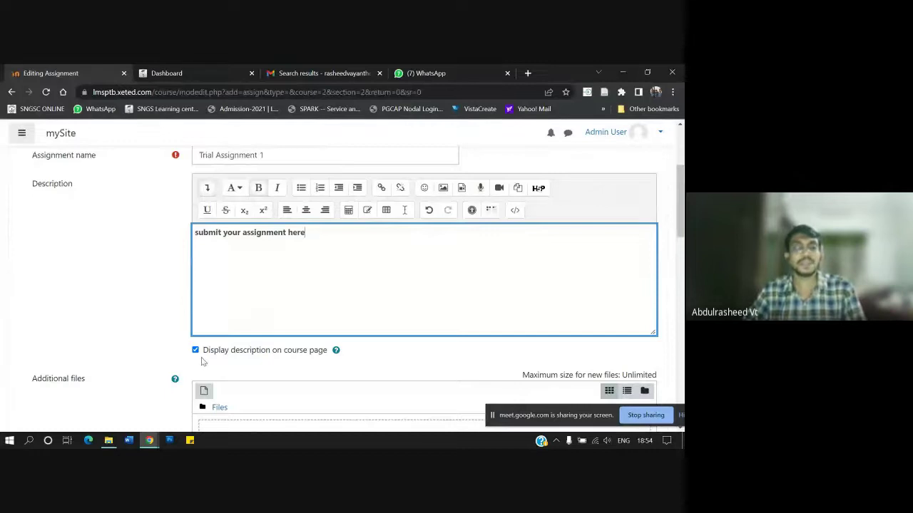
{"action": "scroll", "coordinate": [261, 249], "scroll_direction": "down", "scroll_amount": 1}
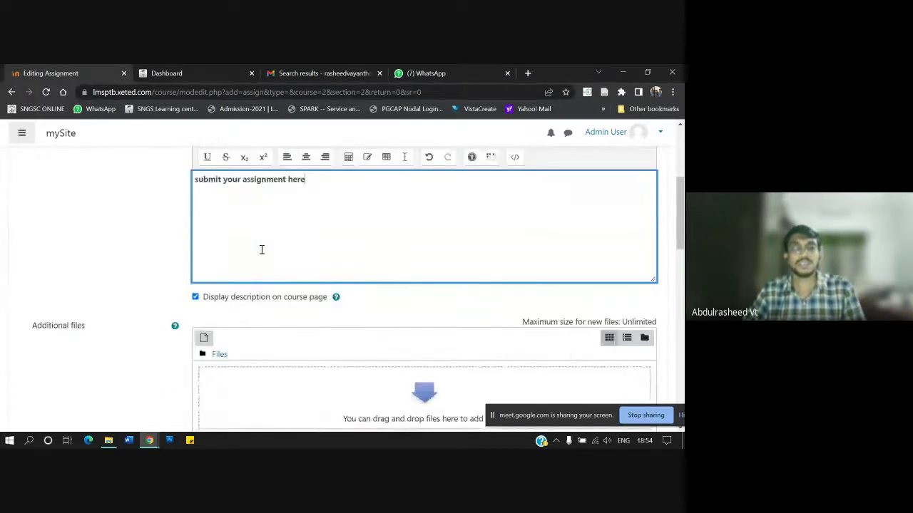
{"action": "scroll", "coordinate": [261, 249], "scroll_direction": "up", "scroll_amount": 2}
{"action": "scroll", "coordinate": [261, 249], "scroll_direction": "down", "scroll_amount": 1}
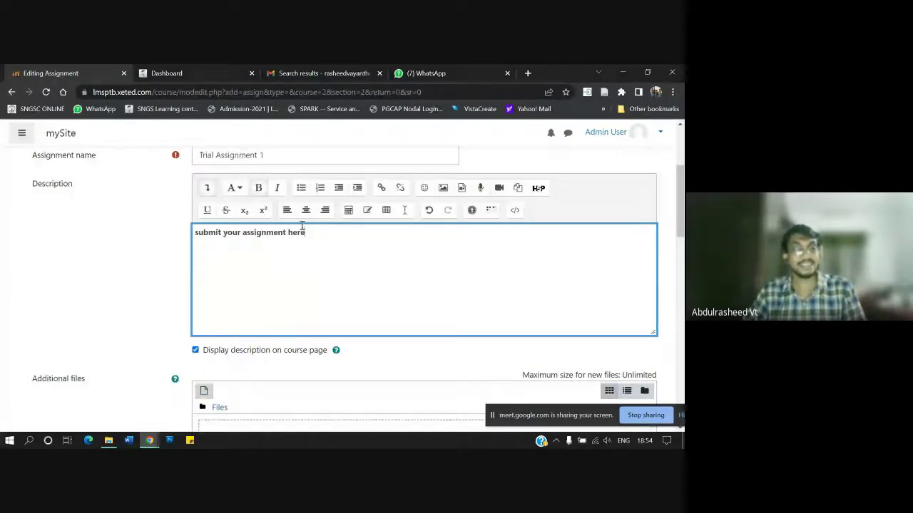
{"action": "scroll", "coordinate": [232, 258], "scroll_direction": "down", "scroll_amount": 2}
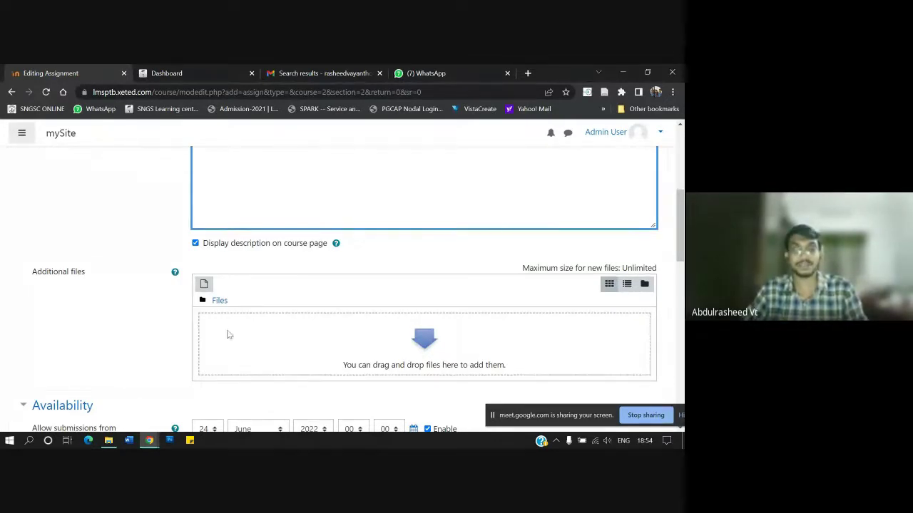
{"action": "scroll", "coordinate": [298, 343], "scroll_direction": "up", "scroll_amount": 1}
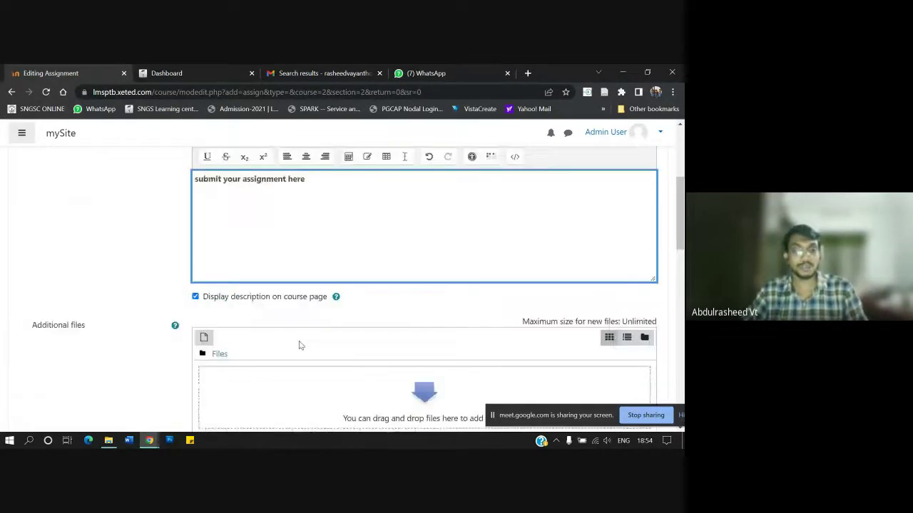
{"action": "scroll", "coordinate": [298, 342], "scroll_direction": "down", "scroll_amount": 1}
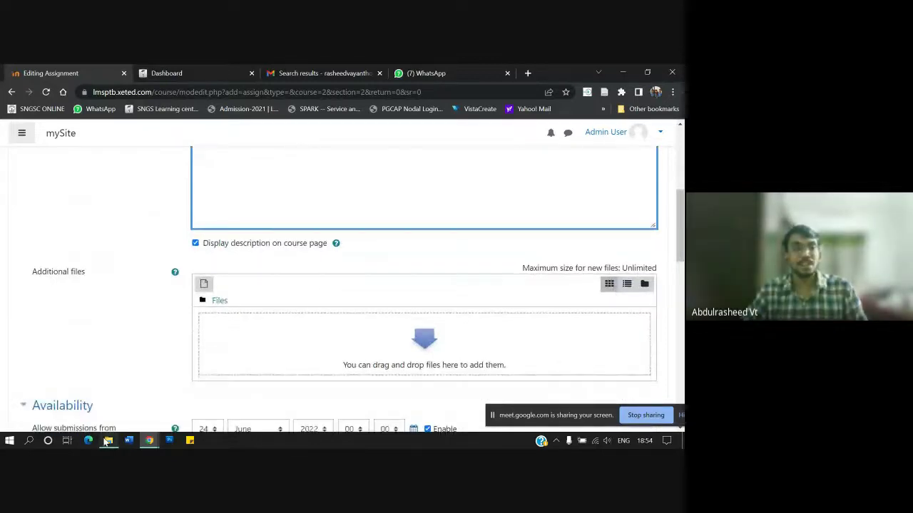
- Attach 'instructions on Assign topics.xls' to Additional files by dragging it from Explorer
{"action": "left_click", "coordinate": [108, 440]}
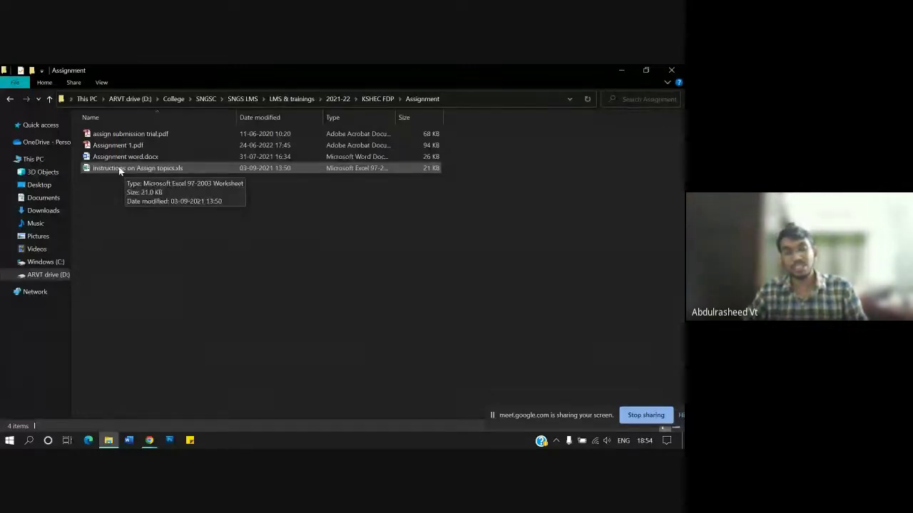
{"action": "left_click_drag", "start_coordinate": [119, 169], "coordinate": [278, 346]}
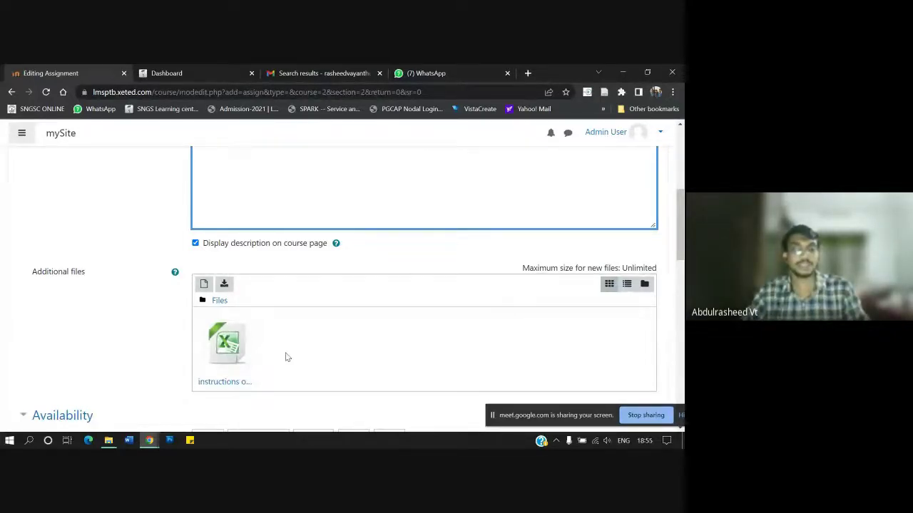
{"action": "left_click", "coordinate": [107, 440]}
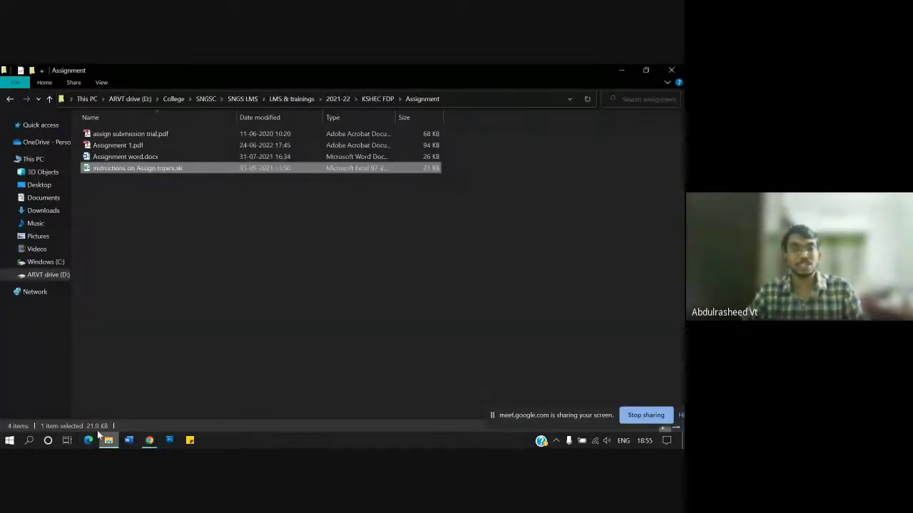
- Review the seminar topic list in 'instructions on Assign topics.xls' in Excel
{"action": "double_click", "coordinate": [110, 169]}
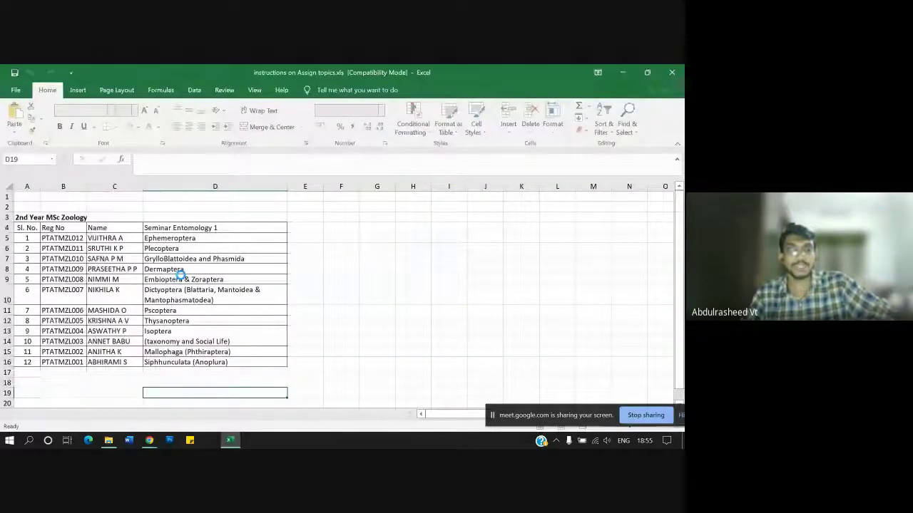
{"action": "left_click_drag", "start_coordinate": [87, 226], "coordinate": [125, 350]}
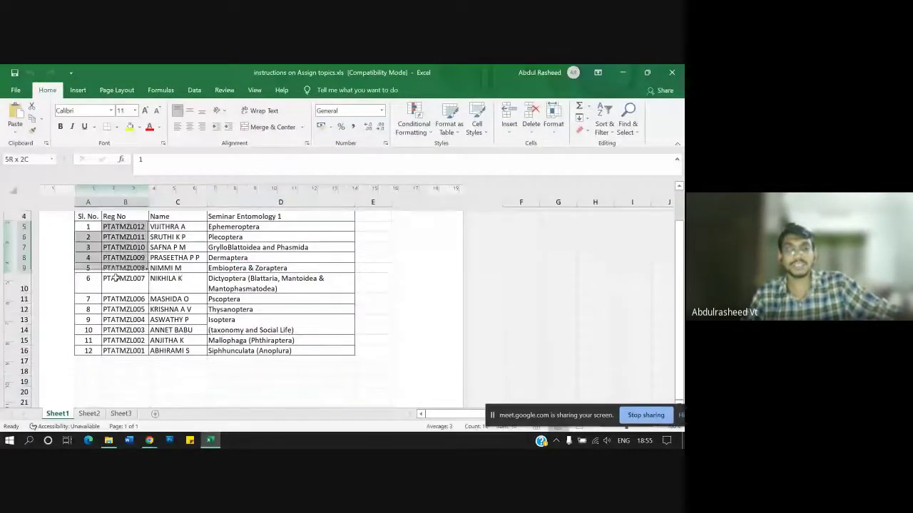
{"action": "scroll", "coordinate": [245, 268], "scroll_direction": "up", "scroll_amount": 2}
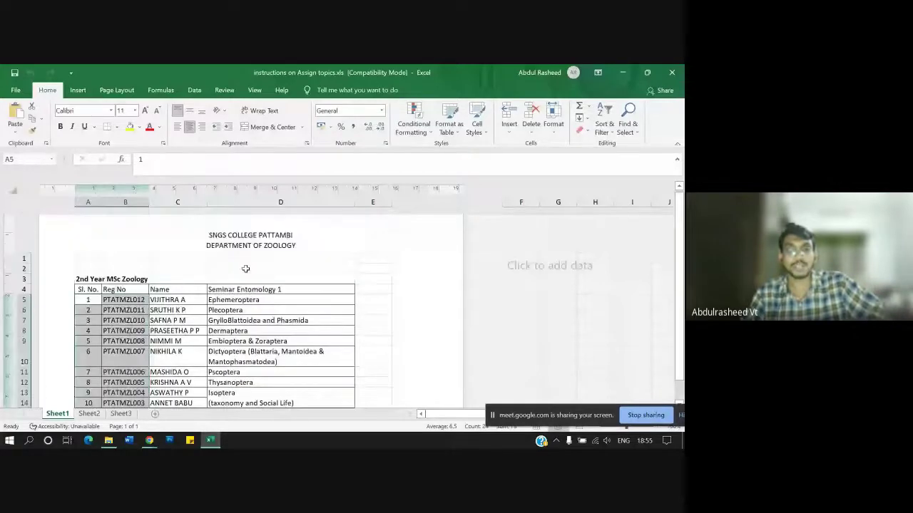
{"action": "scroll", "coordinate": [234, 301], "scroll_direction": "down", "scroll_amount": 2}
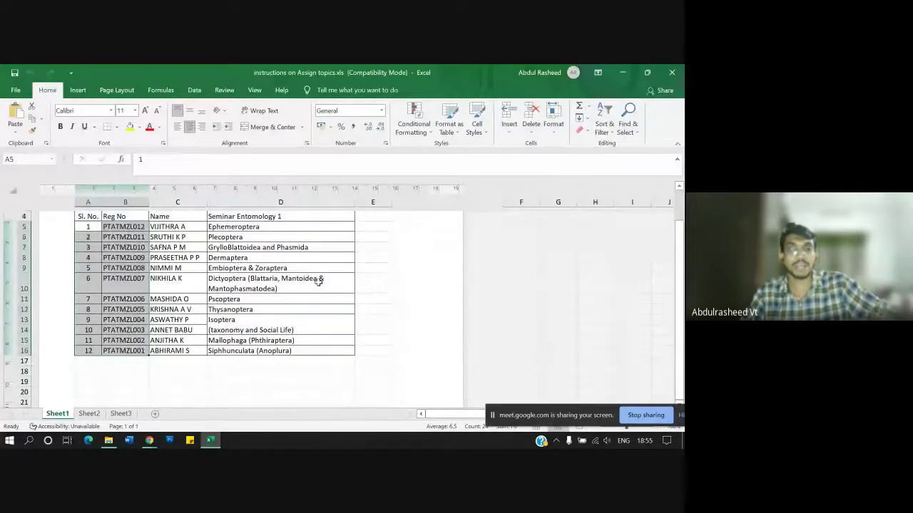
{"action": "scroll", "coordinate": [319, 280], "scroll_direction": "up", "scroll_amount": 2}
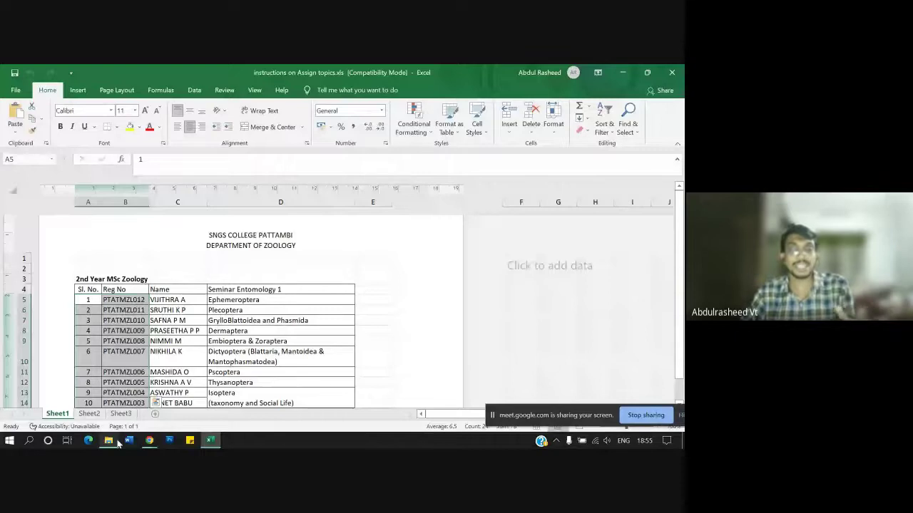
{"action": "key", "text": "alt+Tab"}
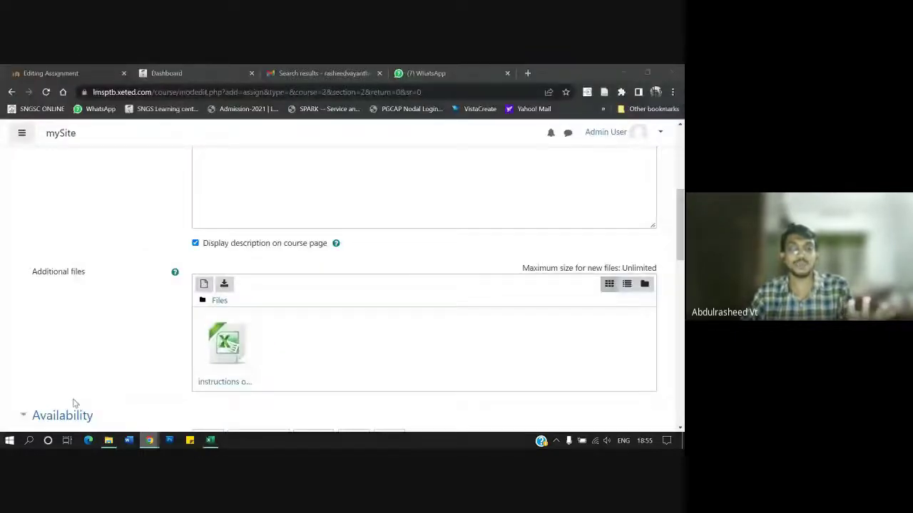
- Append '. For your assigned topic see attachment' to the description
{"action": "scroll", "coordinate": [318, 340], "scroll_direction": "up", "scroll_amount": 3}
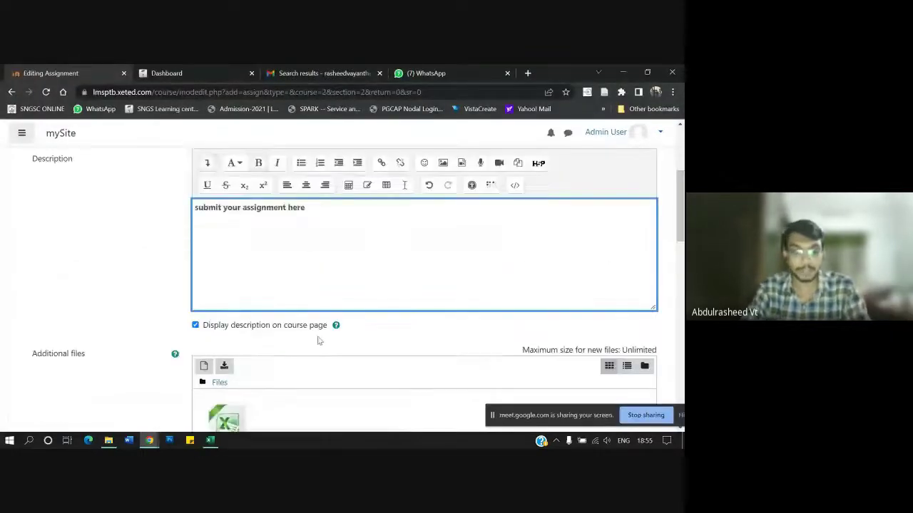
{"action": "type", "text": "."}
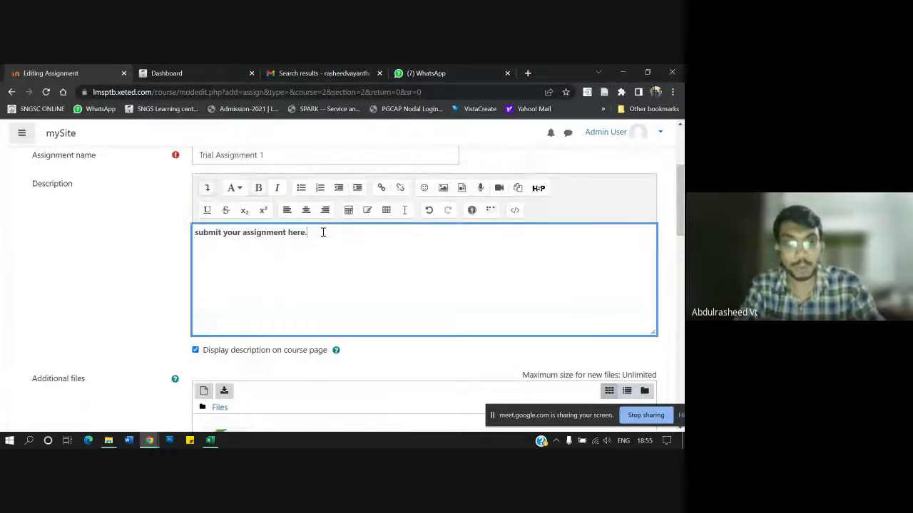
{"action": "type", "text": " For"}
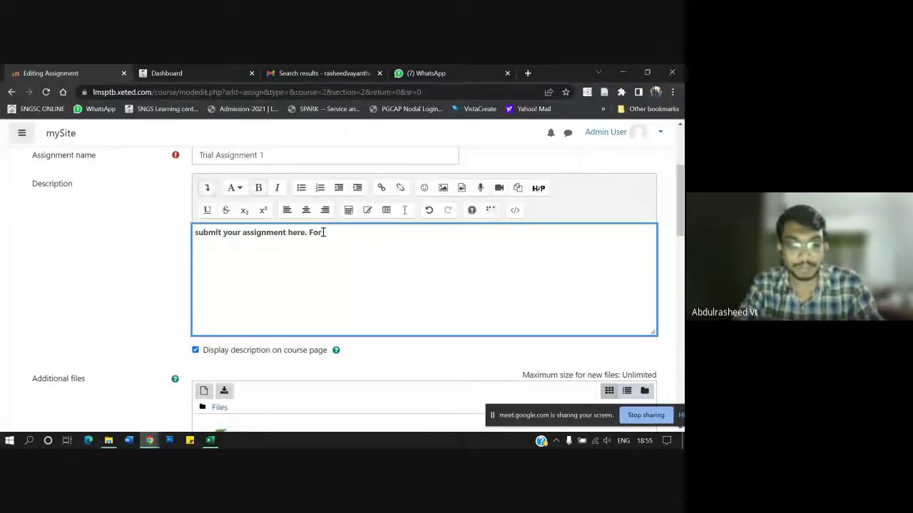
{"action": "type", "text": " your ass"}
{"action": "type", "text": "igned"}
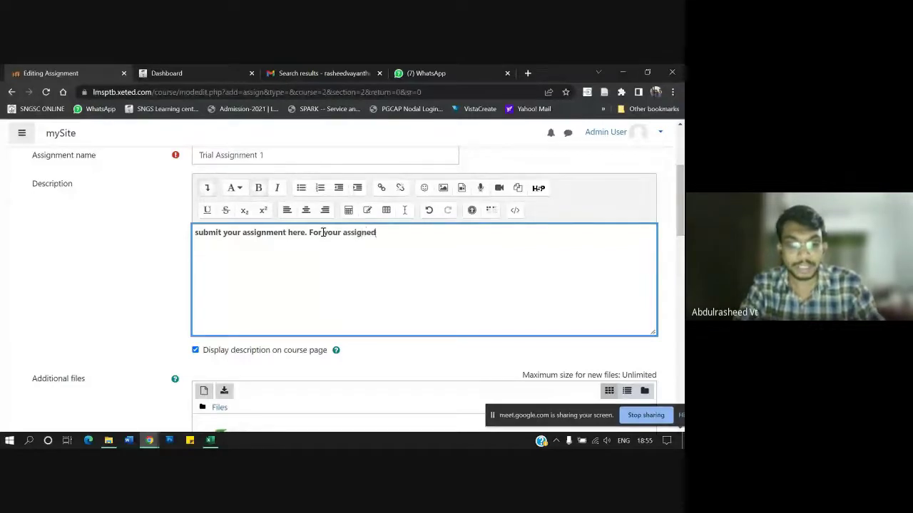
{"action": "type", "text": " topic se"}
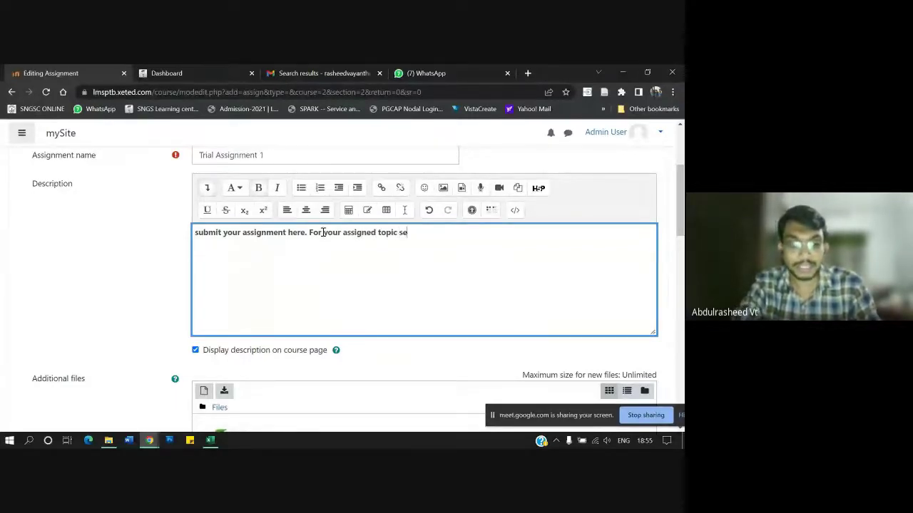
{"action": "type", "text": "e att"}
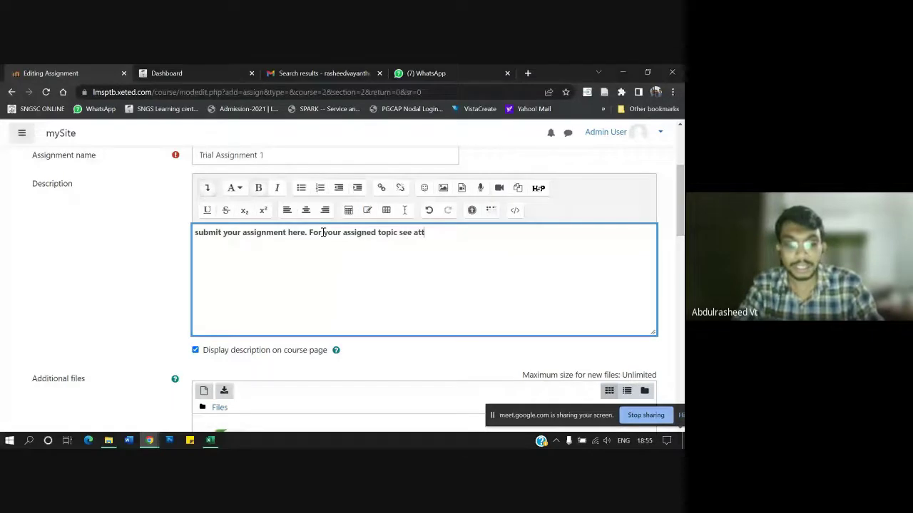
{"action": "type", "text": "achm"}
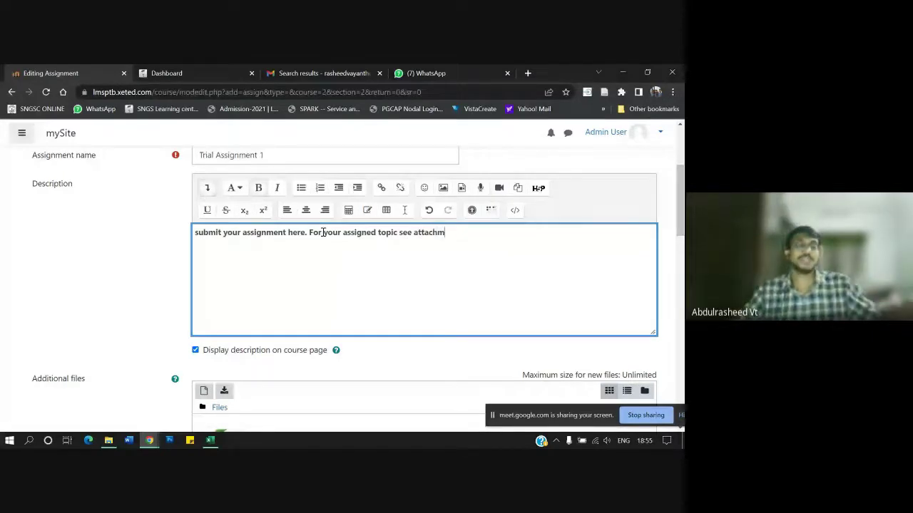
{"action": "type", "text": "ent"}
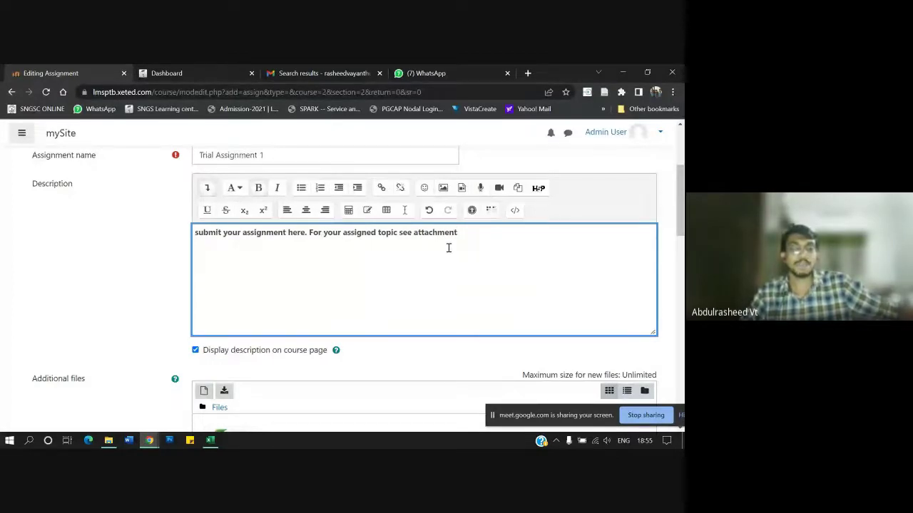
{"action": "scroll", "coordinate": [267, 354], "scroll_direction": "down", "scroll_amount": 3}
{"action": "scroll", "coordinate": [342, 261], "scroll_direction": "down", "scroll_amount": 3}
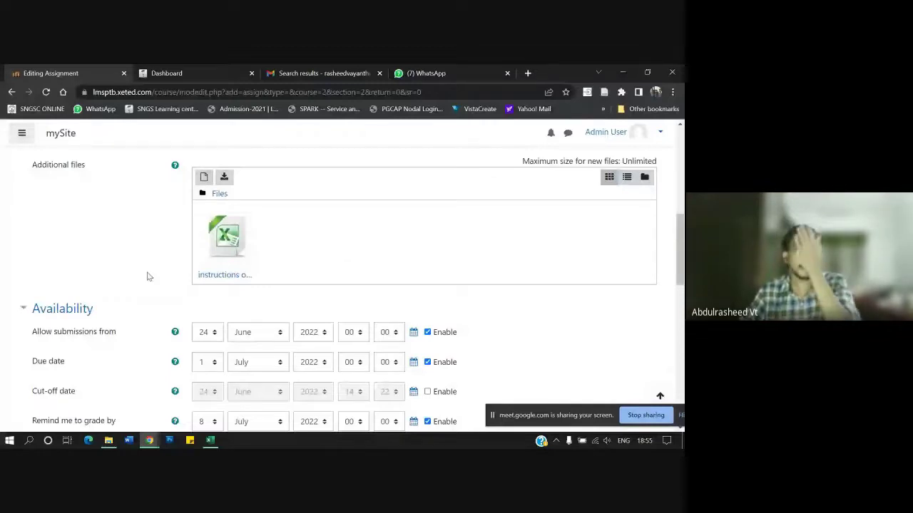
- Set the due date time to 23:59 on 1 July 2022
{"action": "scroll", "coordinate": [6, 258], "scroll_direction": "down", "scroll_amount": 1}
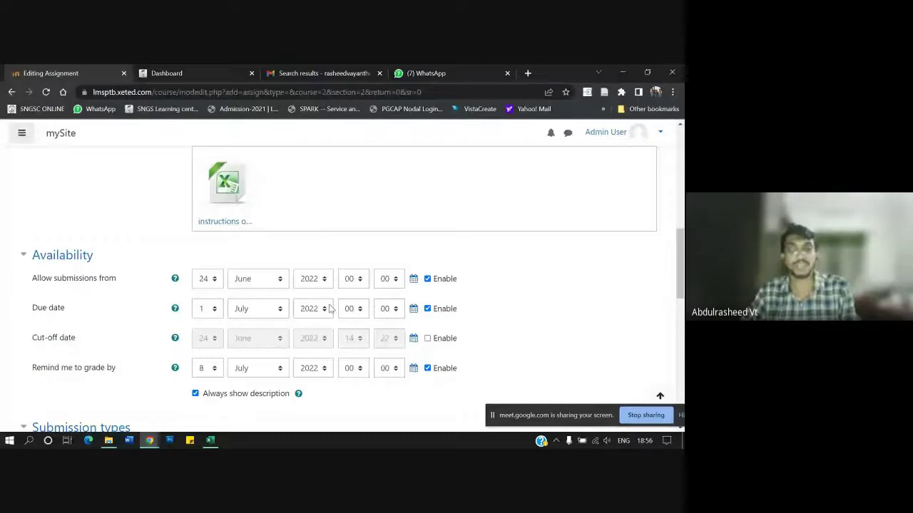
{"action": "left_click", "coordinate": [353, 308]}
{"action": "scroll", "coordinate": [364, 269], "scroll_direction": "down", "scroll_amount": 1}
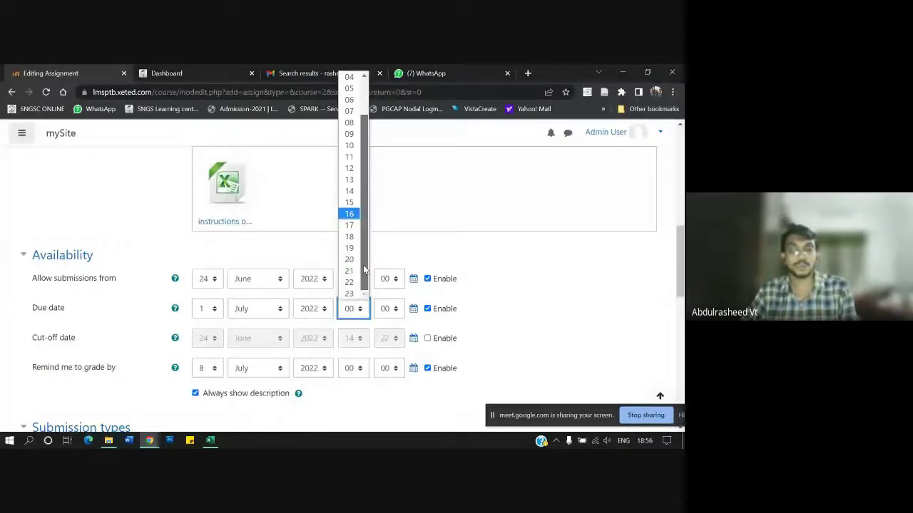
{"action": "left_click", "coordinate": [349, 293]}
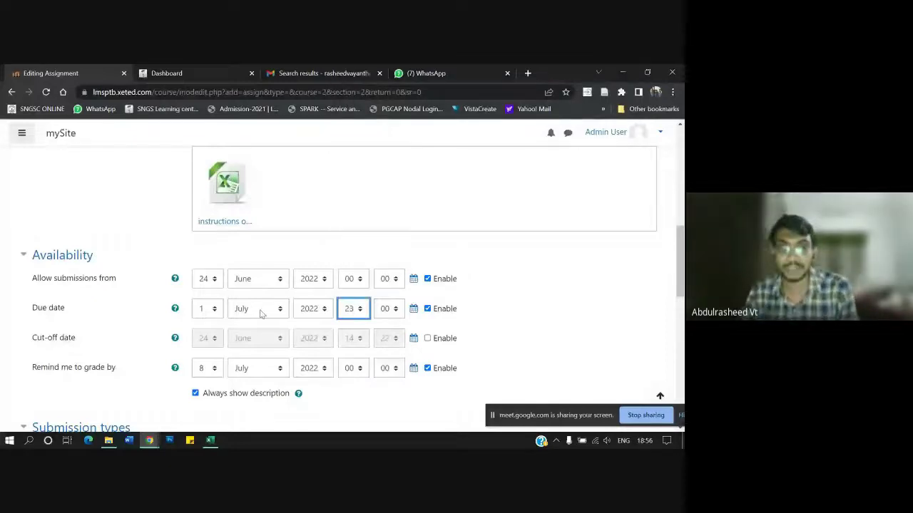
{"action": "left_click", "coordinate": [389, 309]}
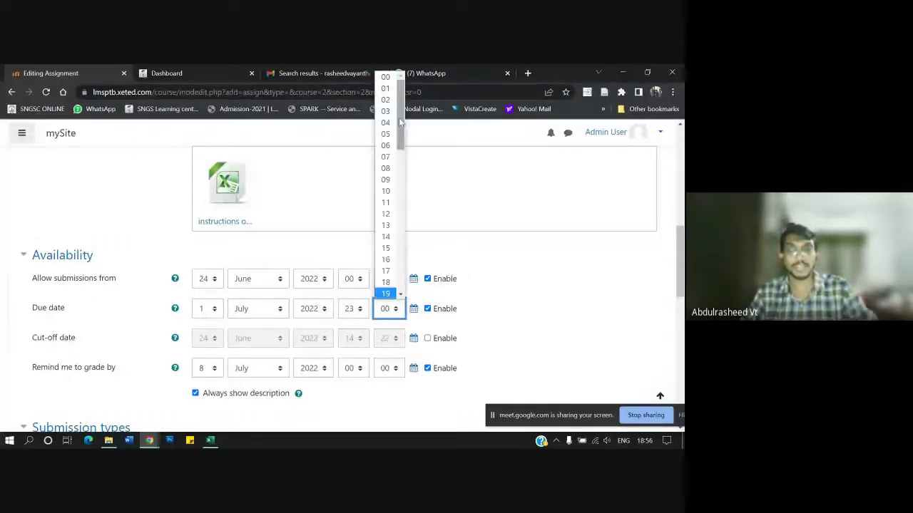
{"action": "left_click_drag", "start_coordinate": [400, 122], "coordinate": [390, 300]}
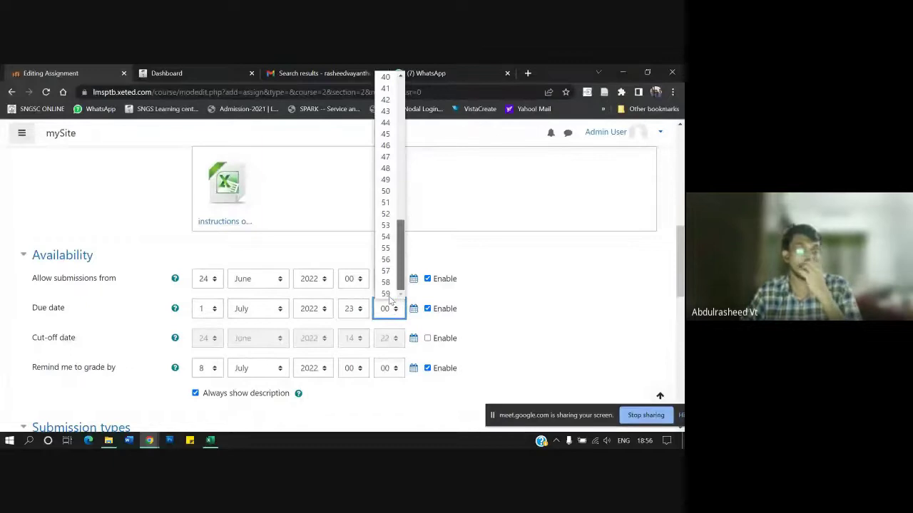
{"action": "left_click", "coordinate": [387, 294]}
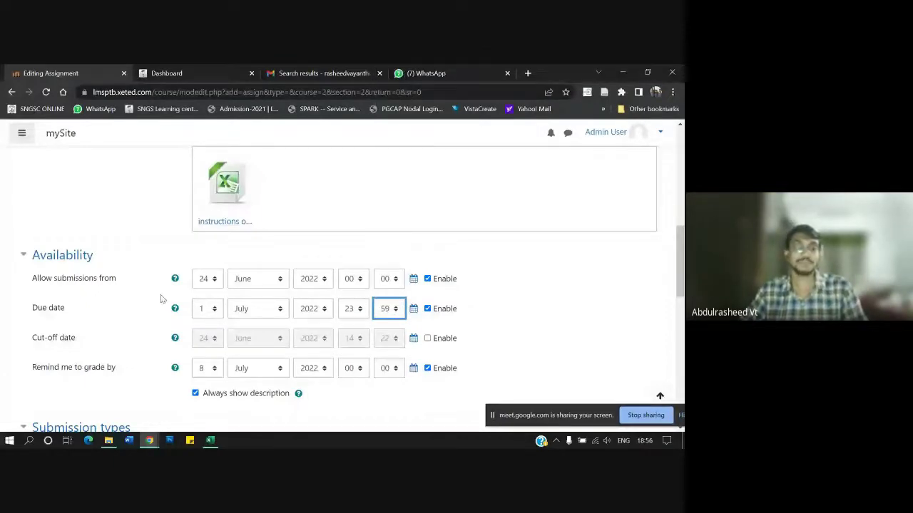
- Look back over the form and select most of the description text
{"action": "scroll", "coordinate": [93, 291], "scroll_direction": "down", "scroll_amount": 1}
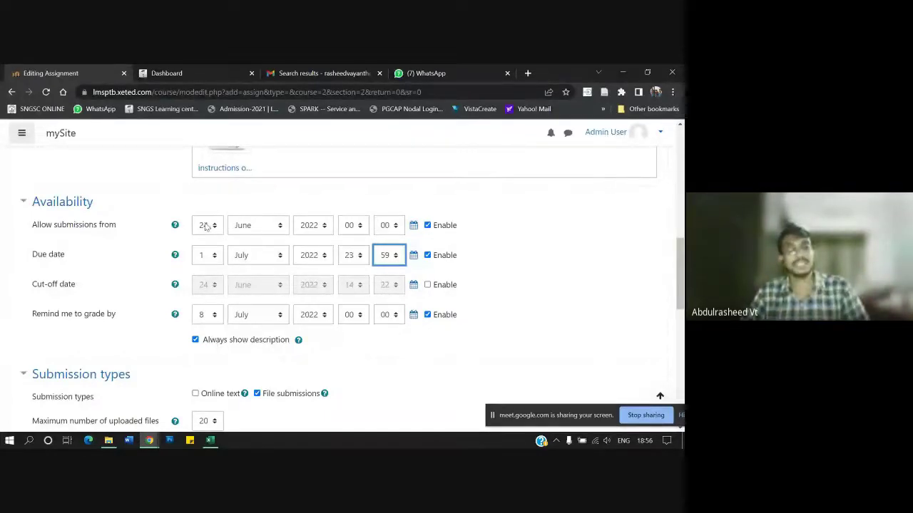
{"action": "scroll", "coordinate": [171, 256], "scroll_direction": "up", "scroll_amount": 1}
{"action": "scroll", "coordinate": [266, 285], "scroll_direction": "up", "scroll_amount": 5}
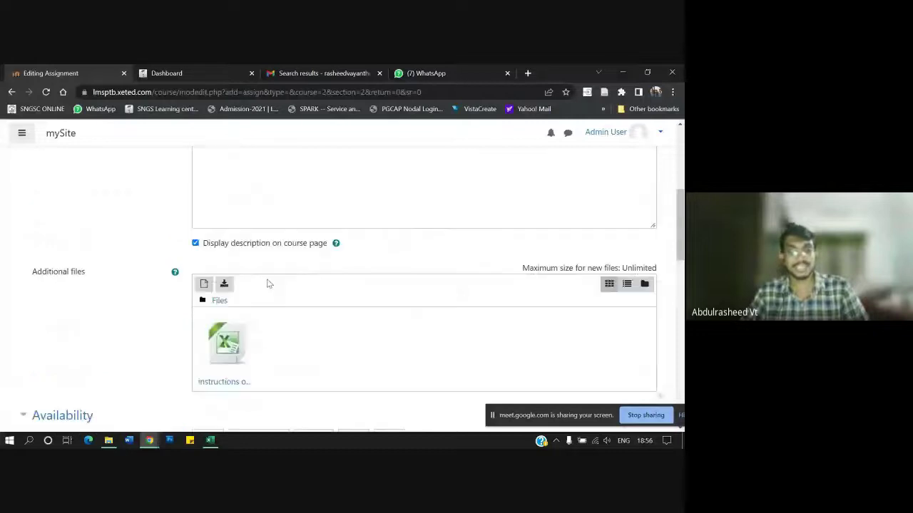
{"action": "scroll", "coordinate": [264, 268], "scroll_direction": "down", "scroll_amount": 3}
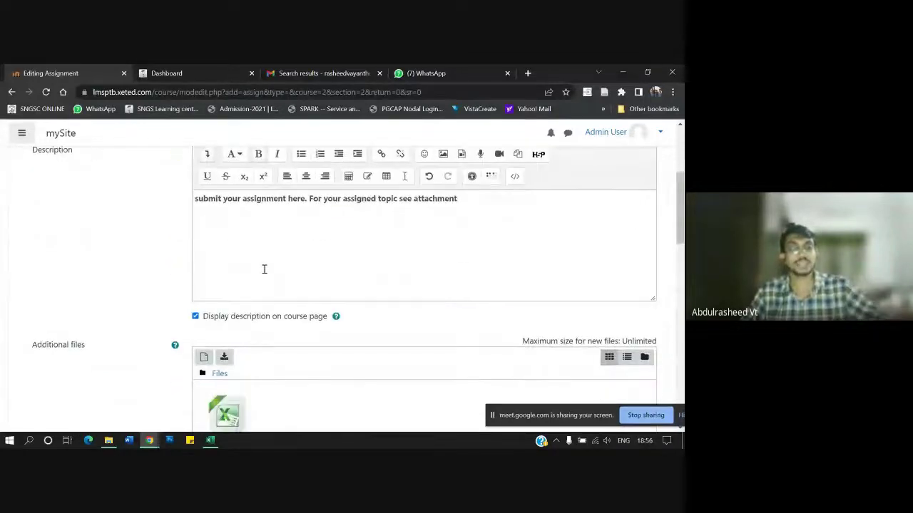
{"action": "scroll", "coordinate": [214, 306], "scroll_direction": "down", "scroll_amount": 2}
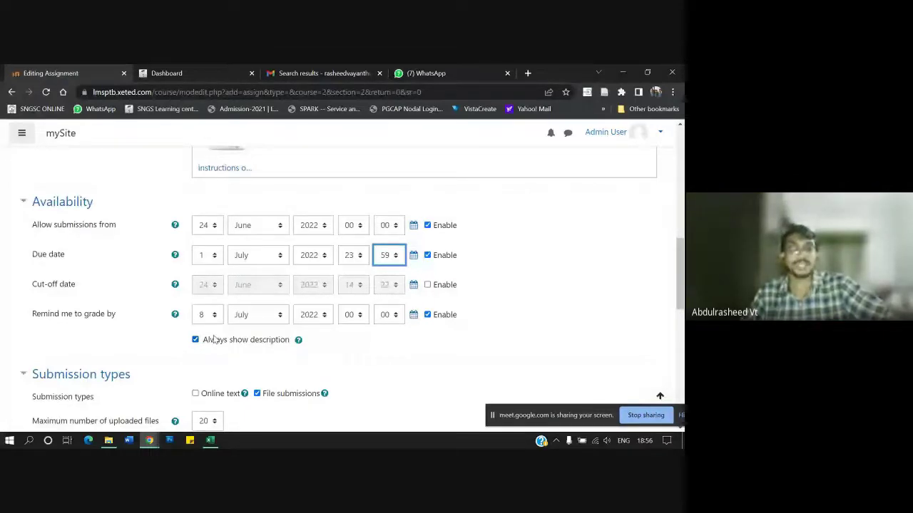
{"action": "scroll", "coordinate": [214, 340], "scroll_direction": "up", "scroll_amount": 5}
{"action": "scroll", "coordinate": [216, 240], "scroll_direction": "up", "scroll_amount": 2}
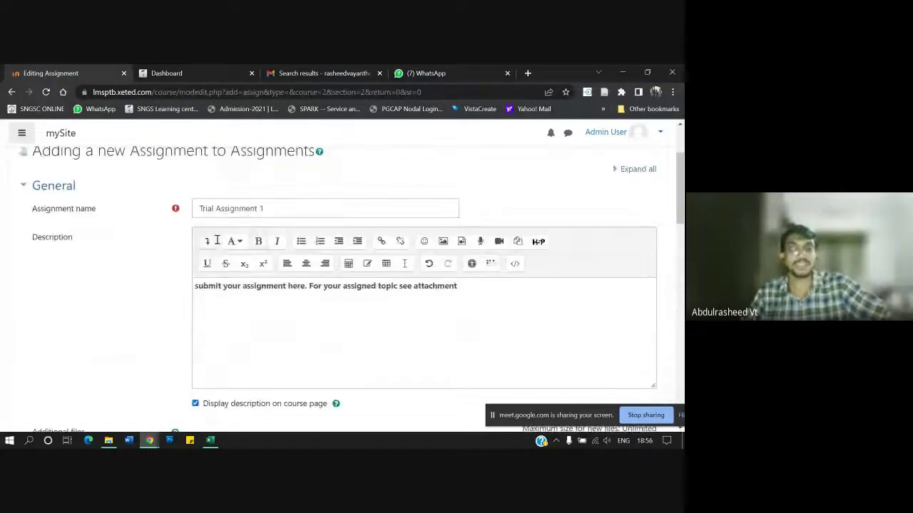
{"action": "scroll", "coordinate": [245, 263], "scroll_direction": "down", "scroll_amount": 2}
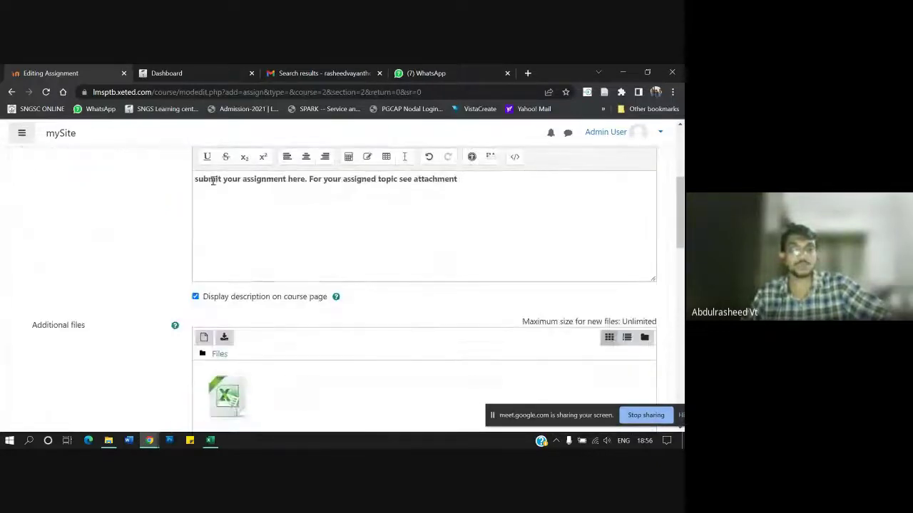
{"action": "left_click_drag", "start_coordinate": [216, 179], "coordinate": [328, 216]}
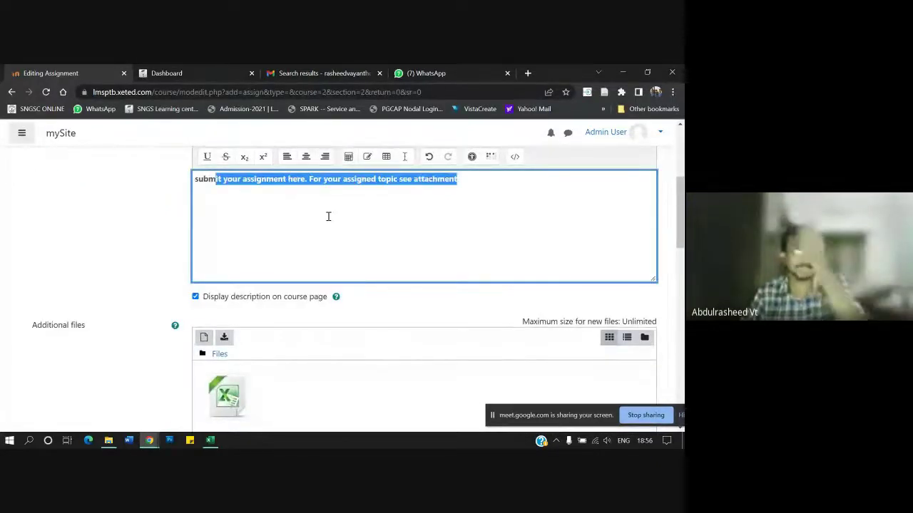
{"action": "scroll", "coordinate": [177, 271], "scroll_direction": "down", "scroll_amount": 3}
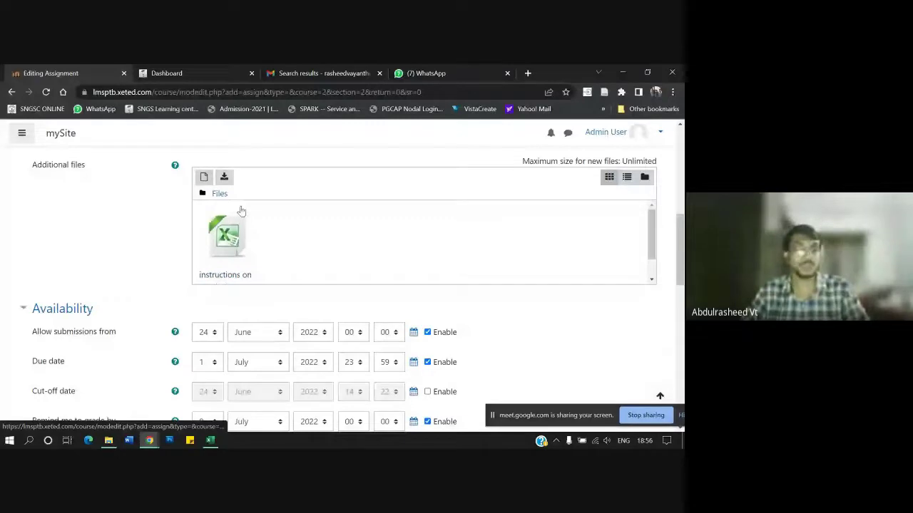
{"action": "scroll", "coordinate": [140, 326], "scroll_direction": "down", "scroll_amount": 1}
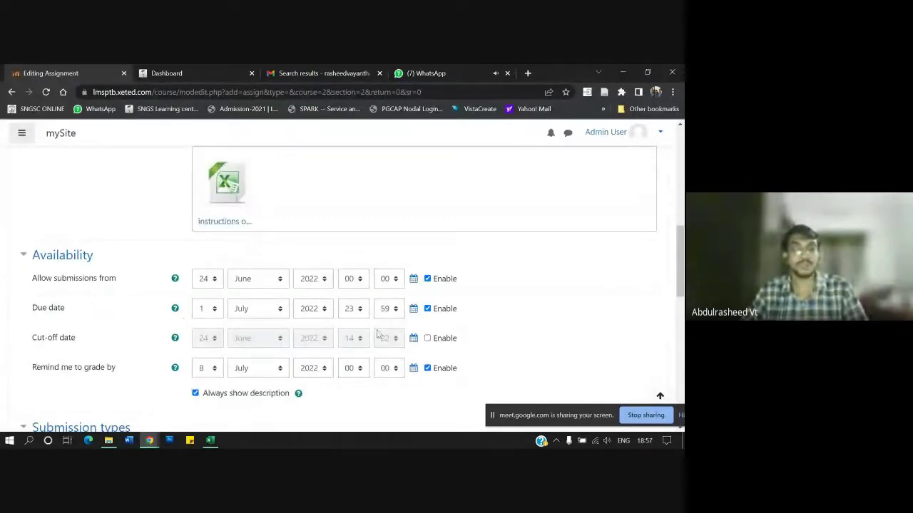
{"action": "scroll", "coordinate": [383, 314], "scroll_direction": "down", "scroll_amount": 2}
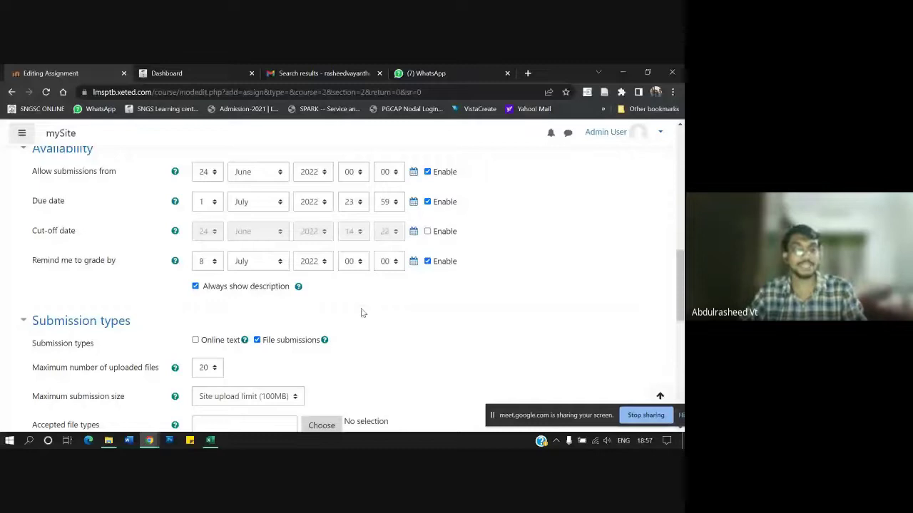
{"action": "left_click", "coordinate": [203, 342]}
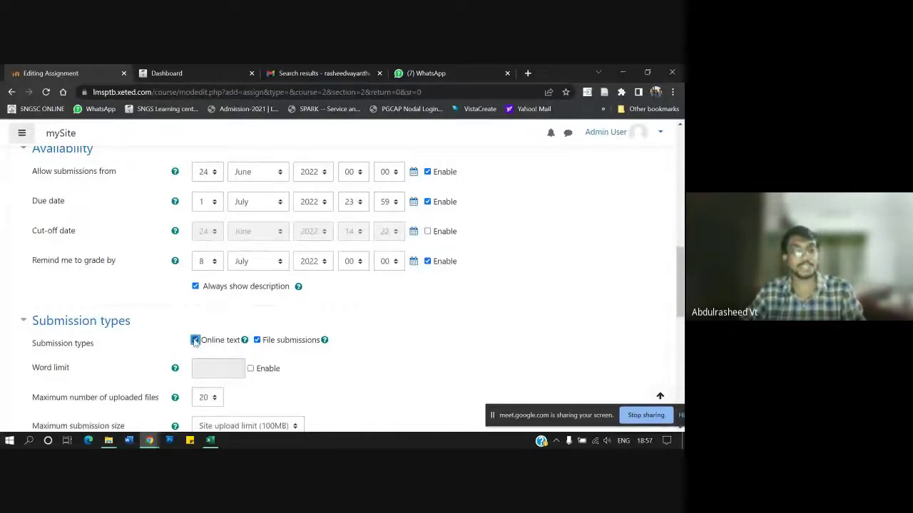
{"action": "left_click", "coordinate": [195, 340]}
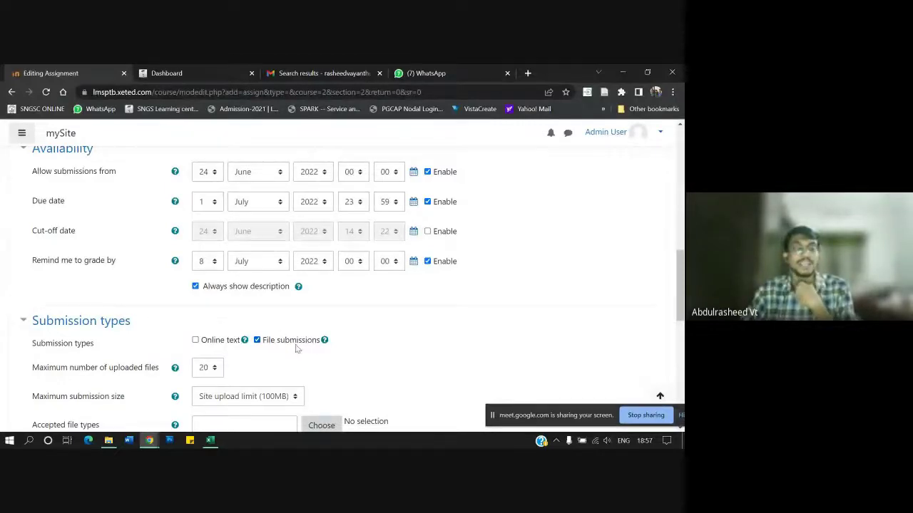
{"action": "scroll", "coordinate": [297, 355], "scroll_direction": "down", "scroll_amount": 1}
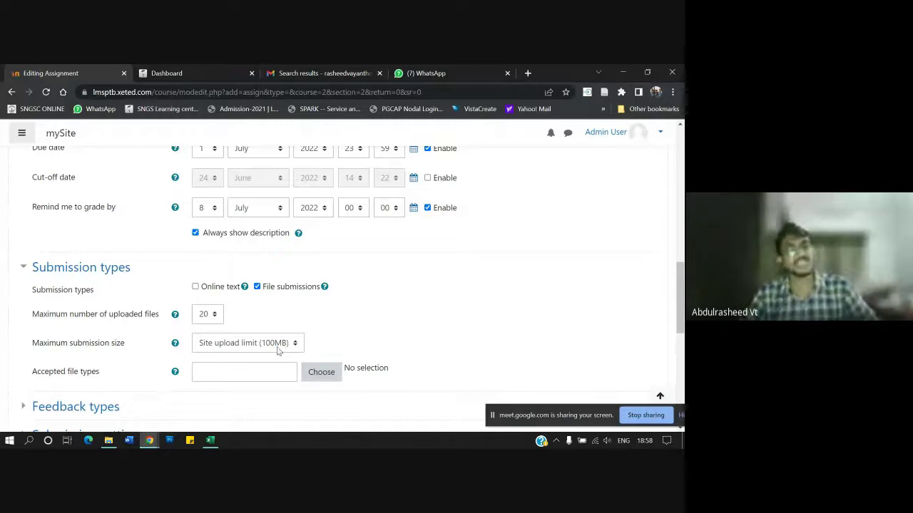
- Set Maximum submission size to 5MB and Maximum number of uploaded files to 2
{"action": "left_click", "coordinate": [278, 346]}
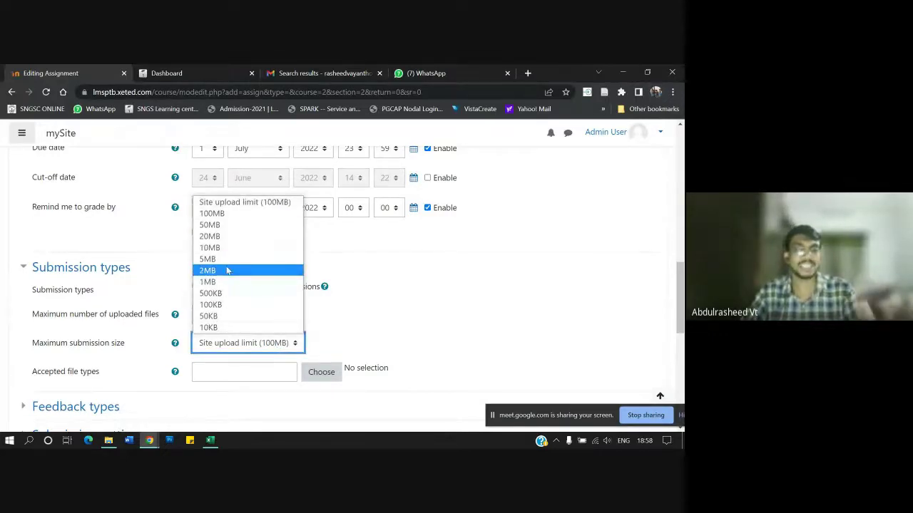
{"action": "left_click", "coordinate": [226, 260]}
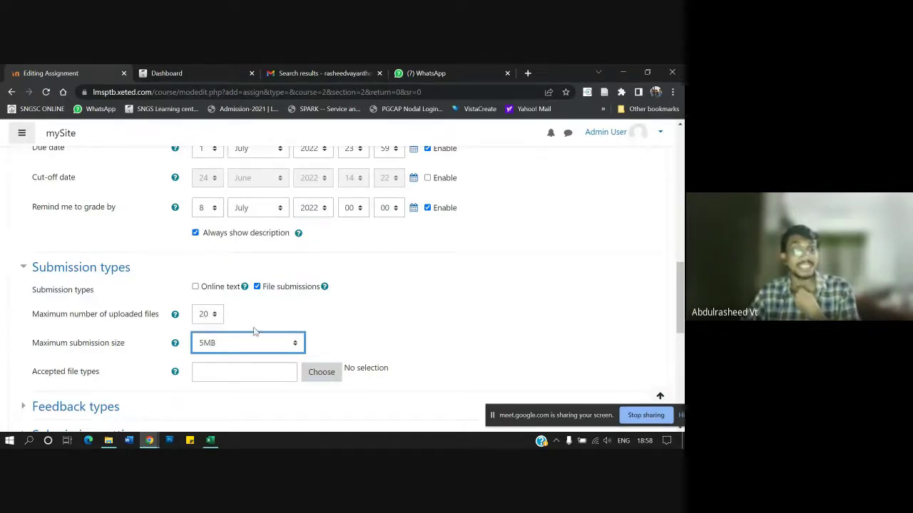
{"action": "left_click", "coordinate": [210, 319]}
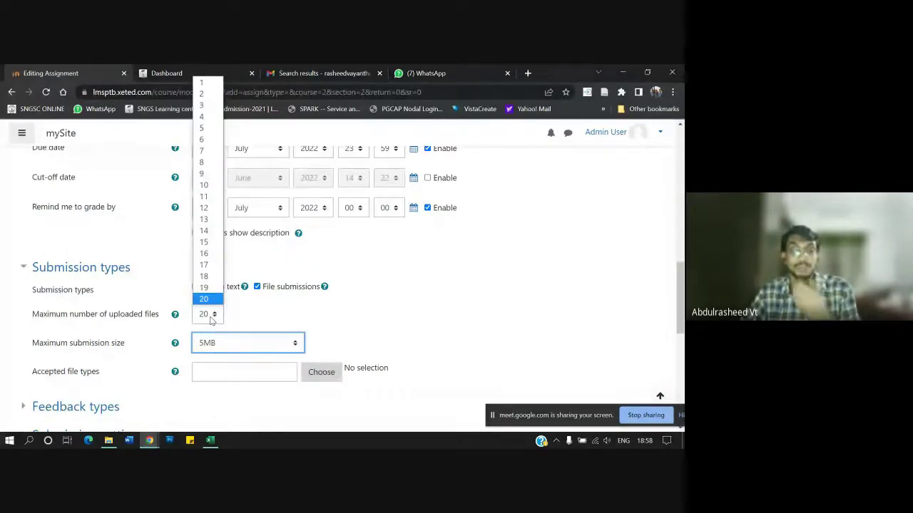
{"action": "left_click", "coordinate": [201, 95]}
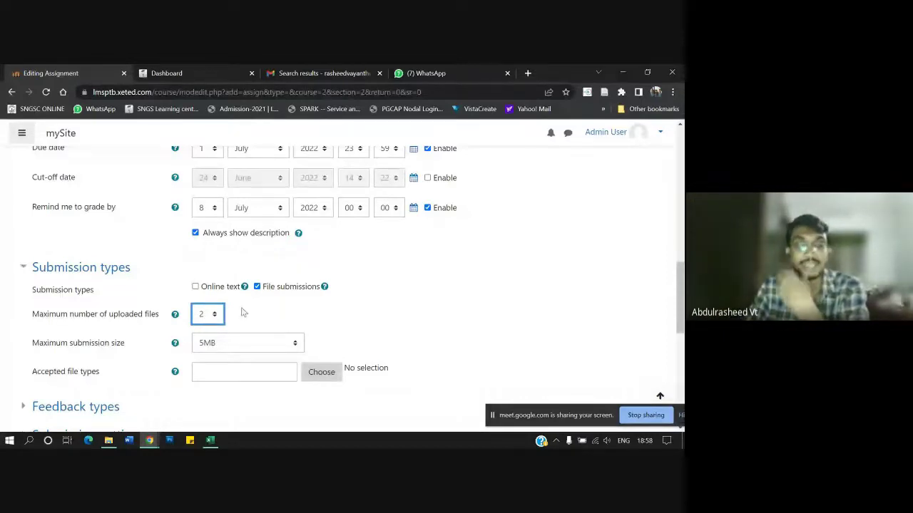
{"action": "scroll", "coordinate": [242, 312], "scroll_direction": "down", "scroll_amount": 1}
{"action": "scroll", "coordinate": [242, 312], "scroll_direction": "down", "scroll_amount": 1}
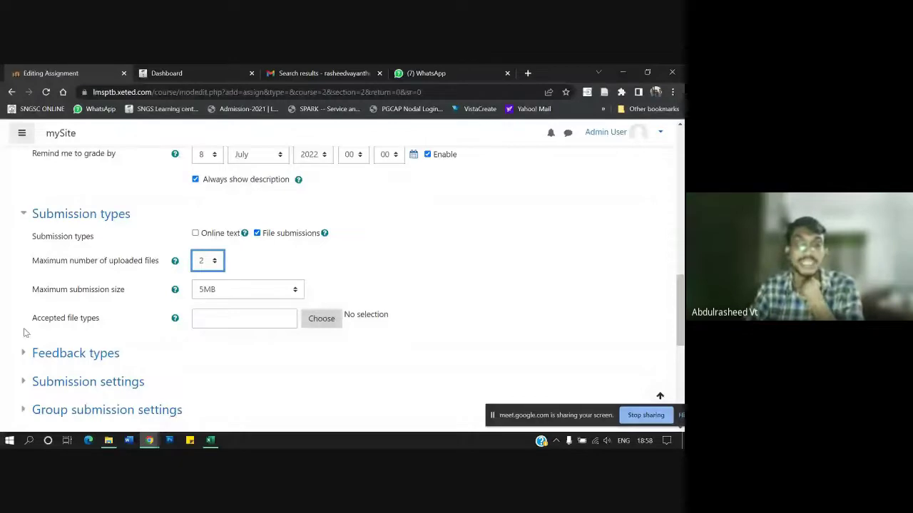
- In the Accepted file types picker, tick PDF document and Word .doc document, then save the selection
{"action": "left_click", "coordinate": [327, 325]}
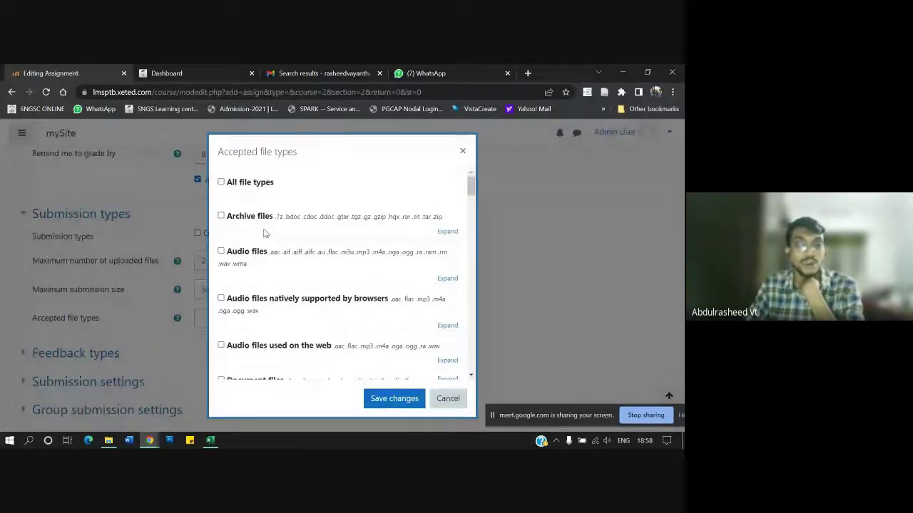
{"action": "scroll", "coordinate": [255, 274], "scroll_direction": "down", "scroll_amount": 3}
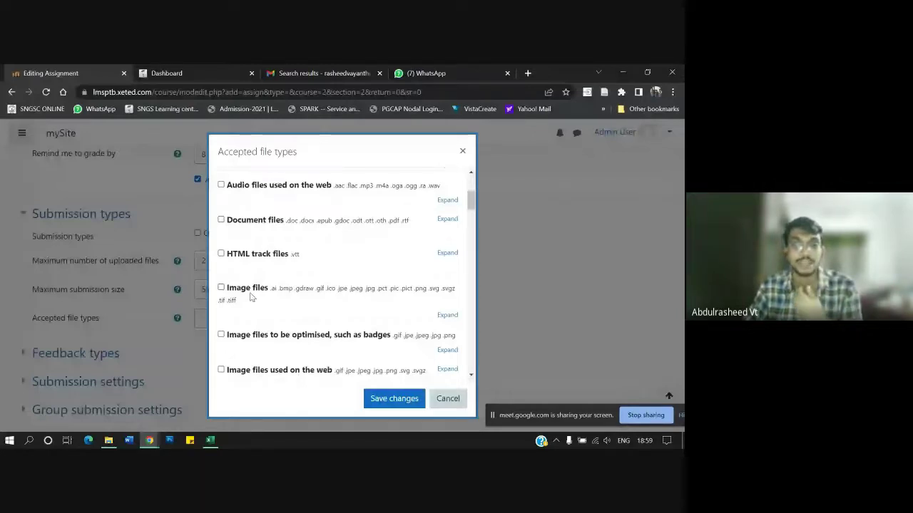
{"action": "scroll", "coordinate": [250, 298], "scroll_direction": "down", "scroll_amount": 6}
{"action": "scroll", "coordinate": [268, 336], "scroll_direction": "up", "scroll_amount": 5}
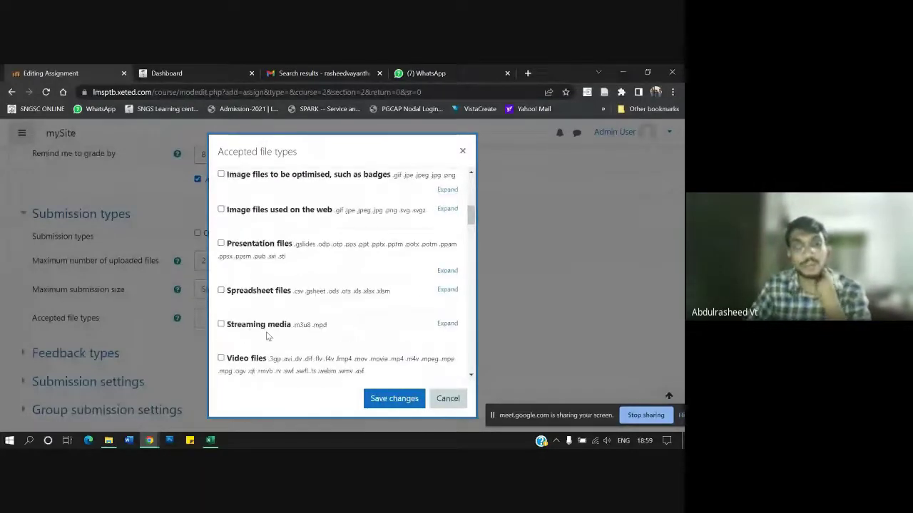
{"action": "scroll", "coordinate": [267, 336], "scroll_direction": "up", "scroll_amount": 1}
{"action": "scroll", "coordinate": [268, 335], "scroll_direction": "up", "scroll_amount": 1}
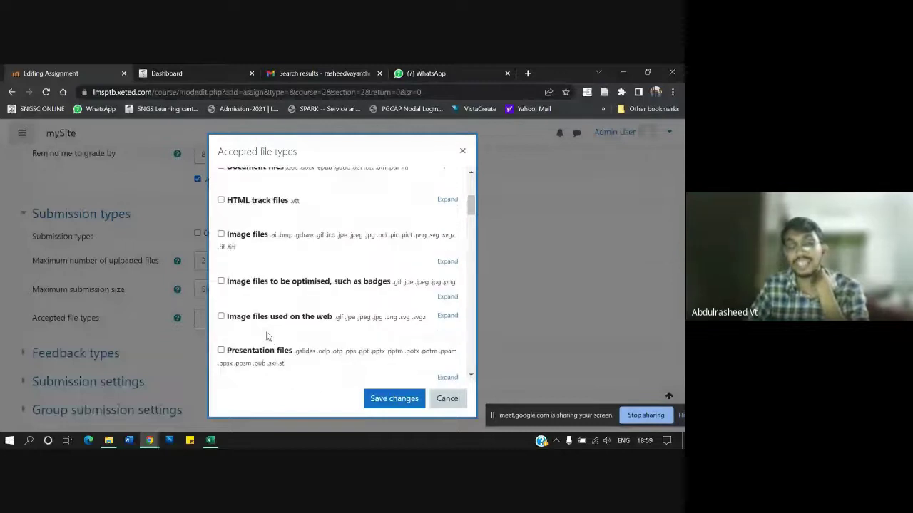
{"action": "scroll", "coordinate": [265, 324], "scroll_direction": "up", "scroll_amount": 2}
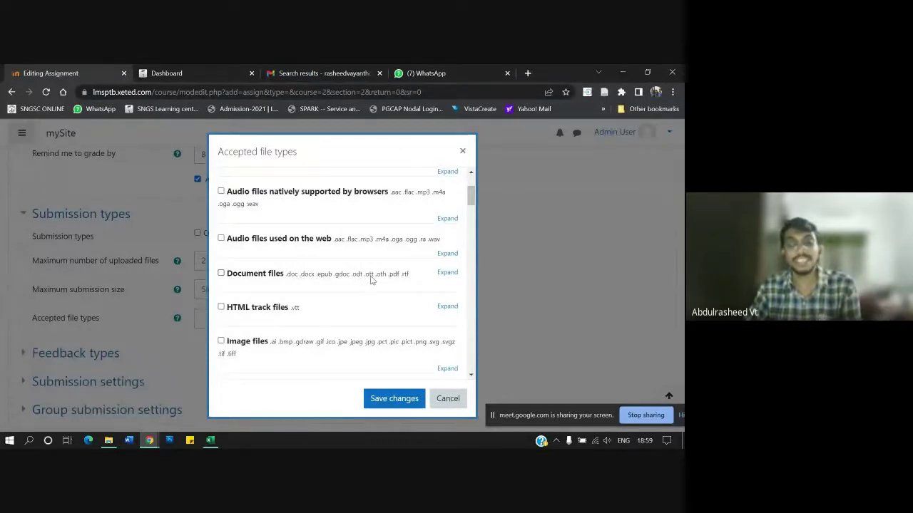
{"action": "left_click", "coordinate": [446, 272]}
{"action": "scroll", "coordinate": [383, 272], "scroll_direction": "down", "scroll_amount": 3}
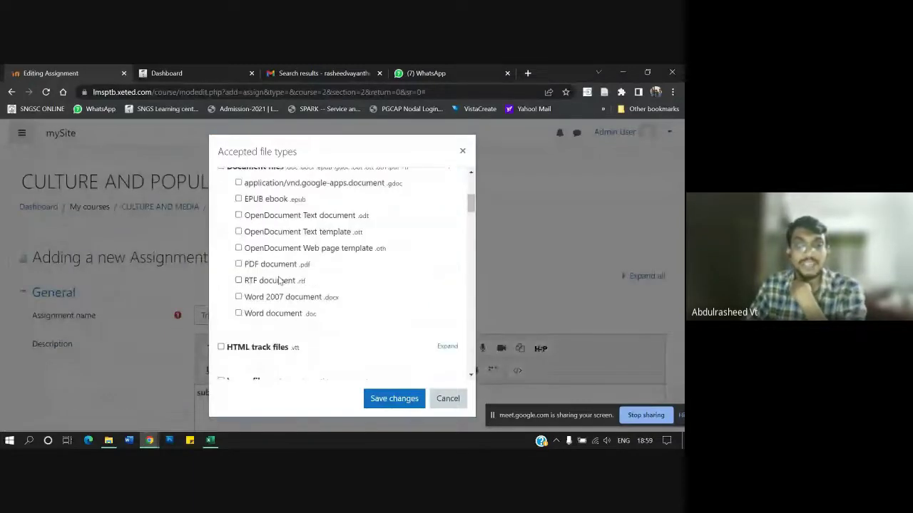
{"action": "left_click", "coordinate": [238, 264]}
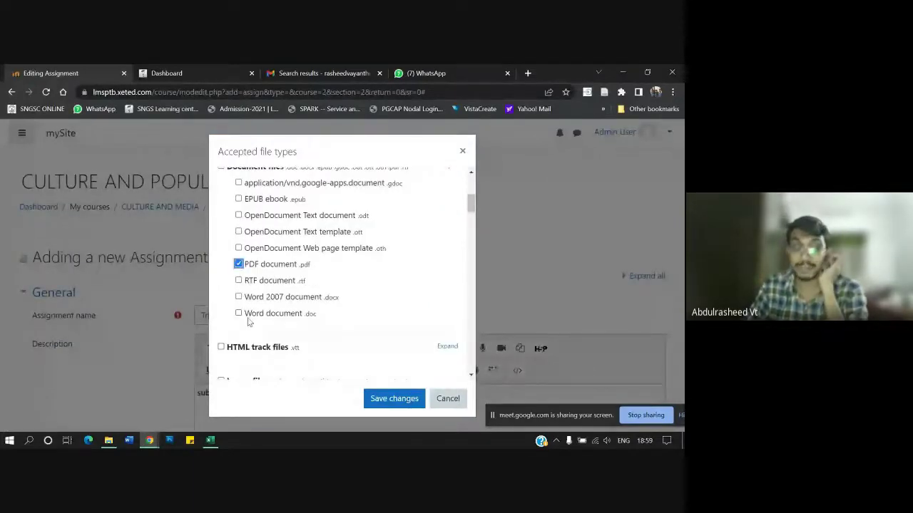
{"action": "left_click", "coordinate": [239, 314]}
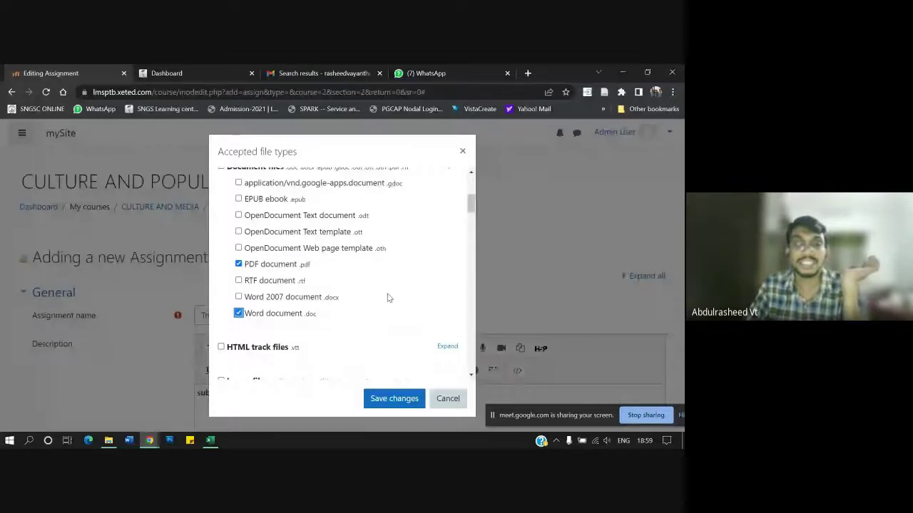
{"action": "scroll", "coordinate": [388, 299], "scroll_direction": "up", "scroll_amount": 3}
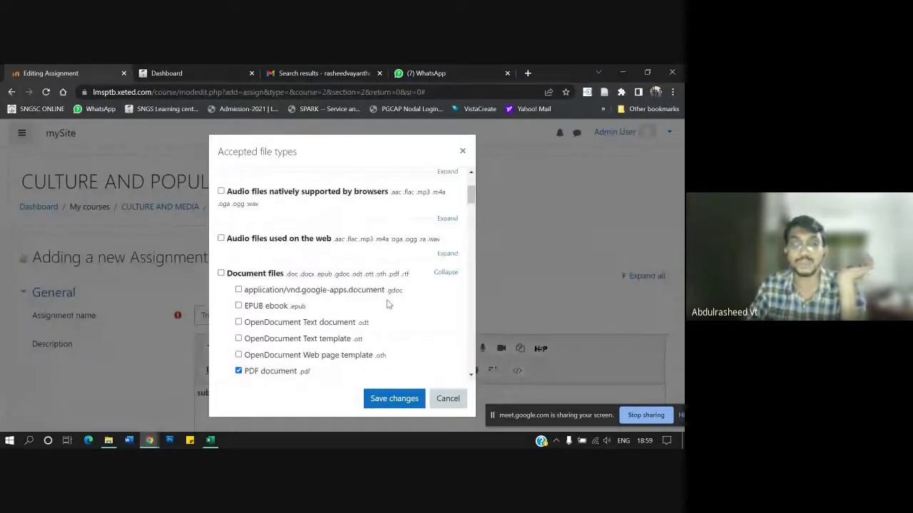
{"action": "left_click", "coordinate": [403, 398]}
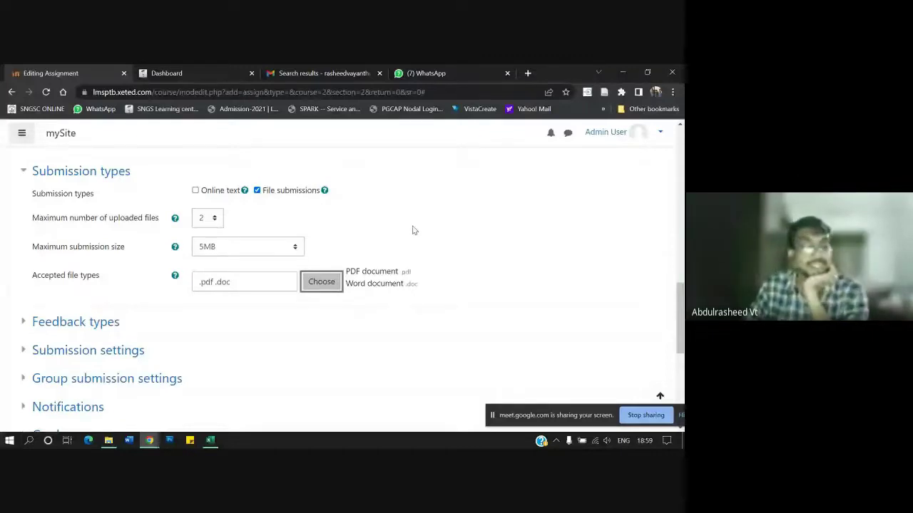
{"action": "scroll", "coordinate": [95, 216], "scroll_direction": "down", "scroll_amount": 3}
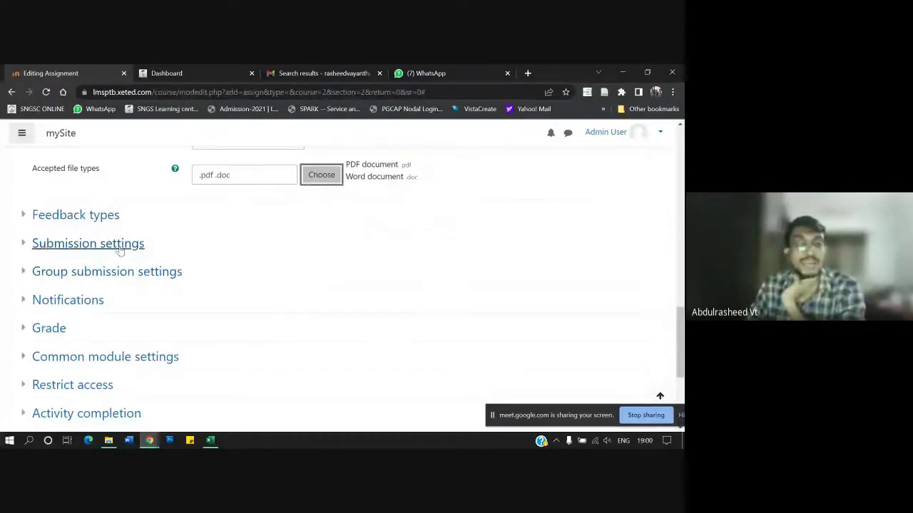
{"action": "scroll", "coordinate": [78, 263], "scroll_direction": "down", "scroll_amount": 3}
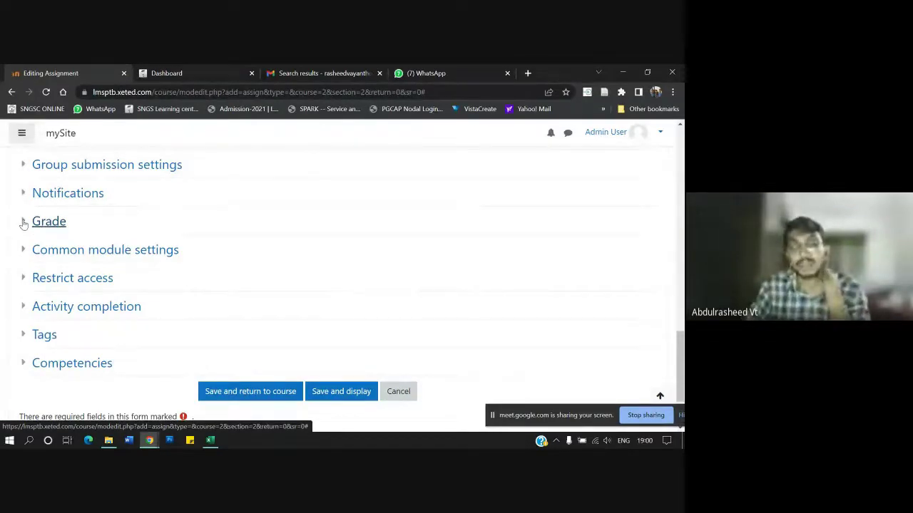
- Lower the Maximum grade from 100 to 10, keeping the grade type as Point
{"action": "left_click", "coordinate": [23, 223]}
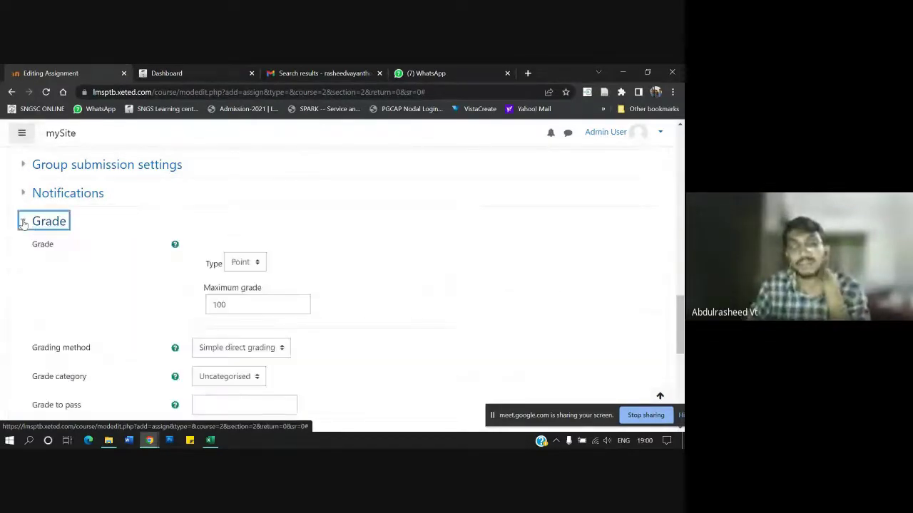
{"action": "left_click", "coordinate": [263, 305]}
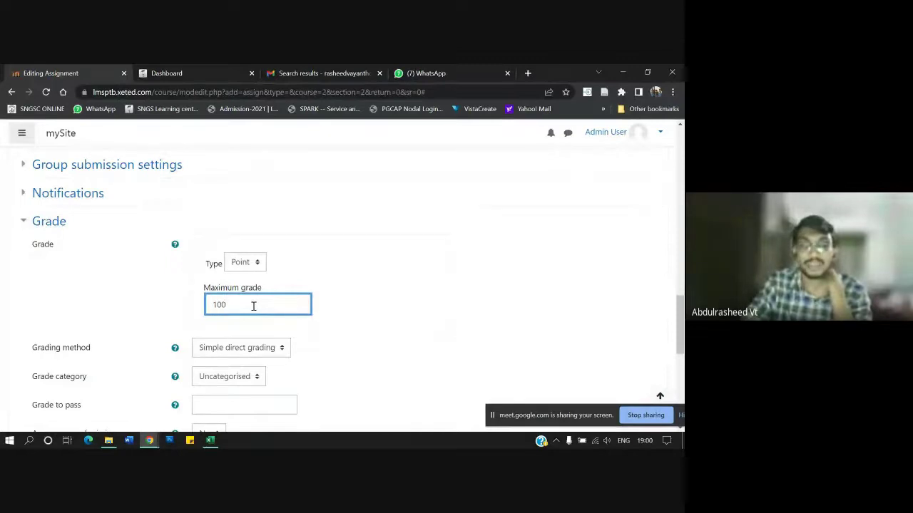
{"action": "key", "text": "BackSpace"}
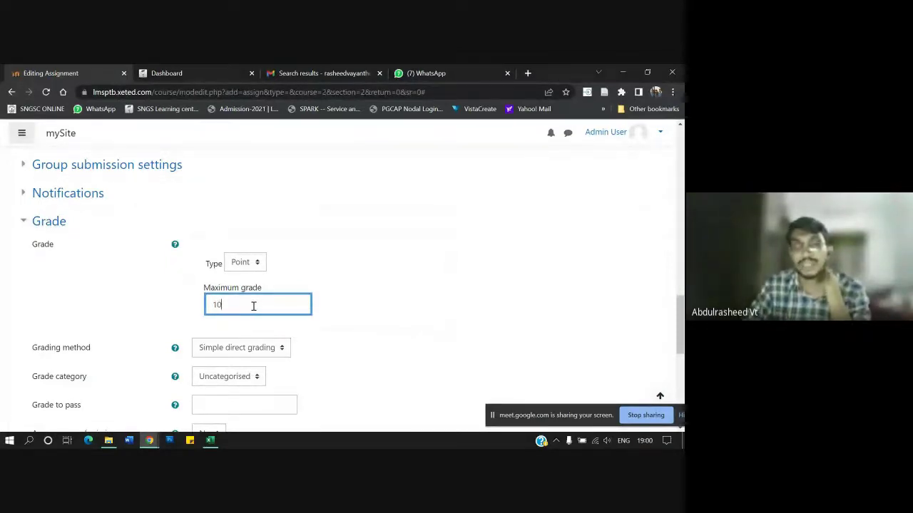
{"action": "left_click", "coordinate": [247, 267]}
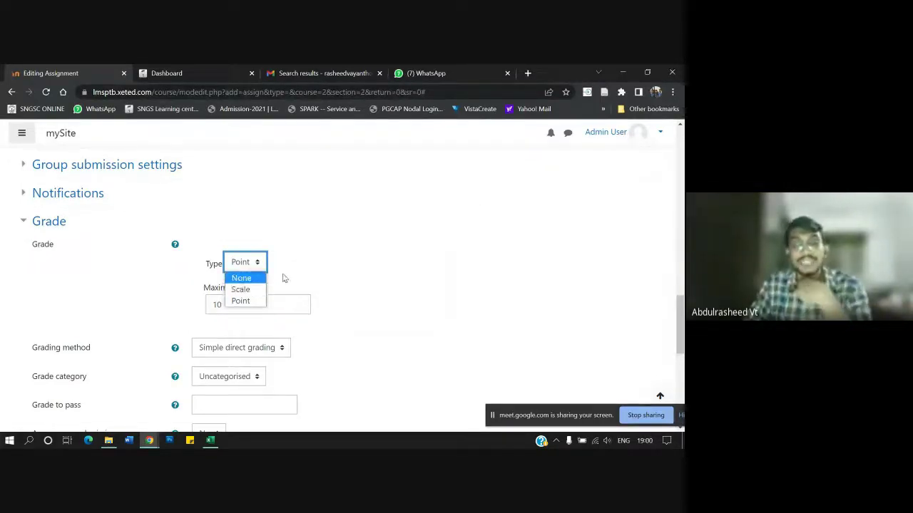
{"action": "left_click", "coordinate": [344, 264]}
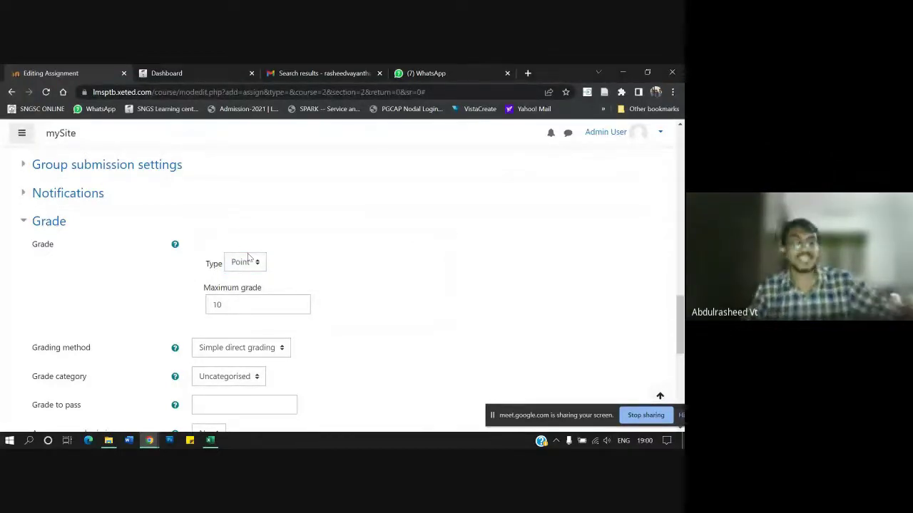
- Enter 4 as the Grade to pass
{"action": "scroll", "coordinate": [353, 263], "scroll_direction": "down", "scroll_amount": 1}
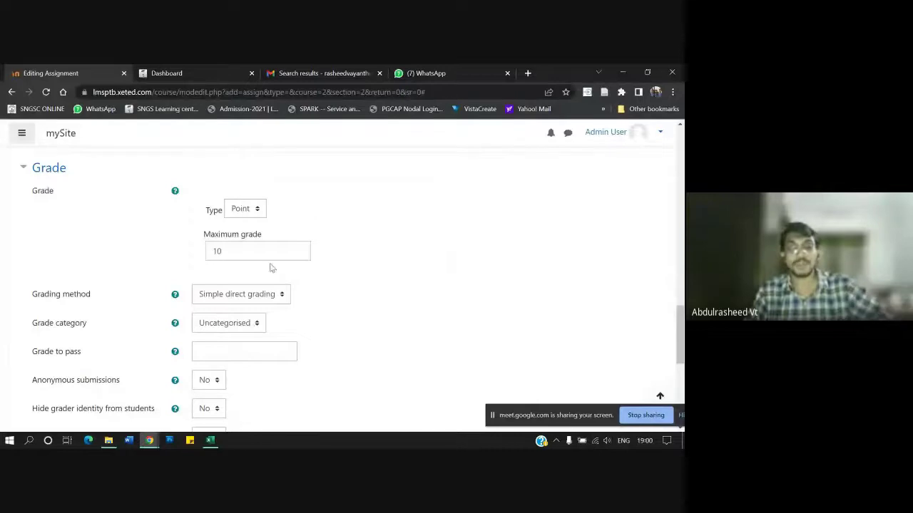
{"action": "scroll", "coordinate": [296, 260], "scroll_direction": "down", "scroll_amount": 1}
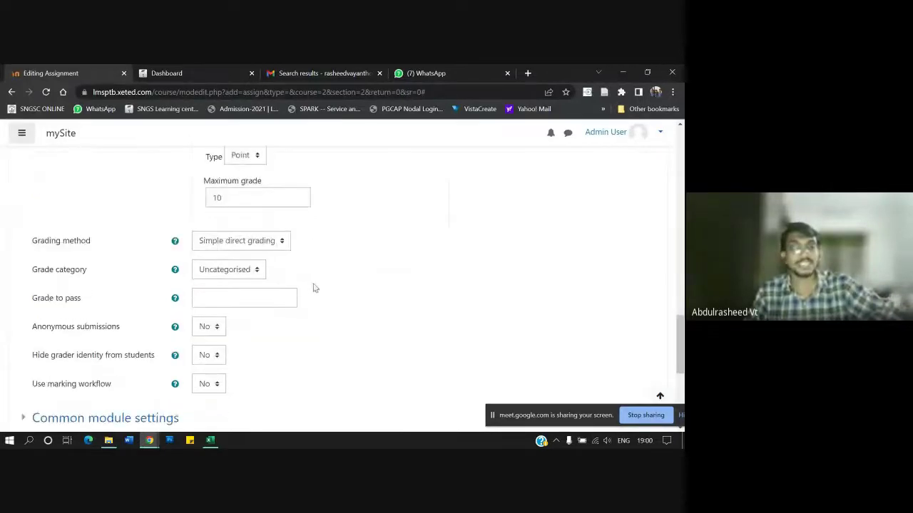
{"action": "scroll", "coordinate": [352, 287], "scroll_direction": "down", "scroll_amount": 1}
{"action": "scroll", "coordinate": [352, 287], "scroll_direction": "up", "scroll_amount": 2}
{"action": "scroll", "coordinate": [352, 287], "scroll_direction": "up", "scroll_amount": 1}
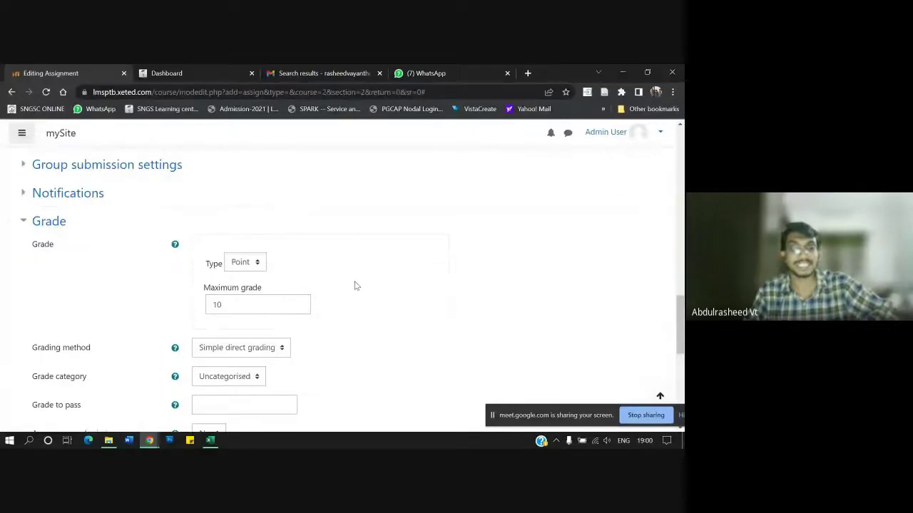
{"action": "scroll", "coordinate": [356, 286], "scroll_direction": "down", "scroll_amount": 2}
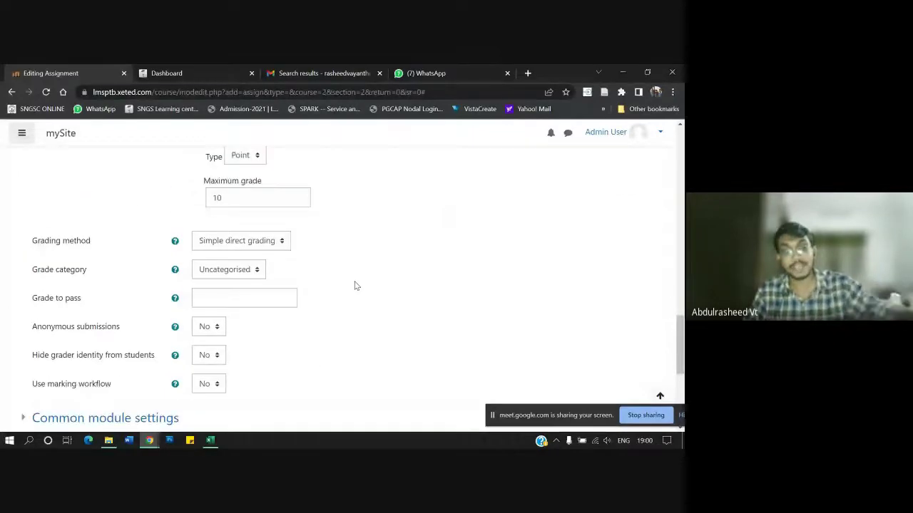
{"action": "left_click", "coordinate": [231, 300]}
{"action": "type", "text": "4"}
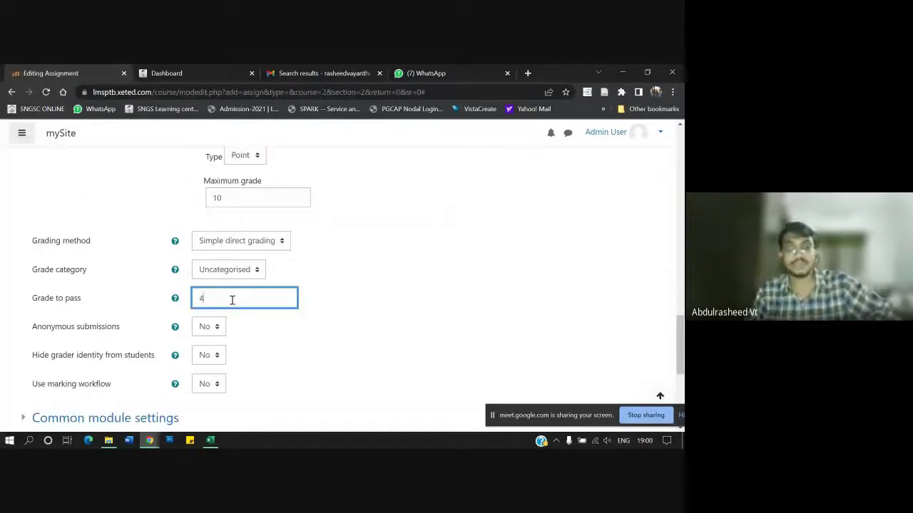
{"action": "left_click", "coordinate": [412, 263]}
{"action": "scroll", "coordinate": [412, 264], "scroll_direction": "down", "scroll_amount": 1}
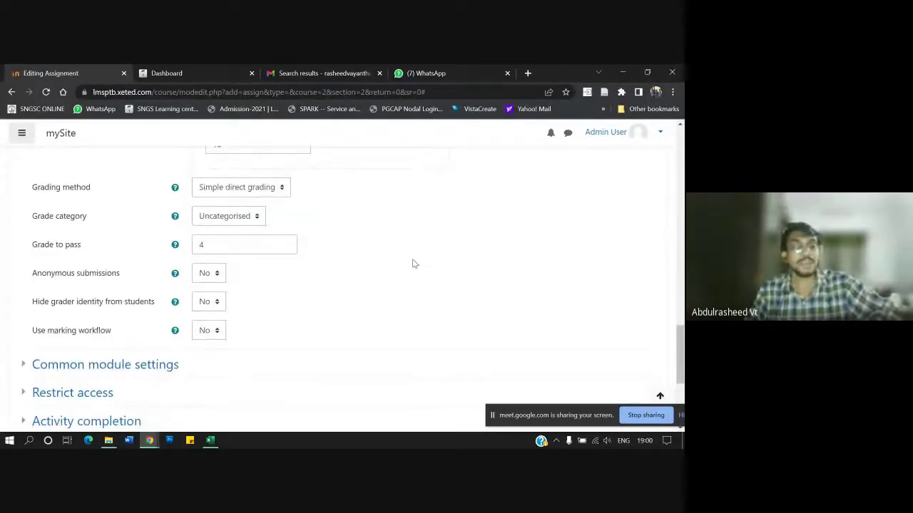
{"action": "scroll", "coordinate": [412, 264], "scroll_direction": "down", "scroll_amount": 2}
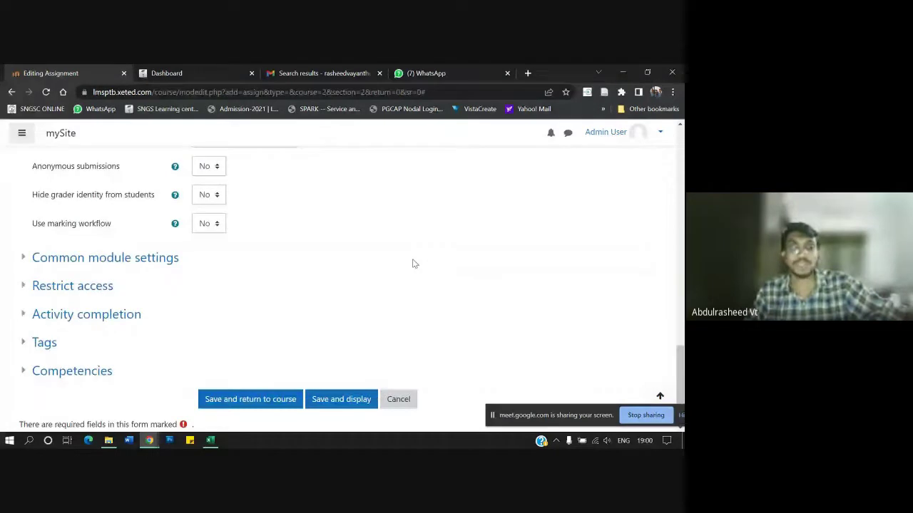
{"action": "scroll", "coordinate": [421, 291], "scroll_direction": "down", "scroll_amount": 1}
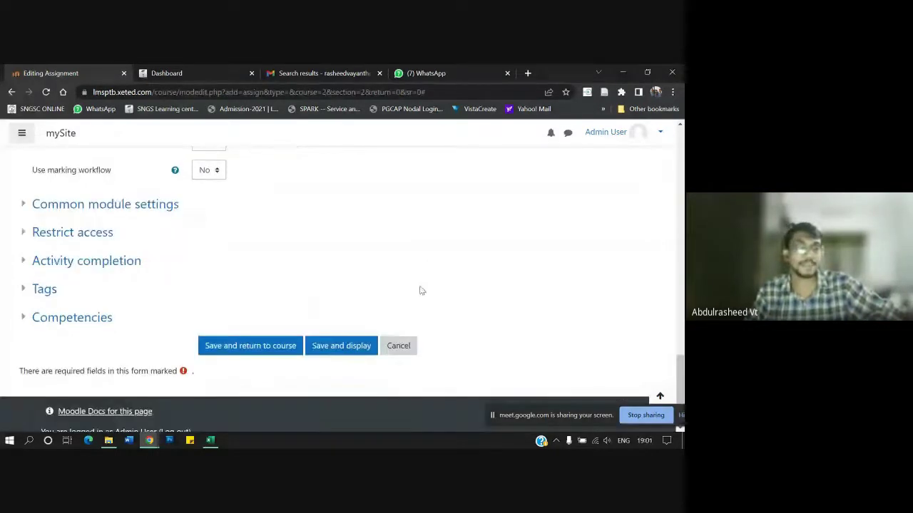
- Set Completion tracking to 'Show activity as complete when conditions are met' and tick Require grade
{"action": "left_click", "coordinate": [24, 264]}
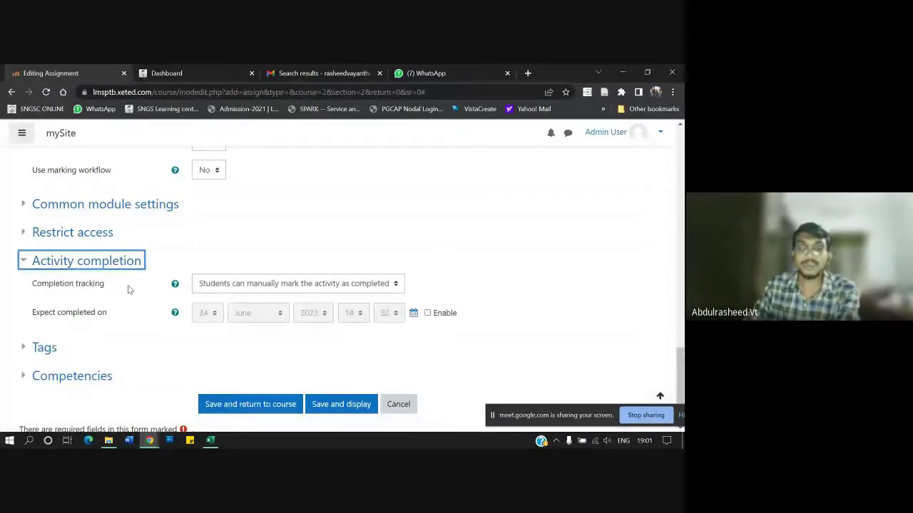
{"action": "left_click", "coordinate": [369, 285]}
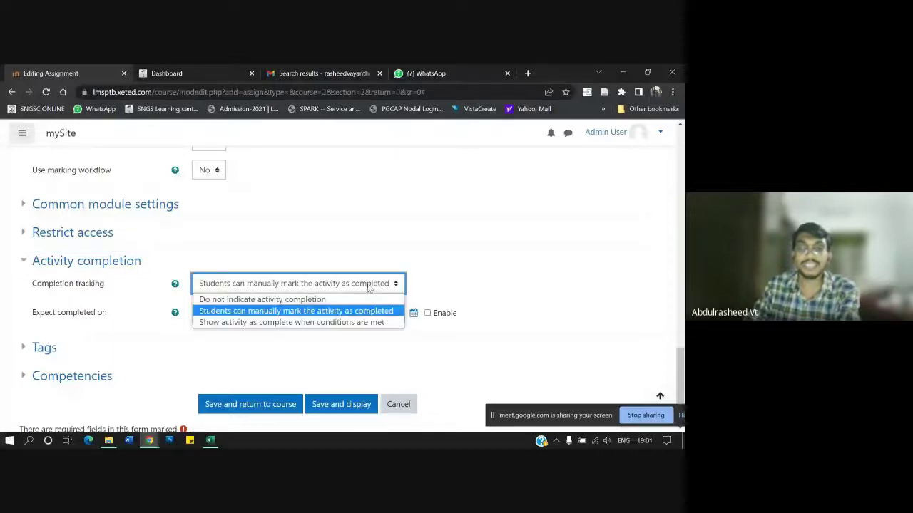
{"action": "left_click", "coordinate": [371, 323]}
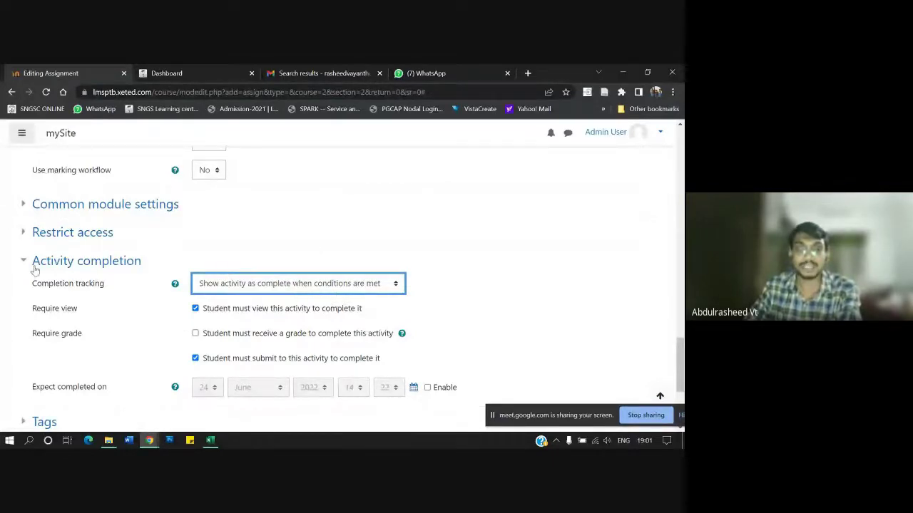
{"action": "left_click", "coordinate": [195, 334]}
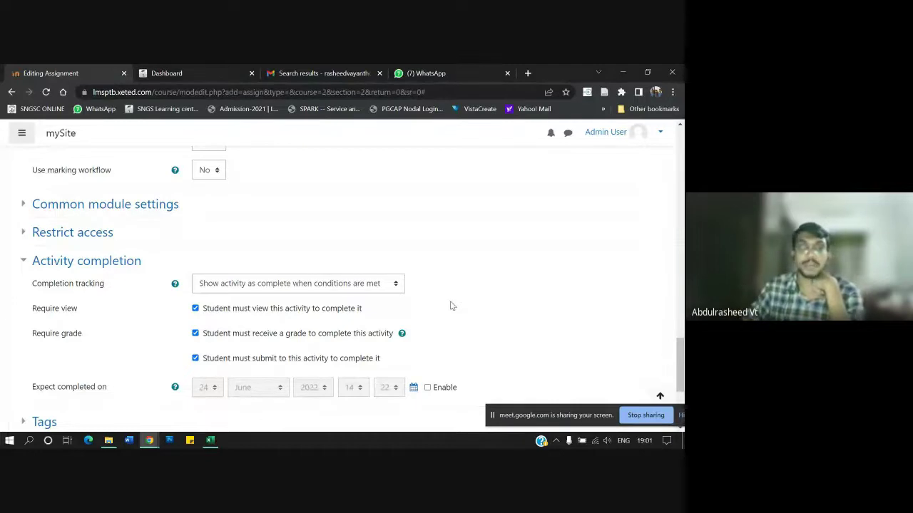
{"action": "left_click", "coordinate": [24, 261]}
- Scroll through the assignment form, briefly selecting part of the description text
{"action": "scroll", "coordinate": [196, 261], "scroll_direction": "up", "scroll_amount": 5}
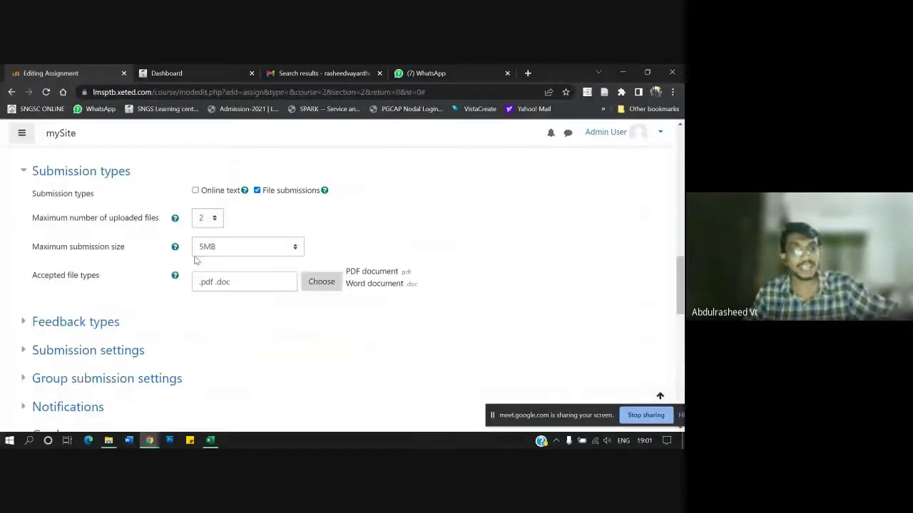
{"action": "scroll", "coordinate": [196, 260], "scroll_direction": "up", "scroll_amount": 10}
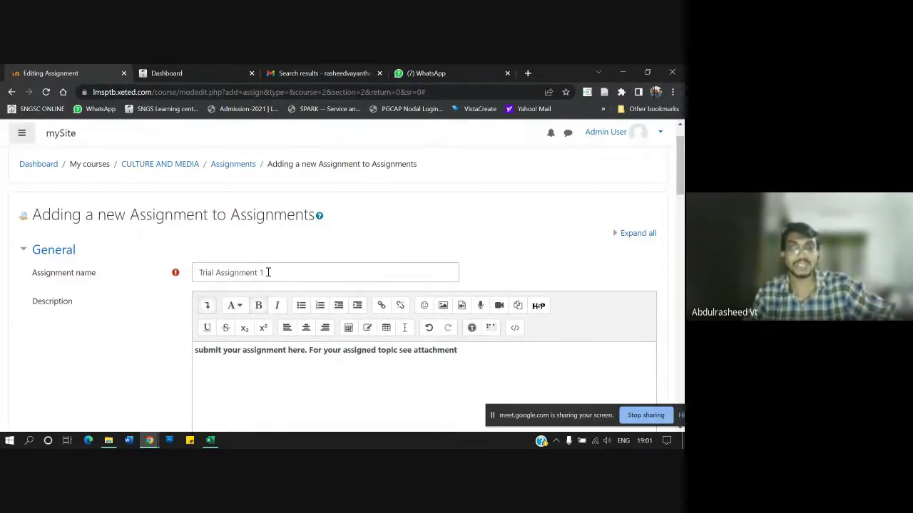
{"action": "scroll", "coordinate": [267, 272], "scroll_direction": "down", "scroll_amount": 1}
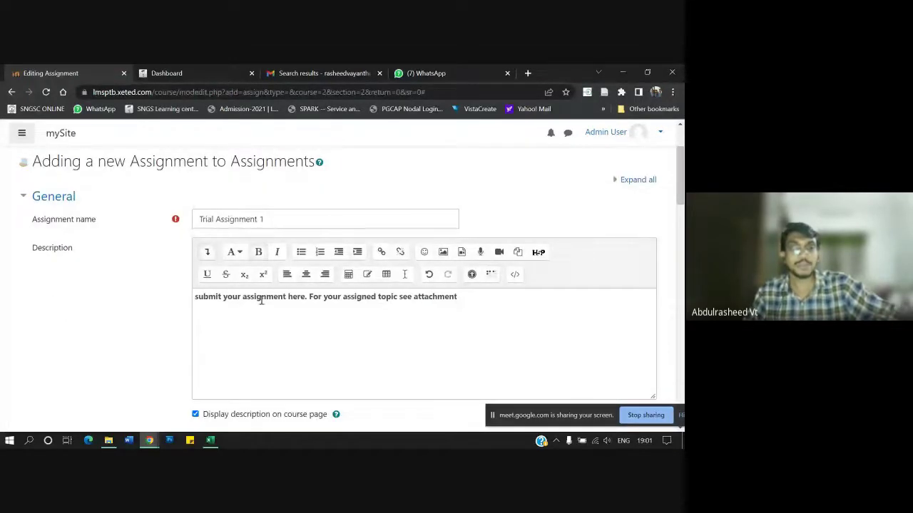
{"action": "scroll", "coordinate": [259, 299], "scroll_direction": "down", "scroll_amount": 1}
{"action": "left_click_drag", "start_coordinate": [198, 243], "coordinate": [444, 280]}
{"action": "left_click", "coordinate": [457, 243]}
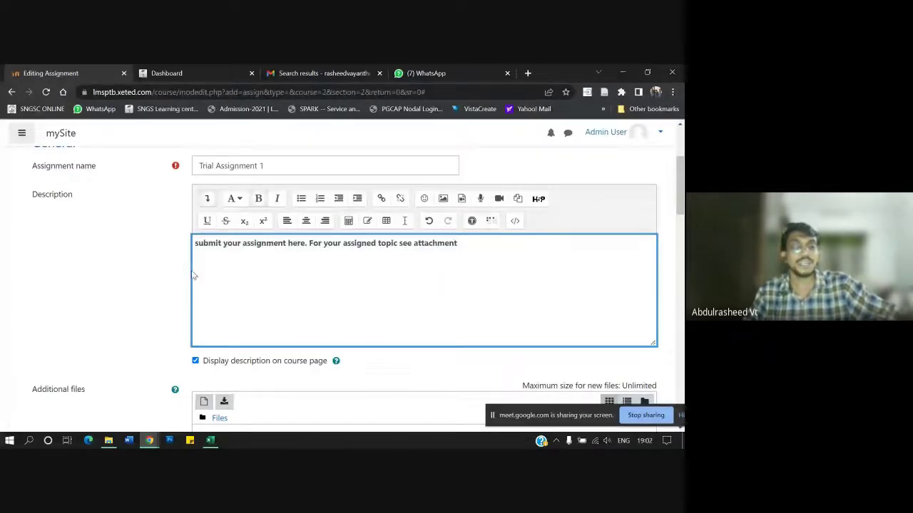
{"action": "scroll", "coordinate": [281, 264], "scroll_direction": "down", "scroll_amount": 1}
{"action": "scroll", "coordinate": [281, 274], "scroll_direction": "down", "scroll_amount": 2}
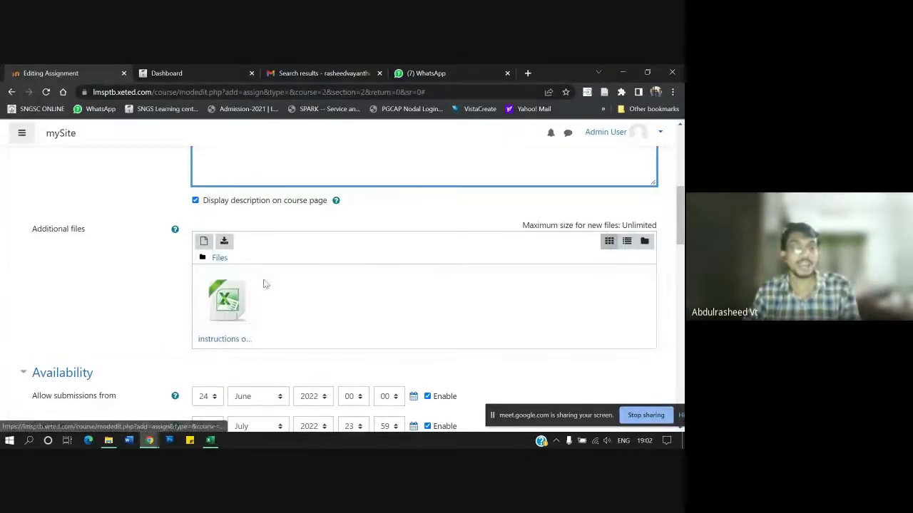
{"action": "scroll", "coordinate": [279, 317], "scroll_direction": "down", "scroll_amount": 1}
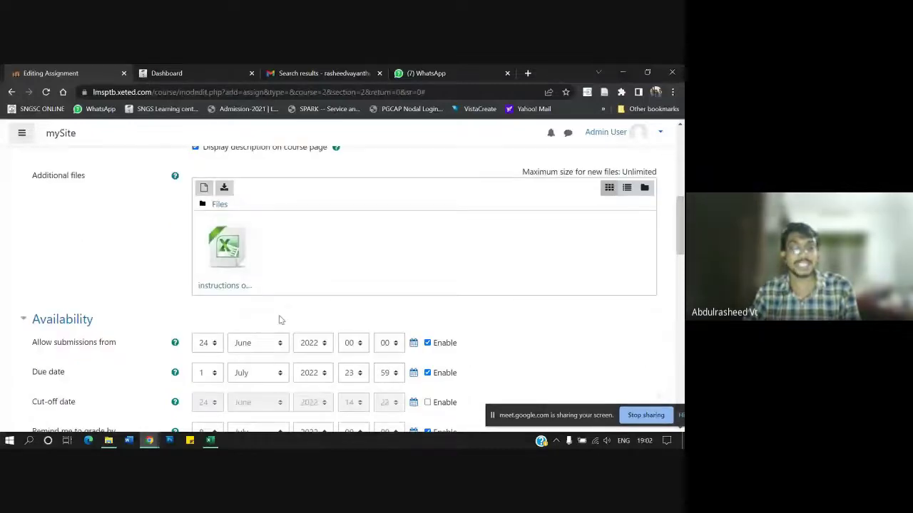
{"action": "scroll", "coordinate": [280, 319], "scroll_direction": "down", "scroll_amount": 2}
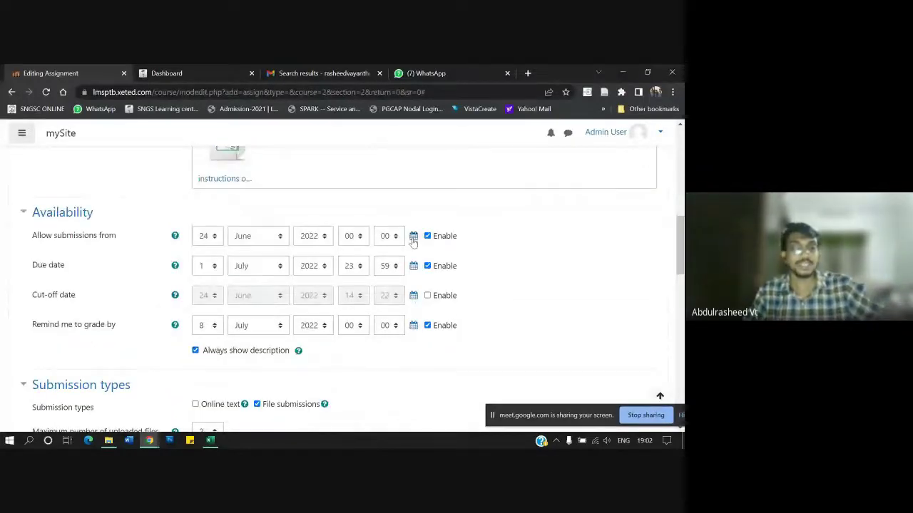
{"action": "scroll", "coordinate": [425, 274], "scroll_direction": "down", "scroll_amount": 1}
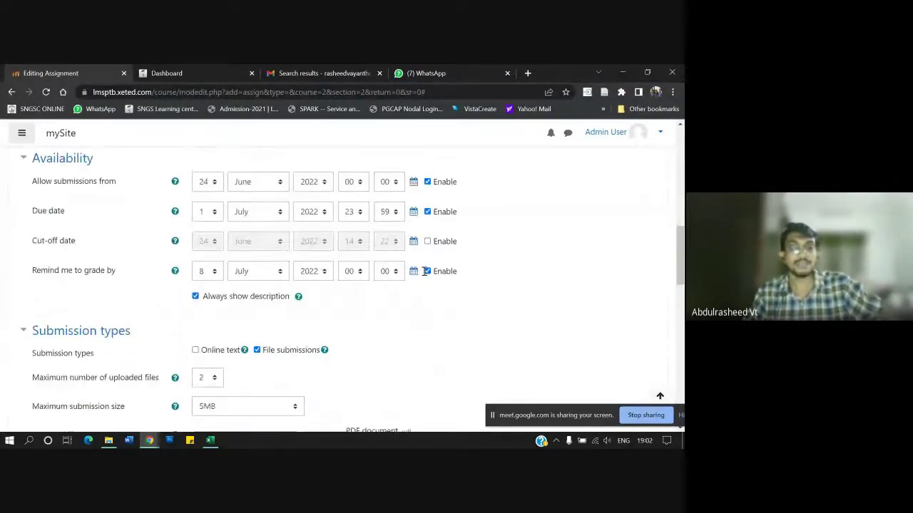
{"action": "scroll", "coordinate": [218, 267], "scroll_direction": "down", "scroll_amount": 1}
{"action": "scroll", "coordinate": [285, 278], "scroll_direction": "down", "scroll_amount": 1}
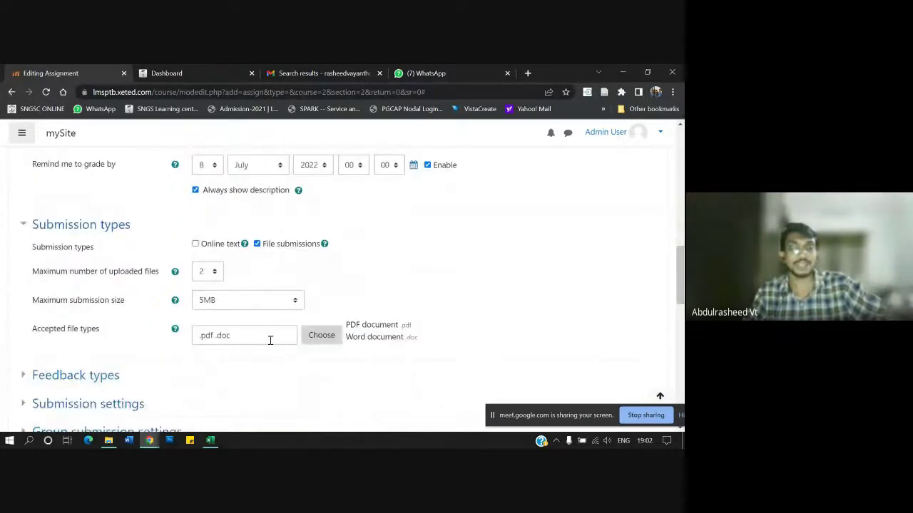
{"action": "scroll", "coordinate": [271, 340], "scroll_direction": "down", "scroll_amount": 1}
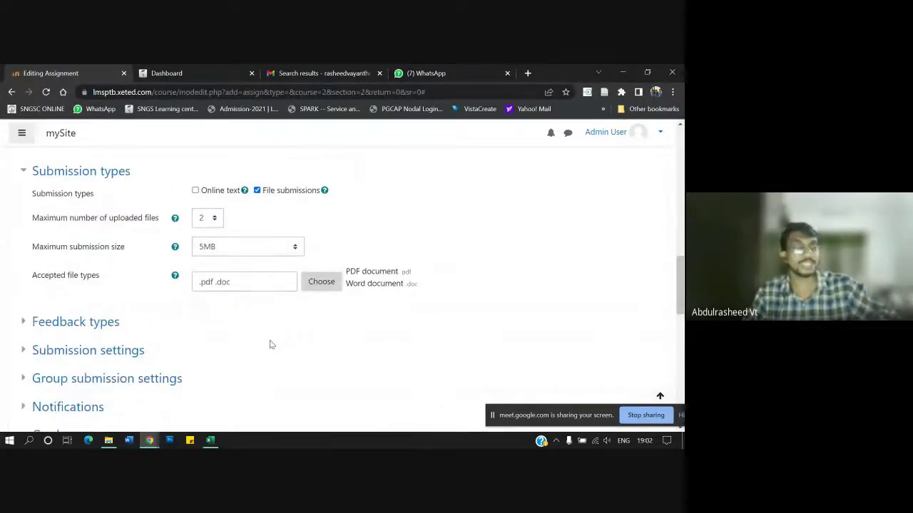
{"action": "scroll", "coordinate": [270, 342], "scroll_direction": "down", "scroll_amount": 1}
{"action": "scroll", "coordinate": [262, 337], "scroll_direction": "down", "scroll_amount": 1}
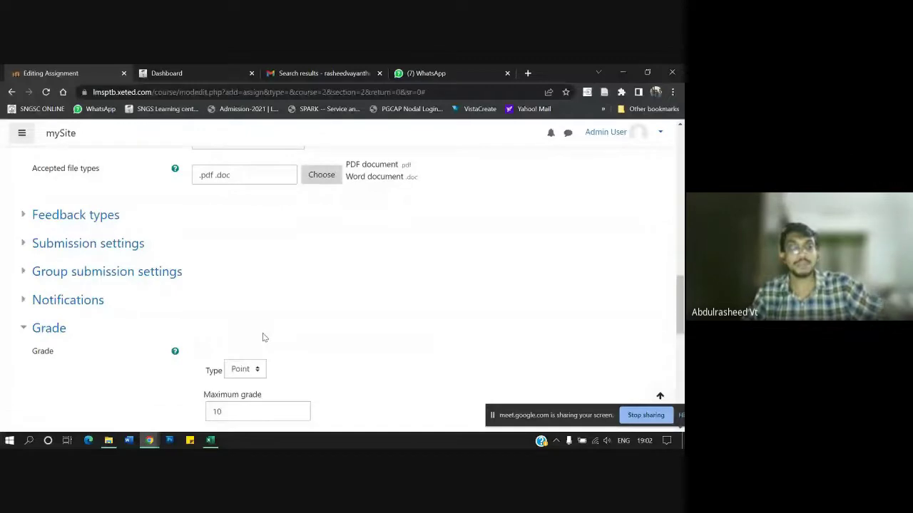
- Expand Feedback types to confirm Feedback comments and Annotate PDF are enabled
{"action": "left_click", "coordinate": [64, 215]}
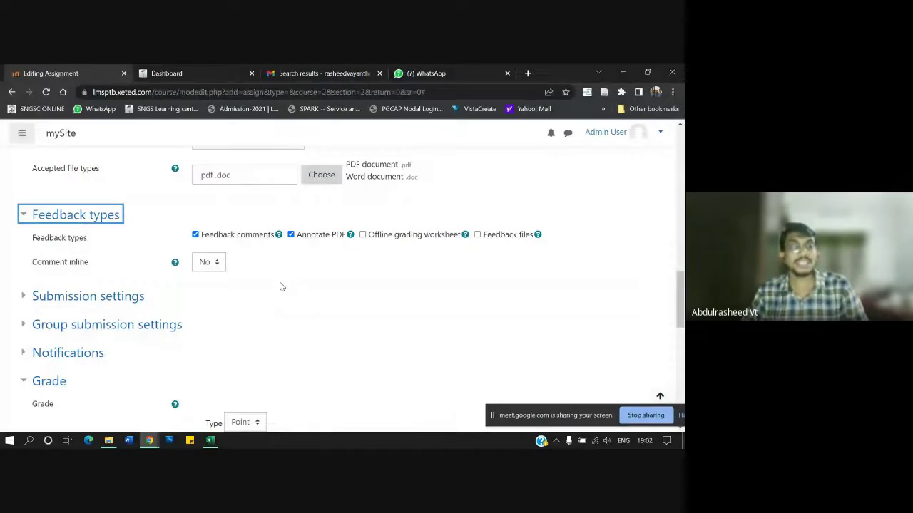
{"action": "scroll", "coordinate": [279, 286], "scroll_direction": "down", "scroll_amount": 1}
{"action": "scroll", "coordinate": [52, 283], "scroll_direction": "down", "scroll_amount": 1}
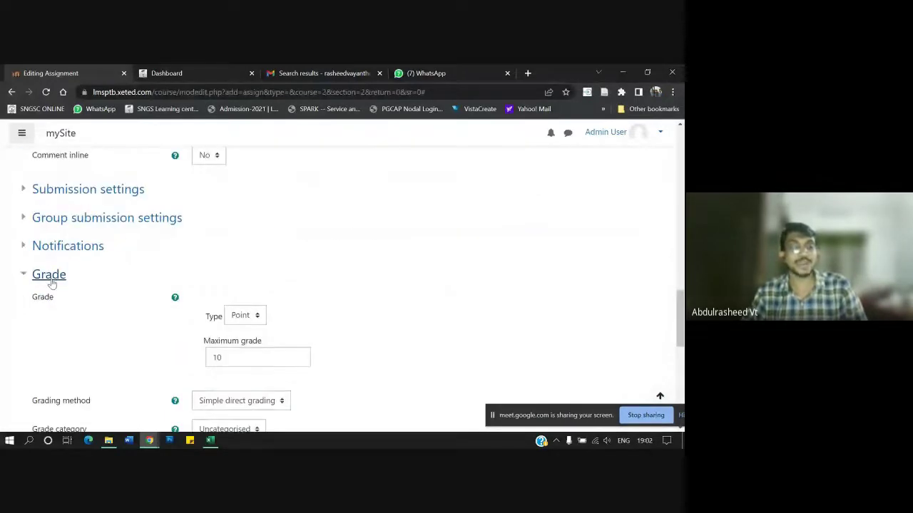
{"action": "scroll", "coordinate": [198, 292], "scroll_direction": "down", "scroll_amount": 5}
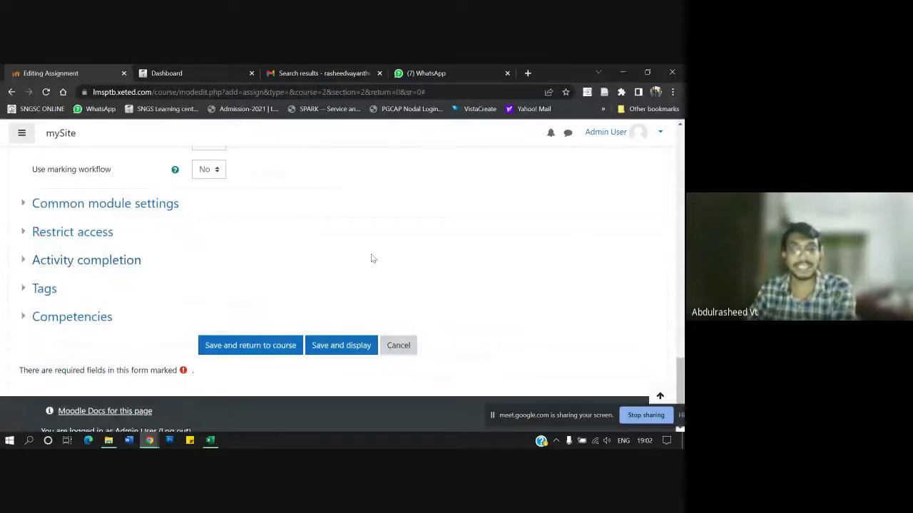
- Save and return to the course, then highlight Trial Assignment 1's description under Assignments
{"action": "left_click", "coordinate": [260, 350]}
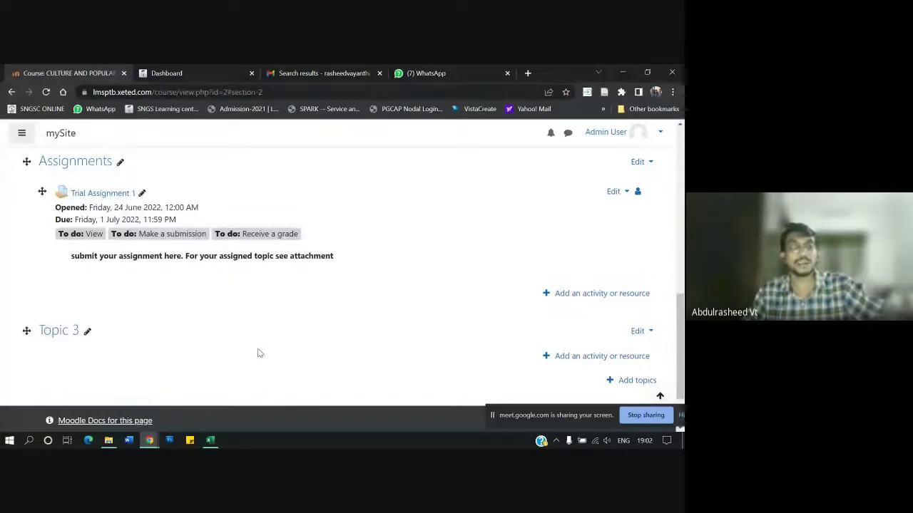
{"action": "scroll", "coordinate": [369, 293], "scroll_direction": "up", "scroll_amount": 10}
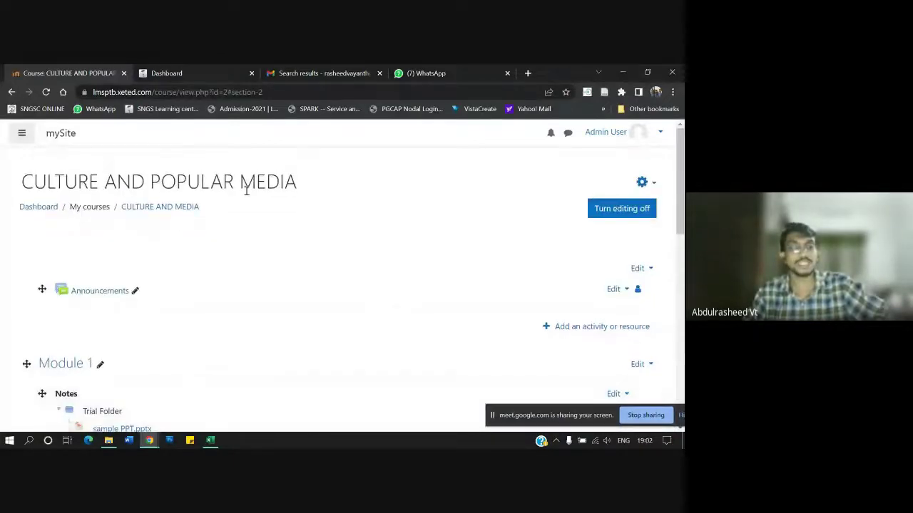
{"action": "scroll", "coordinate": [244, 183], "scroll_direction": "down", "scroll_amount": 3}
{"action": "scroll", "coordinate": [162, 209], "scroll_direction": "down", "scroll_amount": 2}
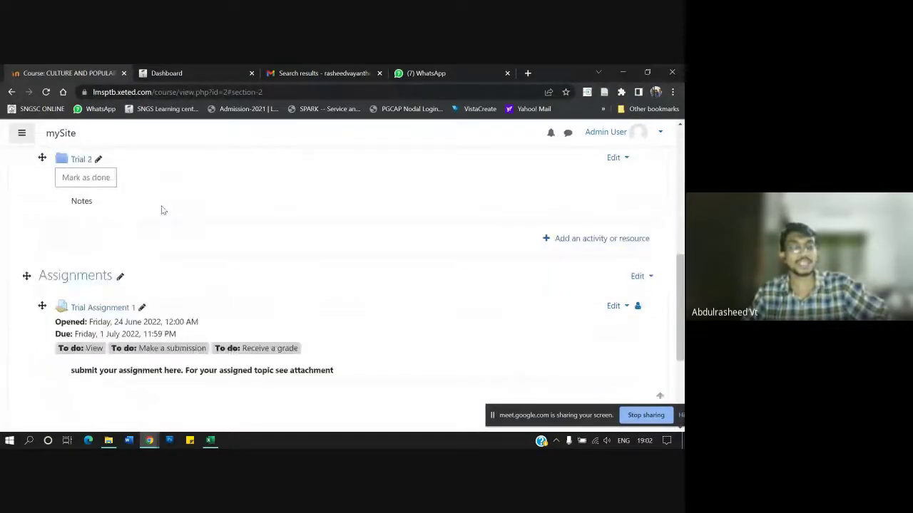
{"action": "scroll", "coordinate": [163, 207], "scroll_direction": "down", "scroll_amount": 1}
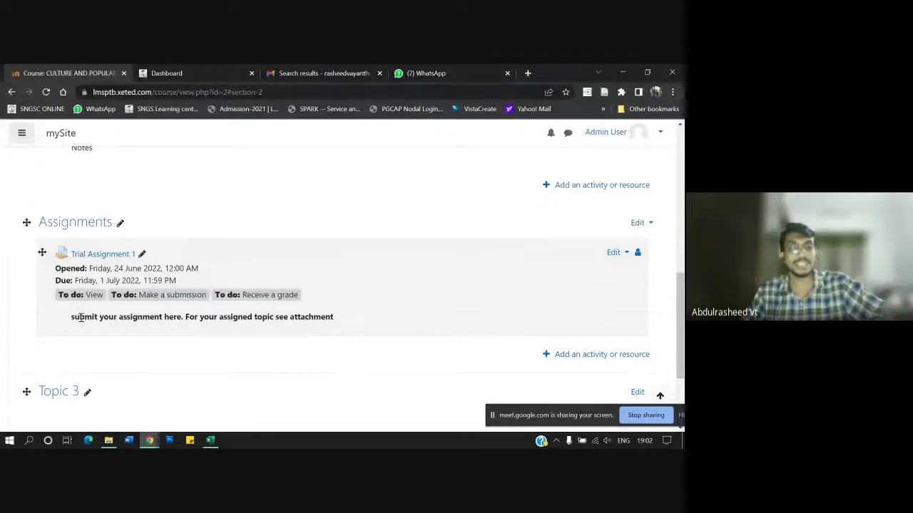
{"action": "mouse_move", "coordinate": [72, 317]}
{"action": "left_mouse_down"}
{"action": "mouse_move", "coordinate": [345, 322]}
{"action": "mouse_move", "coordinate": [71, 322]}
{"action": "left_mouse_up"}
{"action": "left_click", "coordinate": [344, 323]}
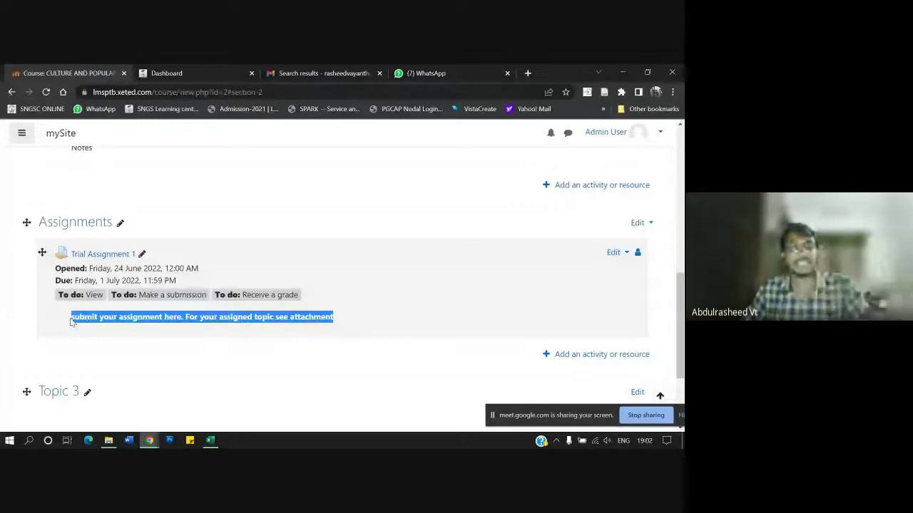
- Open Trial Assignment 1 and highlight its summary: 2 participants, 0 submitted, 0 needing grading
{"action": "left_click", "coordinate": [108, 257]}
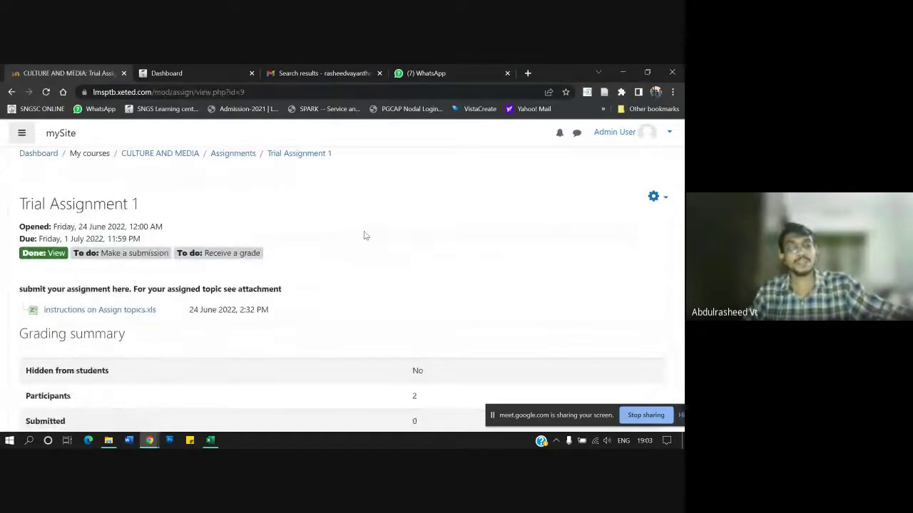
{"action": "scroll", "coordinate": [370, 235], "scroll_direction": "down", "scroll_amount": 3}
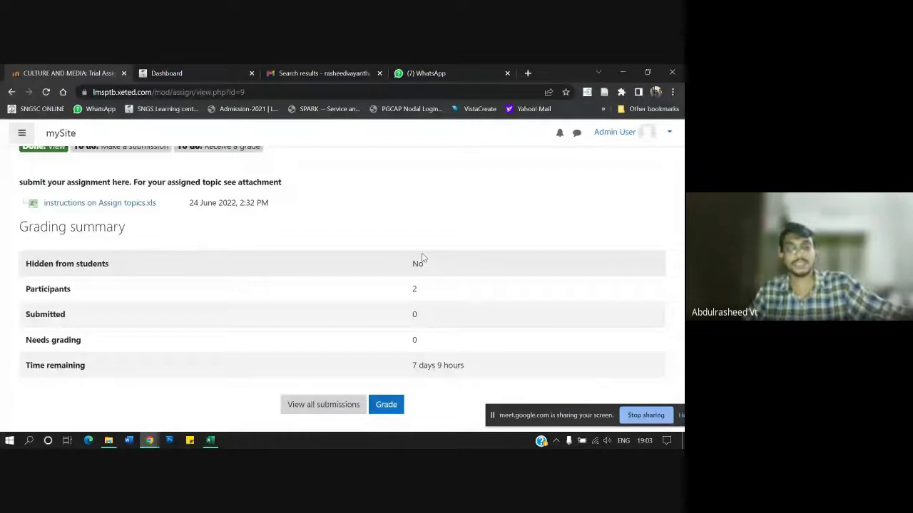
{"action": "scroll", "coordinate": [219, 292], "scroll_direction": "down", "scroll_amount": 1}
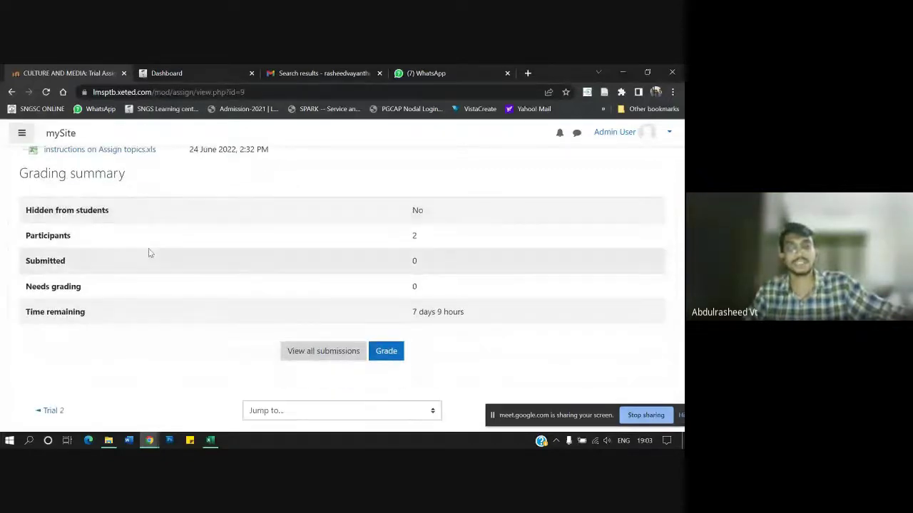
{"action": "double_click", "coordinate": [413, 235]}
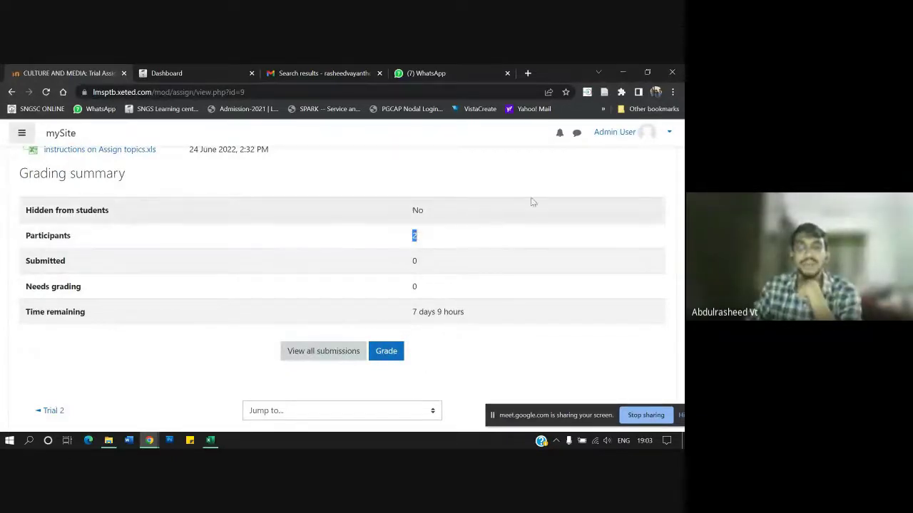
{"action": "left_click", "coordinate": [432, 236]}
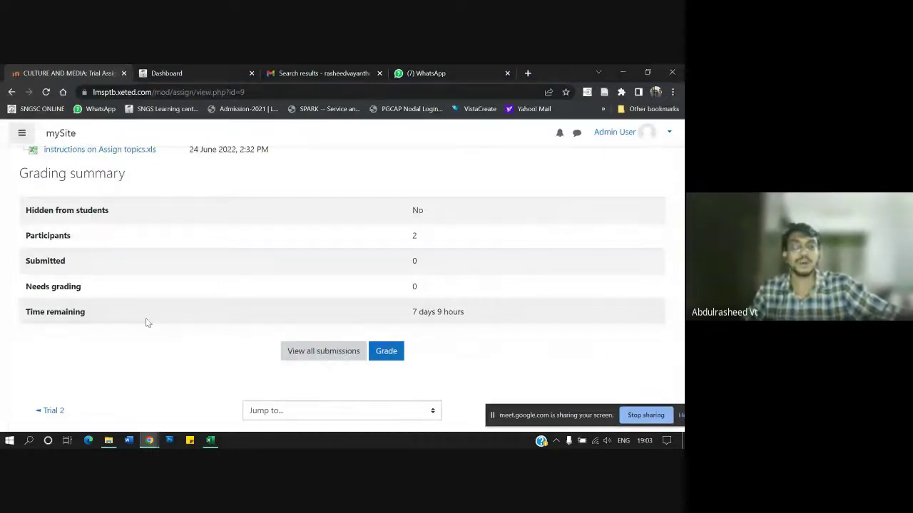
{"action": "left_click_drag", "start_coordinate": [412, 312], "coordinate": [468, 314]}
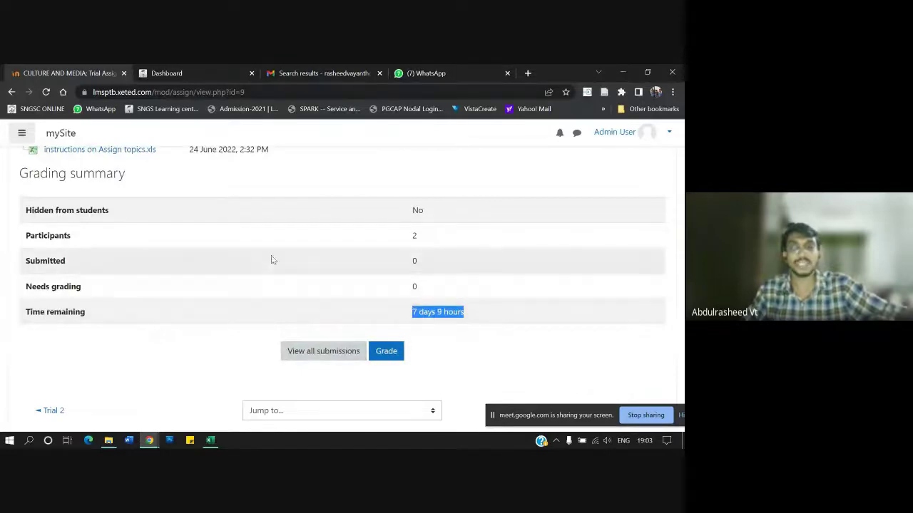
{"action": "double_click", "coordinate": [414, 261]}
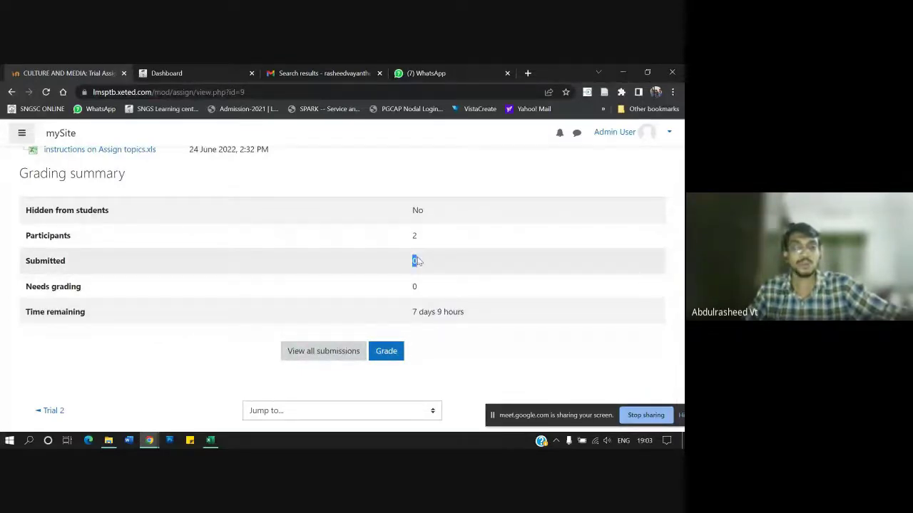
{"action": "double_click", "coordinate": [414, 286]}
- Switch from the Moodle page to the Google Meet call window
{"action": "scroll", "coordinate": [226, 257], "scroll_direction": "down", "scroll_amount": 2}
{"action": "scroll", "coordinate": [169, 264], "scroll_direction": "up", "scroll_amount": 4}
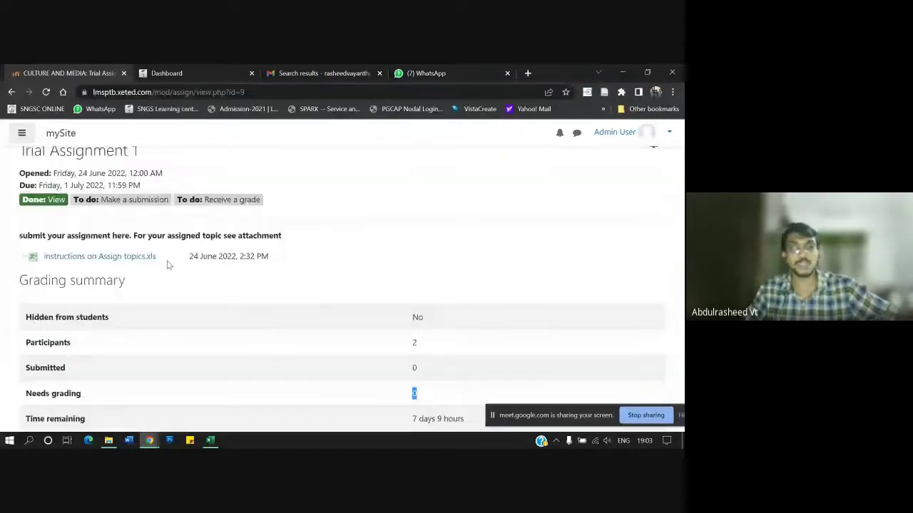
{"action": "scroll", "coordinate": [379, 266], "scroll_direction": "down", "scroll_amount": 1}
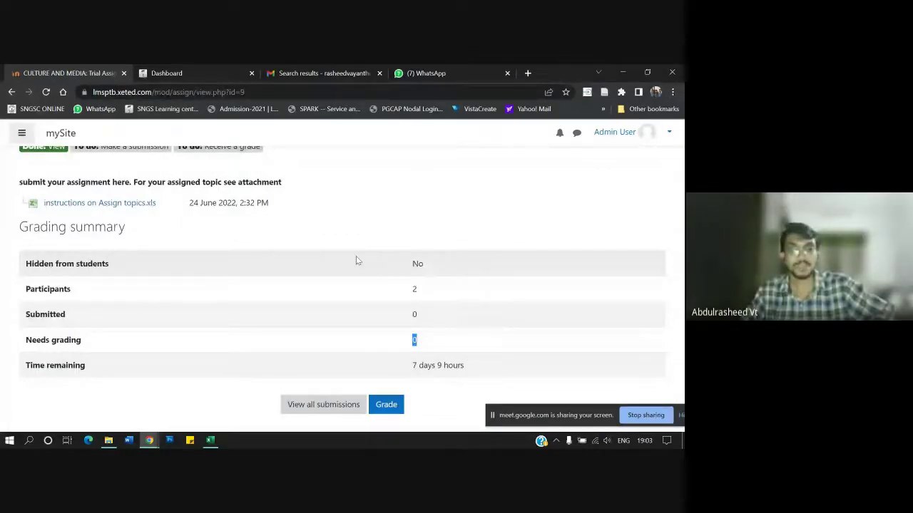
{"action": "left_click", "coordinate": [149, 440]}
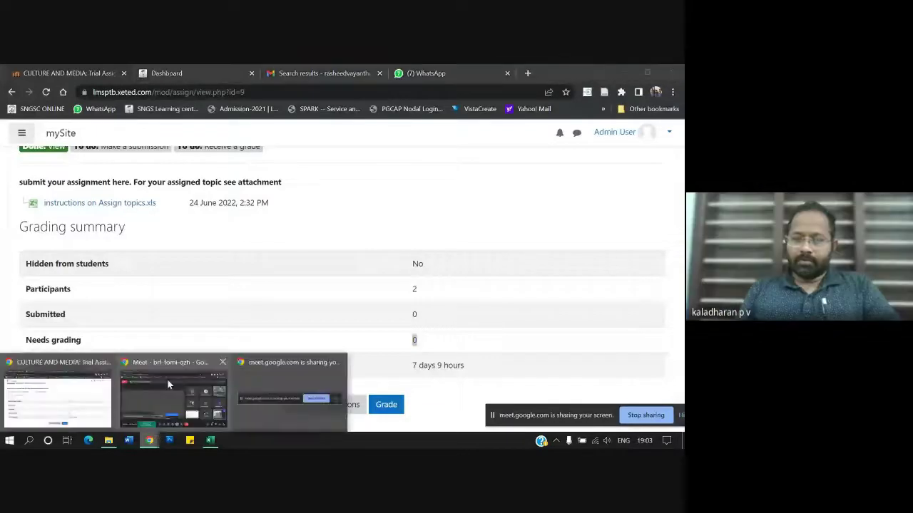
{"action": "left_click", "coordinate": [167, 378]}
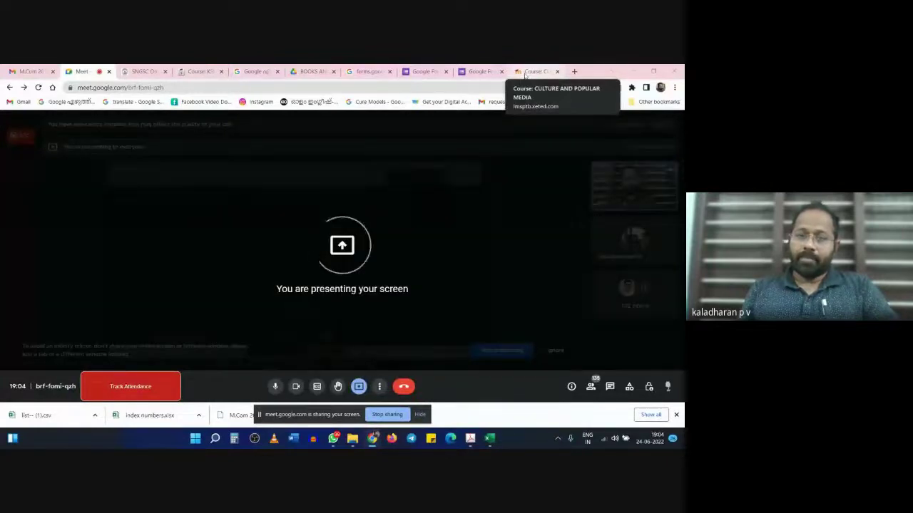
- Return to the Moodle course tab and scroll down to Trial Assignment 1 under Assignments
{"action": "left_click", "coordinate": [525, 72]}
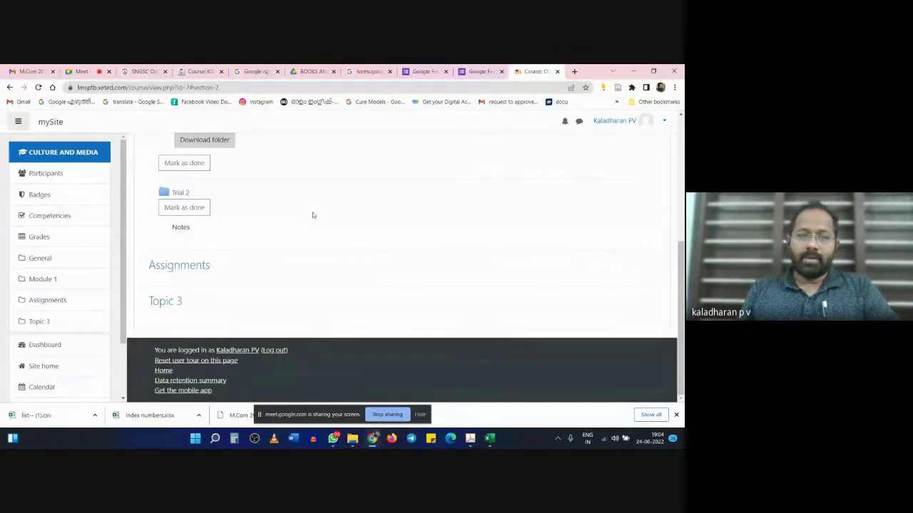
{"action": "scroll", "coordinate": [309, 194], "scroll_direction": "up", "scroll_amount": 3}
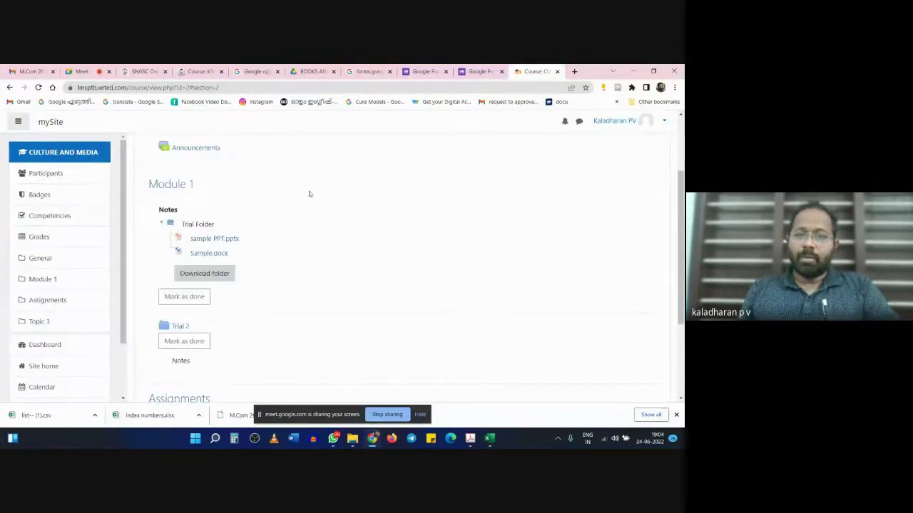
{"action": "scroll", "coordinate": [308, 193], "scroll_direction": "down", "scroll_amount": 3}
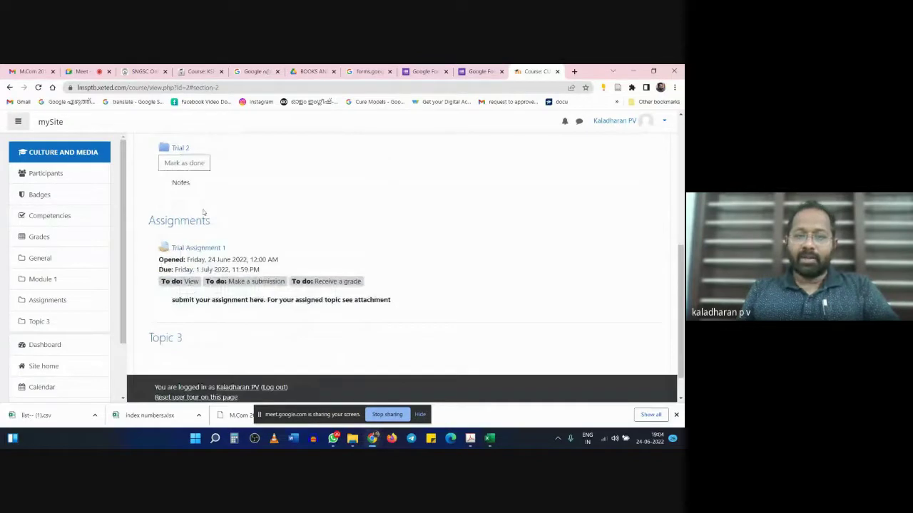
{"action": "scroll", "coordinate": [396, 243], "scroll_direction": "up", "scroll_amount": 5}
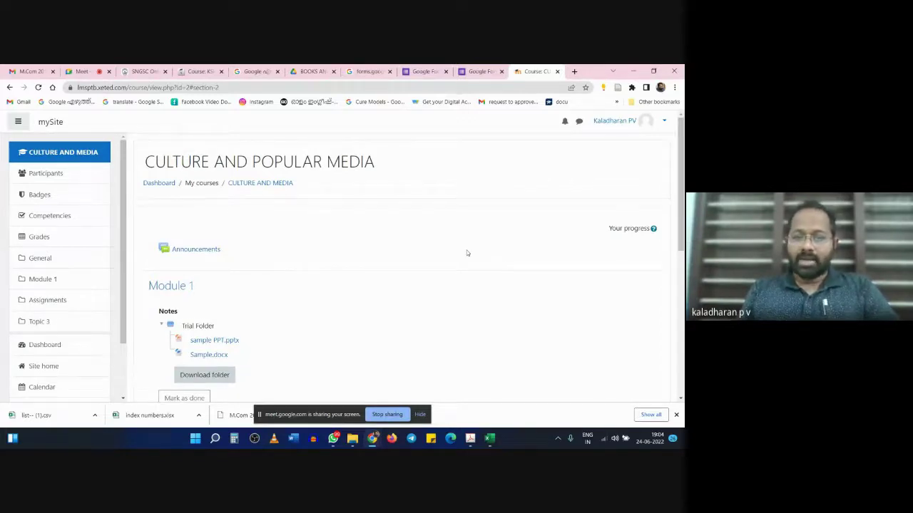
{"action": "scroll", "coordinate": [468, 254], "scroll_direction": "down", "scroll_amount": 1}
{"action": "scroll", "coordinate": [469, 255], "scroll_direction": "down", "scroll_amount": 1}
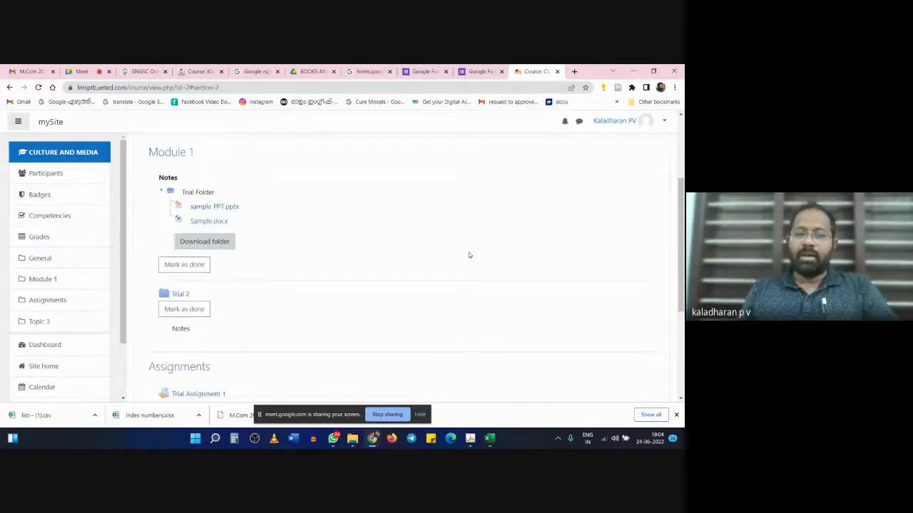
{"action": "scroll", "coordinate": [257, 217], "scroll_direction": "down", "scroll_amount": 2}
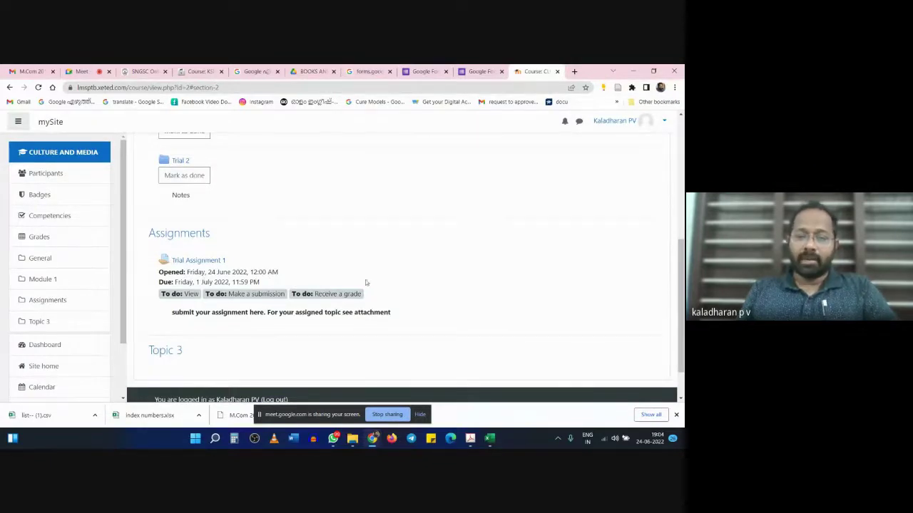
{"action": "scroll", "coordinate": [374, 283], "scroll_direction": "down", "scroll_amount": 1}
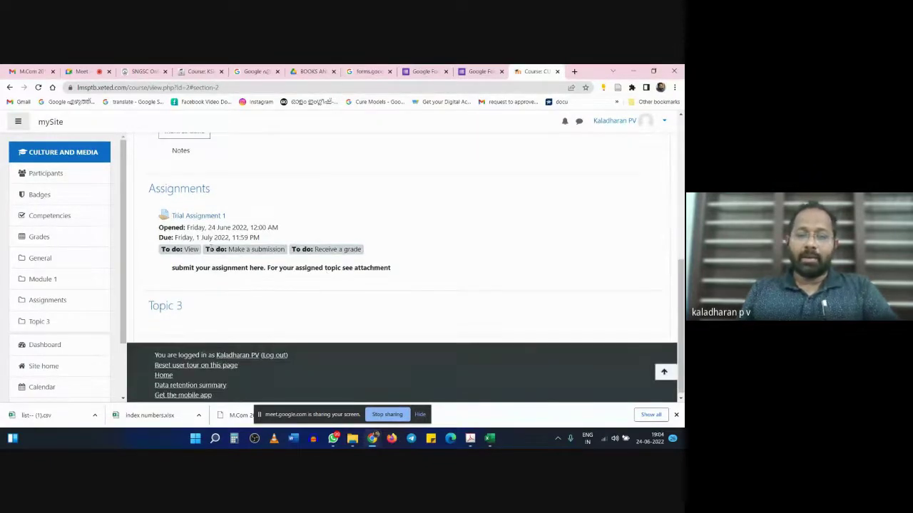
{"action": "left_click", "coordinate": [199, 216]}
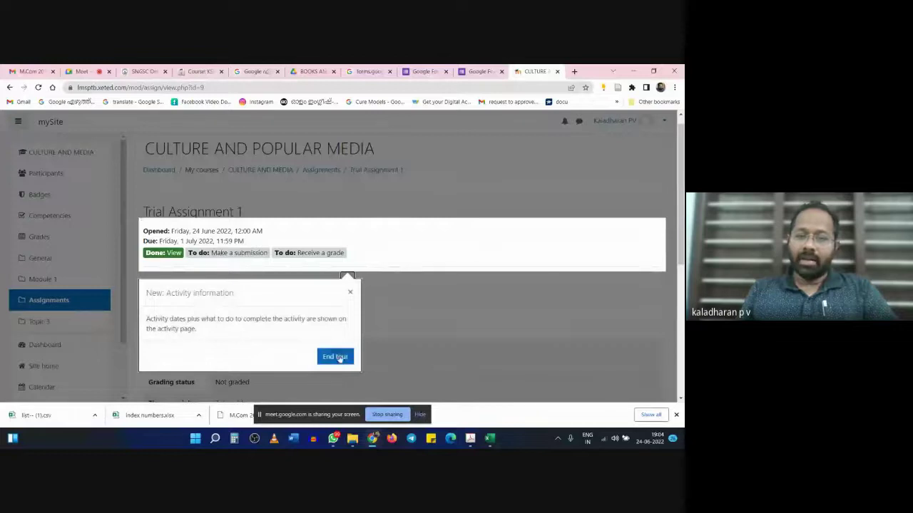
{"action": "left_click", "coordinate": [337, 355]}
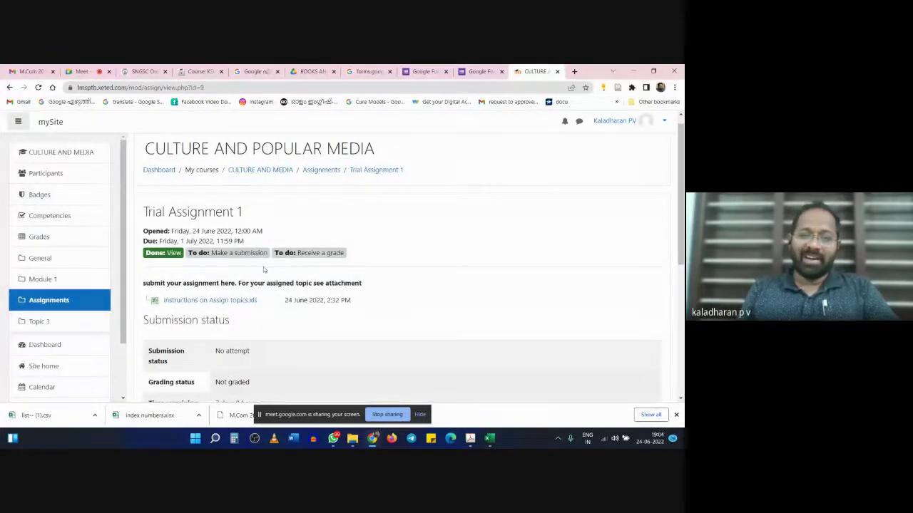
{"action": "scroll", "coordinate": [263, 269], "scroll_direction": "down", "scroll_amount": 3}
{"action": "scroll", "coordinate": [263, 270], "scroll_direction": "up", "scroll_amount": 2}
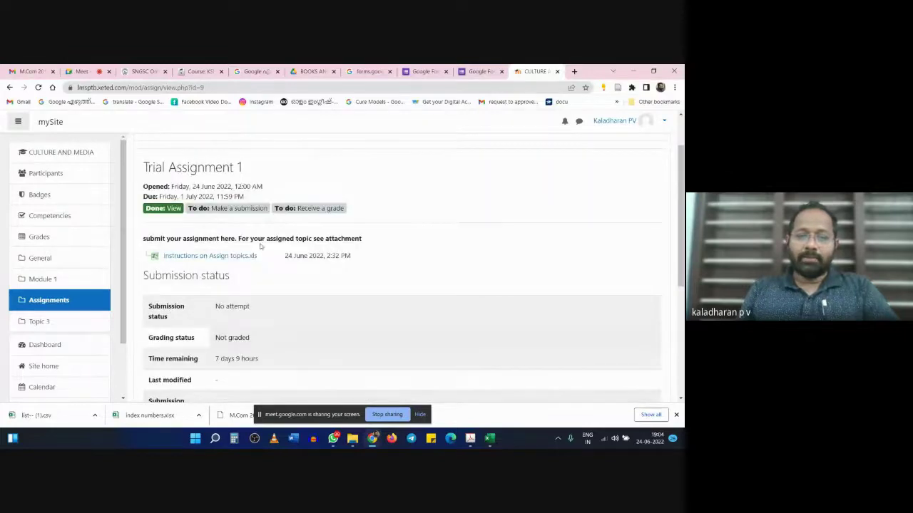
{"action": "scroll", "coordinate": [184, 229], "scroll_direction": "down", "scroll_amount": 2}
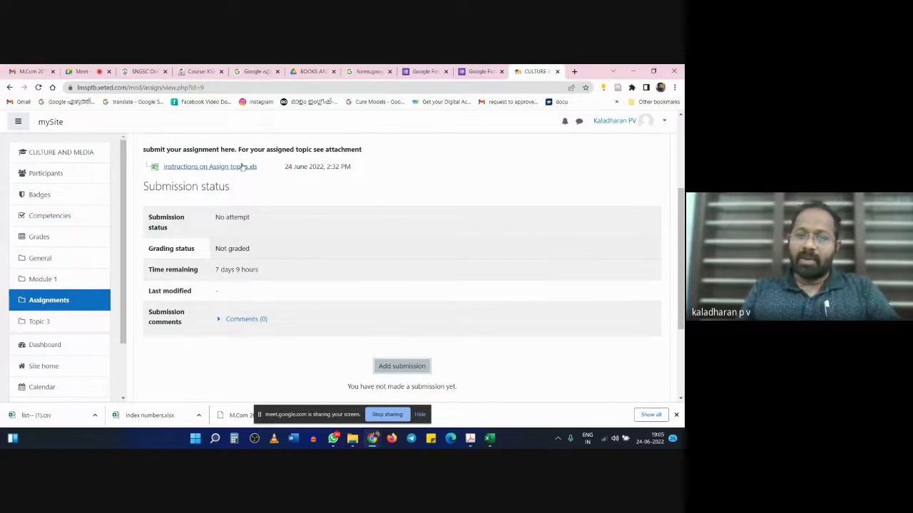
- Hide the sharing notice, start a submission, and highlight the accepted PDF and Word file types
{"action": "left_click", "coordinate": [420, 414]}
{"action": "left_click", "coordinate": [418, 367]}
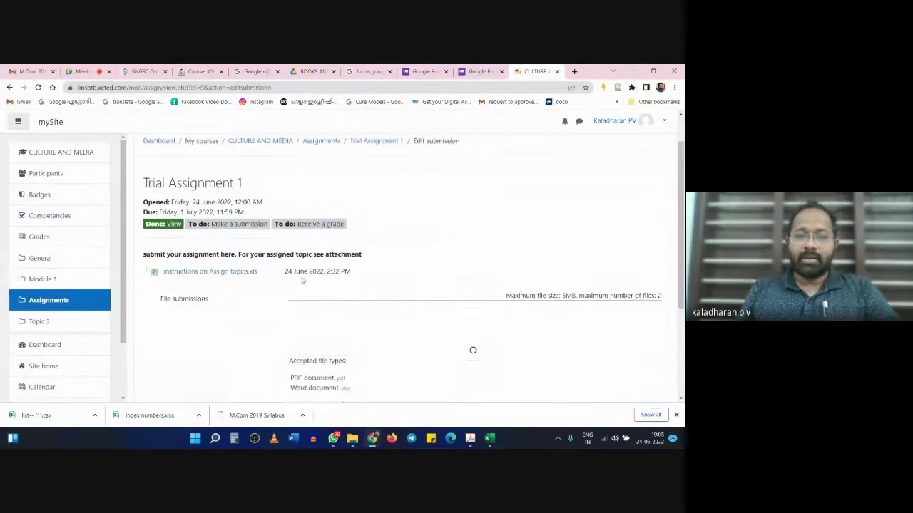
{"action": "scroll", "coordinate": [364, 306], "scroll_direction": "down", "scroll_amount": 2}
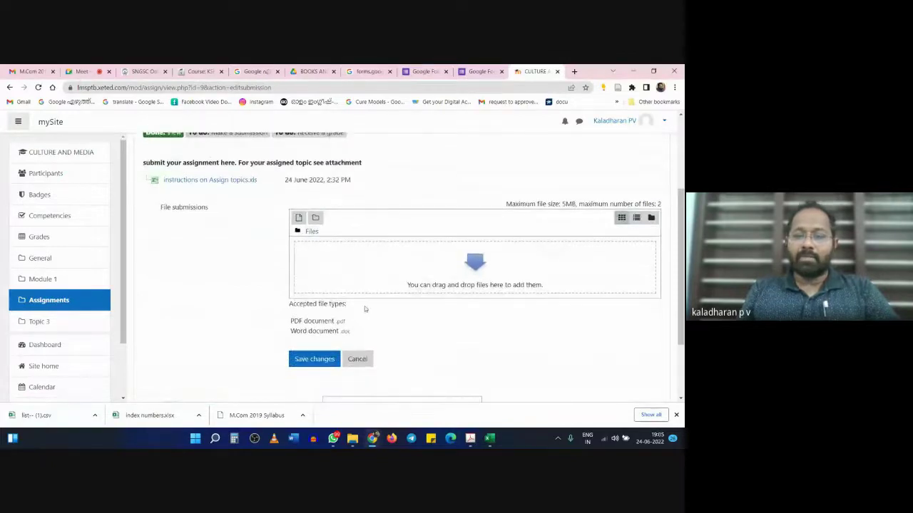
{"action": "left_click_drag", "start_coordinate": [290, 318], "coordinate": [350, 332]}
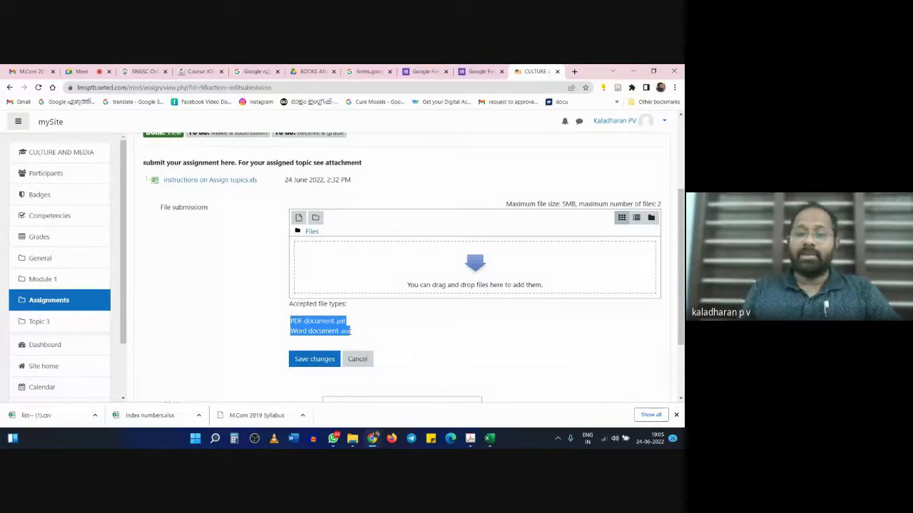
{"action": "left_click", "coordinate": [445, 338]}
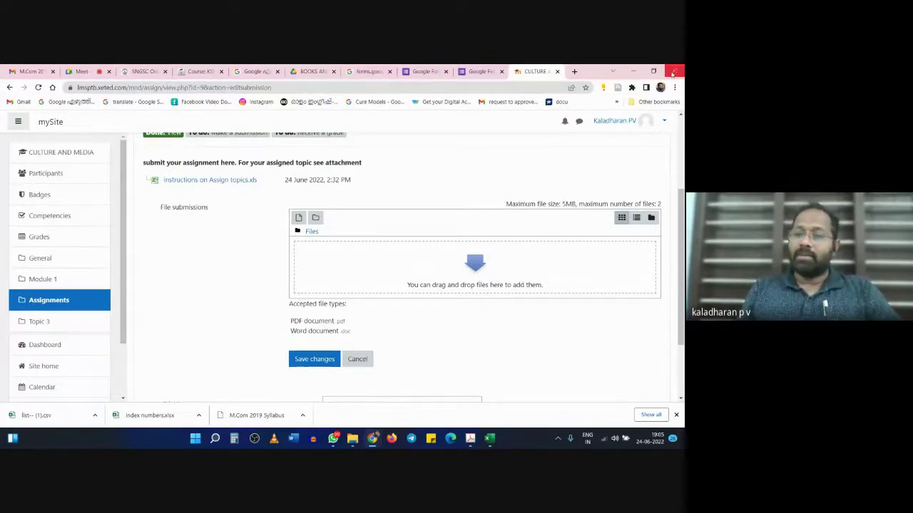
{"action": "scroll", "coordinate": [430, 261], "scroll_direction": "up", "scroll_amount": 3}
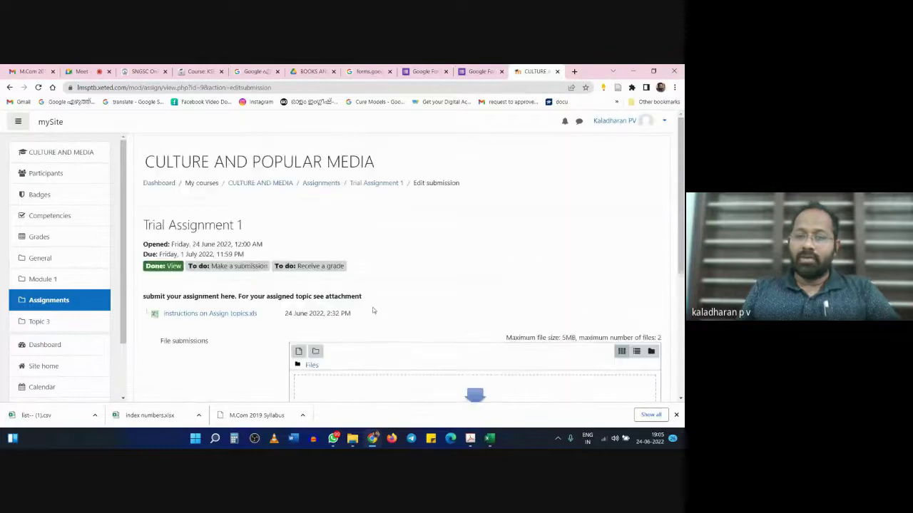
{"action": "scroll", "coordinate": [372, 311], "scroll_direction": "down", "scroll_amount": 2}
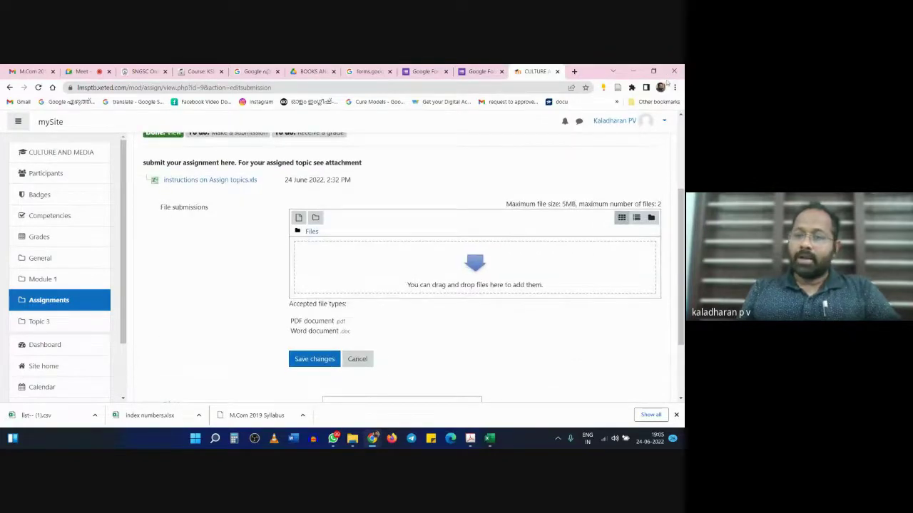
{"action": "left_click", "coordinate": [462, 275]}
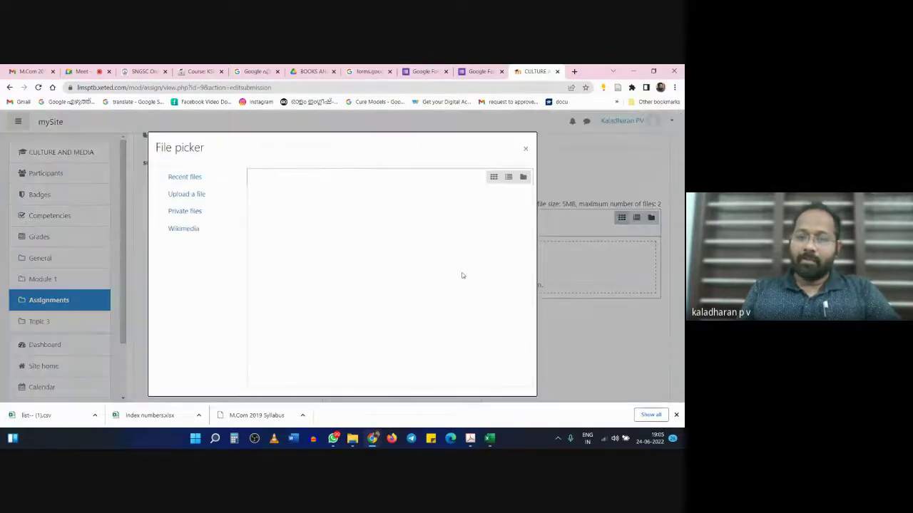
{"action": "left_click", "coordinate": [525, 149]}
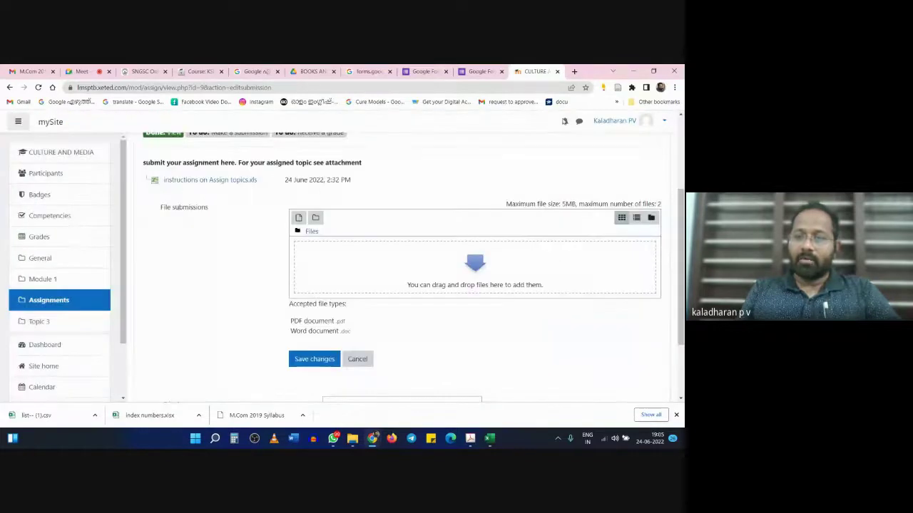
{"action": "left_click", "coordinate": [653, 71]}
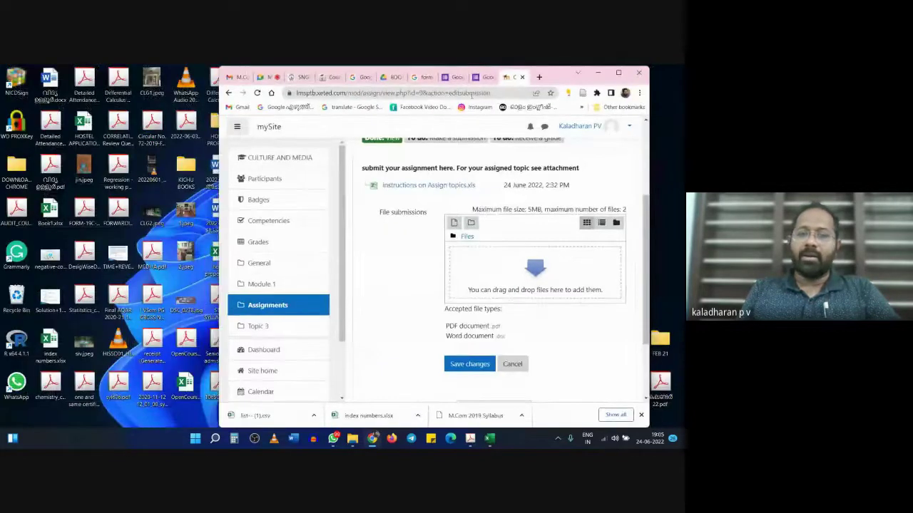
{"action": "left_click_drag", "start_coordinate": [568, 80], "coordinate": [683, 77]}
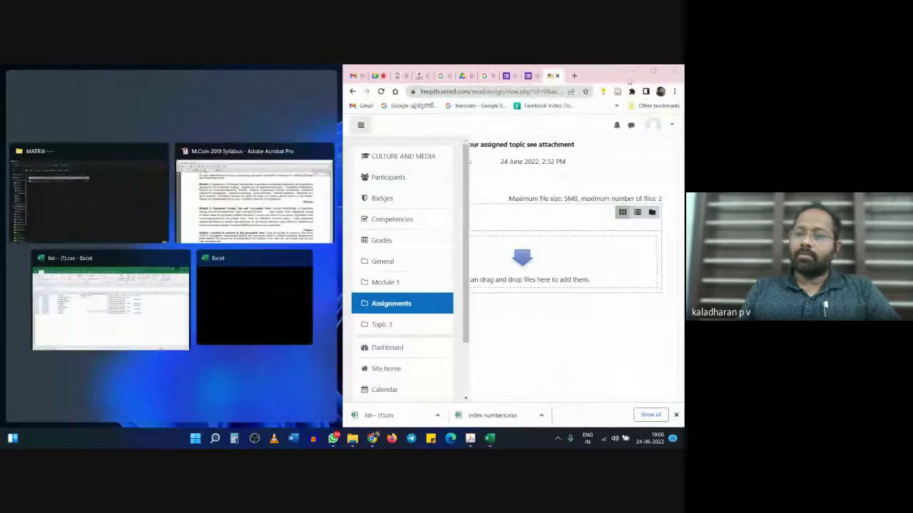
{"action": "left_click", "coordinate": [652, 72]}
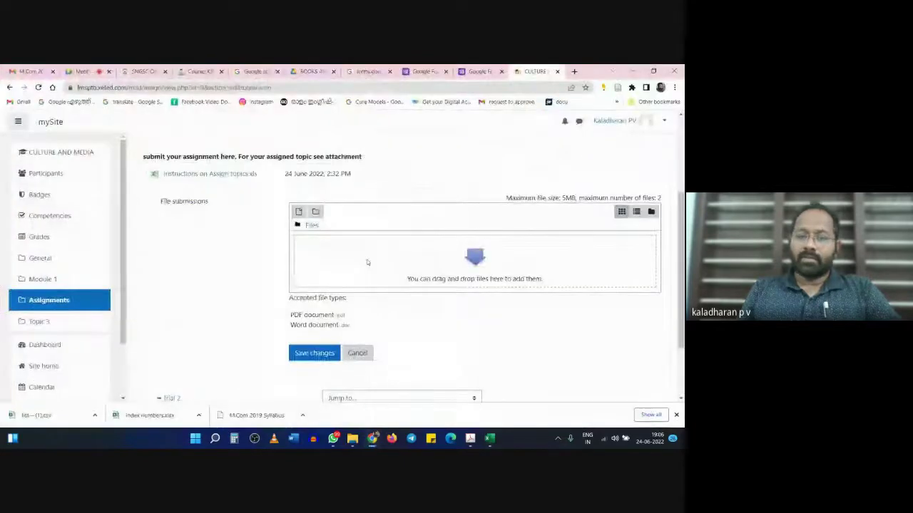
{"action": "left_click", "coordinate": [367, 262]}
{"action": "left_click", "coordinate": [185, 198]}
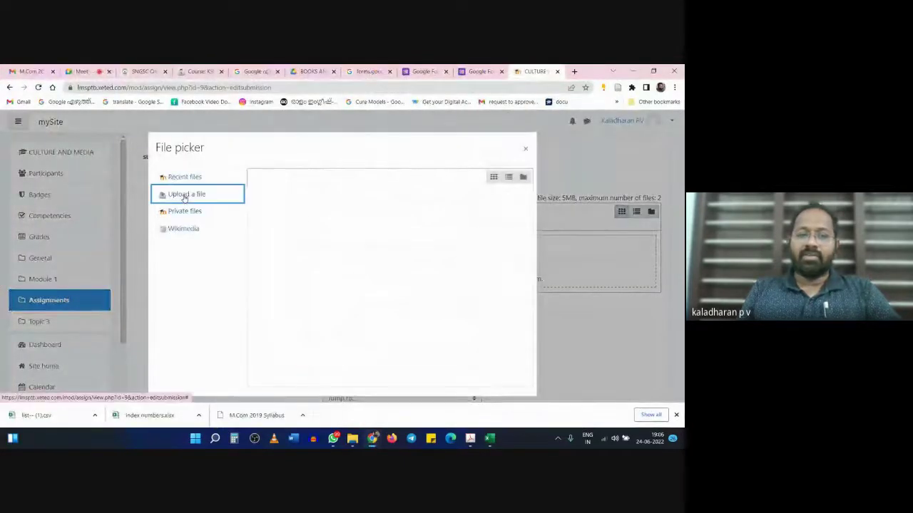
{"action": "left_click", "coordinate": [289, 223]}
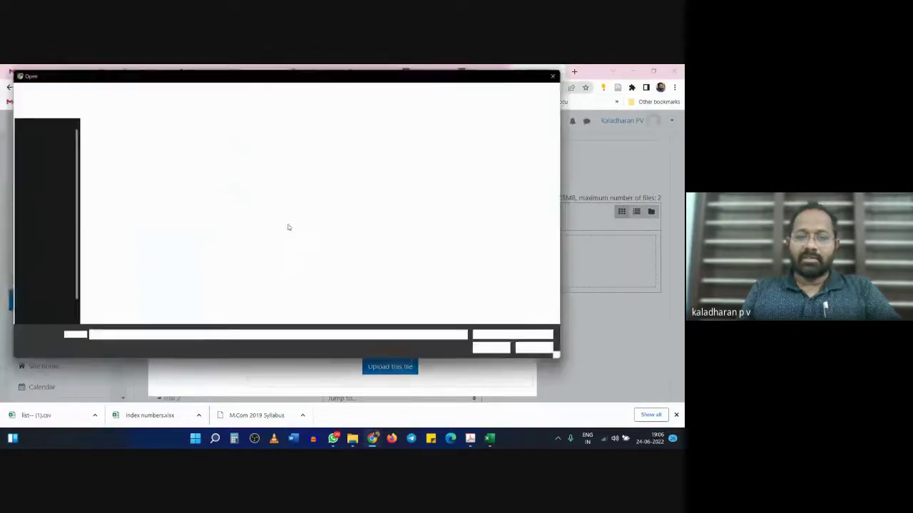
{"action": "left_click", "coordinate": [32, 125]}
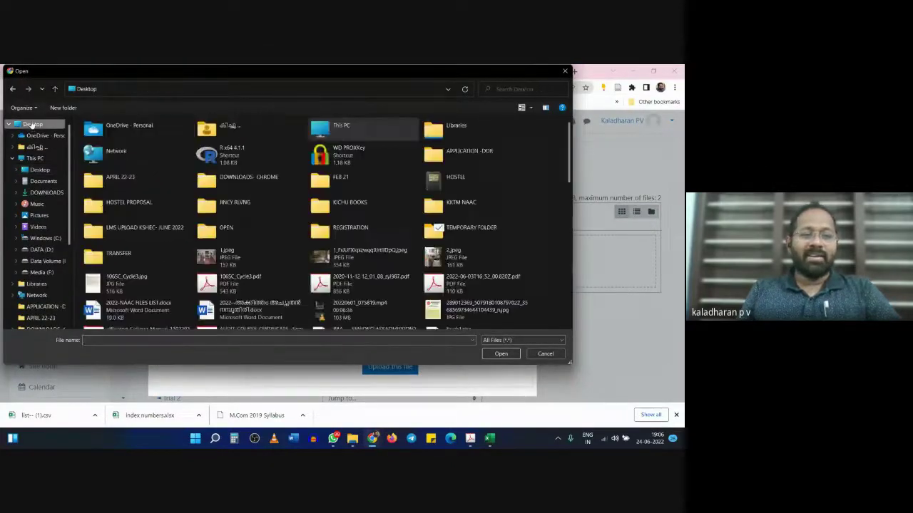
{"action": "left_click", "coordinate": [278, 259]}
{"action": "scroll", "coordinate": [250, 261], "scroll_direction": "down", "scroll_amount": 5}
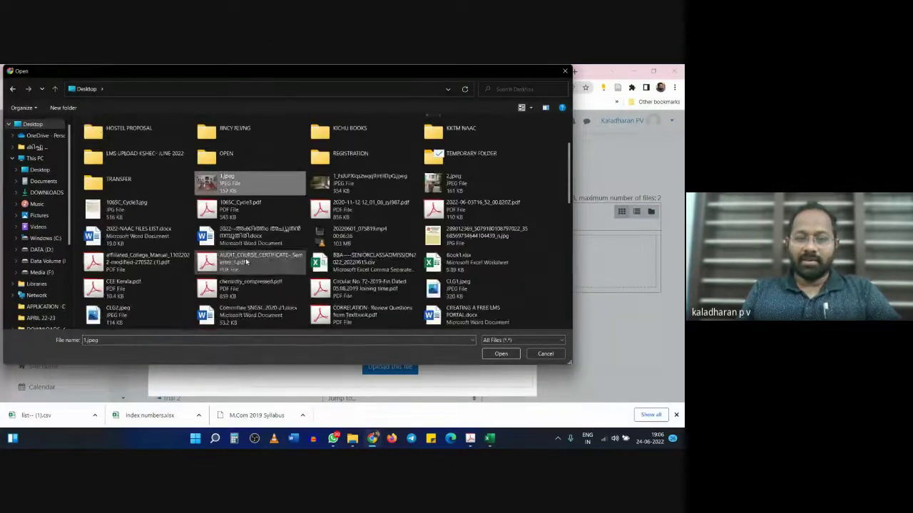
{"action": "left_click", "coordinate": [228, 340]}
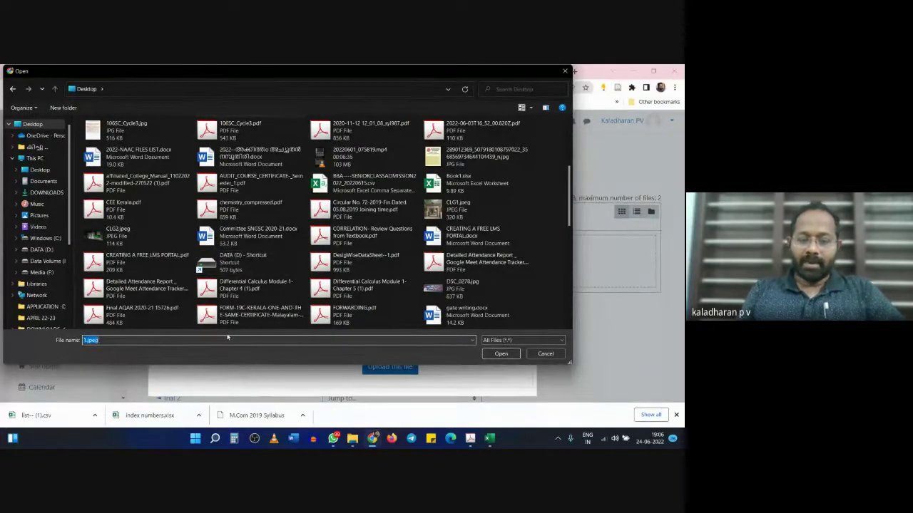
{"action": "type", "text": "ma"}
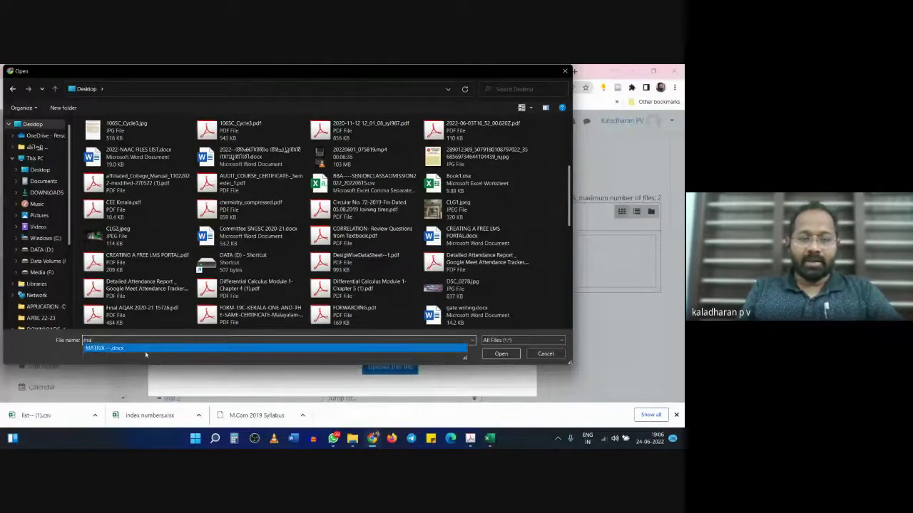
{"action": "left_click", "coordinate": [144, 352]}
{"action": "left_click", "coordinate": [501, 353]}
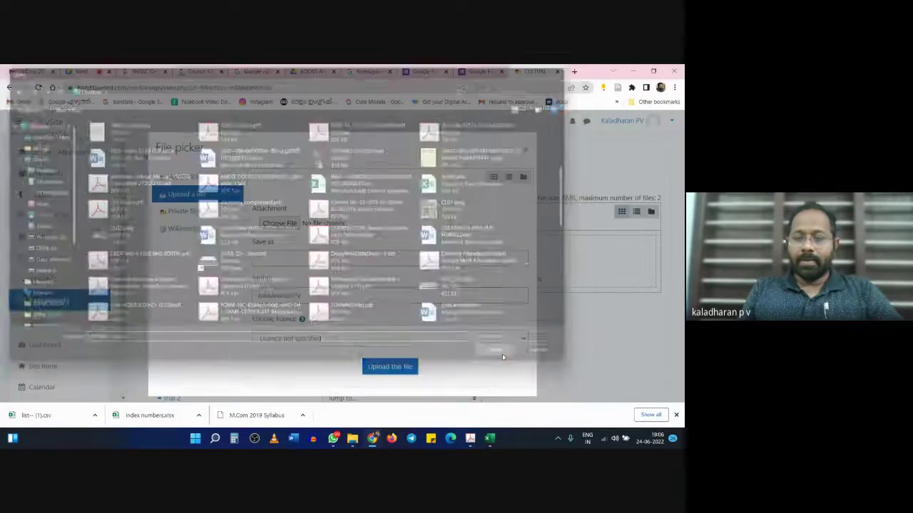
{"action": "left_click", "coordinate": [390, 366]}
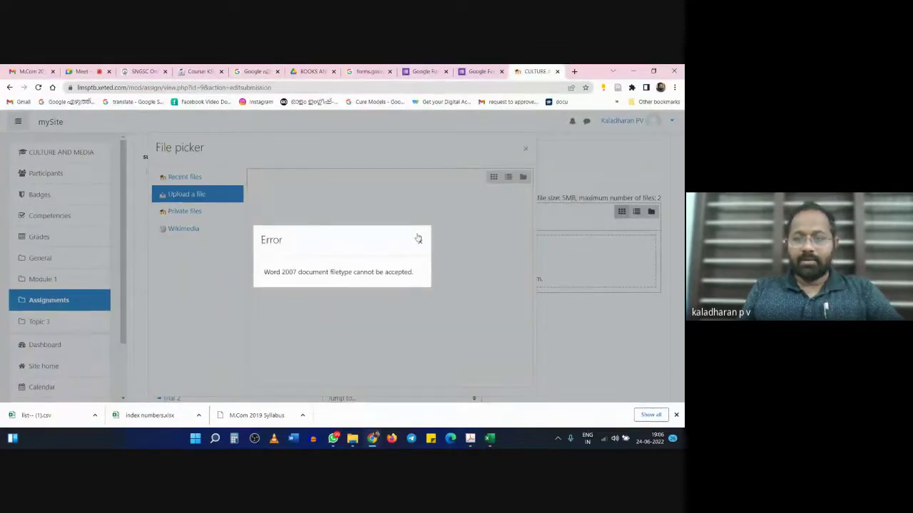
{"action": "left_click", "coordinate": [419, 243]}
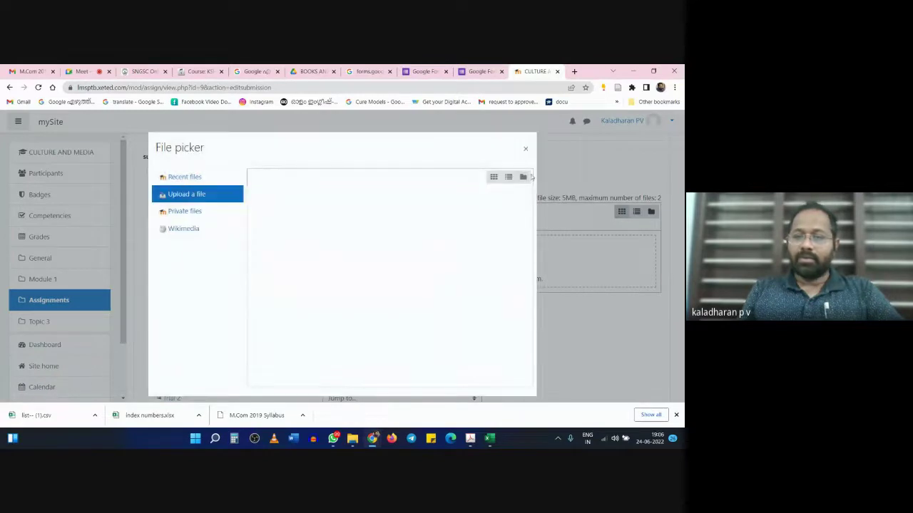
{"action": "left_click", "coordinate": [525, 149]}
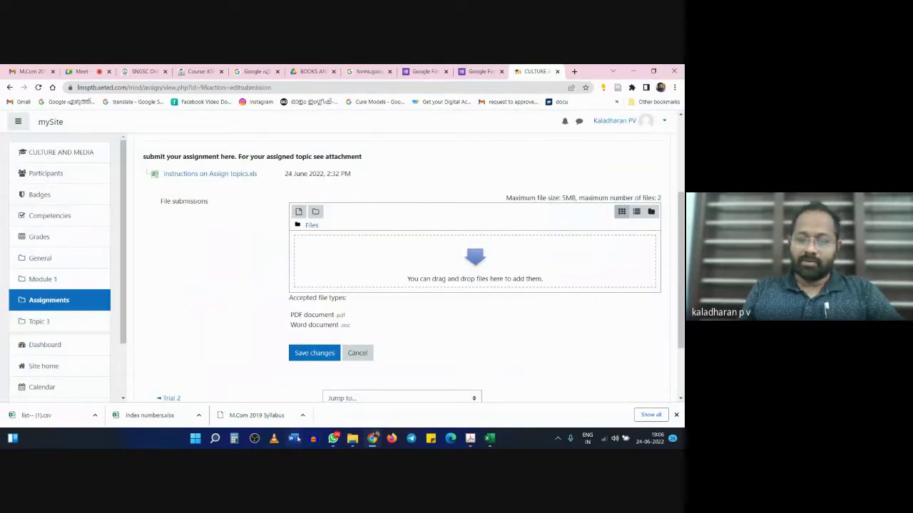
- Open MATRIX from Word's recent files and save a Word Document copy to the Desktop
{"action": "left_click", "coordinate": [294, 438]}
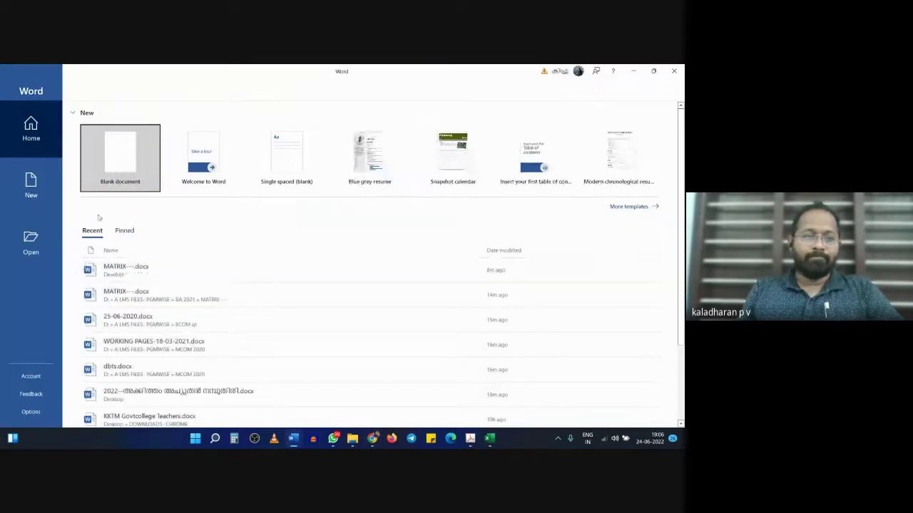
{"action": "left_click", "coordinate": [143, 269]}
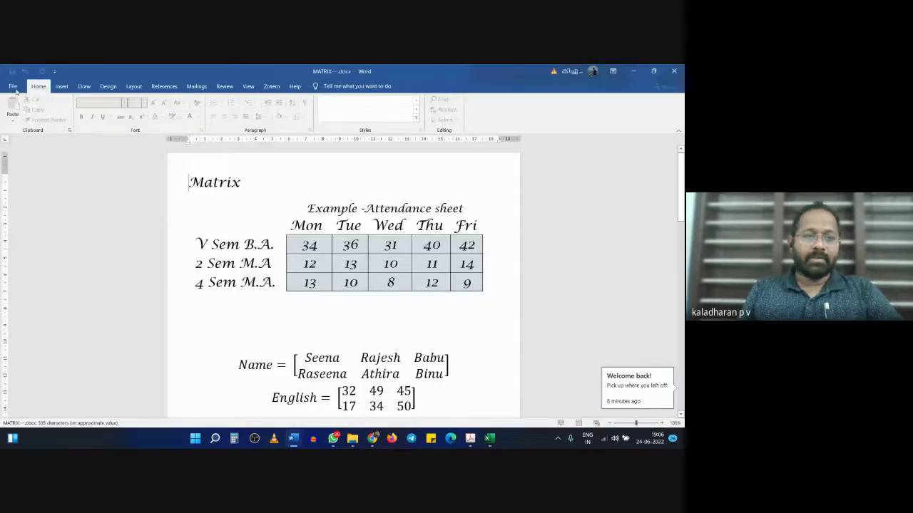
{"action": "left_click", "coordinate": [13, 86]}
{"action": "left_click", "coordinate": [34, 206]}
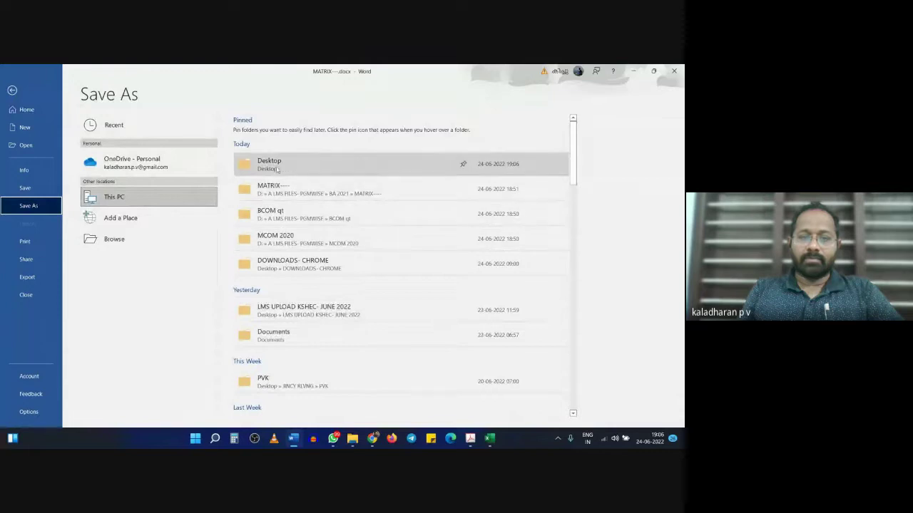
{"action": "left_click", "coordinate": [277, 169]}
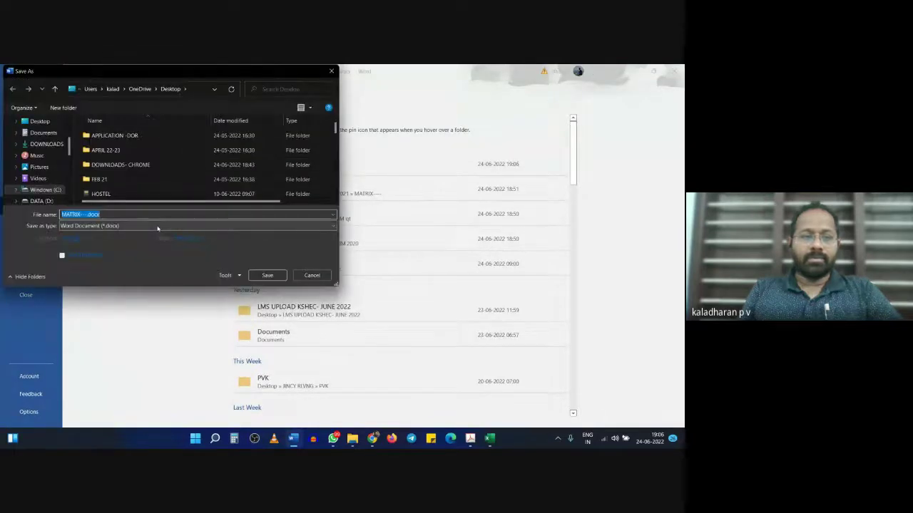
{"action": "left_click", "coordinate": [157, 226]}
{"action": "left_click", "coordinate": [137, 236]}
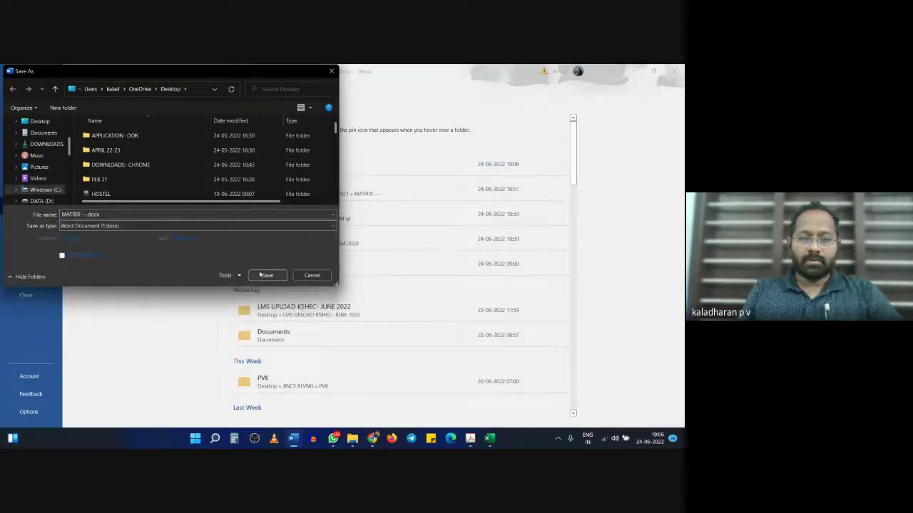
{"action": "left_click", "coordinate": [265, 275]}
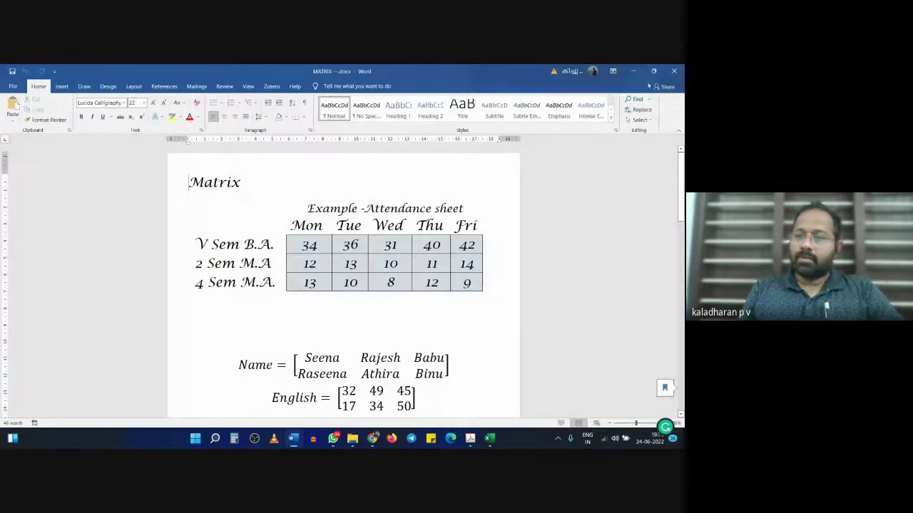
{"action": "key", "text": "alt+Tab"}
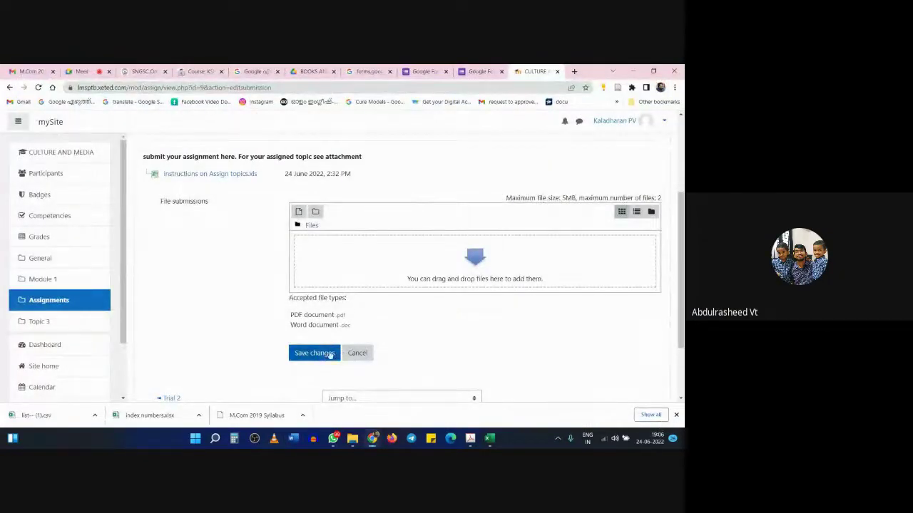
- Save MATRIX to the Desktop as a Word 97-2003 .doc, accepting the compatibility warning
{"action": "left_click", "coordinate": [293, 438]}
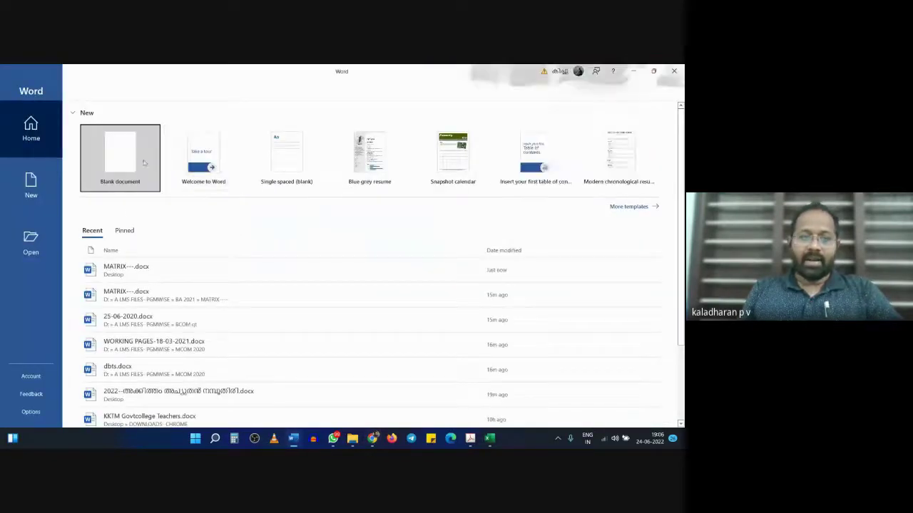
{"action": "left_click", "coordinate": [163, 271]}
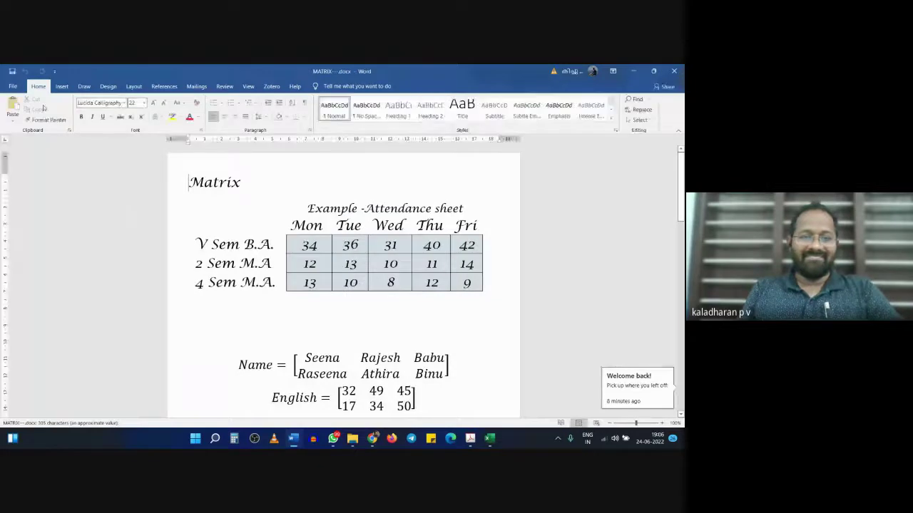
{"action": "left_click", "coordinate": [13, 86]}
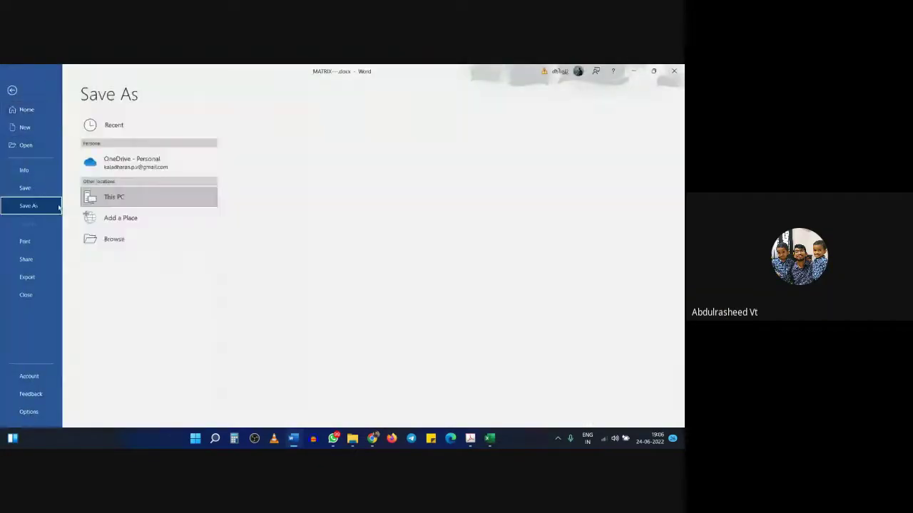
{"action": "left_click", "coordinate": [29, 206]}
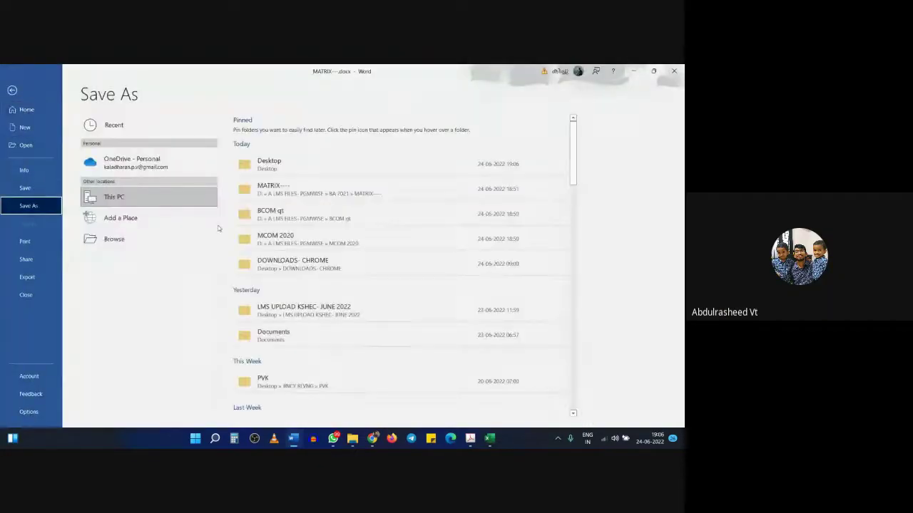
{"action": "left_click", "coordinate": [287, 165]}
{"action": "left_click", "coordinate": [143, 228]}
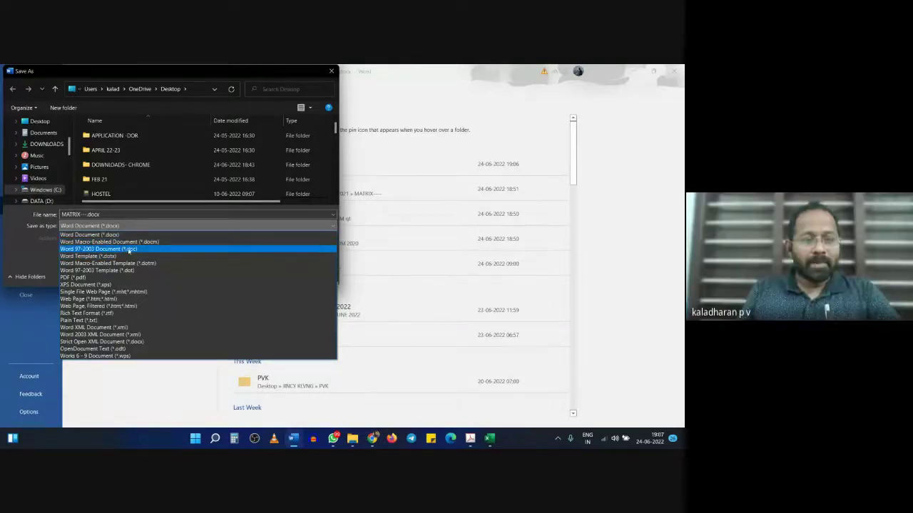
{"action": "left_click", "coordinate": [130, 249]}
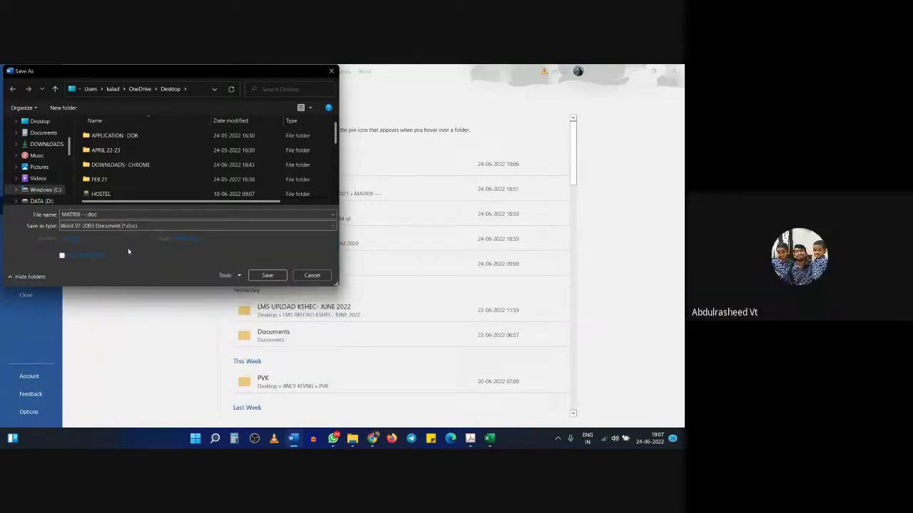
{"action": "left_click", "coordinate": [268, 275]}
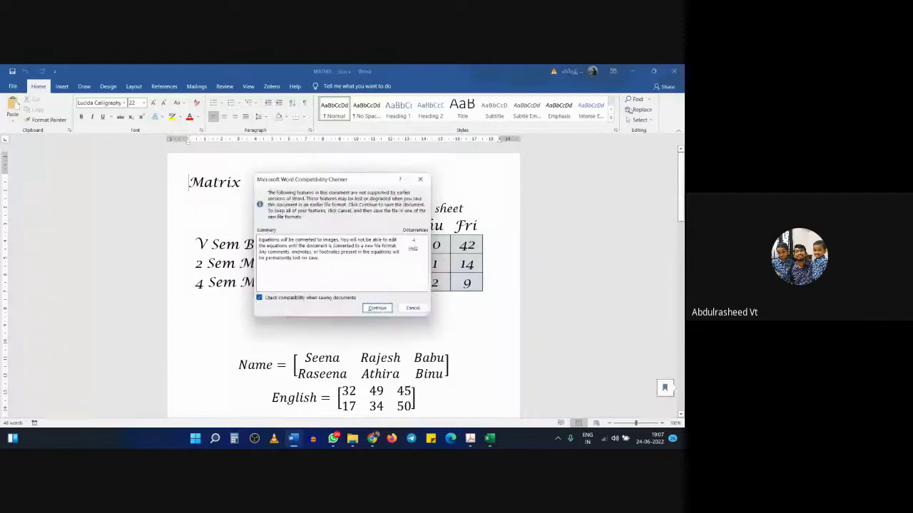
{"action": "left_click", "coordinate": [376, 308]}
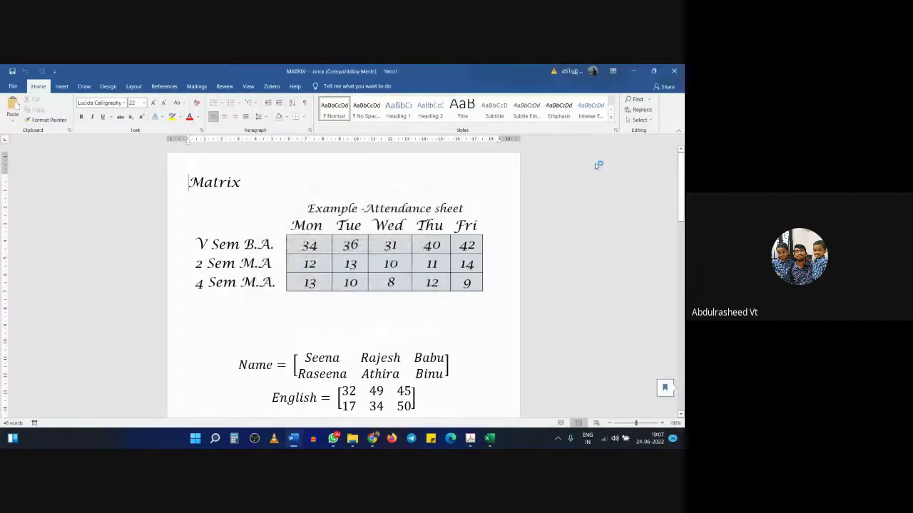
- Close Word, add a file to the submission and search the computer for the matrix document
{"action": "left_click", "coordinate": [674, 72]}
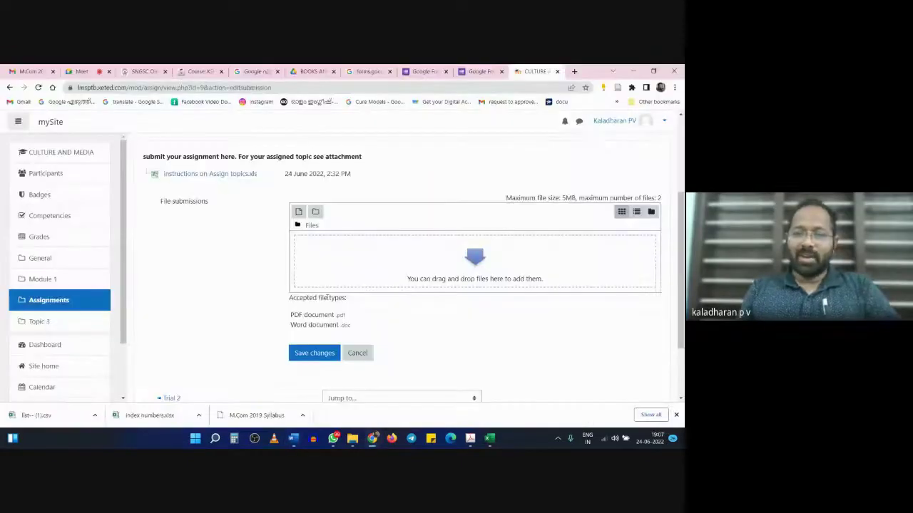
{"action": "left_click", "coordinate": [428, 268]}
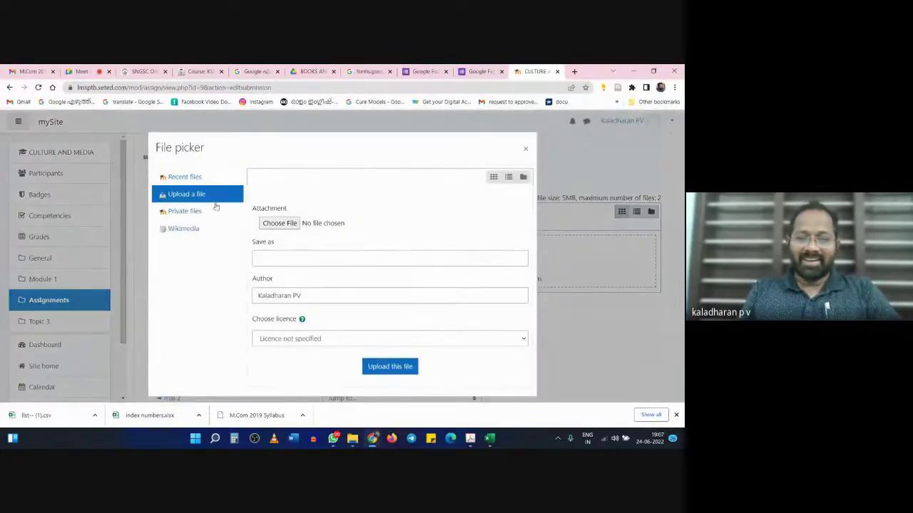
{"action": "left_click", "coordinate": [278, 223]}
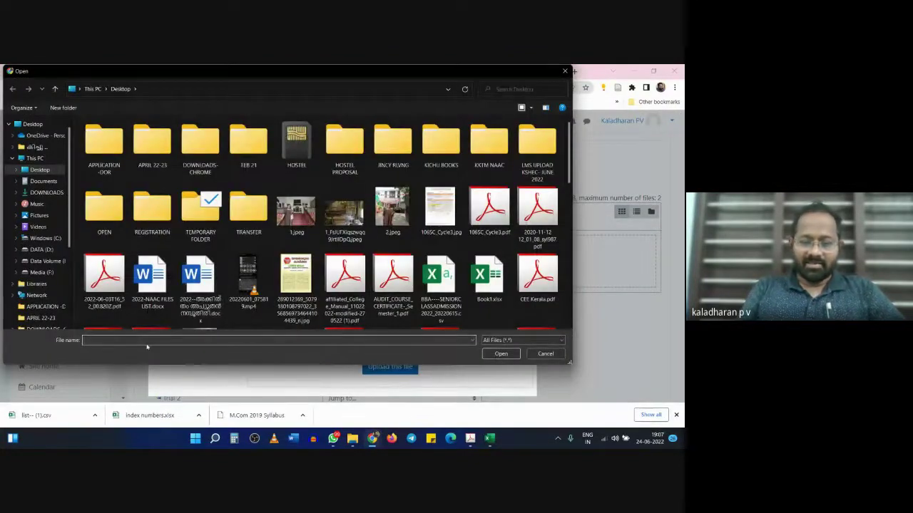
{"action": "type", "text": "math"}
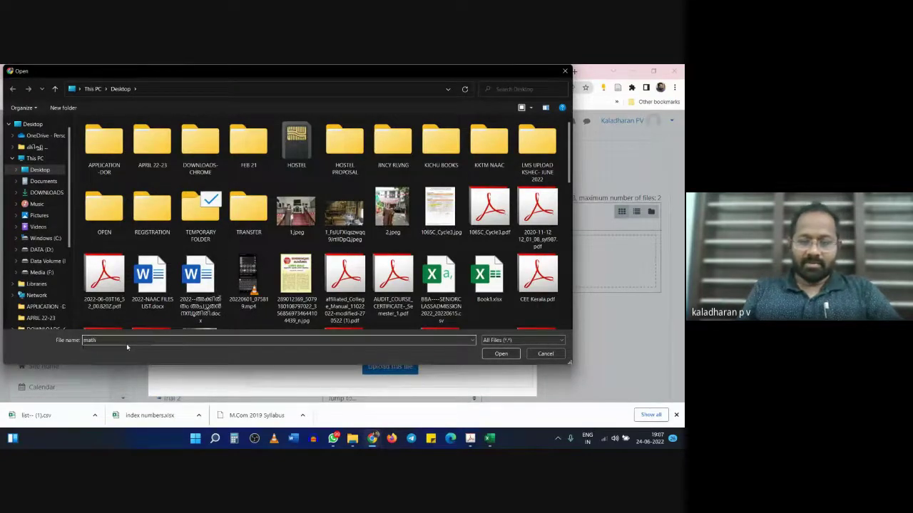
{"action": "key", "text": "BackSpace"}
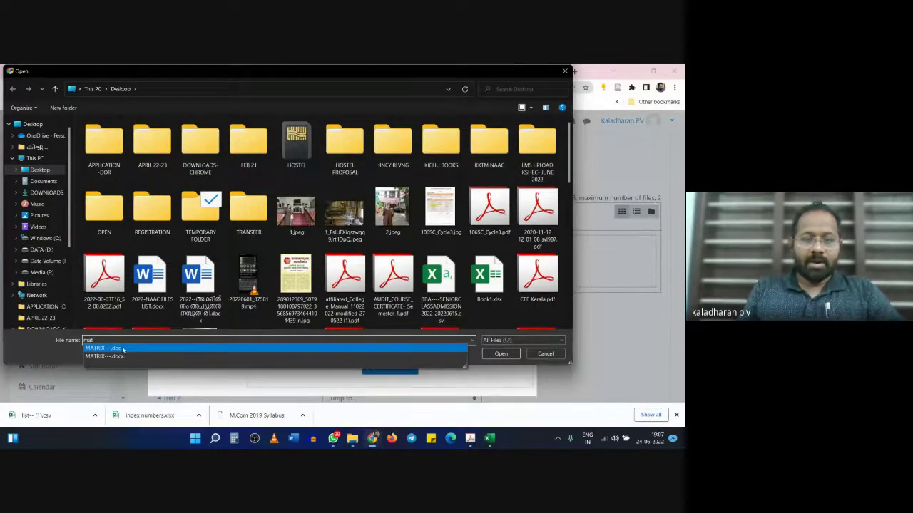
- Upload MATRIX---.doc as the attachment and save the submission
{"action": "left_click", "coordinate": [123, 348]}
{"action": "left_click", "coordinate": [494, 354]}
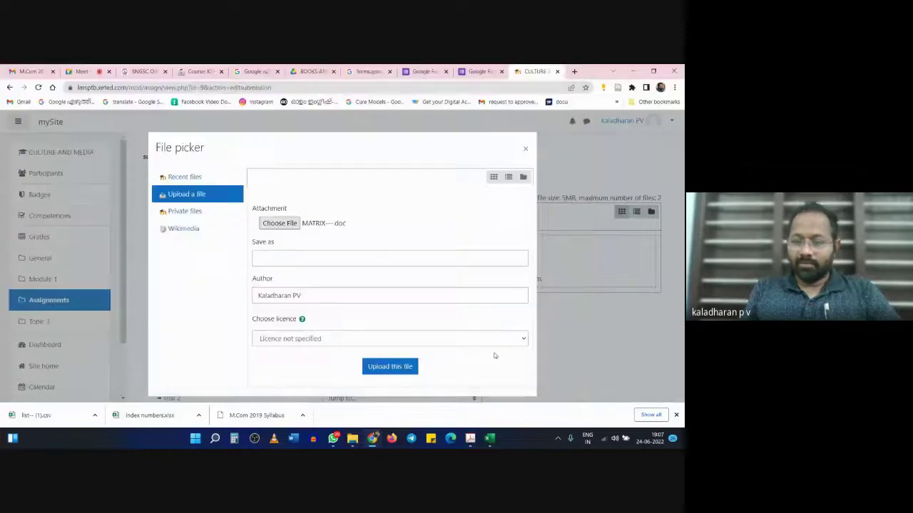
{"action": "left_click", "coordinate": [392, 367]}
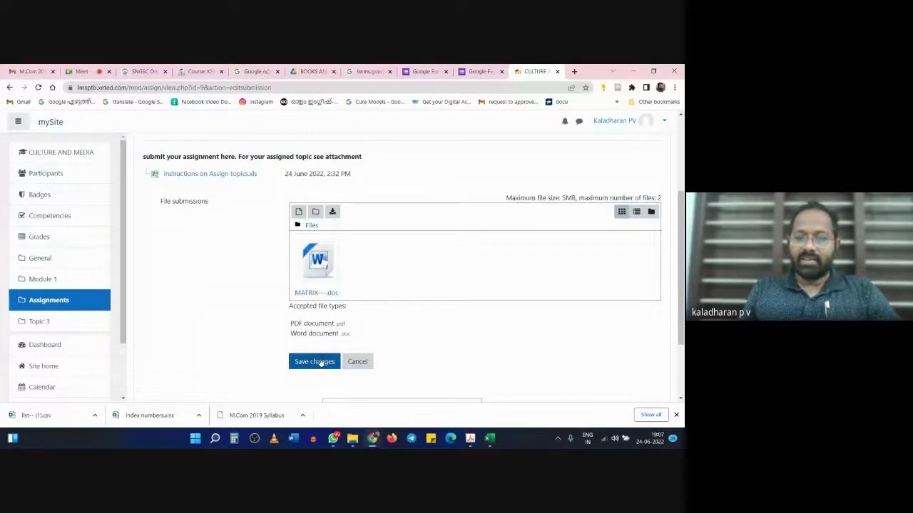
{"action": "left_click", "coordinate": [321, 363]}
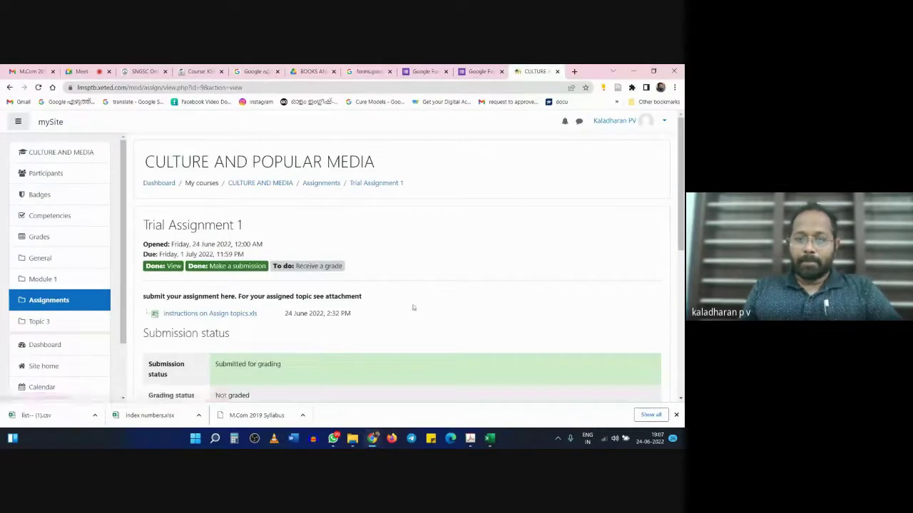
{"action": "scroll", "coordinate": [414, 307], "scroll_direction": "down", "scroll_amount": 3}
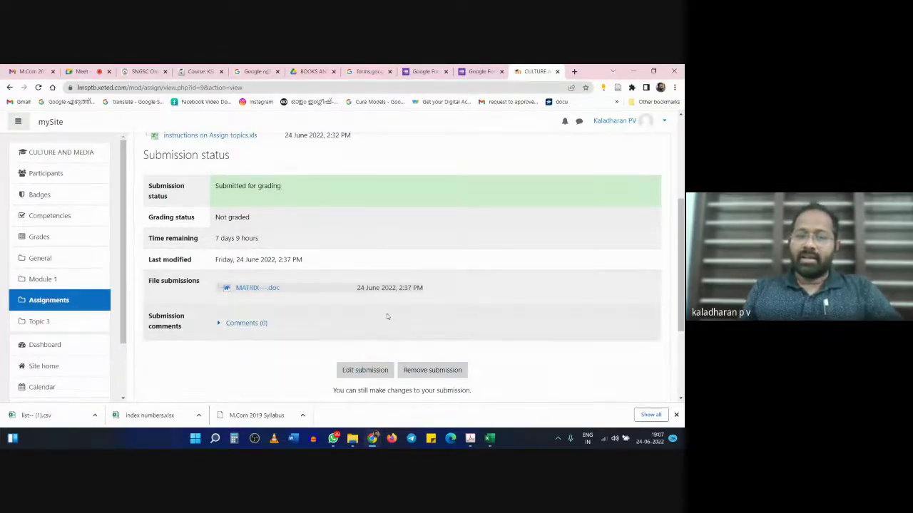
{"action": "scroll", "coordinate": [510, 291], "scroll_direction": "up", "scroll_amount": 3}
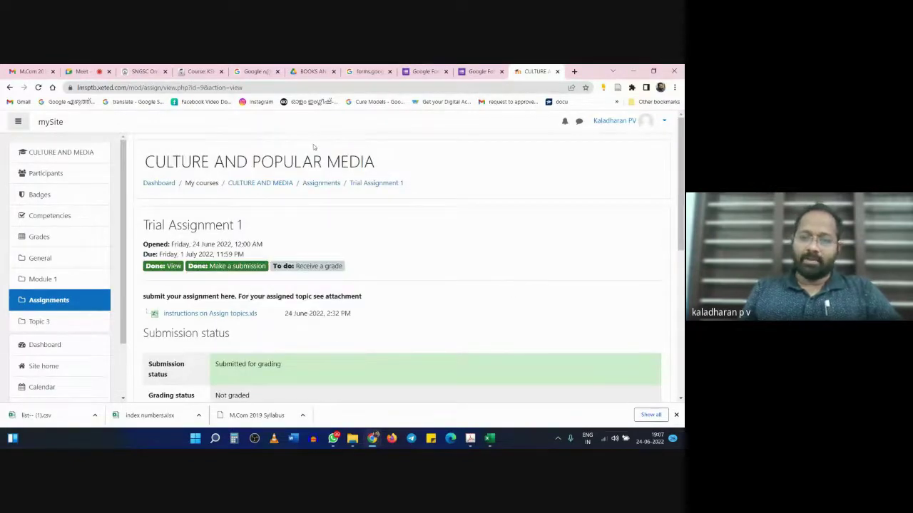
- Return to the Google Meet call and stop presenting the screen
{"action": "left_click", "coordinate": [81, 72]}
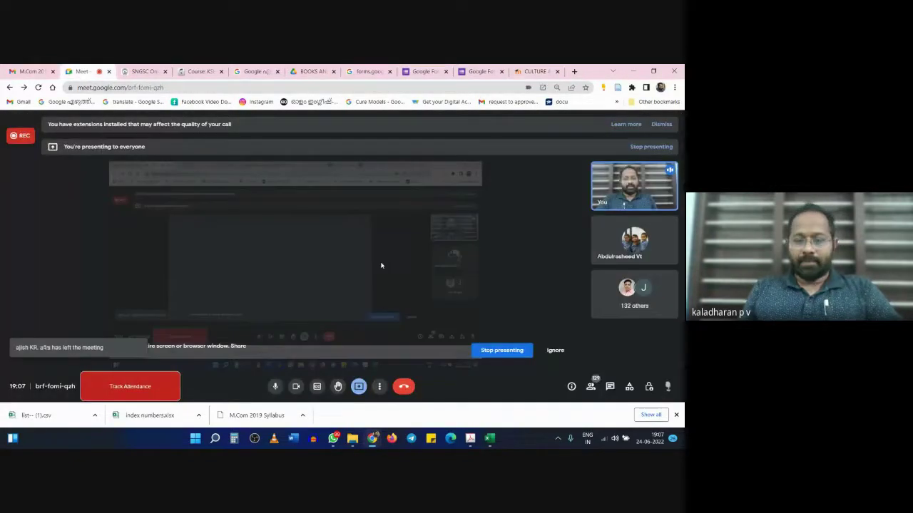
{"action": "left_click", "coordinate": [506, 350]}
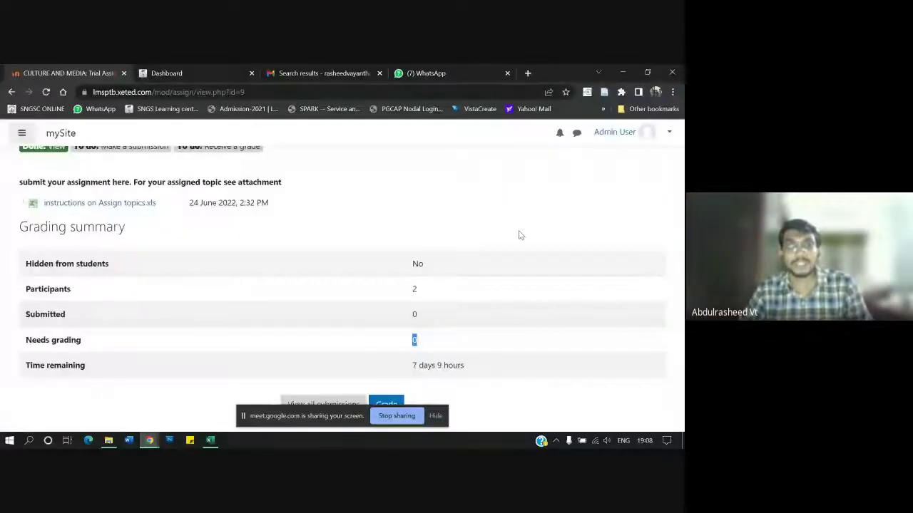
- Go to the CULTURE AND MEDIA course page and hide the screen-sharing notification bar
{"action": "scroll", "coordinate": [124, 209], "scroll_direction": "up", "scroll_amount": 3}
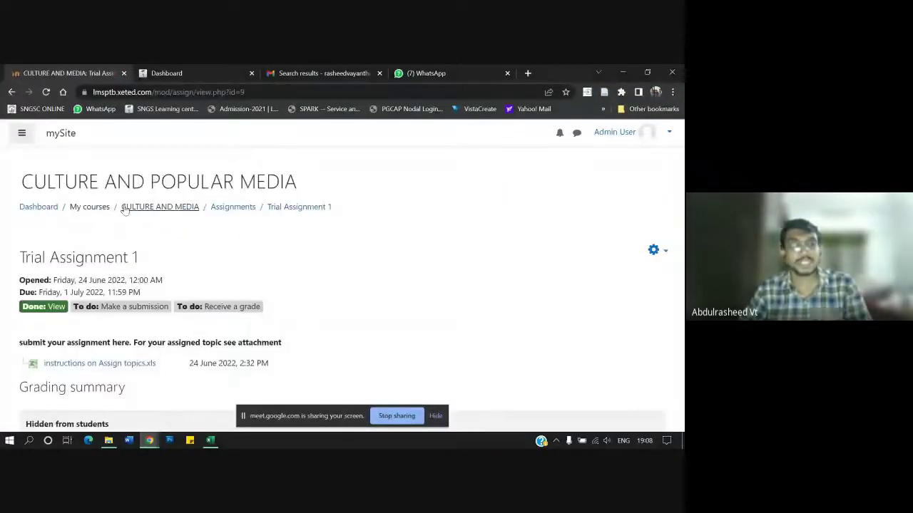
{"action": "left_click", "coordinate": [179, 208]}
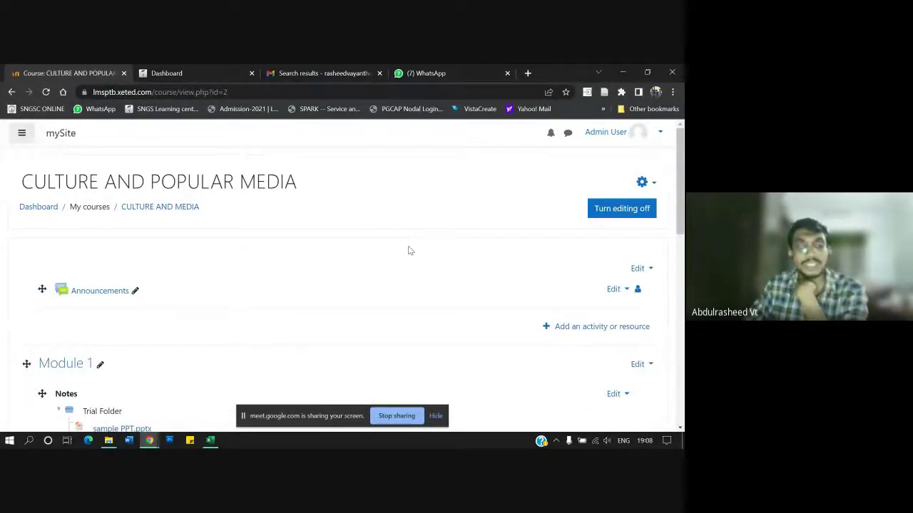
{"action": "scroll", "coordinate": [410, 250], "scroll_direction": "down", "scroll_amount": 4}
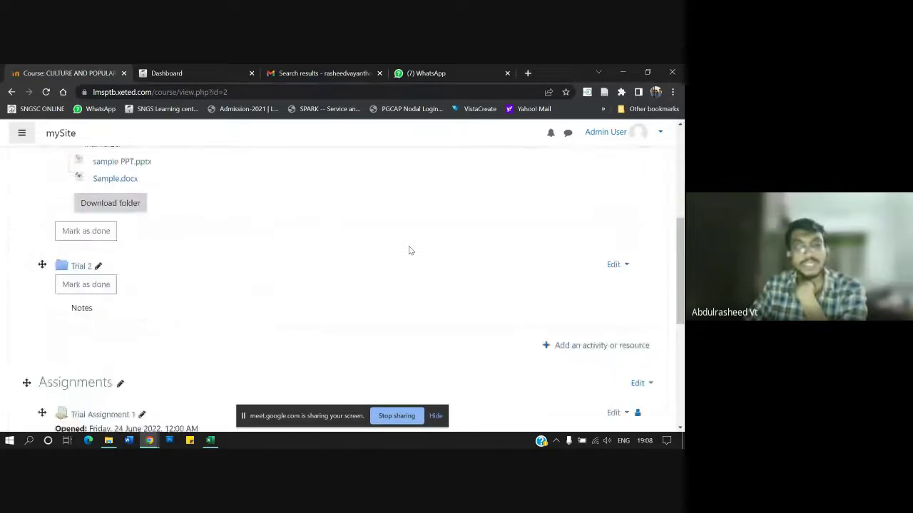
{"action": "scroll", "coordinate": [408, 250], "scroll_direction": "down", "scroll_amount": 2}
{"action": "scroll", "coordinate": [408, 250], "scroll_direction": "down", "scroll_amount": 1}
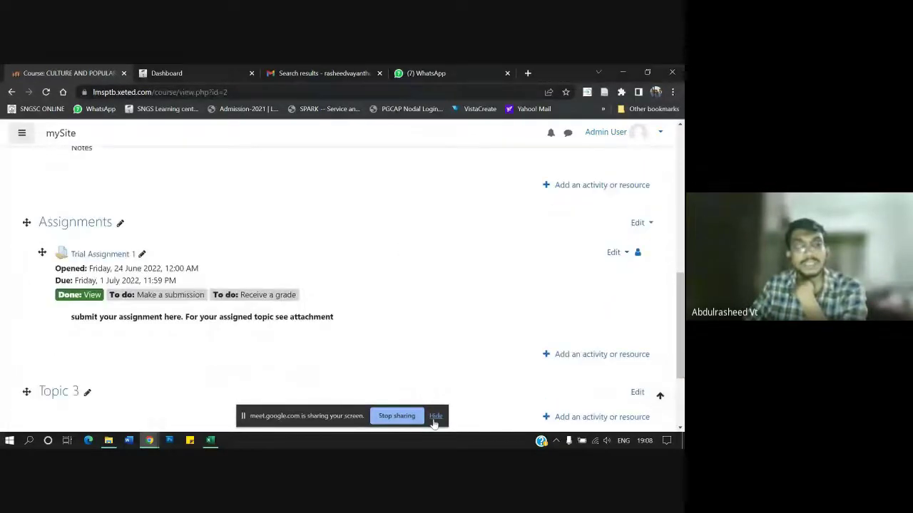
{"action": "left_click", "coordinate": [435, 417]}
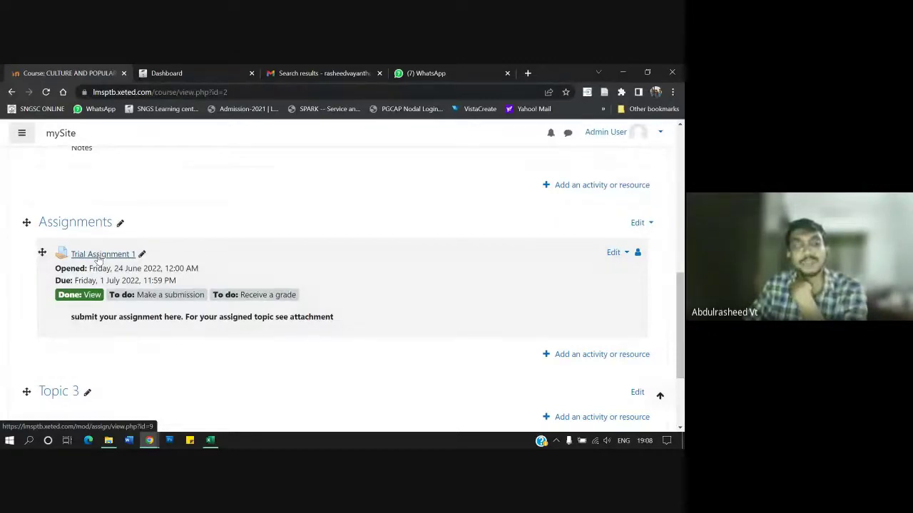
- Open Trial Assignment 1 and check its grading summary, including the 7 days 9 hours remaining
{"action": "left_click", "coordinate": [101, 258]}
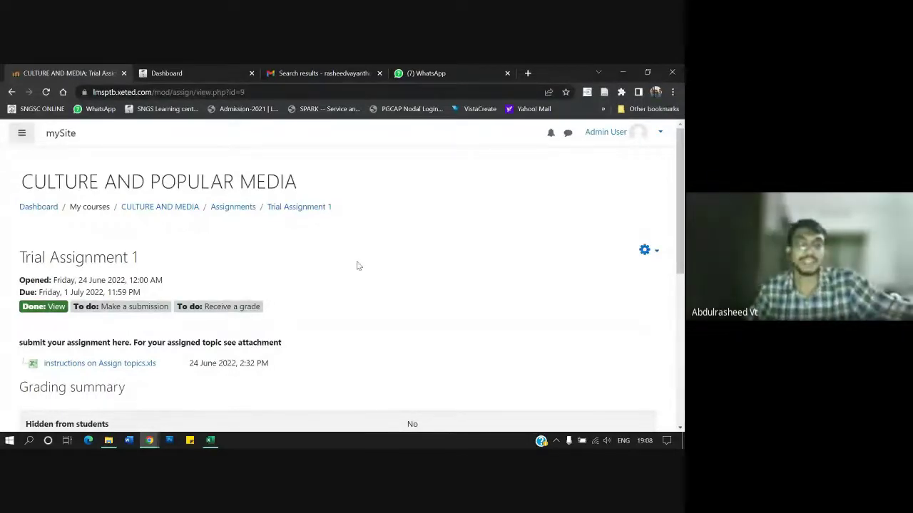
{"action": "scroll", "coordinate": [362, 286], "scroll_direction": "down", "scroll_amount": 3}
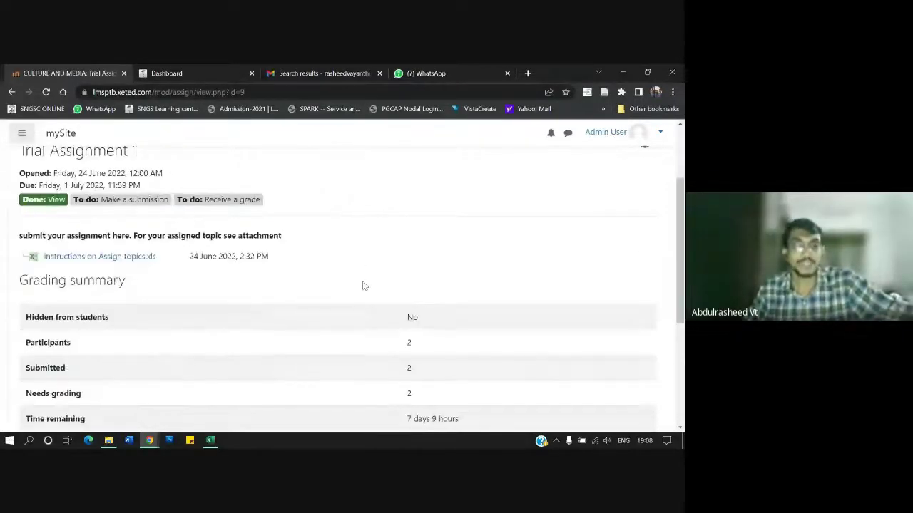
{"action": "scroll", "coordinate": [362, 286], "scroll_direction": "down", "scroll_amount": 2}
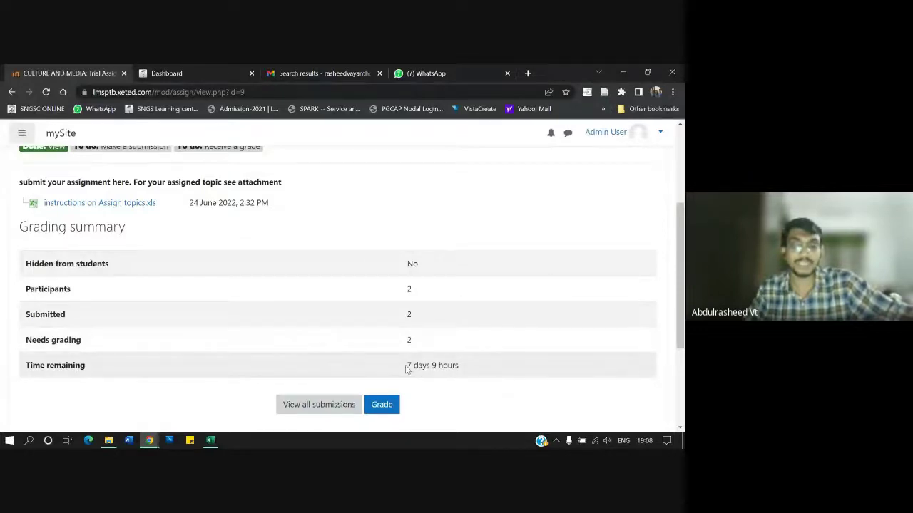
{"action": "left_click_drag", "start_coordinate": [406, 367], "coordinate": [457, 366]}
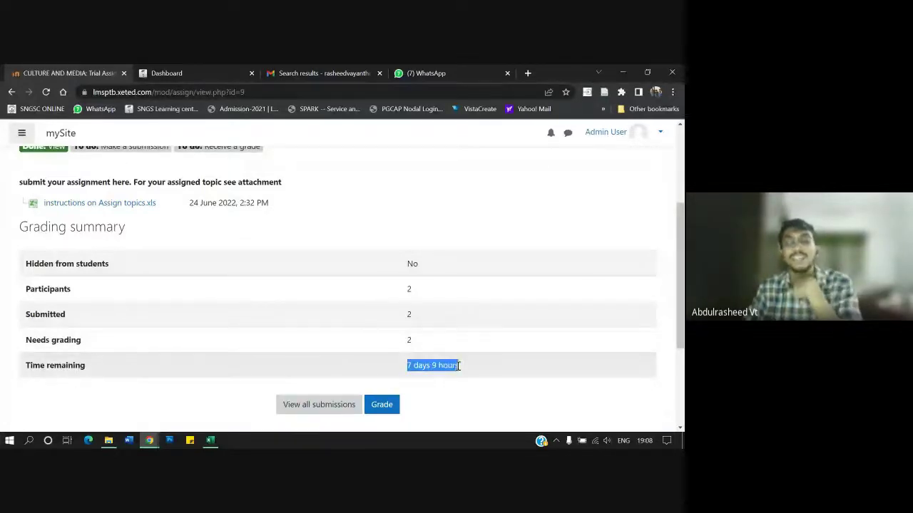
{"action": "left_click", "coordinate": [458, 365]}
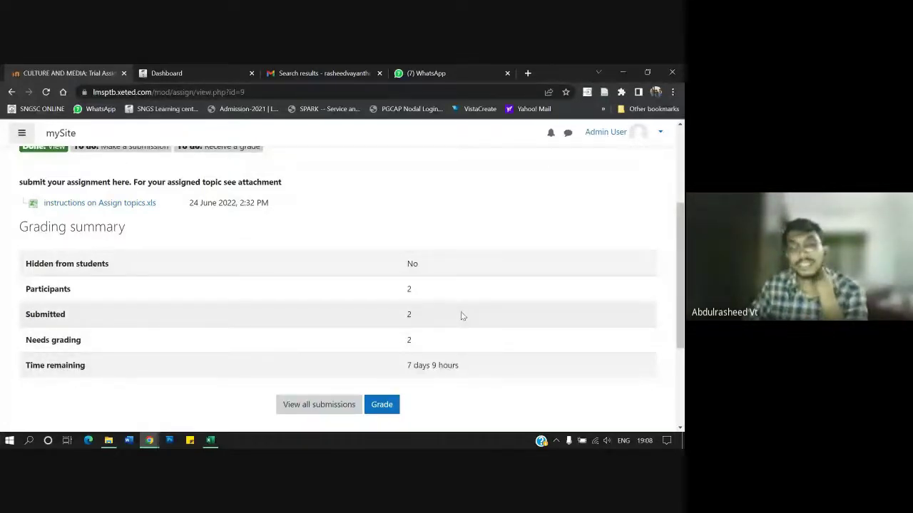
{"action": "scroll", "coordinate": [261, 327], "scroll_direction": "down", "scroll_amount": 1}
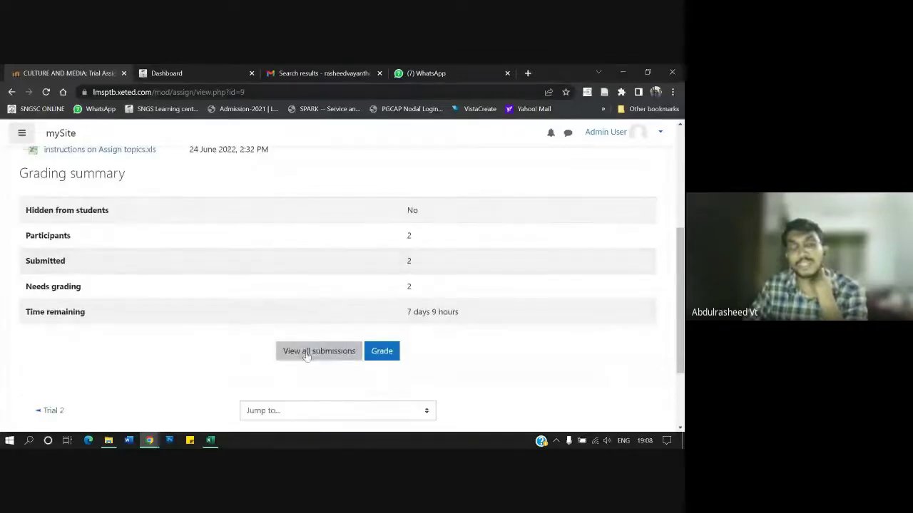
{"action": "left_click", "coordinate": [384, 351]}
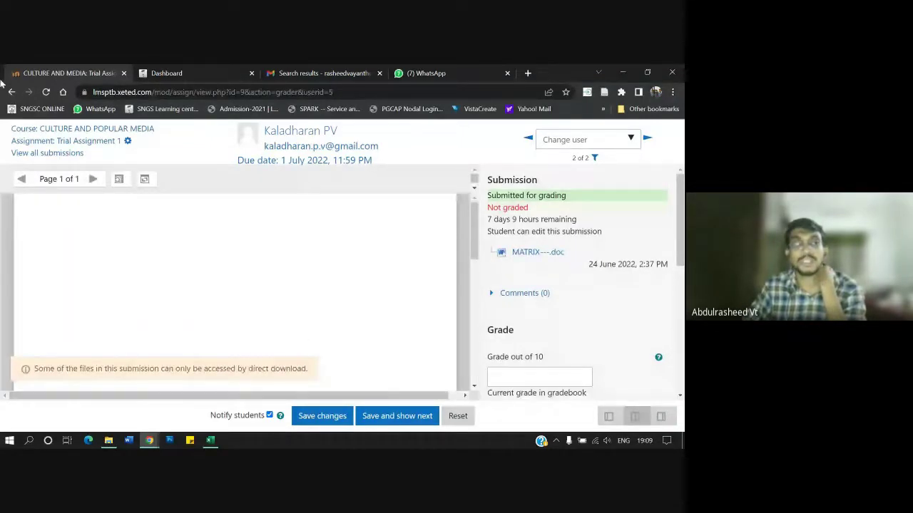
{"action": "left_click", "coordinate": [71, 142]}
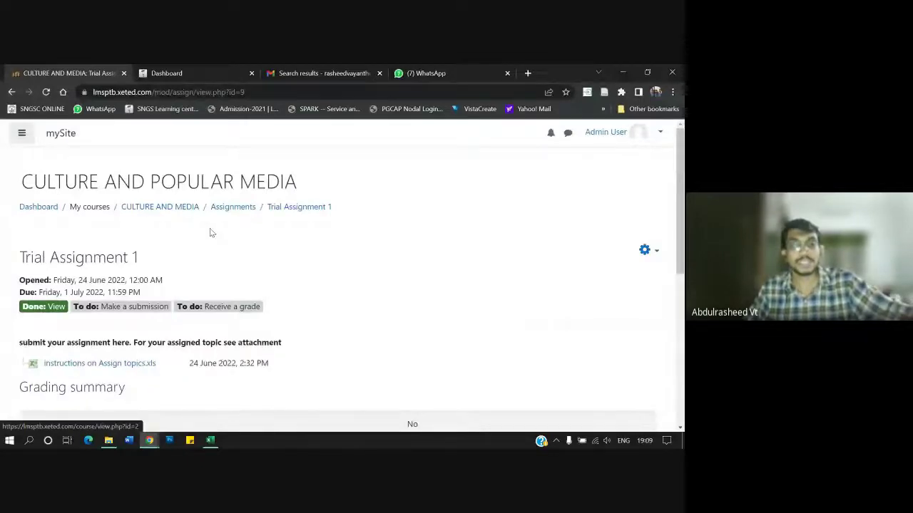
{"action": "scroll", "coordinate": [210, 233], "scroll_direction": "down", "scroll_amount": 3}
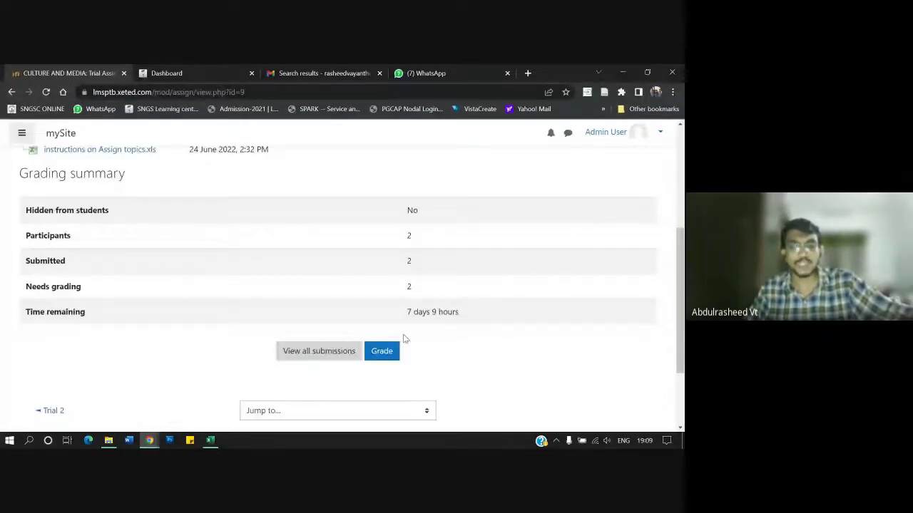
- List all submissions and review both students' files, a PDF and MATRIX---.doc, in the table
{"action": "left_click", "coordinate": [312, 354]}
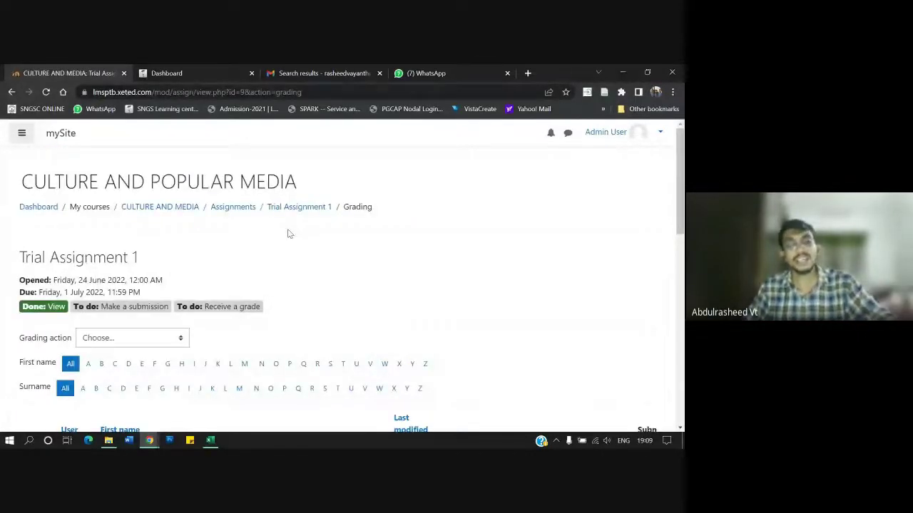
{"action": "scroll", "coordinate": [289, 234], "scroll_direction": "down", "scroll_amount": 2}
{"action": "scroll", "coordinate": [289, 234], "scroll_direction": "down", "scroll_amount": 2}
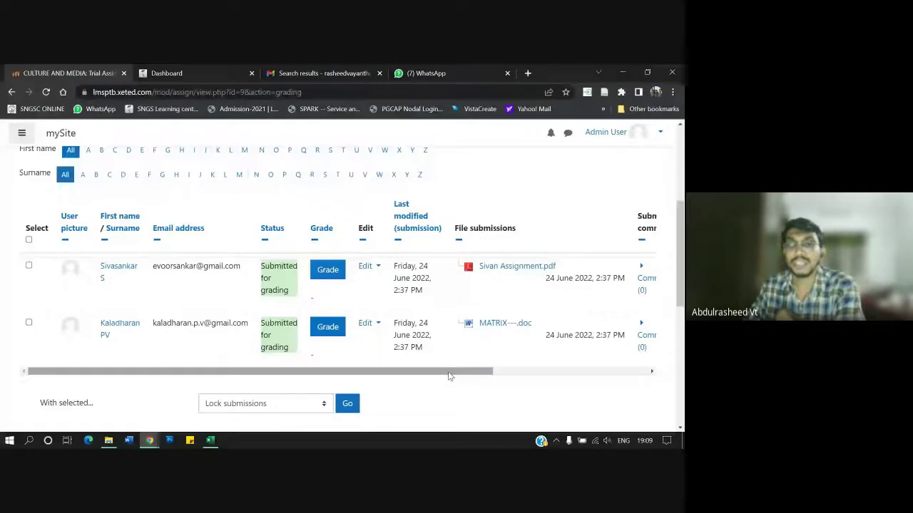
{"action": "left_click_drag", "start_coordinate": [449, 376], "coordinate": [607, 379]}
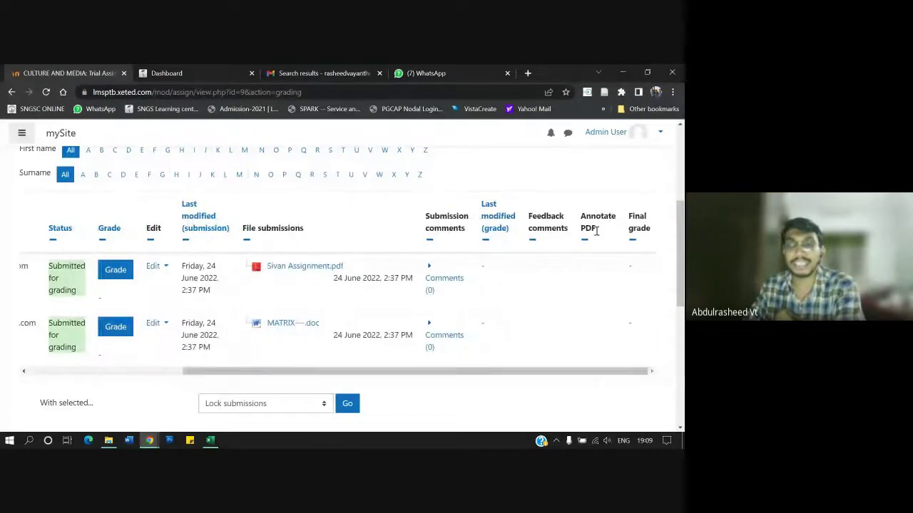
{"action": "left_click_drag", "start_coordinate": [395, 371], "coordinate": [224, 373]}
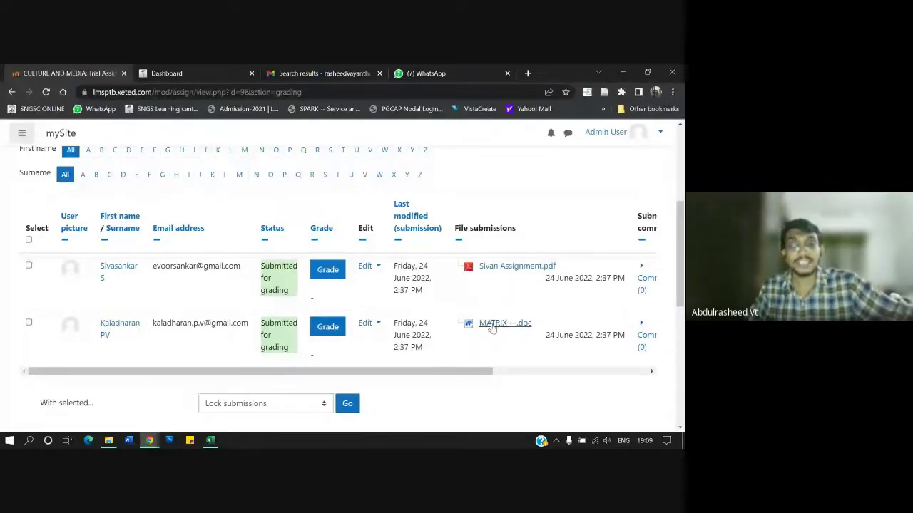
- Open the grader on the second student, then switch to user 1 of 2 and review the PDF
{"action": "left_click", "coordinate": [326, 334]}
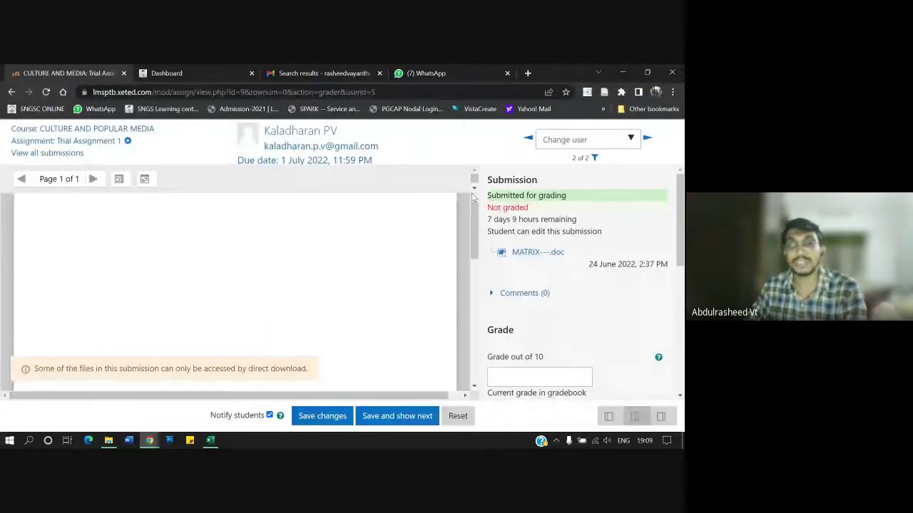
{"action": "scroll", "coordinate": [475, 238], "scroll_direction": "down", "scroll_amount": 2}
{"action": "scroll", "coordinate": [475, 237], "scroll_direction": "down", "scroll_amount": 5}
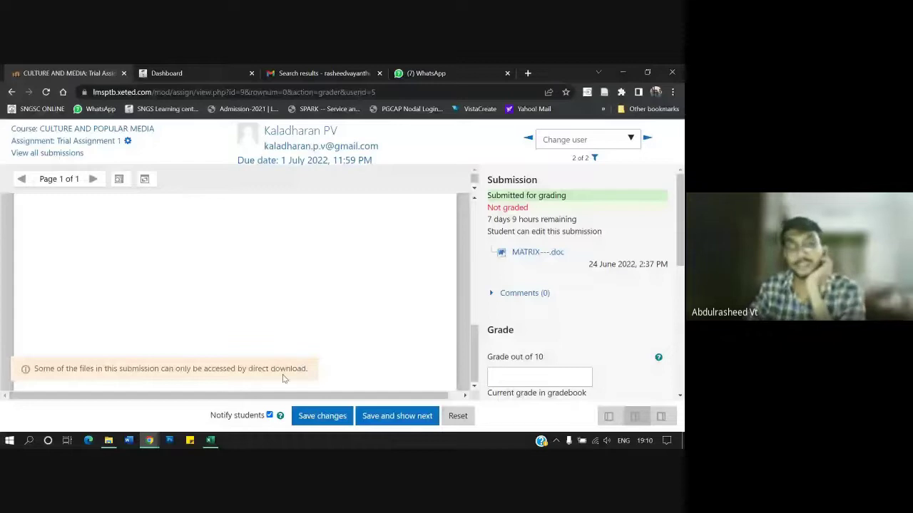
{"action": "scroll", "coordinate": [241, 344], "scroll_direction": "up", "scroll_amount": 5}
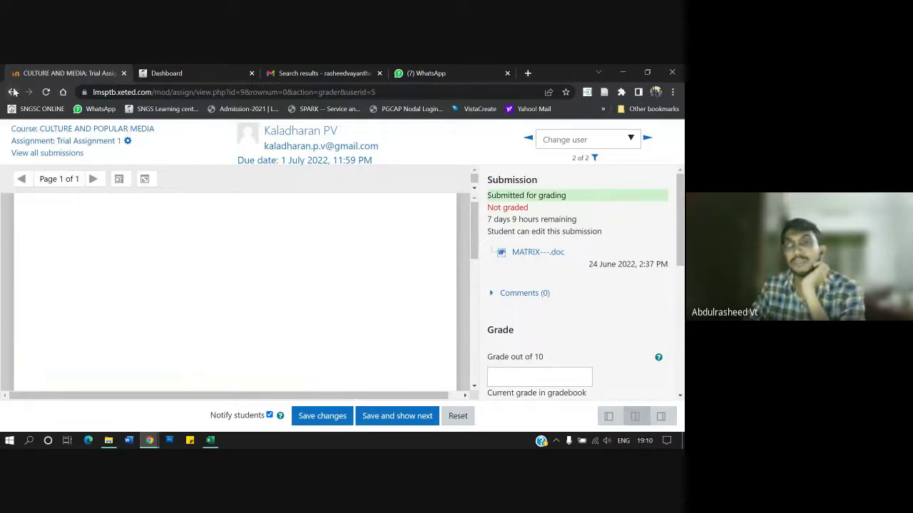
{"action": "left_click", "coordinate": [647, 140]}
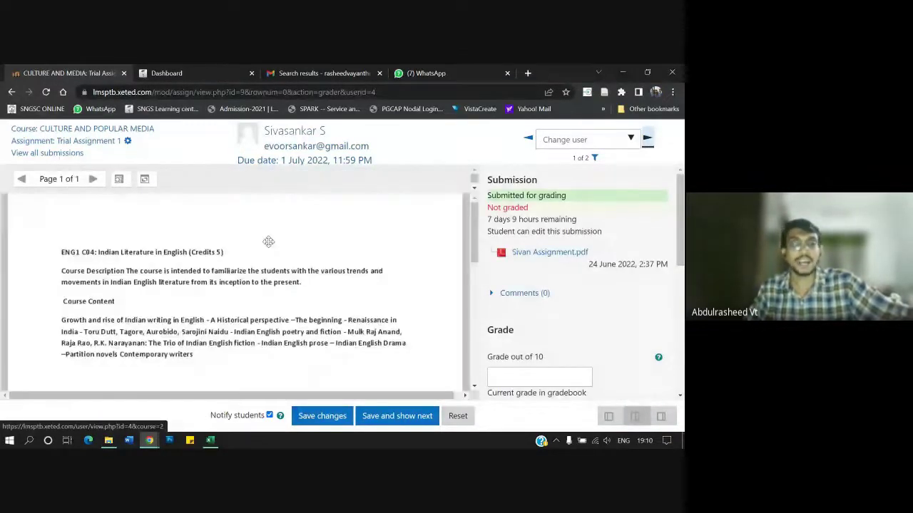
{"action": "scroll", "coordinate": [225, 265], "scroll_direction": "down", "scroll_amount": 3}
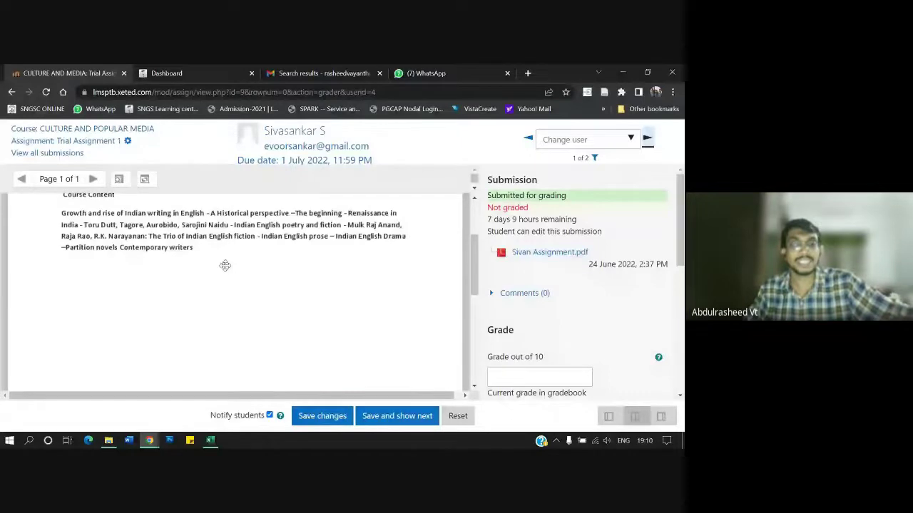
{"action": "scroll", "coordinate": [224, 265], "scroll_direction": "up", "scroll_amount": 3}
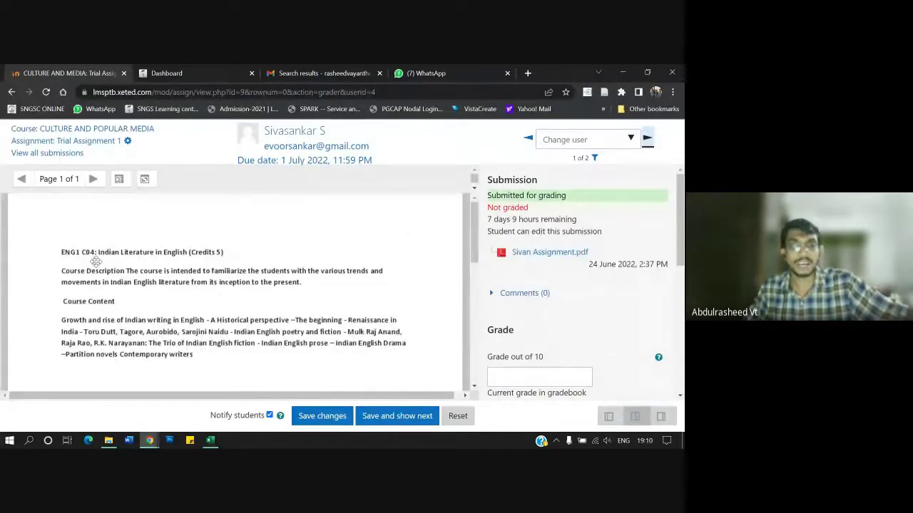
{"action": "scroll", "coordinate": [268, 271], "scroll_direction": "down", "scroll_amount": 3}
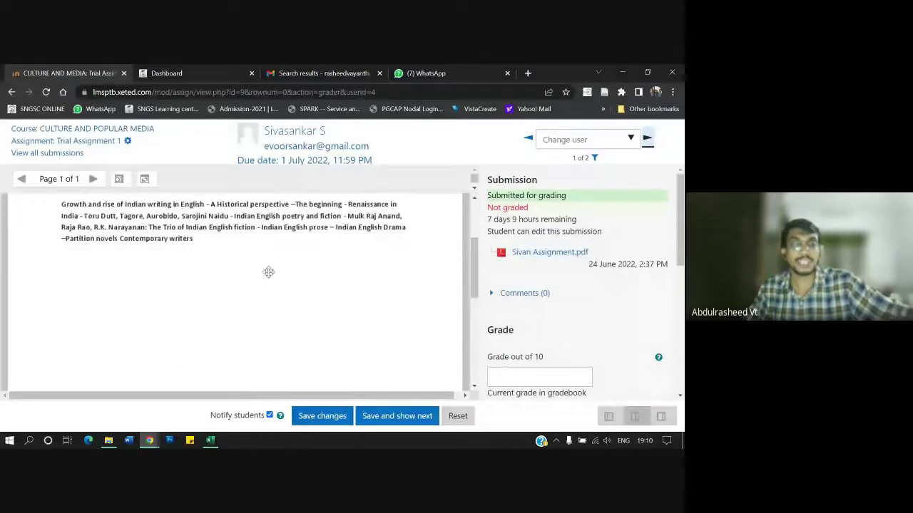
{"action": "scroll", "coordinate": [269, 272], "scroll_direction": "up", "scroll_amount": 3}
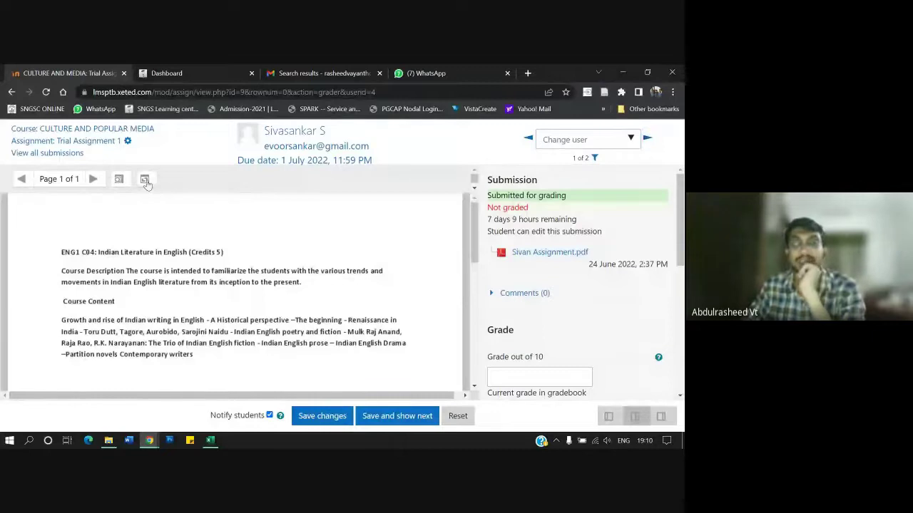
- Bring up the PDF annotation tools and highlight the ENG1 C04 course heading
{"action": "left_click", "coordinate": [475, 189]}
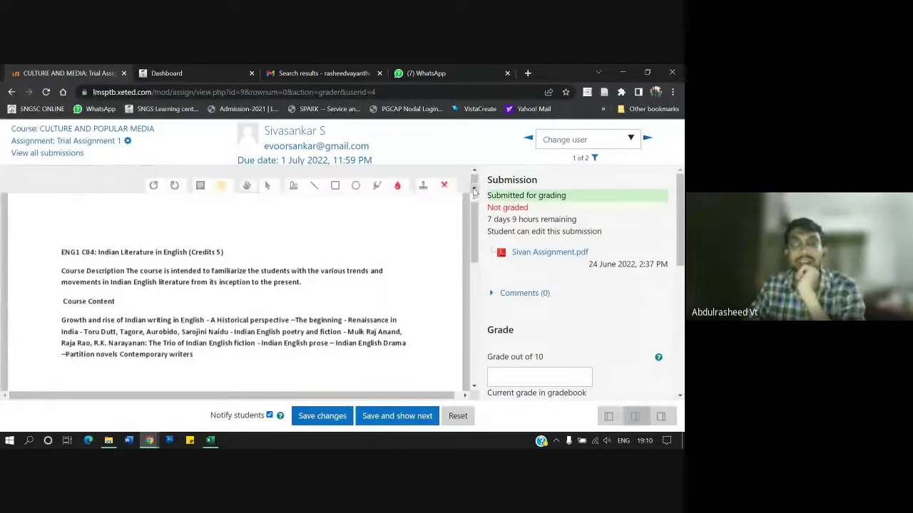
{"action": "scroll", "coordinate": [476, 184], "scroll_direction": "up", "scroll_amount": 1}
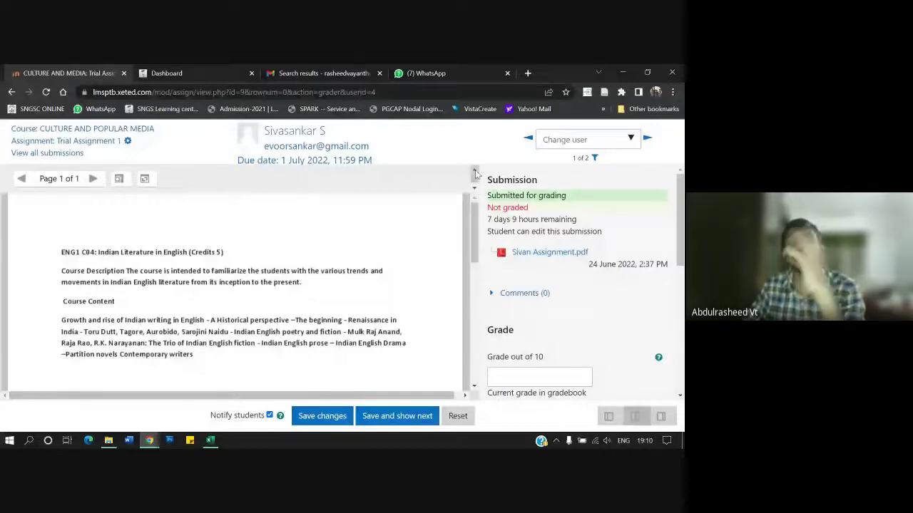
{"action": "left_click", "coordinate": [474, 187]}
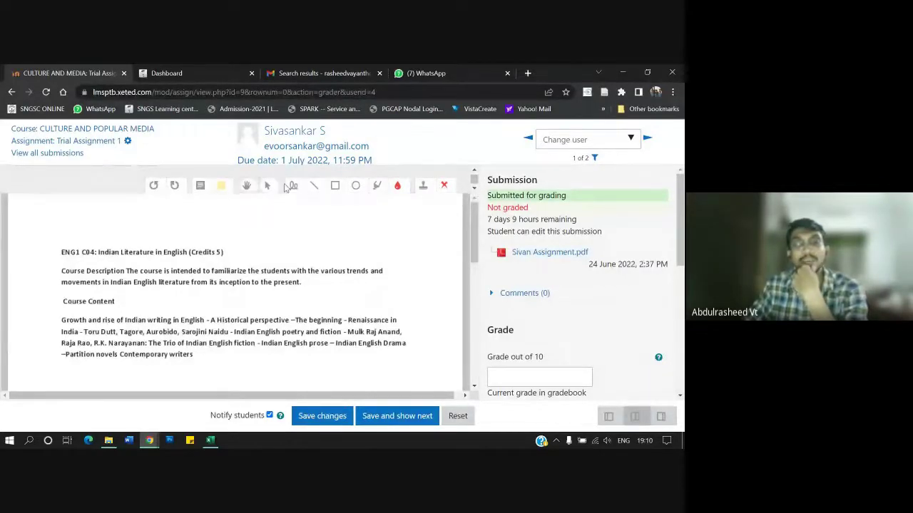
{"action": "left_click", "coordinate": [475, 174]}
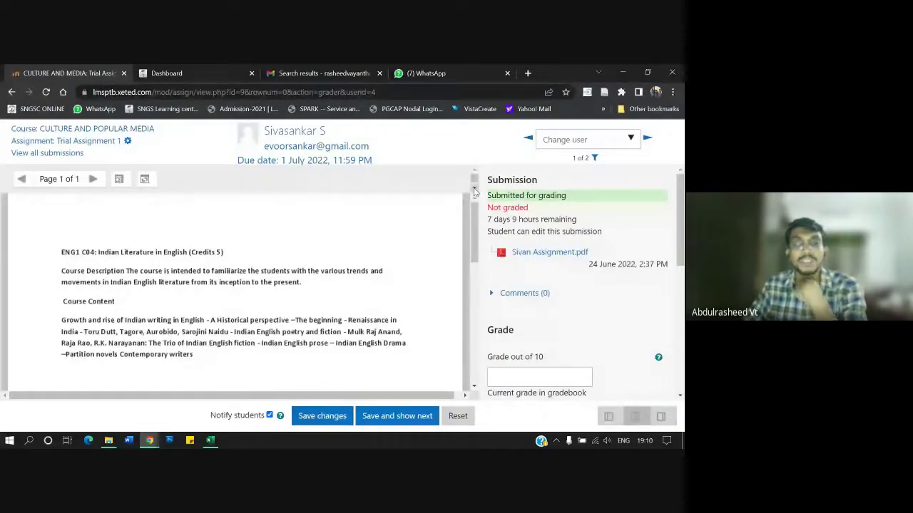
{"action": "left_click", "coordinate": [475, 189]}
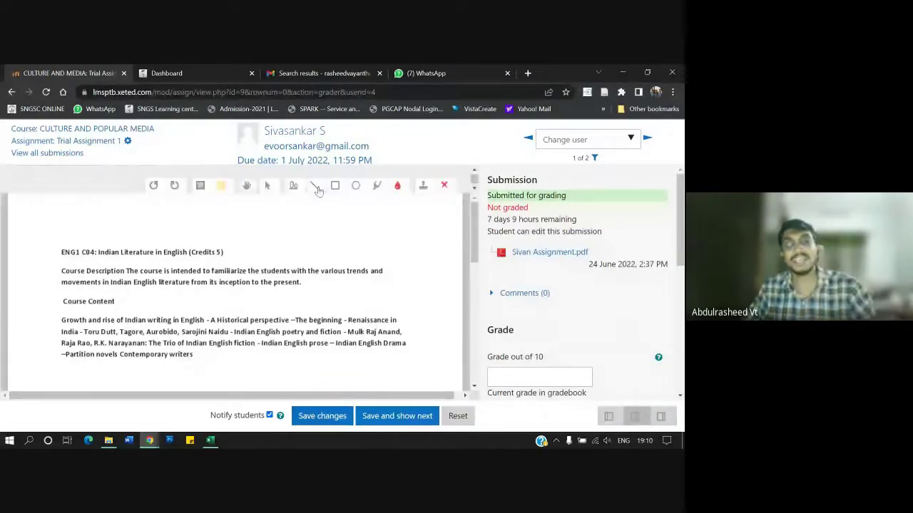
{"action": "left_click", "coordinate": [376, 186]}
{"action": "left_click_drag", "start_coordinate": [61, 248], "coordinate": [249, 255]}
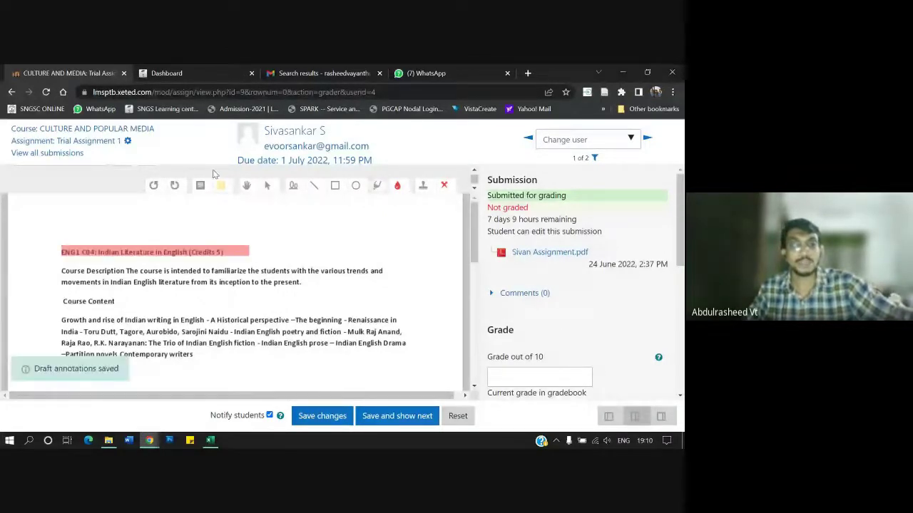
- Switch to pink and add a comment note 'notes..., comment' beside the heading
{"action": "left_click", "coordinate": [221, 186]}
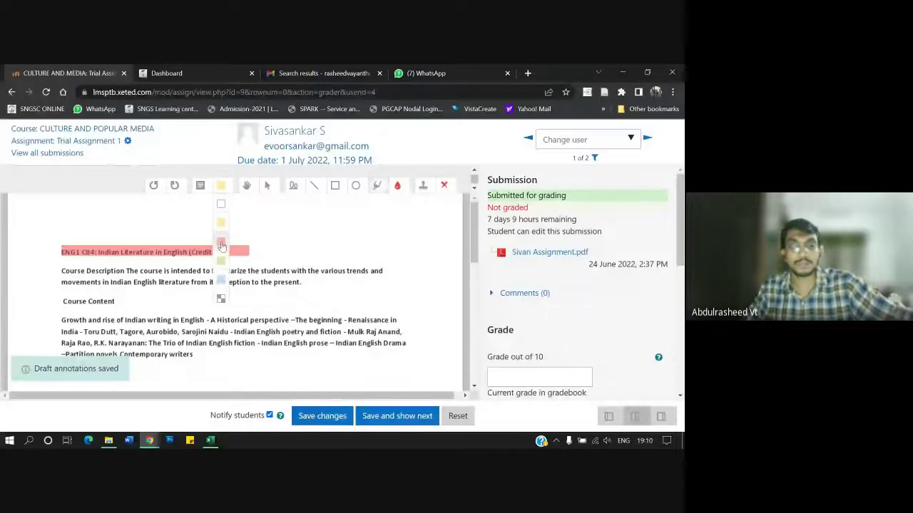
{"action": "left_click", "coordinate": [221, 244]}
{"action": "left_click_drag", "start_coordinate": [250, 239], "coordinate": [316, 271]}
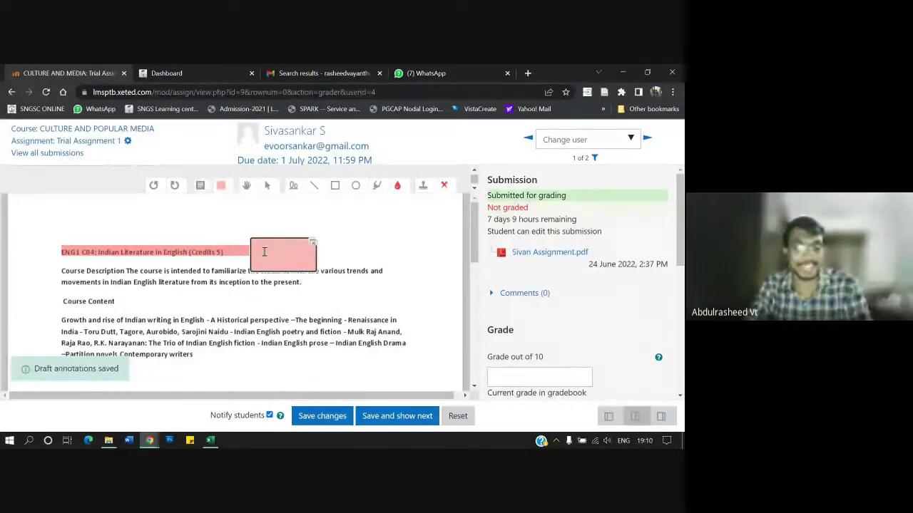
{"action": "type", "text": "n"}
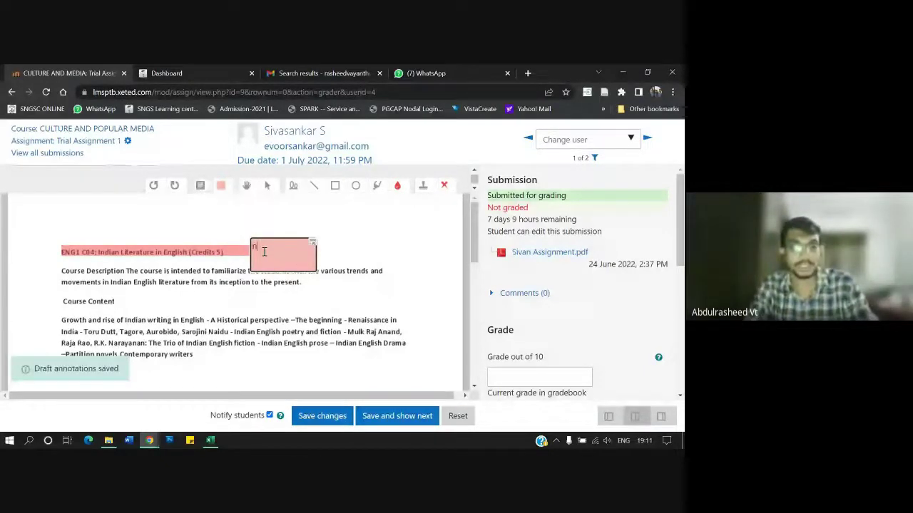
{"action": "type", "text": "otes"}
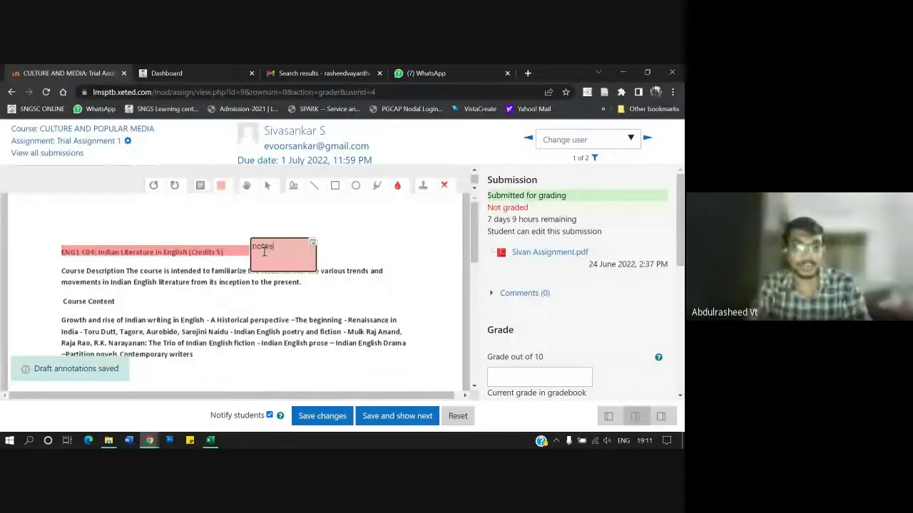
{"action": "type", "text": "..., c"}
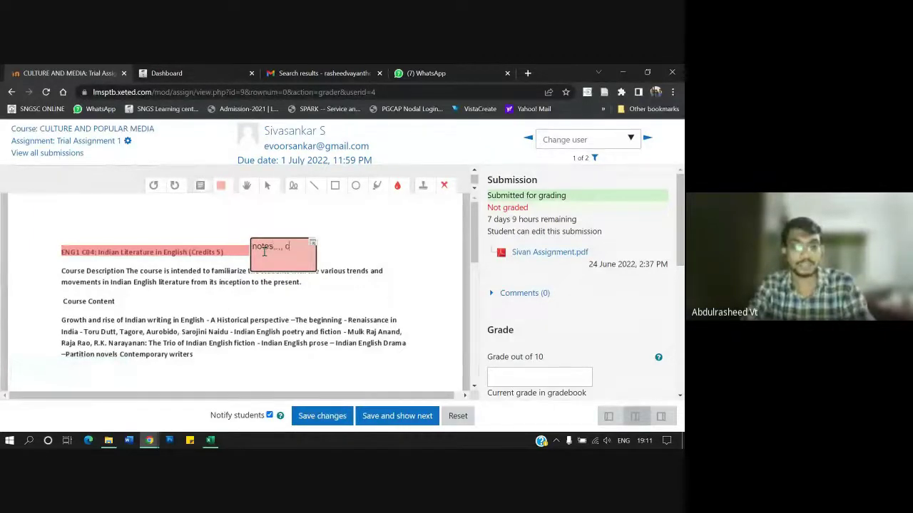
{"action": "type", "text": "ommen"}
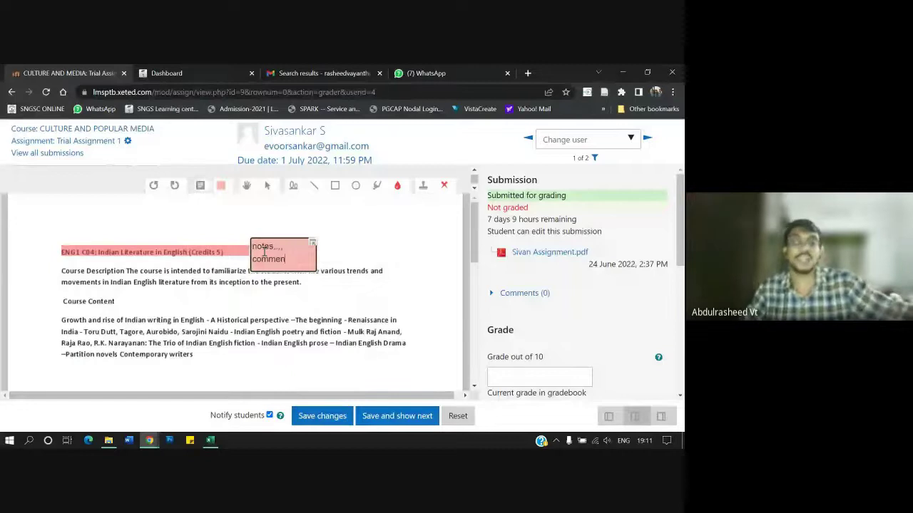
{"action": "type", "text": "t"}
{"action": "left_click", "coordinate": [341, 293]}
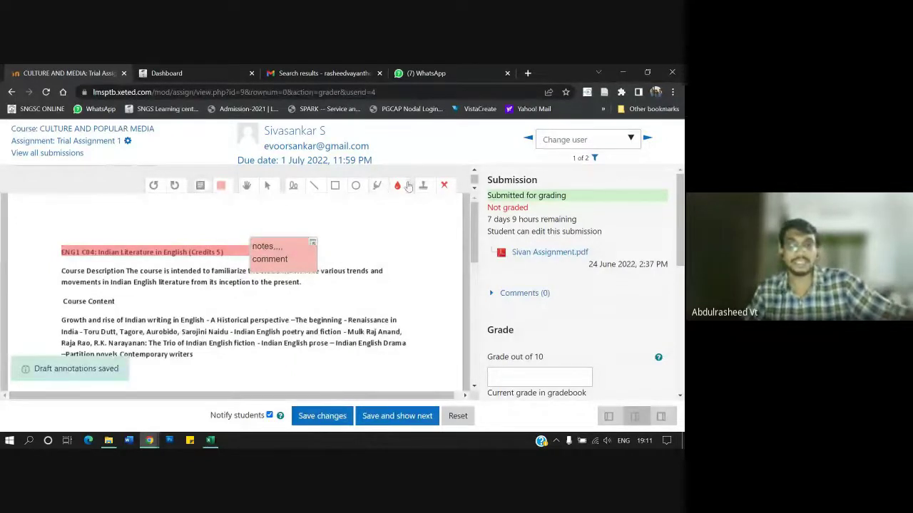
{"action": "scroll", "coordinate": [474, 191], "scroll_direction": "down", "scroll_amount": 1}
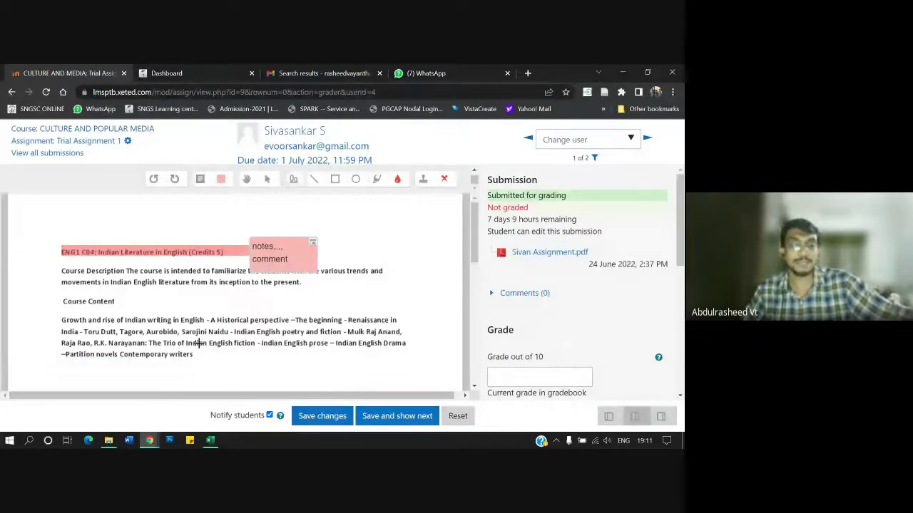
- Draw red freehand marks: a tick, a scribble over the course description, and a cross near Mulk Raj Anand
{"action": "left_click_drag", "start_coordinate": [198, 343], "coordinate": [399, 278]}
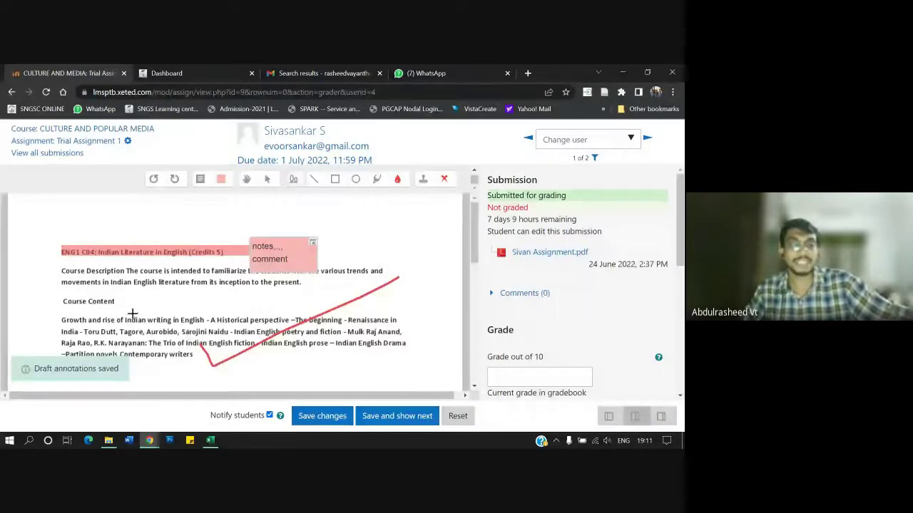
{"action": "mouse_move", "coordinate": [152, 301]}
{"action": "left_mouse_down"}
{"action": "mouse_move", "coordinate": [186, 282]}
{"action": "mouse_move", "coordinate": [221, 282]}
{"action": "mouse_move", "coordinate": [211, 313]}
{"action": "left_mouse_up"}
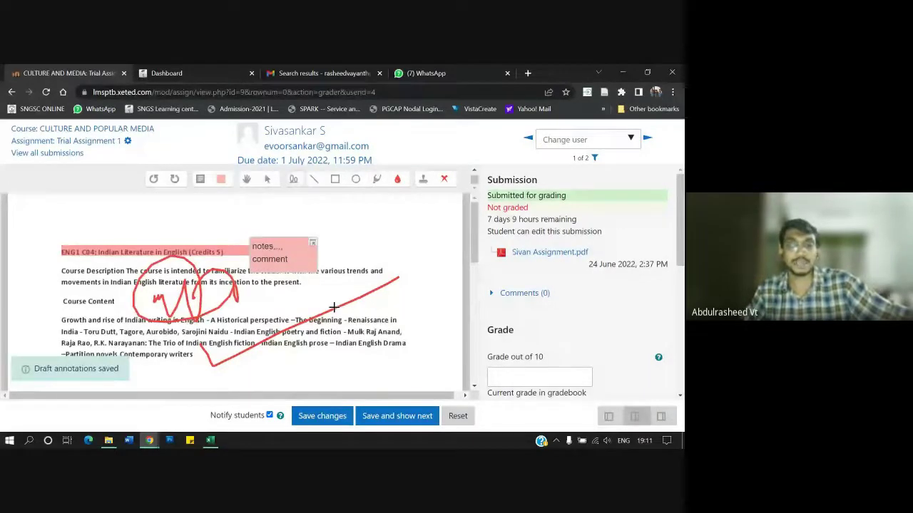
{"action": "mouse_move", "coordinate": [396, 321]}
{"action": "left_mouse_down"}
{"action": "mouse_move", "coordinate": [400, 342]}
{"action": "mouse_move", "coordinate": [352, 351]}
{"action": "left_mouse_up"}
{"action": "scroll", "coordinate": [288, 304], "scroll_direction": "down", "scroll_amount": 2}
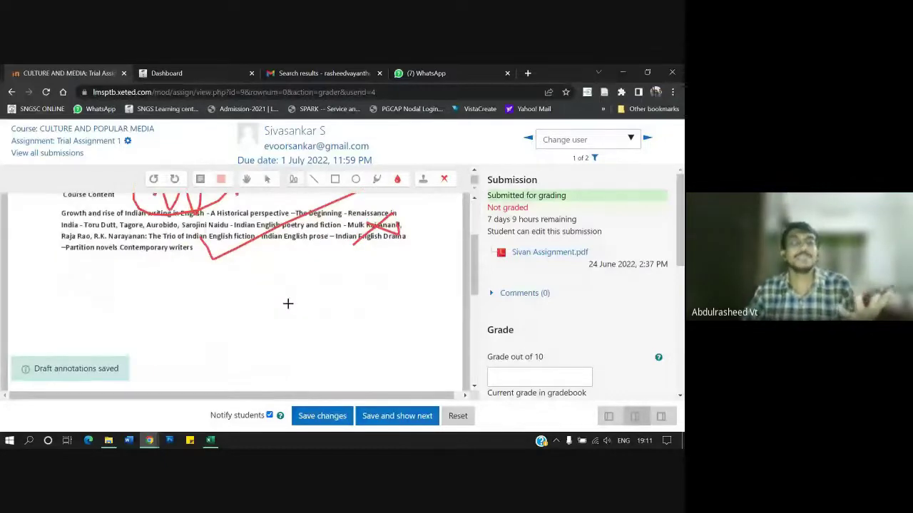
{"action": "scroll", "coordinate": [288, 304], "scroll_direction": "up", "scroll_amount": 2}
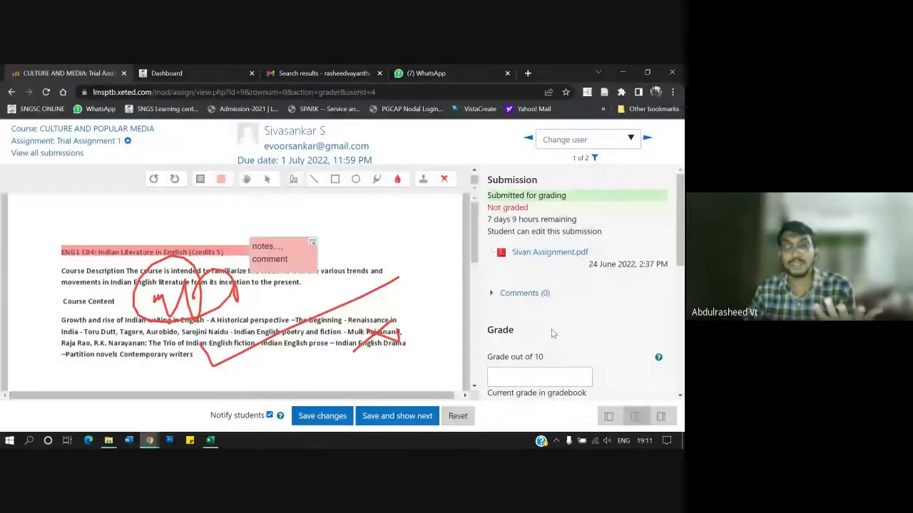
{"action": "scroll", "coordinate": [683, 219], "scroll_direction": "down", "scroll_amount": 1}
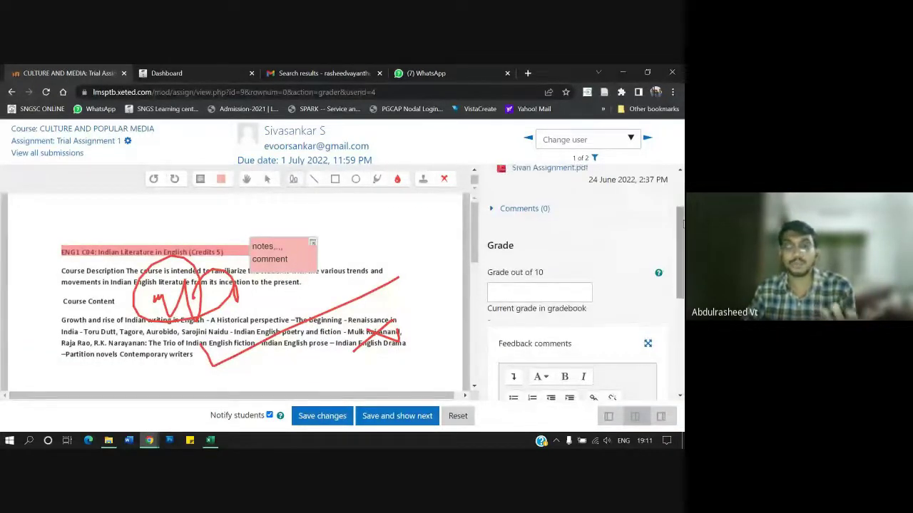
- Write 'its good' in the submission's Feedback comments box
{"action": "scroll", "coordinate": [525, 326], "scroll_direction": "down", "scroll_amount": 2}
{"action": "left_click", "coordinate": [524, 327]}
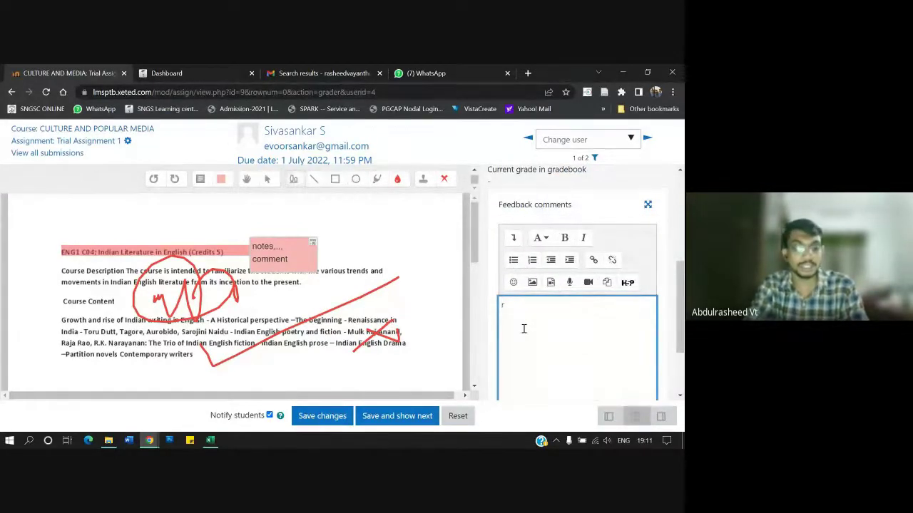
{"action": "type", "text": "its good"}
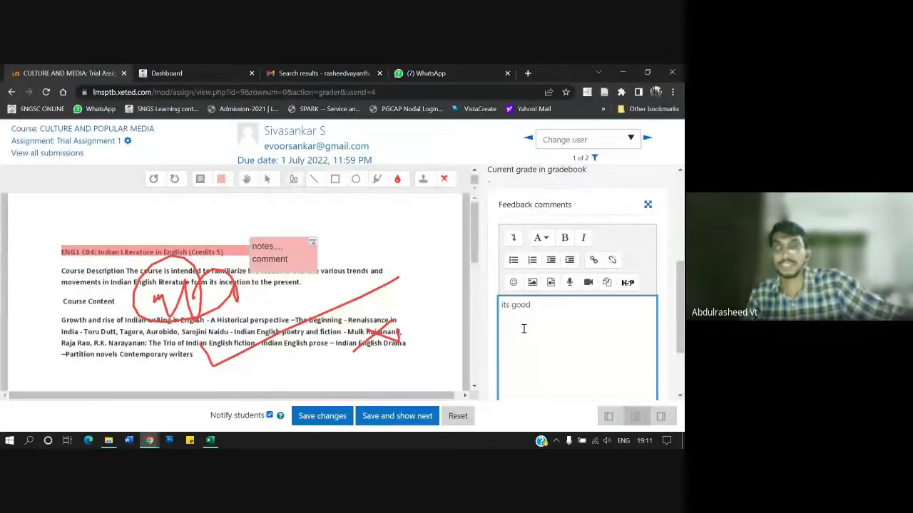
{"action": "scroll", "coordinate": [602, 307], "scroll_direction": "up", "scroll_amount": 3}
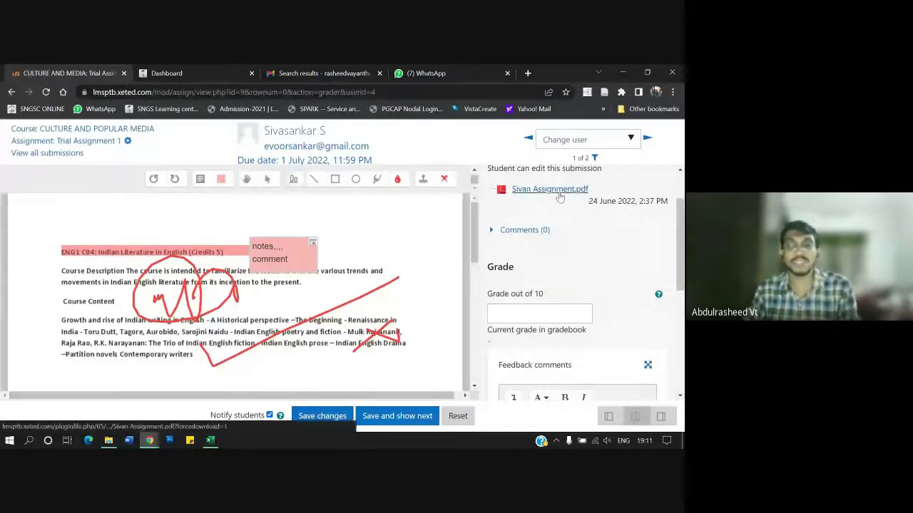
- Enter a grade of 8 out of 10 and save, moving to the next student
{"action": "left_click", "coordinate": [517, 317]}
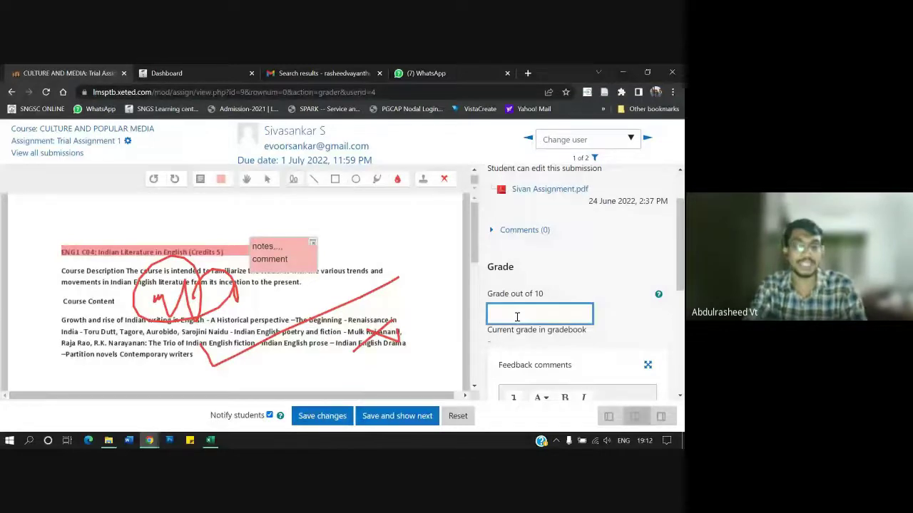
{"action": "type", "text": "8"}
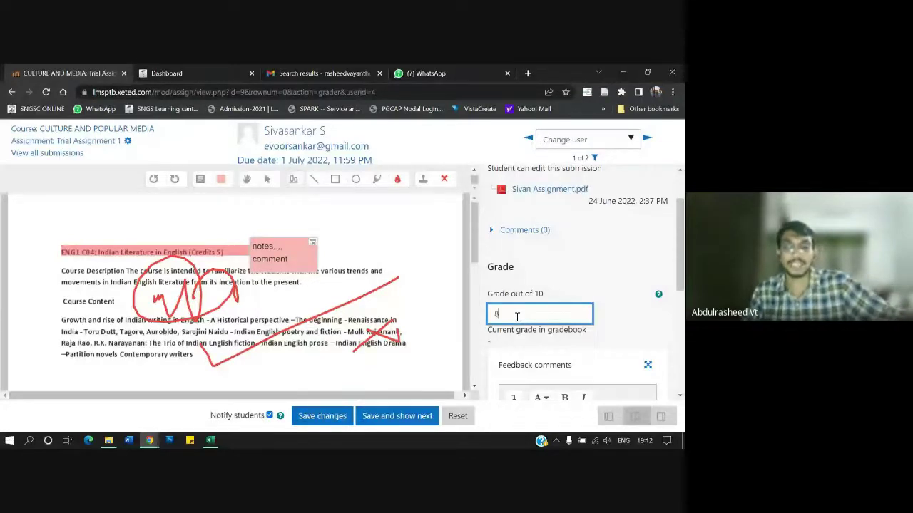
{"action": "scroll", "coordinate": [517, 317], "scroll_direction": "down", "scroll_amount": 1}
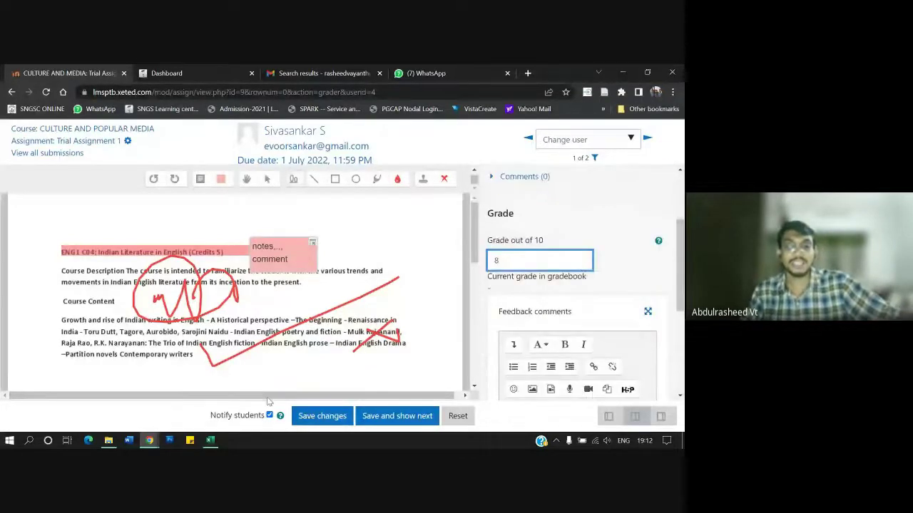
{"action": "left_click", "coordinate": [399, 421]}
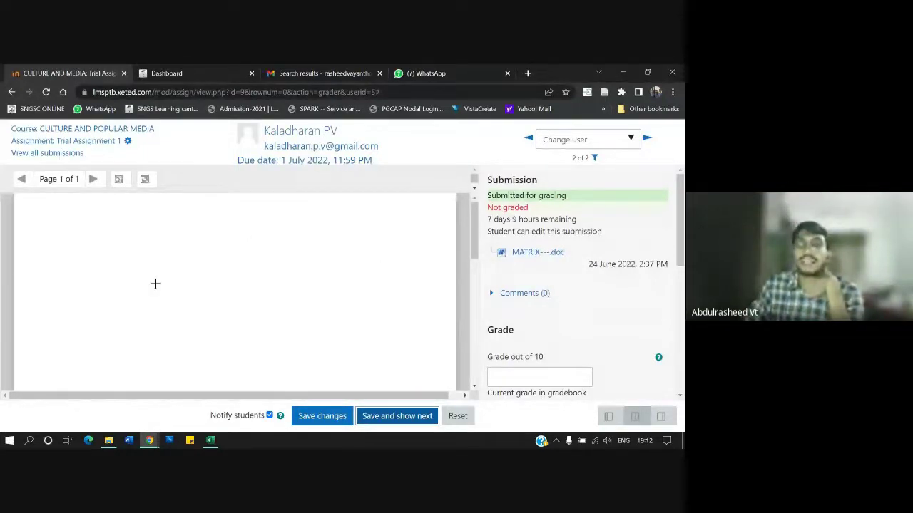
- Go back to student 1 of 2 to confirm the 8.00 out of 10 grade
{"action": "left_click", "coordinate": [528, 139]}
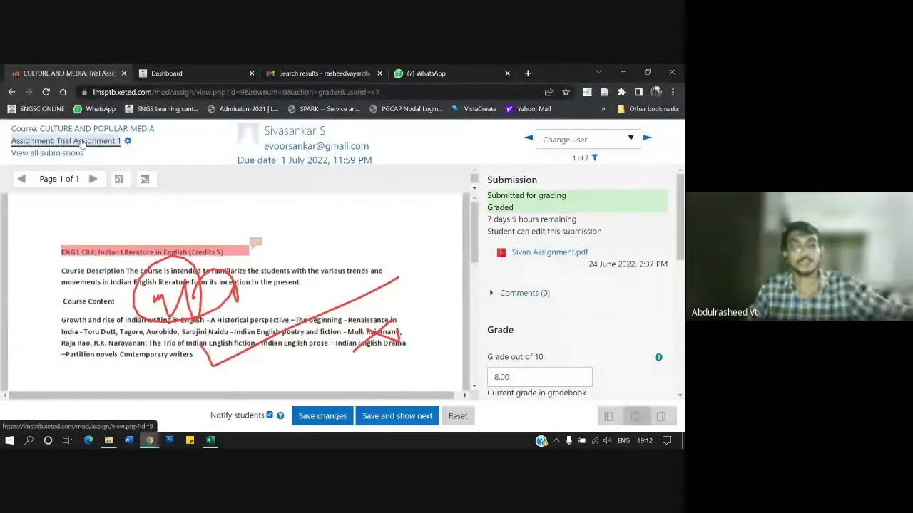
- Open Trial Assignment 1 and review its grading summary showing one submission needing grading
{"action": "left_click", "coordinate": [82, 141]}
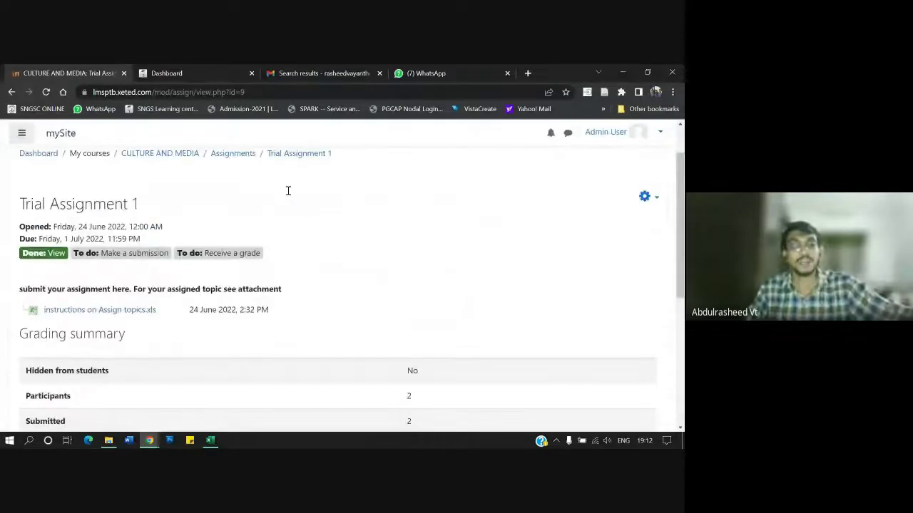
{"action": "scroll", "coordinate": [288, 190], "scroll_direction": "down", "scroll_amount": 2}
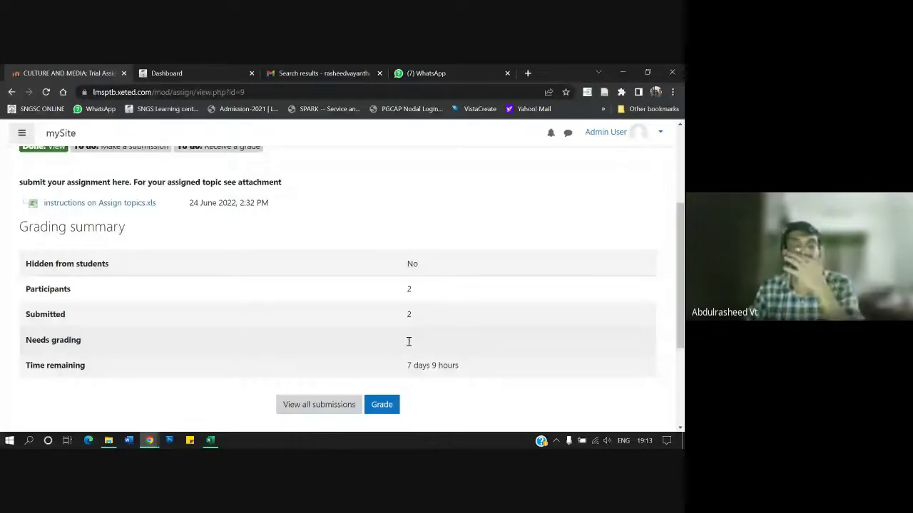
{"action": "scroll", "coordinate": [409, 341], "scroll_direction": "up", "scroll_amount": 1}
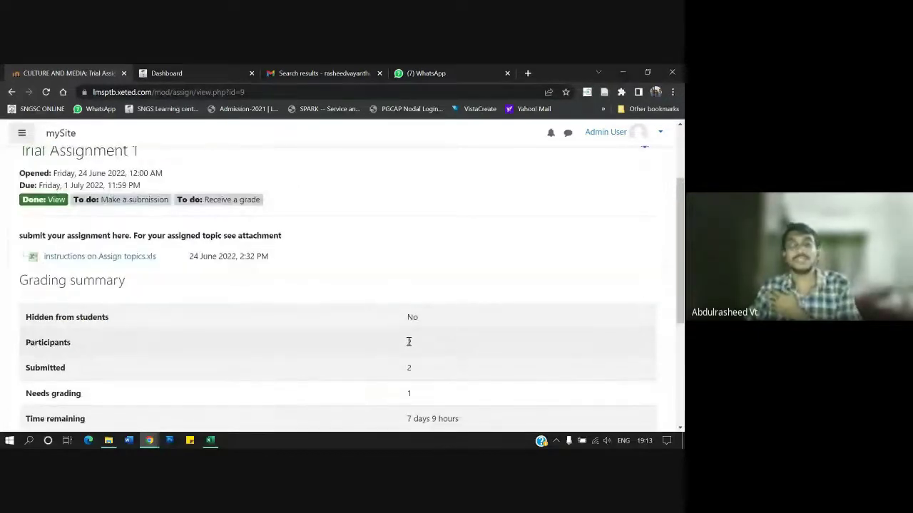
{"action": "scroll", "coordinate": [408, 341], "scroll_direction": "up", "scroll_amount": 1}
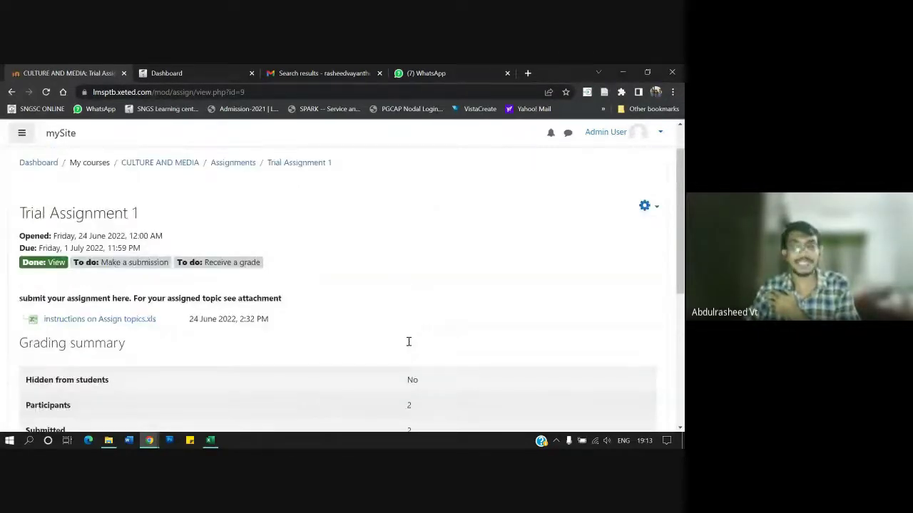
{"action": "scroll", "coordinate": [408, 341], "scroll_direction": "up", "scroll_amount": 1}
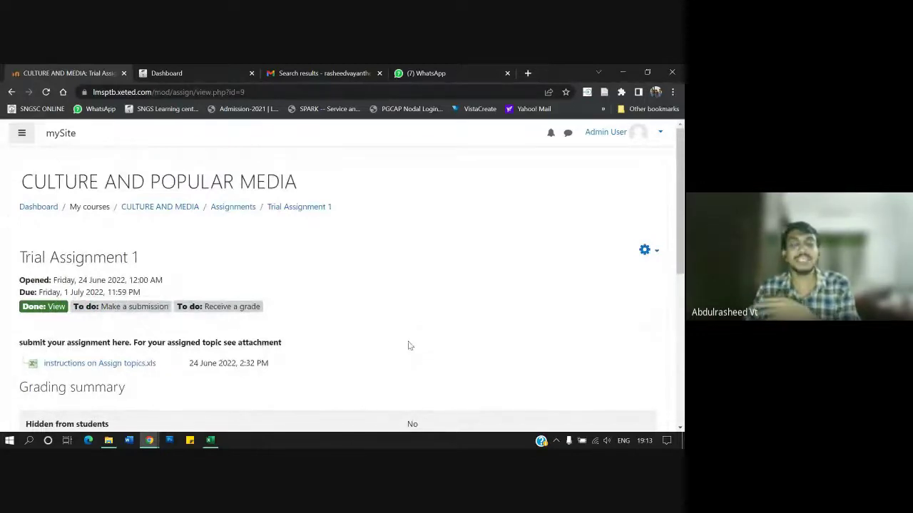
{"action": "scroll", "coordinate": [410, 346], "scroll_direction": "down", "scroll_amount": 2}
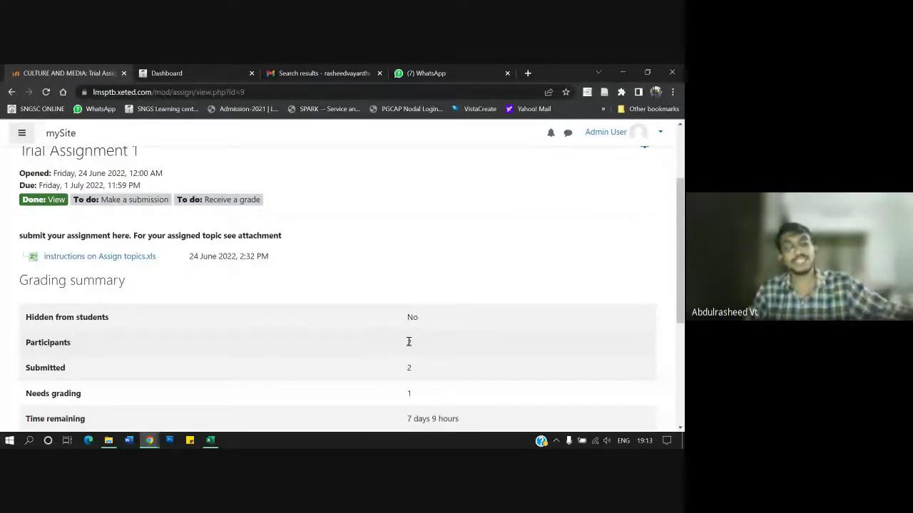
{"action": "scroll", "coordinate": [351, 343], "scroll_direction": "down", "scroll_amount": 2}
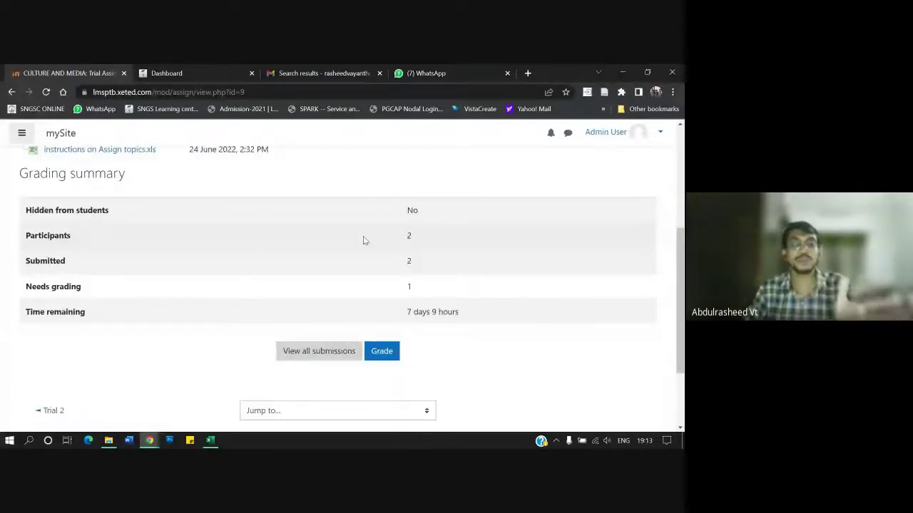
{"action": "scroll", "coordinate": [363, 240], "scroll_direction": "up", "scroll_amount": 3}
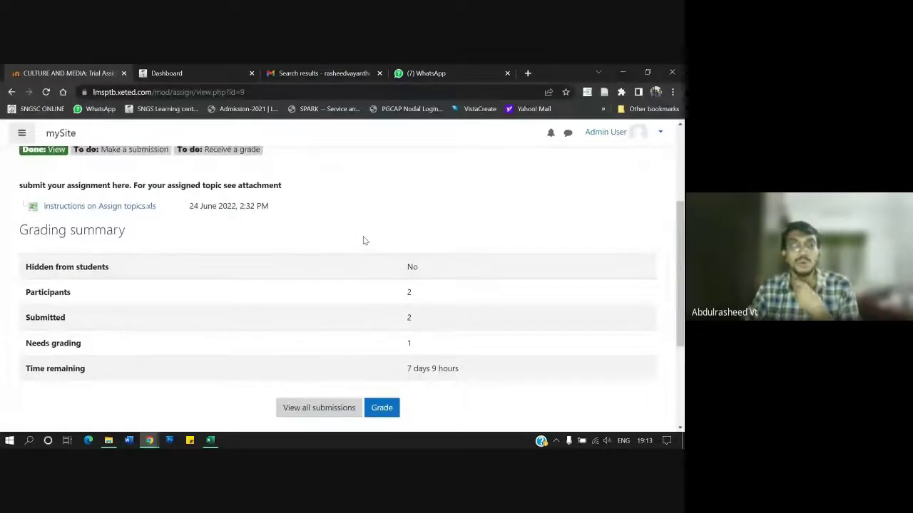
{"action": "scroll", "coordinate": [363, 240], "scroll_direction": "up", "scroll_amount": 1}
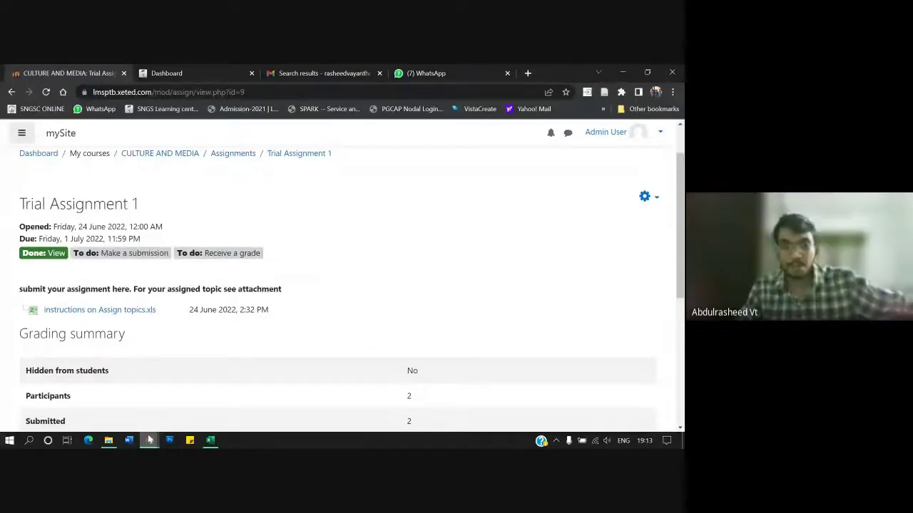
{"action": "mouse_move", "coordinate": [200, 396]}
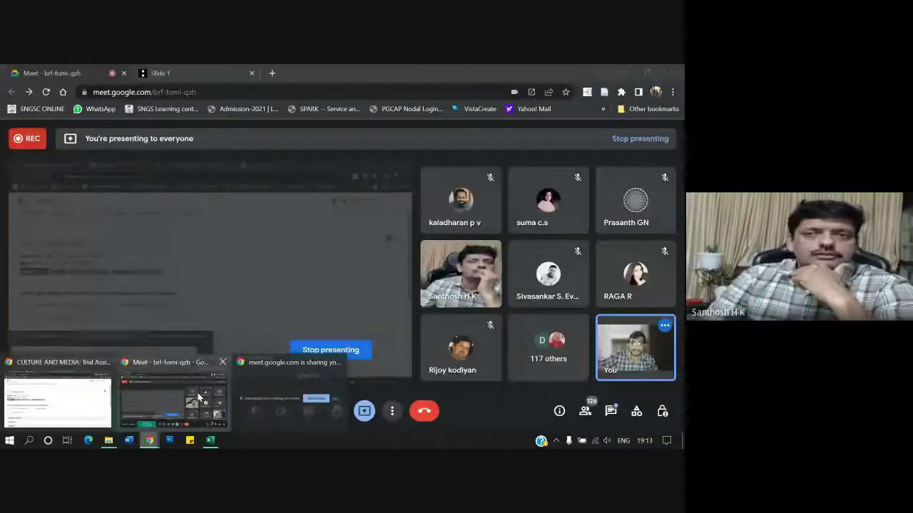
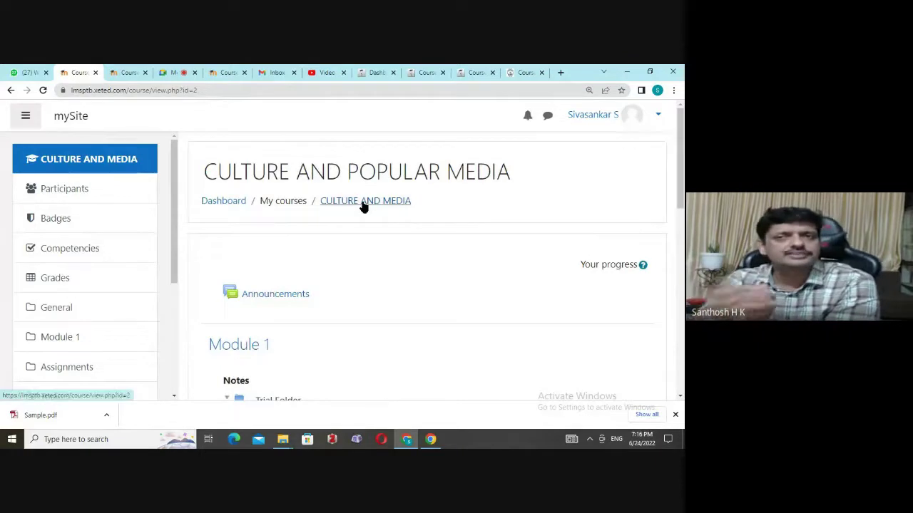
- Go back to the Dashboard, zoom out one step, and reopen the CULTURE AND POPULAR MEDIA course
{"action": "left_click", "coordinate": [227, 202]}
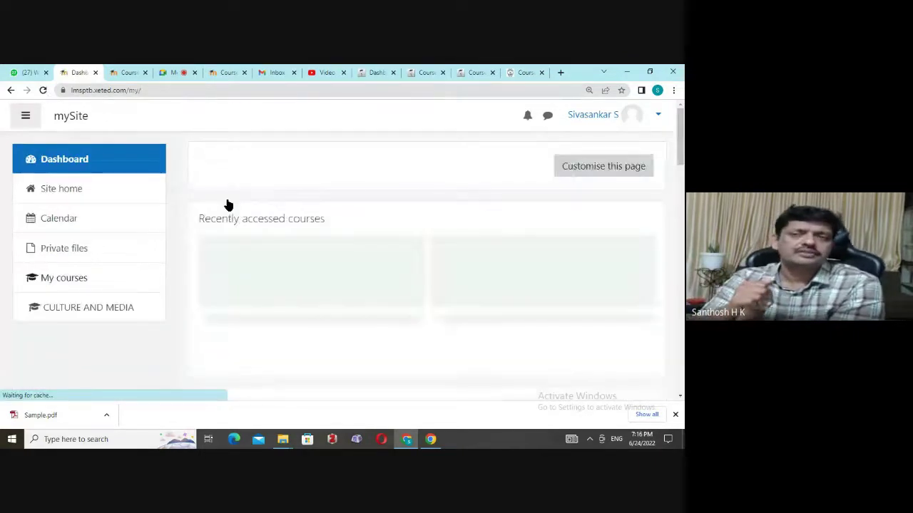
{"action": "scroll", "coordinate": [209, 212], "scroll_direction": "down", "scroll_amount": 3}
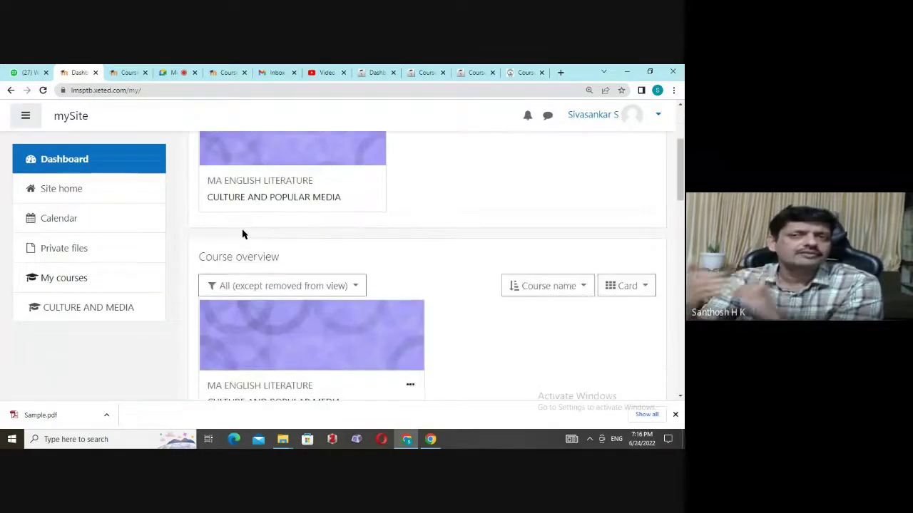
{"action": "scroll", "coordinate": [624, 174], "scroll_direction": "up", "scroll_amount": 4}
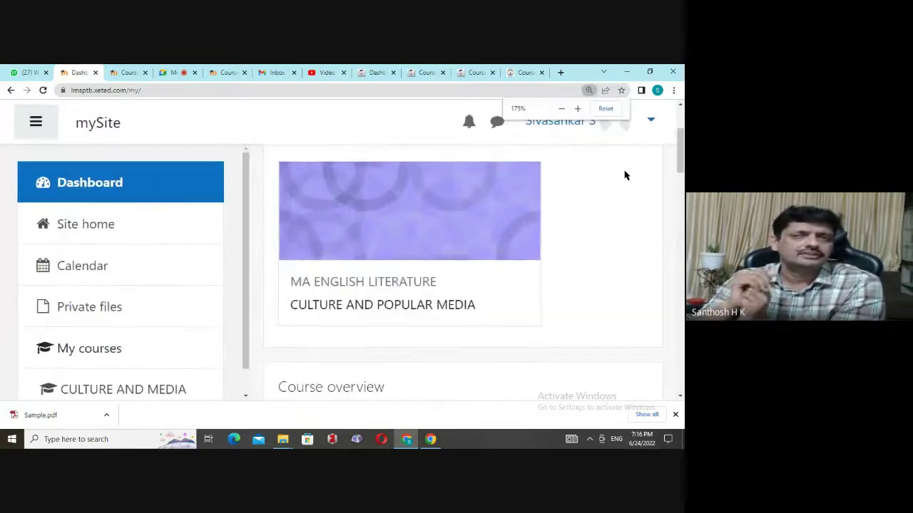
{"action": "scroll", "coordinate": [574, 175], "scroll_direction": "up", "scroll_amount": 3}
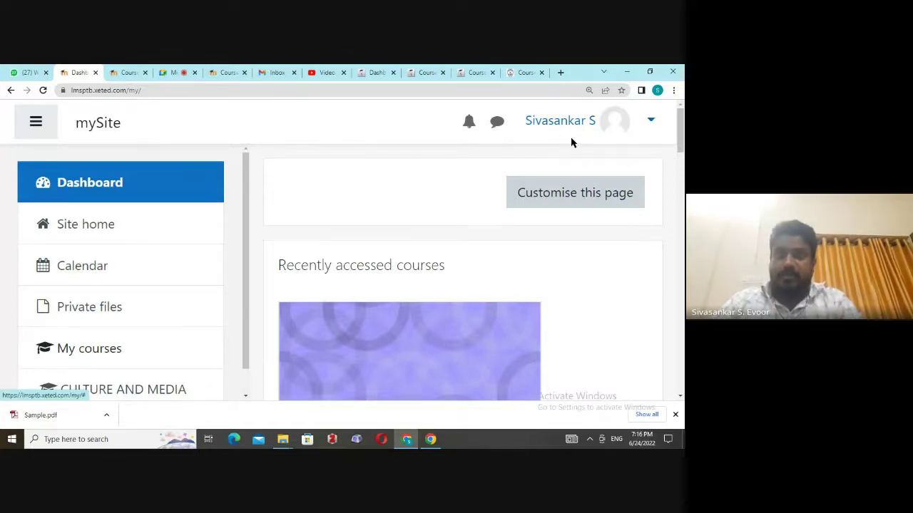
{"action": "scroll", "coordinate": [460, 227], "scroll_direction": "down", "scroll_amount": 3}
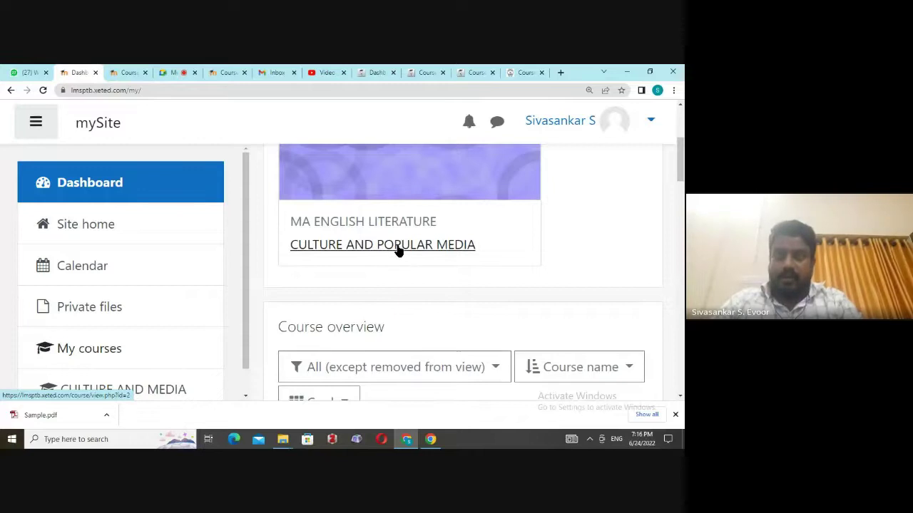
{"action": "key", "text": "ctrl+minus"}
{"action": "left_click", "coordinate": [347, 230]}
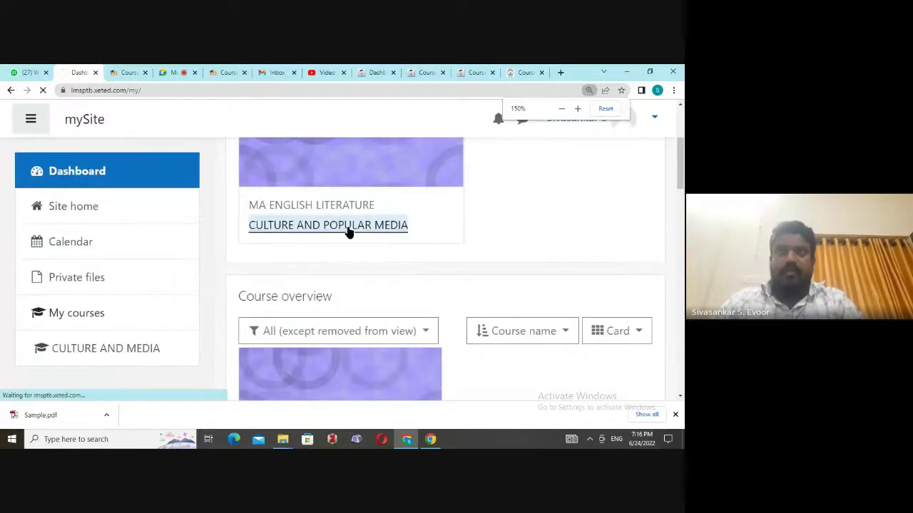
{"action": "scroll", "coordinate": [348, 230], "scroll_direction": "down", "scroll_amount": 8}
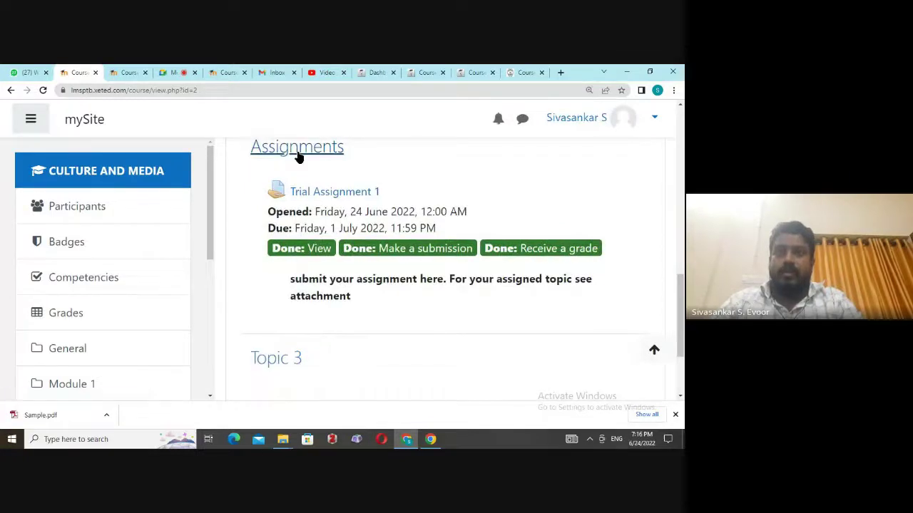
- Open Trial Assignment 1 from the course's Assignments section
{"action": "left_click", "coordinate": [299, 156]}
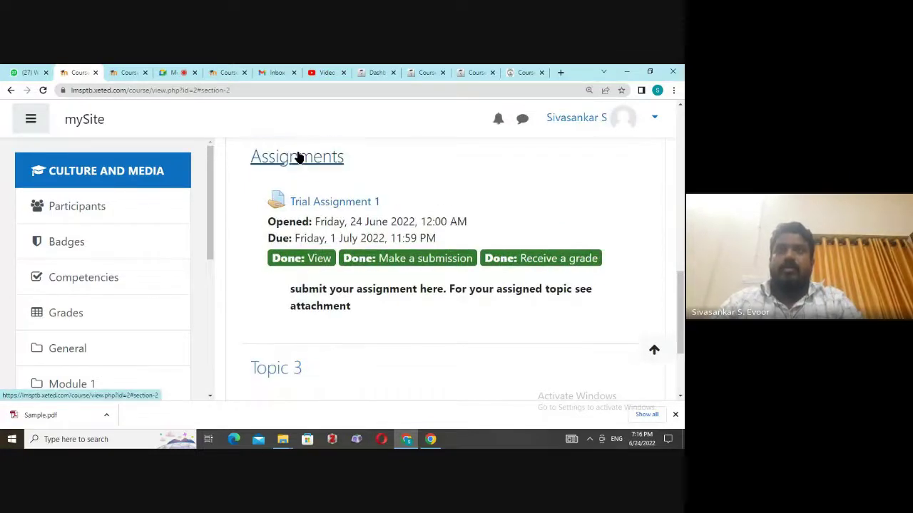
{"action": "left_click", "coordinate": [331, 207]}
{"action": "scroll", "coordinate": [330, 210], "scroll_direction": "down", "scroll_amount": 5}
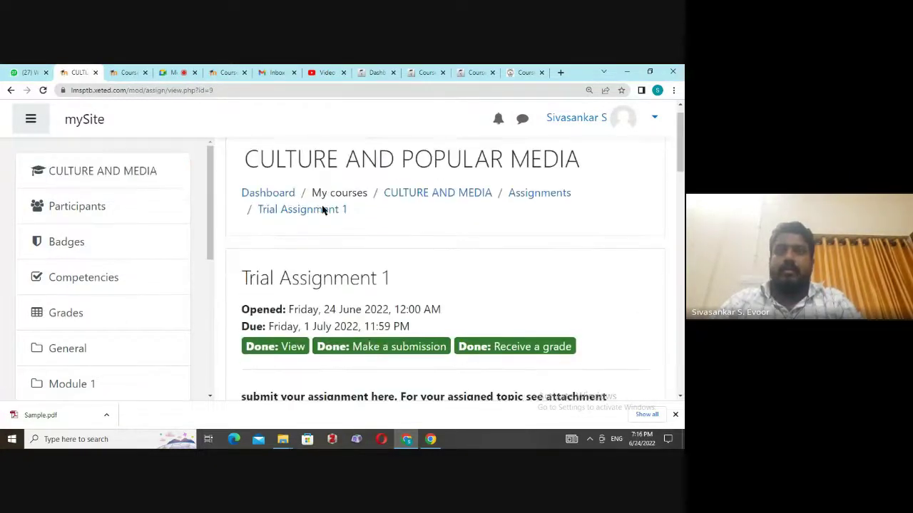
{"action": "scroll", "coordinate": [552, 286], "scroll_direction": "down", "scroll_amount": 2}
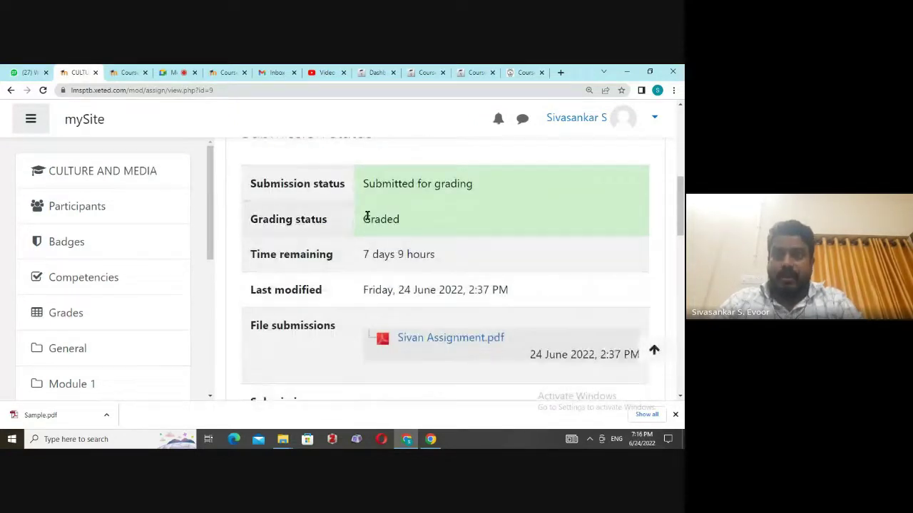
{"action": "scroll", "coordinate": [388, 278], "scroll_direction": "down", "scroll_amount": 3}
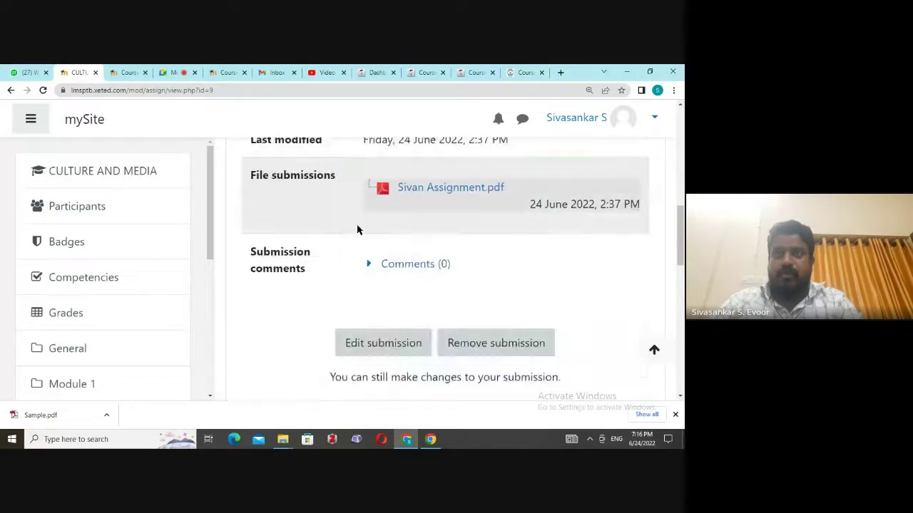
{"action": "scroll", "coordinate": [430, 193], "scroll_direction": "down", "scroll_amount": 1}
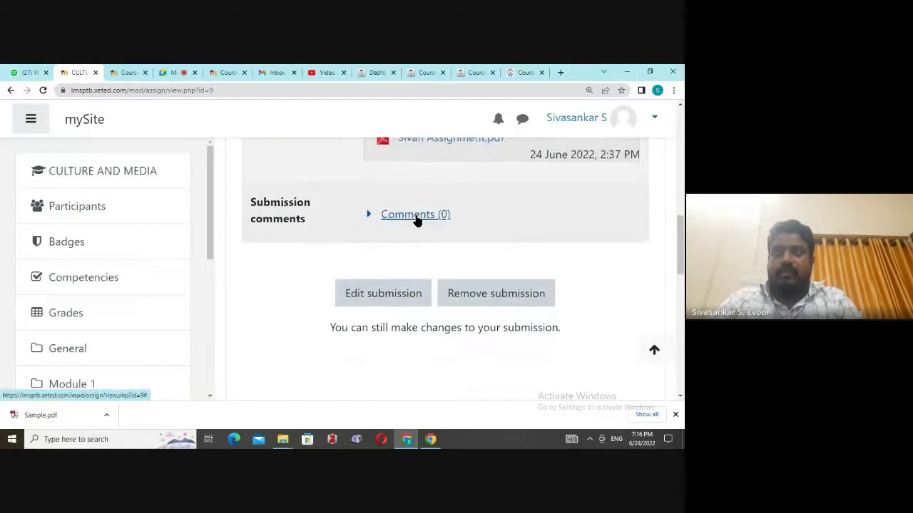
{"action": "scroll", "coordinate": [410, 210], "scroll_direction": "up", "scroll_amount": 1}
- Download and open the submitted assignment PDF, then return to the assignment page
{"action": "left_click", "coordinate": [438, 193]}
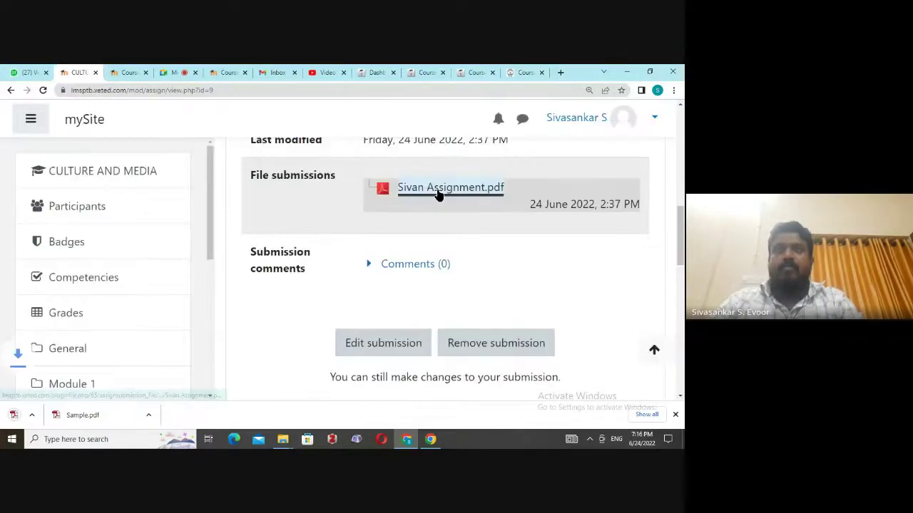
{"action": "left_click", "coordinate": [55, 420]}
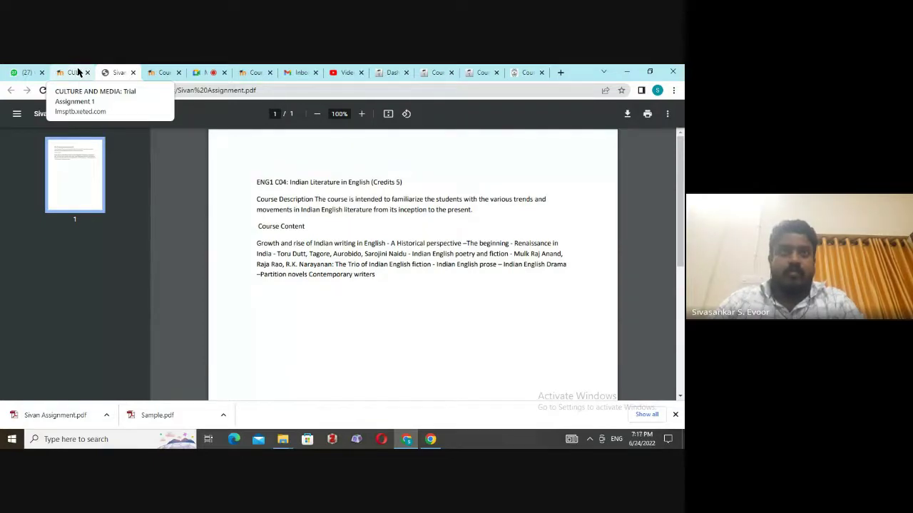
{"action": "left_click", "coordinate": [78, 72]}
- Review the feedback: grade 8.00 / 10.00, comment 'its good', and the annotated PDF
{"action": "scroll", "coordinate": [480, 275], "scroll_direction": "down", "scroll_amount": 1}
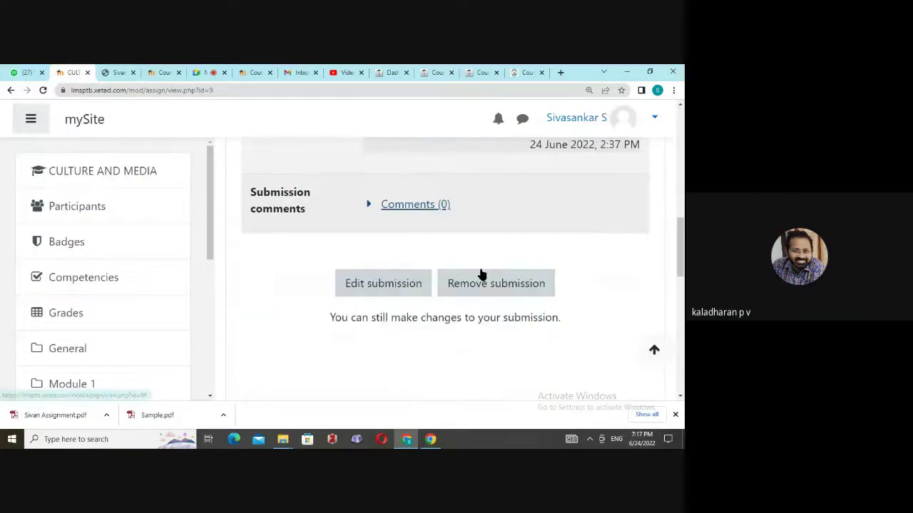
{"action": "scroll", "coordinate": [479, 275], "scroll_direction": "down", "scroll_amount": 5}
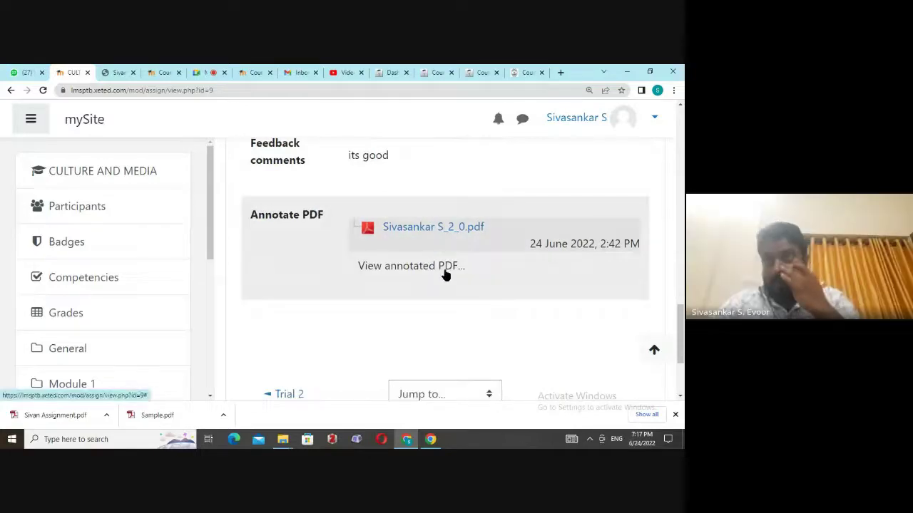
{"action": "scroll", "coordinate": [452, 271], "scroll_direction": "up", "scroll_amount": 2}
{"action": "scroll", "coordinate": [337, 269], "scroll_direction": "up", "scroll_amount": 2}
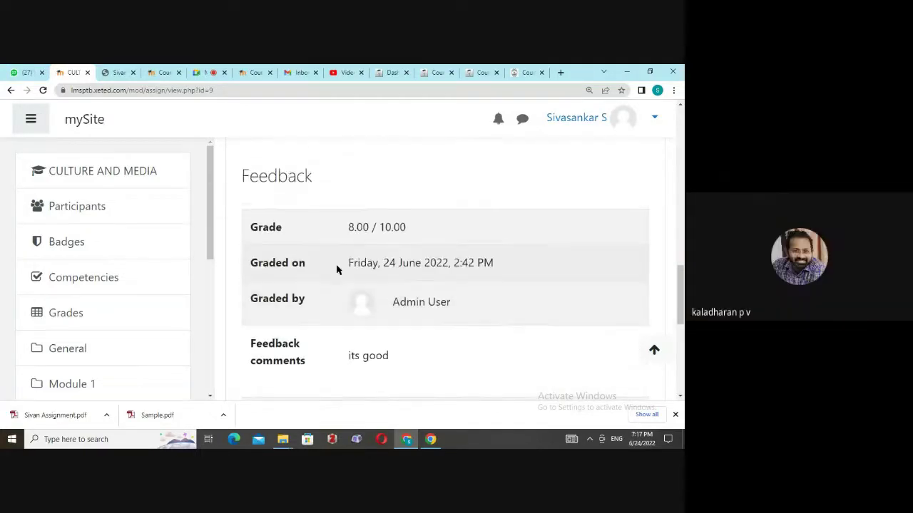
{"action": "scroll", "coordinate": [421, 266], "scroll_direction": "down", "scroll_amount": 1}
{"action": "scroll", "coordinate": [385, 283], "scroll_direction": "down", "scroll_amount": 2}
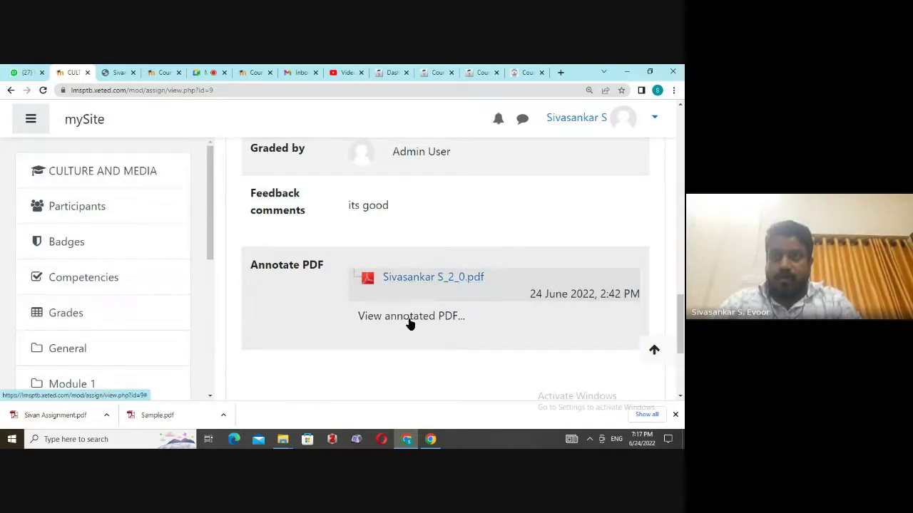
{"action": "scroll", "coordinate": [380, 305], "scroll_direction": "up", "scroll_amount": 2}
{"action": "scroll", "coordinate": [379, 307], "scroll_direction": "down", "scroll_amount": 2}
{"action": "scroll", "coordinate": [392, 321], "scroll_direction": "up", "scroll_amount": 3}
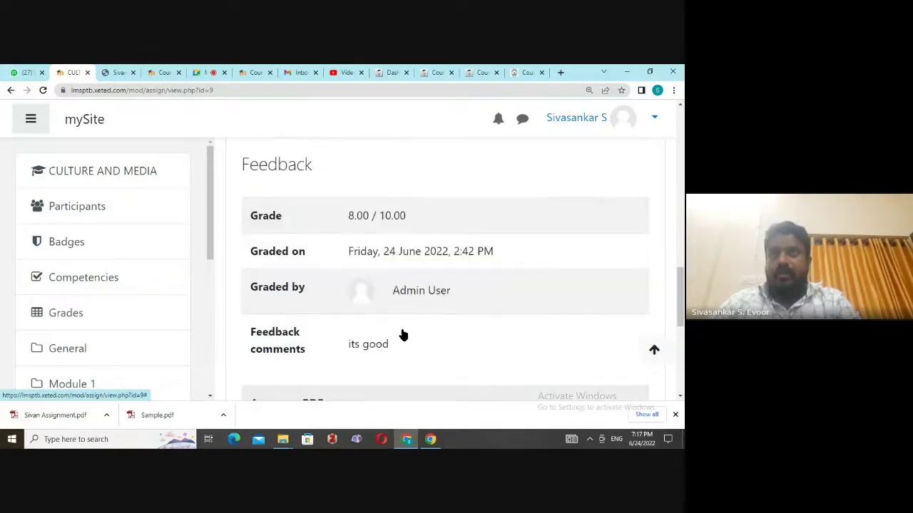
{"action": "scroll", "coordinate": [407, 320], "scroll_direction": "down", "scroll_amount": 3}
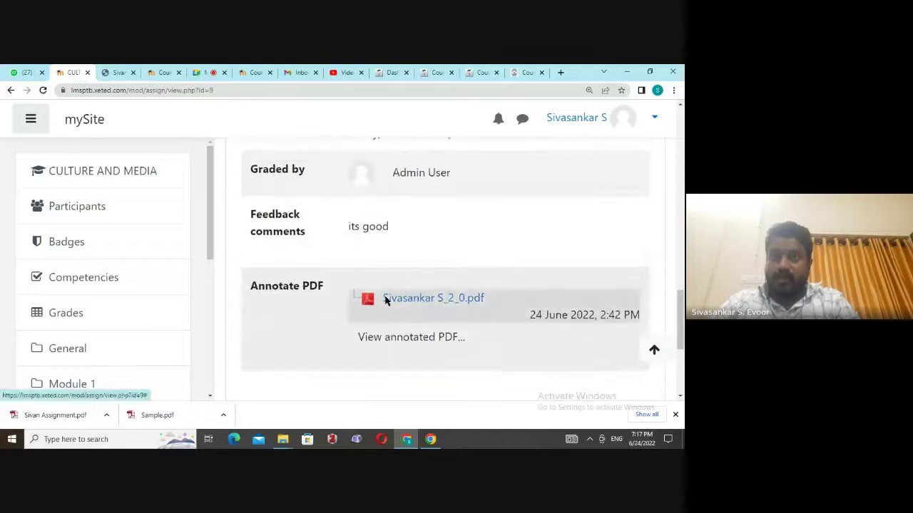
{"action": "scroll", "coordinate": [387, 299], "scroll_direction": "up", "scroll_amount": 2}
{"action": "scroll", "coordinate": [332, 316], "scroll_direction": "down", "scroll_amount": 2}
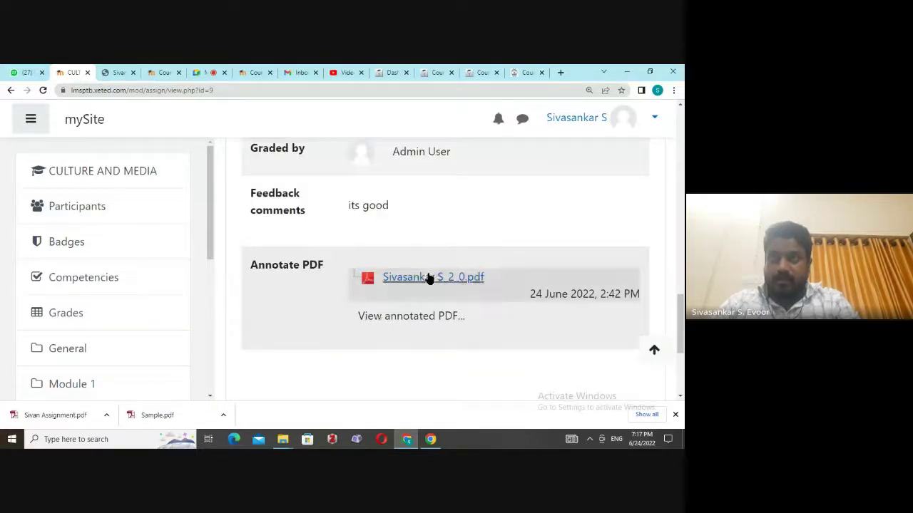
{"action": "left_click", "coordinate": [413, 321]}
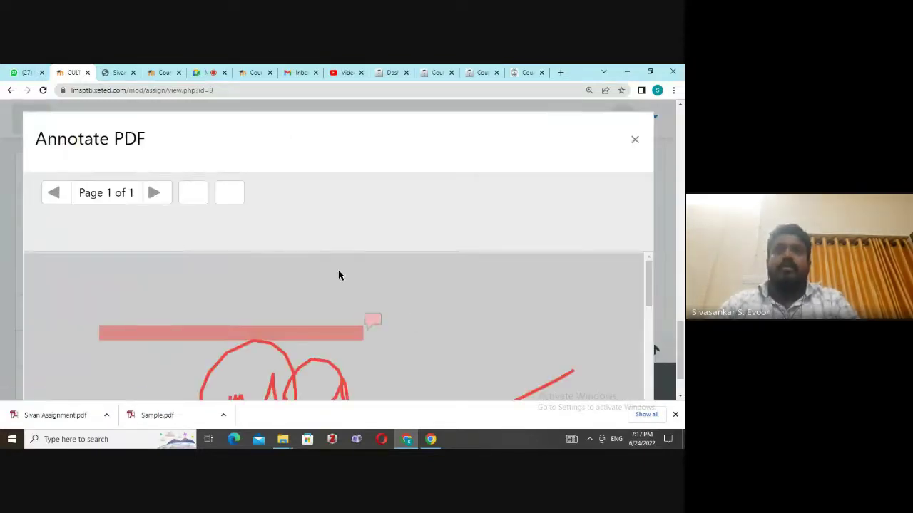
{"action": "scroll", "coordinate": [423, 263], "scroll_direction": "down", "scroll_amount": 1}
{"action": "scroll", "coordinate": [547, 230], "scroll_direction": "up", "scroll_amount": 1}
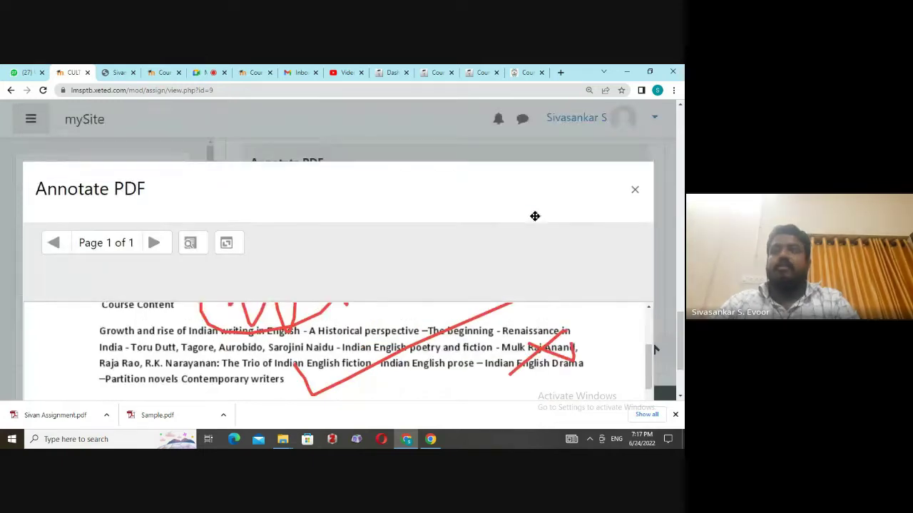
{"action": "scroll", "coordinate": [529, 219], "scroll_direction": "down", "scroll_amount": 2}
{"action": "scroll", "coordinate": [523, 249], "scroll_direction": "down", "scroll_amount": 1}
{"action": "scroll", "coordinate": [409, 271], "scroll_direction": "up", "scroll_amount": 2}
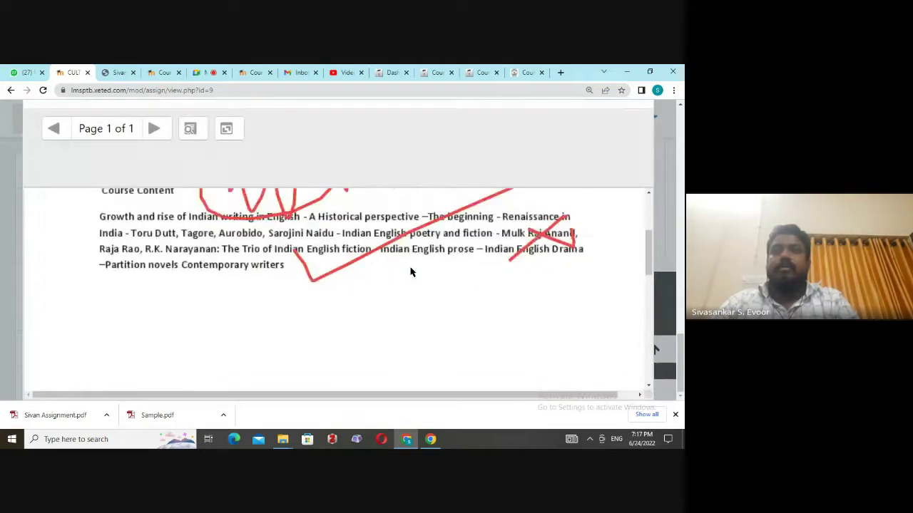
{"action": "scroll", "coordinate": [410, 271], "scroll_direction": "up", "scroll_amount": 2}
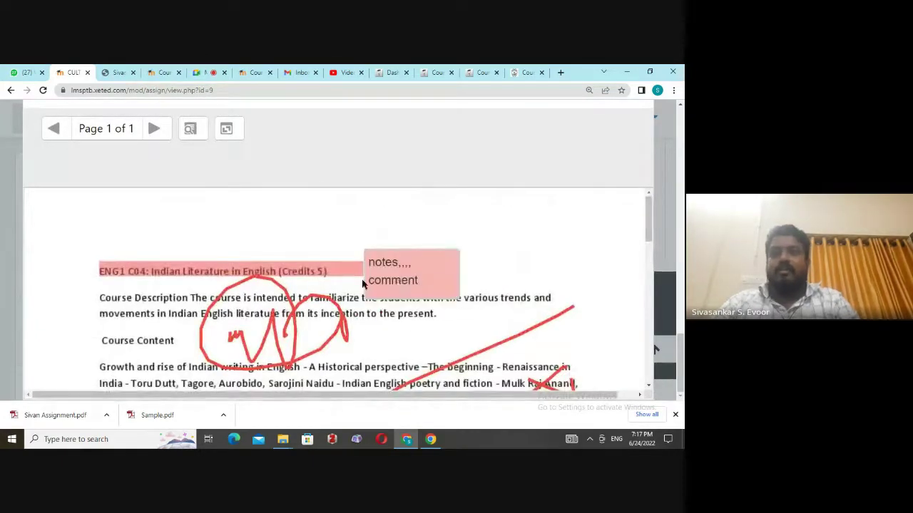
{"action": "scroll", "coordinate": [448, 273], "scroll_direction": "down", "scroll_amount": 1}
{"action": "scroll", "coordinate": [442, 263], "scroll_direction": "down", "scroll_amount": 4}
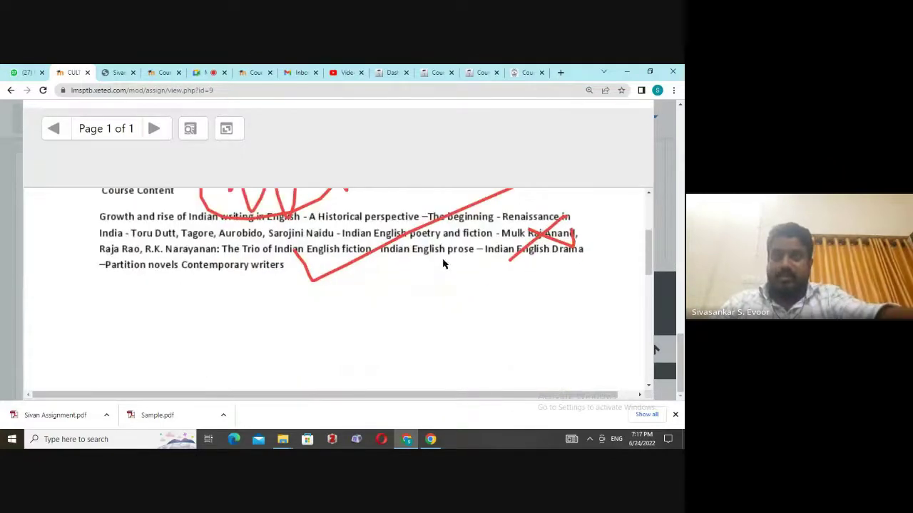
{"action": "scroll", "coordinate": [417, 299], "scroll_direction": "down", "scroll_amount": 5}
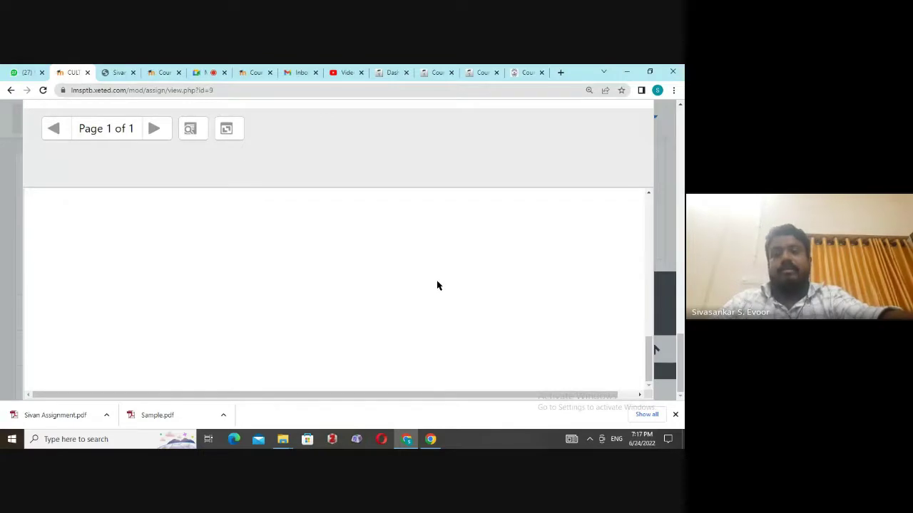
{"action": "scroll", "coordinate": [440, 289], "scroll_direction": "up", "scroll_amount": 5}
{"action": "scroll", "coordinate": [587, 245], "scroll_direction": "up", "scroll_amount": 5}
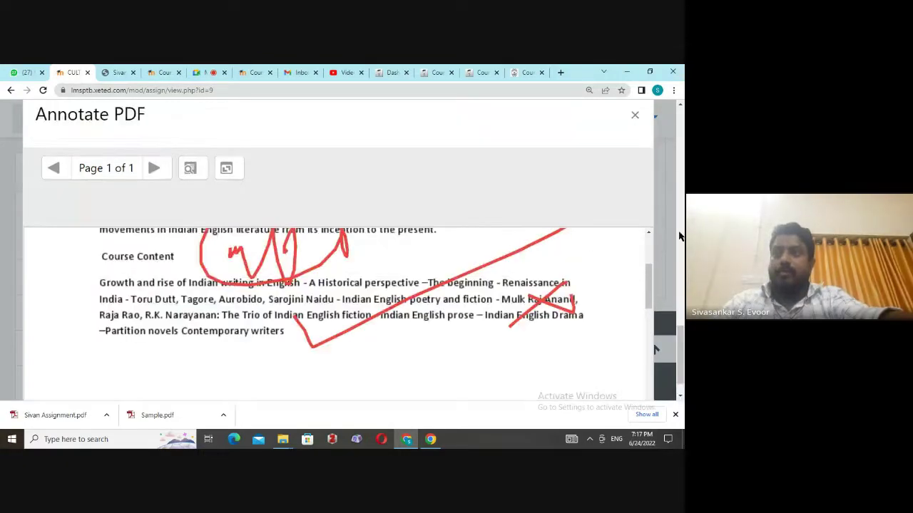
{"action": "scroll", "coordinate": [423, 263], "scroll_direction": "down", "scroll_amount": 5}
{"action": "scroll", "coordinate": [423, 263], "scroll_direction": "down", "scroll_amount": 3}
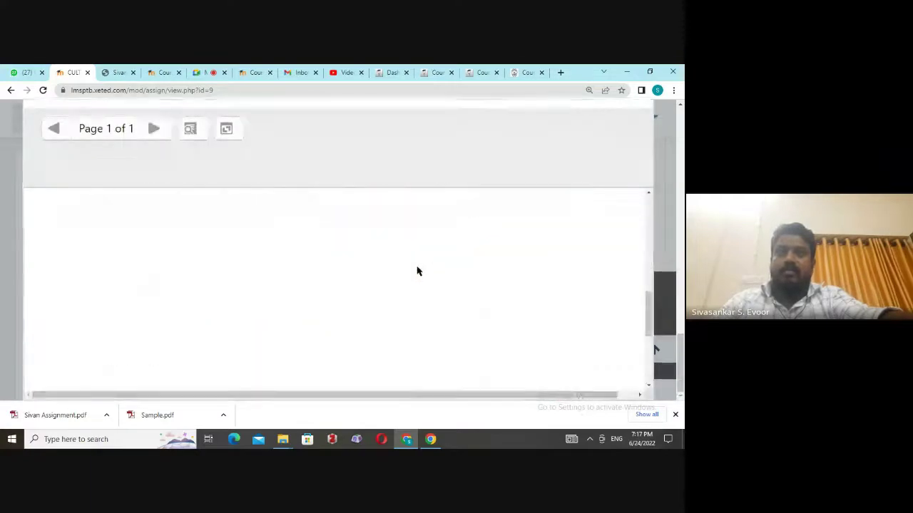
{"action": "scroll", "coordinate": [461, 265], "scroll_direction": "up", "scroll_amount": 10}
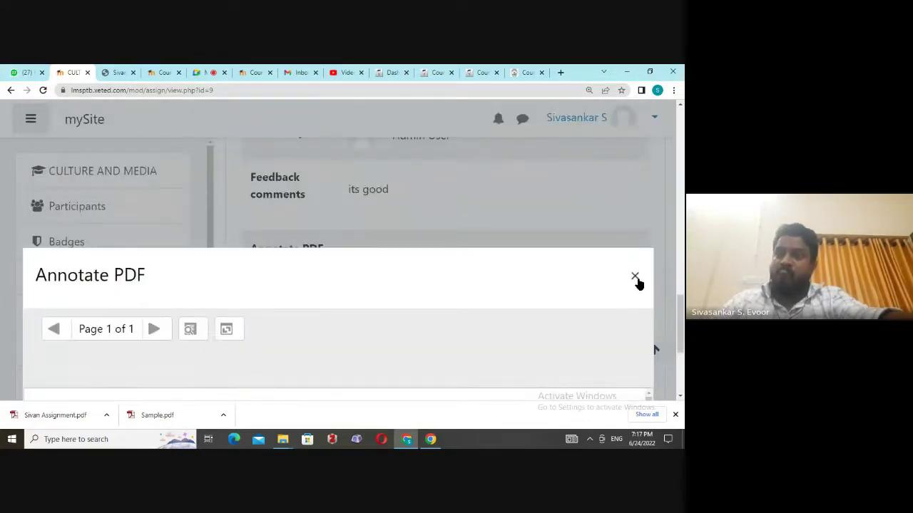
{"action": "left_click", "coordinate": [635, 278]}
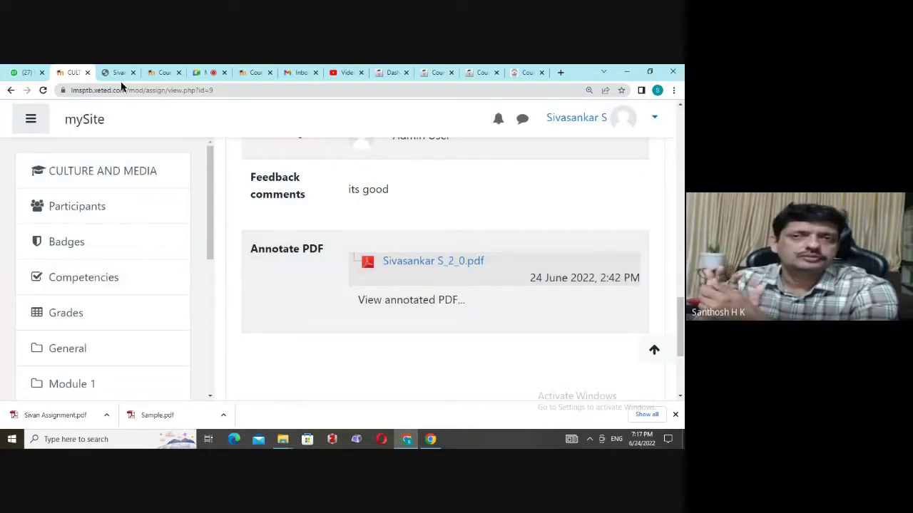
{"action": "left_click", "coordinate": [206, 72]}
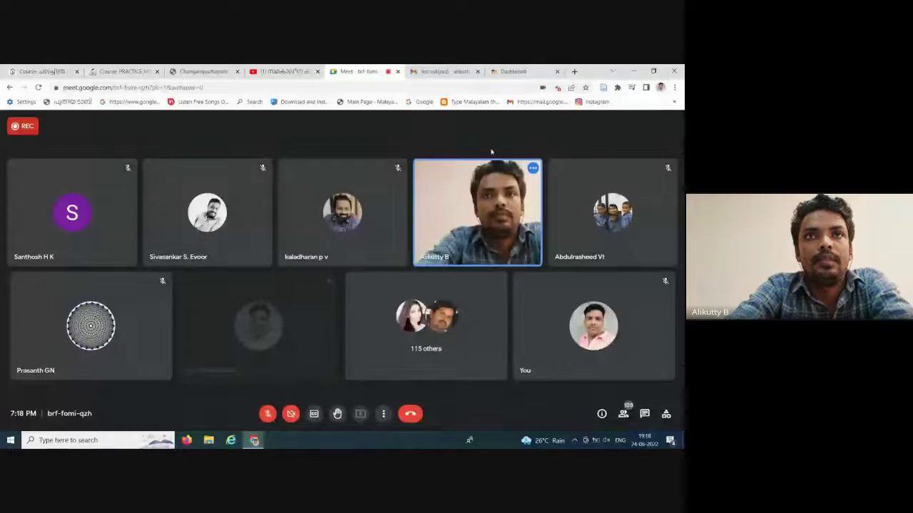
- Switch from the Meet call to the Zoo4u Moodle dashboard tab
{"action": "left_click", "coordinate": [513, 72]}
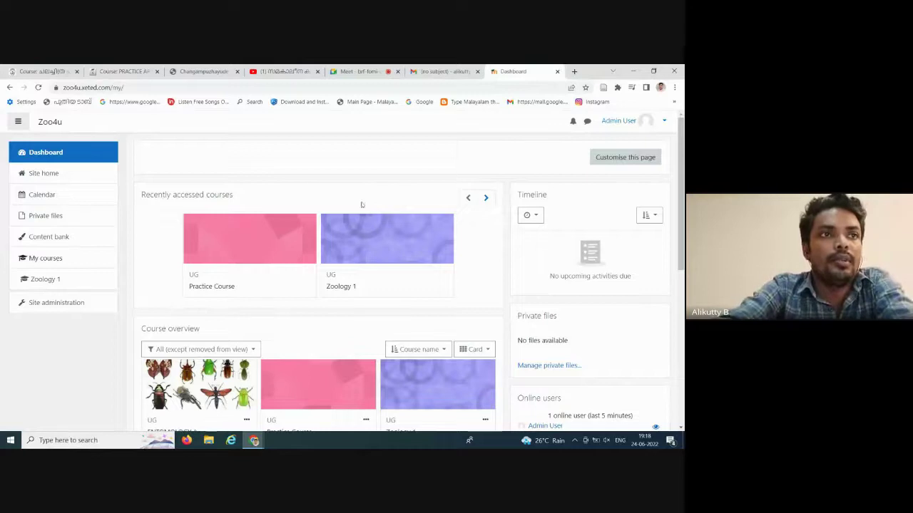
- Open Practice Course and switch to the Course: PRACTICE AREA tab
{"action": "left_click", "coordinate": [222, 288]}
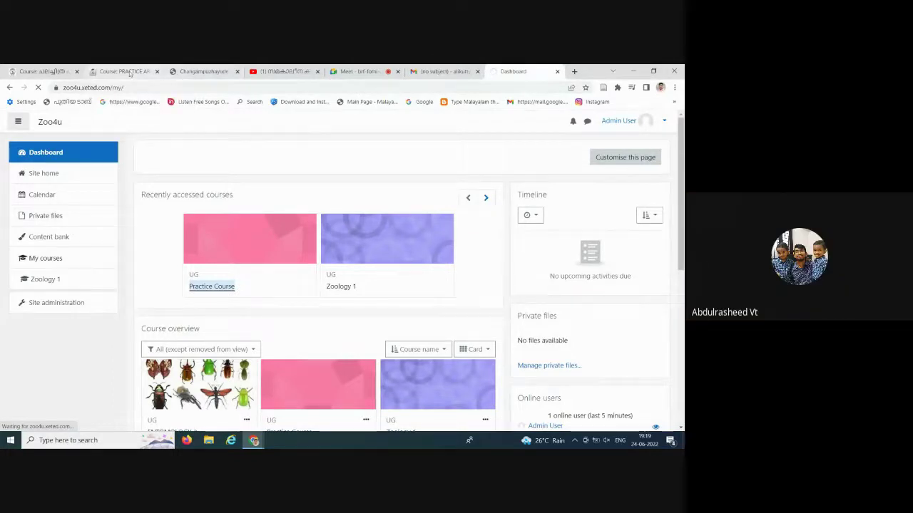
{"action": "left_click", "coordinate": [129, 73]}
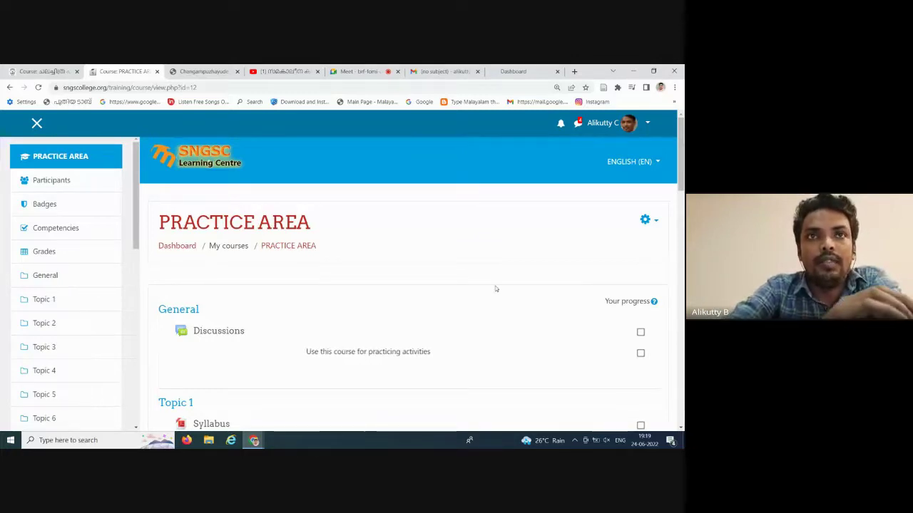
{"action": "left_click", "coordinate": [655, 222]}
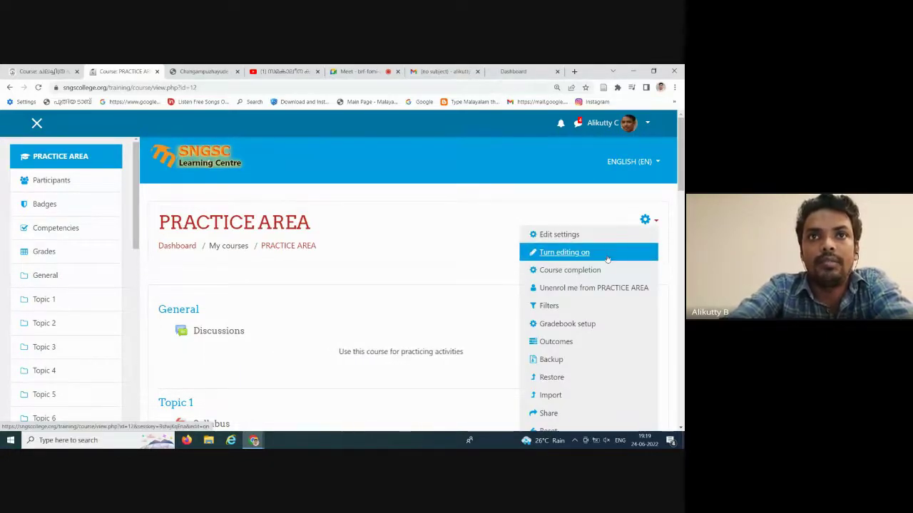
- Turn editing on for PRACTICE AREA and scroll down to Topic 1
{"action": "left_click", "coordinate": [599, 258]}
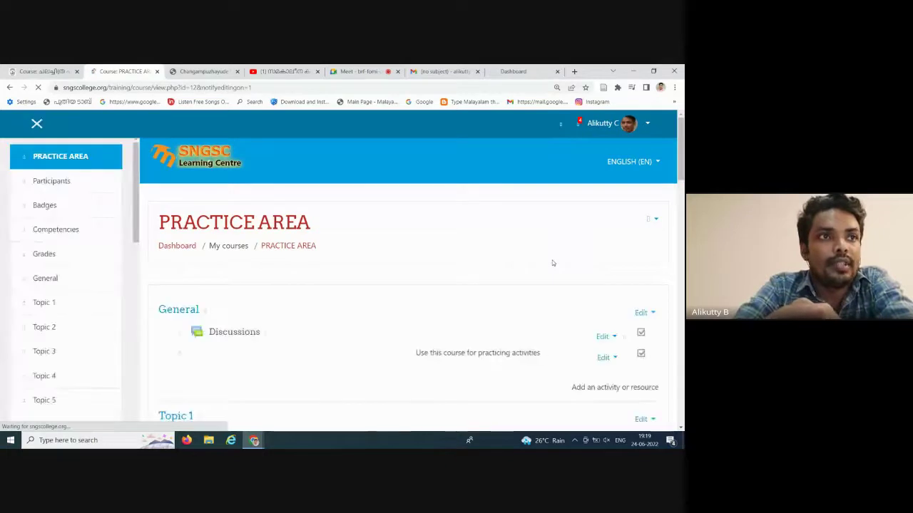
{"action": "scroll", "coordinate": [552, 263], "scroll_direction": "down", "scroll_amount": 1}
{"action": "scroll", "coordinate": [551, 263], "scroll_direction": "down", "scroll_amount": 3}
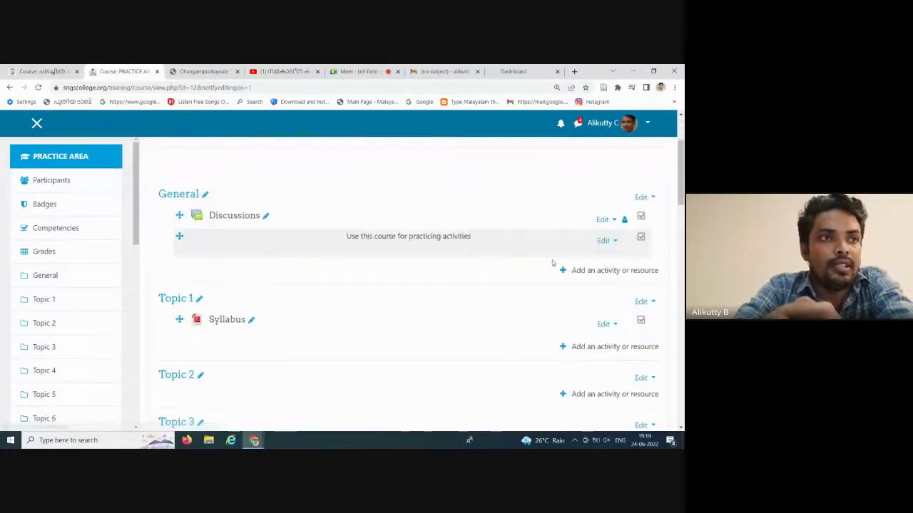
{"action": "scroll", "coordinate": [552, 263], "scroll_direction": "down", "scroll_amount": 1}
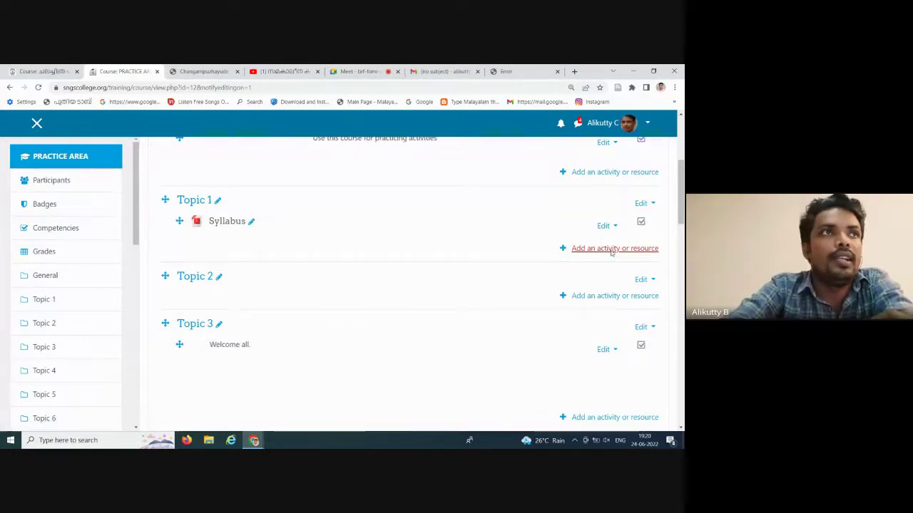
- Open the activity/resource chooser under Topic 1, then switch to the Changampuzha book page
{"action": "left_click", "coordinate": [611, 249]}
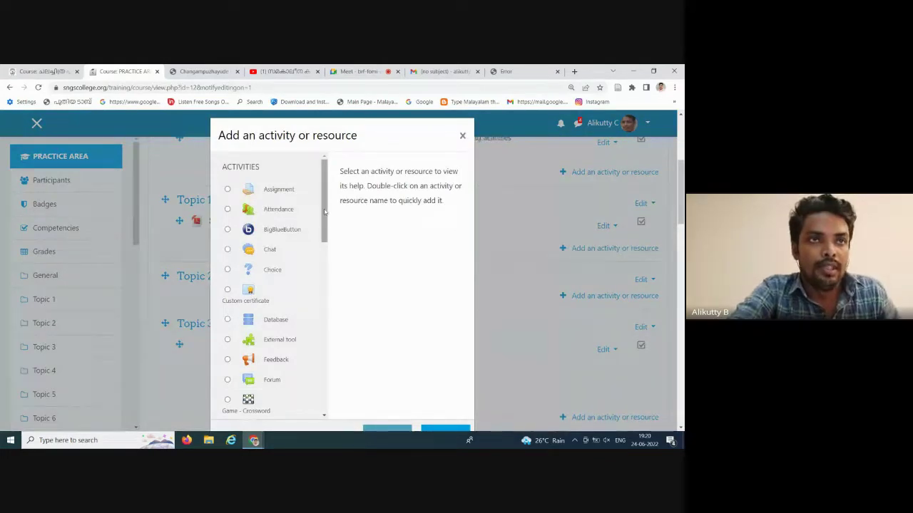
{"action": "left_click_drag", "start_coordinate": [324, 212], "coordinate": [330, 391]}
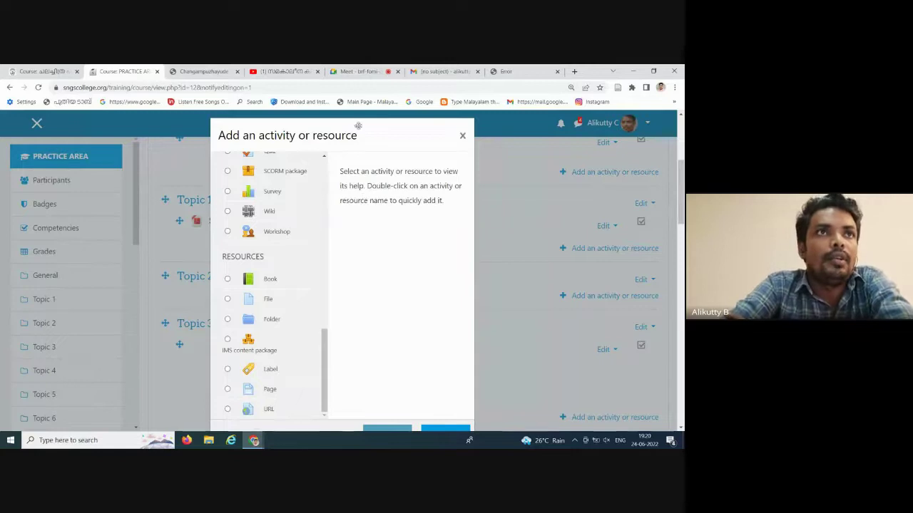
{"action": "left_click", "coordinate": [214, 71]}
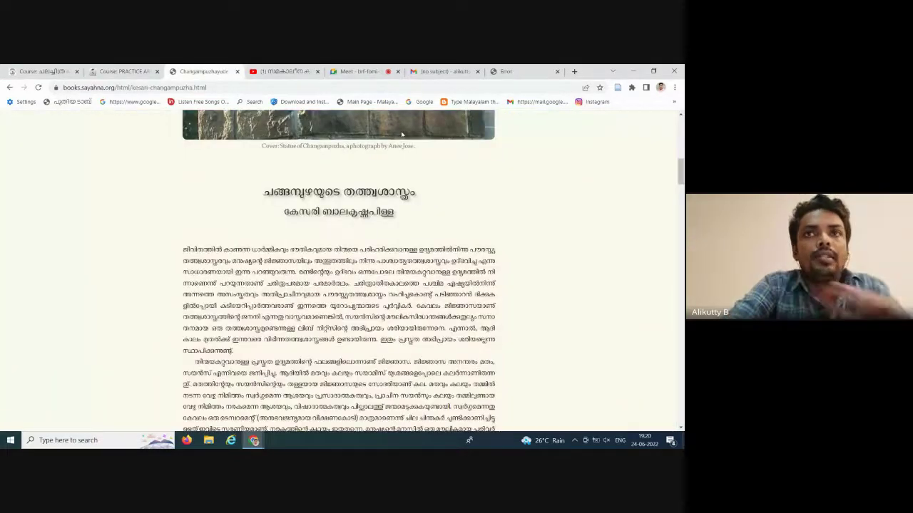
- Look over the Sayahna Changampuzha essay page, then return to the Moodle chooser
{"action": "left_click_drag", "start_coordinate": [680, 173], "coordinate": [680, 124]}
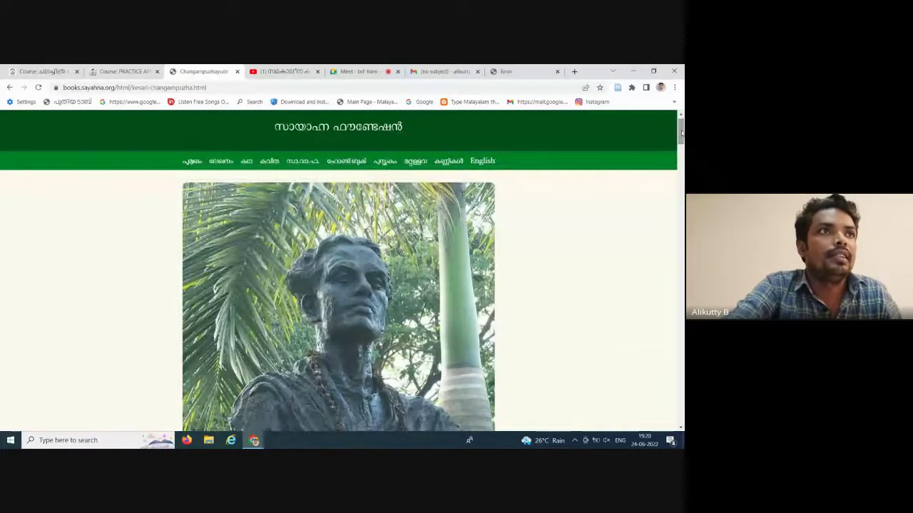
{"action": "left_click_drag", "start_coordinate": [680, 131], "coordinate": [680, 167]}
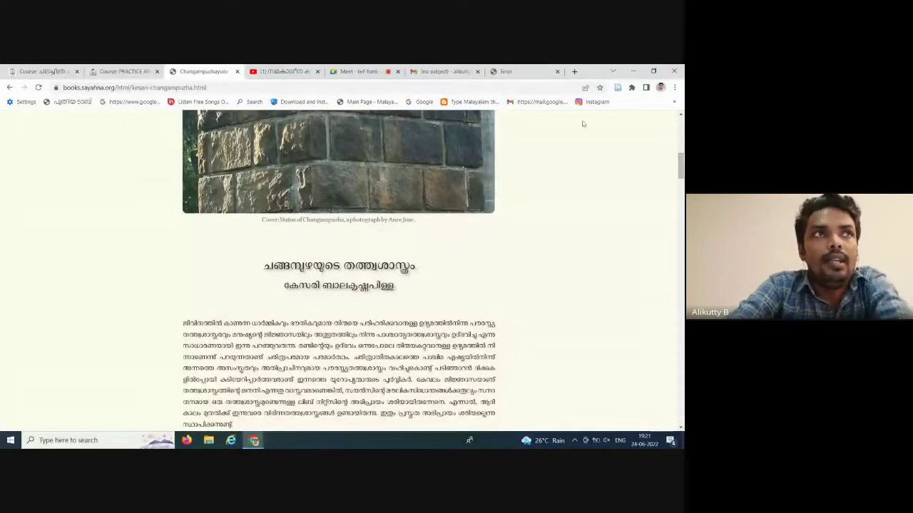
{"action": "left_click", "coordinate": [128, 71]}
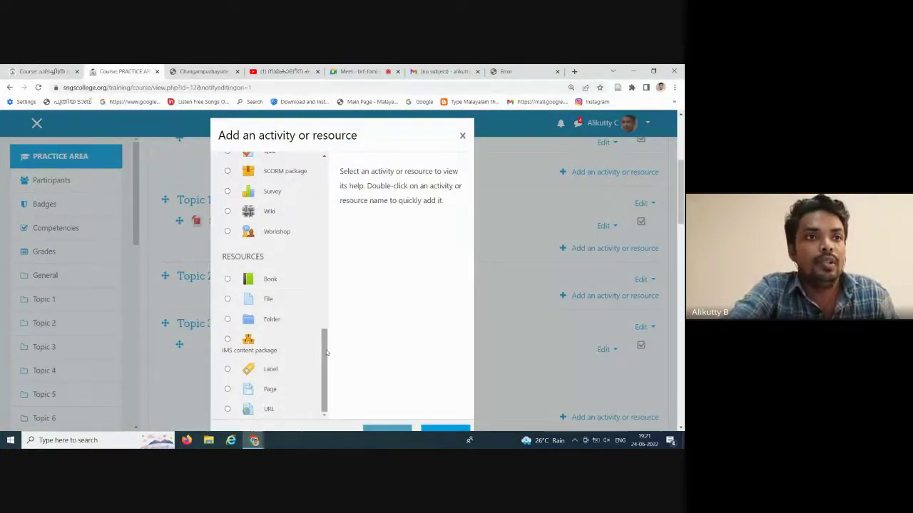
- Add a URL resource to Topic 1, opening its blank form
{"action": "left_click", "coordinate": [228, 410]}
{"action": "left_click", "coordinate": [380, 429]}
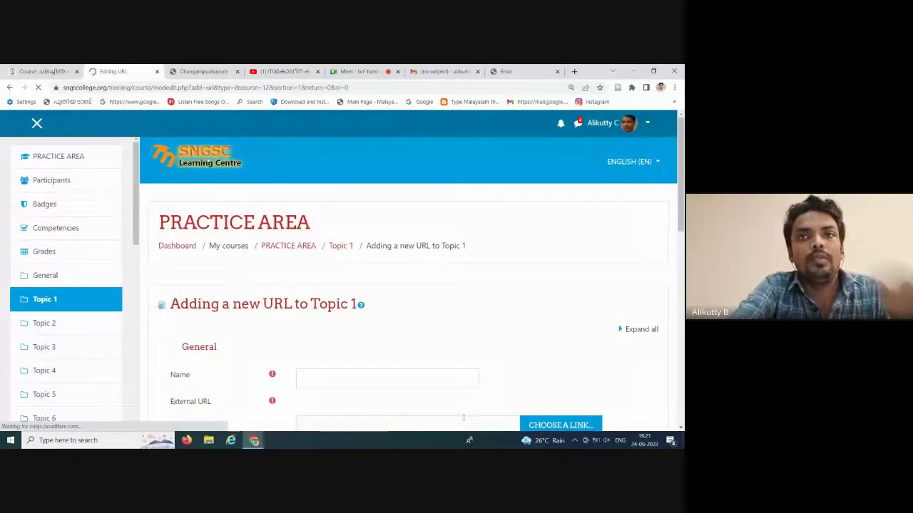
{"action": "scroll", "coordinate": [605, 399], "scroll_direction": "down", "scroll_amount": 2}
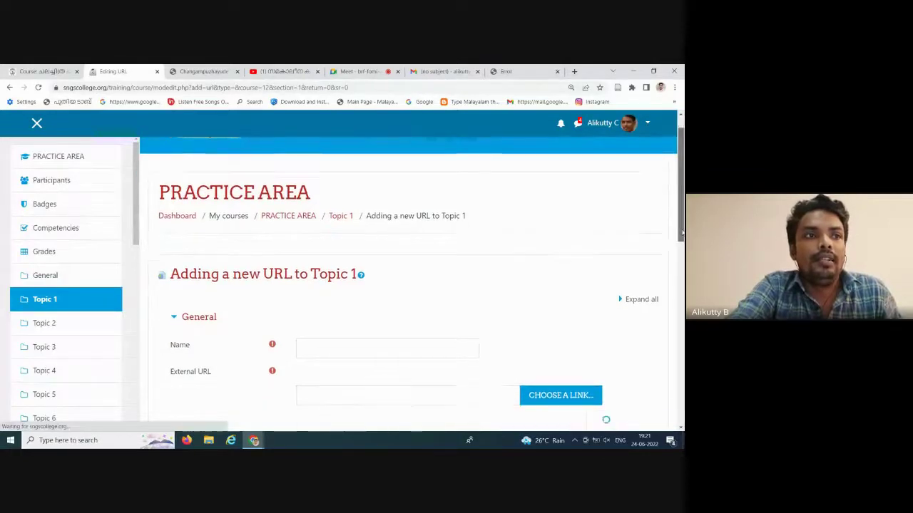
{"action": "scroll", "coordinate": [606, 393], "scroll_direction": "down", "scroll_amount": 1}
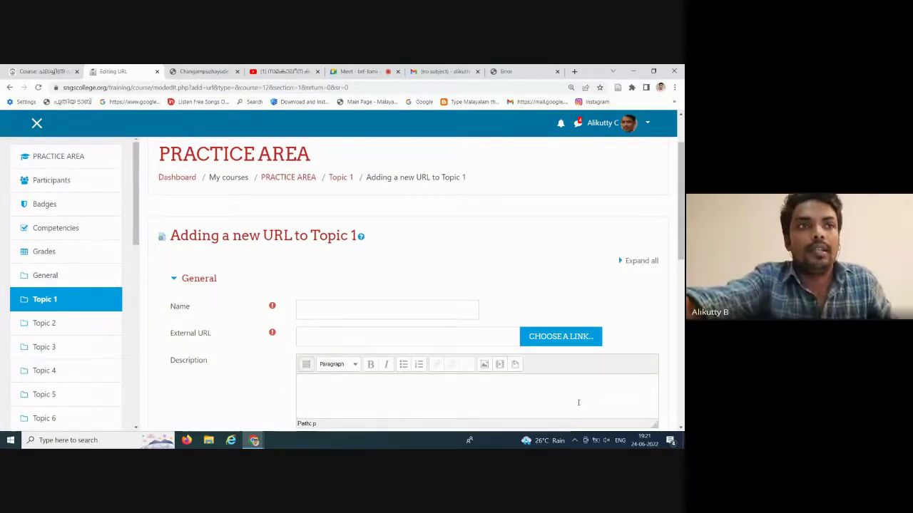
- Switch keyboard input to Malayalam and copy the book page's web address
{"action": "left_click", "coordinate": [619, 440]}
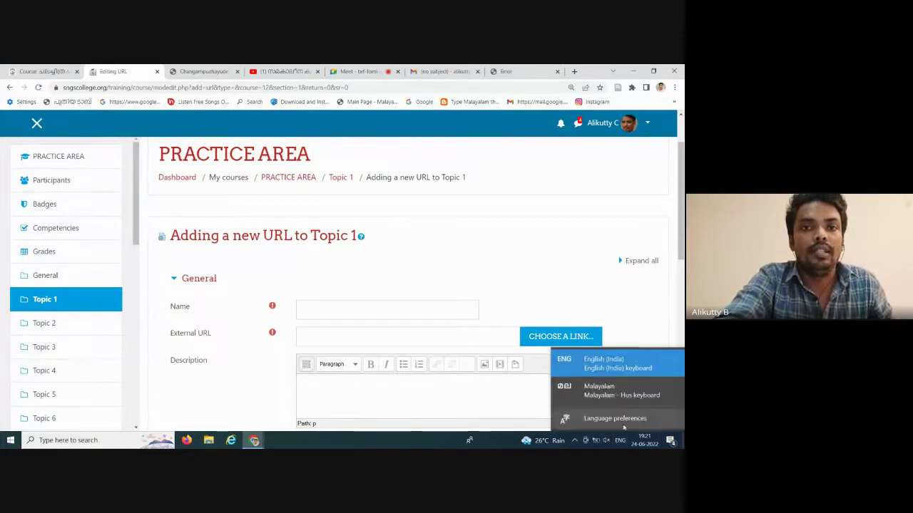
{"action": "left_click", "coordinate": [606, 391]}
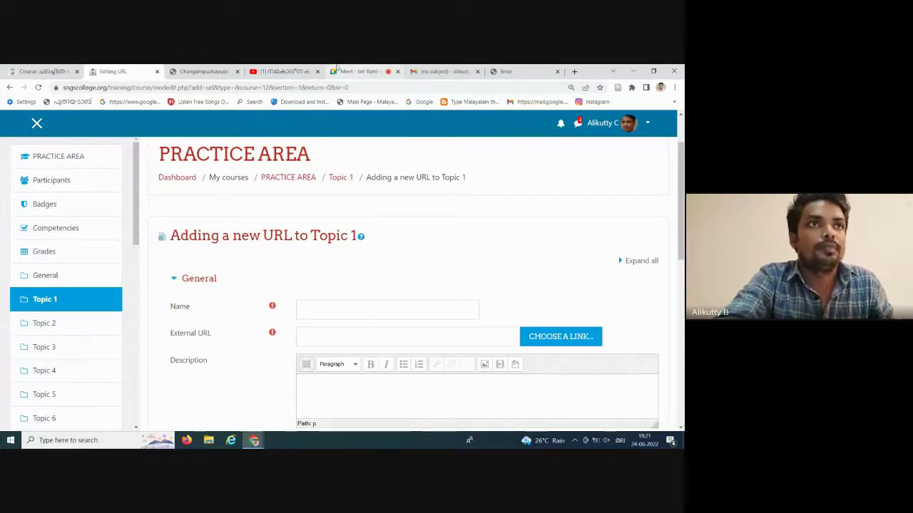
{"action": "left_click", "coordinate": [199, 70]}
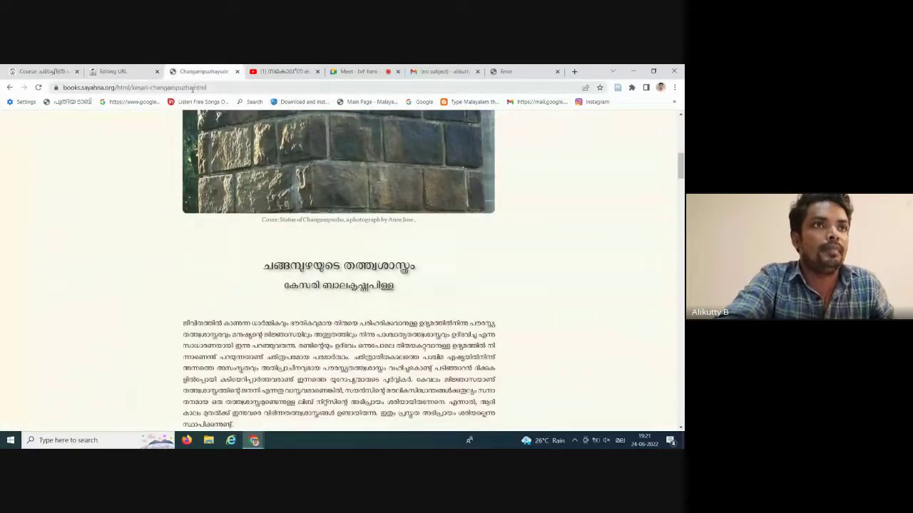
{"action": "left_click", "coordinate": [192, 88]}
{"action": "key", "text": "ctrl+c"}
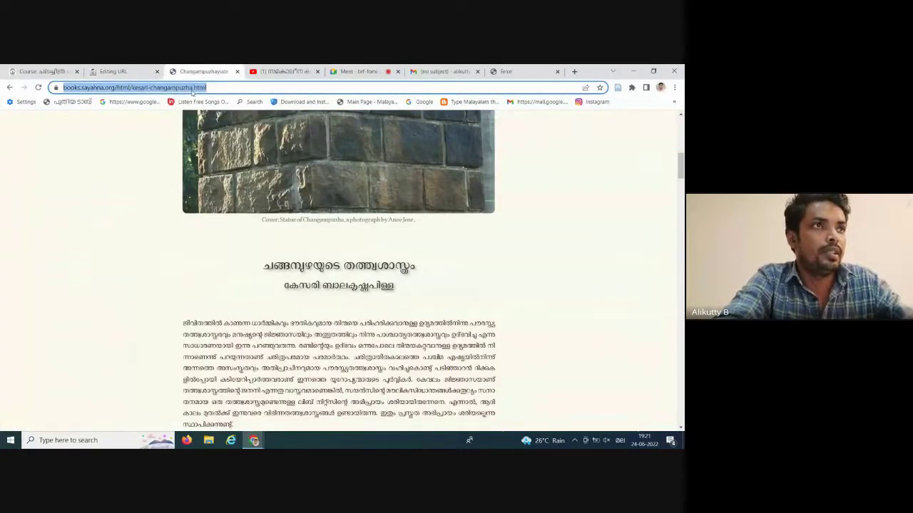
{"action": "left_click", "coordinate": [116, 72]}
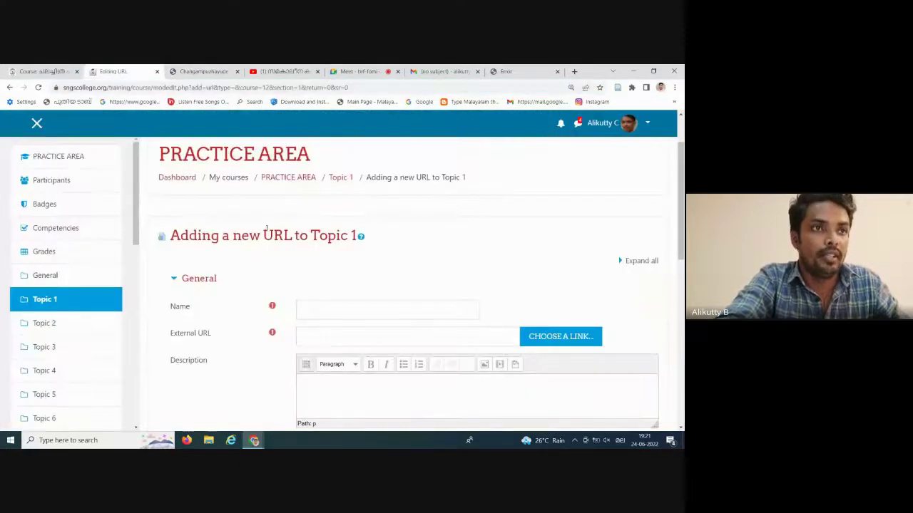
- Name the URL resource 'ചങ്ങമ്പുഴയുടെ നാട്ടിൽൂടെ'
{"action": "left_click", "coordinate": [313, 311]}
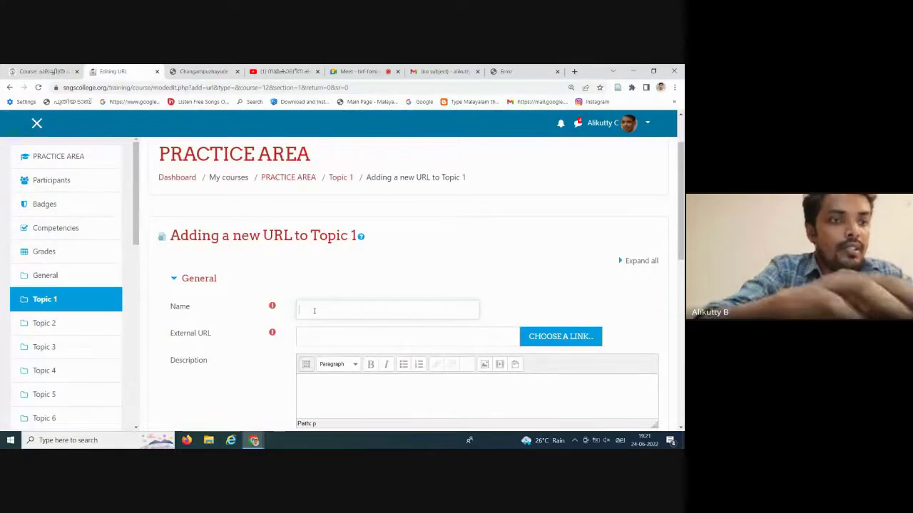
{"action": "type", "text": "ച"}
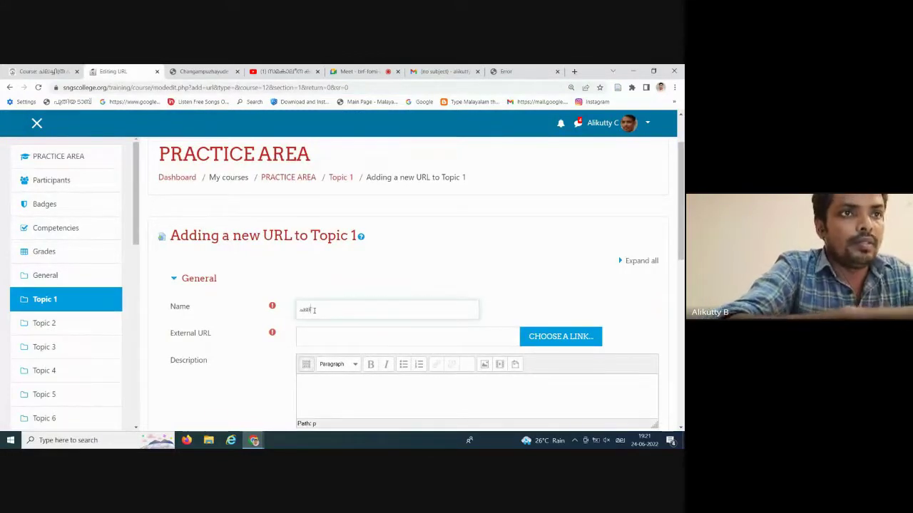
{"action": "type", "text": "ങ്ങമ്പുഴയുടെ ന"}
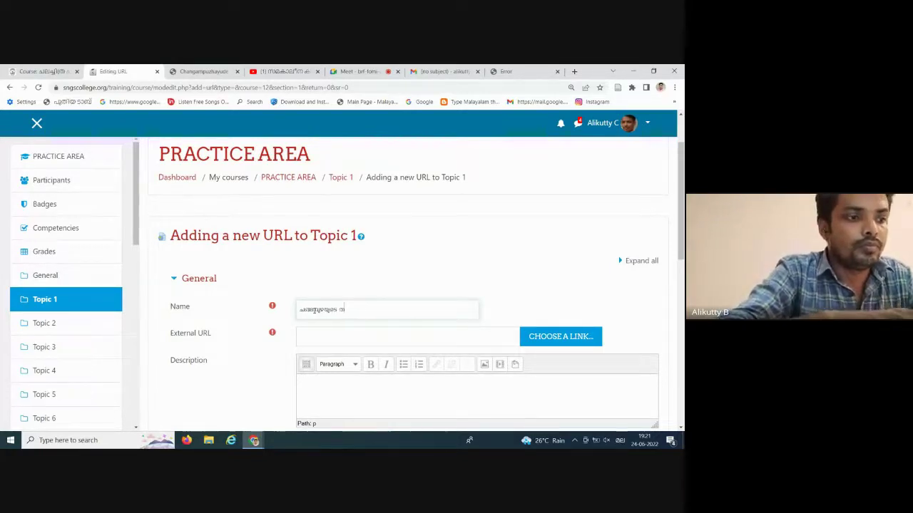
{"action": "type", "text": "ാട"}
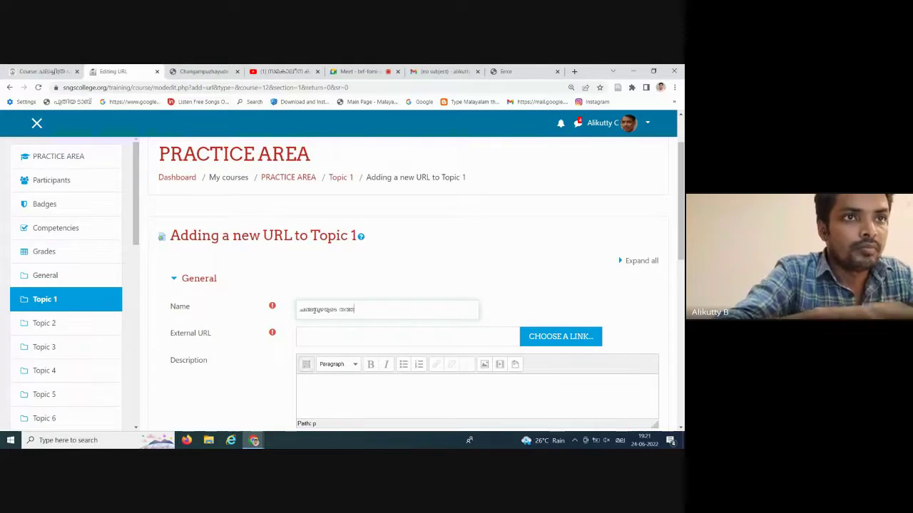
{"action": "type", "text": "്ടിൽ"}
{"action": "type", "text": "ൂടെ"}
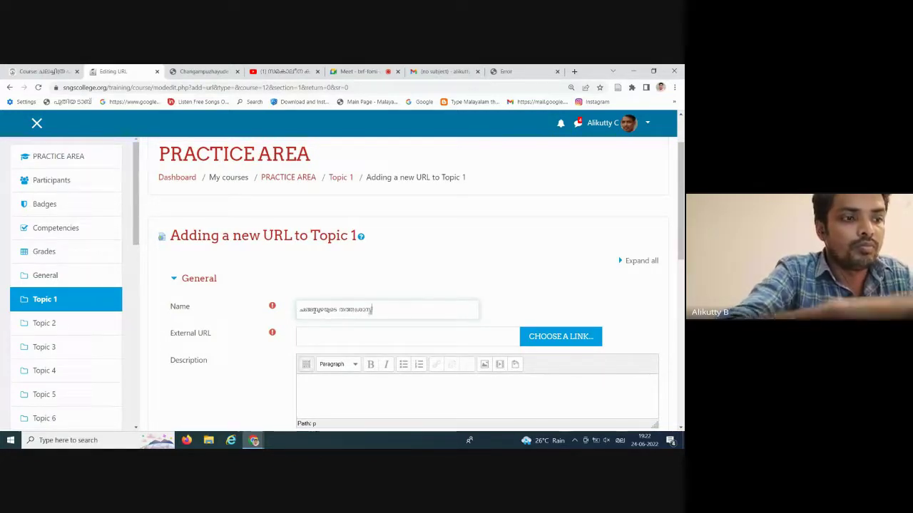
{"action": "left_click", "coordinate": [324, 339]}
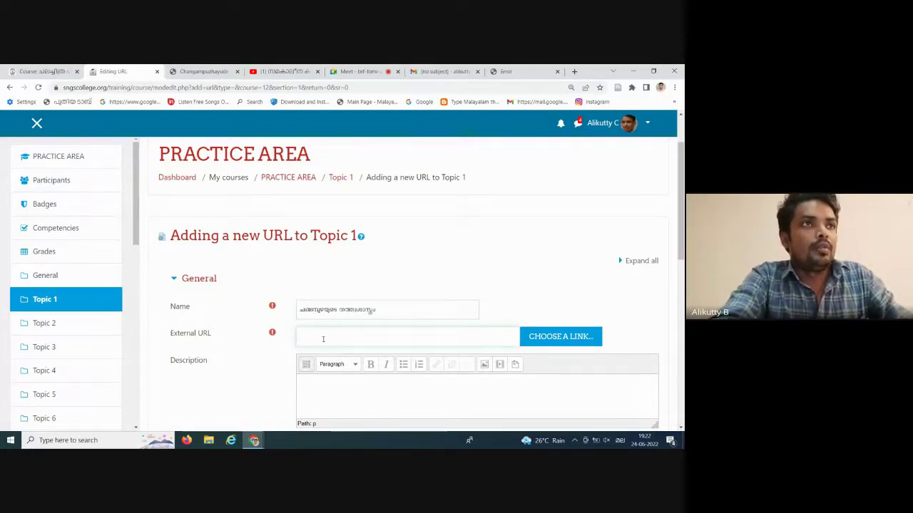
{"action": "left_click", "coordinate": [197, 72]}
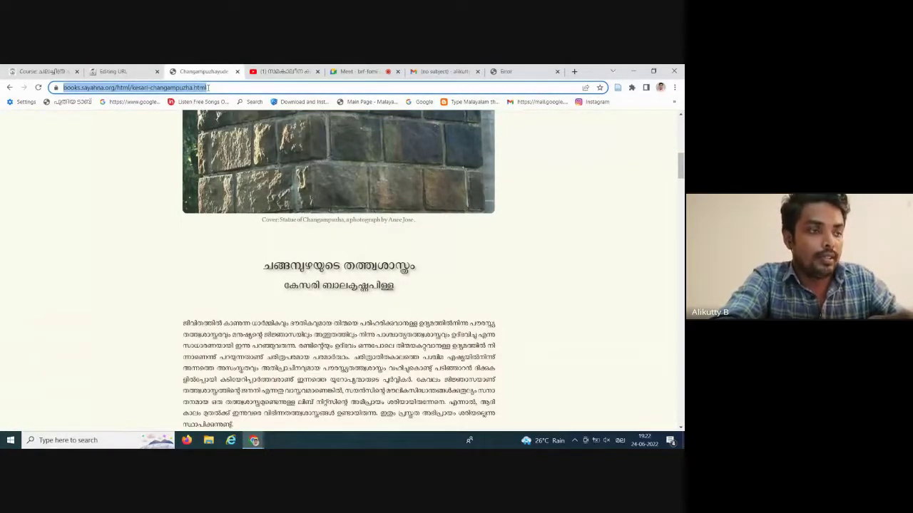
{"action": "left_click", "coordinate": [130, 71]}
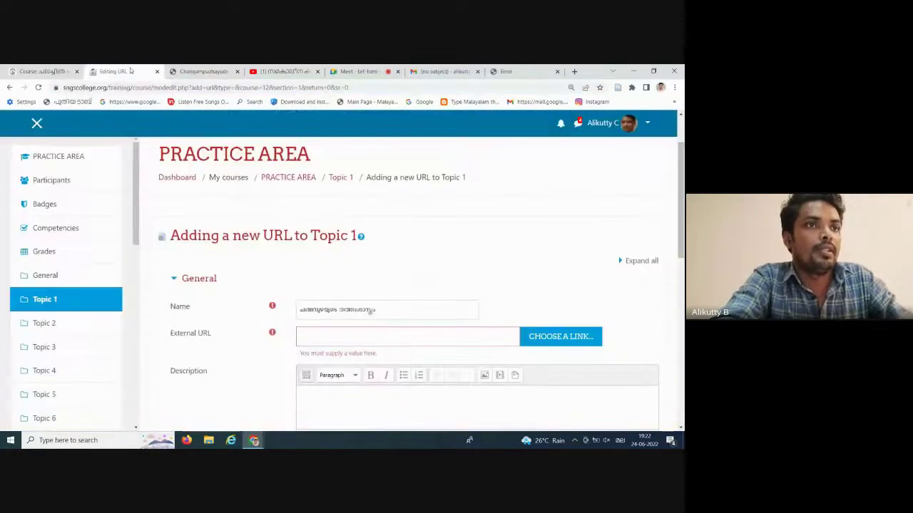
{"action": "left_click", "coordinate": [339, 339]}
{"action": "key", "text": "ctrl+v"}
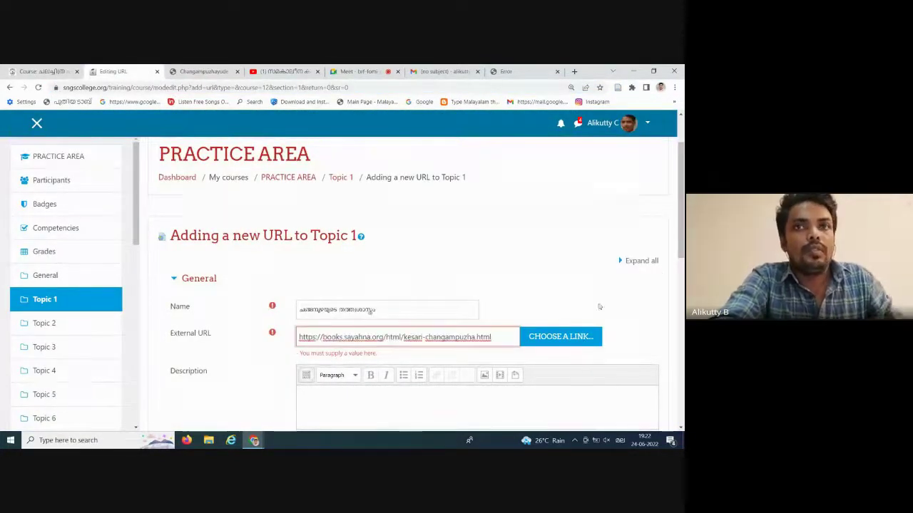
{"action": "scroll", "coordinate": [672, 252], "scroll_direction": "down", "scroll_amount": 2}
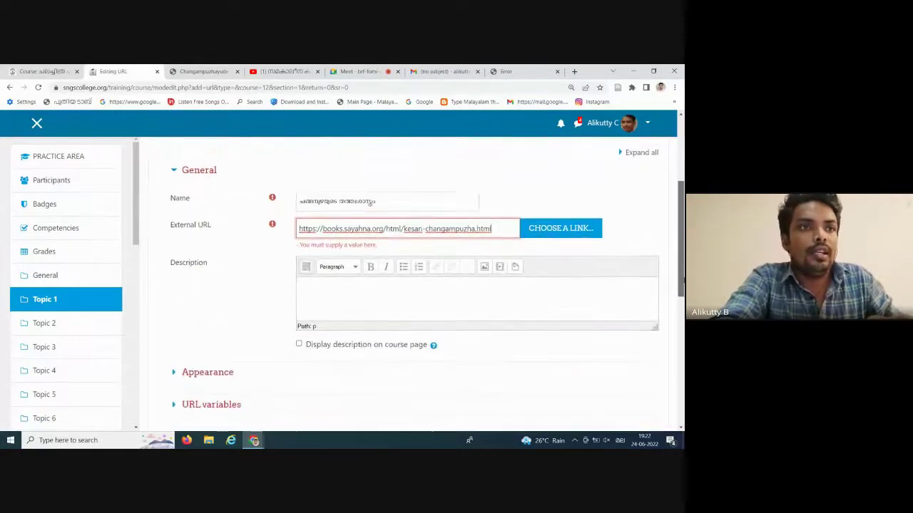
{"action": "left_click", "coordinate": [391, 286]}
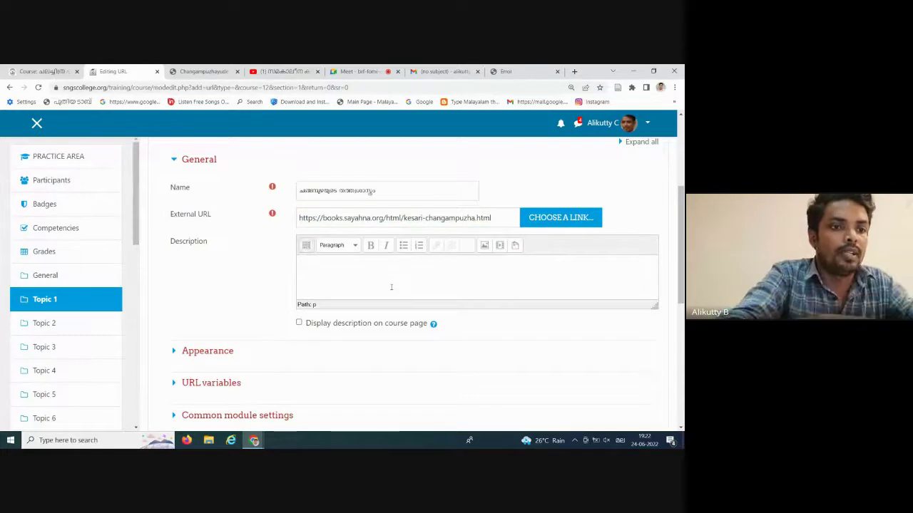
- Describe the link as 'ഒന്നകണൾ', show it on the course page, and keep Embed display
{"action": "type", "text": "ഒന്"}
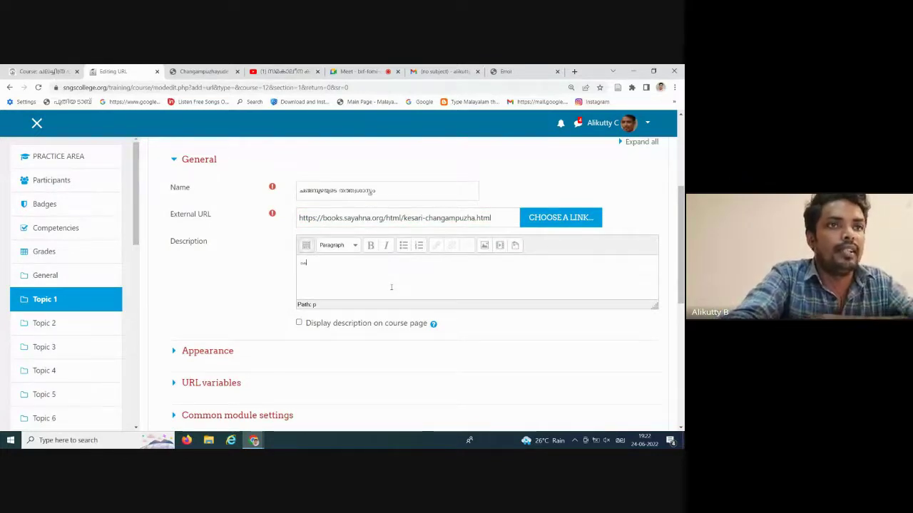
{"action": "type", "text": "ന"}
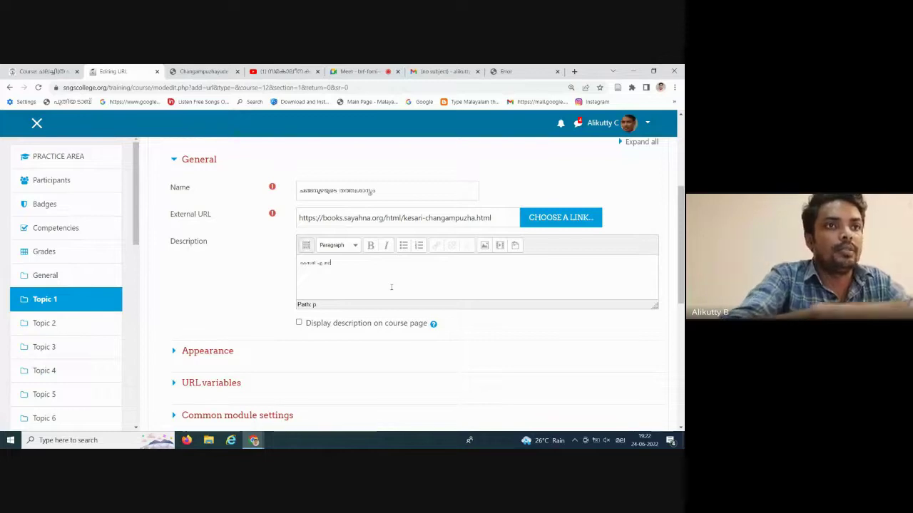
{"action": "type", "text": "ക"}
{"action": "type", "text": "ണ"}
{"action": "type", "text": "ൾ"}
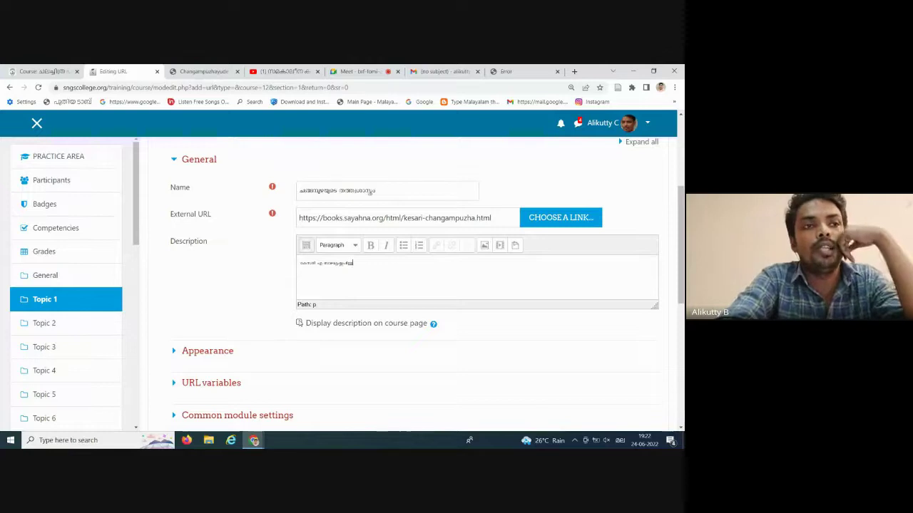
{"action": "left_click", "coordinate": [299, 323]}
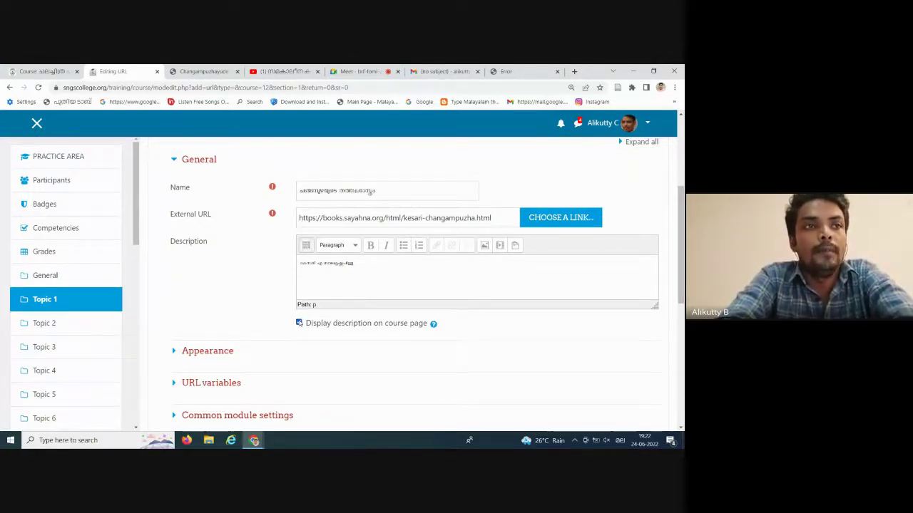
{"action": "left_click", "coordinate": [217, 352]}
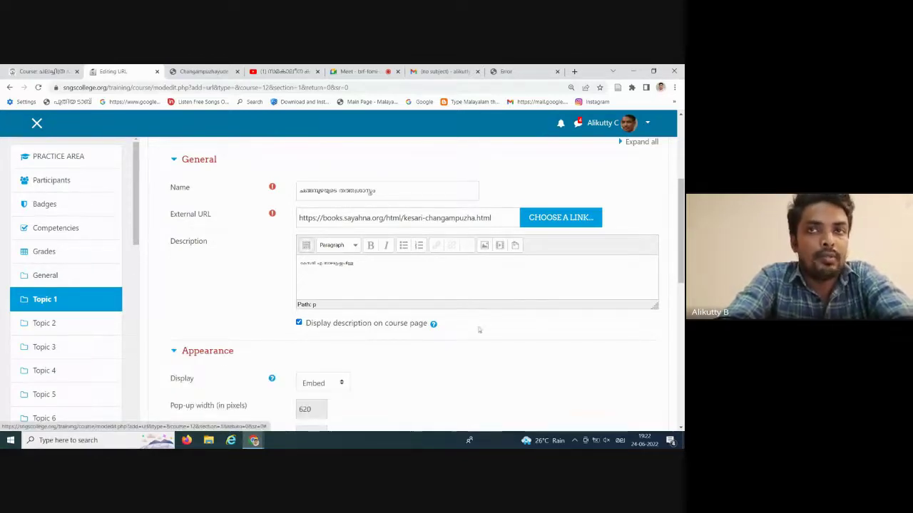
{"action": "left_click_drag", "start_coordinate": [683, 227], "coordinate": [682, 243]}
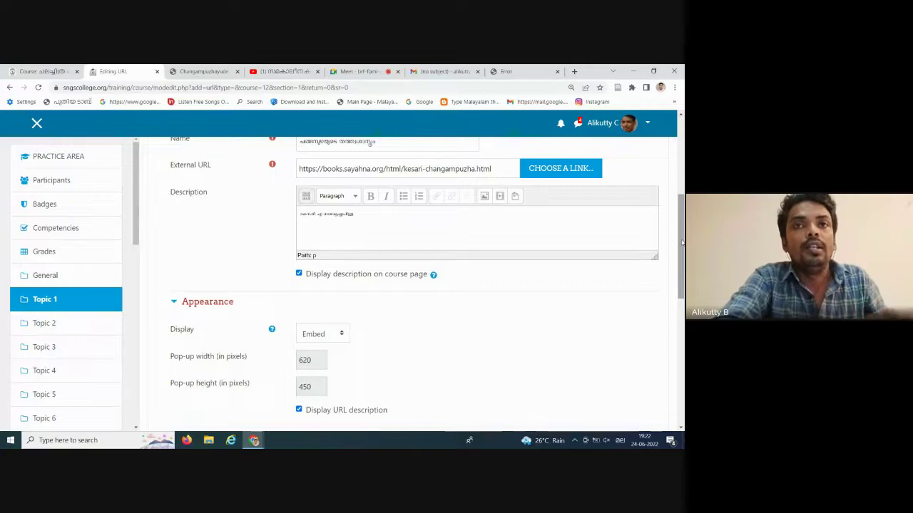
{"action": "left_click_drag", "start_coordinate": [682, 242], "coordinate": [682, 285]}
{"action": "left_click", "coordinate": [342, 208]}
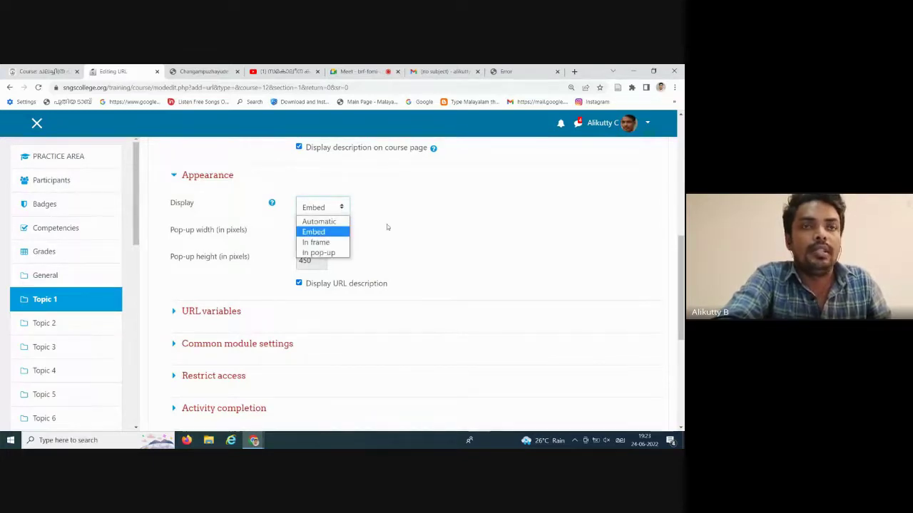
{"action": "left_click", "coordinate": [648, 268]}
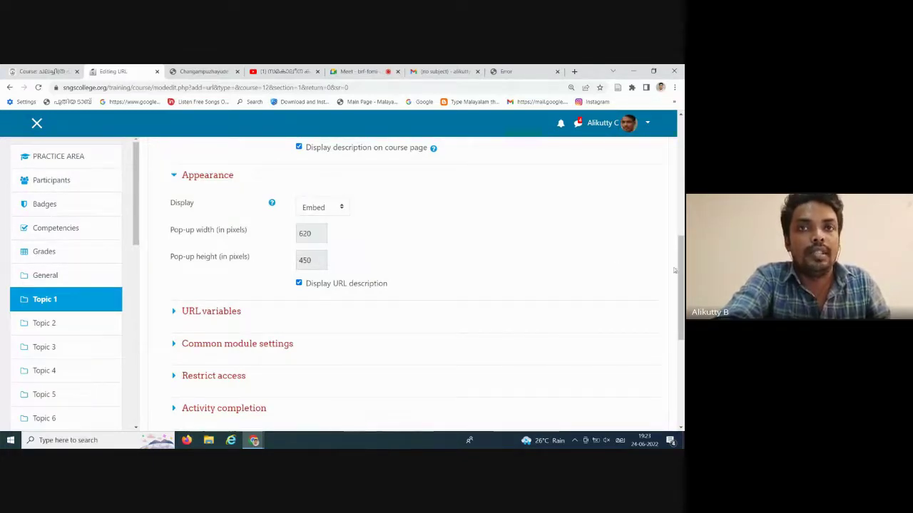
{"action": "left_click_drag", "start_coordinate": [680, 271], "coordinate": [681, 314]}
{"action": "scroll", "coordinate": [680, 314], "scroll_direction": "down", "scroll_amount": 1}
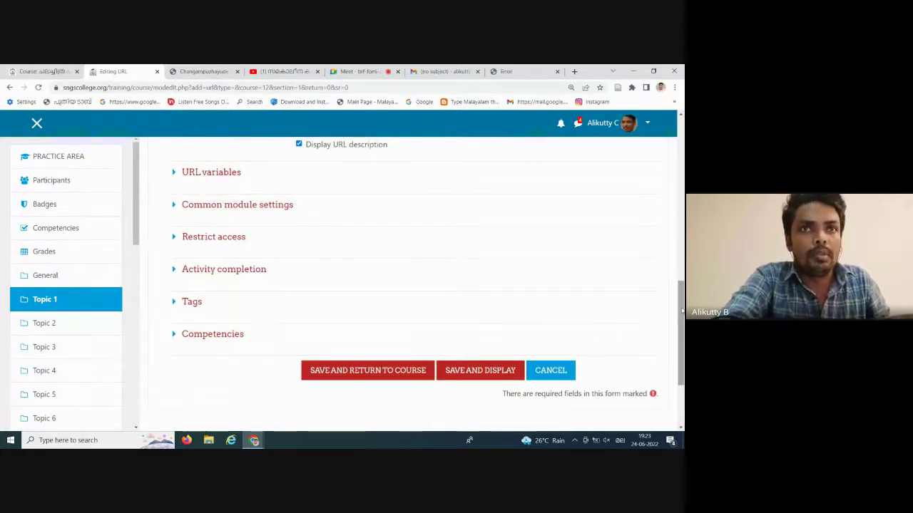
{"action": "left_click_drag", "start_coordinate": [681, 312], "coordinate": [681, 303]}
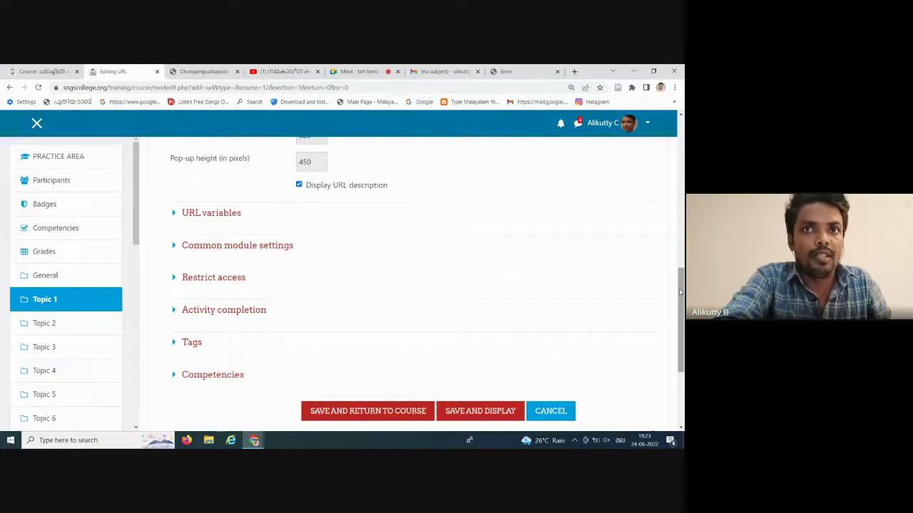
{"action": "scroll", "coordinate": [369, 237], "scroll_direction": "up", "scroll_amount": 5}
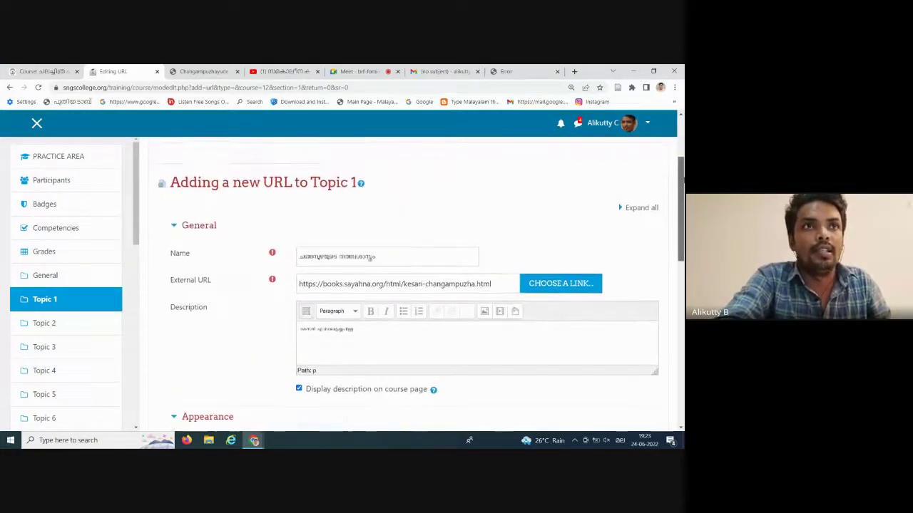
{"action": "scroll", "coordinate": [369, 237], "scroll_direction": "down", "scroll_amount": 1}
{"action": "scroll", "coordinate": [370, 200], "scroll_direction": "down", "scroll_amount": 5}
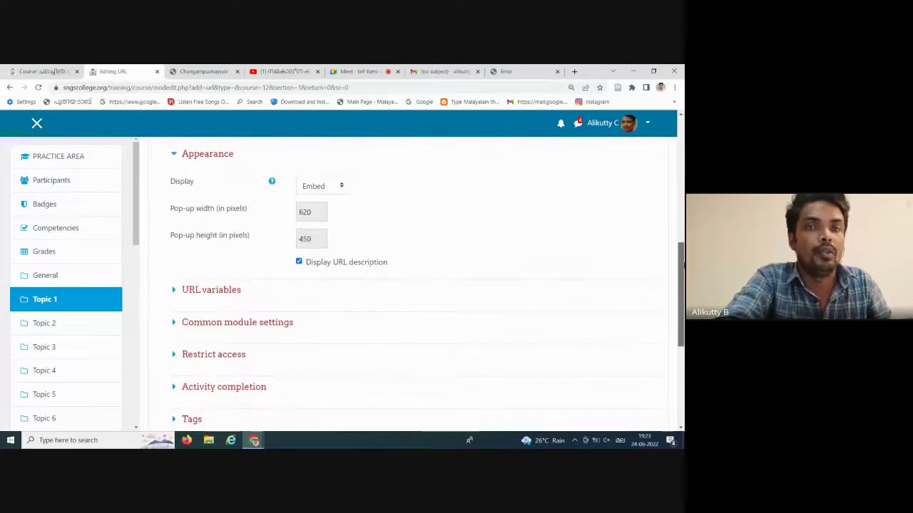
{"action": "left_click_drag", "start_coordinate": [682, 264], "coordinate": [680, 303]}
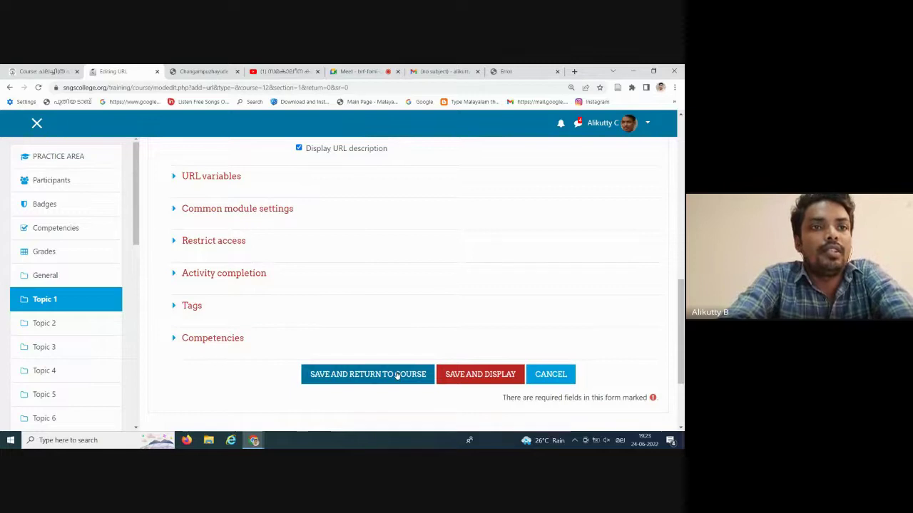
- Save and view the embedded Sayahna URL resource, return to PRACTICE AREA, then go to YouTube
{"action": "left_click", "coordinate": [464, 374]}
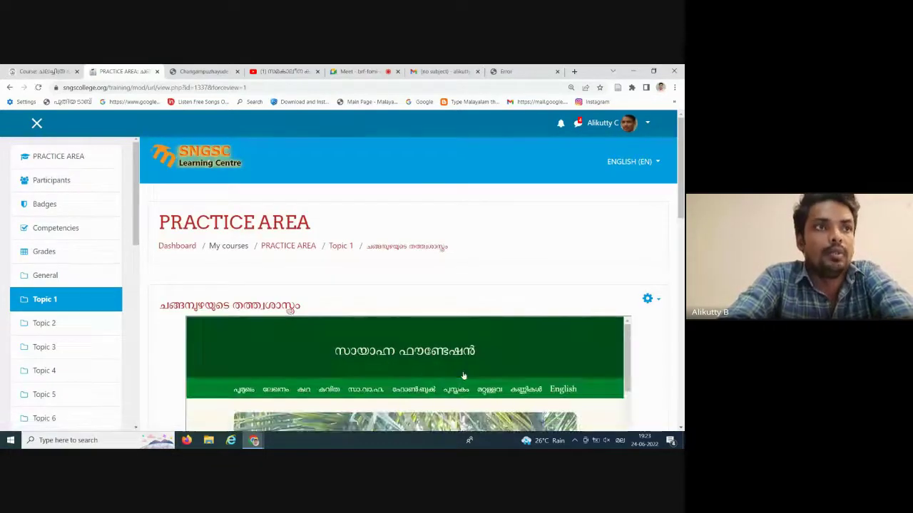
{"action": "left_click_drag", "start_coordinate": [681, 202], "coordinate": [683, 258]}
{"action": "left_click_drag", "start_coordinate": [629, 191], "coordinate": [627, 163]}
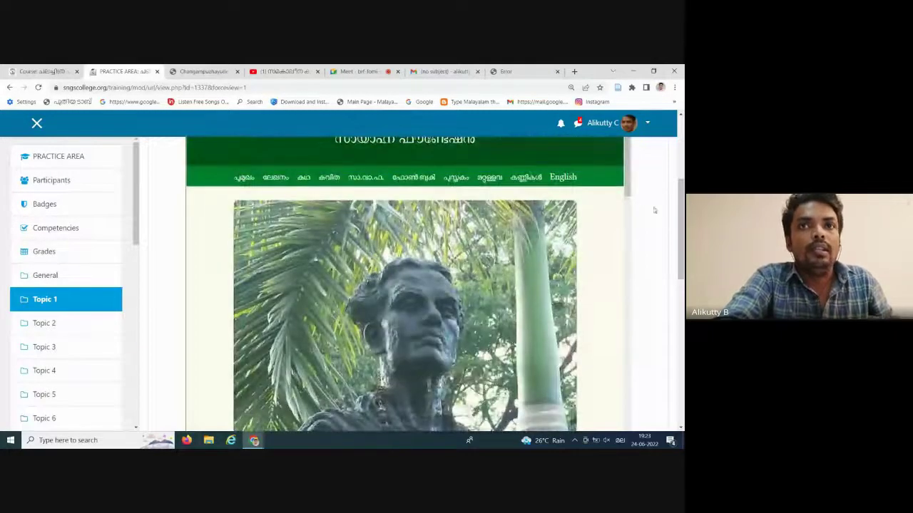
{"action": "left_click_drag", "start_coordinate": [681, 219], "coordinate": [681, 154]}
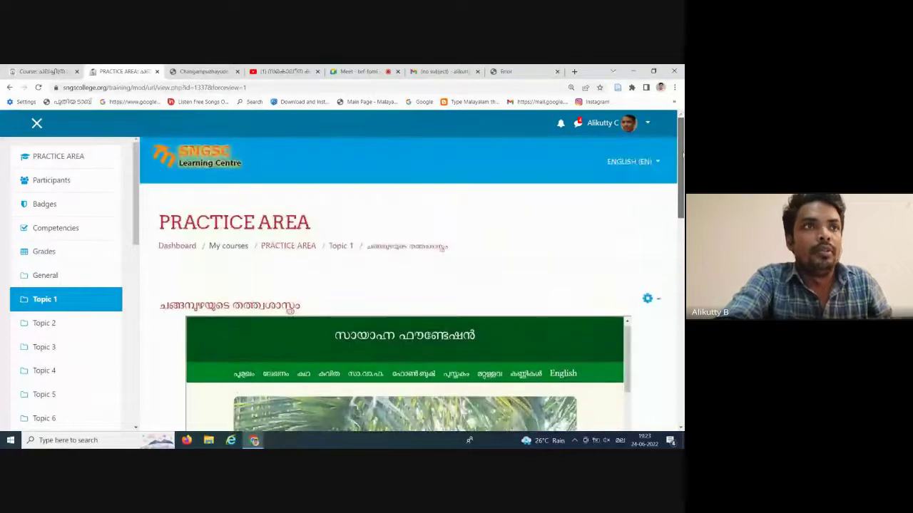
{"action": "left_click", "coordinate": [291, 248]}
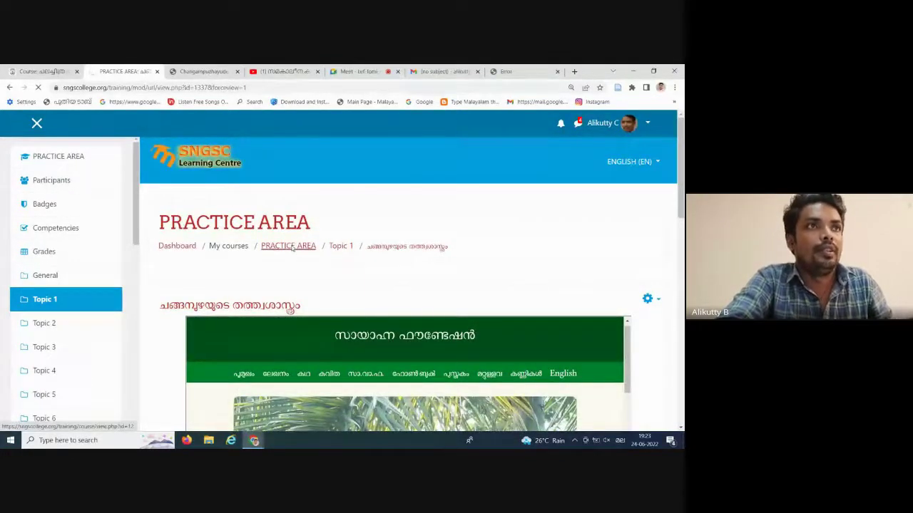
{"action": "left_click", "coordinate": [283, 73]}
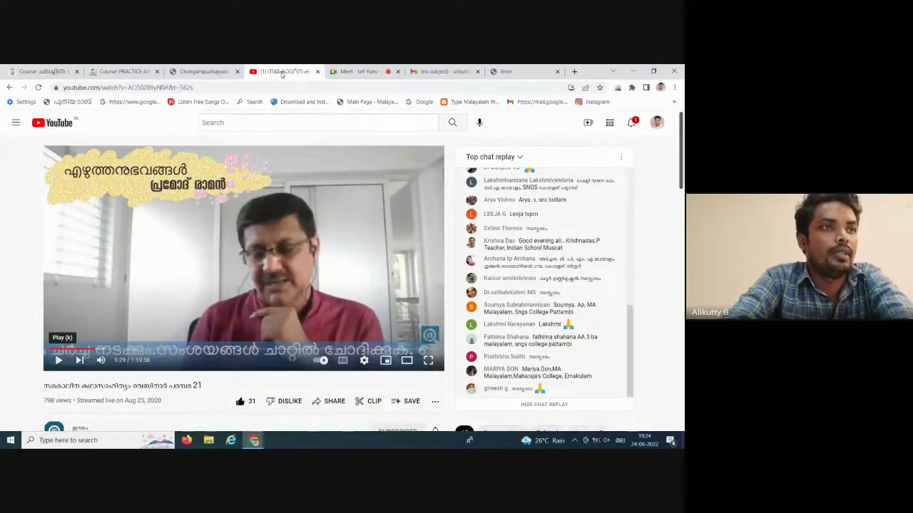
- Copy the YouTube webinar's title, then return to the PRACTICE AREA course at Topic 1
{"action": "left_click", "coordinate": [229, 87]}
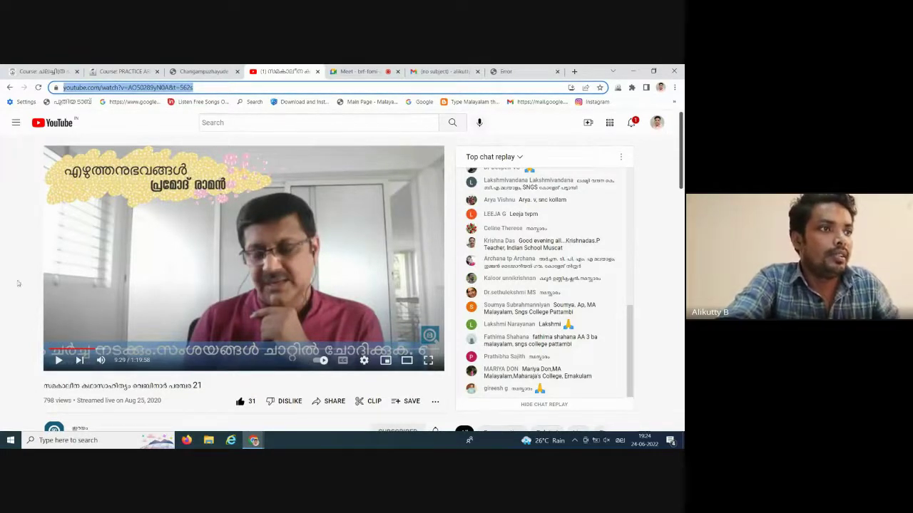
{"action": "left_click_drag", "start_coordinate": [37, 387], "coordinate": [188, 386]}
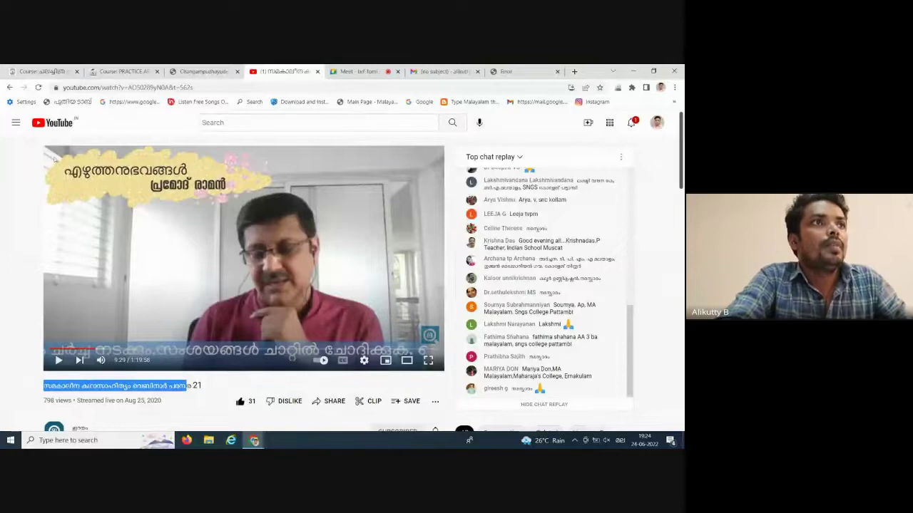
{"action": "left_click", "coordinate": [117, 71]}
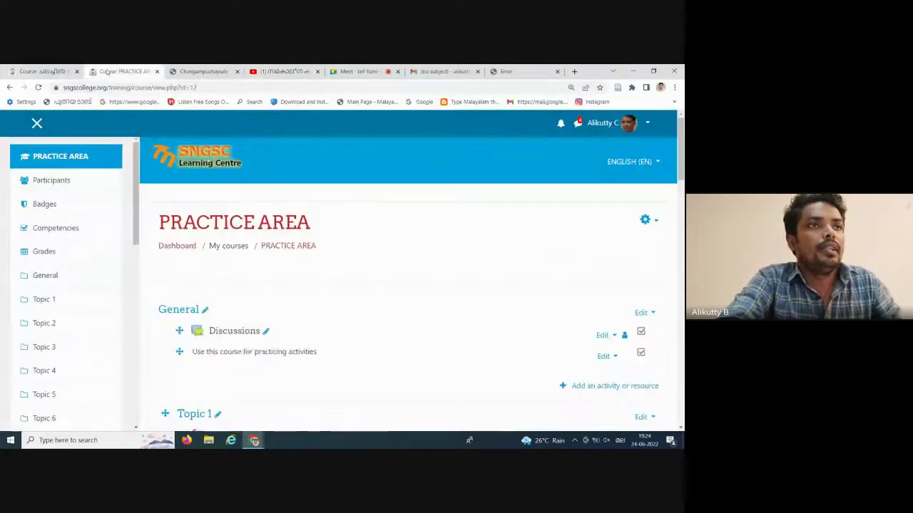
{"action": "scroll", "coordinate": [682, 171], "scroll_direction": "down", "scroll_amount": 2}
{"action": "left_click_drag", "start_coordinate": [682, 171], "coordinate": [682, 192]}
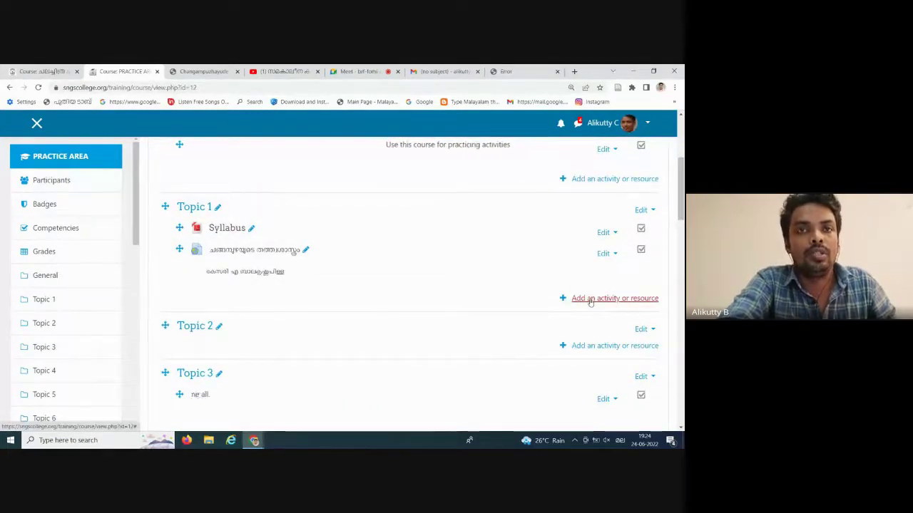
- Add a new URL resource to Topic 1 from the Resources list of the activity chooser
{"action": "left_click", "coordinate": [590, 300]}
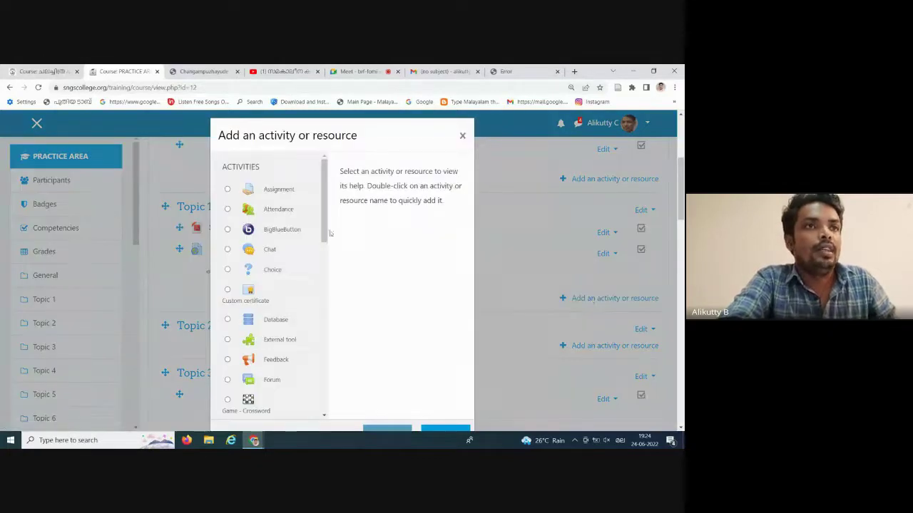
{"action": "left_click_drag", "start_coordinate": [330, 233], "coordinate": [330, 404]}
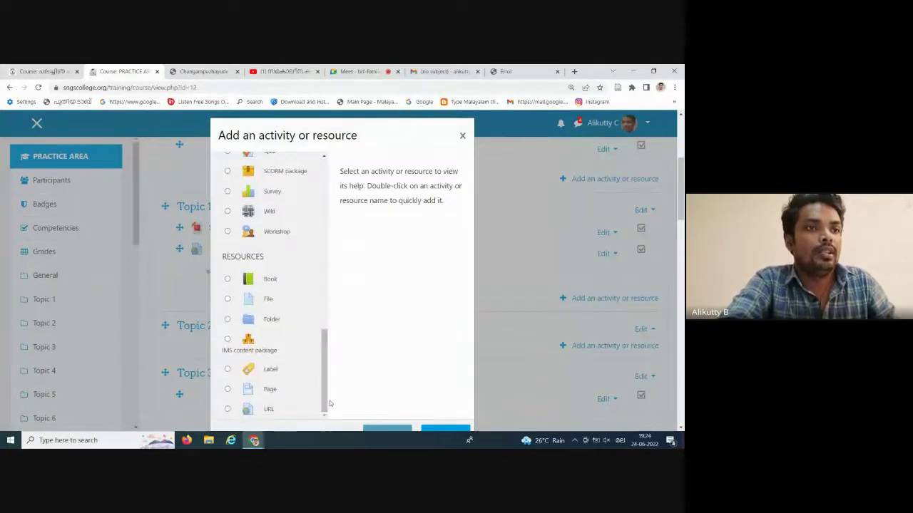
{"action": "left_click", "coordinate": [228, 409]}
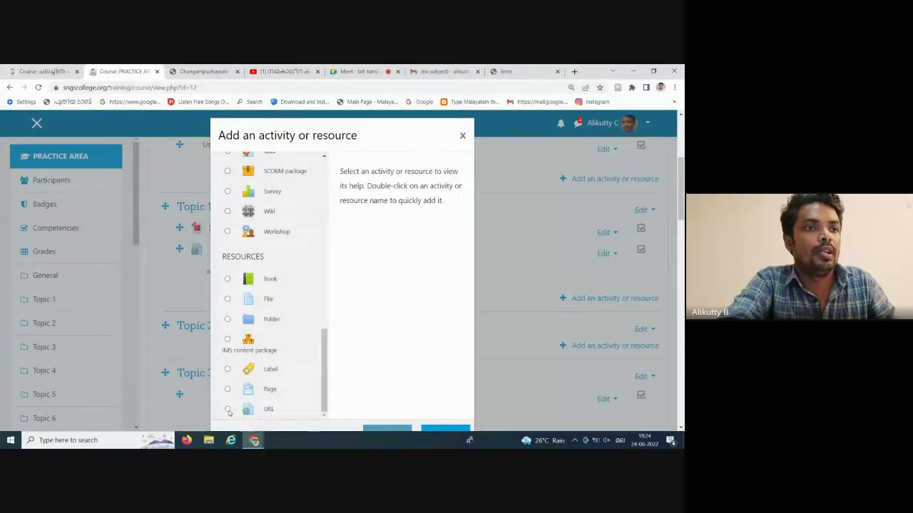
{"action": "left_click", "coordinate": [387, 428]}
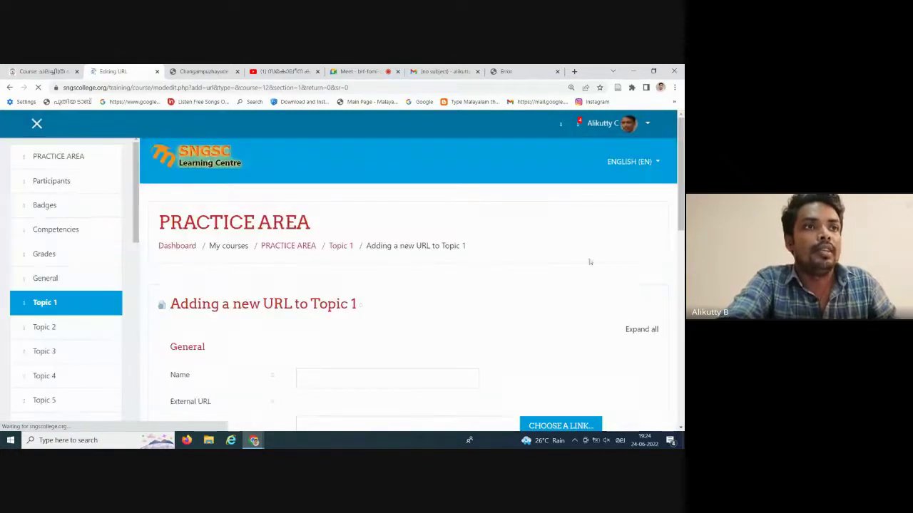
- Give the new URL resource a Malayalam name for the webinar
{"action": "left_click", "coordinate": [339, 375]}
{"action": "key", "text": "ctrl+v"}
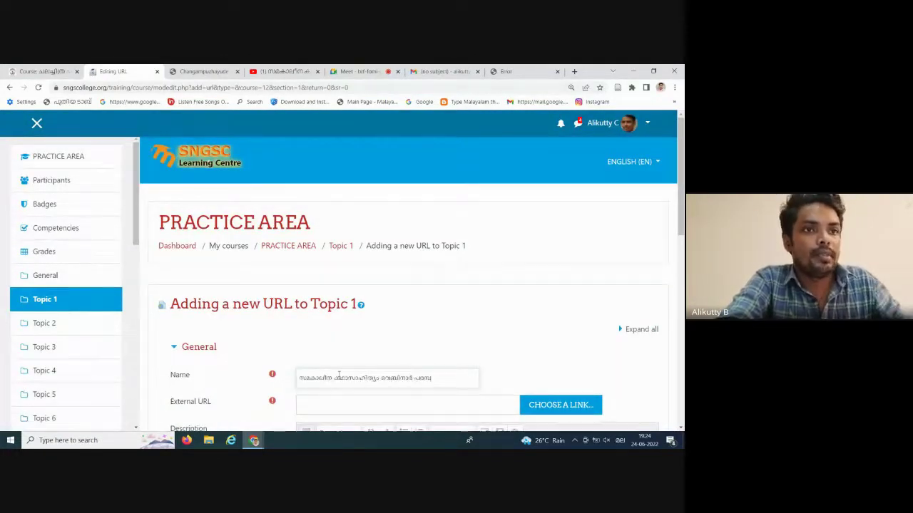
{"action": "left_click_drag", "start_coordinate": [432, 378], "coordinate": [290, 399]}
{"action": "key", "text": "ctrl+c"}
{"action": "type", "text": "സ"}
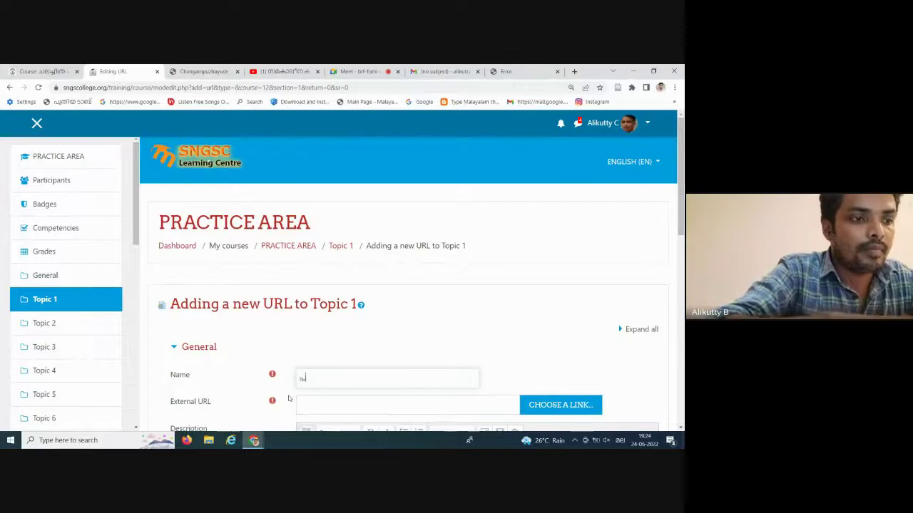
{"action": "type", "text": "പ്രകാശ്"}
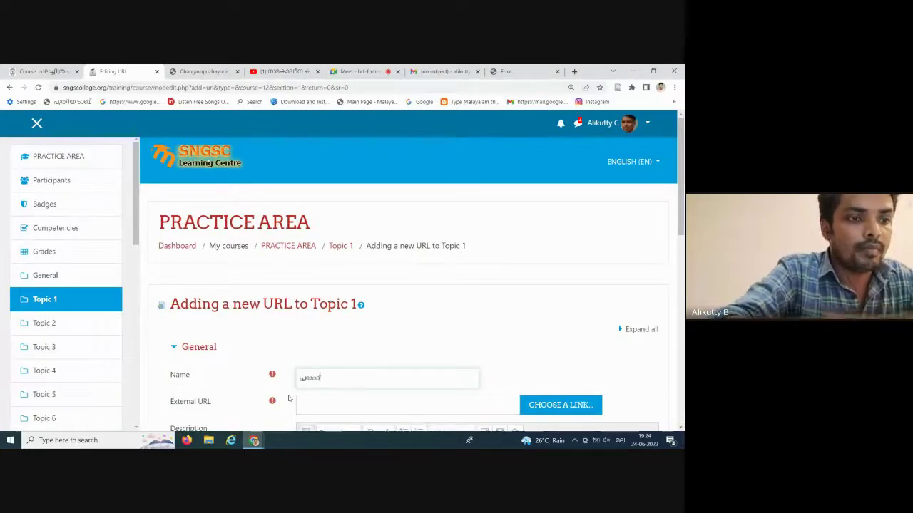
{"action": "type", "text": "രാ"}
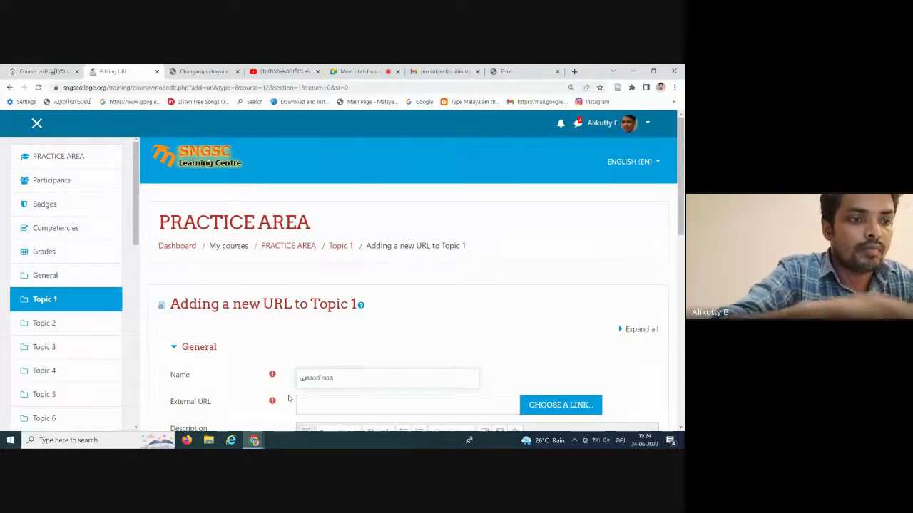
{"action": "type", "text": "എഴുത്തനുഭ"}
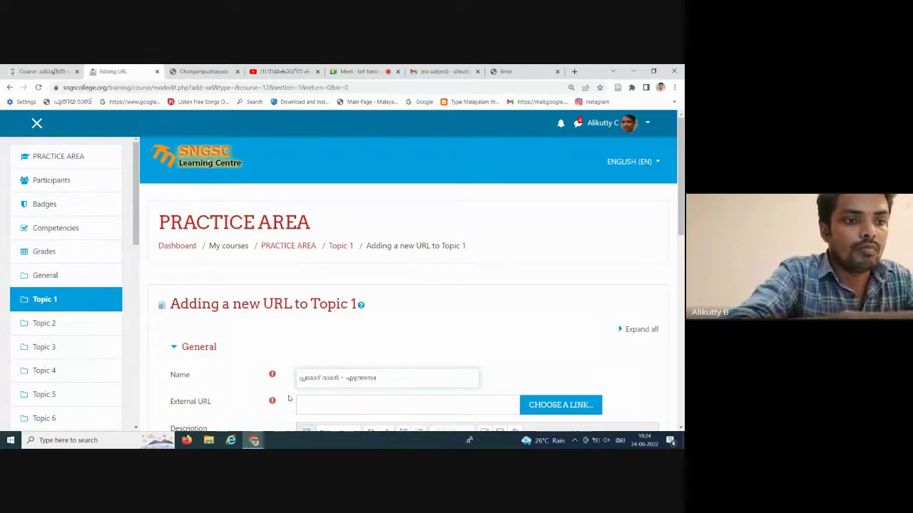
{"action": "type", "text": "ൾ"}
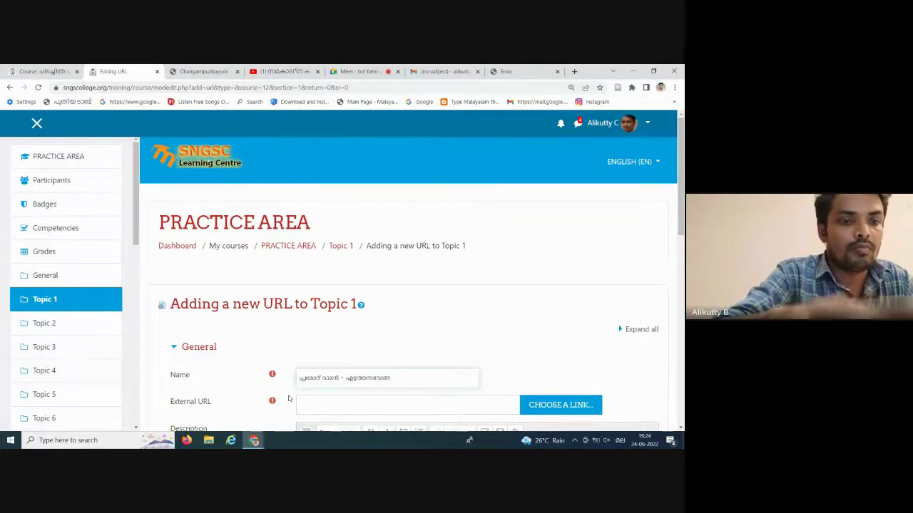
{"action": "type", "text": "ൾ"}
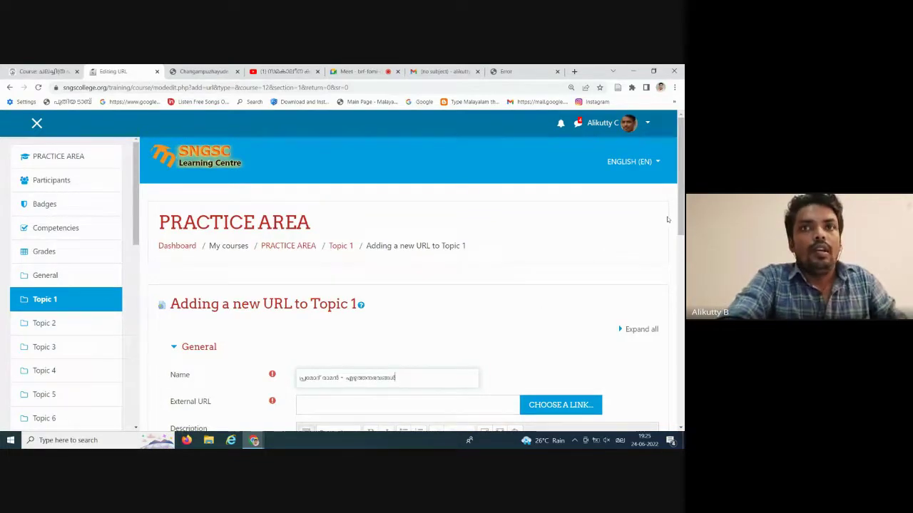
- Paste the copied Malayalam video title into the Description editor
{"action": "left_click_drag", "start_coordinate": [681, 220], "coordinate": [680, 245]}
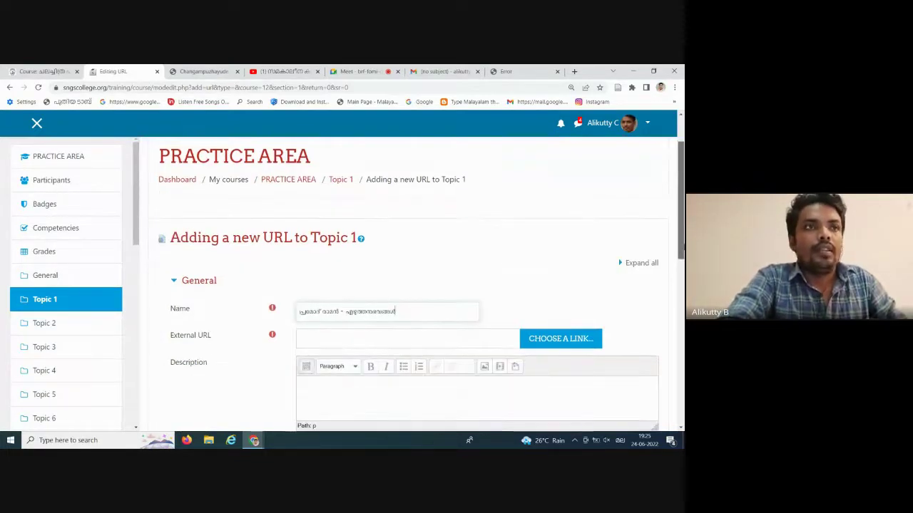
{"action": "left_click", "coordinate": [323, 392]}
{"action": "key", "text": "ctrl+v"}
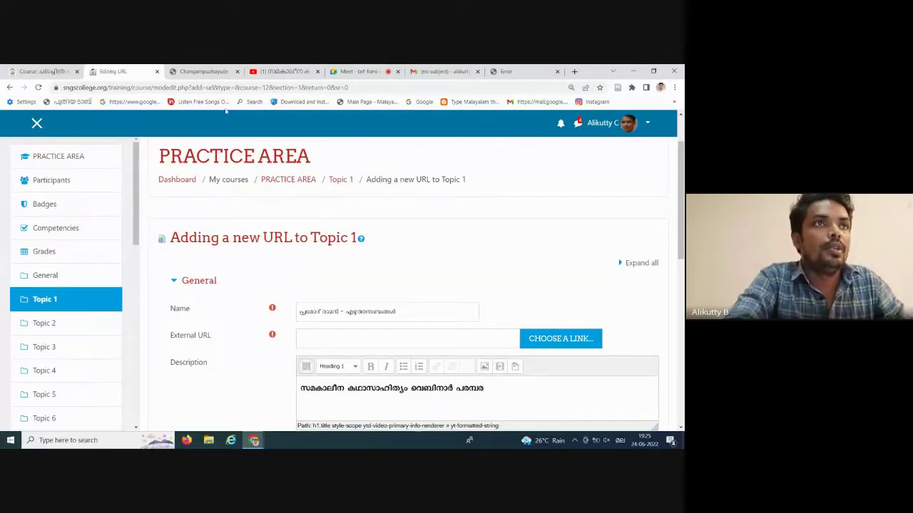
{"action": "left_click", "coordinate": [283, 72]}
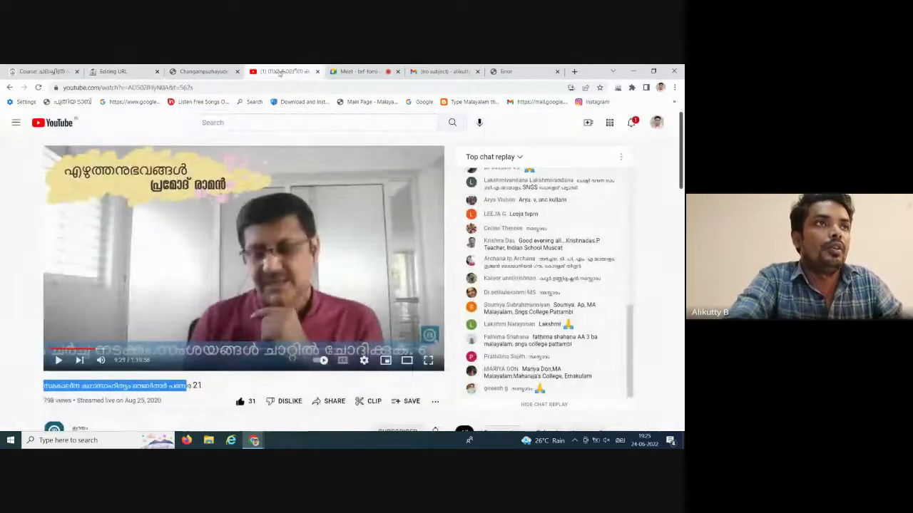
{"action": "left_click", "coordinate": [172, 88]}
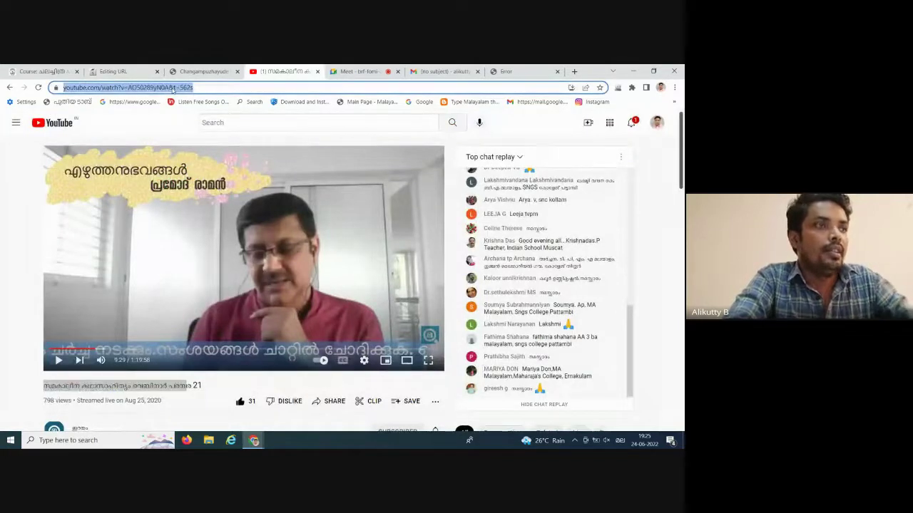
{"action": "left_click", "coordinate": [114, 72]}
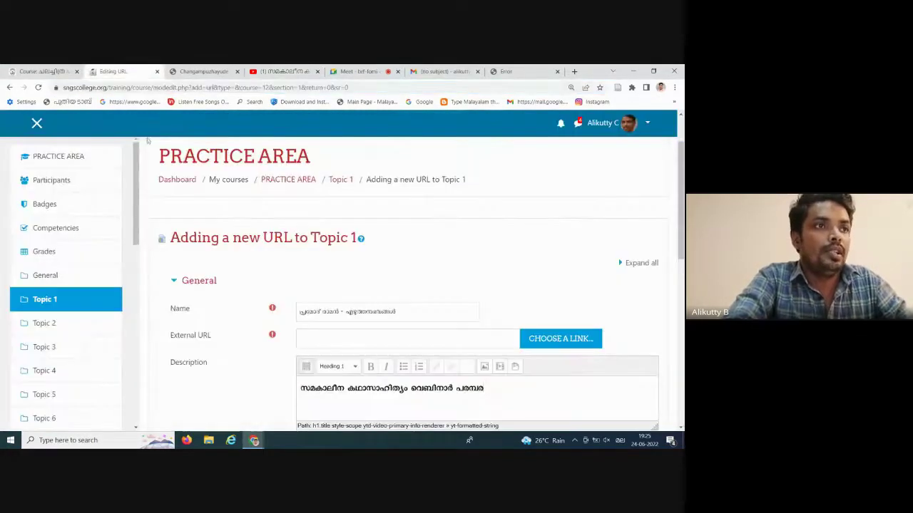
{"action": "left_click", "coordinate": [313, 342]}
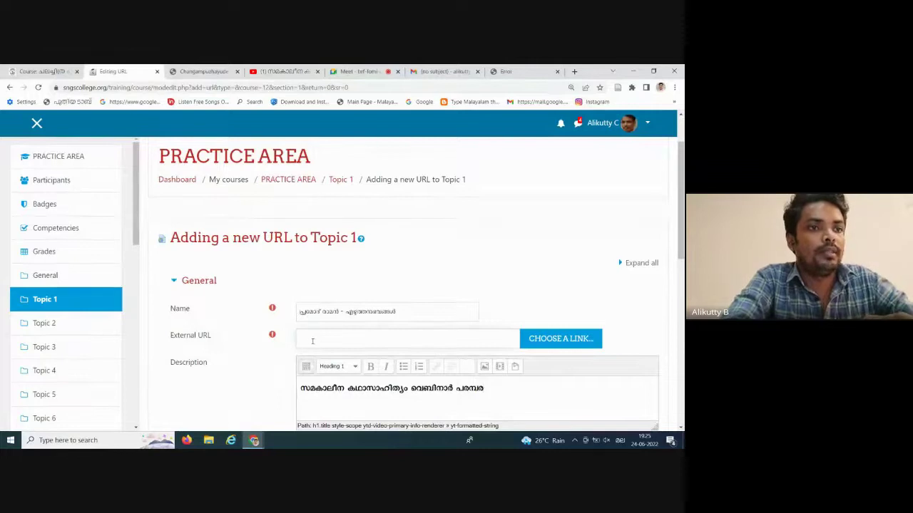
{"action": "type", "text": "https://www.youtube.com/watch?v=AO50289yN0A&t=562s"}
{"action": "scroll", "coordinate": [682, 238], "scroll_direction": "down", "scroll_amount": 4}
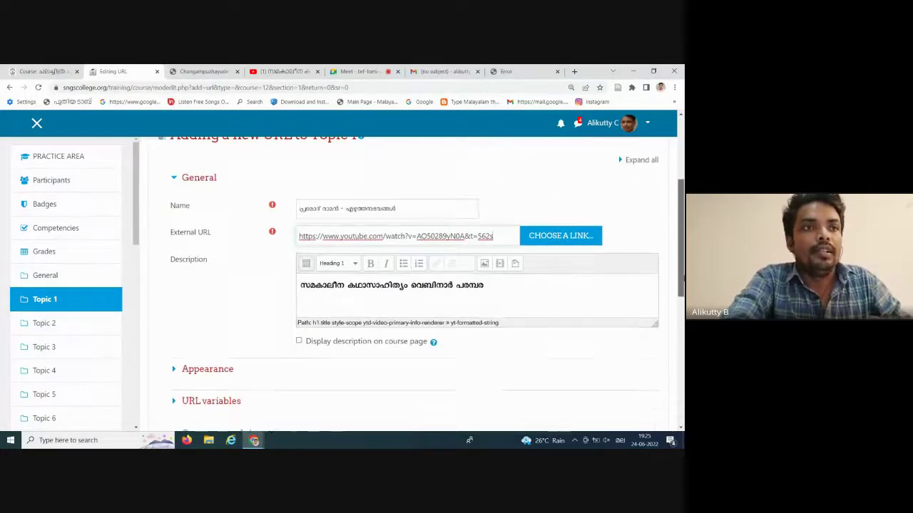
- Enable 'Display description on course page' and set the Appearance display mode to Embed
{"action": "left_click", "coordinate": [299, 312]}
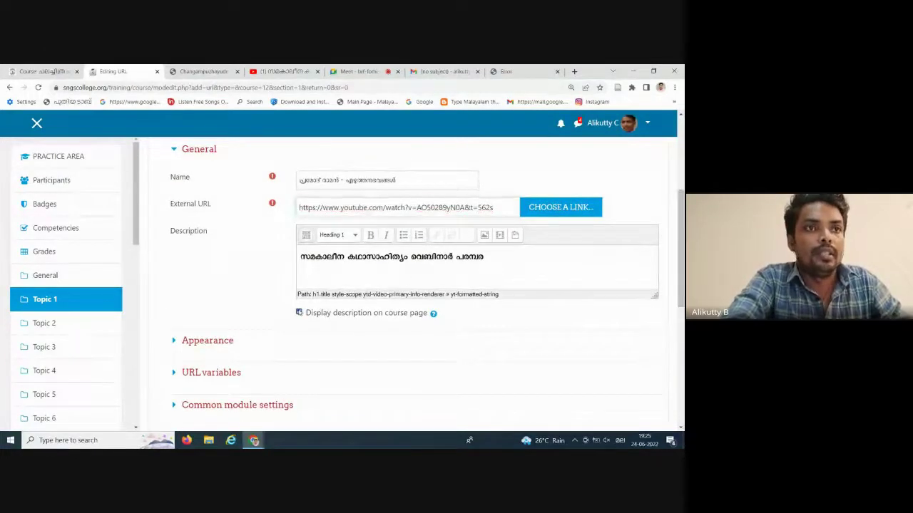
{"action": "left_click", "coordinate": [208, 345]}
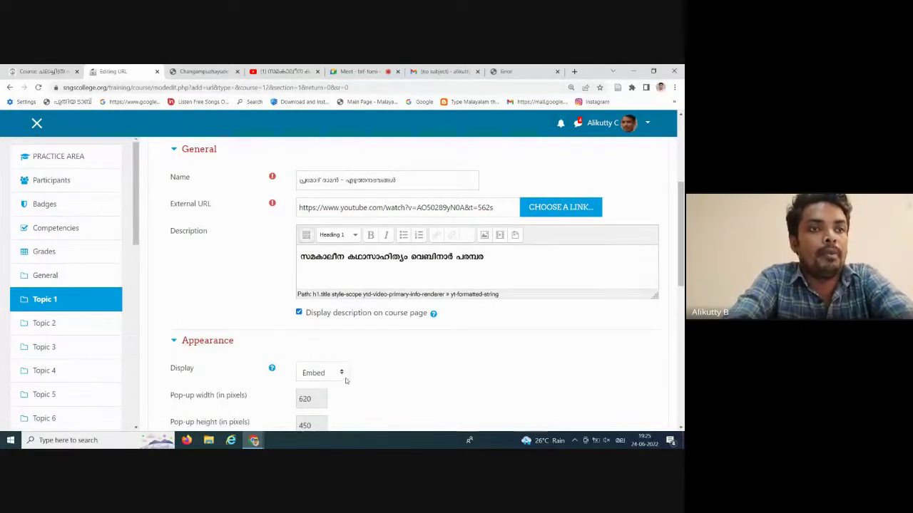
{"action": "left_click", "coordinate": [341, 379]}
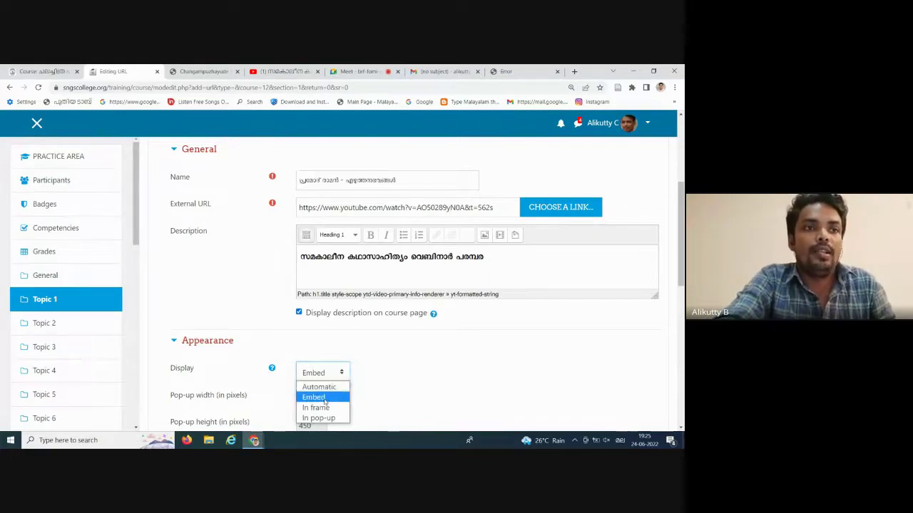
{"action": "left_click", "coordinate": [323, 398]}
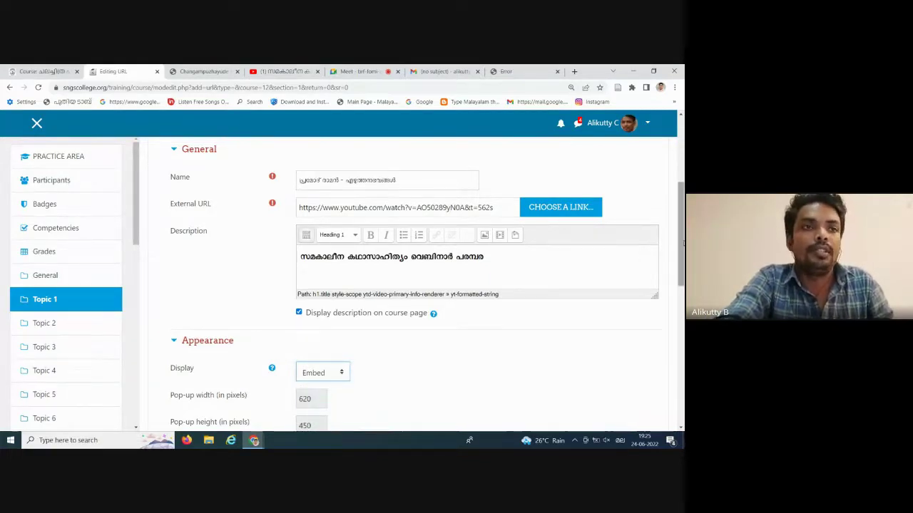
{"action": "scroll", "coordinate": [683, 242], "scroll_direction": "down", "scroll_amount": 3}
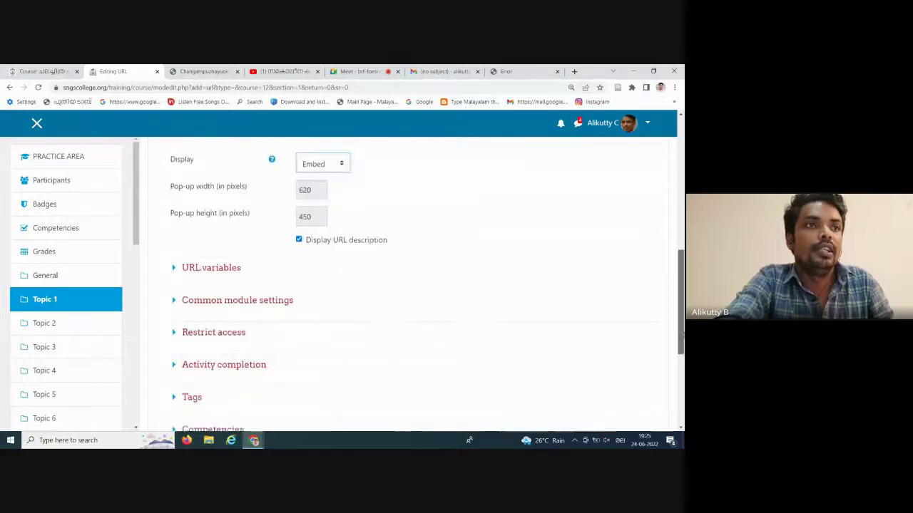
{"action": "scroll", "coordinate": [683, 347], "scroll_direction": "down", "scroll_amount": 1}
{"action": "scroll", "coordinate": [683, 341], "scroll_direction": "up", "scroll_amount": 1}
{"action": "scroll", "coordinate": [683, 341], "scroll_direction": "down", "scroll_amount": 2}
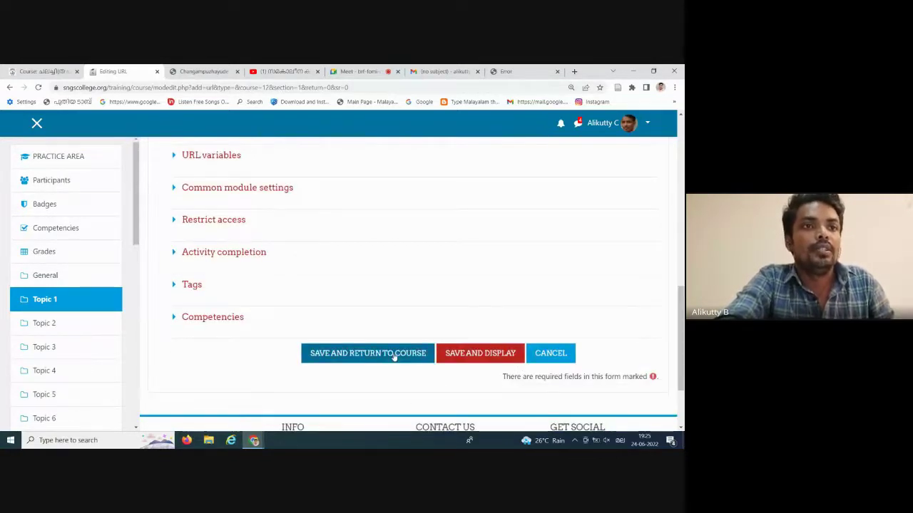
- Save and return to the course, check the webinar item in Topic 1, and open it
{"action": "left_click", "coordinate": [392, 354]}
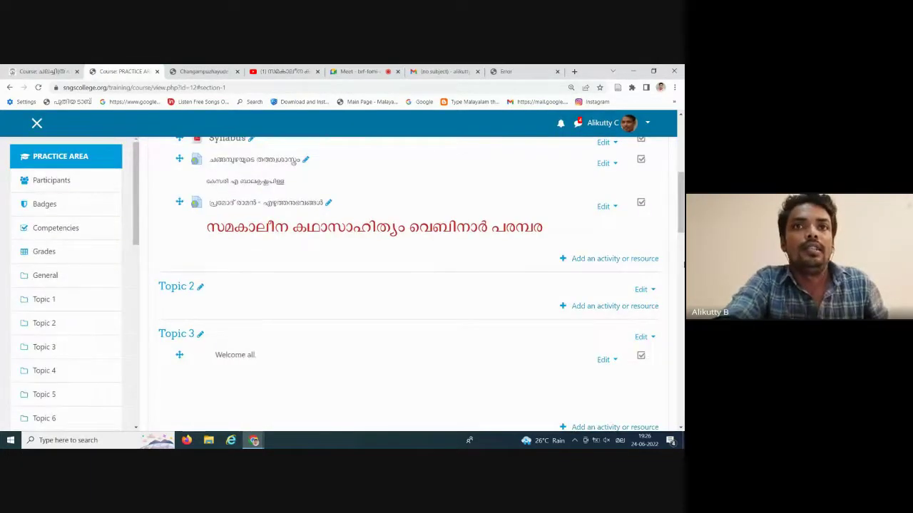
{"action": "left_click_drag", "start_coordinate": [679, 209], "coordinate": [681, 192]}
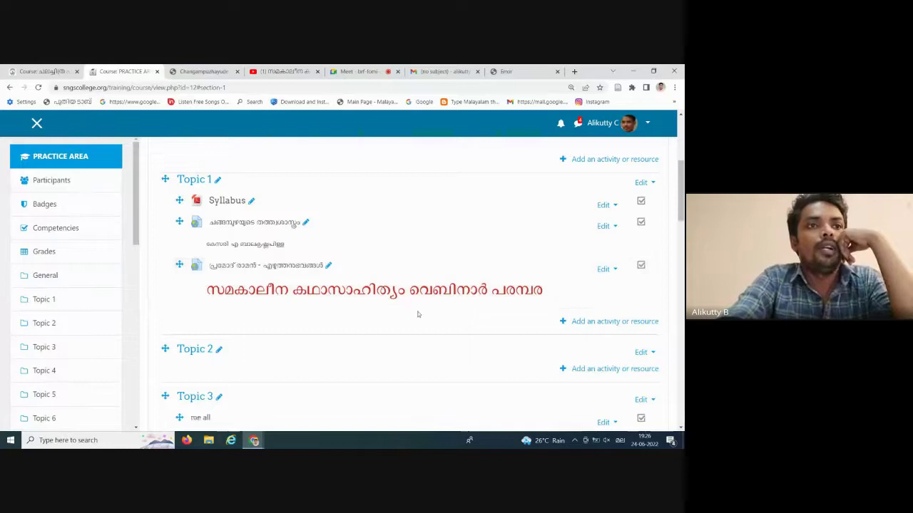
{"action": "left_click_drag", "start_coordinate": [422, 303], "coordinate": [543, 292]}
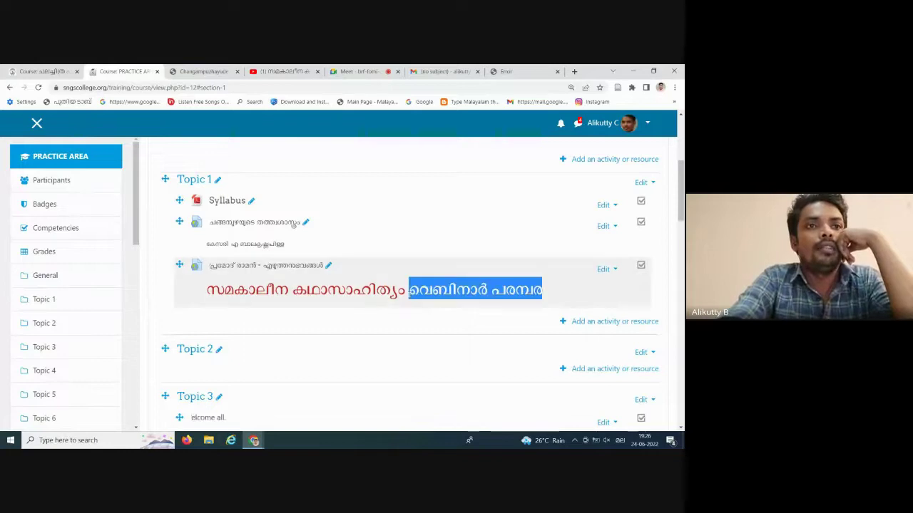
{"action": "left_click", "coordinate": [324, 317]}
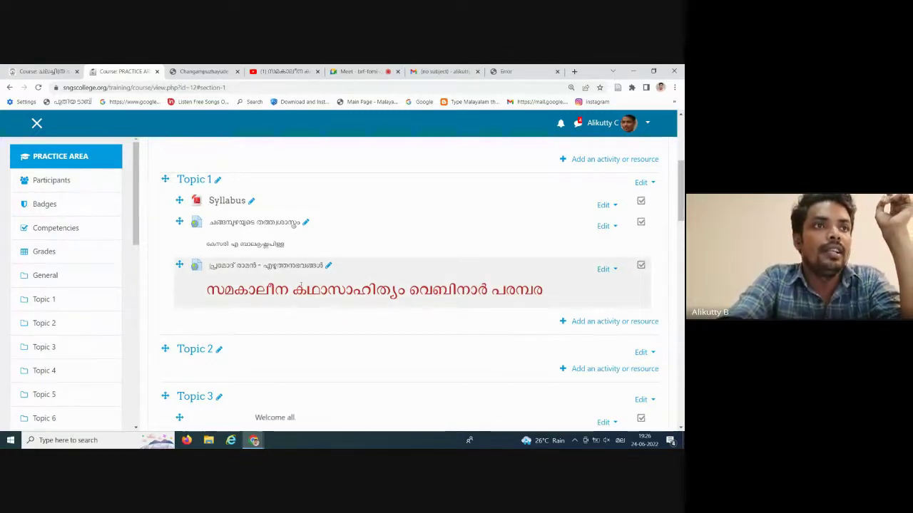
{"action": "left_click", "coordinate": [283, 267]}
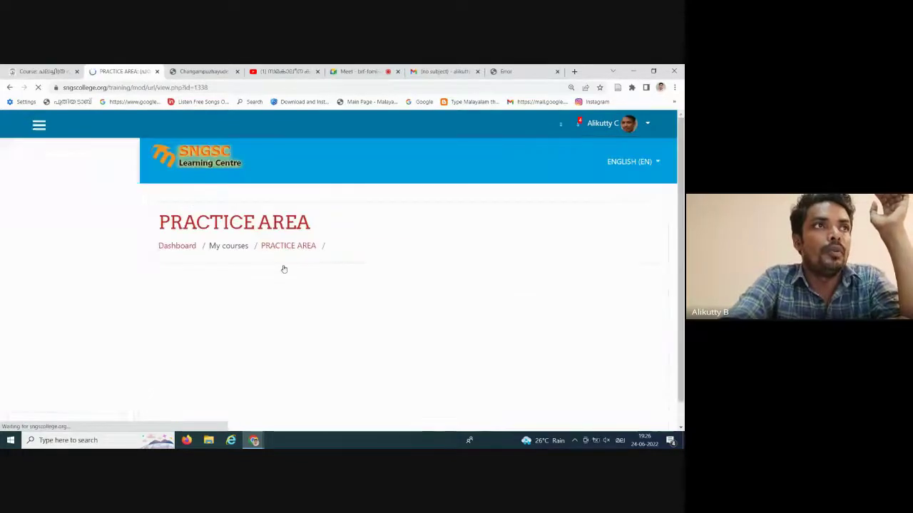
- Review the webinar resource page with its embedded video, then switch to the Google Meet call
{"action": "right_click", "coordinate": [679, 225]}
{"action": "left_click", "coordinate": [681, 218]}
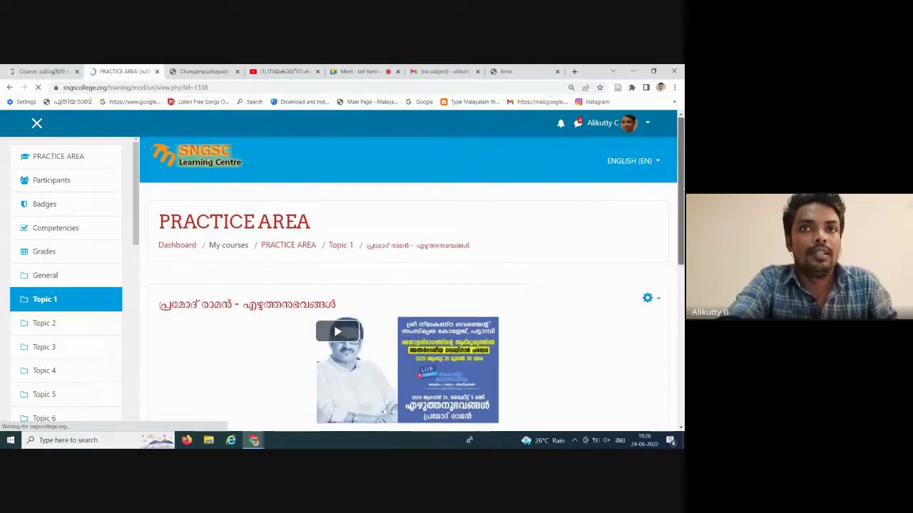
{"action": "right_click", "coordinate": [683, 214]}
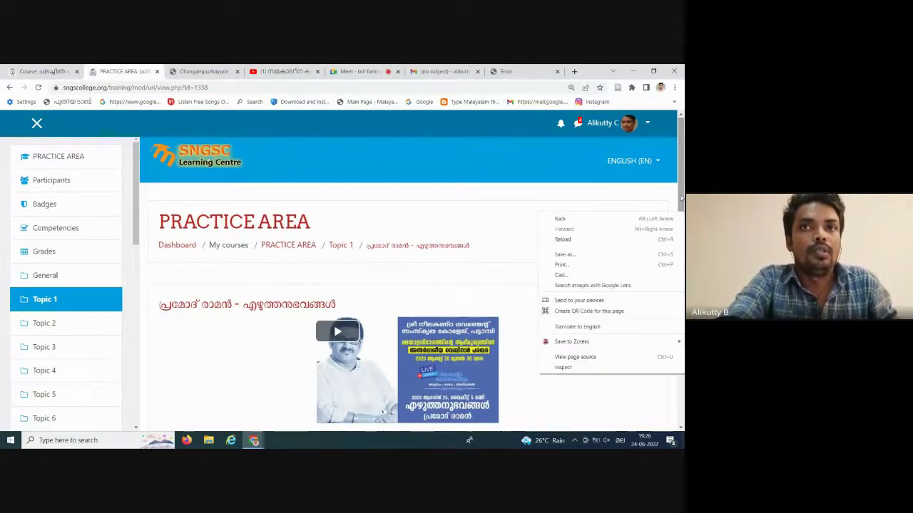
{"action": "left_click", "coordinate": [683, 215]}
{"action": "right_click", "coordinate": [681, 217]}
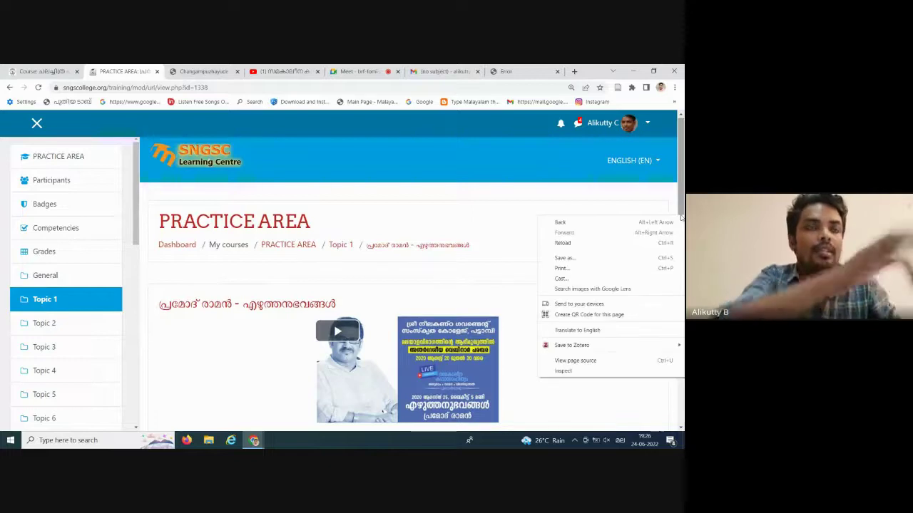
{"action": "left_click", "coordinate": [638, 195]}
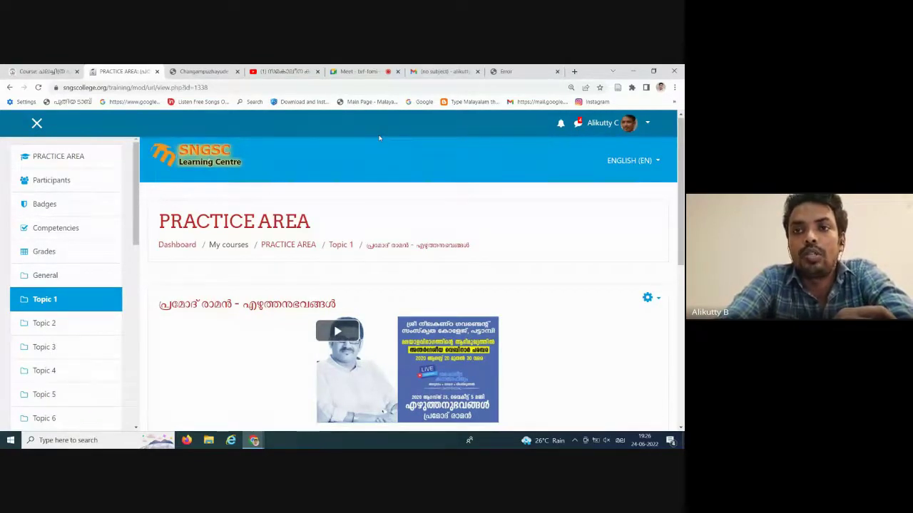
{"action": "left_click", "coordinate": [347, 72]}
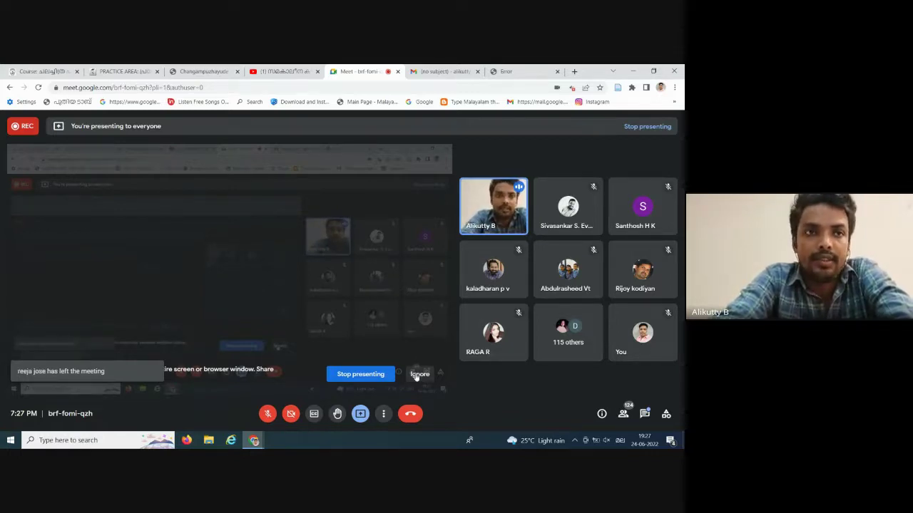
- Ignore Meet's presenting warning and switch to the Gmail '(no subject)' message
{"action": "left_click", "coordinate": [417, 374]}
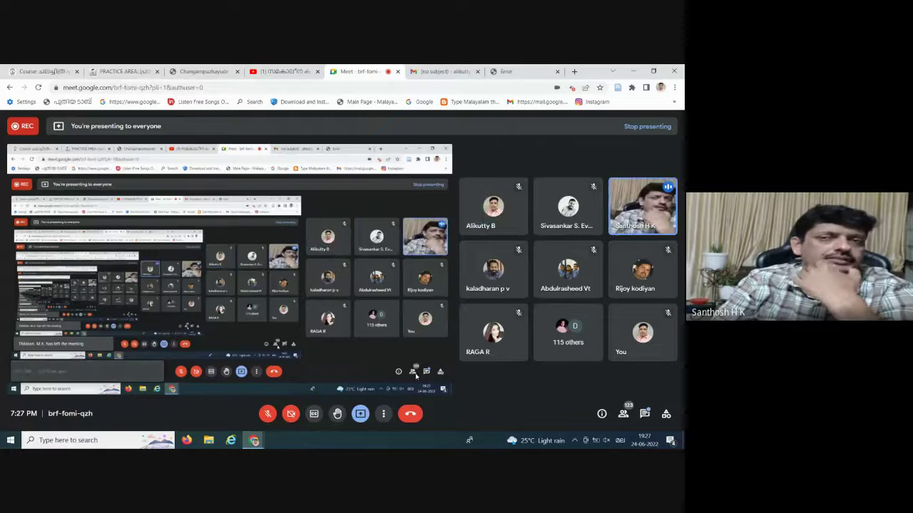
{"action": "left_click", "coordinate": [428, 72]}
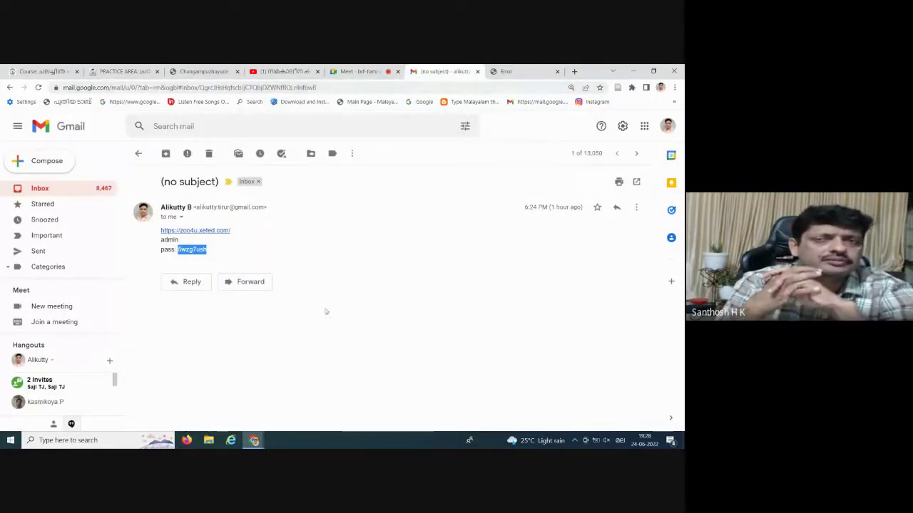
- Restore the Gmail window from the taskbar and stop sharing the screen
{"action": "left_click", "coordinate": [254, 440]}
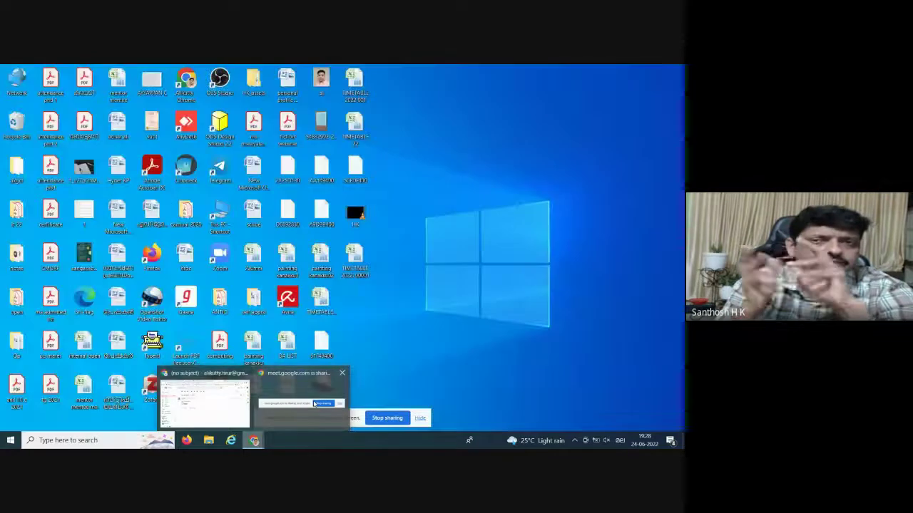
{"action": "left_click", "coordinate": [312, 404]}
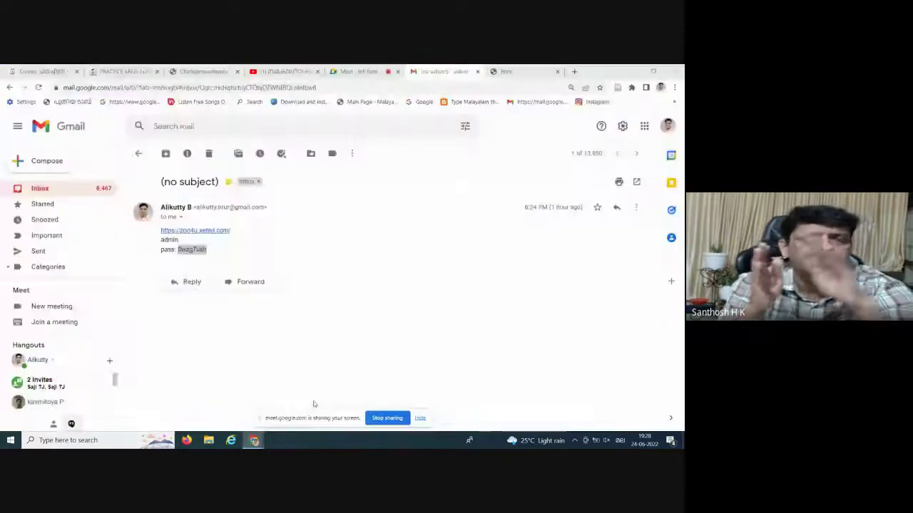
{"action": "left_click", "coordinate": [388, 418]}
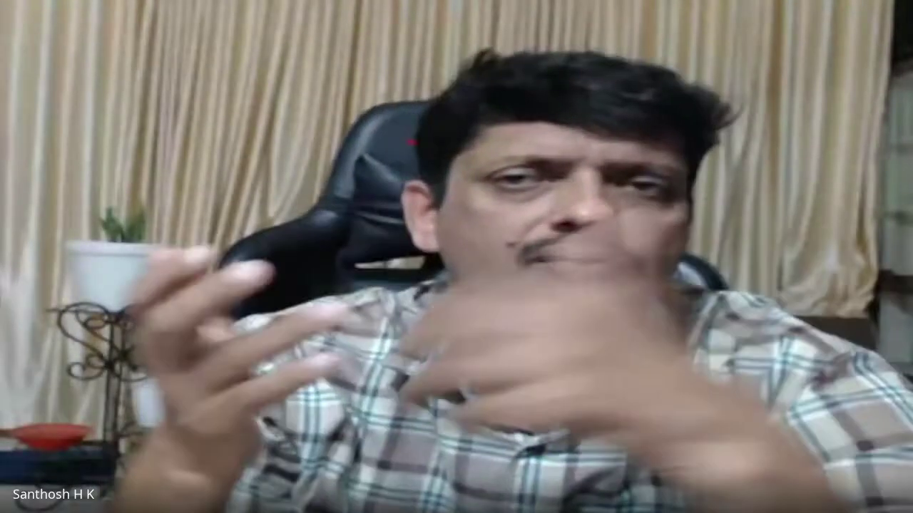
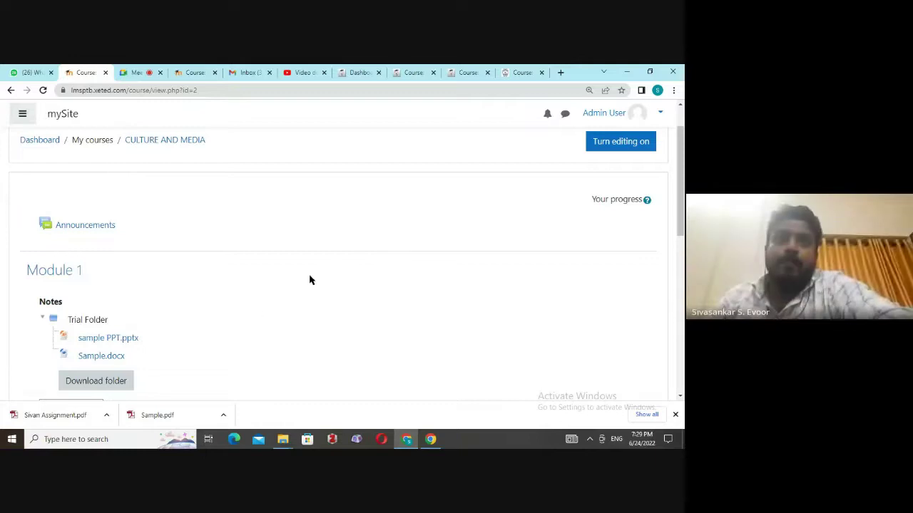
- Scroll up to the CULTURE AND POPULAR MEDIA course title and its Module 1 Trial Folder
{"action": "scroll", "coordinate": [568, 261], "scroll_direction": "up", "scroll_amount": 1}
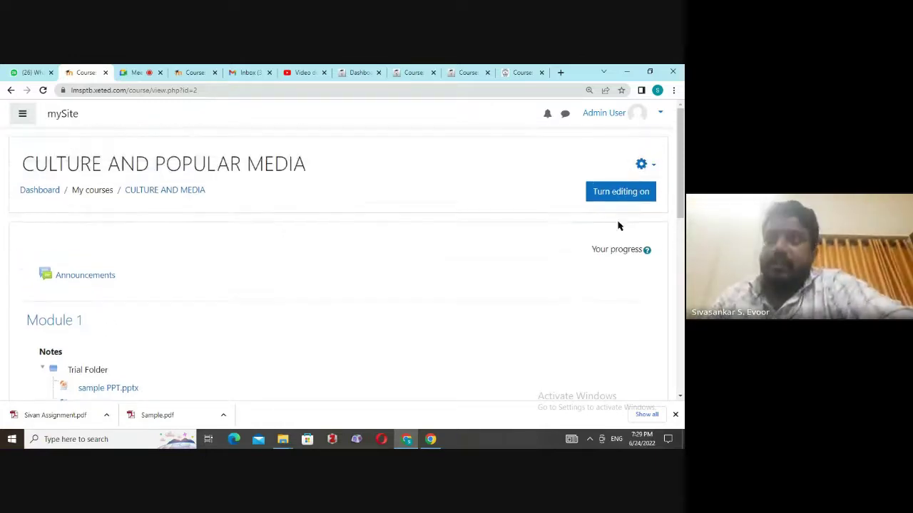
- Turn editing on and pick Page from the Resources list for Topic 3
{"action": "left_click", "coordinate": [612, 193]}
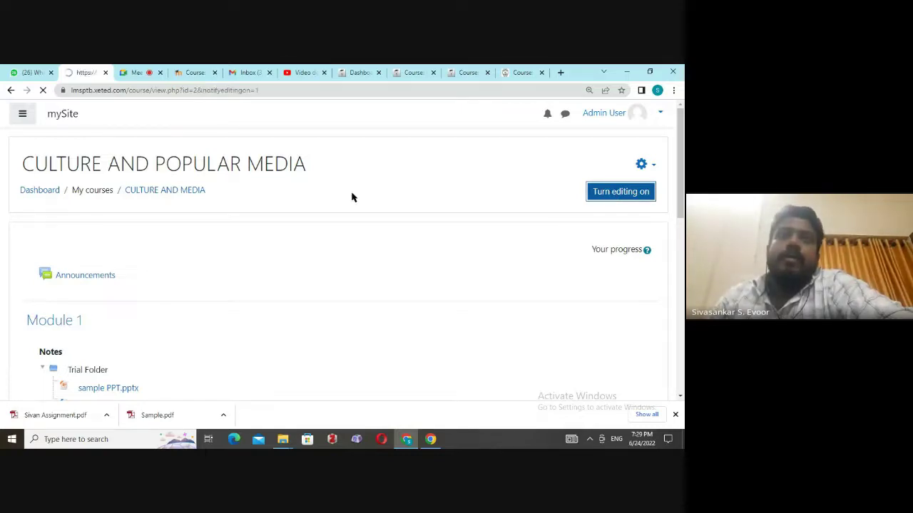
{"action": "scroll", "coordinate": [324, 224], "scroll_direction": "down", "scroll_amount": 5}
{"action": "scroll", "coordinate": [320, 225], "scroll_direction": "down", "scroll_amount": 5}
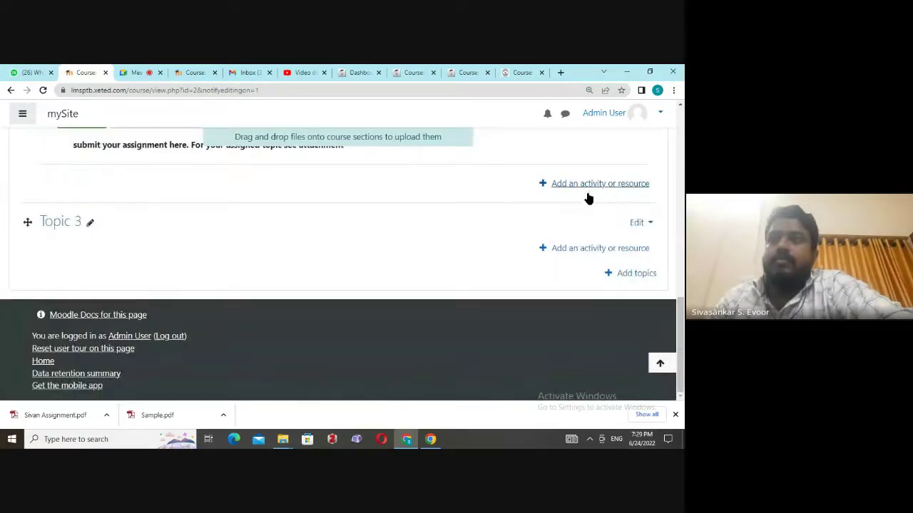
{"action": "left_click", "coordinate": [603, 249]}
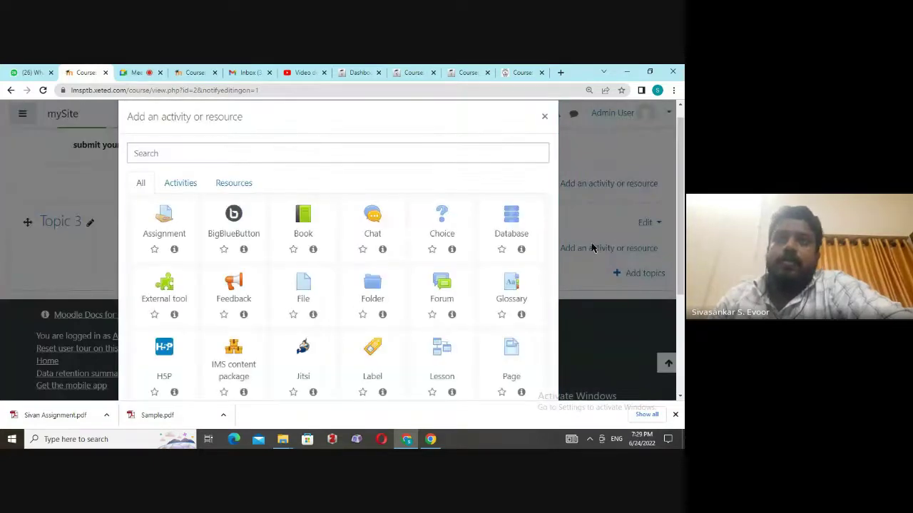
{"action": "left_click", "coordinate": [231, 183]}
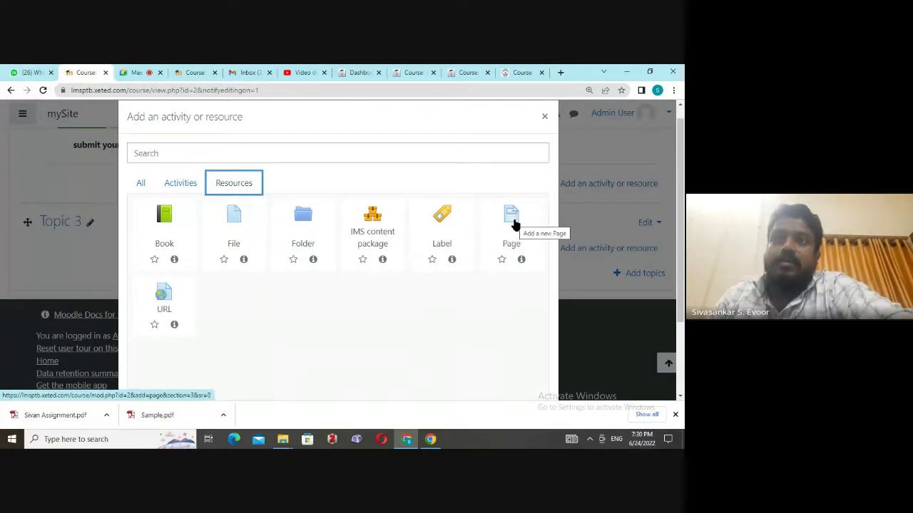
{"action": "left_click", "coordinate": [510, 226]}
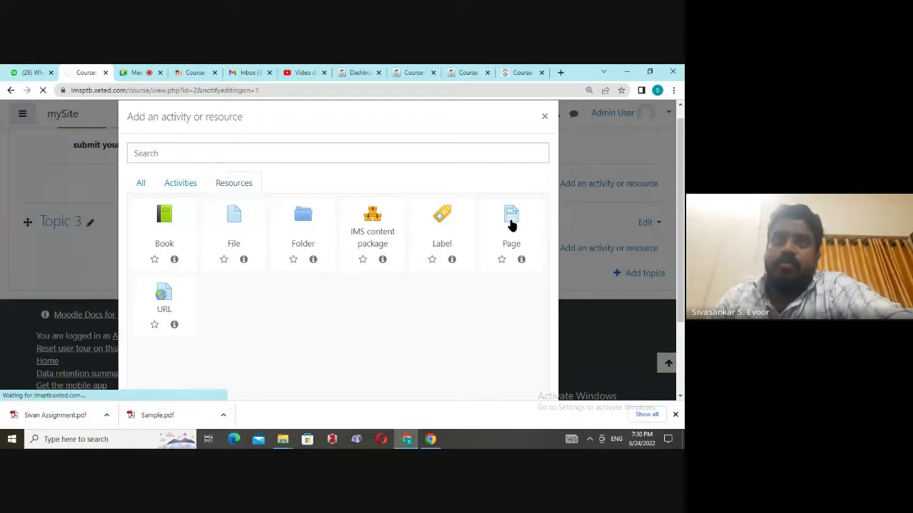
{"action": "scroll", "coordinate": [357, 257], "scroll_direction": "down", "scroll_amount": 1}
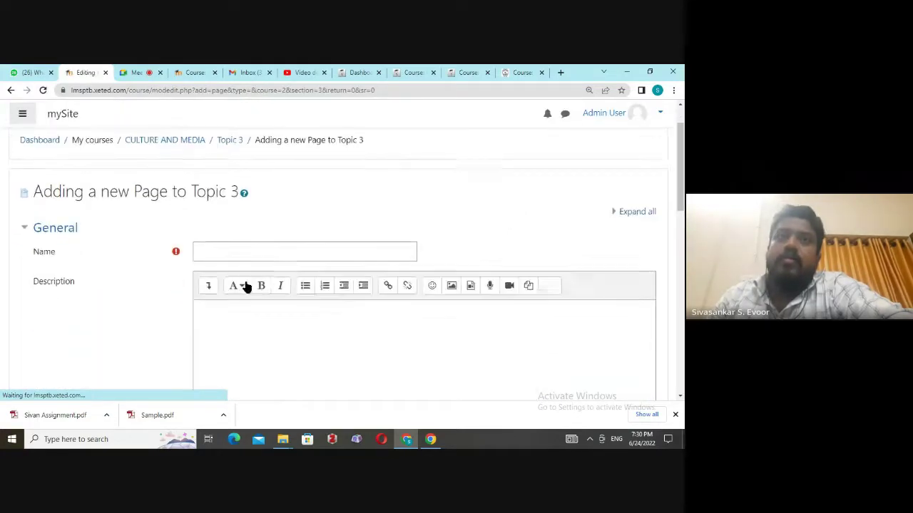
- Name the new page 'Trial Page'
{"action": "left_click", "coordinate": [290, 258]}
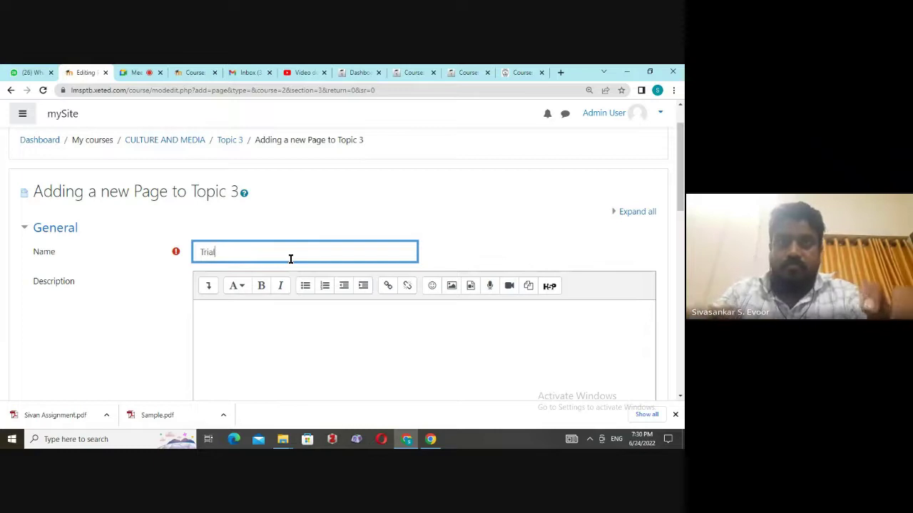
{"action": "type", "text": "Trial Page"}
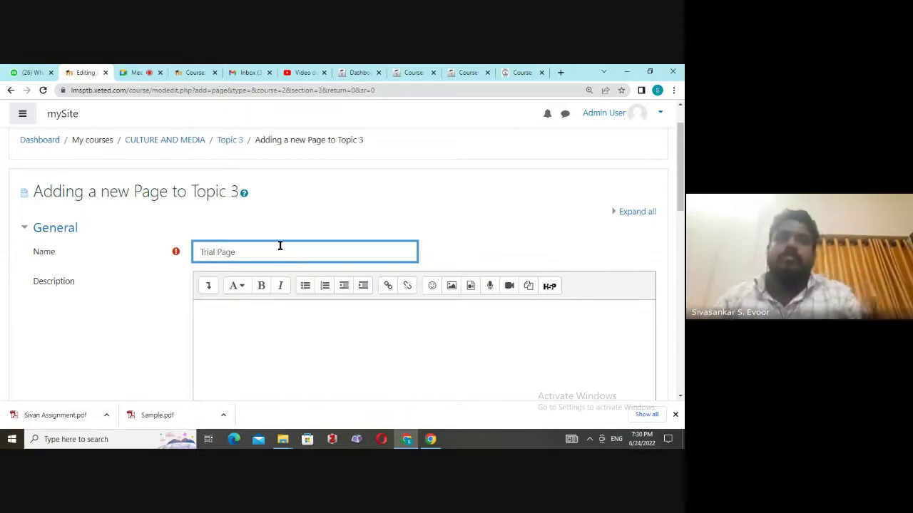
{"action": "scroll", "coordinate": [266, 242], "scroll_direction": "down", "scroll_amount": 2}
- Write and select a bulleted description: COURSE CONTENT, INTRODUCTION, AUDIO, VIDEO, SYLLABUS
{"action": "left_click", "coordinate": [254, 223]}
{"action": "left_click", "coordinate": [208, 186]}
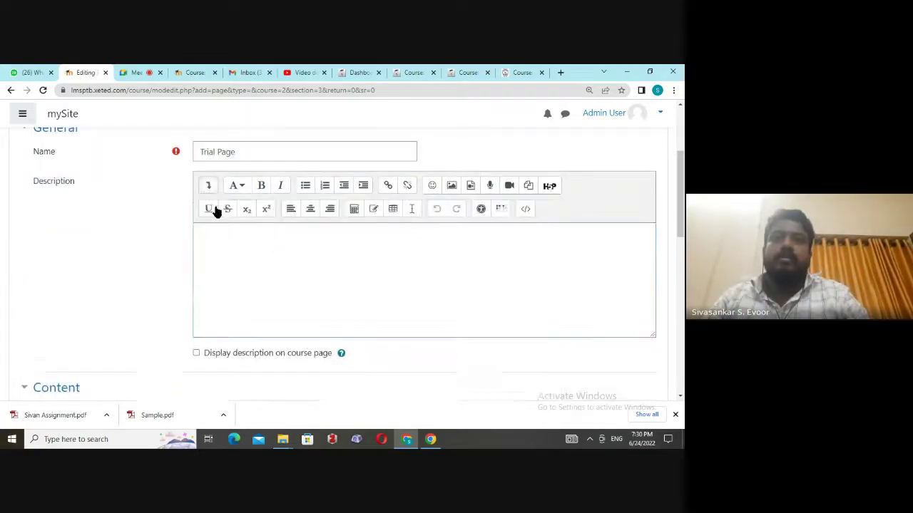
{"action": "left_click", "coordinate": [218, 237]}
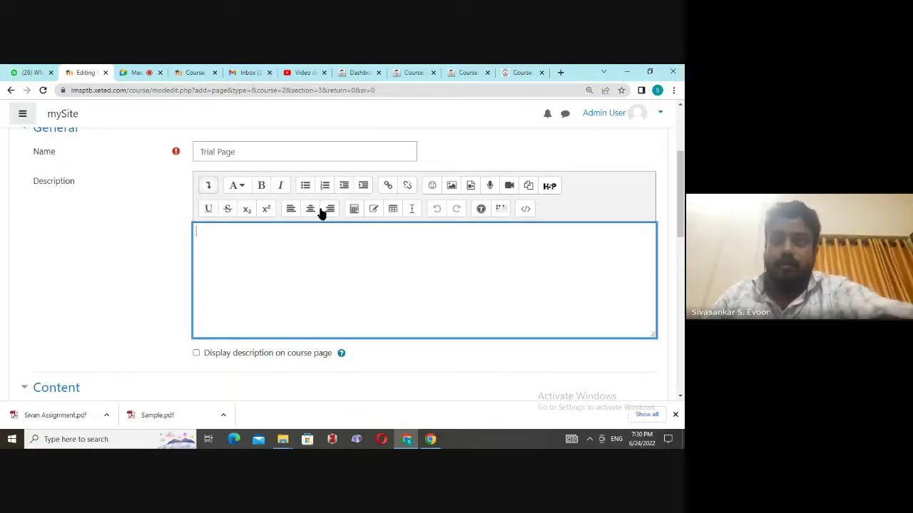
{"action": "left_click", "coordinate": [305, 187]}
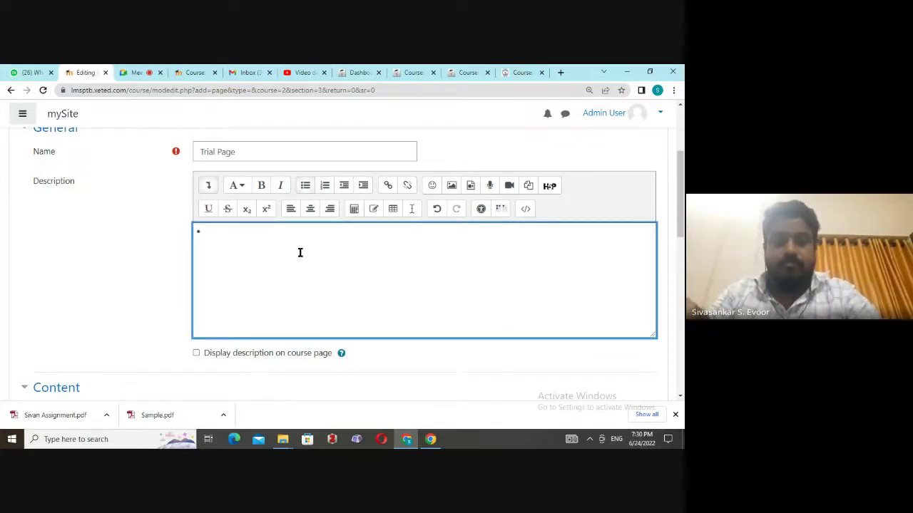
{"action": "type", "text": "COURSE CONTENT "}
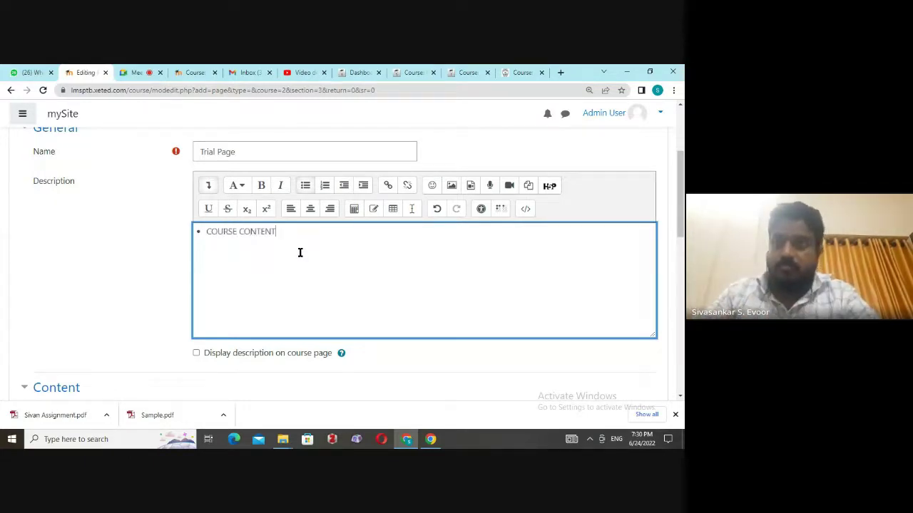
{"action": "type", "text": "IN"}
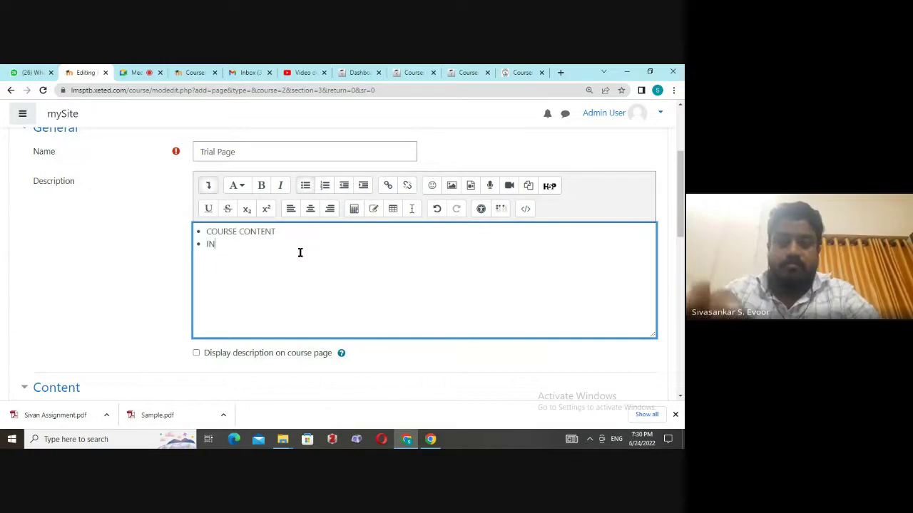
{"action": "type", "text": "TRODUCTION"}
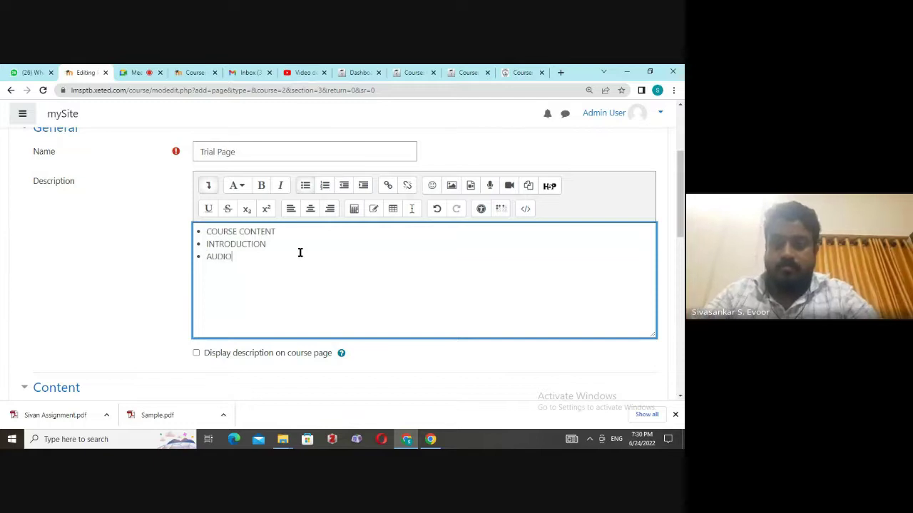
{"action": "type", "text": "EO"}
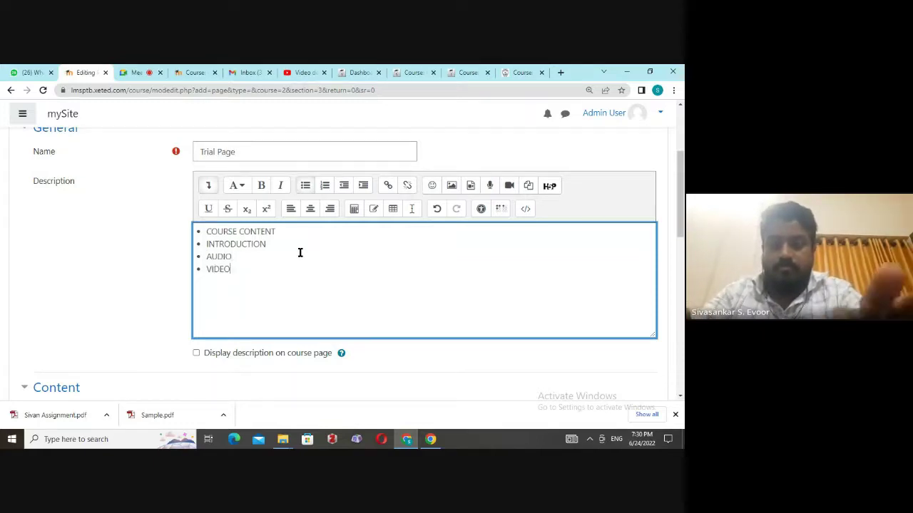
{"action": "type", "text": " SYLLA"}
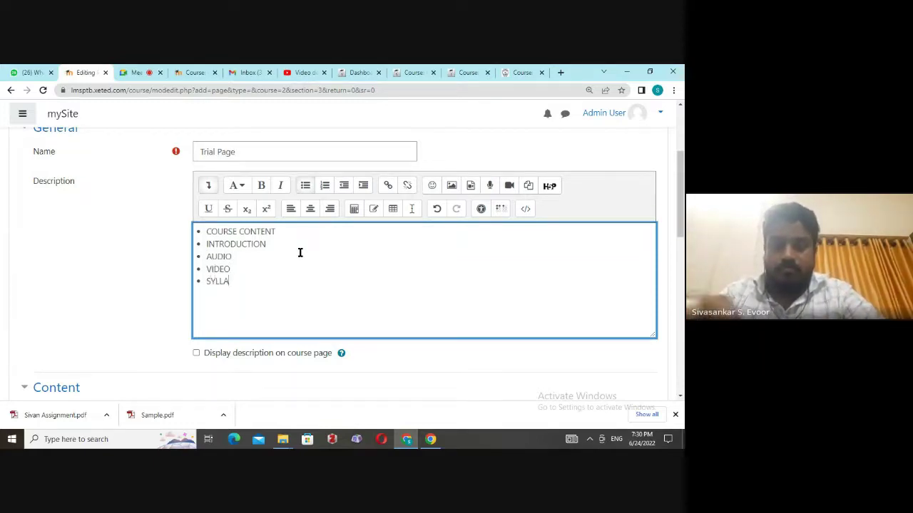
{"action": "type", "text": "BUS"}
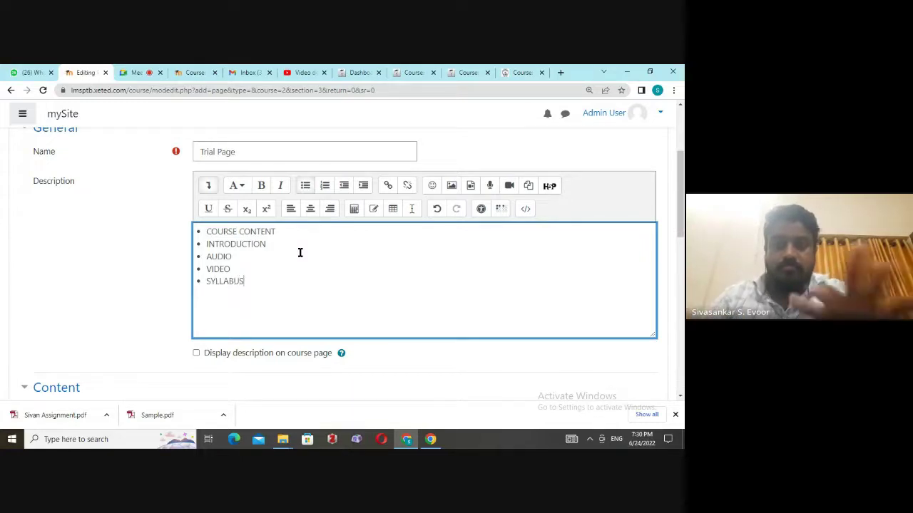
{"action": "scroll", "coordinate": [311, 250], "scroll_direction": "down", "scroll_amount": 1}
{"action": "left_click_drag", "start_coordinate": [264, 263], "coordinate": [238, 163]}
- Bold the bullet list and tick Display description on course page
{"action": "left_click", "coordinate": [260, 137]}
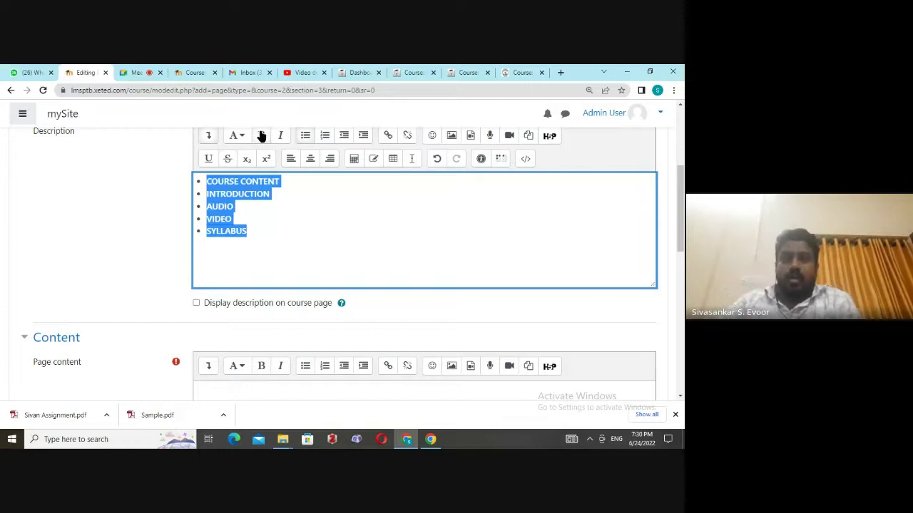
{"action": "left_click", "coordinate": [197, 303]}
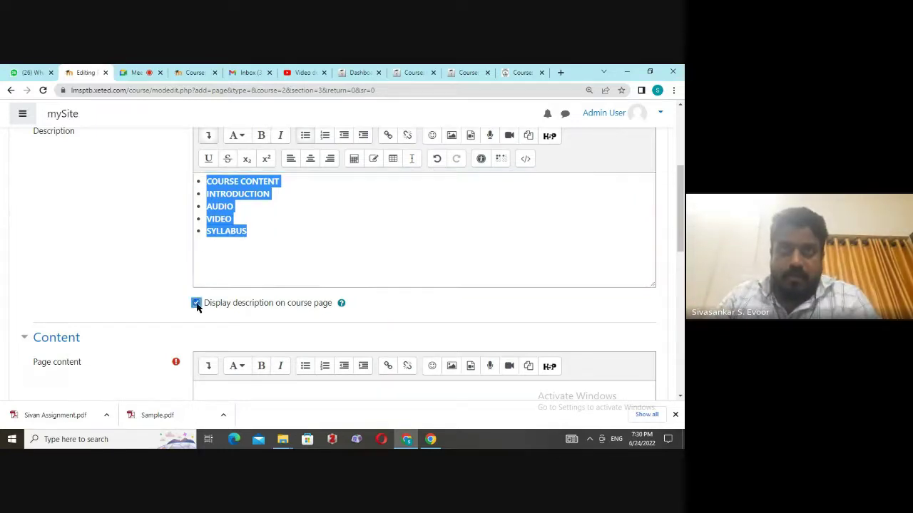
{"action": "scroll", "coordinate": [287, 298], "scroll_direction": "up", "scroll_amount": 3}
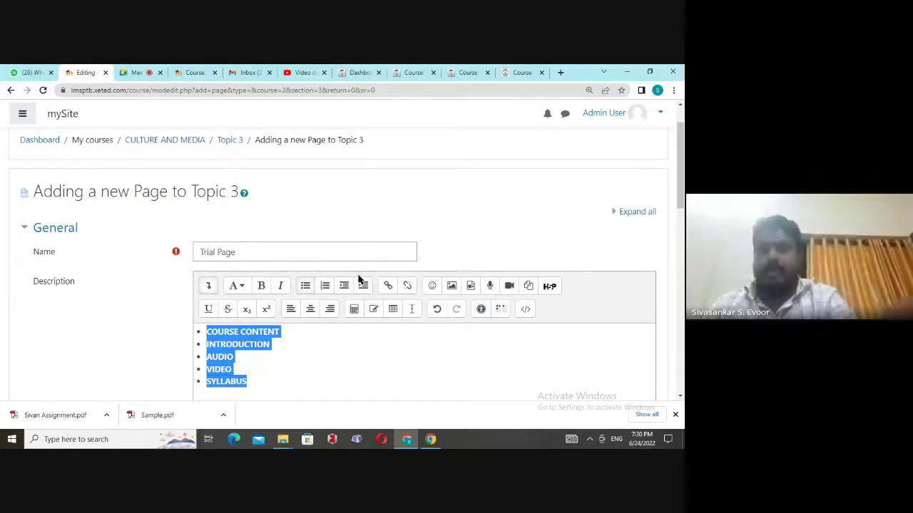
{"action": "scroll", "coordinate": [295, 248], "scroll_direction": "down", "scroll_amount": 1}
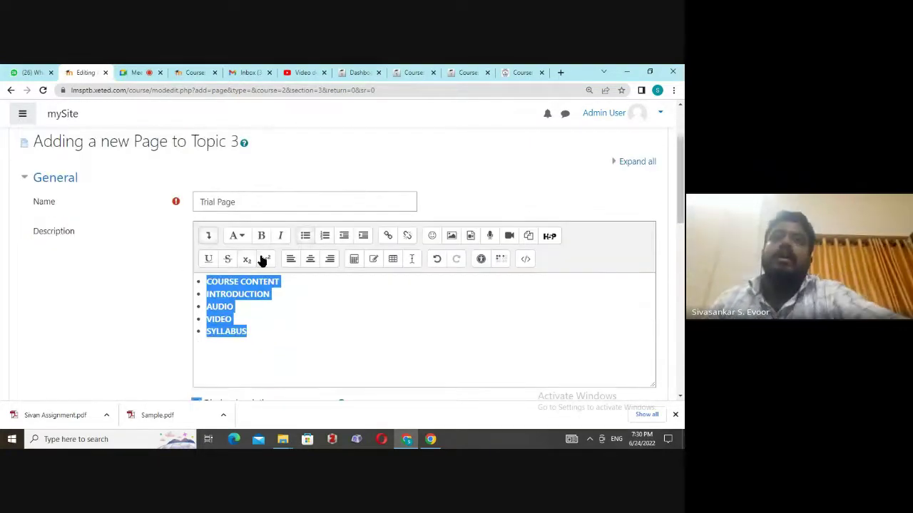
{"action": "scroll", "coordinate": [275, 273], "scroll_direction": "down", "scroll_amount": 1}
{"action": "scroll", "coordinate": [276, 274], "scroll_direction": "down", "scroll_amount": 3}
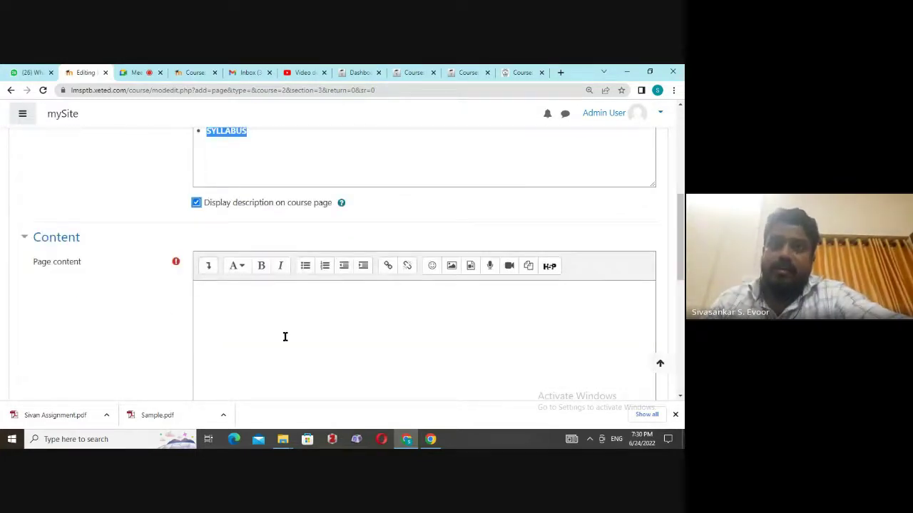
{"action": "scroll", "coordinate": [294, 256], "scroll_direction": "up", "scroll_amount": 5}
{"action": "scroll", "coordinate": [294, 256], "scroll_direction": "down", "scroll_amount": 3}
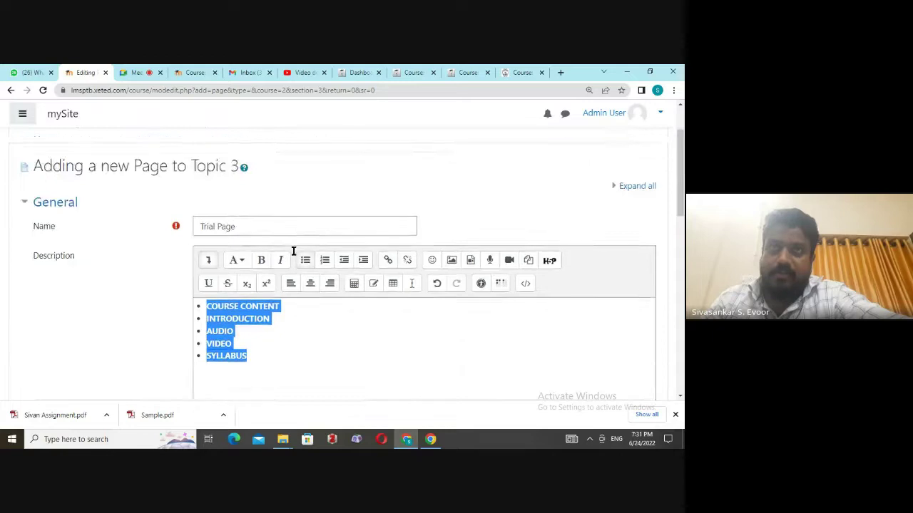
{"action": "scroll", "coordinate": [292, 256], "scroll_direction": "up", "scroll_amount": 2}
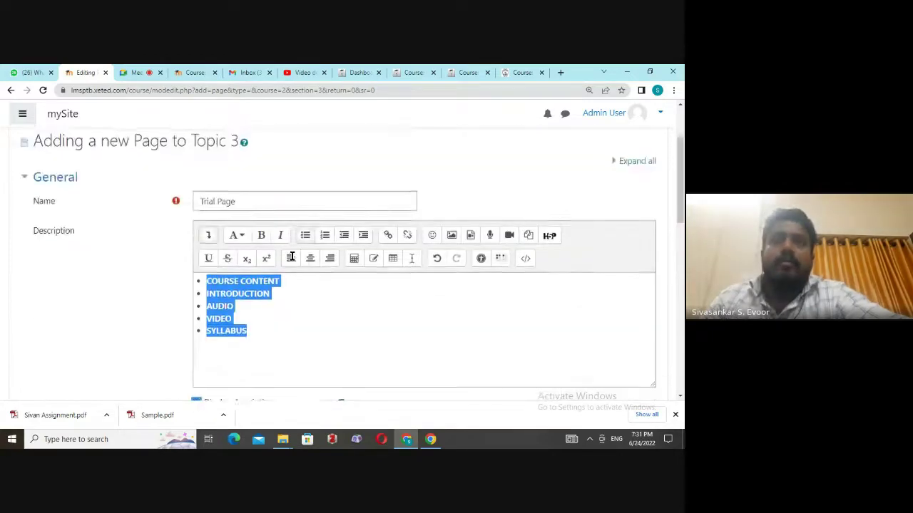
{"action": "scroll", "coordinate": [292, 256], "scroll_direction": "down", "scroll_amount": 3}
{"action": "scroll", "coordinate": [285, 263], "scroll_direction": "down", "scroll_amount": 1}
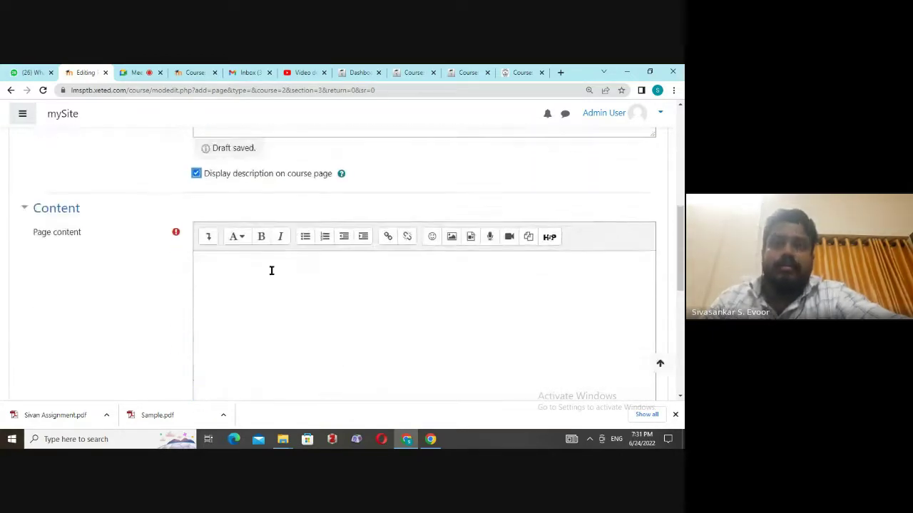
{"action": "scroll", "coordinate": [235, 257], "scroll_direction": "down", "scroll_amount": 1}
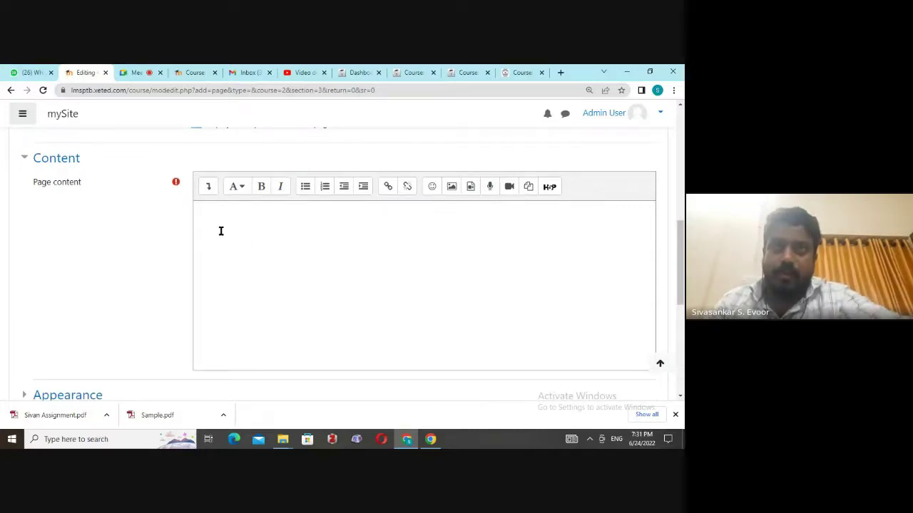
- Start the page content with the heading 'COURSE CONTENT' followed by a new line
{"action": "left_click", "coordinate": [265, 225]}
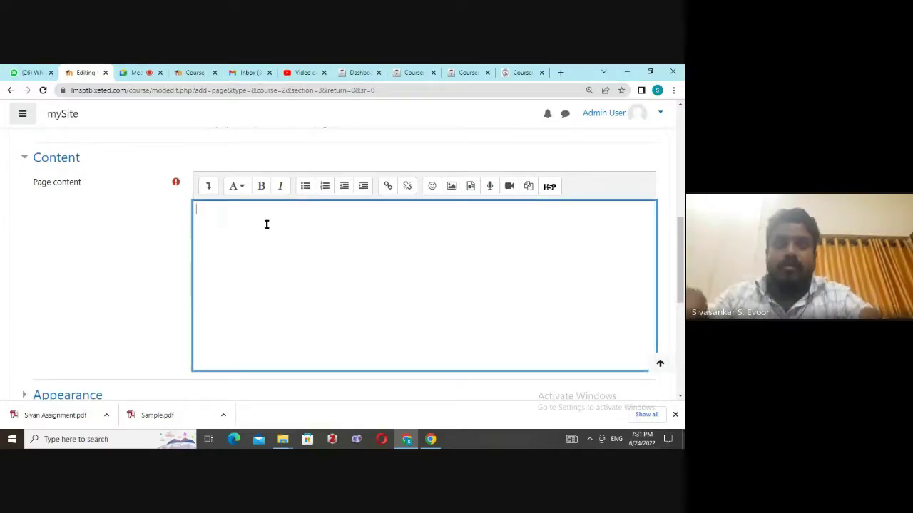
{"action": "scroll", "coordinate": [265, 225], "scroll_direction": "up", "scroll_amount": 2}
{"action": "scroll", "coordinate": [265, 235], "scroll_direction": "down", "scroll_amount": 1}
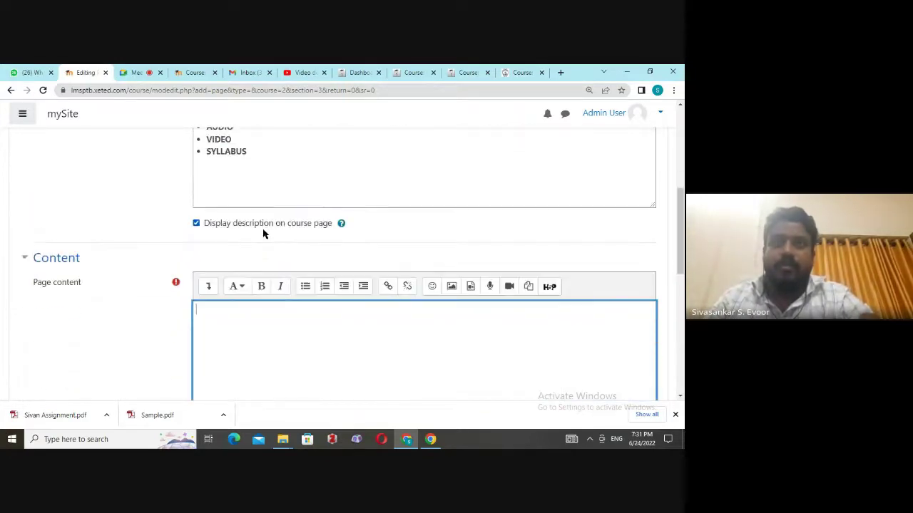
{"action": "scroll", "coordinate": [280, 253], "scroll_direction": "down", "scroll_amount": 1}
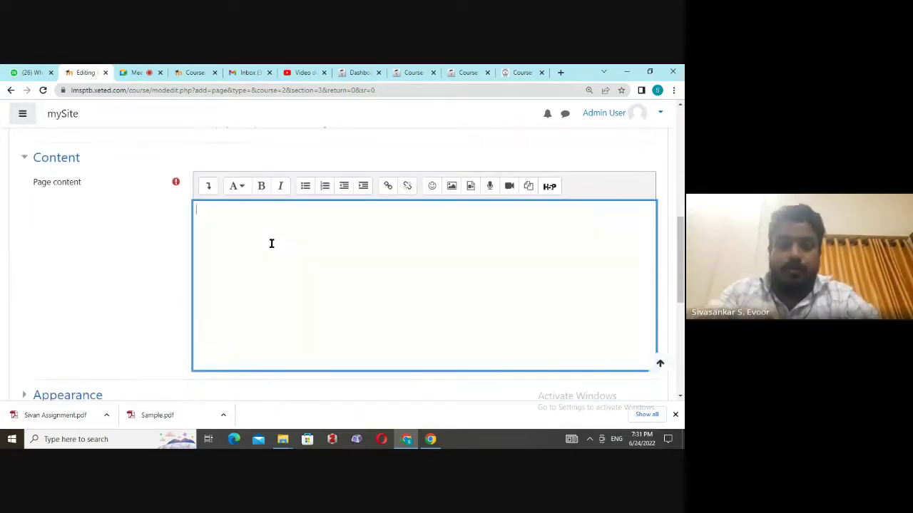
{"action": "type", "text": "cOURSE"}
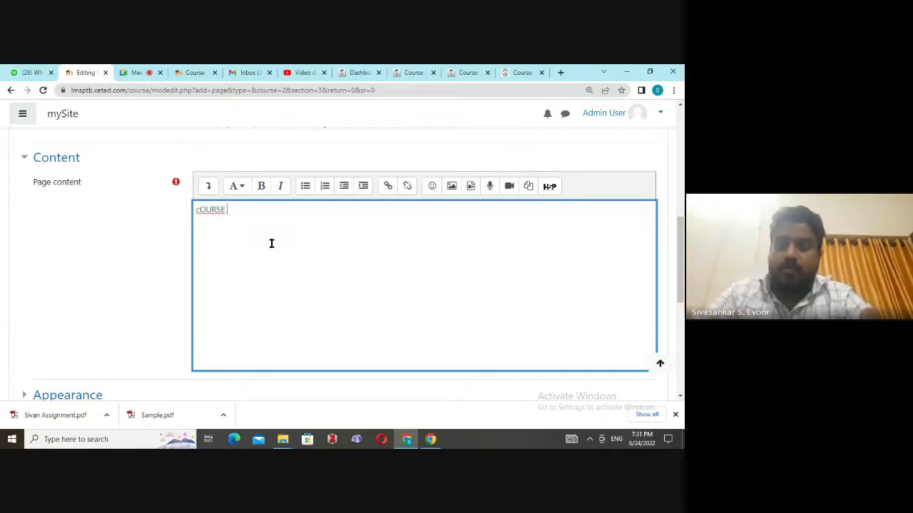
{"action": "key", "text": "BackSpace"}
{"action": "key", "text": "BackSpace"}
{"action": "key", "text": "BackSpace"}
{"action": "key", "text": "BackSpace"}
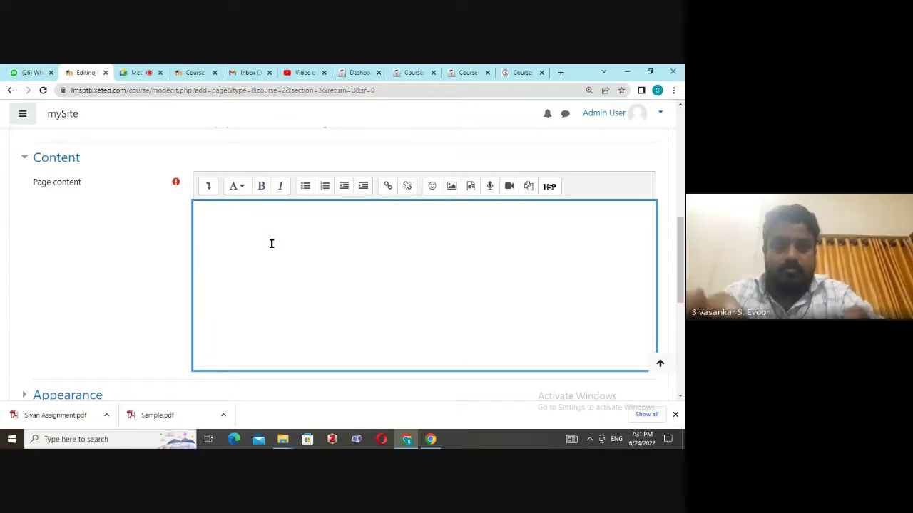
{"action": "type", "text": "OURSEW"}
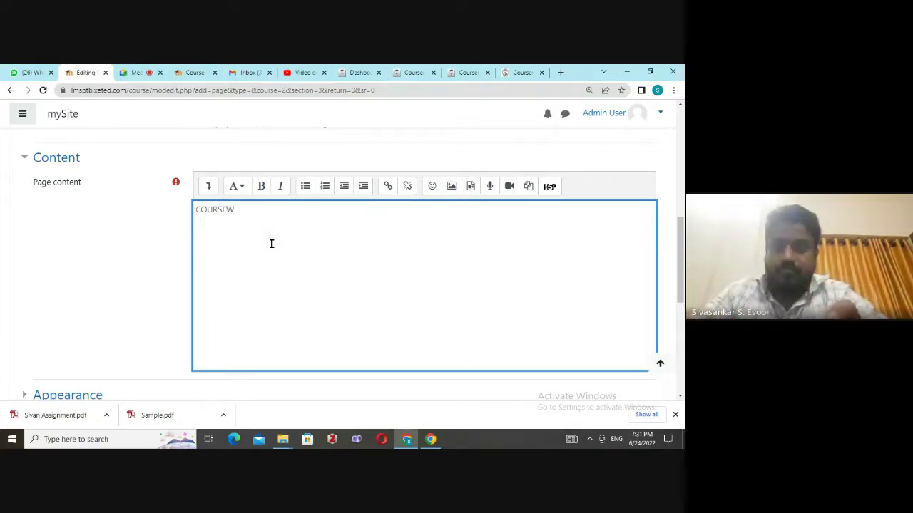
{"action": "key", "text": "BackSpace"}
{"action": "type", "text": " CONT"}
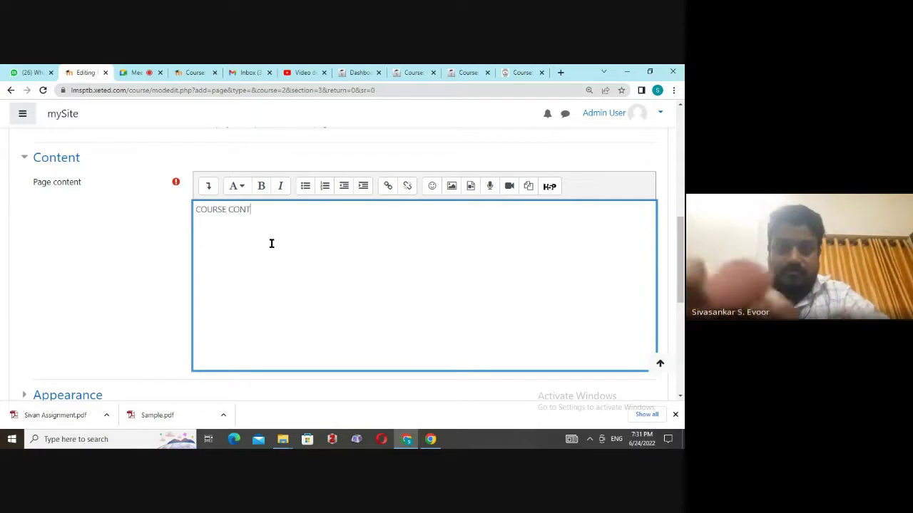
{"action": "type", "text": "ENT"}
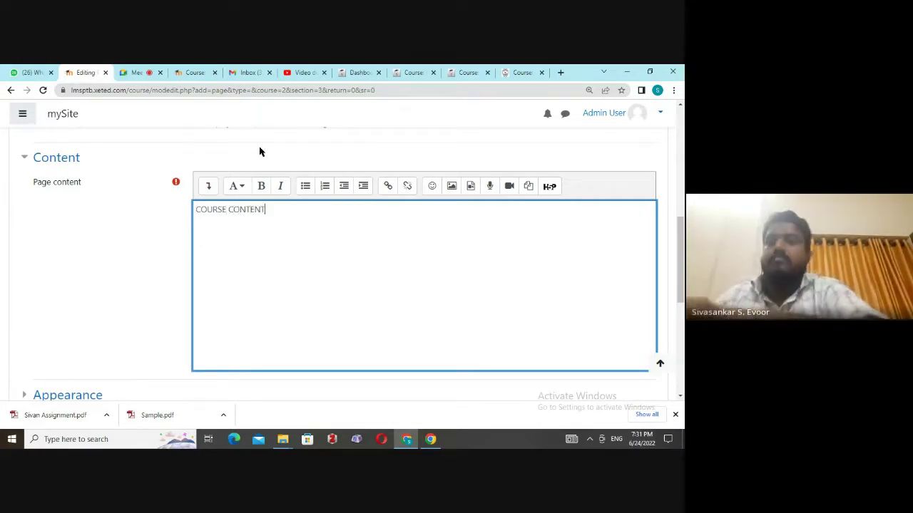
{"action": "key", "text": "Return"}
- Minimize Chrome and open the Sample document from the LMS SIVAN folder
{"action": "left_click", "coordinate": [626, 73]}
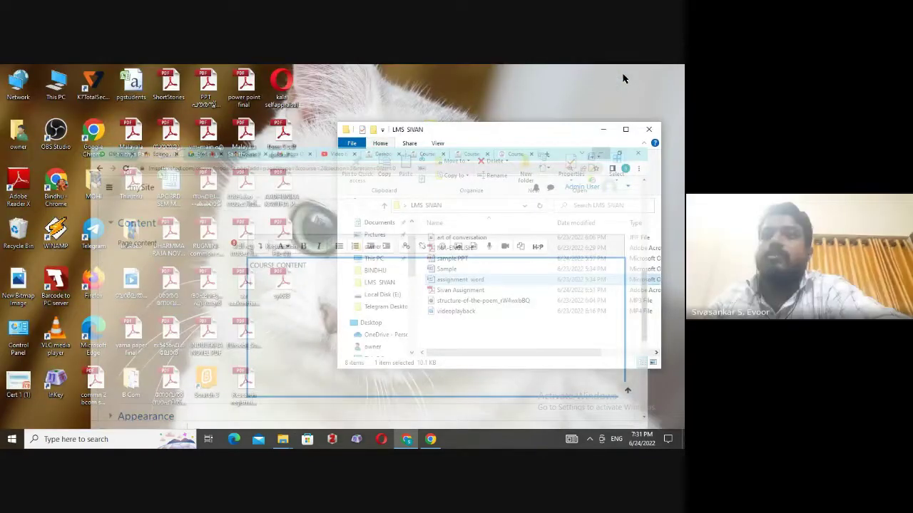
{"action": "left_click", "coordinate": [448, 270]}
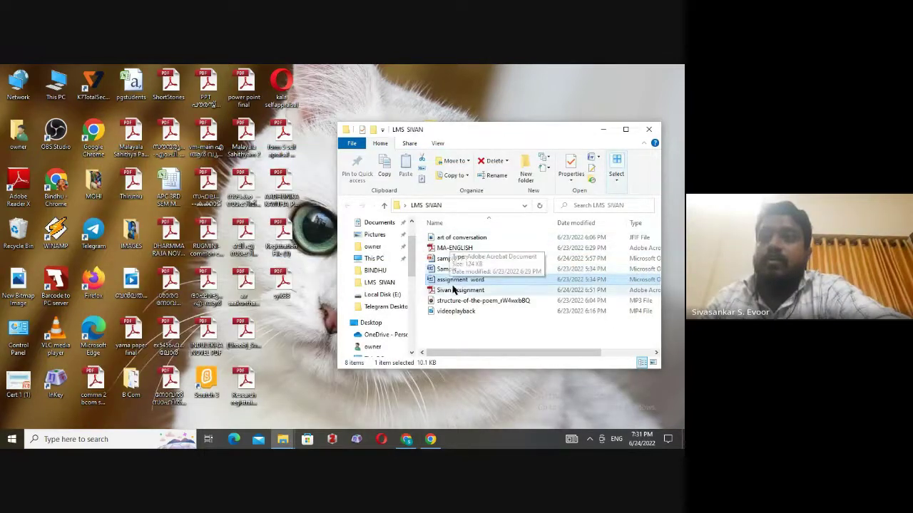
{"action": "double_click", "coordinate": [447, 270]}
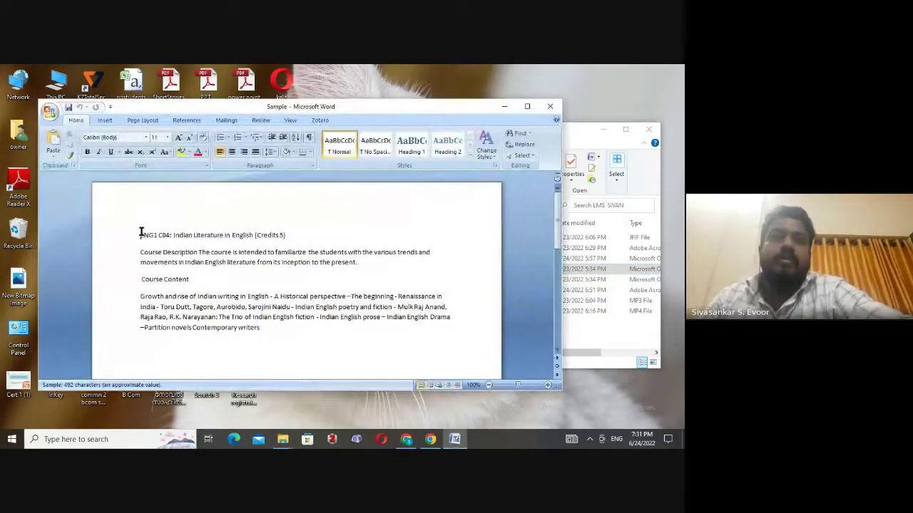
- Select and copy all of Sample's course text, then minimize Word
{"action": "left_click_drag", "start_coordinate": [140, 234], "coordinate": [275, 350]}
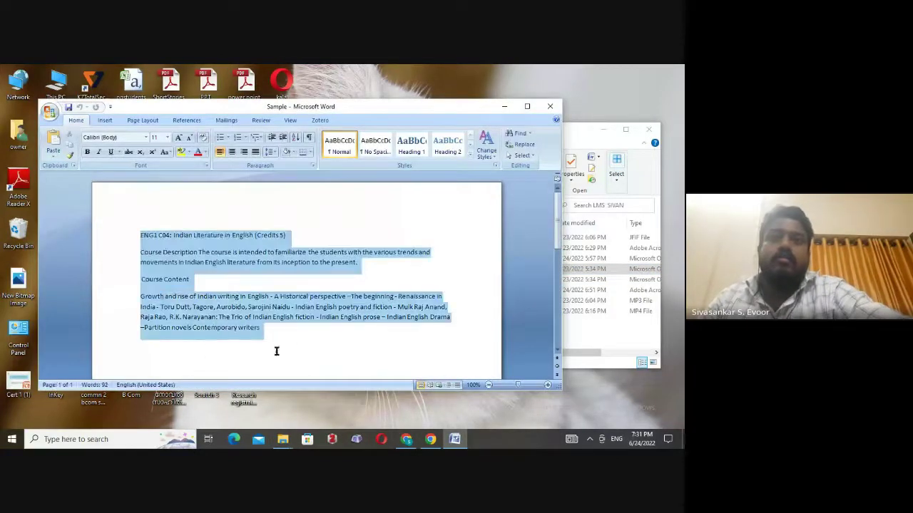
{"action": "right_click", "coordinate": [205, 263]}
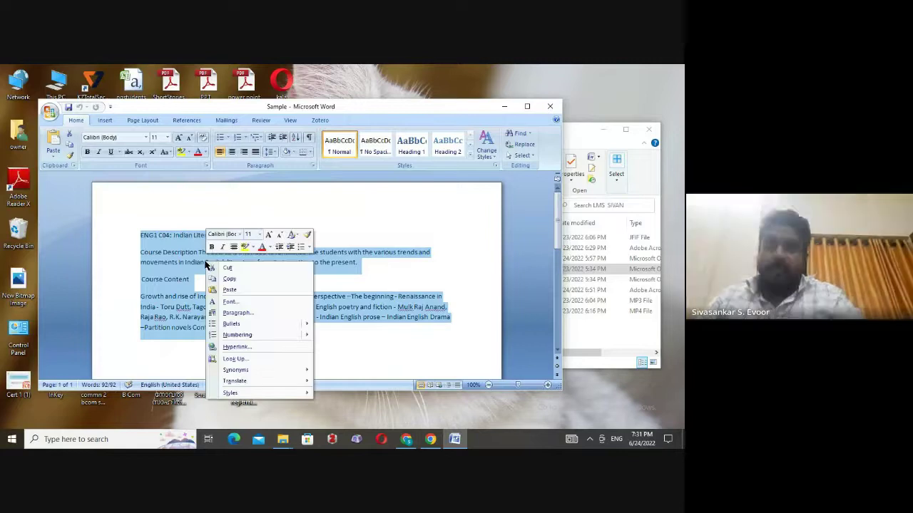
{"action": "left_click", "coordinate": [238, 284]}
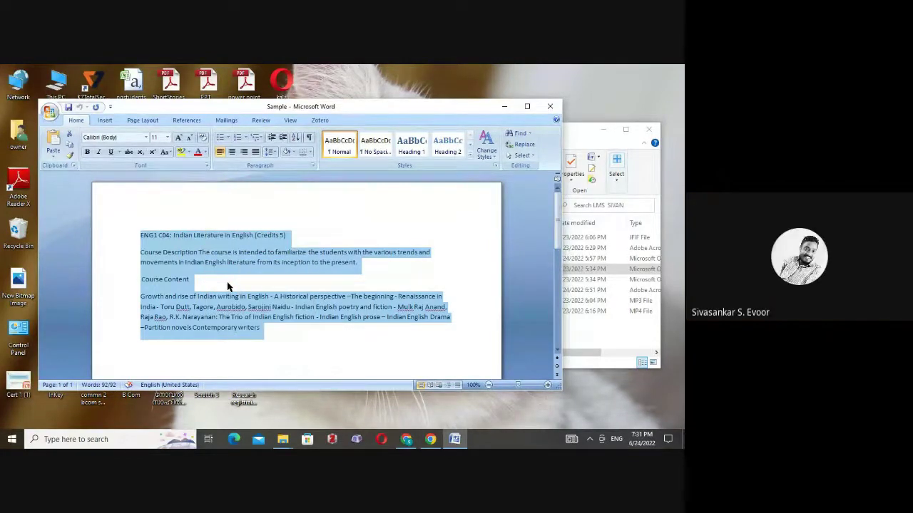
{"action": "left_click", "coordinate": [506, 104]}
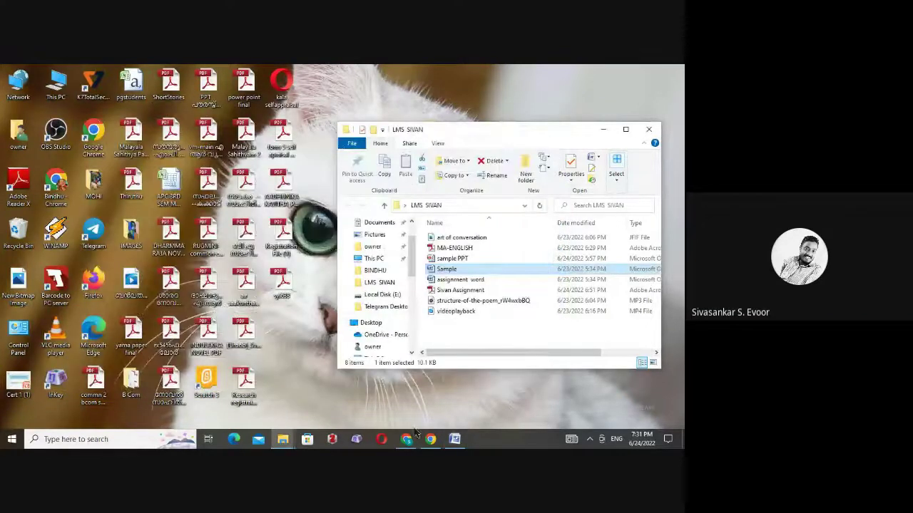
- Paste the 'ENG1 C04: Indian Literature in English' text under the heading and expand the toolbar
{"action": "left_click", "coordinate": [407, 439]}
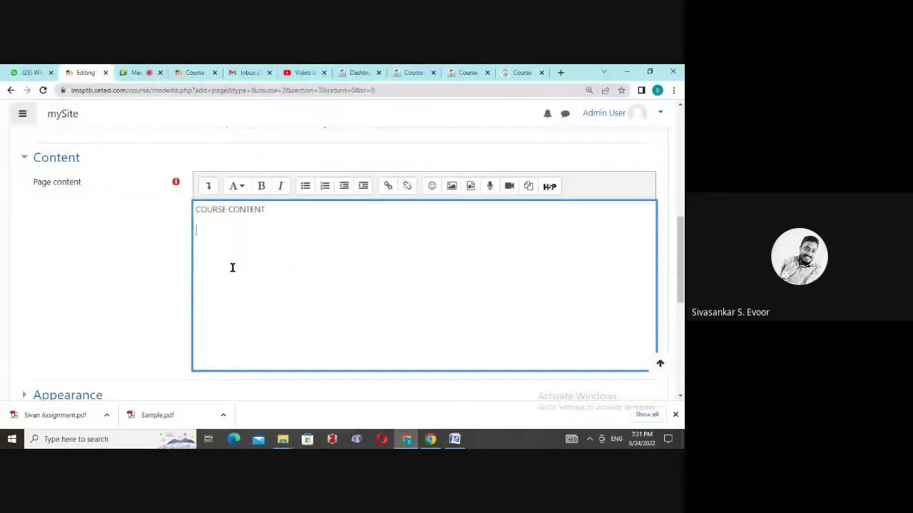
{"action": "key", "text": "ctrl+v"}
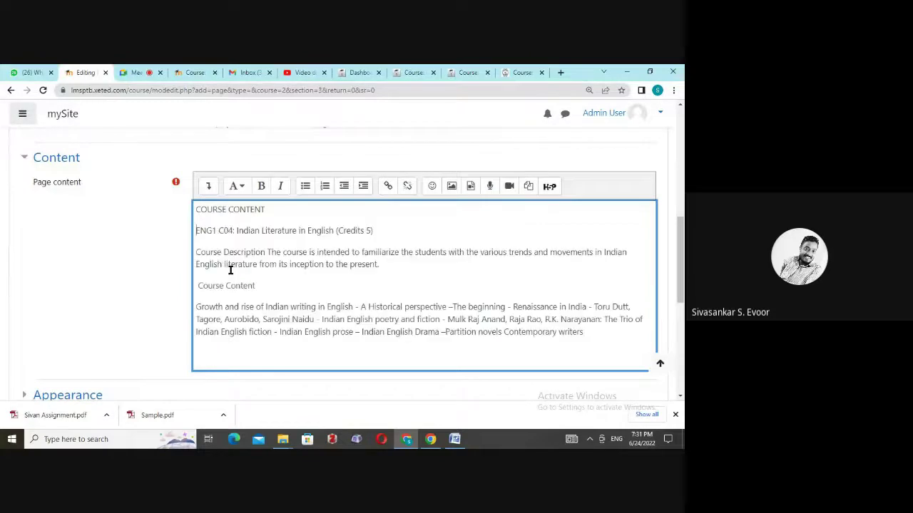
{"action": "scroll", "coordinate": [305, 303], "scroll_direction": "down", "scroll_amount": 1}
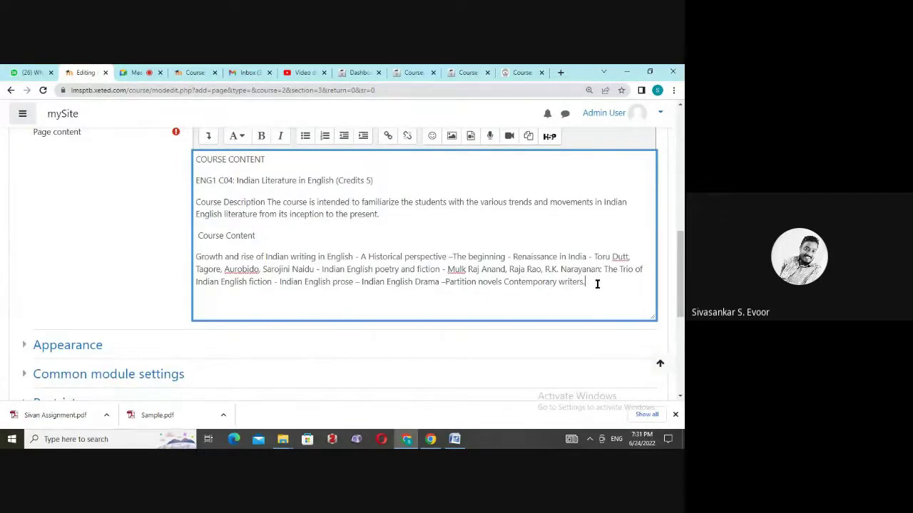
{"action": "scroll", "coordinate": [306, 279], "scroll_direction": "up", "scroll_amount": 1}
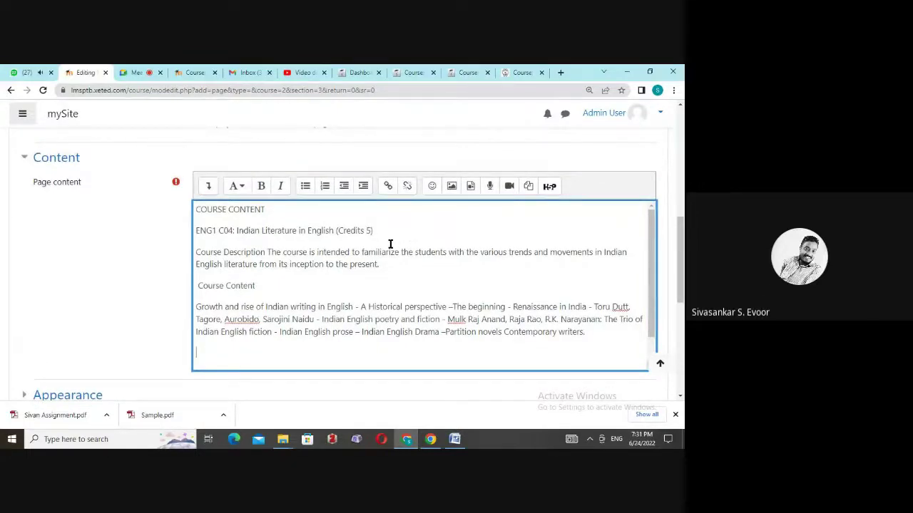
{"action": "left_click", "coordinate": [209, 186]}
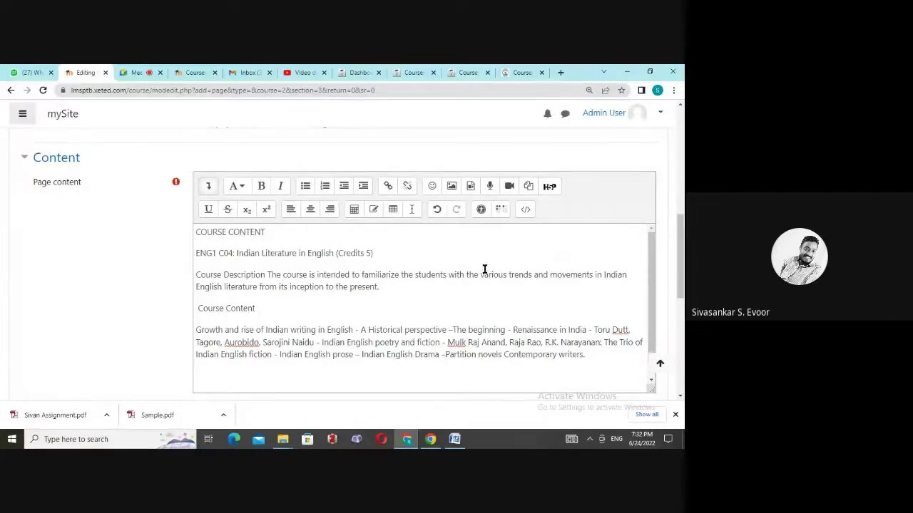
{"action": "scroll", "coordinate": [442, 276], "scroll_direction": "down", "scroll_amount": 1}
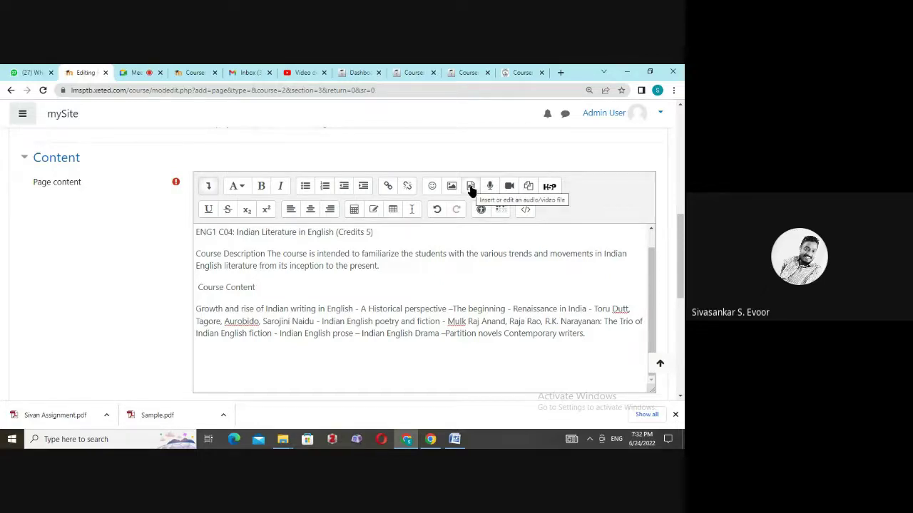
- Upload structure-of-the-poem_rW4wxbBQ.mp3 and insert it as audio into the page content
{"action": "left_click", "coordinate": [471, 187]}
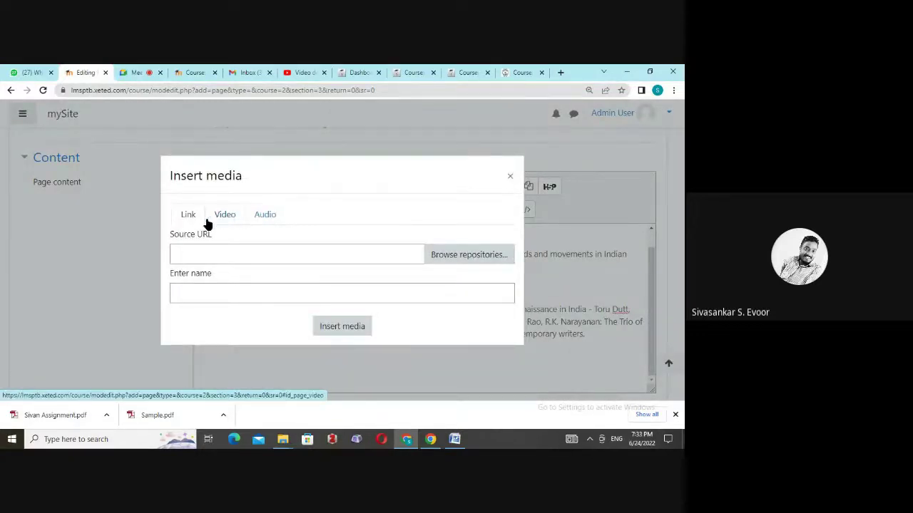
{"action": "left_click", "coordinate": [470, 261]}
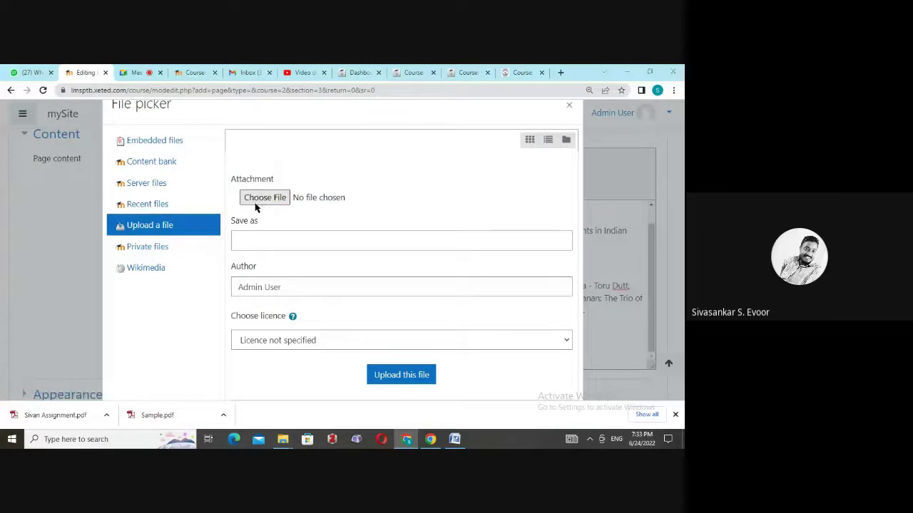
{"action": "left_click", "coordinate": [261, 198]}
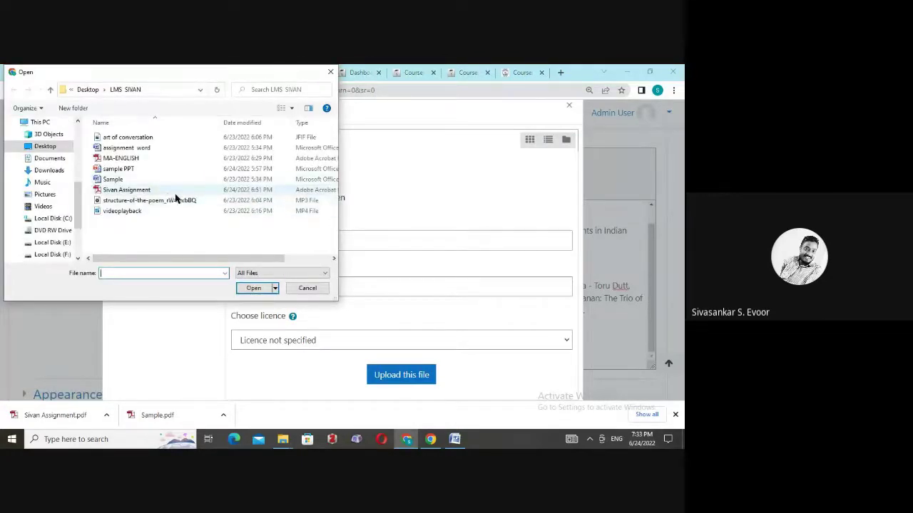
{"action": "left_click", "coordinate": [181, 201]}
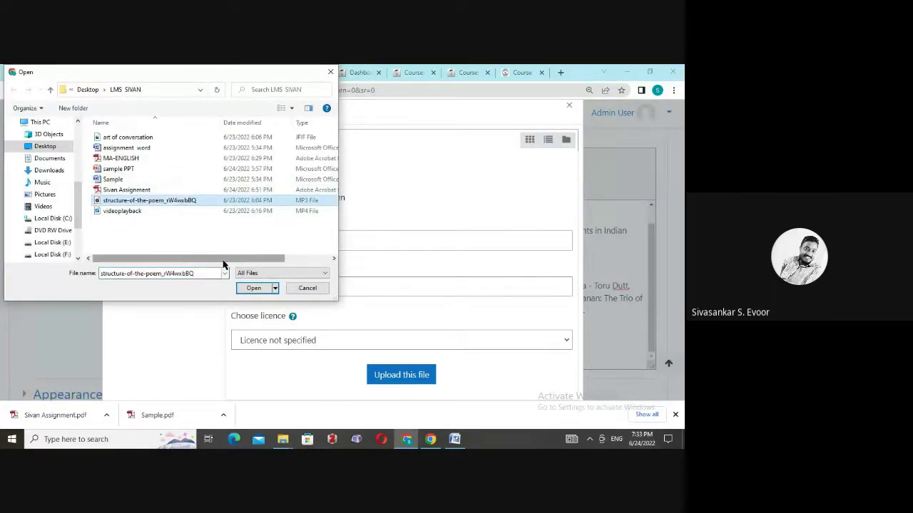
{"action": "mouse_move", "coordinate": [224, 261]}
{"action": "left_mouse_down"}
{"action": "mouse_move", "coordinate": [271, 261]}
{"action": "mouse_move", "coordinate": [221, 263]}
{"action": "left_mouse_up"}
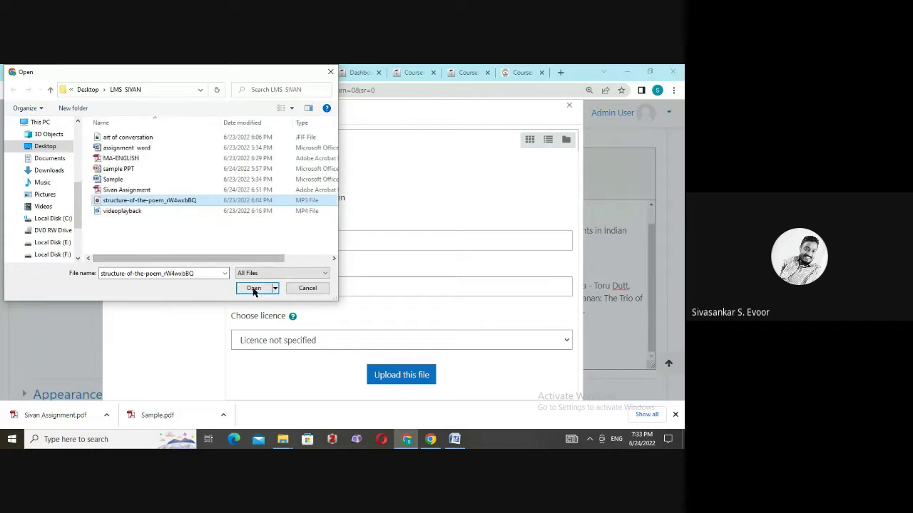
{"action": "left_click", "coordinate": [249, 288]}
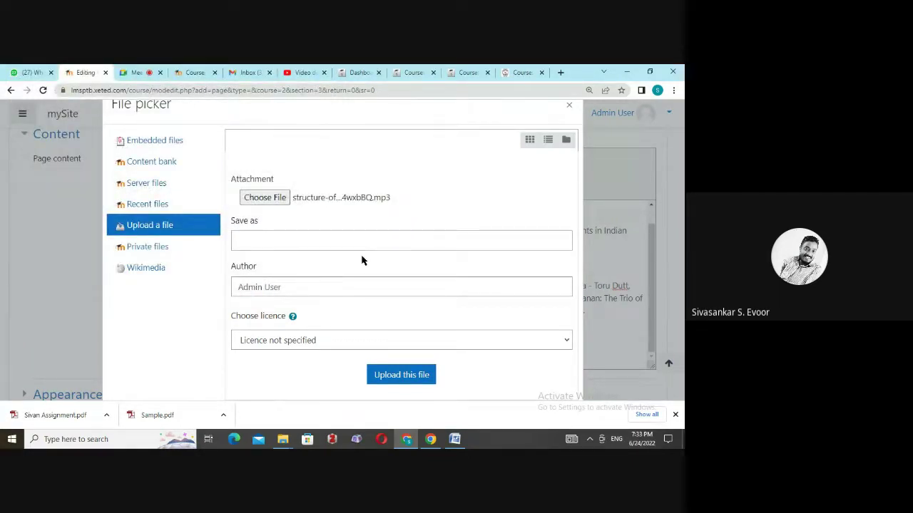
{"action": "left_click", "coordinate": [415, 376]}
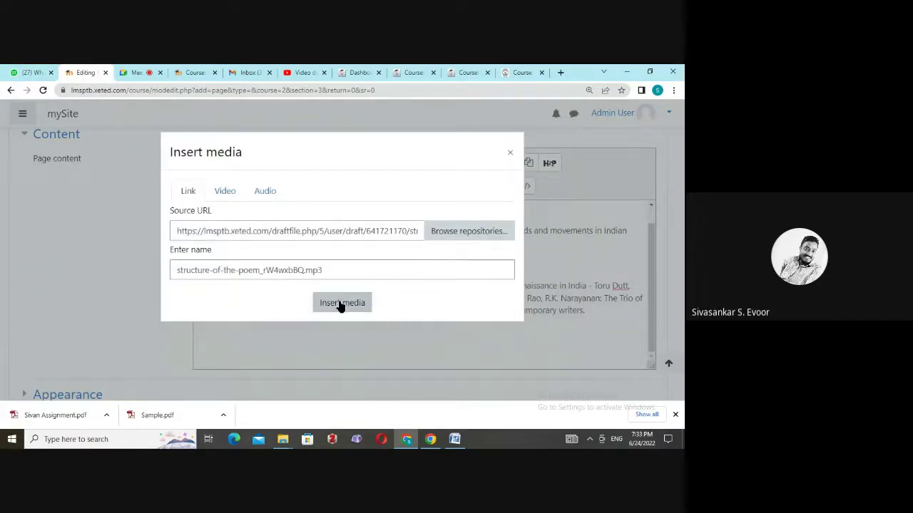
{"action": "left_click", "coordinate": [341, 305]}
- Place the insertion point after the mp3 link
{"action": "scroll", "coordinate": [406, 318], "scroll_direction": "down", "scroll_amount": 1}
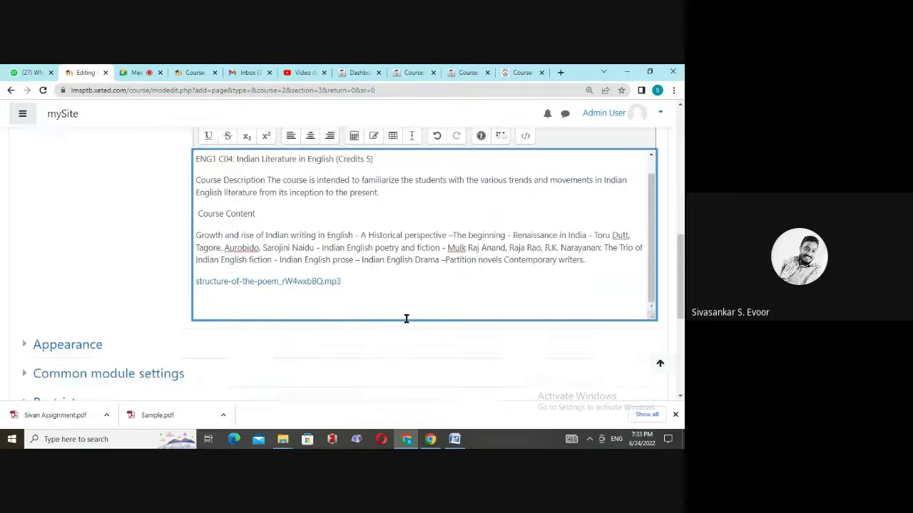
{"action": "left_click", "coordinate": [372, 282]}
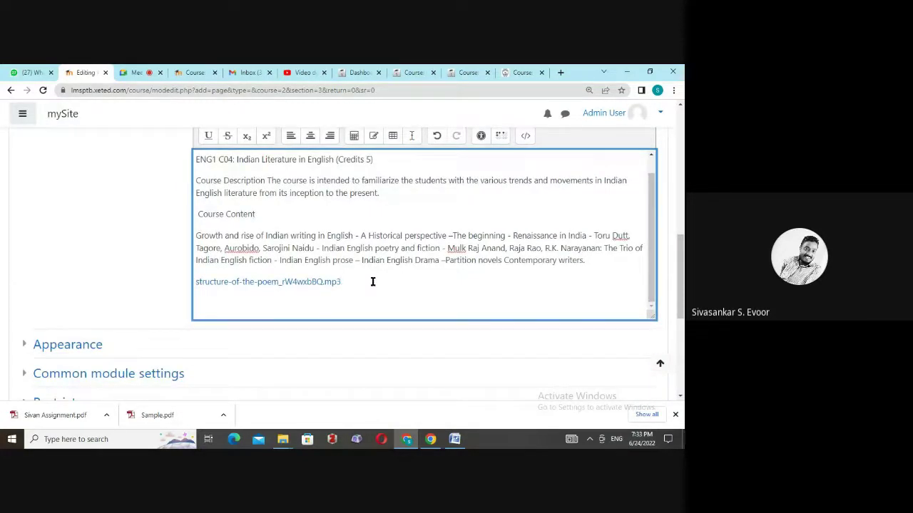
{"action": "scroll", "coordinate": [360, 285], "scroll_direction": "down", "scroll_amount": 1}
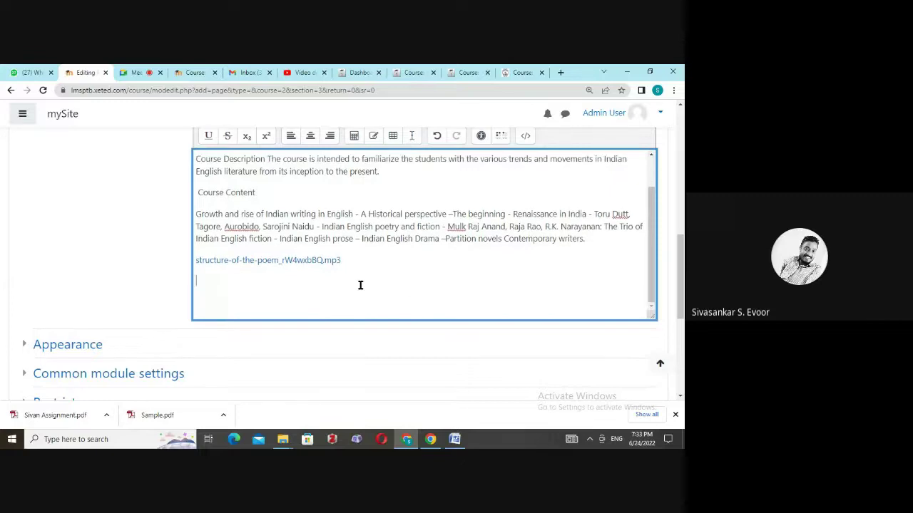
{"action": "scroll", "coordinate": [465, 183], "scroll_direction": "up", "scroll_amount": 5}
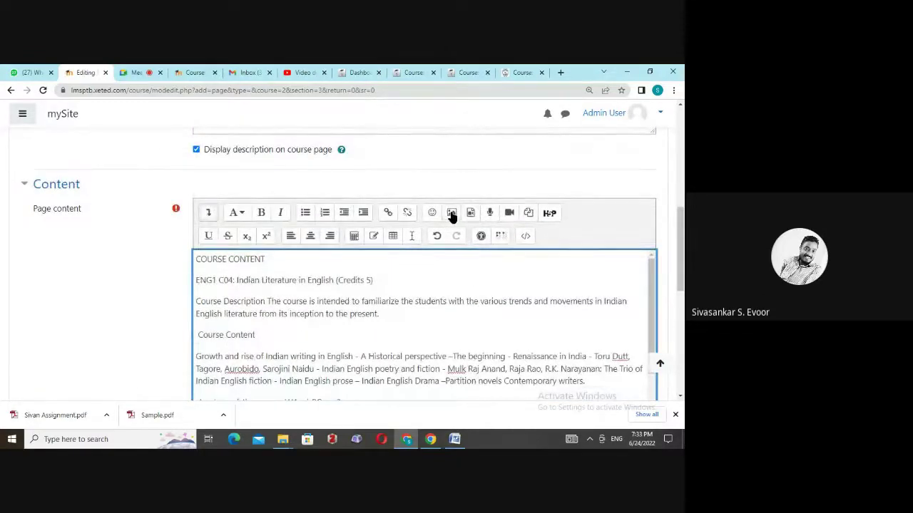
- Upload the art of conversation image from the computer in the Insert image dialog
{"action": "left_click", "coordinate": [452, 214]}
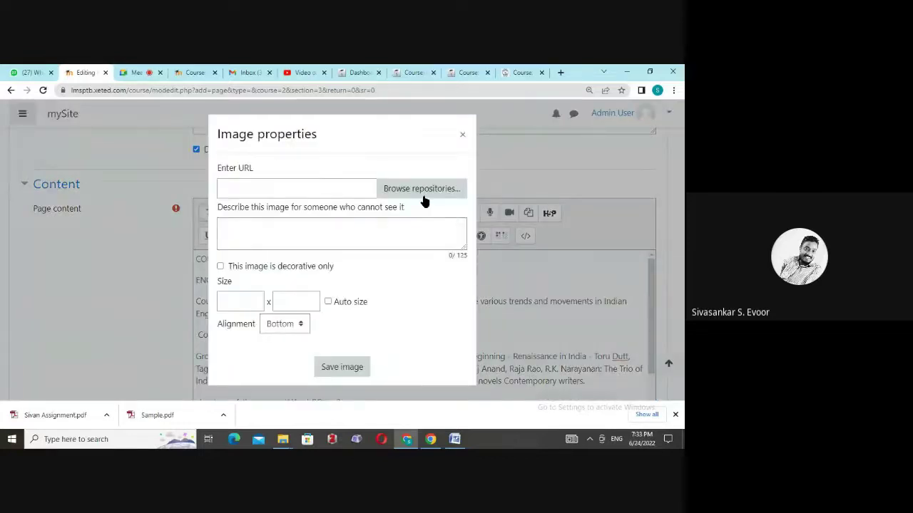
{"action": "left_click", "coordinate": [430, 189]}
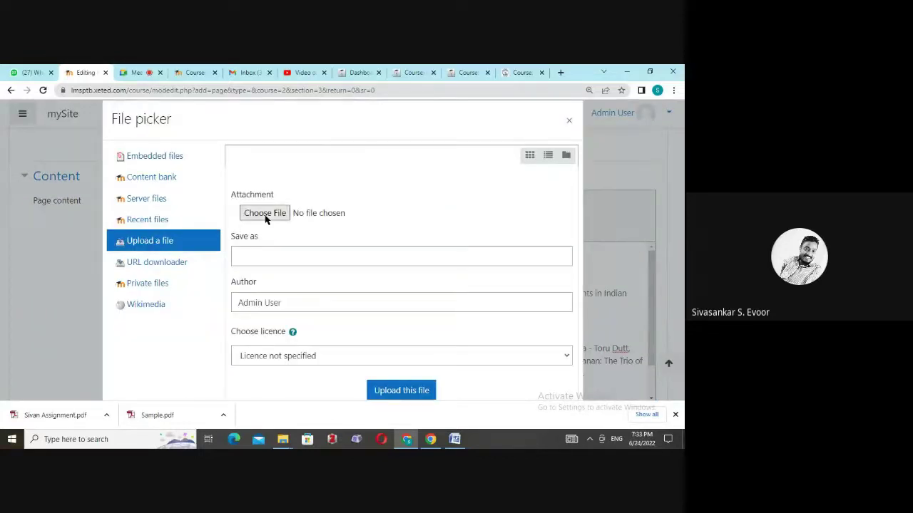
{"action": "left_click", "coordinate": [266, 214]}
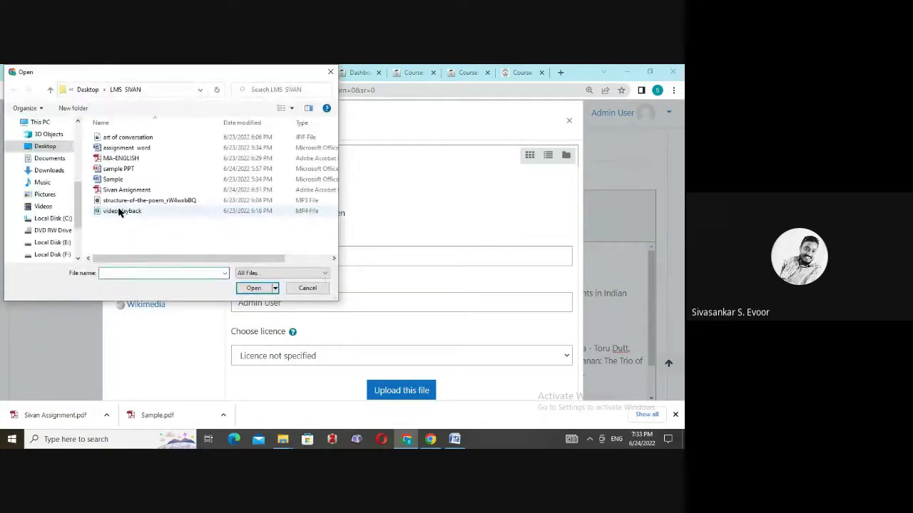
{"action": "left_click", "coordinate": [140, 138]}
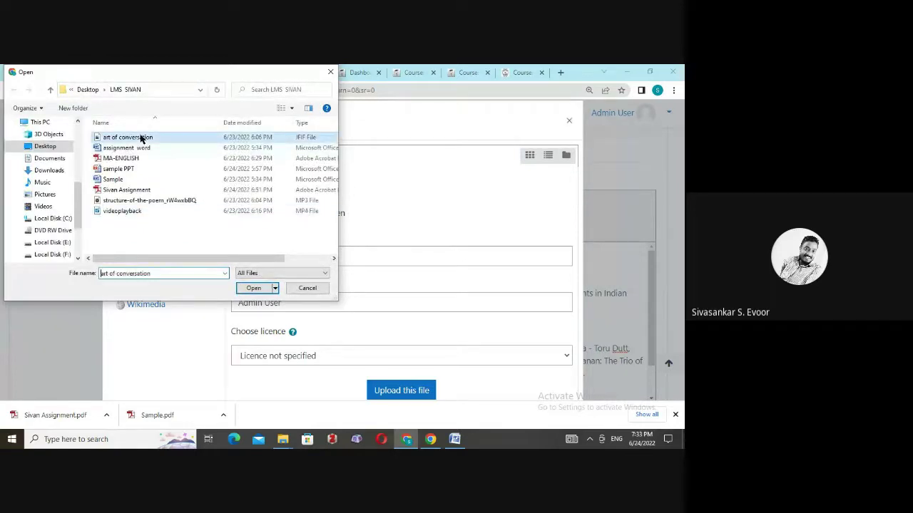
{"action": "left_click", "coordinate": [254, 289]}
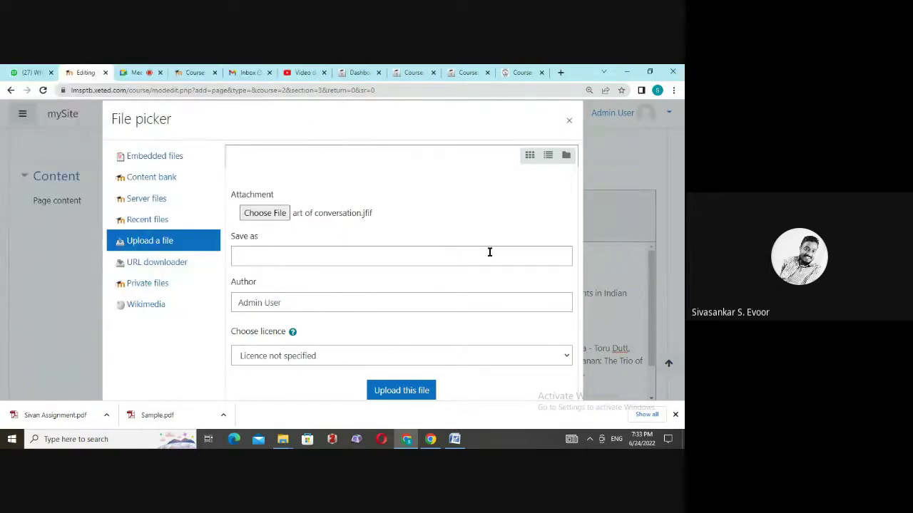
{"action": "left_click", "coordinate": [404, 391]}
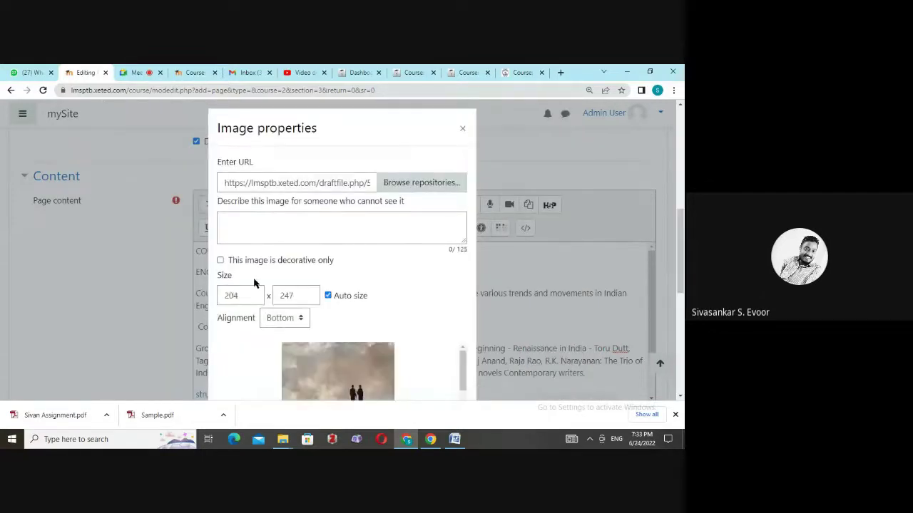
- Attempt to save the image, scrolling the dialog to inspect its fields
{"action": "scroll", "coordinate": [406, 357], "scroll_direction": "down", "scroll_amount": 2}
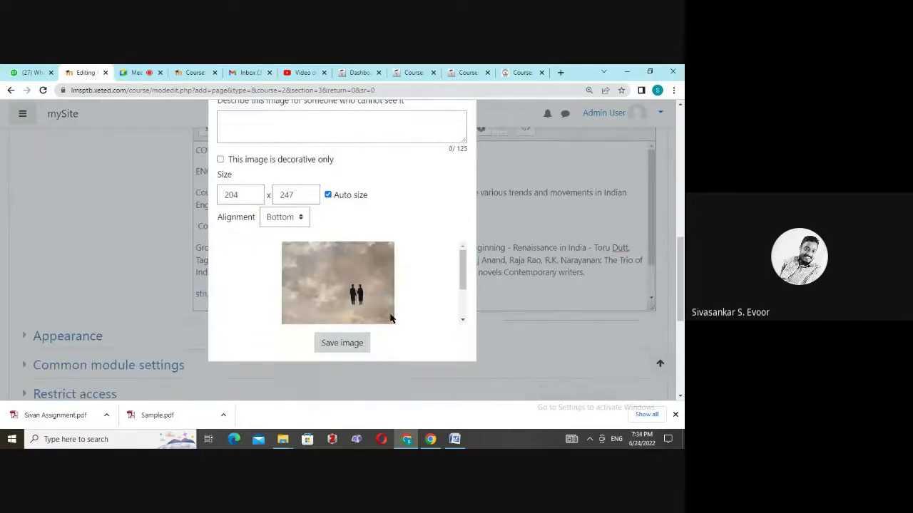
{"action": "left_click", "coordinate": [342, 348]}
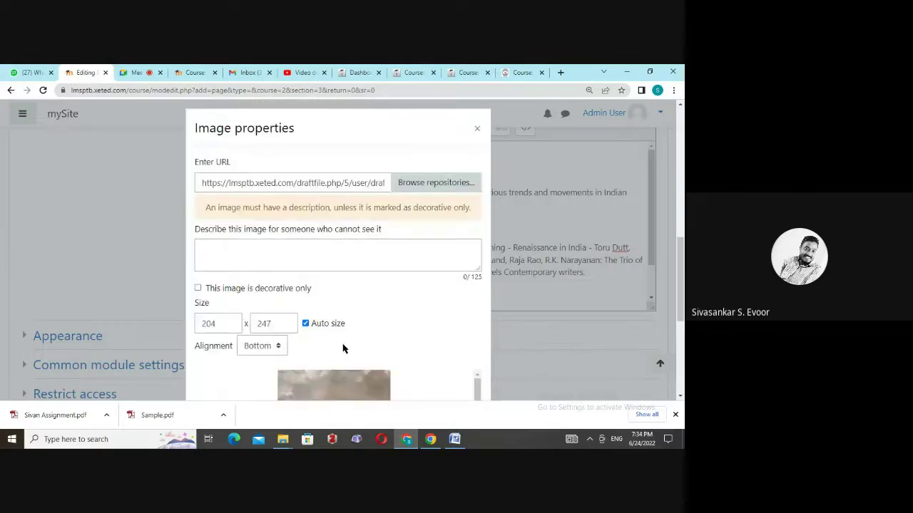
{"action": "scroll", "coordinate": [343, 347], "scroll_direction": "down", "scroll_amount": 3}
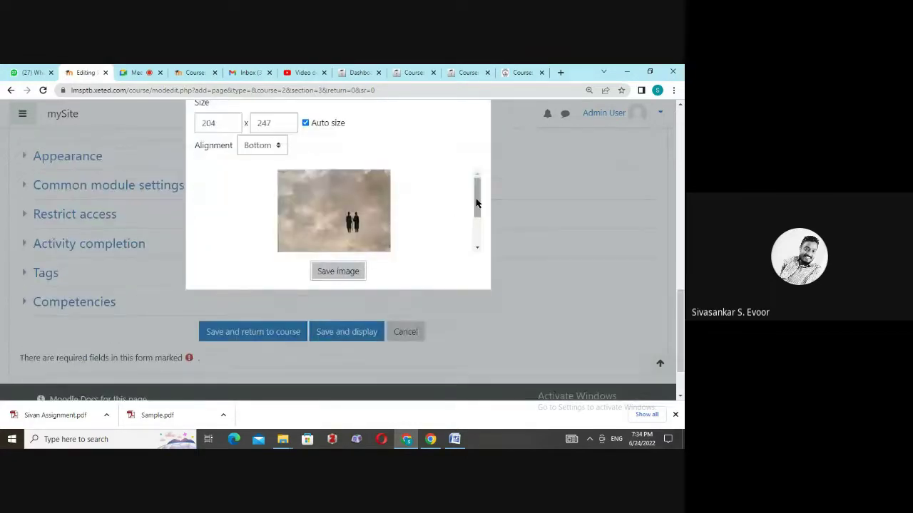
{"action": "left_click_drag", "start_coordinate": [476, 205], "coordinate": [476, 239]}
{"action": "scroll", "coordinate": [394, 245], "scroll_direction": "up", "scroll_amount": 2}
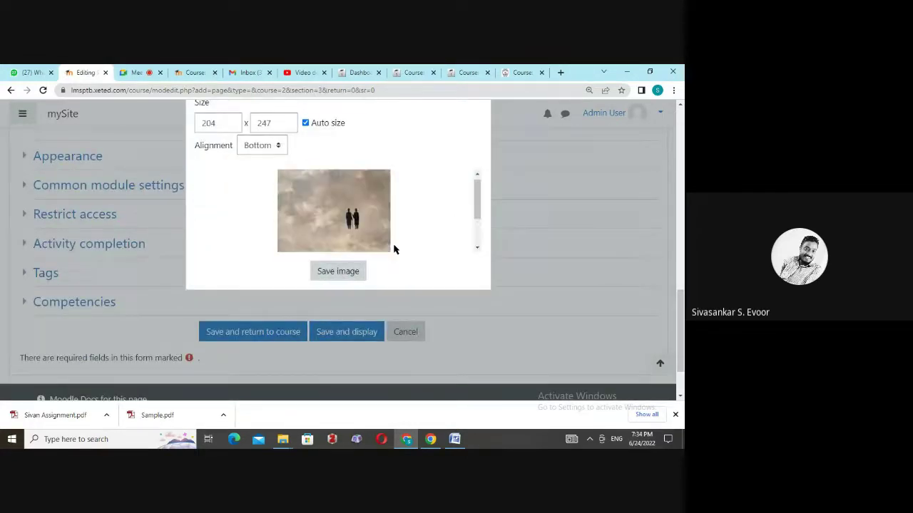
{"action": "left_click", "coordinate": [347, 274]}
{"action": "scroll", "coordinate": [356, 279], "scroll_direction": "down", "scroll_amount": 2}
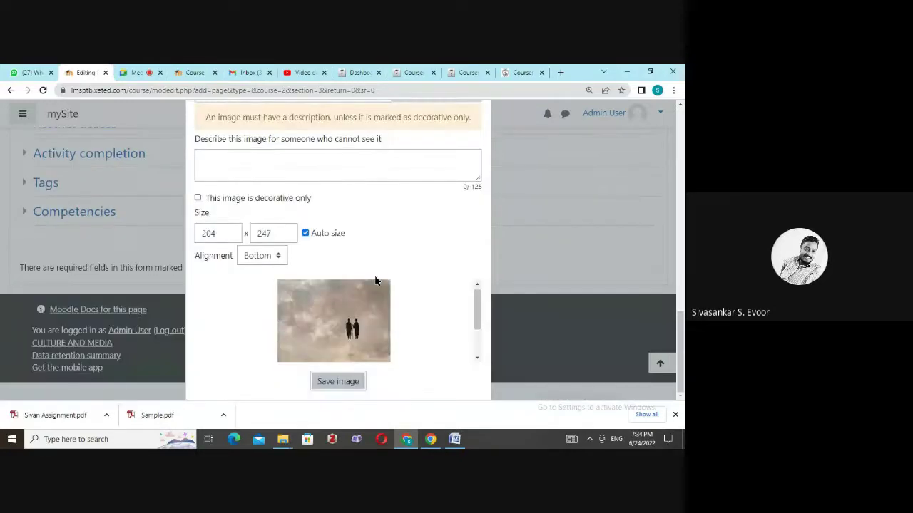
{"action": "scroll", "coordinate": [277, 266], "scroll_direction": "up", "scroll_amount": 1}
{"action": "scroll", "coordinate": [381, 253], "scroll_direction": "down", "scroll_amount": 2}
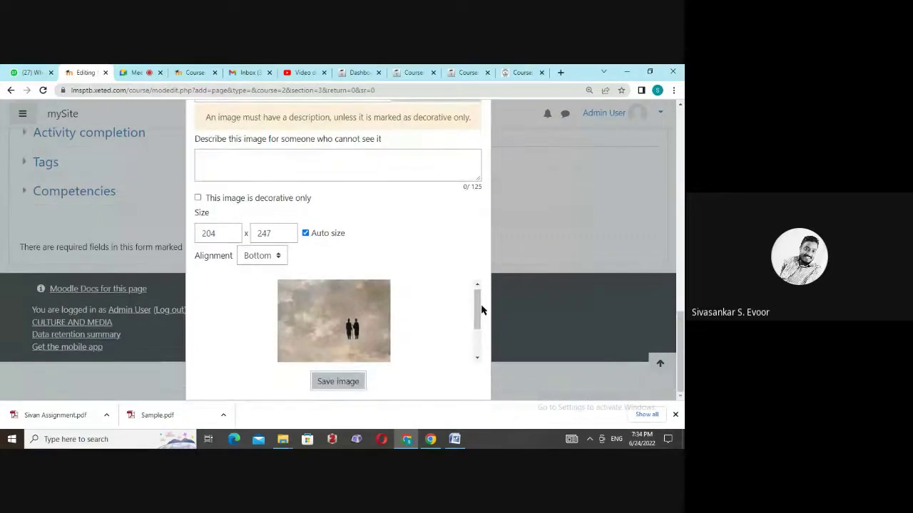
{"action": "left_click_drag", "start_coordinate": [478, 310], "coordinate": [469, 332]}
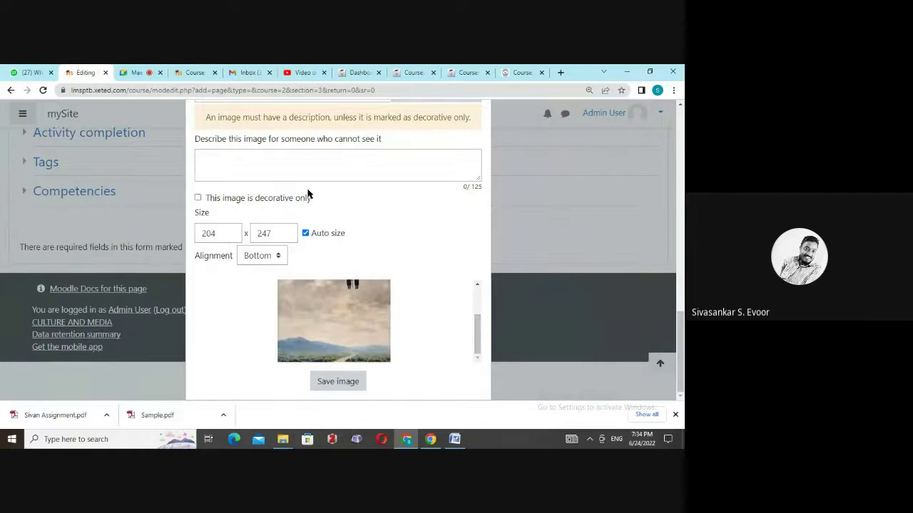
{"action": "scroll", "coordinate": [281, 222], "scroll_direction": "up", "scroll_amount": 1}
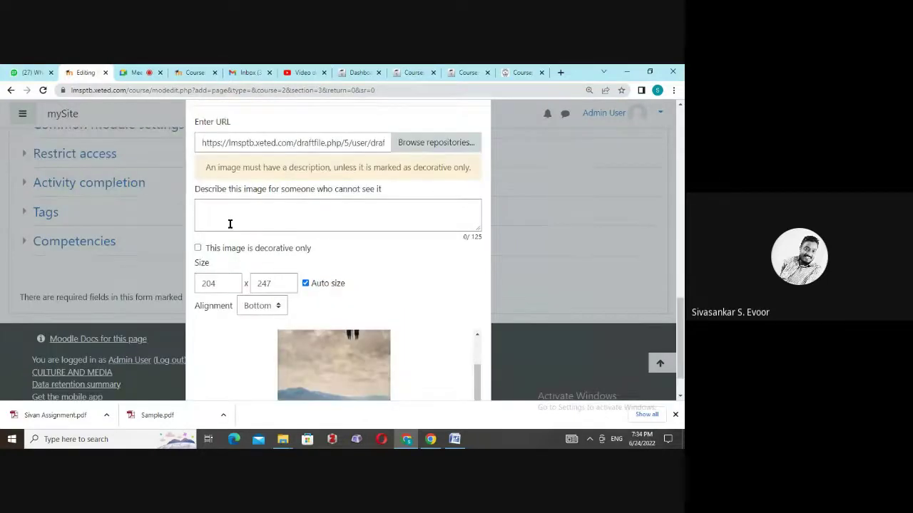
- Describe the image as 'aRT OF CONVERSATION' and insert it after the audio link
{"action": "left_click", "coordinate": [304, 209]}
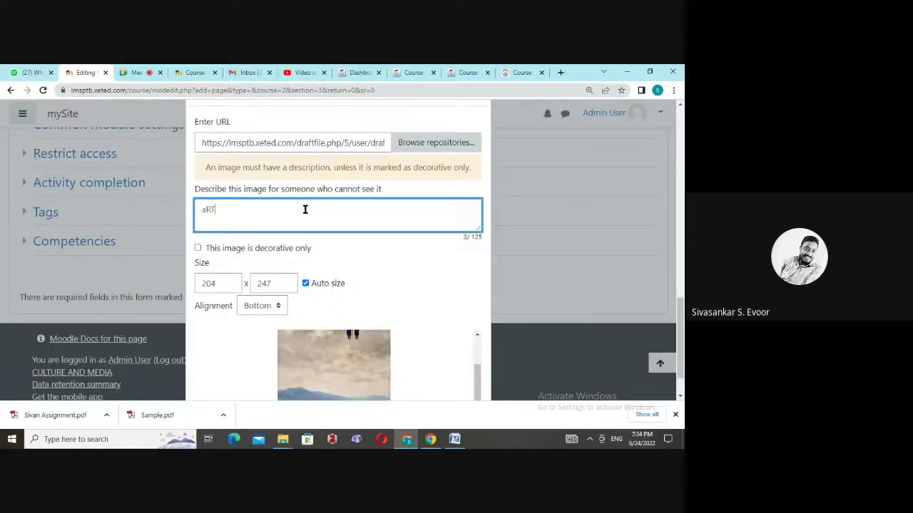
{"action": "type", "text": "aRT OF CONVERSATION"}
{"action": "scroll", "coordinate": [328, 243], "scroll_direction": "down", "scroll_amount": 1}
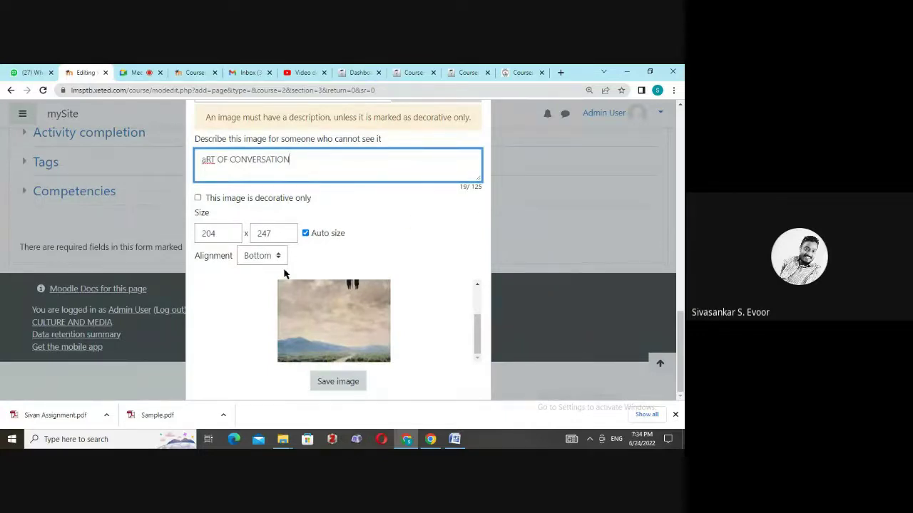
{"action": "left_click", "coordinate": [338, 381]}
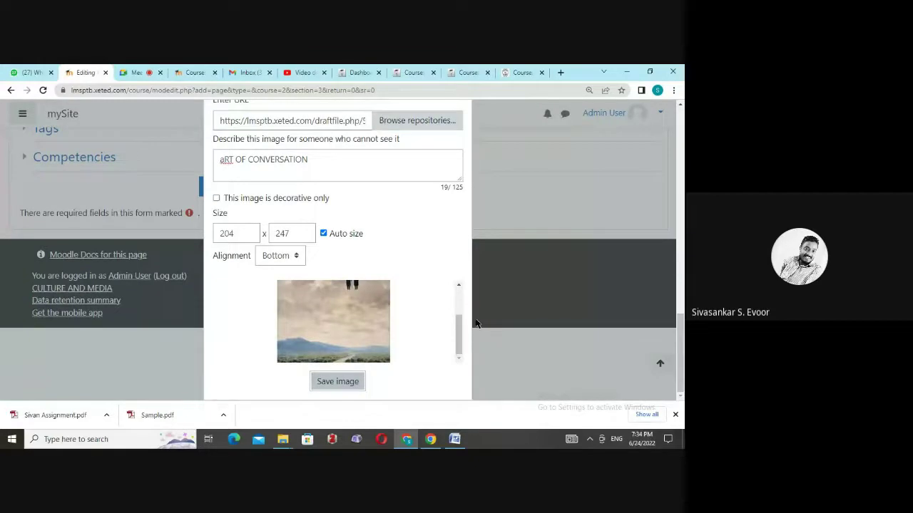
{"action": "left_click", "coordinate": [341, 387]}
{"action": "scroll", "coordinate": [342, 388], "scroll_direction": "down", "scroll_amount": 3}
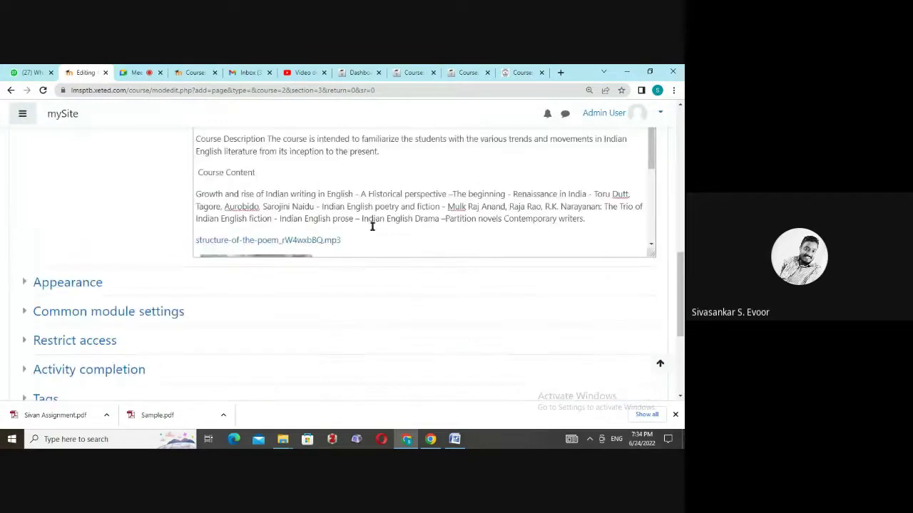
{"action": "left_click_drag", "start_coordinate": [651, 153], "coordinate": [494, 230]}
{"action": "scroll", "coordinate": [442, 165], "scroll_direction": "up", "scroll_amount": 3}
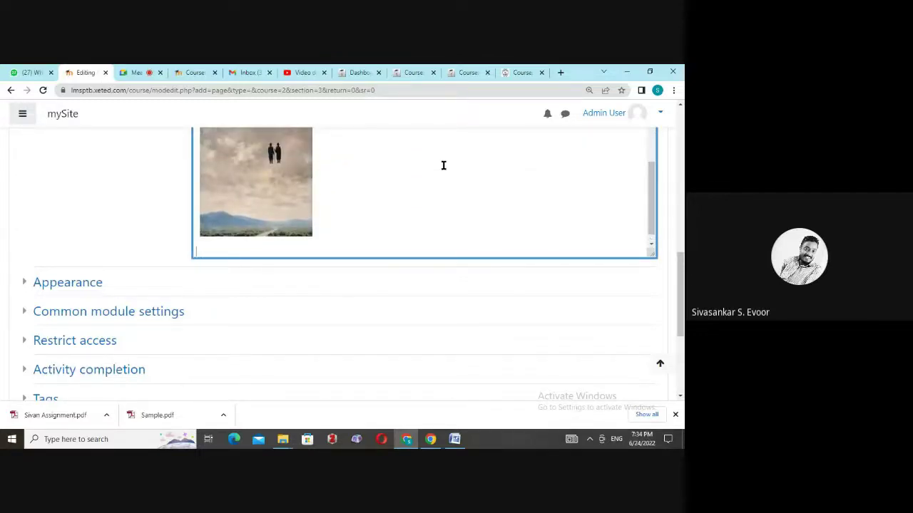
{"action": "scroll", "coordinate": [437, 169], "scroll_direction": "up", "scroll_amount": 5}
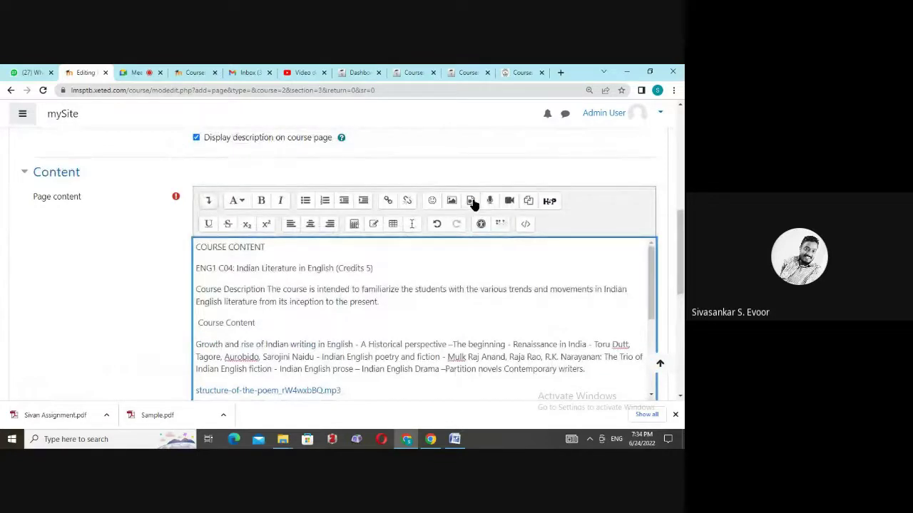
- Upload videoplayback.mp4 via the Video tab and embed it below the image
{"action": "left_click", "coordinate": [472, 203]}
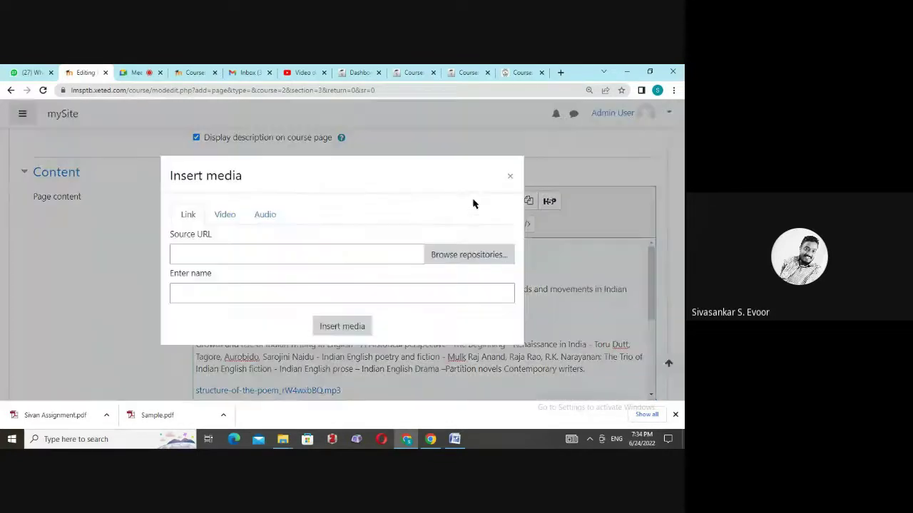
{"action": "left_click", "coordinate": [236, 216]}
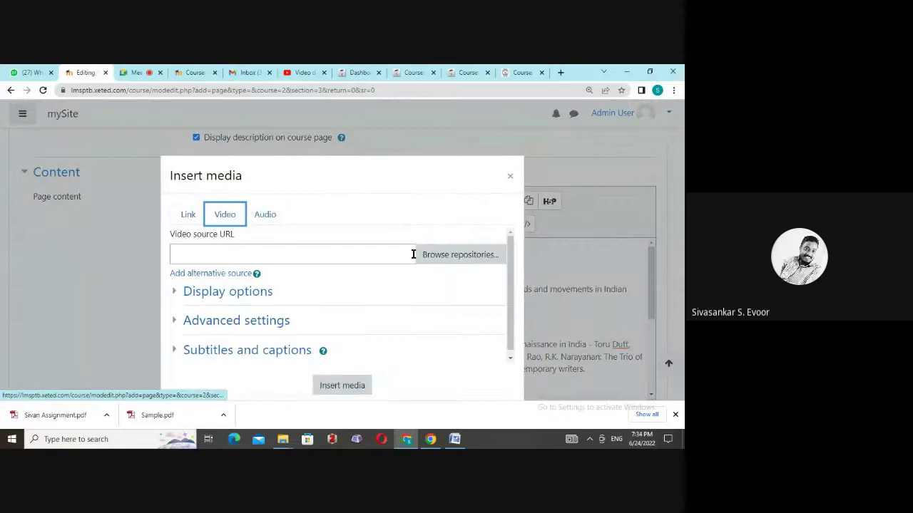
{"action": "left_click", "coordinate": [440, 256]}
{"action": "left_click", "coordinate": [278, 206]}
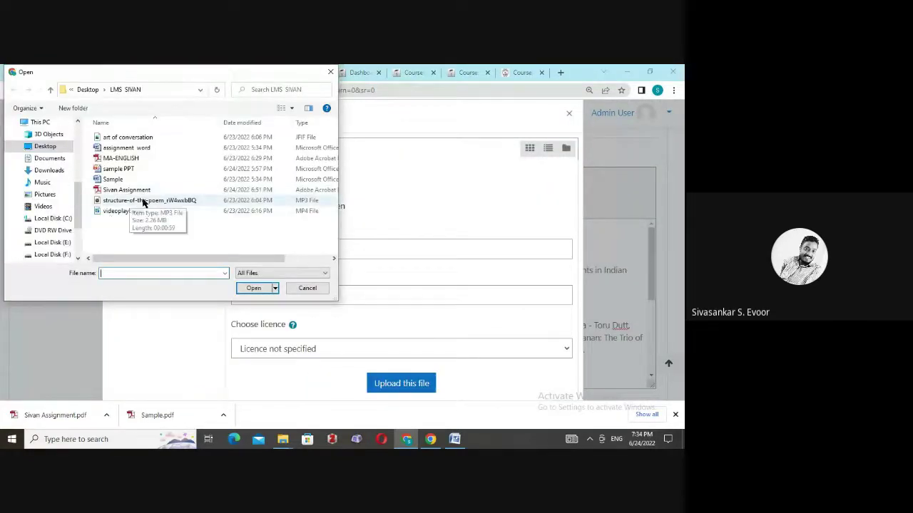
{"action": "left_click", "coordinate": [122, 211]}
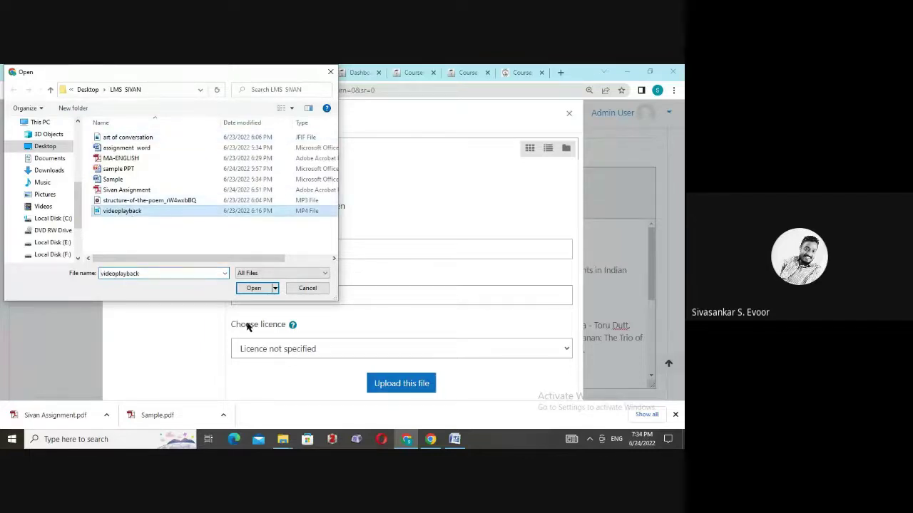
{"action": "left_click", "coordinate": [254, 289]}
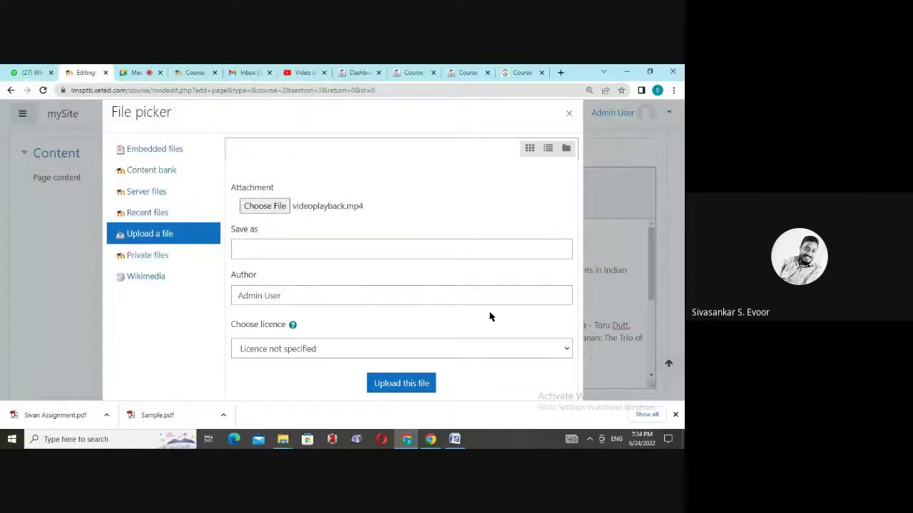
{"action": "left_click", "coordinate": [399, 387]}
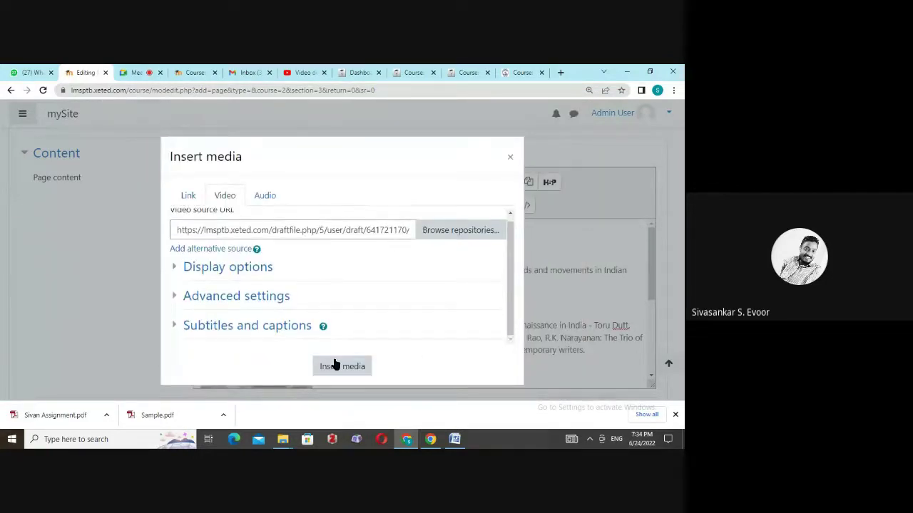
{"action": "left_click", "coordinate": [337, 364]}
{"action": "scroll", "coordinate": [438, 270], "scroll_direction": "down", "scroll_amount": 3}
{"action": "scroll", "coordinate": [430, 271], "scroll_direction": "down", "scroll_amount": 3}
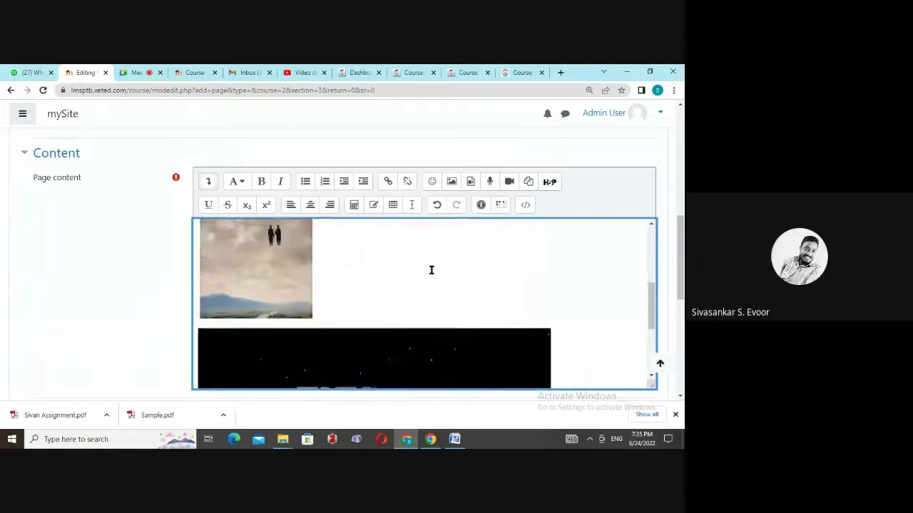
{"action": "scroll", "coordinate": [431, 269], "scroll_direction": "up", "scroll_amount": 6}
{"action": "scroll", "coordinate": [447, 268], "scroll_direction": "up", "scroll_amount": 2}
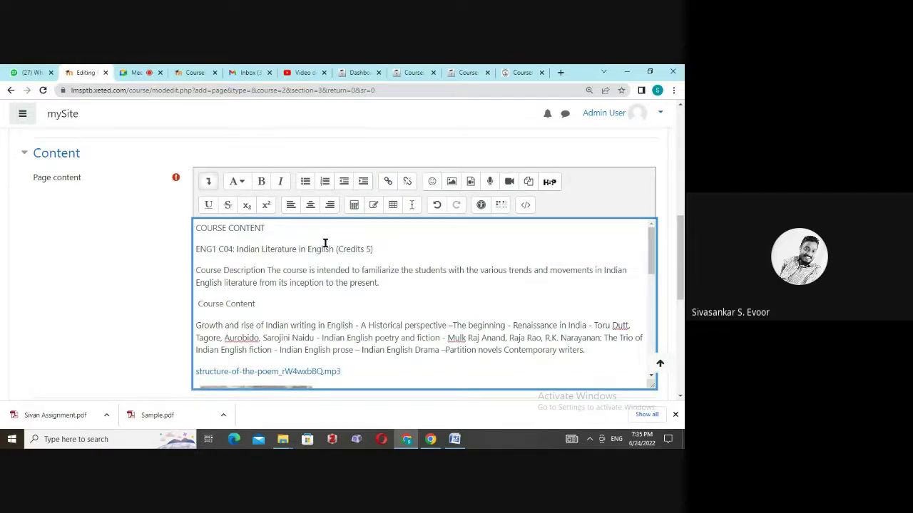
{"action": "scroll", "coordinate": [322, 248], "scroll_direction": "down", "scroll_amount": 3}
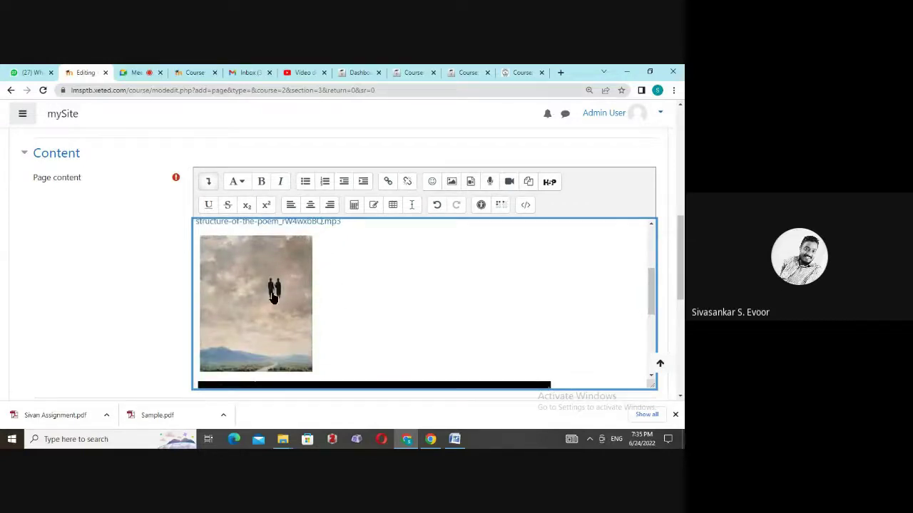
{"action": "scroll", "coordinate": [325, 288], "scroll_direction": "down", "scroll_amount": 2}
{"action": "scroll", "coordinate": [330, 285], "scroll_direction": "up", "scroll_amount": 3}
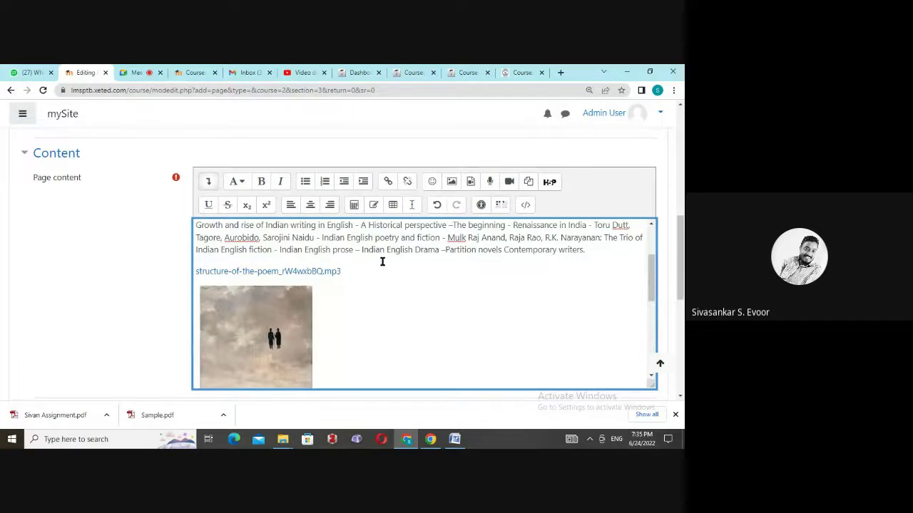
{"action": "scroll", "coordinate": [380, 261], "scroll_direction": "down", "scroll_amount": 5}
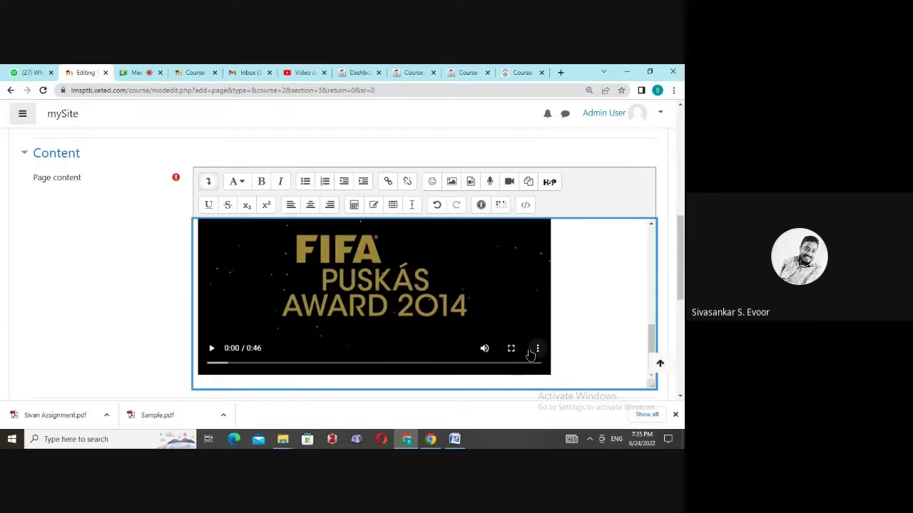
{"action": "left_click_drag", "start_coordinate": [678, 240], "coordinate": [681, 343]}
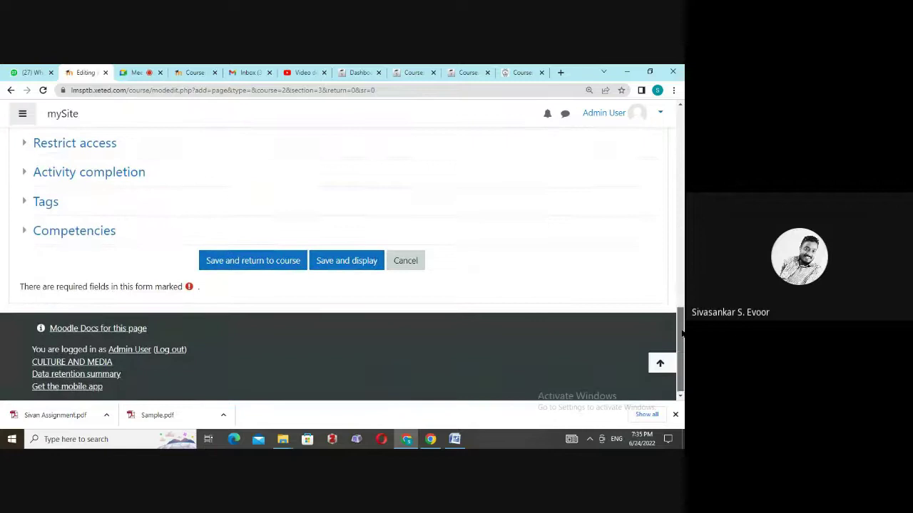
- Save the Trial Page, return to the CULTURE AND MEDIA course and switch role to Student
{"action": "left_click", "coordinate": [344, 262]}
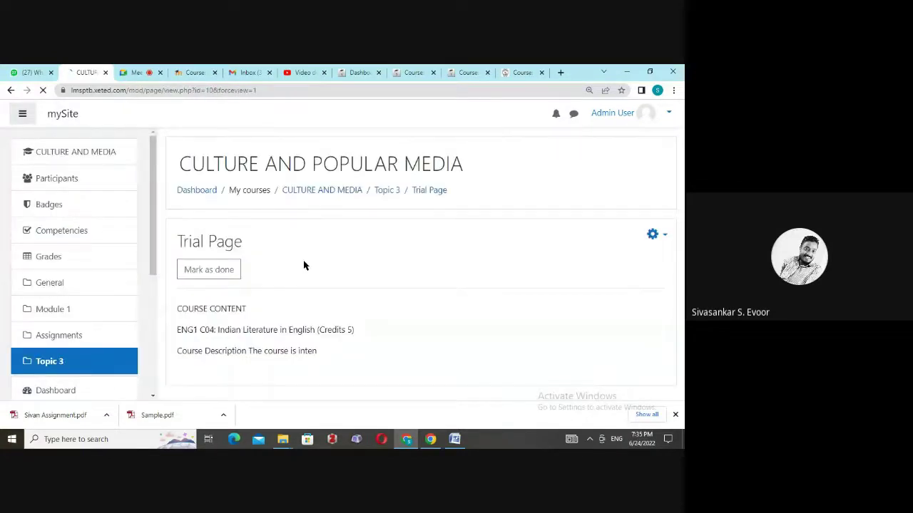
{"action": "left_click", "coordinate": [308, 192]}
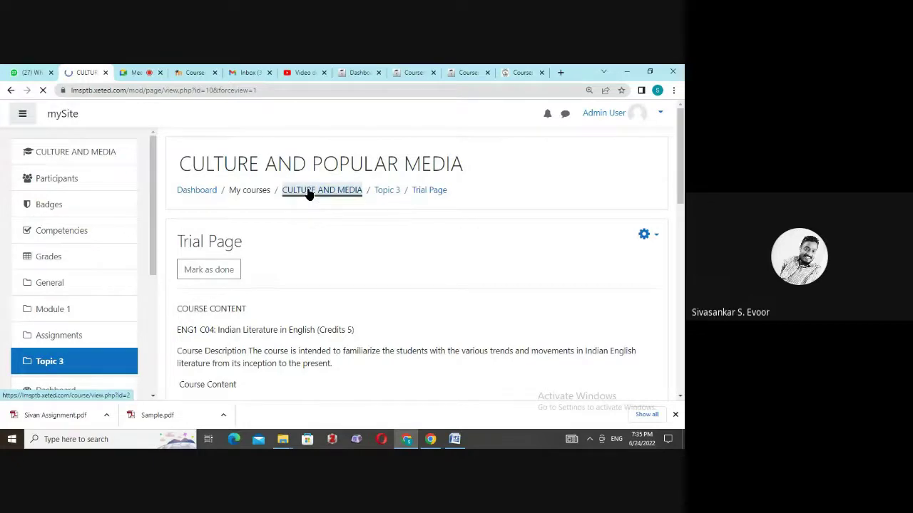
{"action": "left_click", "coordinate": [660, 114]}
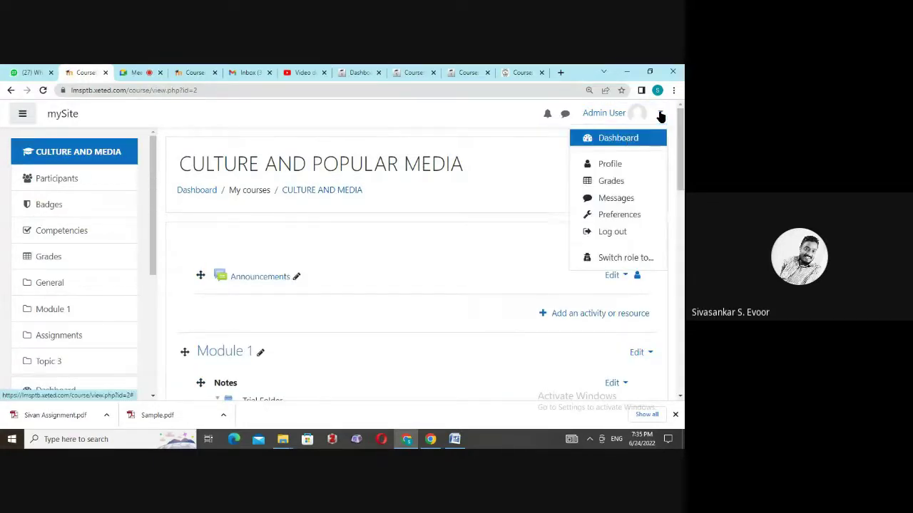
{"action": "left_click", "coordinate": [617, 258]}
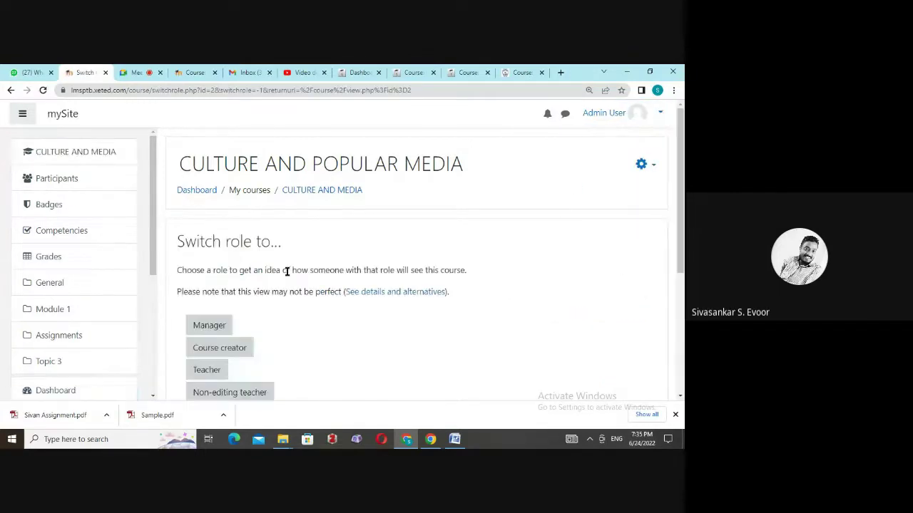
{"action": "scroll", "coordinate": [286, 271], "scroll_direction": "down", "scroll_amount": 2}
{"action": "left_click", "coordinate": [211, 317]}
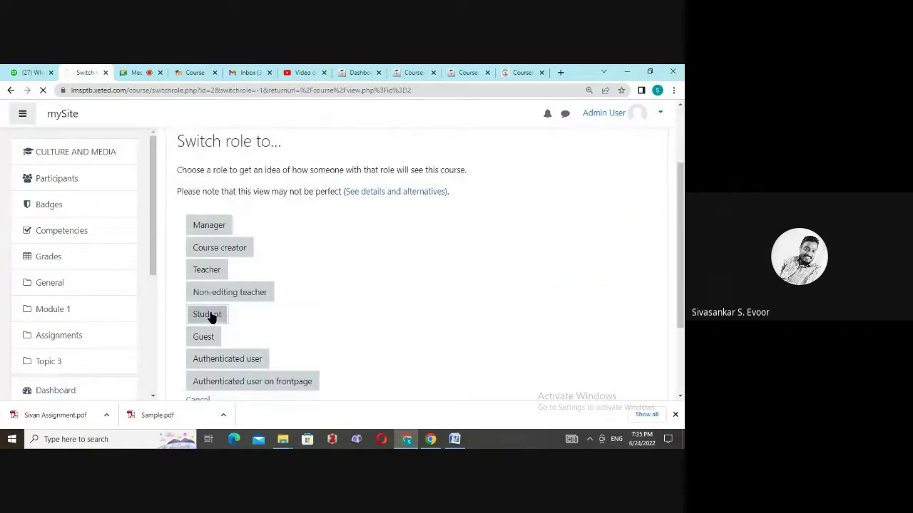
- Scroll to Topic 3, enlarge the page and mark the Trial Page activity as done
{"action": "scroll", "coordinate": [456, 197], "scroll_direction": "down", "scroll_amount": 5}
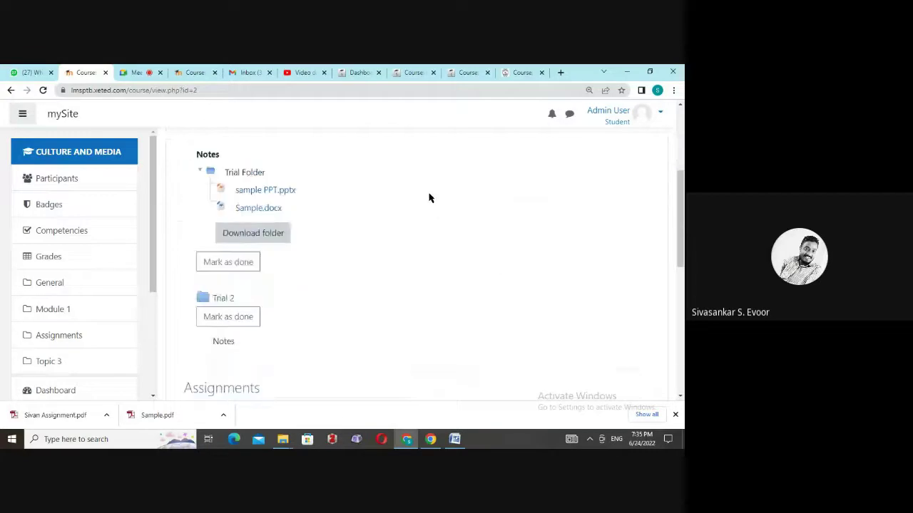
{"action": "scroll", "coordinate": [429, 197], "scroll_direction": "down", "scroll_amount": 4}
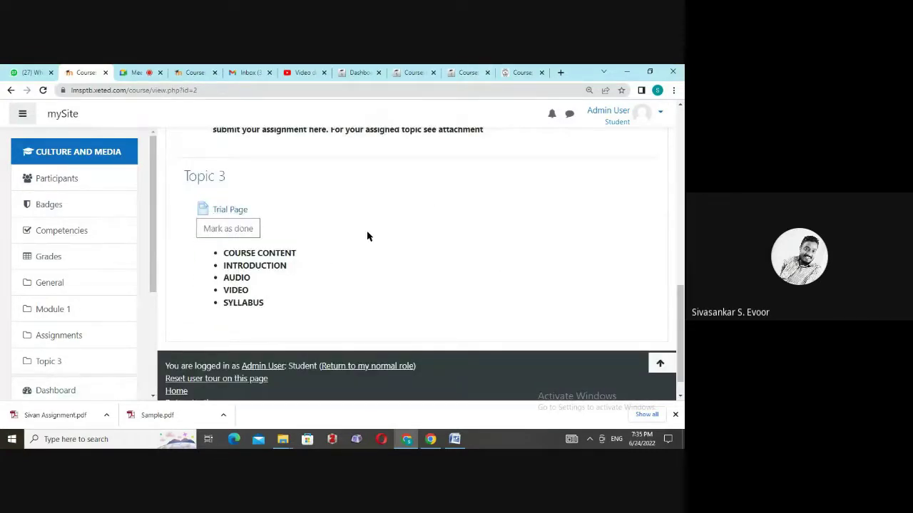
{"action": "key", "text": "ctrl+plus"}
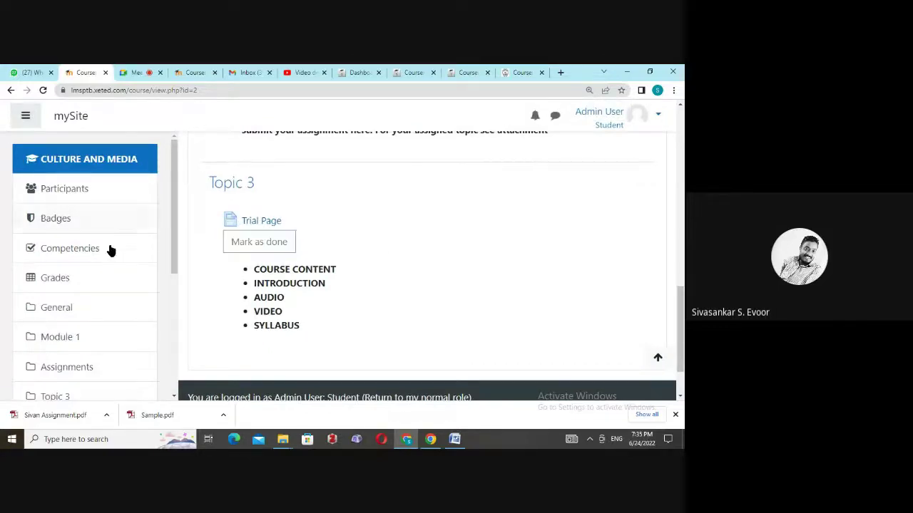
{"action": "left_click", "coordinate": [242, 244]}
- Open the Trial Page as a student and briefly play then pause the embedded audio
{"action": "left_click", "coordinate": [266, 223]}
{"action": "scroll", "coordinate": [325, 220], "scroll_direction": "down", "scroll_amount": 3}
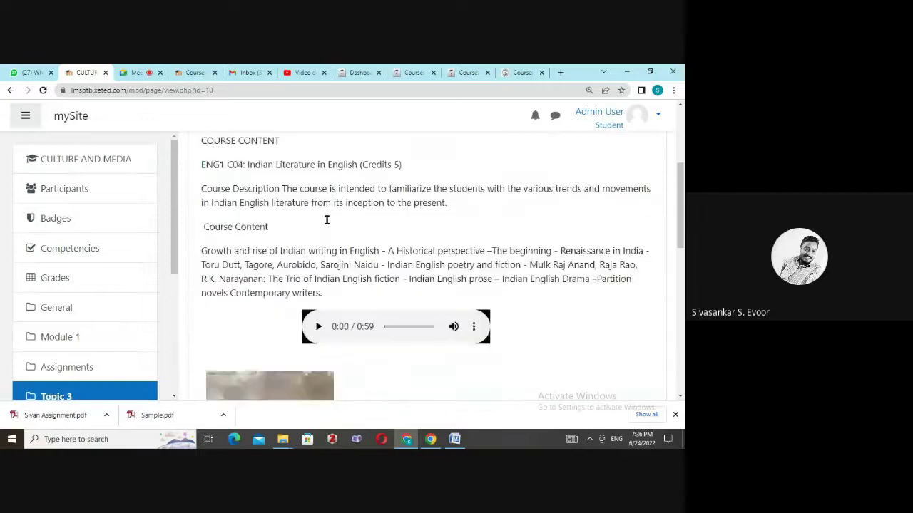
{"action": "scroll", "coordinate": [326, 224], "scroll_direction": "down", "scroll_amount": 1}
{"action": "scroll", "coordinate": [326, 235], "scroll_direction": "up", "scroll_amount": 1}
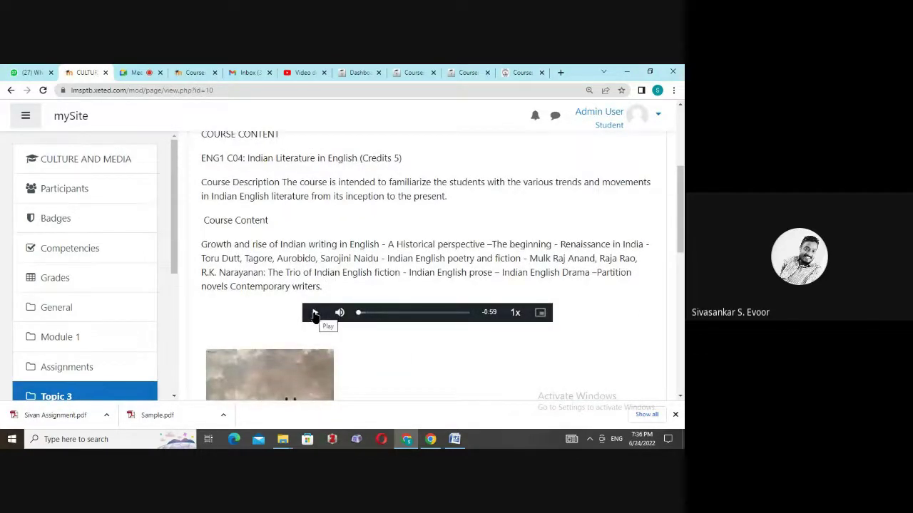
{"action": "left_click", "coordinate": [314, 314]}
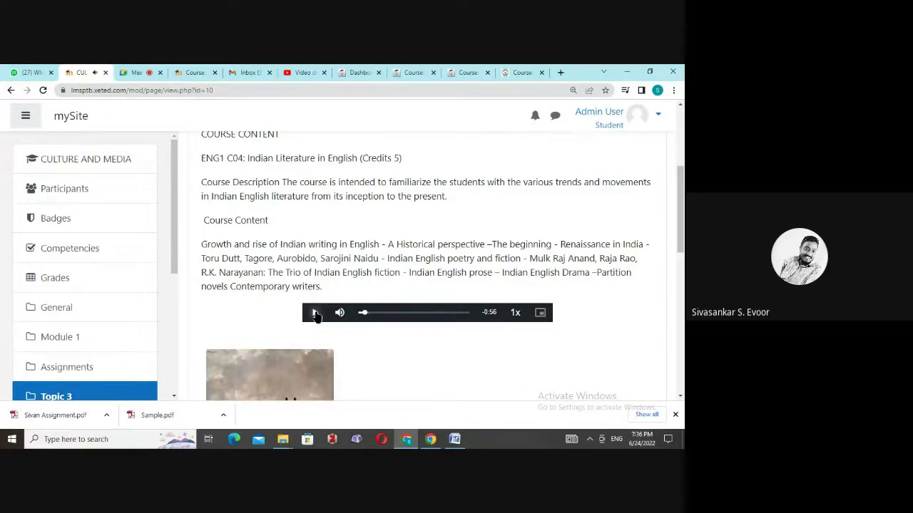
{"action": "left_click", "coordinate": [314, 313]}
- Play the embedded FIFA video further down the Trial Page
{"action": "scroll", "coordinate": [335, 312], "scroll_direction": "down", "scroll_amount": 2}
{"action": "scroll", "coordinate": [293, 270], "scroll_direction": "down", "scroll_amount": 3}
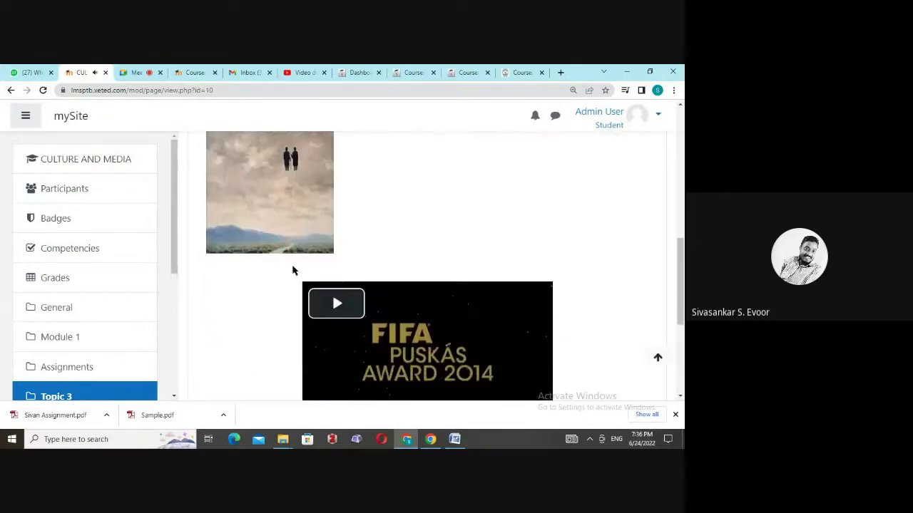
{"action": "left_click", "coordinate": [336, 209]}
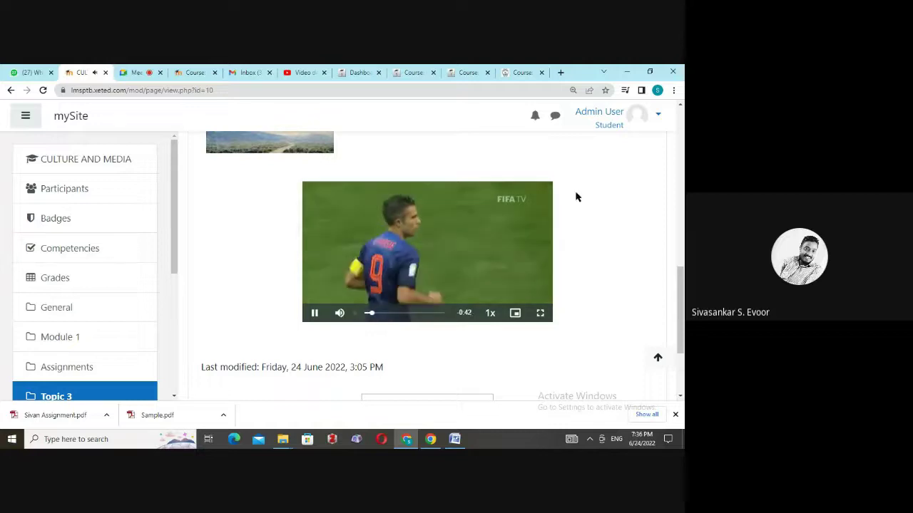
{"action": "scroll", "coordinate": [577, 197], "scroll_direction": "down", "scroll_amount": 2}
{"action": "scroll", "coordinate": [445, 232], "scroll_direction": "up", "scroll_amount": 2}
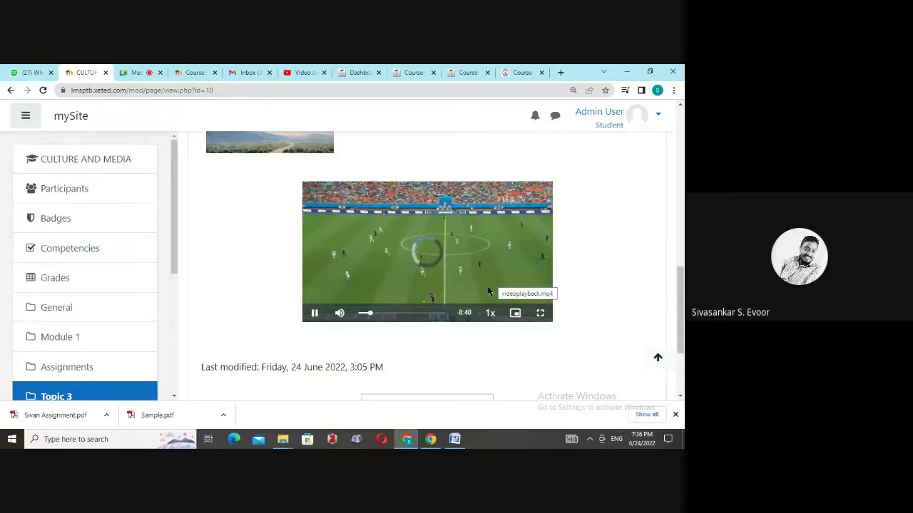
{"action": "scroll", "coordinate": [426, 193], "scroll_direction": "up", "scroll_amount": 1}
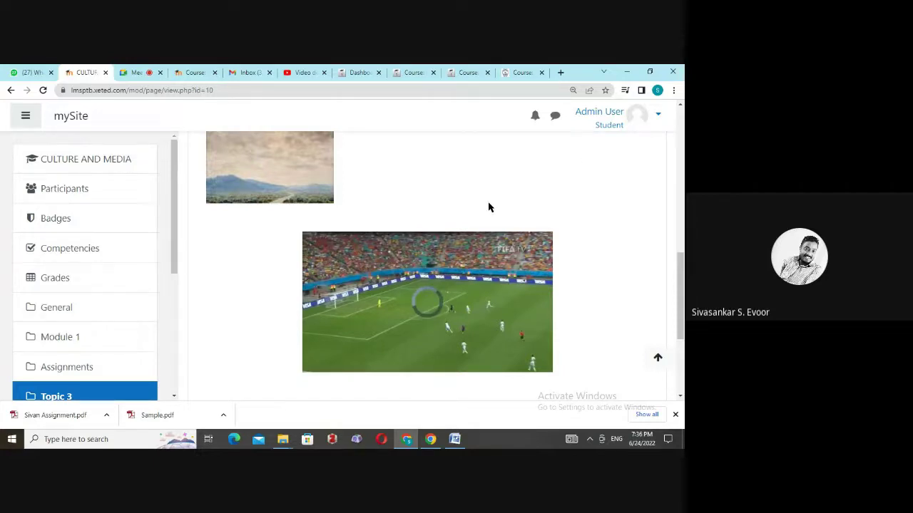
- Return to the top of the Trial Page, then switch to the Google Meet tab
{"action": "mouse_move", "coordinate": [534, 262]}
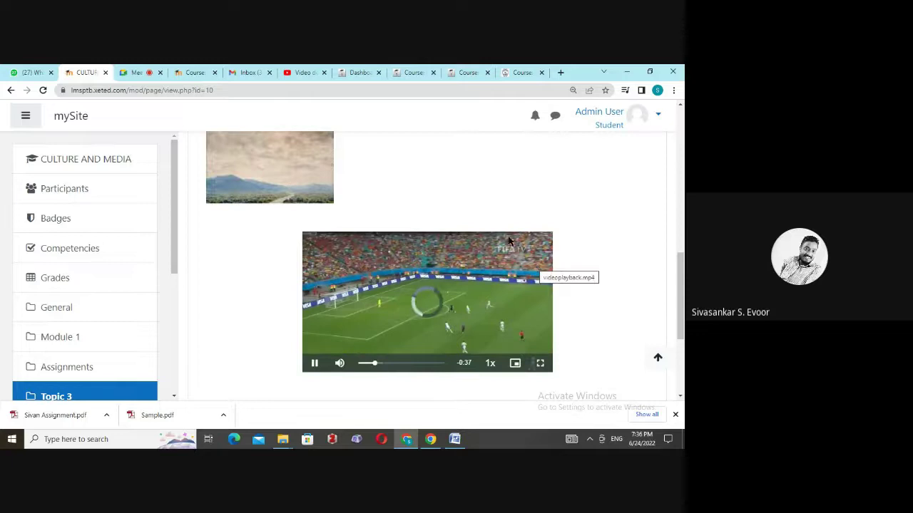
{"action": "scroll", "coordinate": [531, 221], "scroll_direction": "up", "scroll_amount": 4}
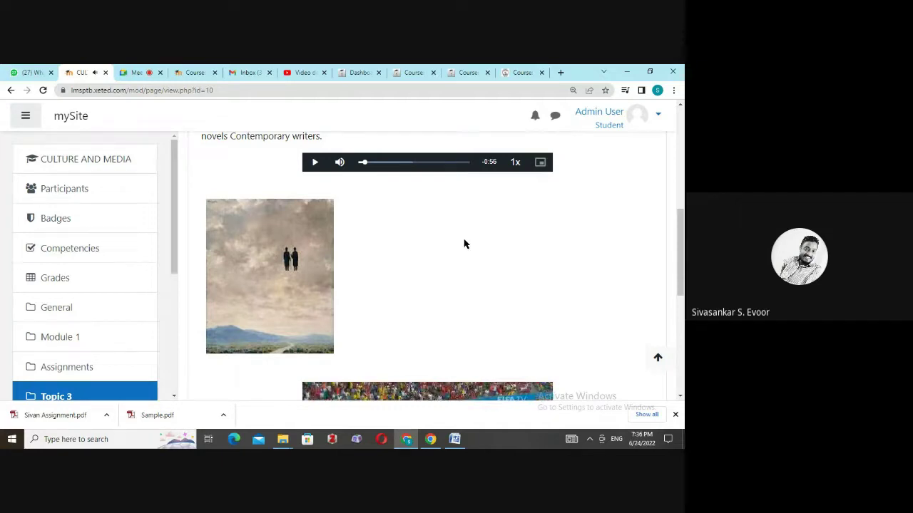
{"action": "scroll", "coordinate": [464, 244], "scroll_direction": "up", "scroll_amount": 1}
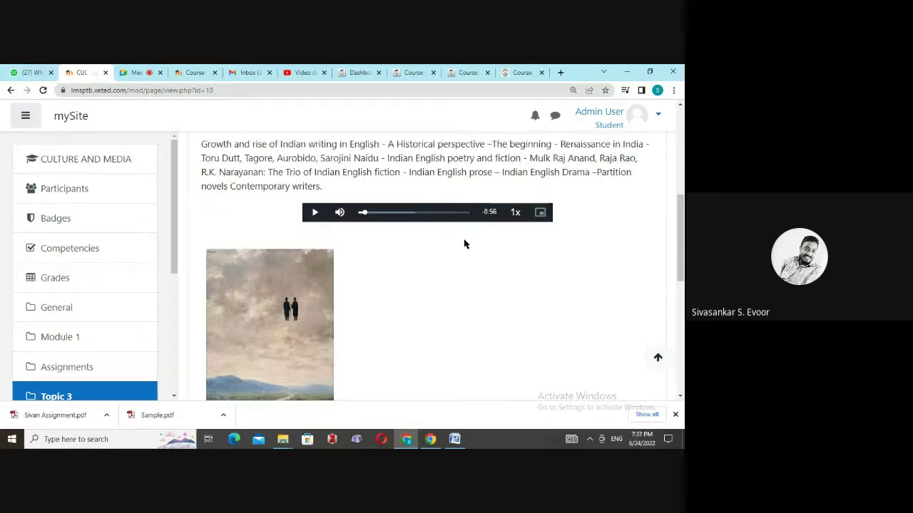
{"action": "scroll", "coordinate": [450, 249], "scroll_direction": "up", "scroll_amount": 5}
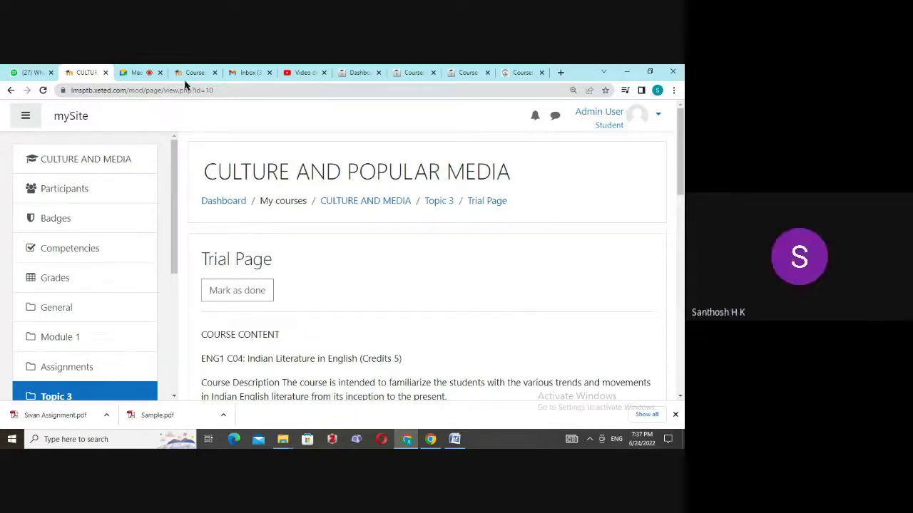
{"action": "left_click", "coordinate": [137, 72]}
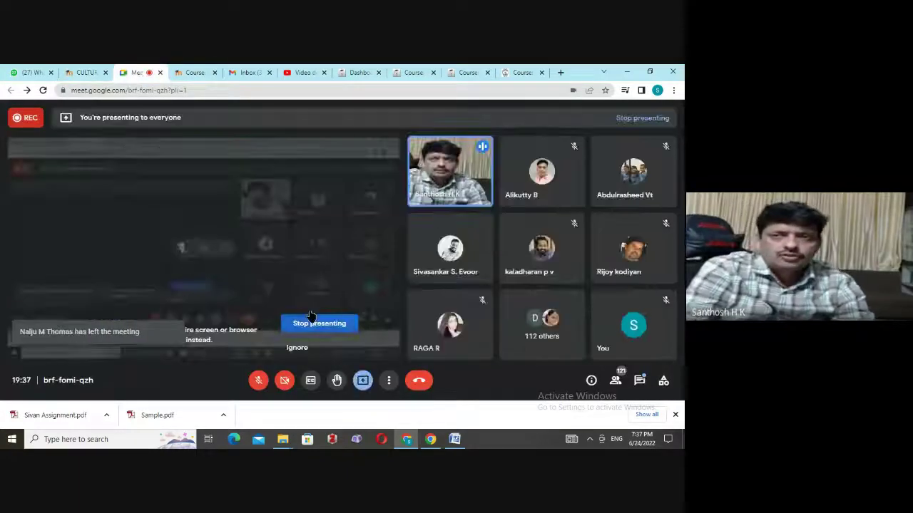
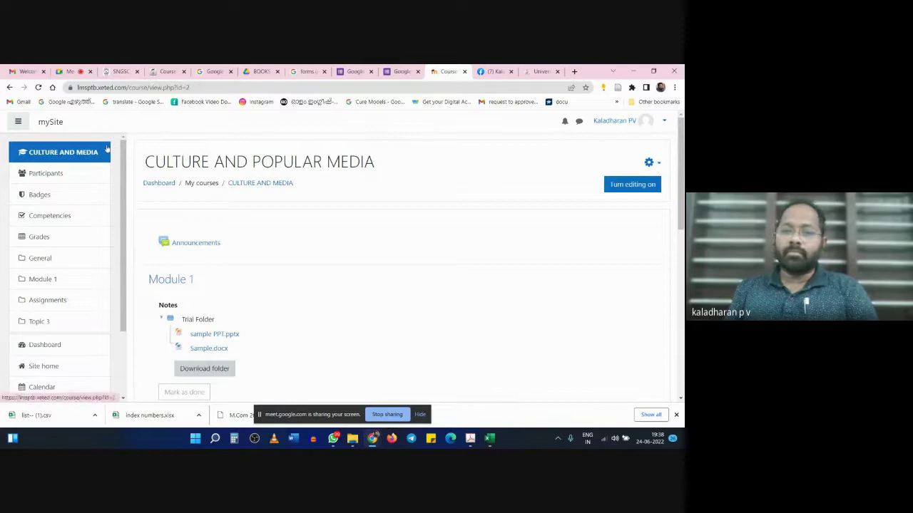
- Turn on course editing and open the Trial Page in Topic 3
{"action": "left_click", "coordinate": [641, 185]}
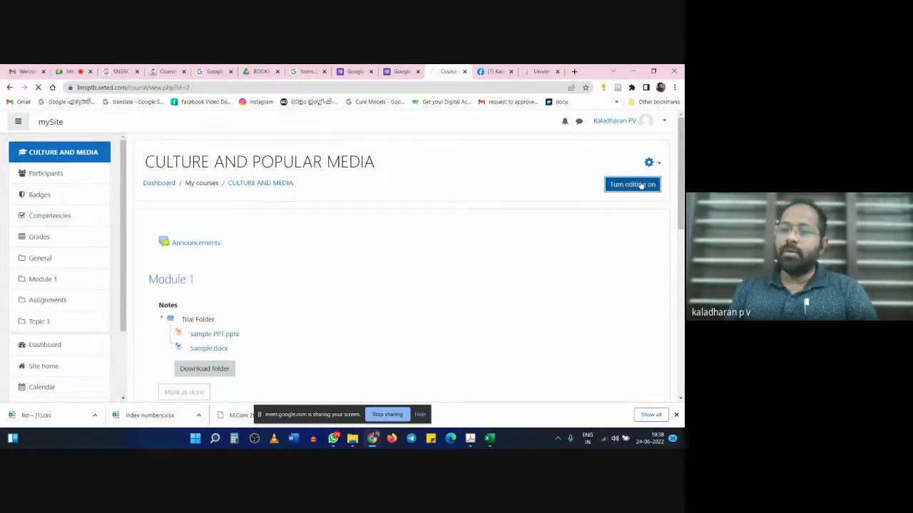
{"action": "scroll", "coordinate": [199, 282], "scroll_direction": "down", "scroll_amount": 4}
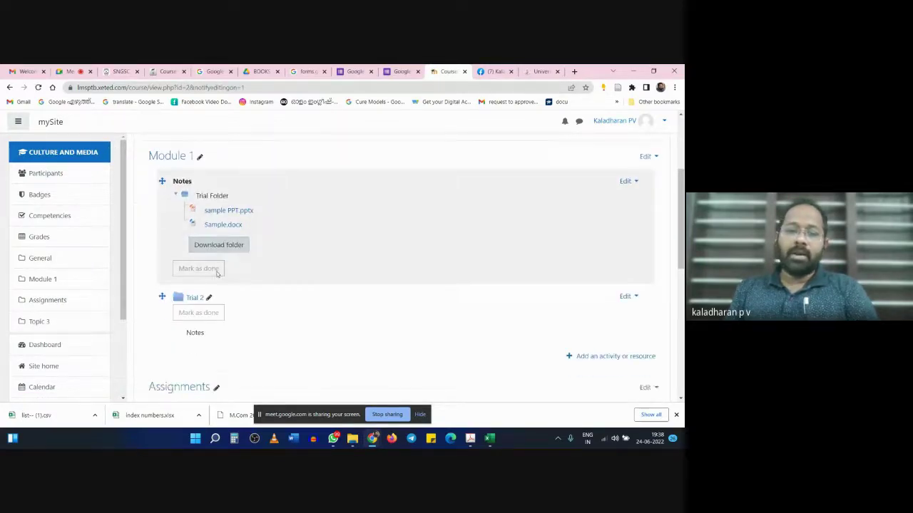
{"action": "scroll", "coordinate": [199, 281], "scroll_direction": "down", "scroll_amount": 5}
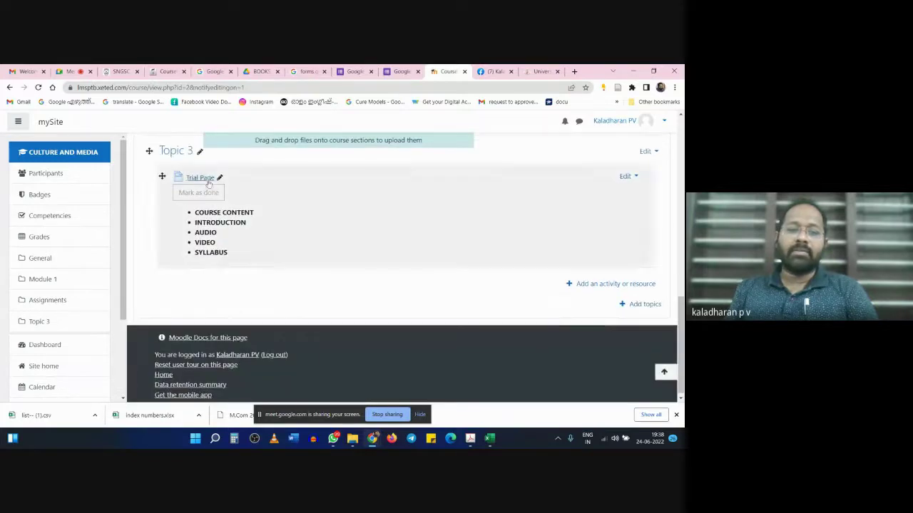
{"action": "left_click", "coordinate": [204, 179]}
- Open the Trial Page's Edit settings form from its gear menu
{"action": "scroll", "coordinate": [243, 210], "scroll_direction": "down", "scroll_amount": 3}
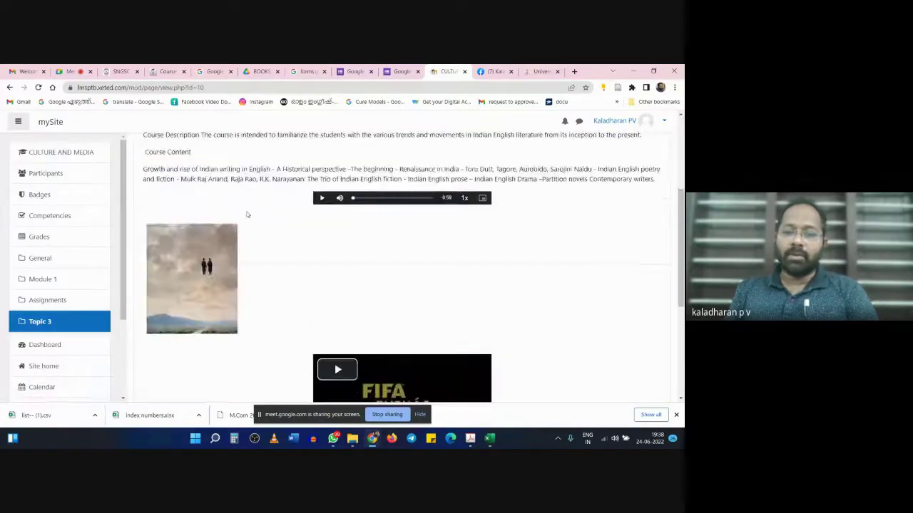
{"action": "scroll", "coordinate": [642, 264], "scroll_direction": "up", "scroll_amount": 3}
{"action": "scroll", "coordinate": [672, 251], "scroll_direction": "down", "scroll_amount": 6}
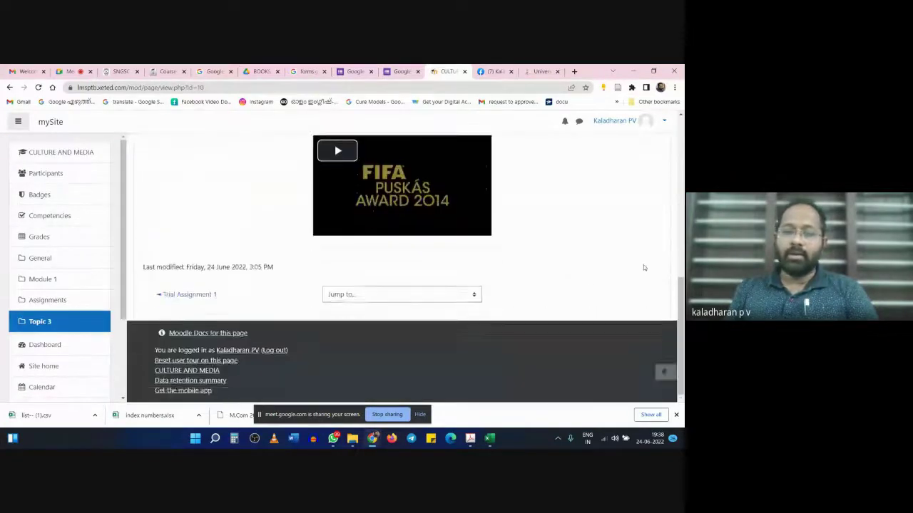
{"action": "scroll", "coordinate": [643, 264], "scroll_direction": "up", "scroll_amount": 2}
{"action": "scroll", "coordinate": [658, 264], "scroll_direction": "up", "scroll_amount": 5}
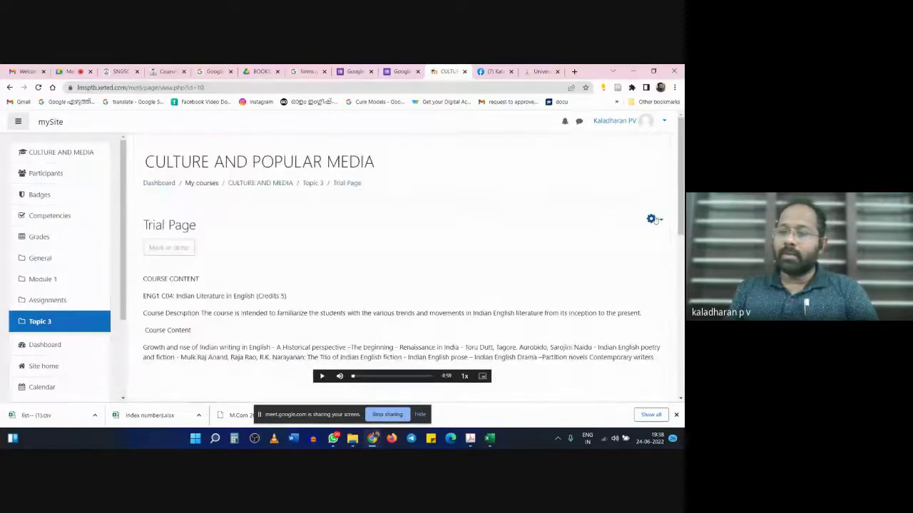
{"action": "left_click", "coordinate": [649, 220]}
{"action": "left_click", "coordinate": [599, 237]}
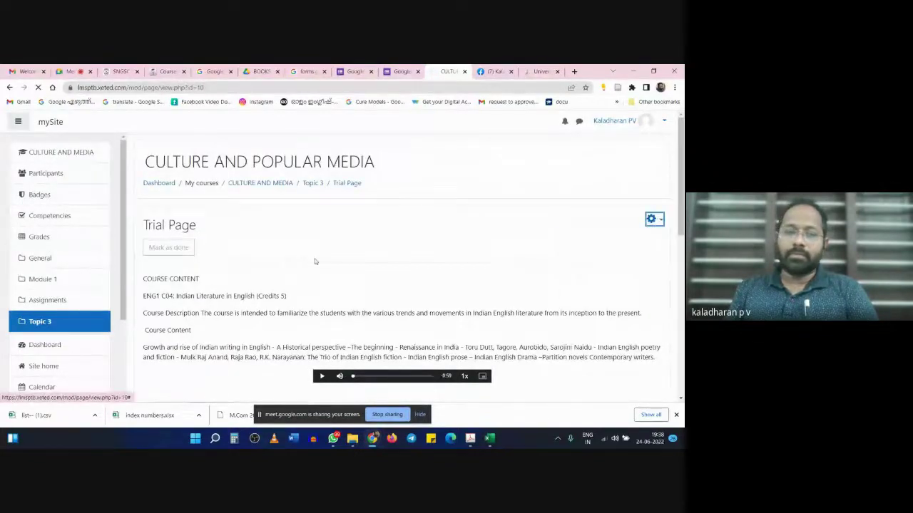
- Add a blank line after 'Course Content' in the page content, then go to the University of Calicut tab
{"action": "scroll", "coordinate": [328, 278], "scroll_direction": "down", "scroll_amount": 3}
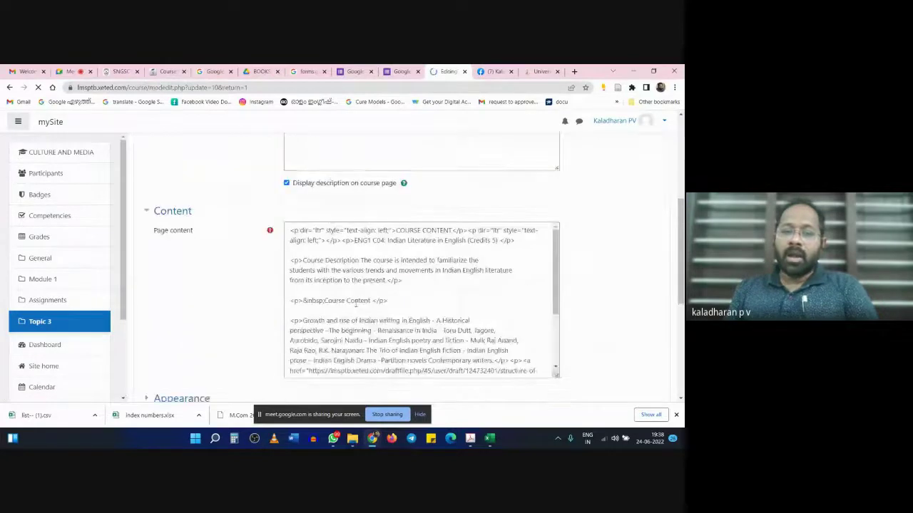
{"action": "scroll", "coordinate": [418, 278], "scroll_direction": "down", "scroll_amount": 5}
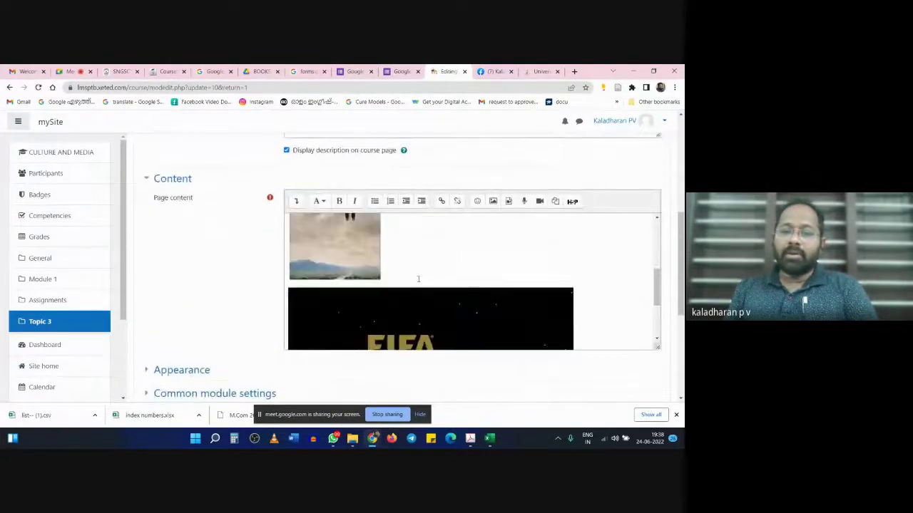
{"action": "scroll", "coordinate": [419, 278], "scroll_direction": "up", "scroll_amount": 5}
{"action": "left_click", "coordinate": [415, 275]}
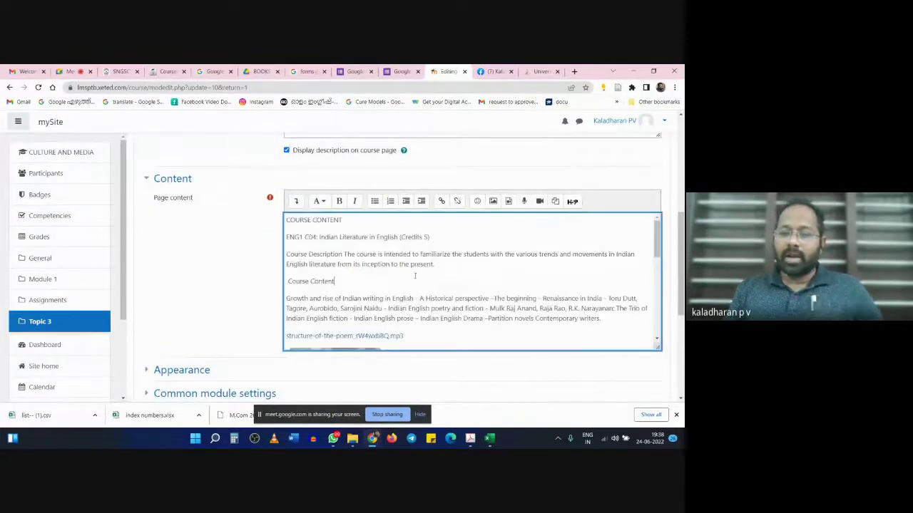
{"action": "key", "text": "Return"}
{"action": "key", "text": "Return"}
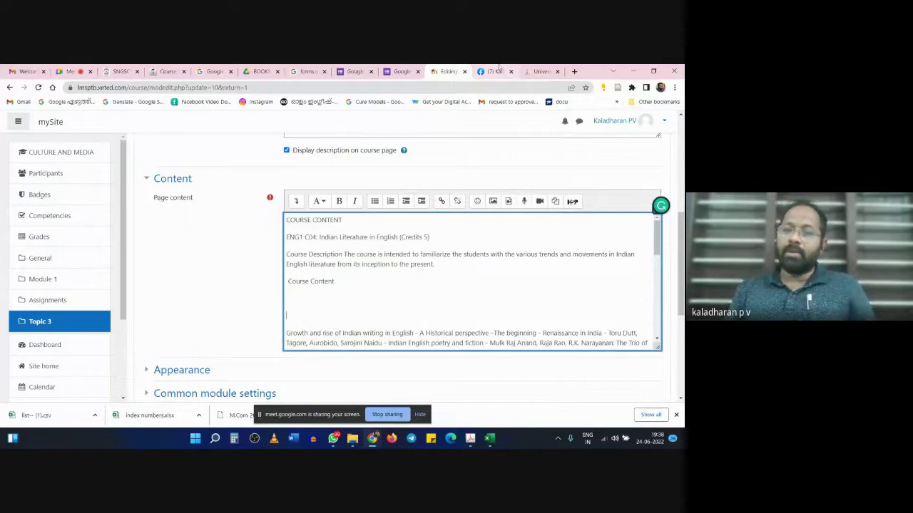
{"action": "left_click", "coordinate": [540, 71]}
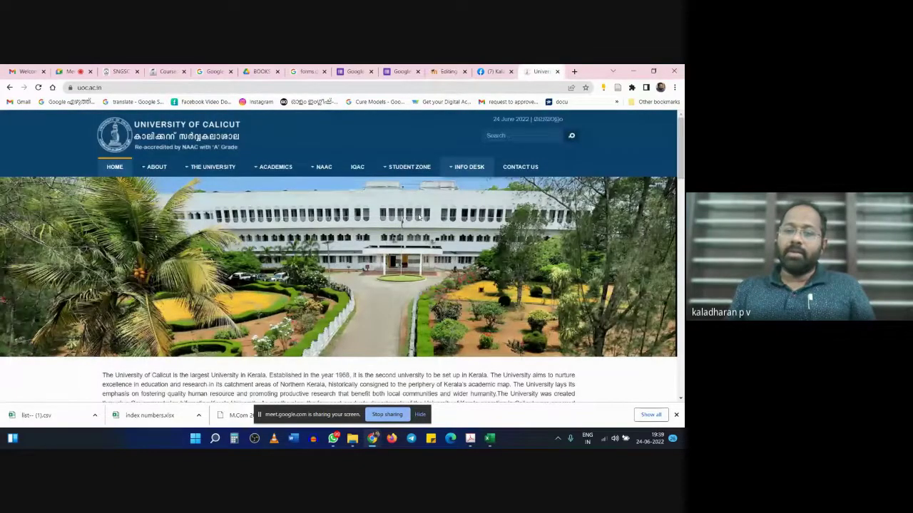
- Copy the University of Calicut campus photo, paste it into the Trial Page, and delete the pasted URL
{"action": "right_click", "coordinate": [385, 234]}
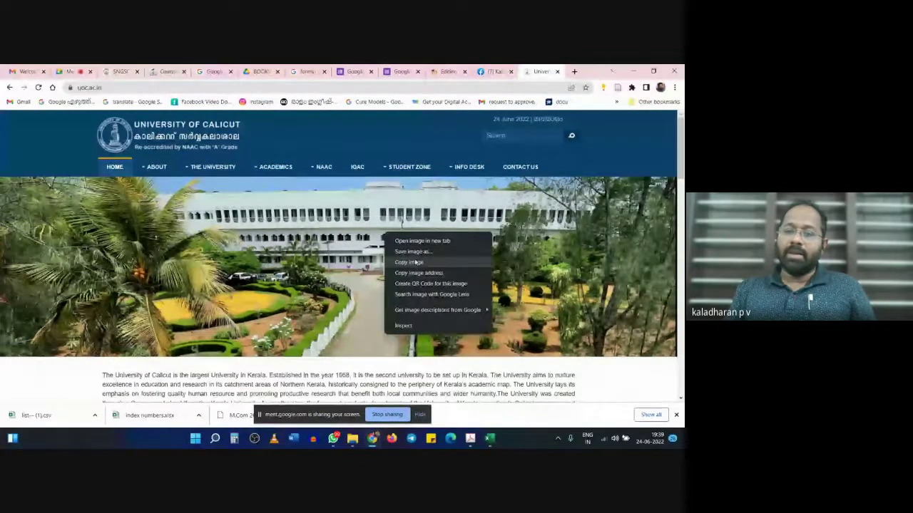
{"action": "left_click", "coordinate": [417, 263]}
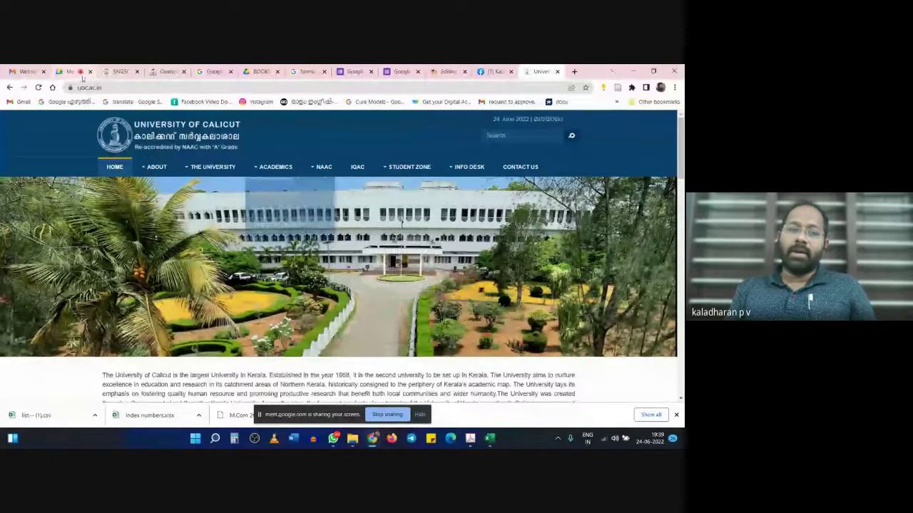
{"action": "left_click", "coordinate": [448, 71]}
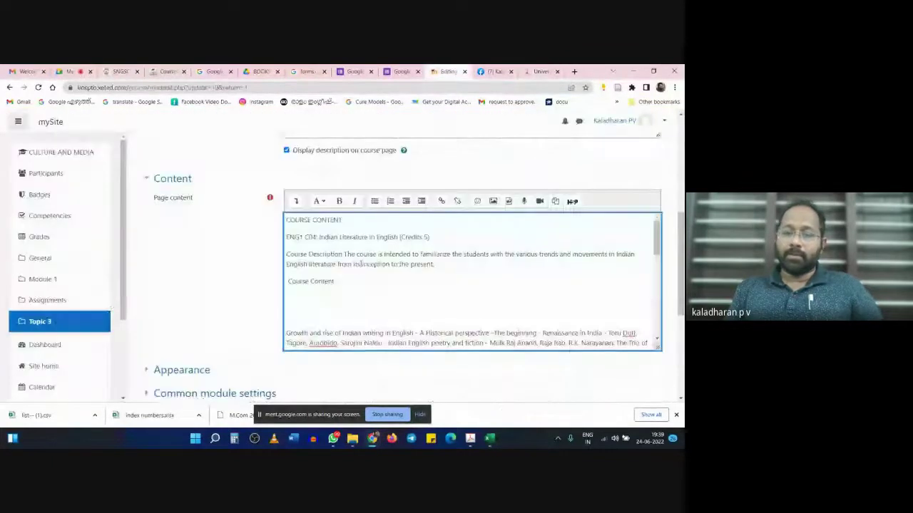
{"action": "key", "text": "ctrl+v"}
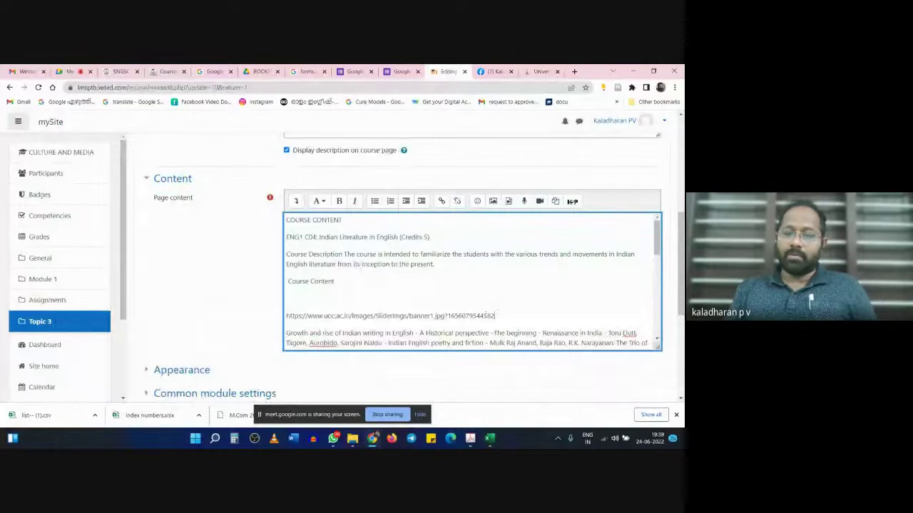
{"action": "left_click_drag", "start_coordinate": [286, 220], "coordinate": [290, 316]}
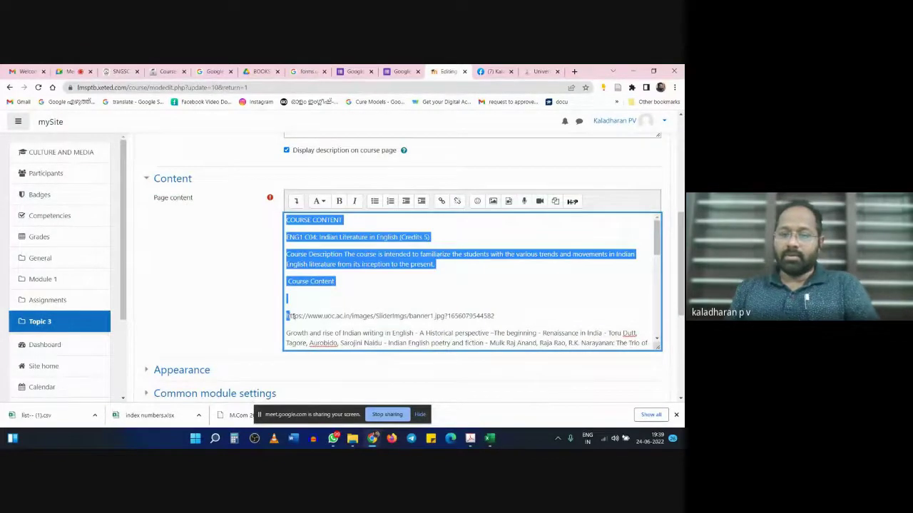
{"action": "left_click_drag", "start_coordinate": [412, 315], "coordinate": [421, 316]}
{"action": "left_click_drag", "start_coordinate": [504, 315], "coordinate": [287, 319]}
{"action": "key", "text": "BackSpace"}
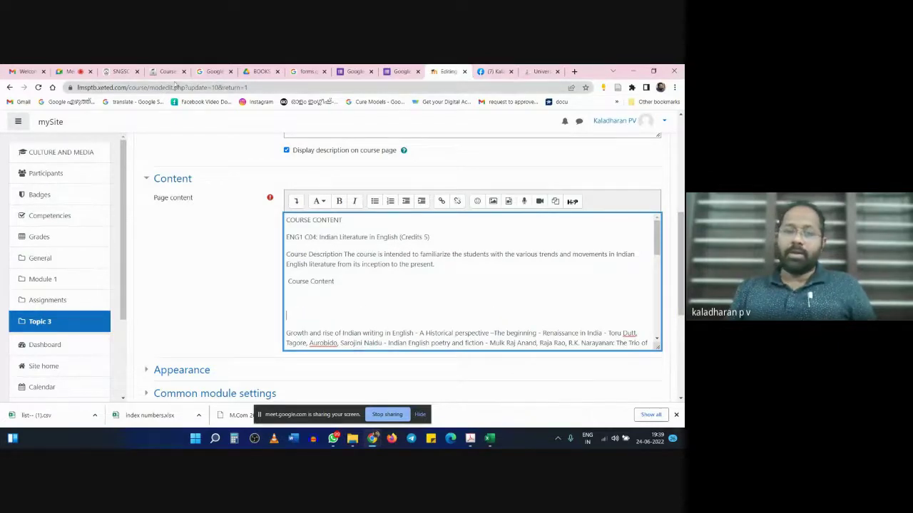
- Copy and paste the campus photo again, replace the pasted URL with 'uoc', and return to the university site
{"action": "left_click", "coordinate": [540, 71]}
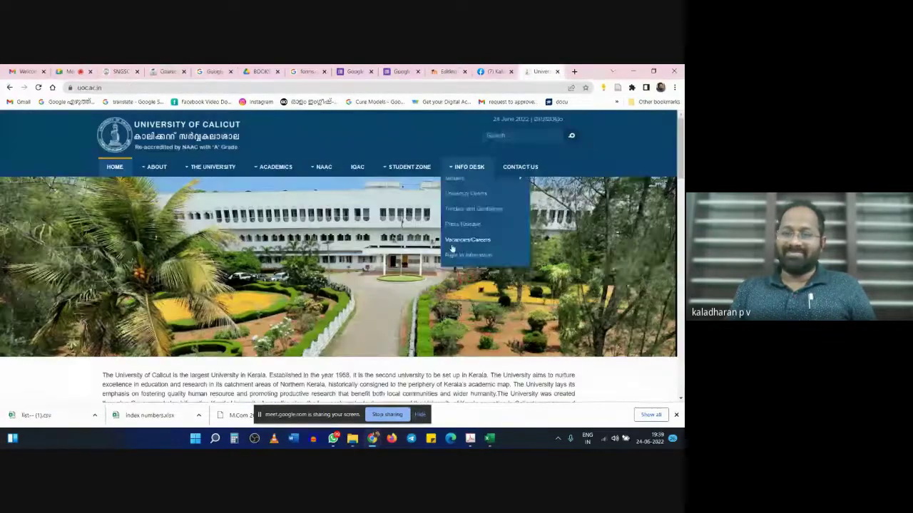
{"action": "right_click", "coordinate": [452, 248]}
{"action": "right_click", "coordinate": [334, 234]}
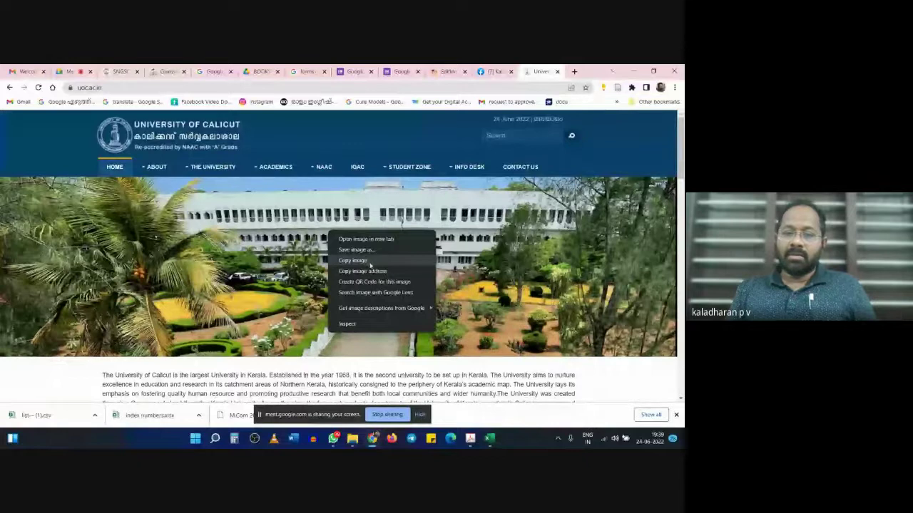
{"action": "left_click", "coordinate": [365, 262]}
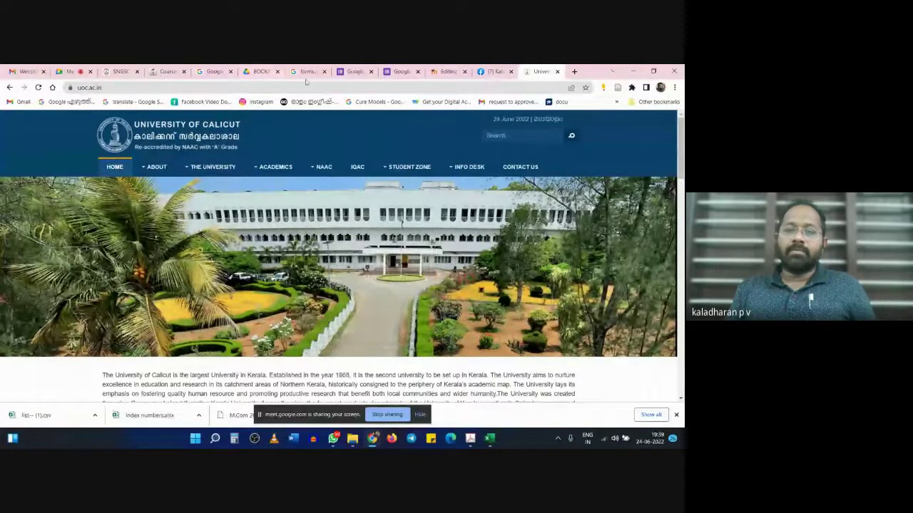
{"action": "left_click", "coordinate": [445, 72]}
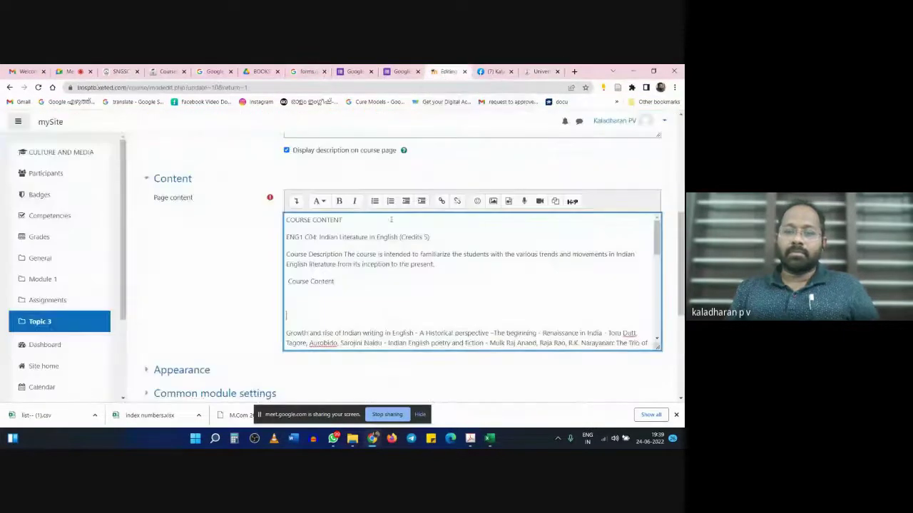
{"action": "key", "text": "ctrl+v"}
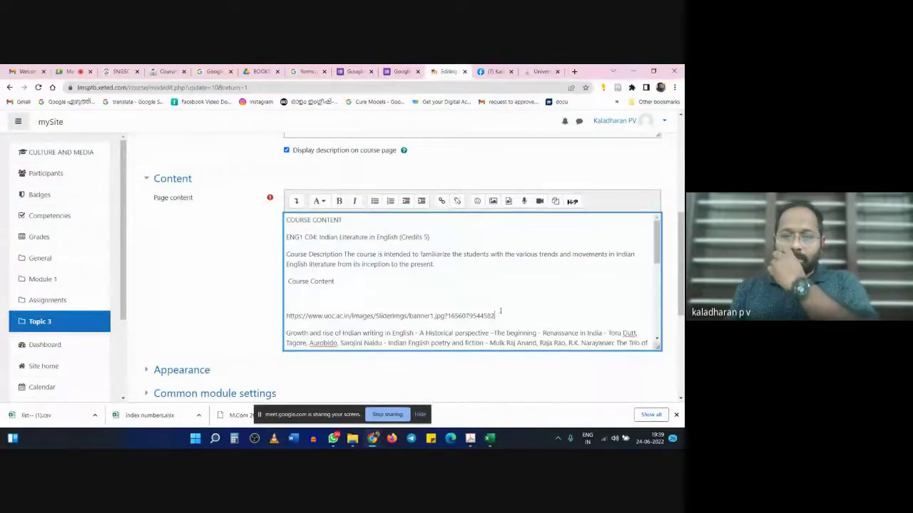
{"action": "left_click_drag", "start_coordinate": [457, 317], "coordinate": [280, 320]}
{"action": "key", "text": "ctrl+shift+Home"}
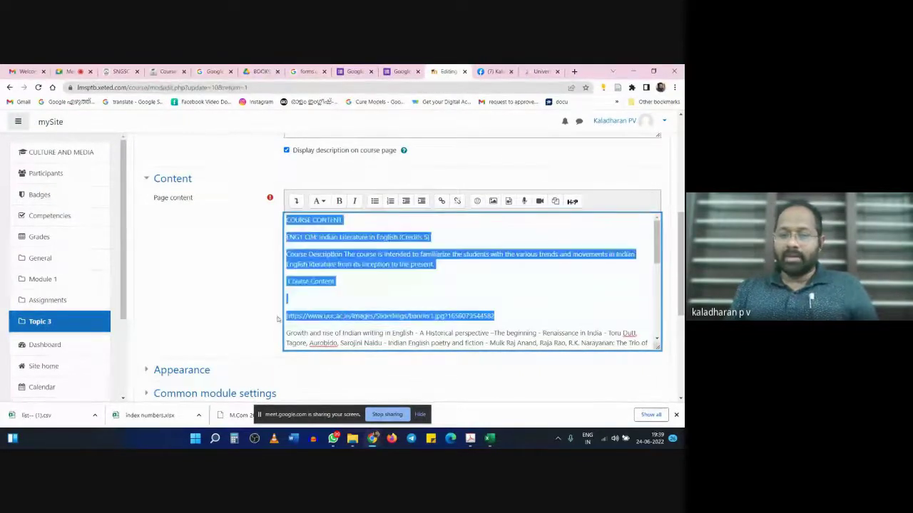
{"action": "left_click_drag", "start_coordinate": [495, 315], "coordinate": [279, 323]}
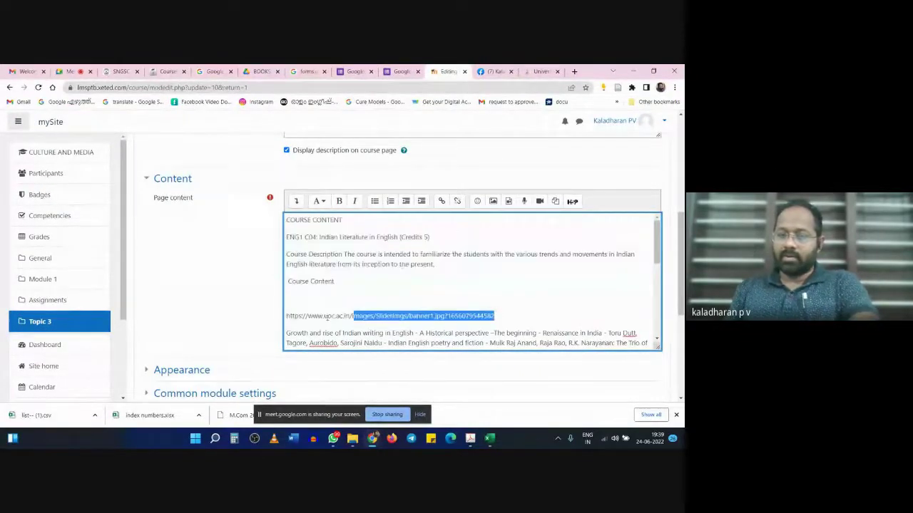
{"action": "key", "text": "ctrl+shift+Home"}
{"action": "left_click", "coordinate": [292, 322], "text": "shift"}
{"action": "left_click", "coordinate": [285, 314], "text": "shift"}
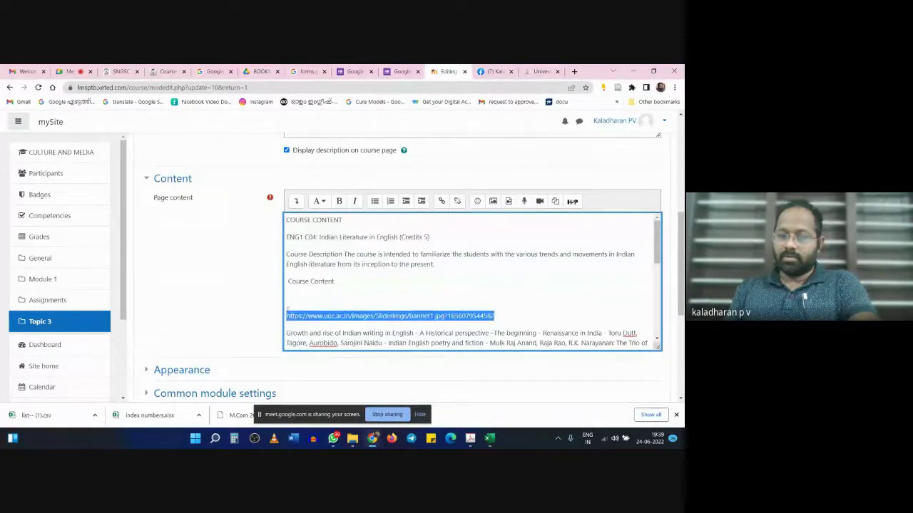
{"action": "key", "text": "BackSpace"}
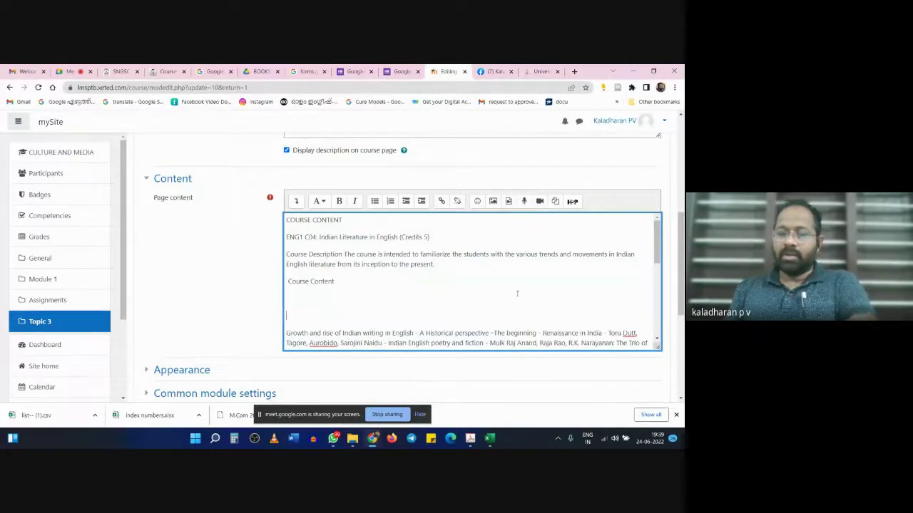
{"action": "type", "text": "uo"}
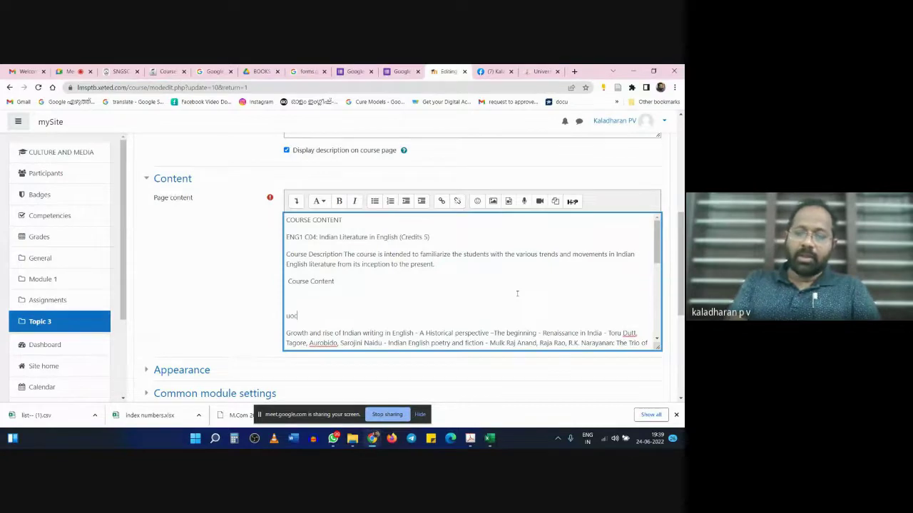
{"action": "type", "text": "c"}
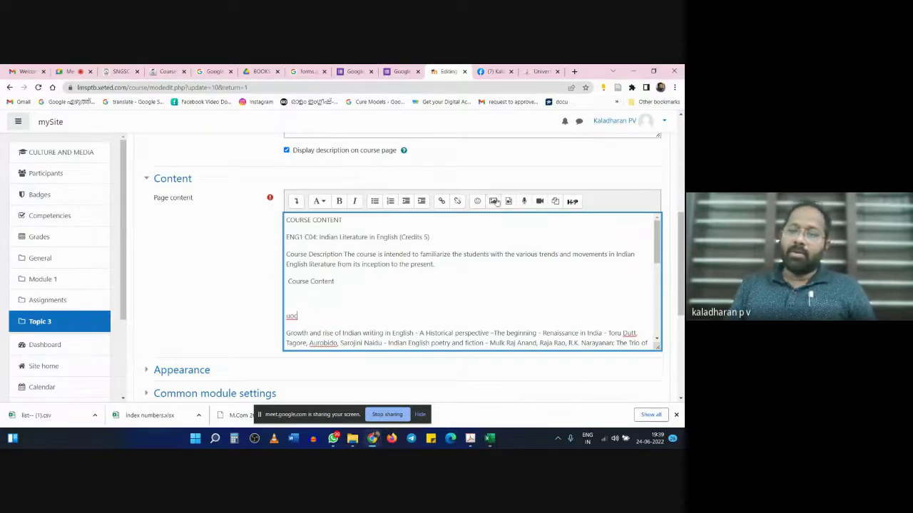
{"action": "left_click", "coordinate": [540, 72]}
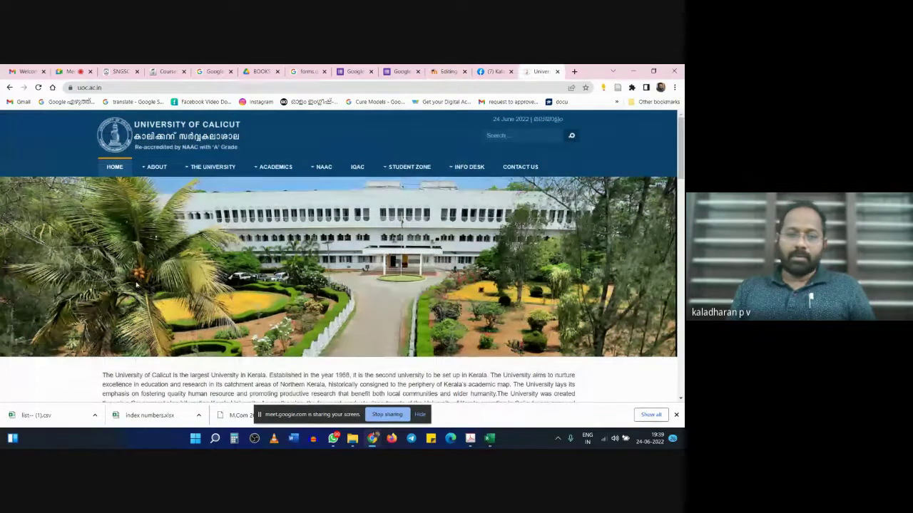
- Save the campus banner image to the Desktop as banner1.jpg, then select the stray 'uoc' text in Moodle
{"action": "right_click", "coordinate": [435, 253]}
{"action": "left_click", "coordinate": [464, 273]}
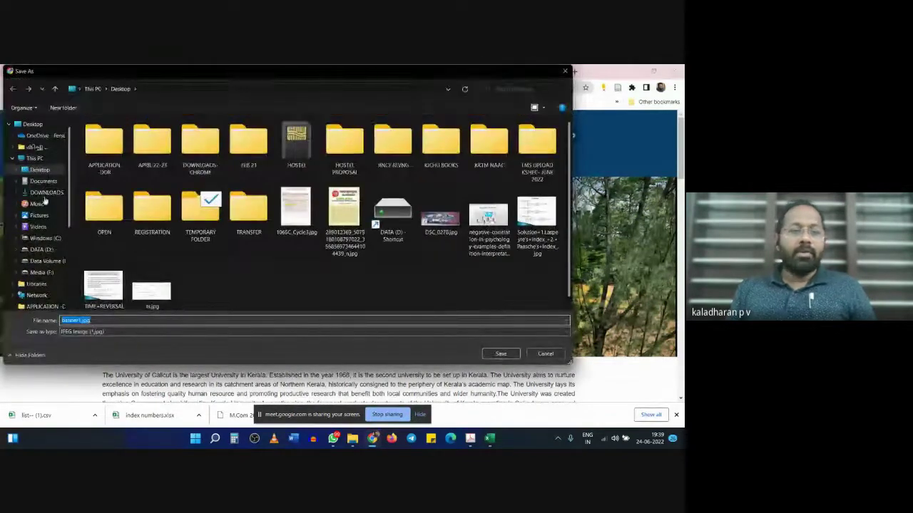
{"action": "left_click", "coordinate": [32, 124]}
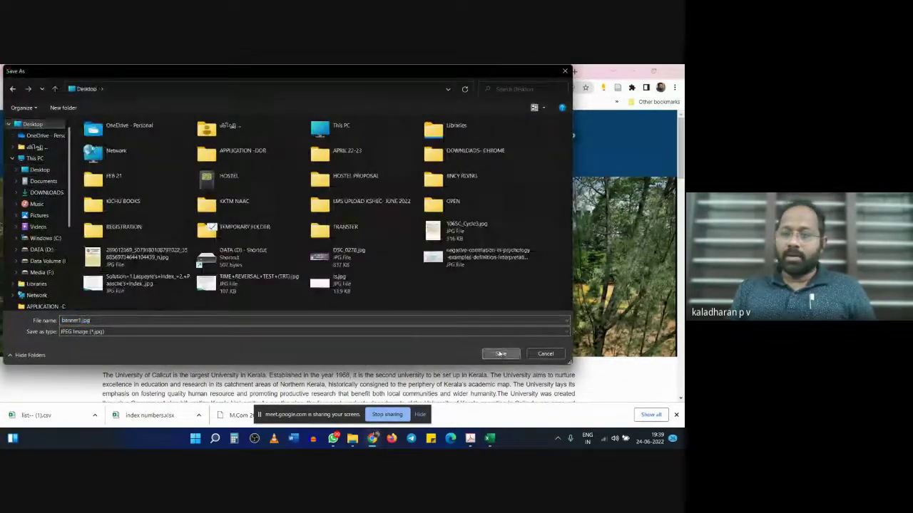
{"action": "left_click", "coordinate": [516, 354]}
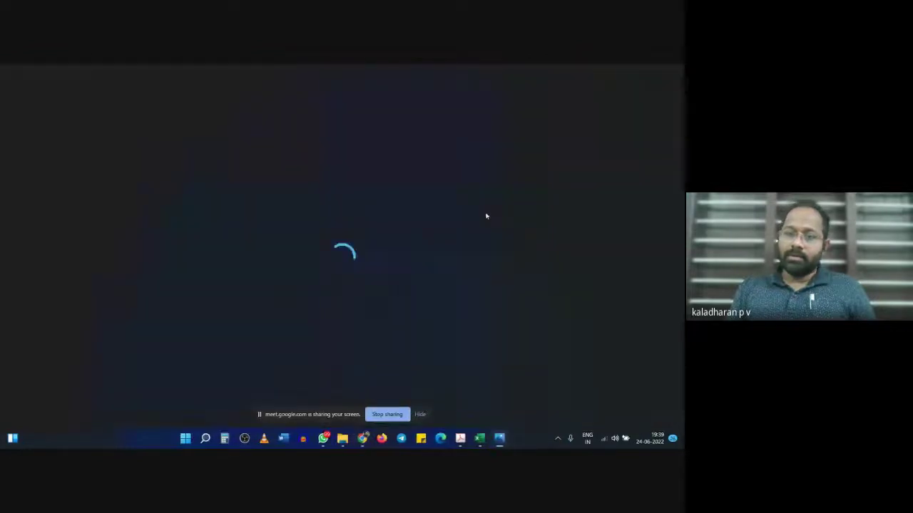
{"action": "left_click", "coordinate": [672, 71]}
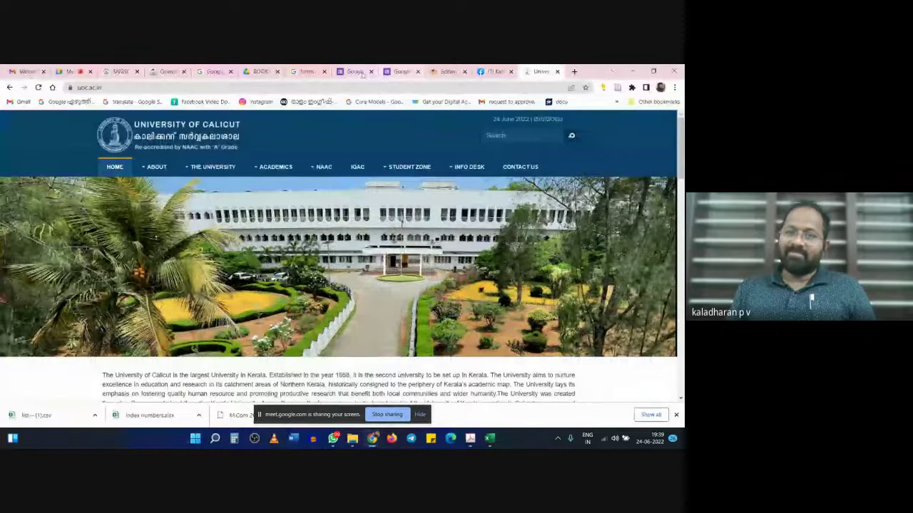
{"action": "left_click", "coordinate": [445, 71]}
{"action": "double_click", "coordinate": [300, 315]}
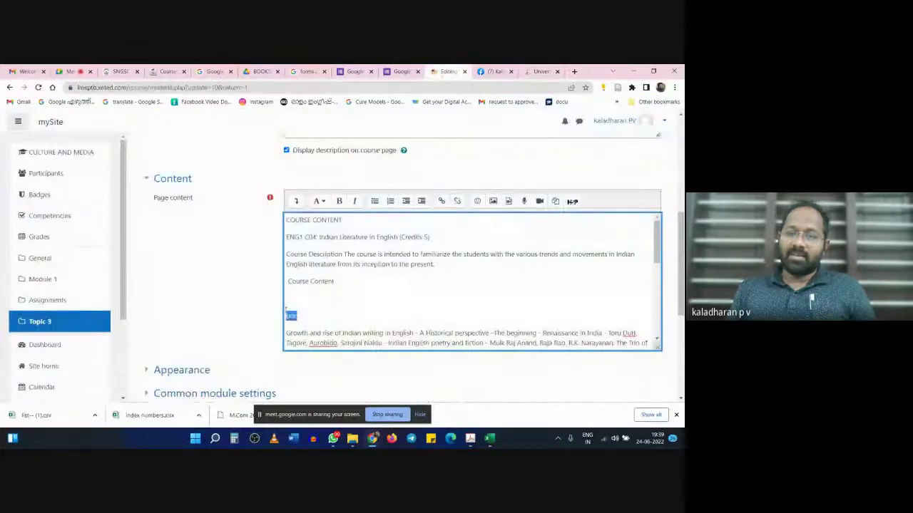
- Paste the banner image's URL into the Image dialog and set its size to 300 × 400
{"action": "left_click", "coordinate": [286, 237], "text": "shift"}
{"action": "left_click", "coordinate": [475, 268]}
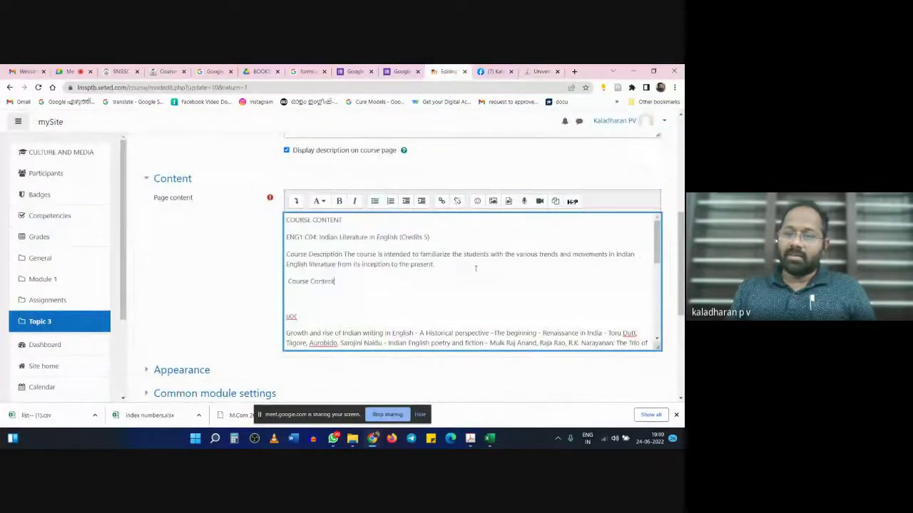
{"action": "left_click", "coordinate": [492, 202]}
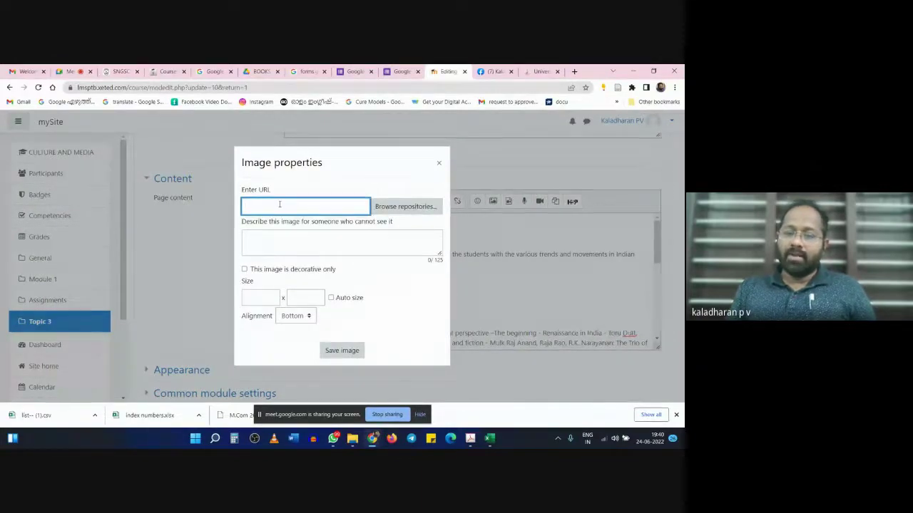
{"action": "key", "text": "ctrl+v"}
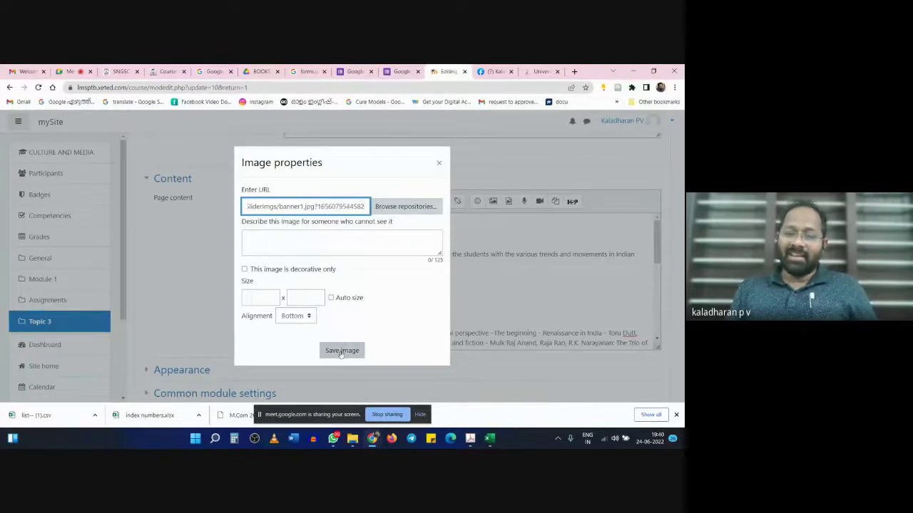
{"action": "left_click", "coordinate": [258, 298]}
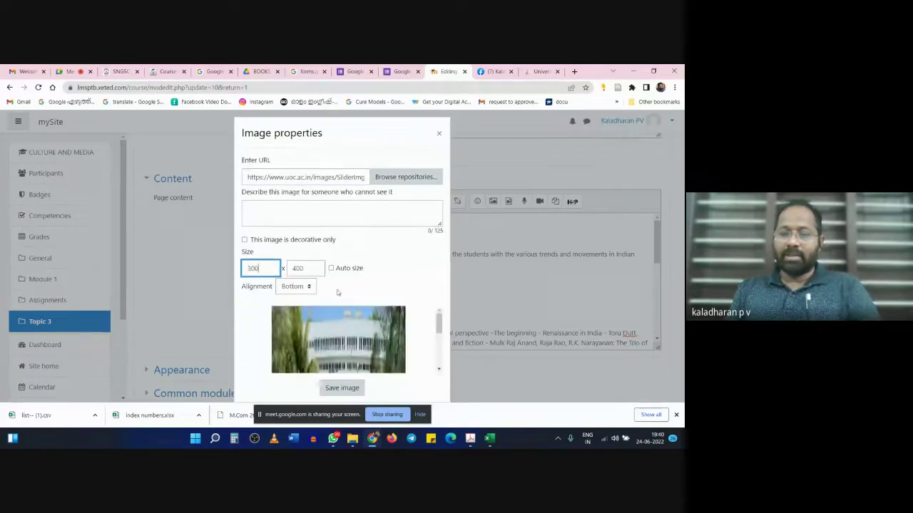
{"action": "left_click", "coordinate": [390, 293]}
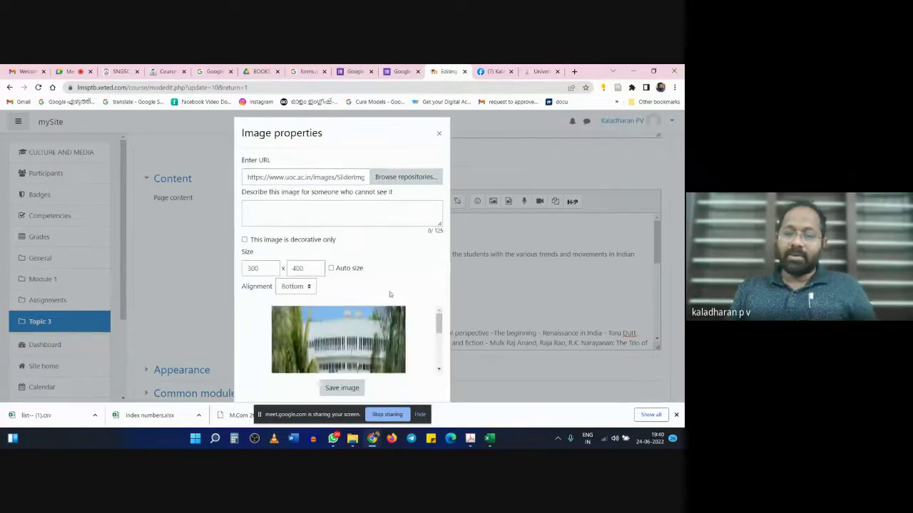
{"action": "left_click", "coordinate": [342, 388]}
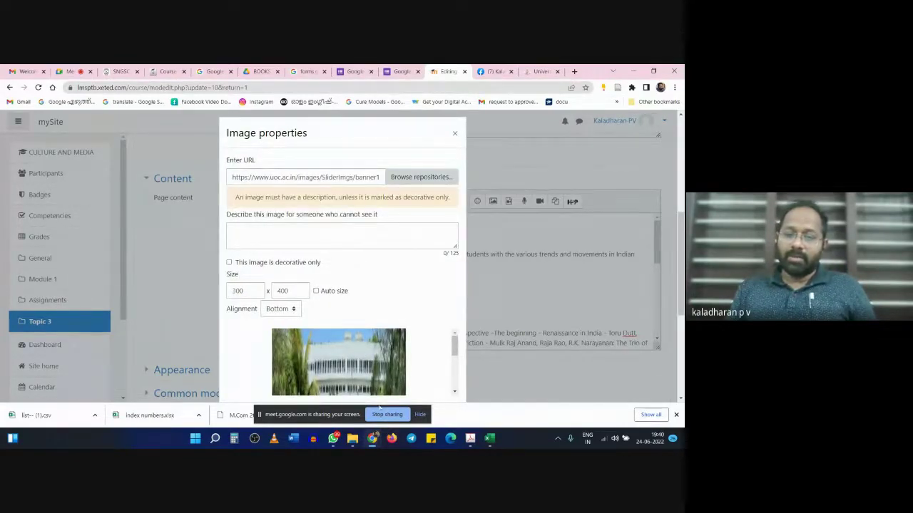
- Mark the banner image as decorative only and insert it below the course description
{"action": "left_click", "coordinate": [420, 415]}
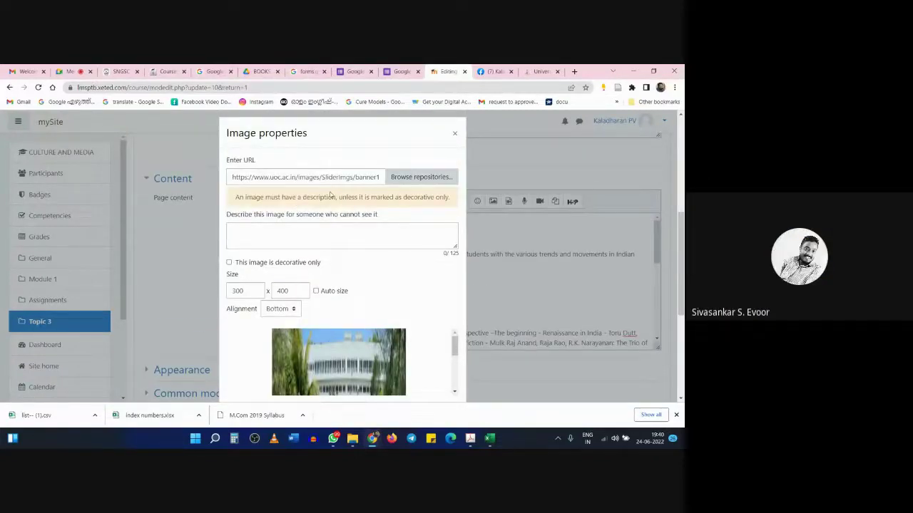
{"action": "left_click", "coordinate": [311, 241]}
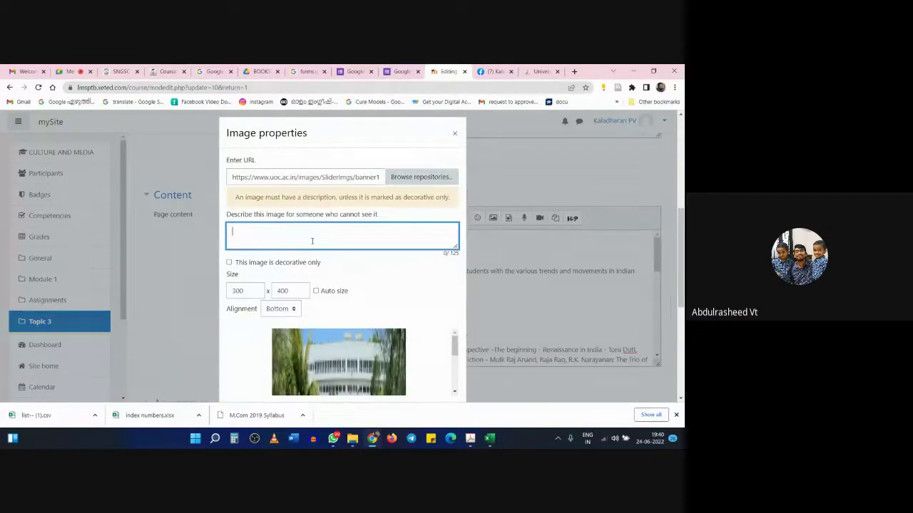
{"action": "type", "text": "uoc"}
{"action": "scroll", "coordinate": [328, 271], "scroll_direction": "down", "scroll_amount": 2}
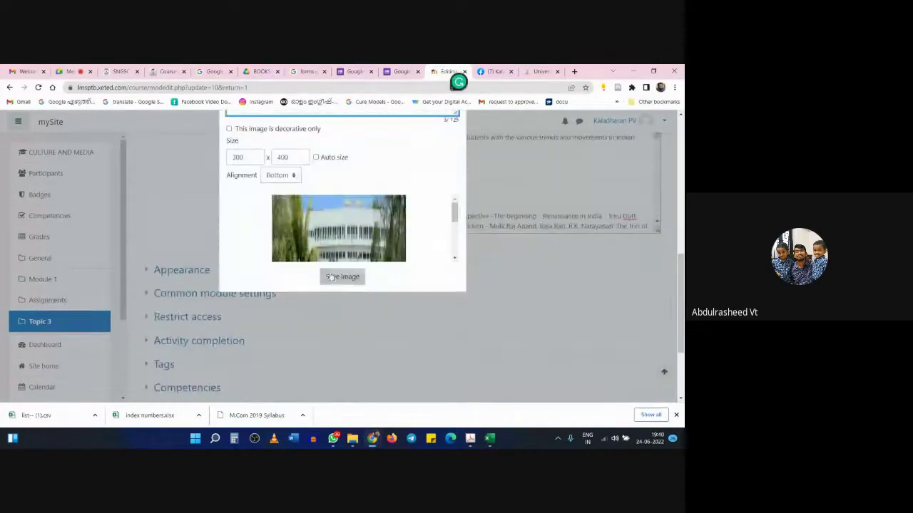
{"action": "left_click", "coordinate": [331, 277]}
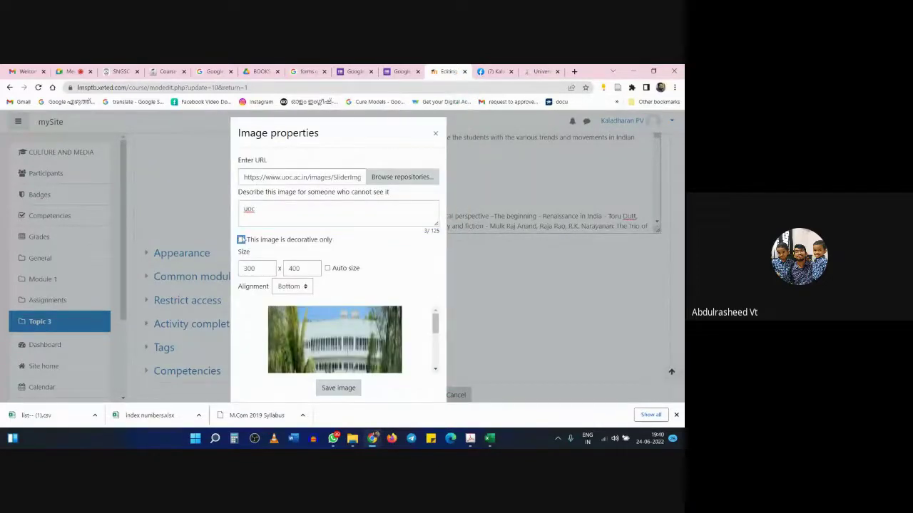
{"action": "left_click", "coordinate": [241, 240]}
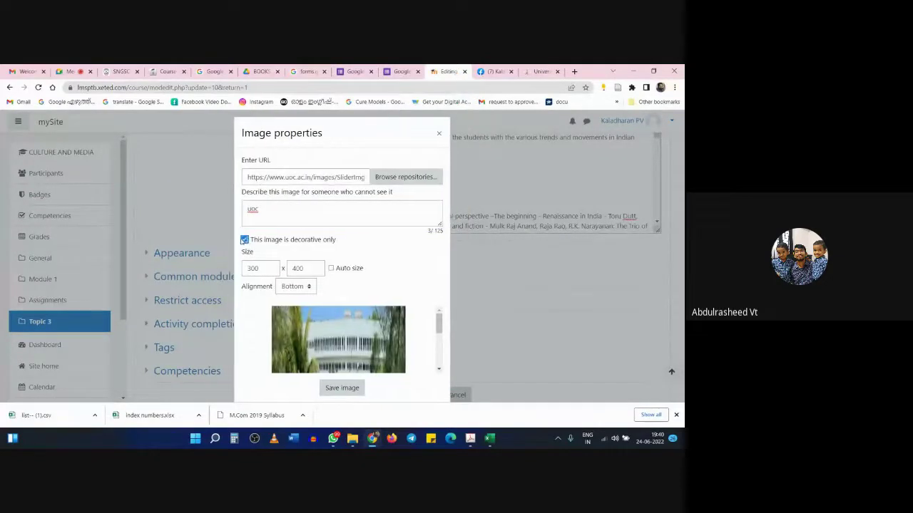
{"action": "left_click", "coordinate": [343, 393]}
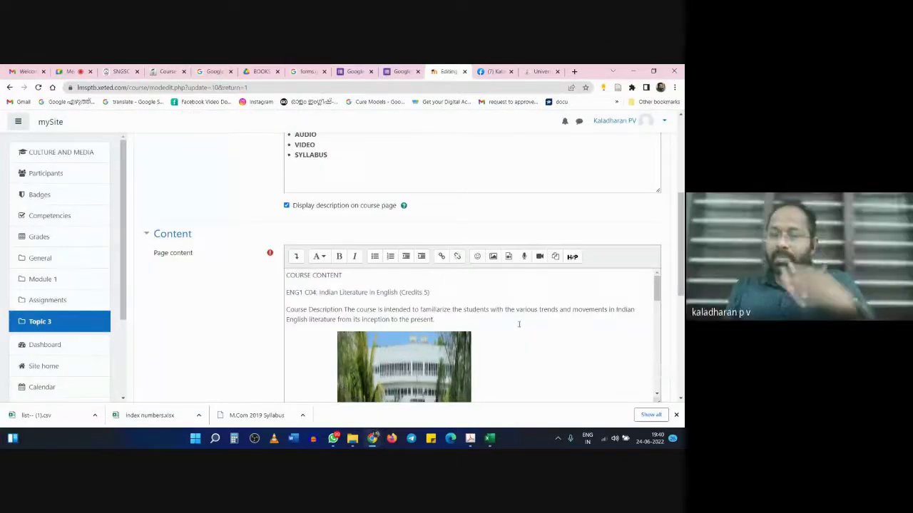
- Select the banner image and copy the University of Calicut site address
{"action": "scroll", "coordinate": [506, 319], "scroll_direction": "down", "scroll_amount": 2}
{"action": "scroll", "coordinate": [495, 313], "scroll_direction": "up", "scroll_amount": 2}
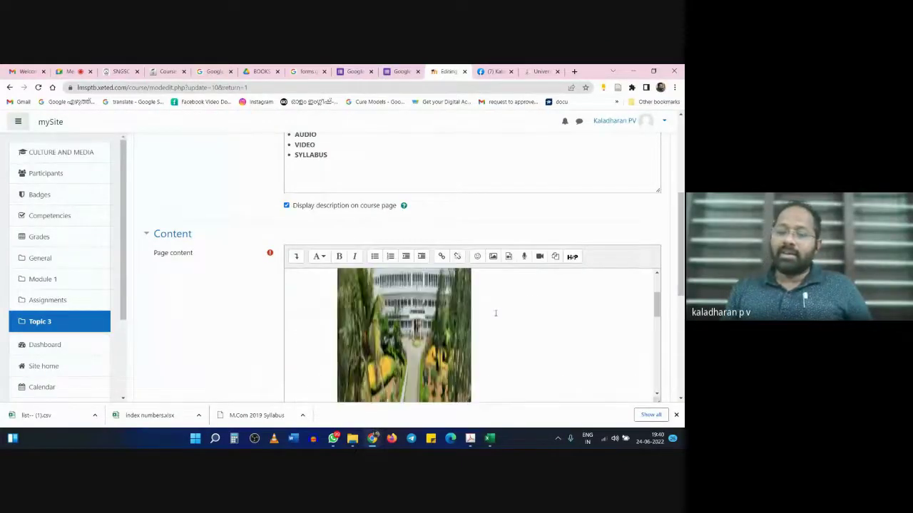
{"action": "left_click", "coordinate": [415, 333]}
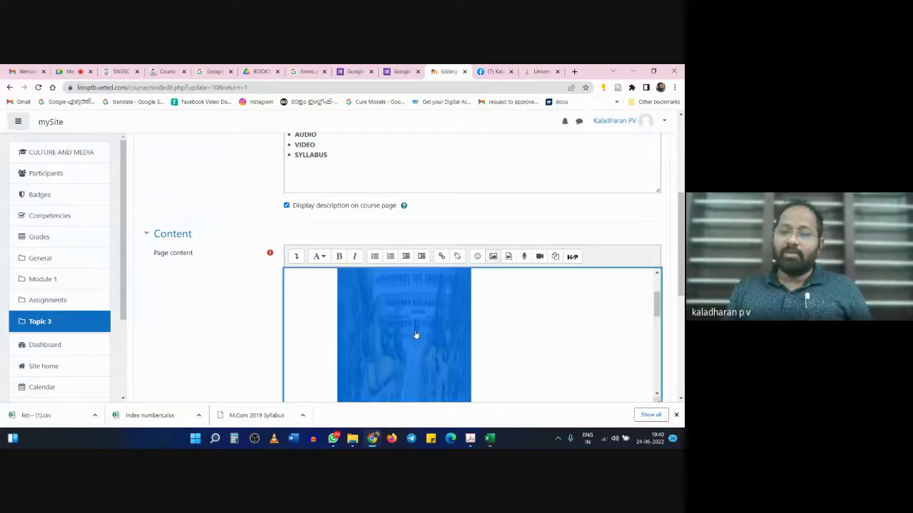
{"action": "left_click", "coordinate": [442, 256]}
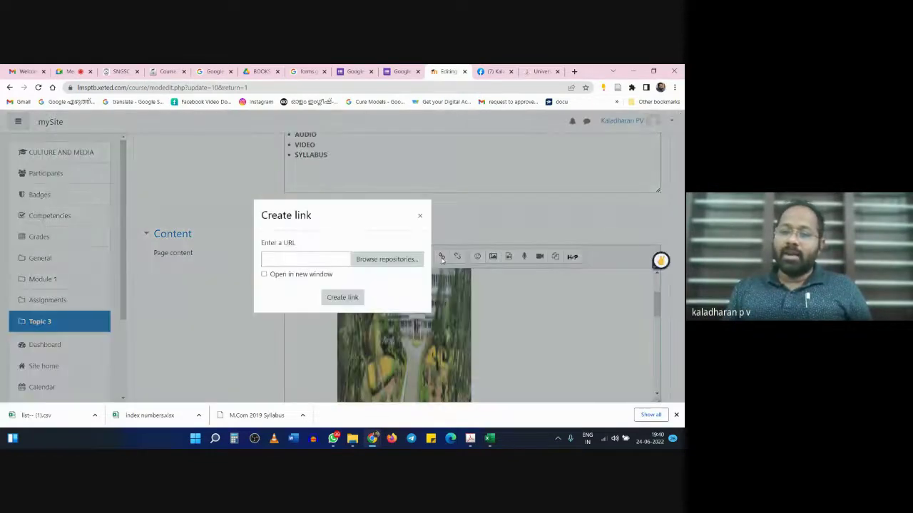
{"action": "left_click", "coordinate": [540, 72]}
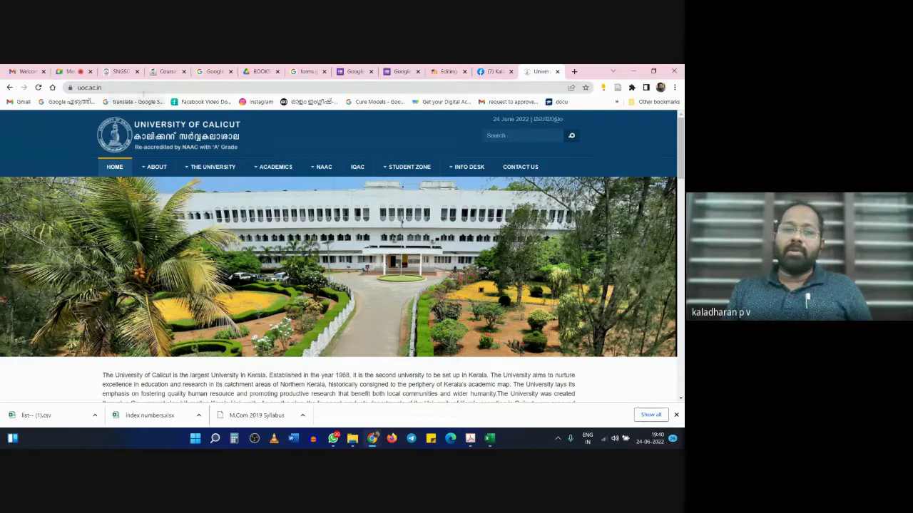
{"action": "left_click", "coordinate": [89, 87]}
{"action": "key", "text": "ctrl+c"}
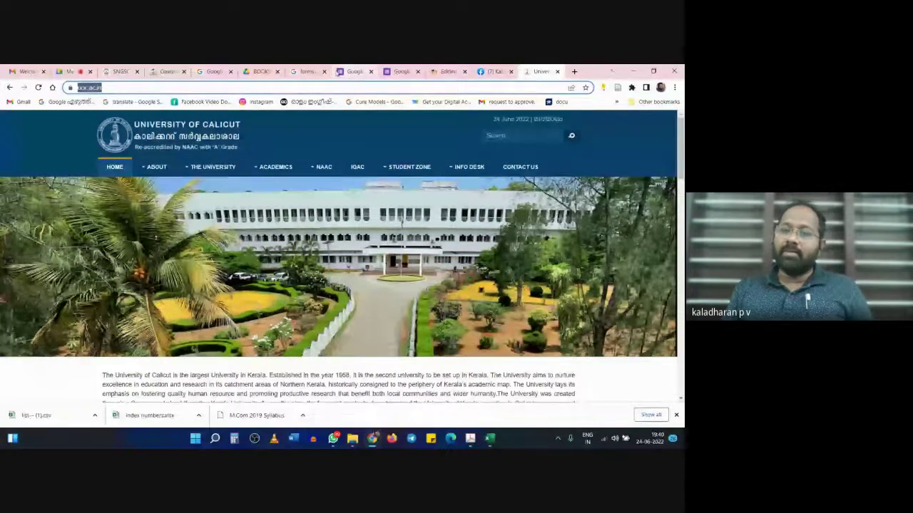
{"action": "left_click", "coordinate": [448, 72]}
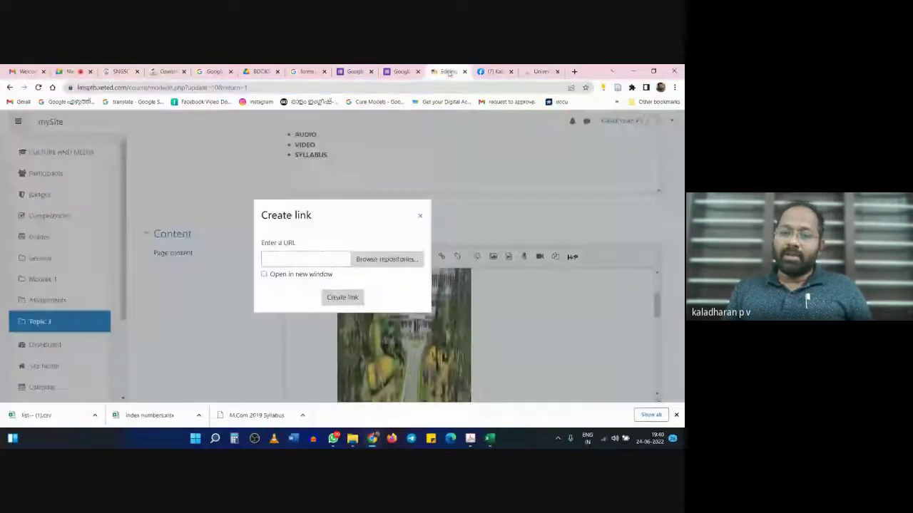
{"action": "left_click", "coordinate": [419, 216]}
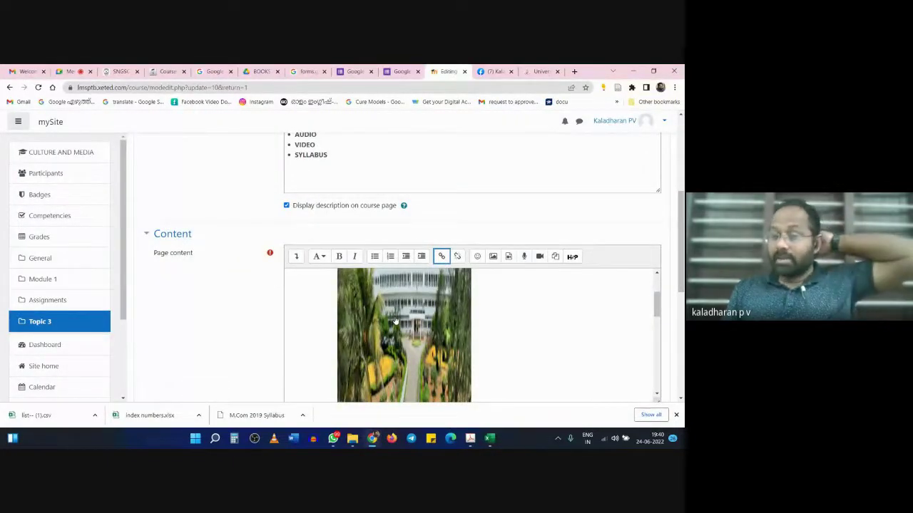
{"action": "left_click", "coordinate": [442, 257]}
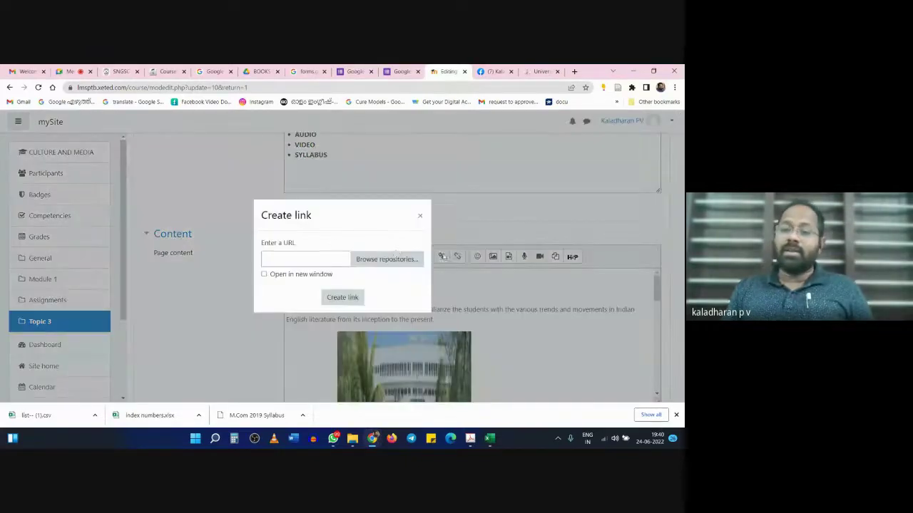
{"action": "left_click", "coordinate": [337, 257]}
{"action": "key", "text": "ctrl+v"}
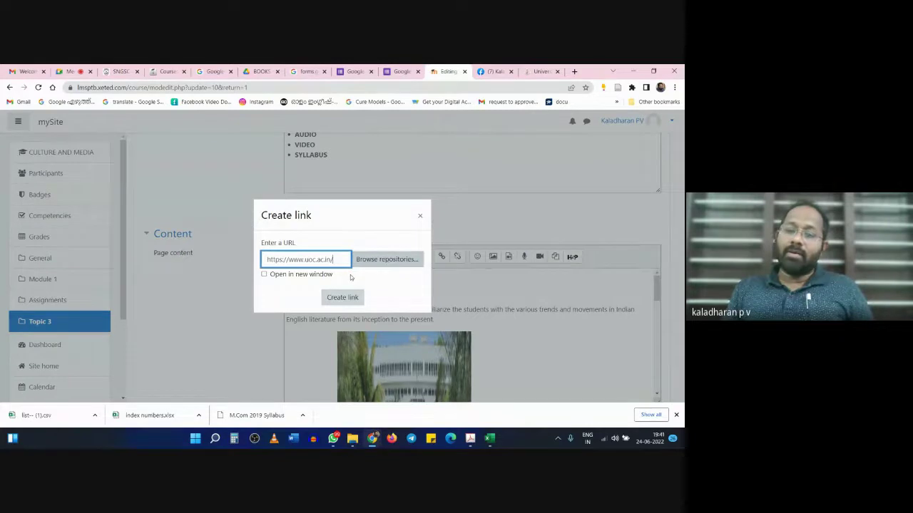
{"action": "left_click", "coordinate": [342, 297]}
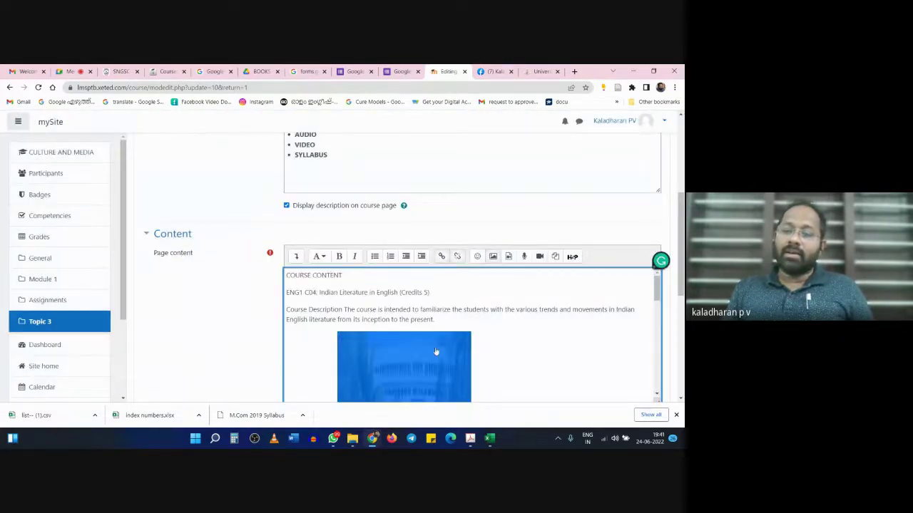
{"action": "scroll", "coordinate": [435, 352], "scroll_direction": "down", "scroll_amount": 2}
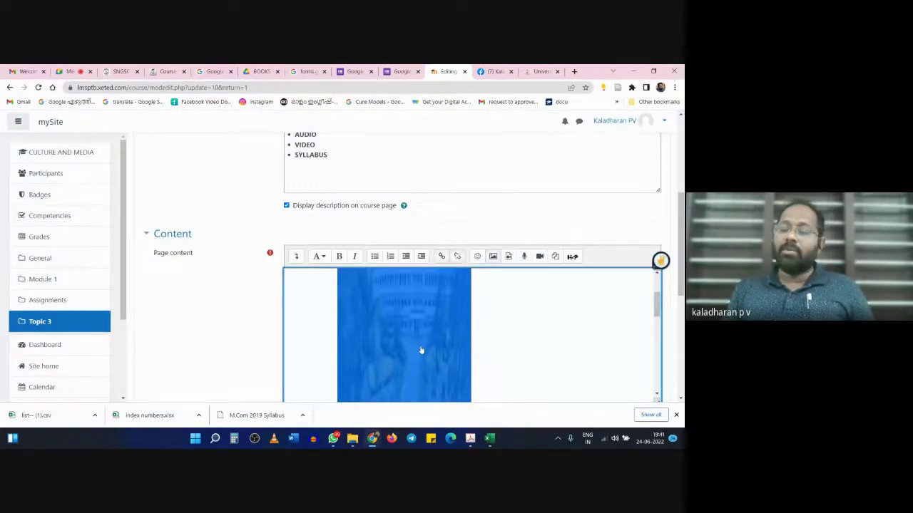
{"action": "scroll", "coordinate": [539, 345], "scroll_direction": "down", "scroll_amount": 5}
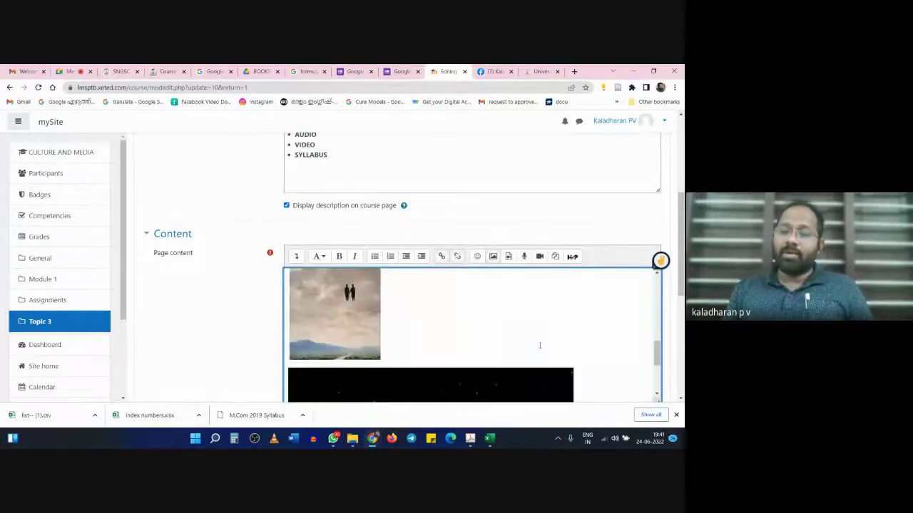
{"action": "scroll", "coordinate": [521, 352], "scroll_direction": "up", "scroll_amount": 10}
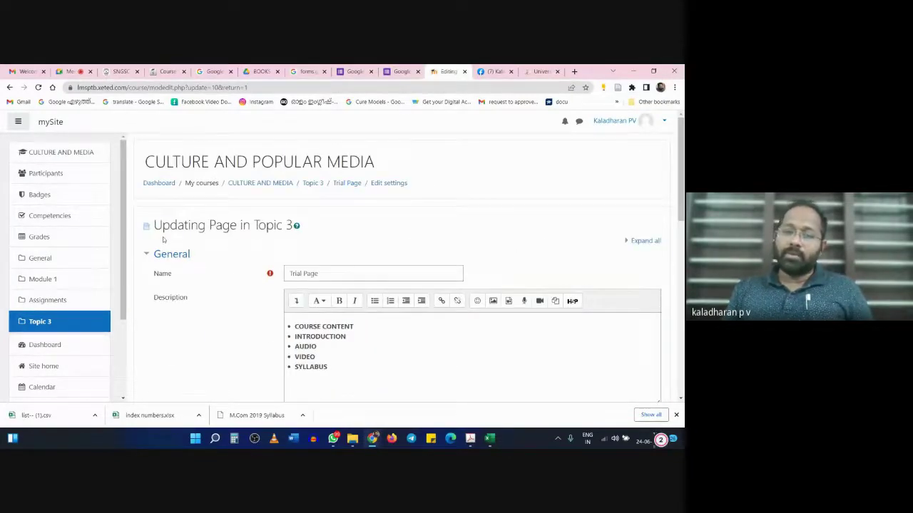
- Stay on the form when prompted to leave, then save the Trial Page and return to the course
{"action": "scroll", "coordinate": [314, 258], "scroll_direction": "down", "scroll_amount": 3}
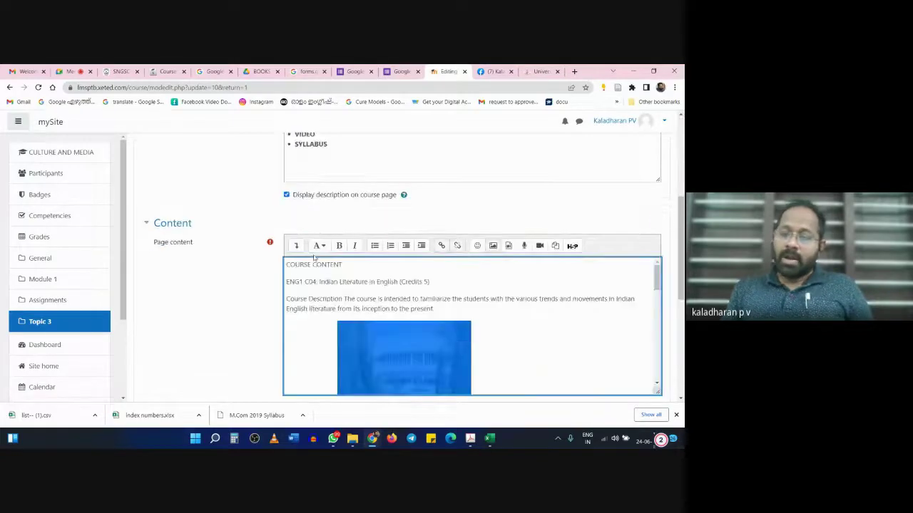
{"action": "scroll", "coordinate": [314, 258], "scroll_direction": "up", "scroll_amount": 3}
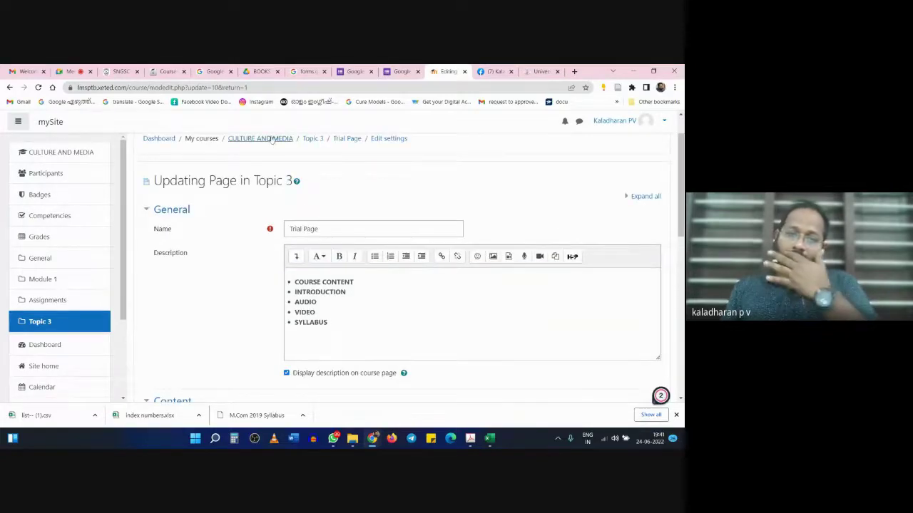
{"action": "left_click", "coordinate": [272, 140]}
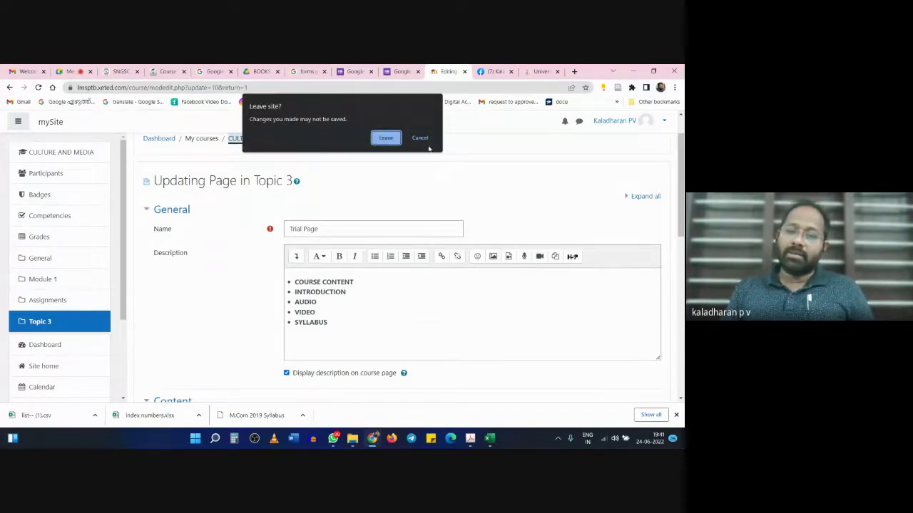
{"action": "left_click", "coordinate": [420, 138]}
{"action": "scroll", "coordinate": [422, 255], "scroll_direction": "down", "scroll_amount": 3}
{"action": "scroll", "coordinate": [431, 274], "scroll_direction": "down", "scroll_amount": 5}
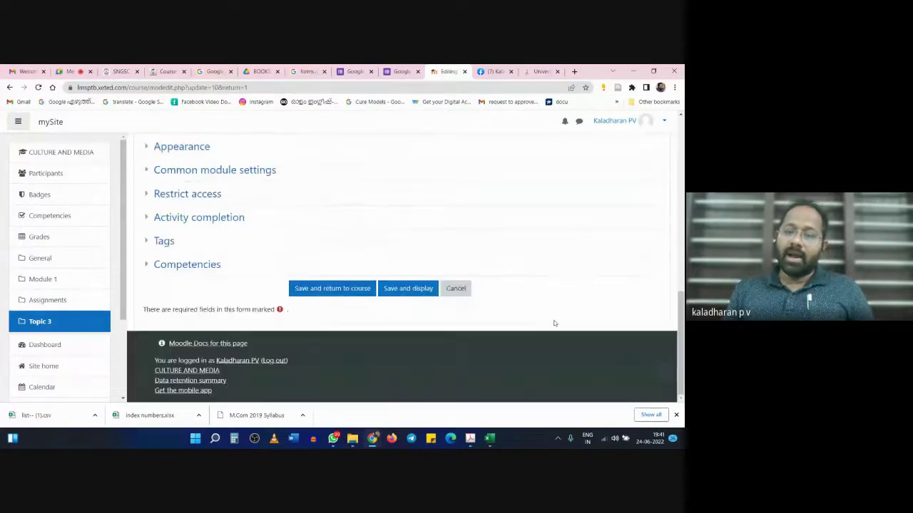
{"action": "left_click", "coordinate": [315, 290]}
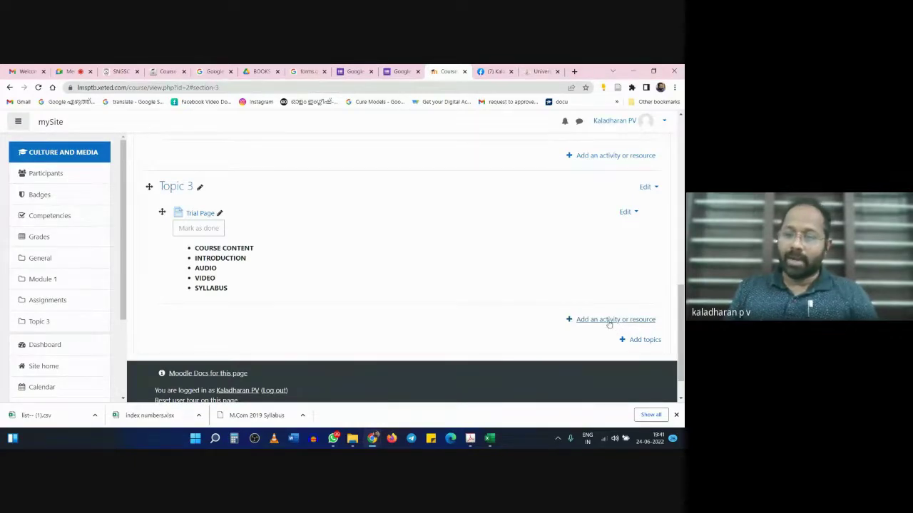
- Add a new Book to Topic 3 and begin its name as 'Module'
{"action": "left_click", "coordinate": [609, 321]}
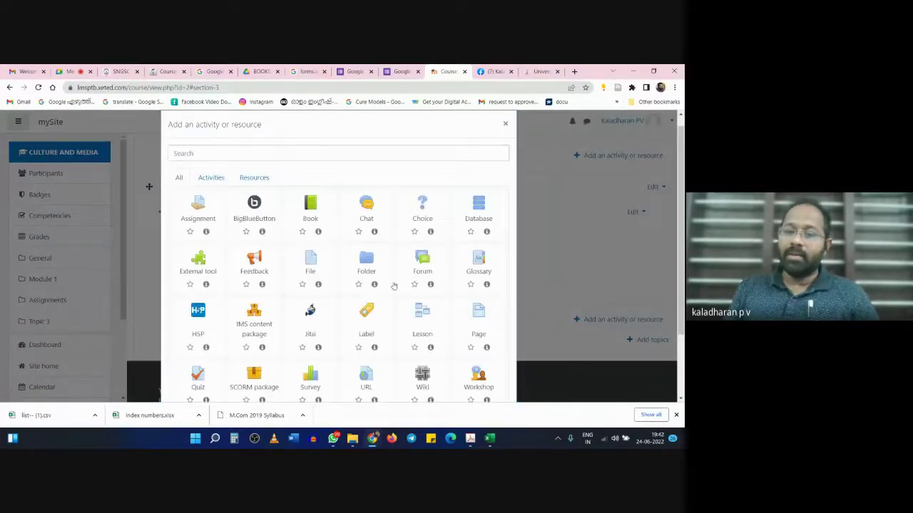
{"action": "left_click", "coordinate": [308, 205]}
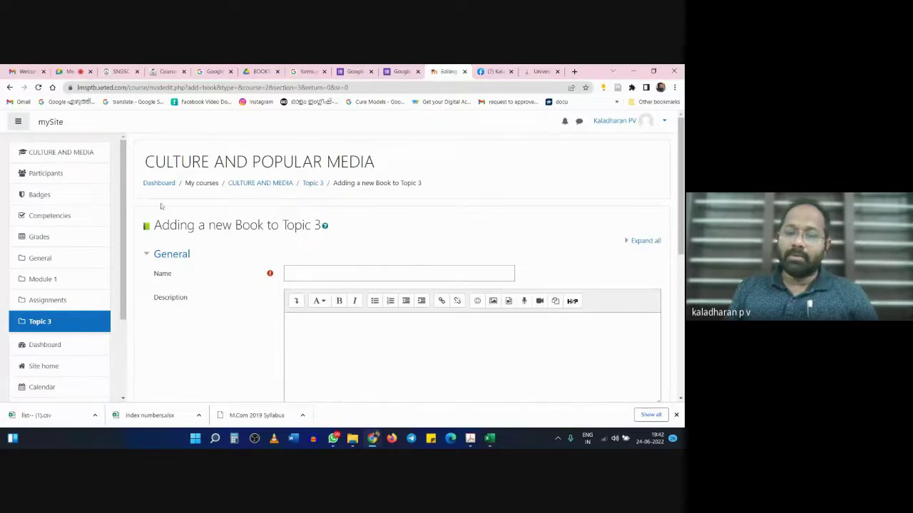
{"action": "left_click", "coordinate": [9, 87]}
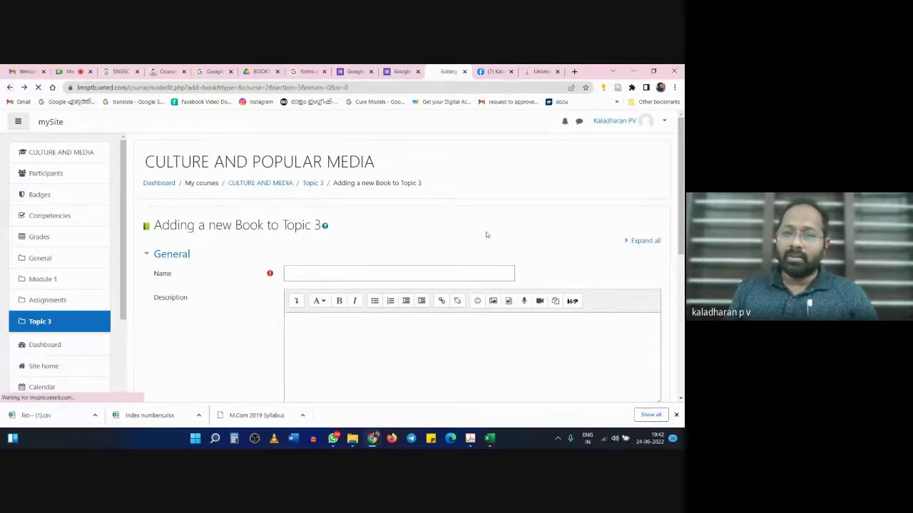
{"action": "left_click", "coordinate": [614, 335]}
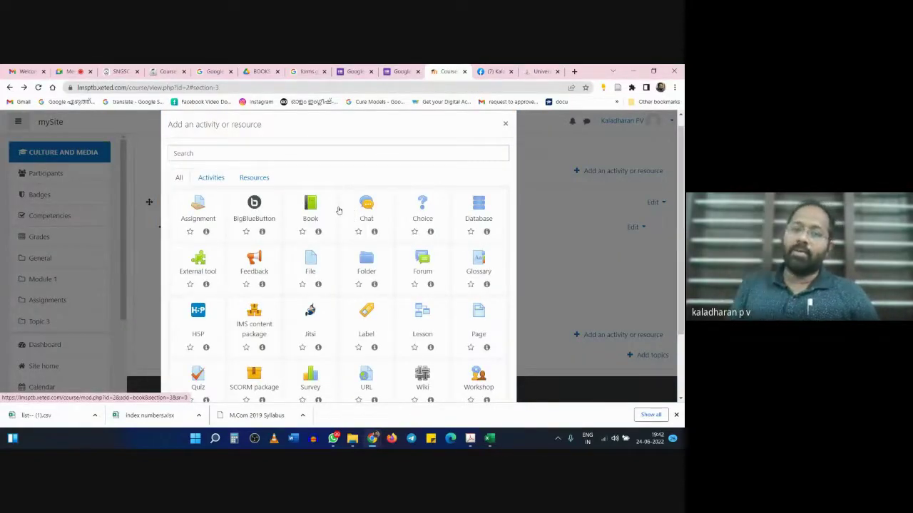
{"action": "left_click", "coordinate": [310, 208]}
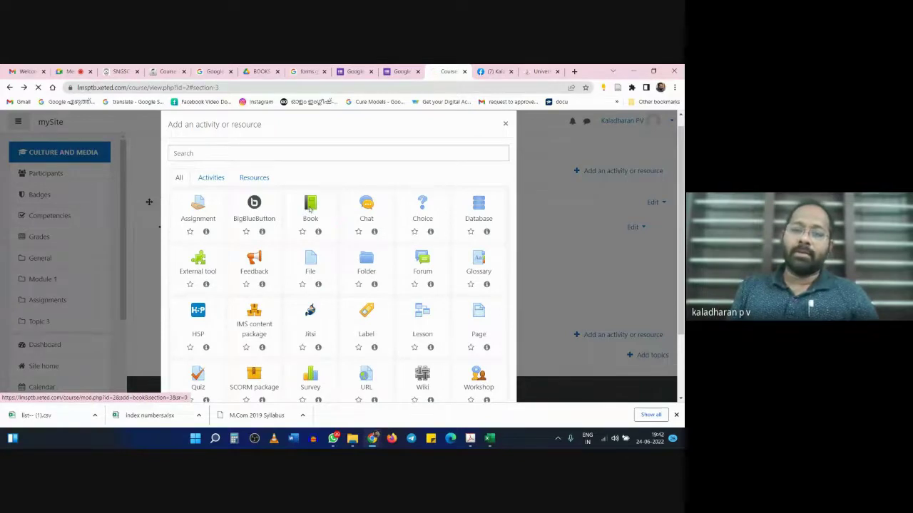
{"action": "left_click", "coordinate": [307, 272]}
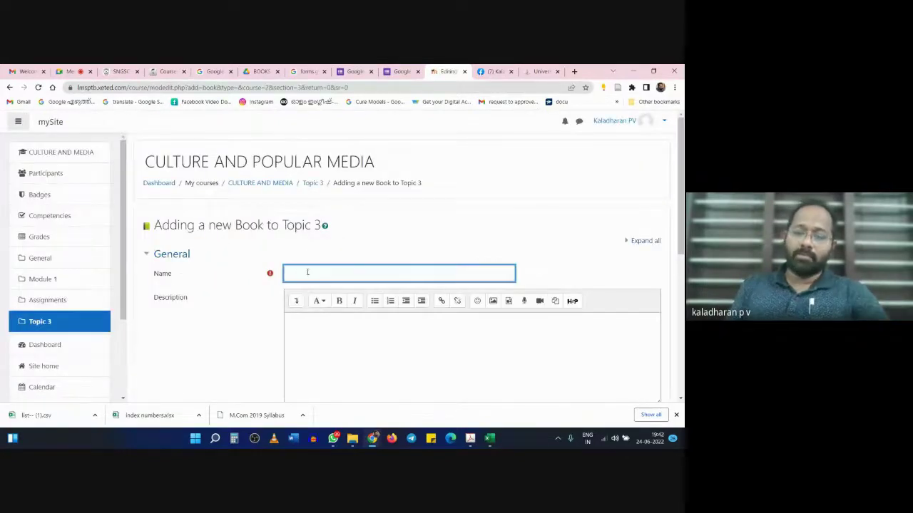
{"action": "type", "text": "Modu"}
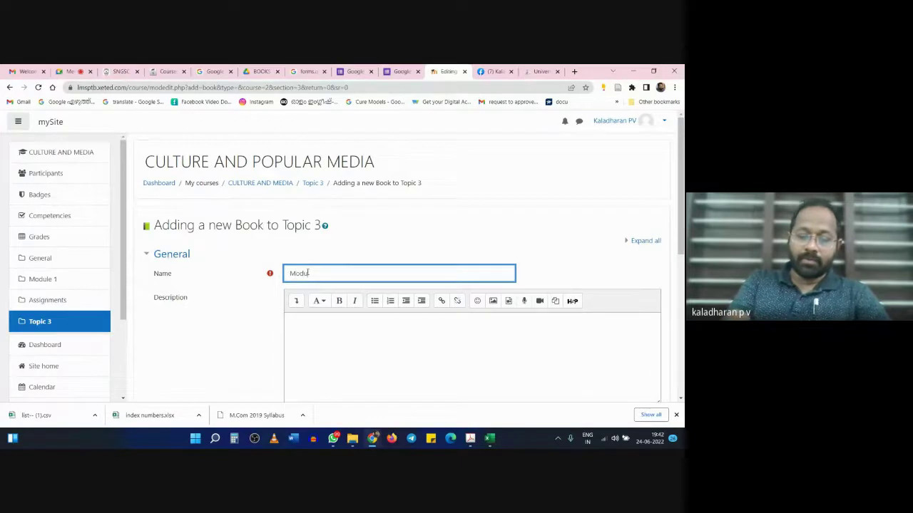
{"action": "type", "text": "le"}
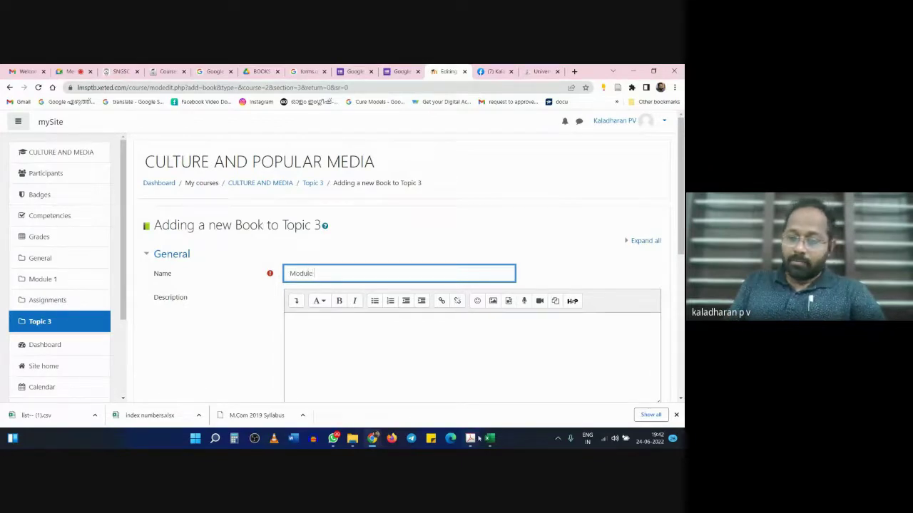
{"action": "left_click", "coordinate": [470, 437]}
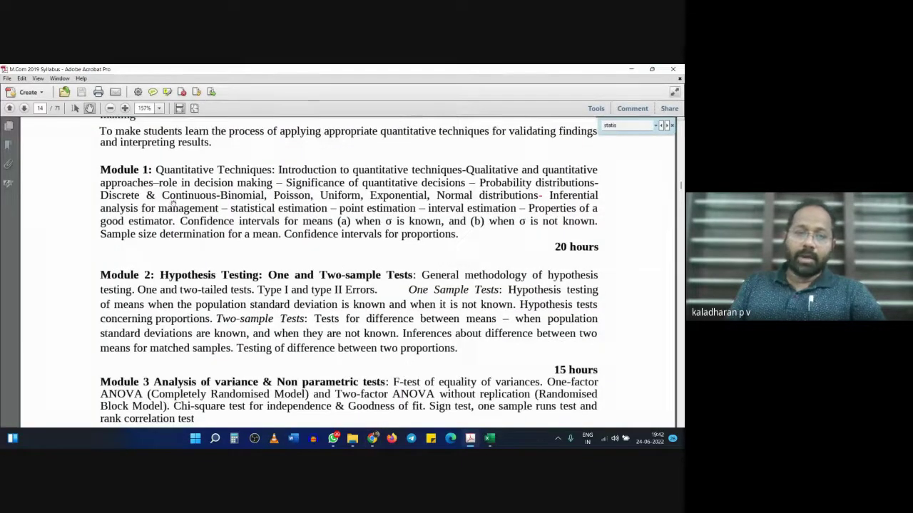
- Copy the syllabus PDF's Module 1 paragraph with Acrobat's Take a Snapshot tool, then minimize Acrobat
{"action": "left_click", "coordinate": [22, 78]}
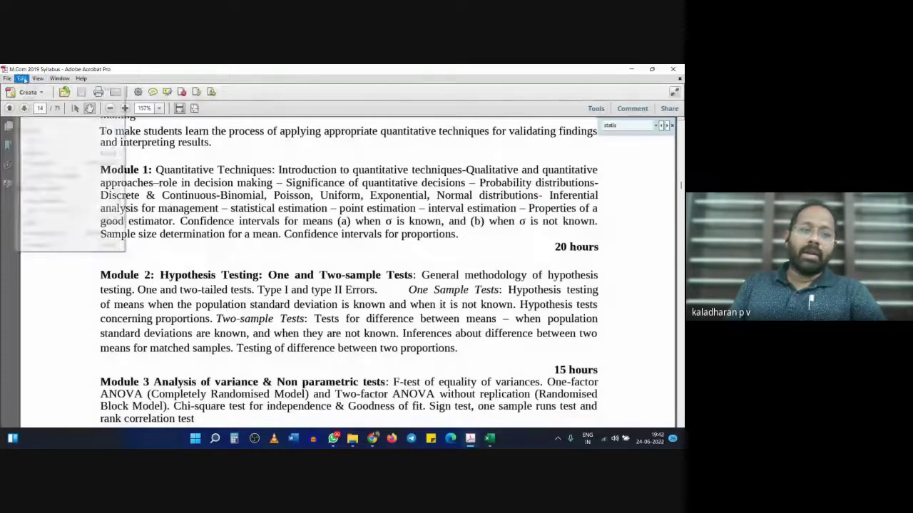
{"action": "left_click", "coordinate": [42, 187]}
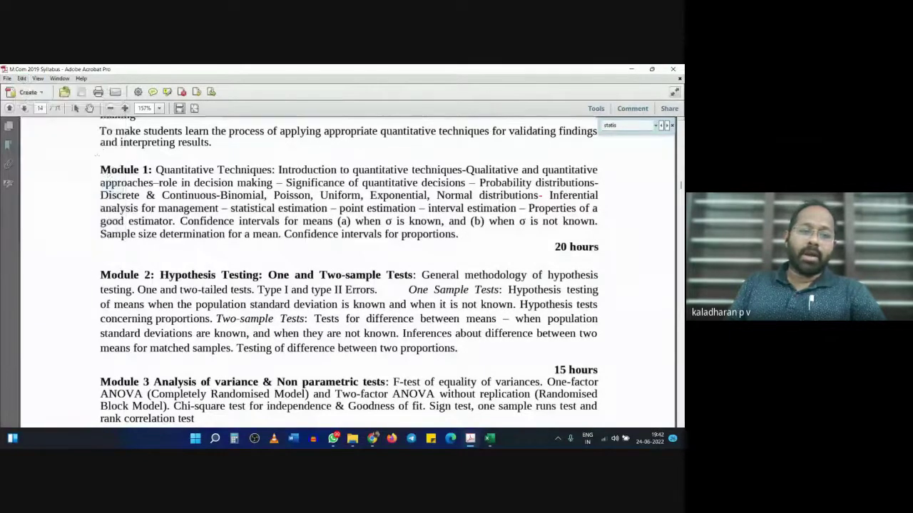
{"action": "left_click_drag", "start_coordinate": [86, 155], "coordinate": [614, 264]}
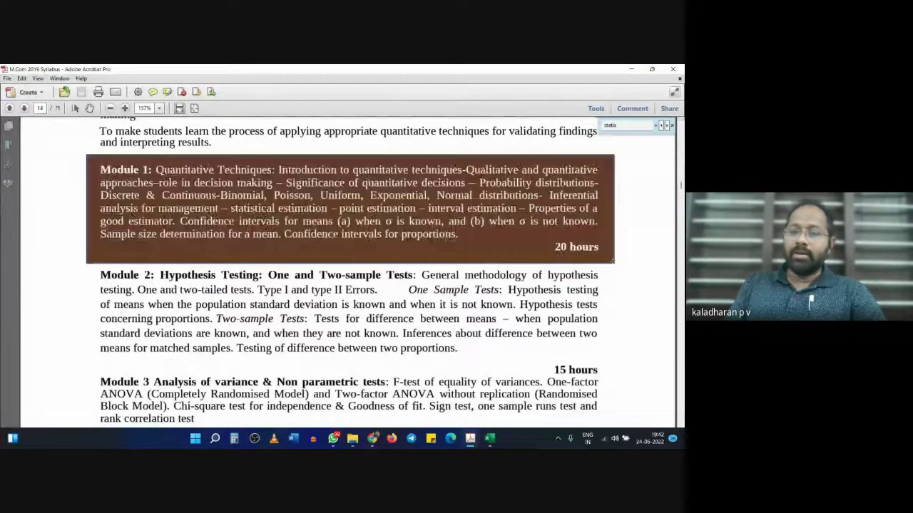
{"action": "left_click", "coordinate": [452, 266]}
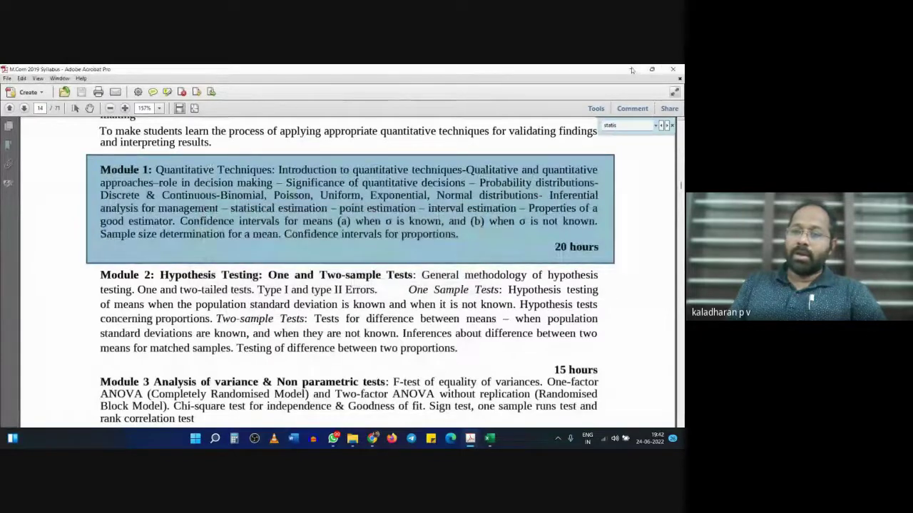
{"action": "left_click", "coordinate": [631, 69]}
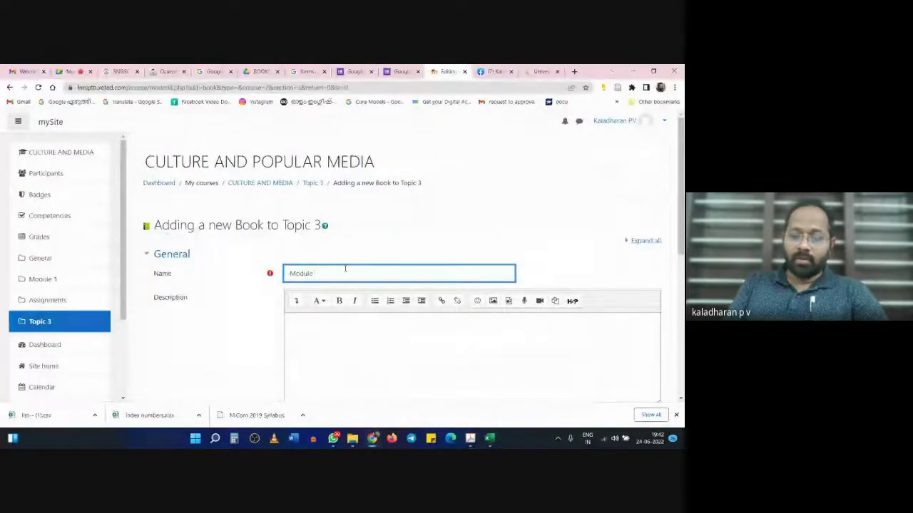
- Name the book 'Module 1', paste the syllabus snapshot as its description, and save it to the course
{"action": "type", "text": "1"}
{"action": "left_click", "coordinate": [328, 330]}
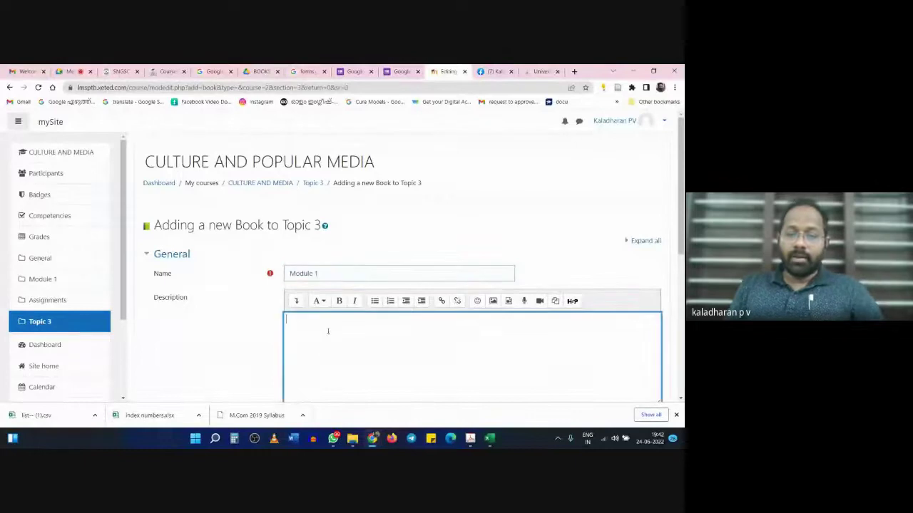
{"action": "key", "text": "ctrl+v"}
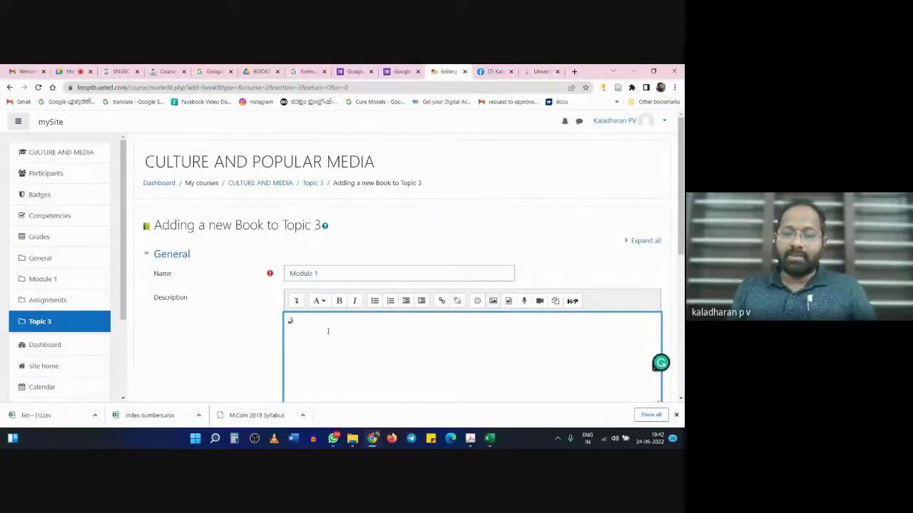
{"action": "key", "text": "ctrl+v"}
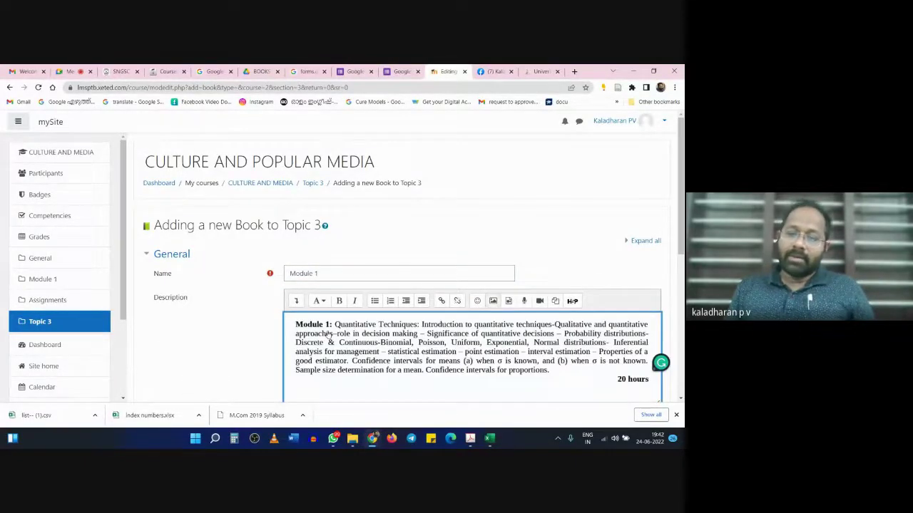
{"action": "scroll", "coordinate": [349, 346], "scroll_direction": "down", "scroll_amount": 1}
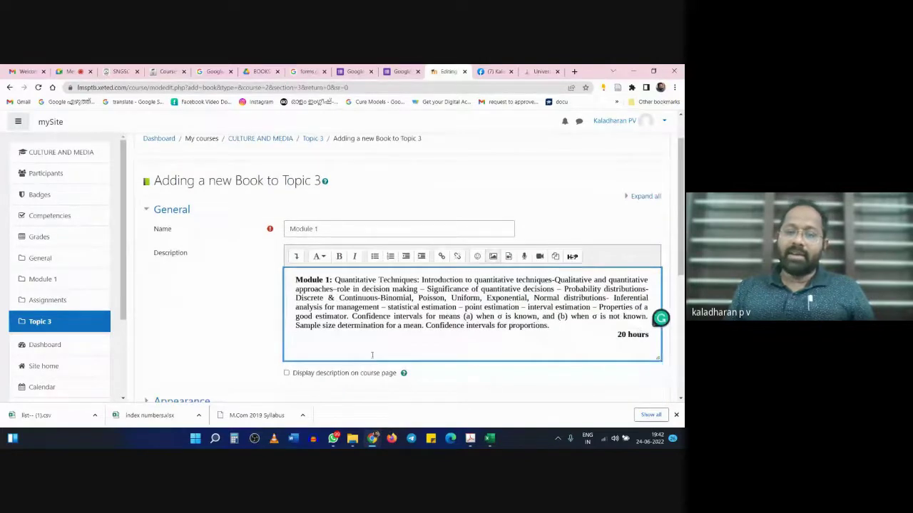
{"action": "scroll", "coordinate": [372, 355], "scroll_direction": "down", "scroll_amount": 1}
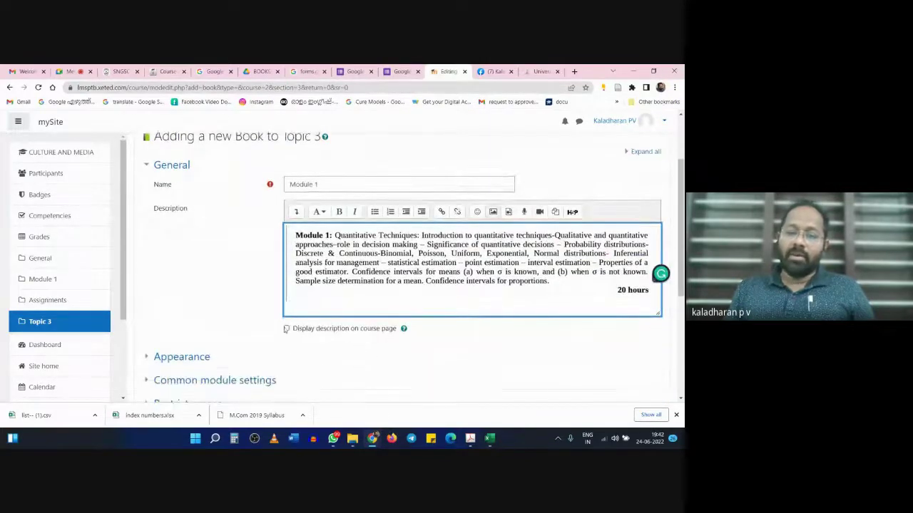
{"action": "scroll", "coordinate": [301, 324], "scroll_direction": "down", "scroll_amount": 5}
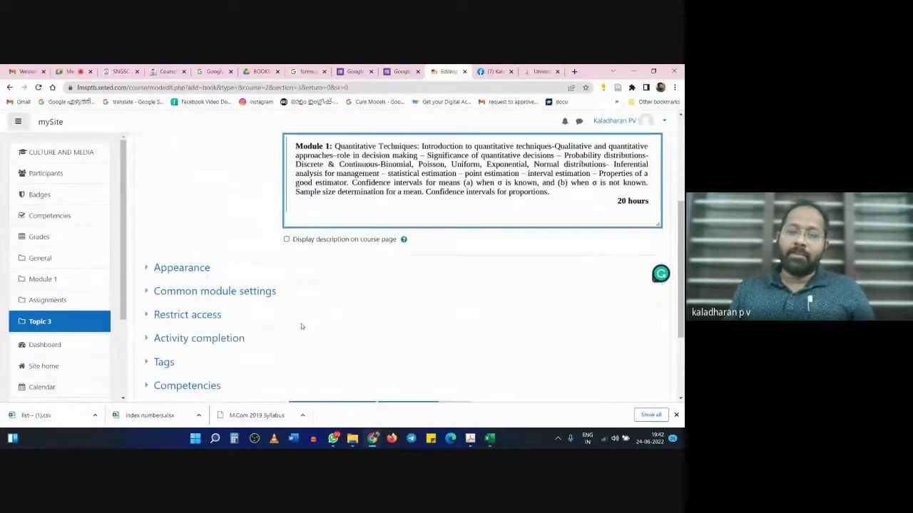
{"action": "scroll", "coordinate": [364, 307], "scroll_direction": "up", "scroll_amount": 5}
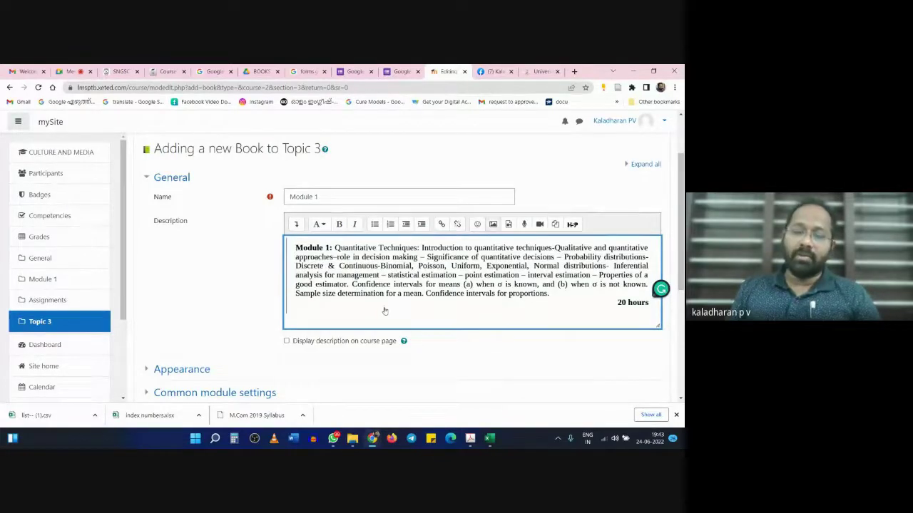
{"action": "scroll", "coordinate": [429, 314], "scroll_direction": "down", "scroll_amount": 1}
{"action": "scroll", "coordinate": [428, 314], "scroll_direction": "down", "scroll_amount": 3}
{"action": "left_click", "coordinate": [335, 380]}
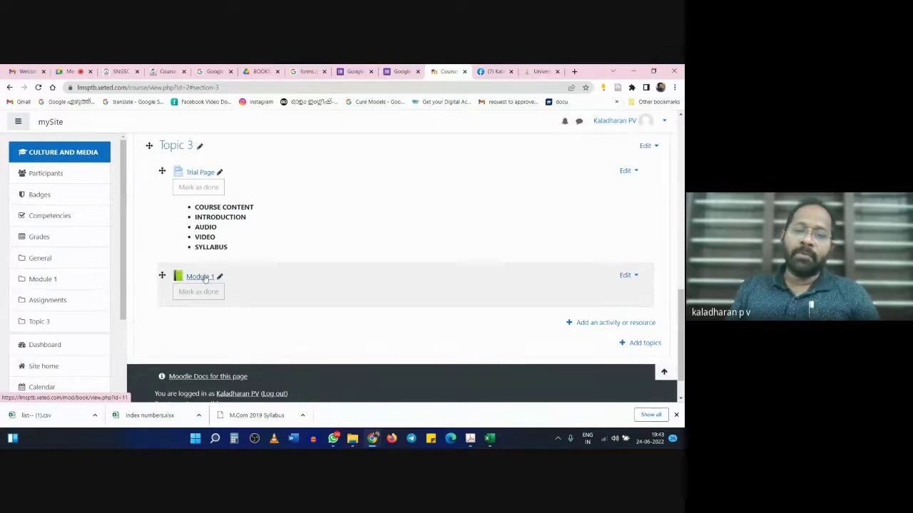
- Open the Module 1 book and start the first chapter's title
{"action": "left_click", "coordinate": [205, 279]}
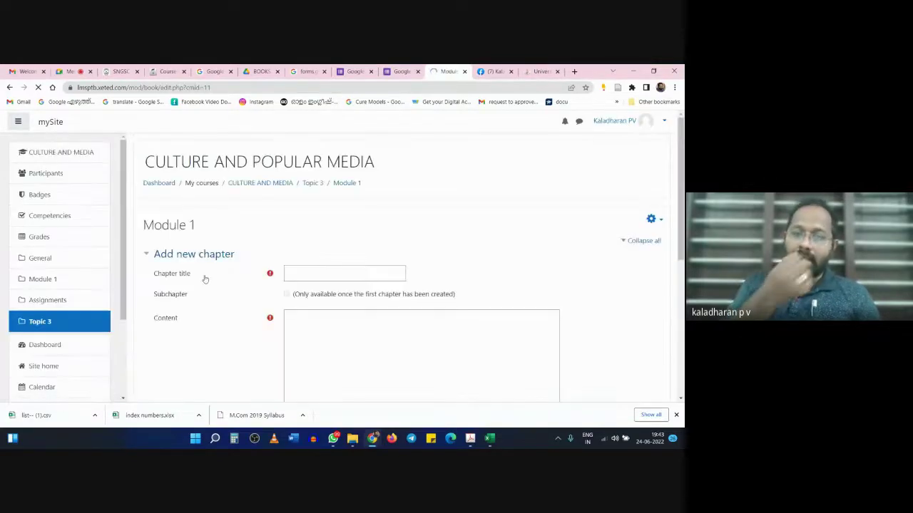
{"action": "left_click", "coordinate": [339, 270]}
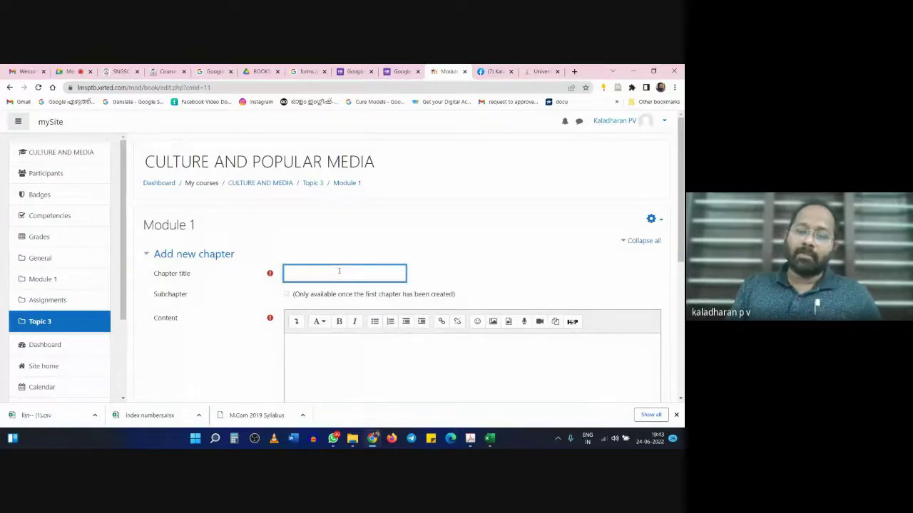
- Copy the Module 1 Quantitative Techniques paragraph from the M.Com 2019 syllabus PDF
{"action": "left_click", "coordinate": [470, 437]}
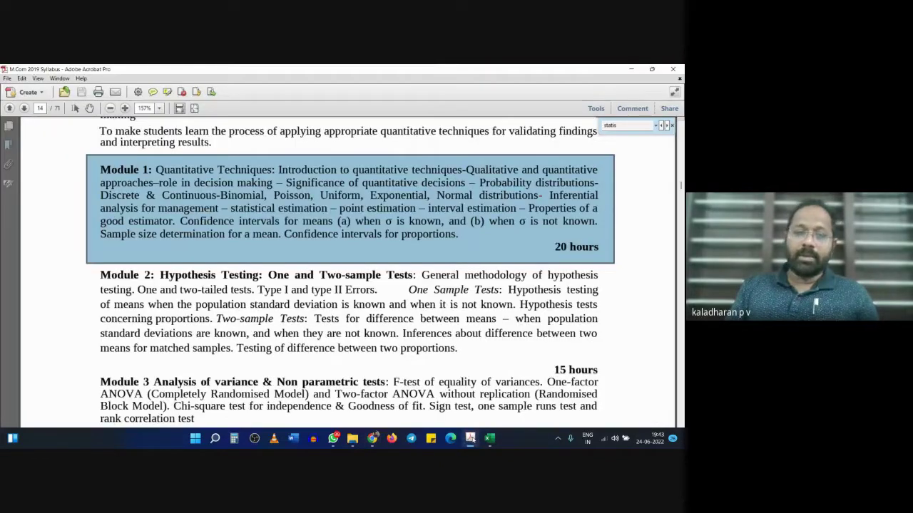
{"action": "left_click", "coordinate": [470, 438]}
{"action": "left_click", "coordinate": [470, 438]}
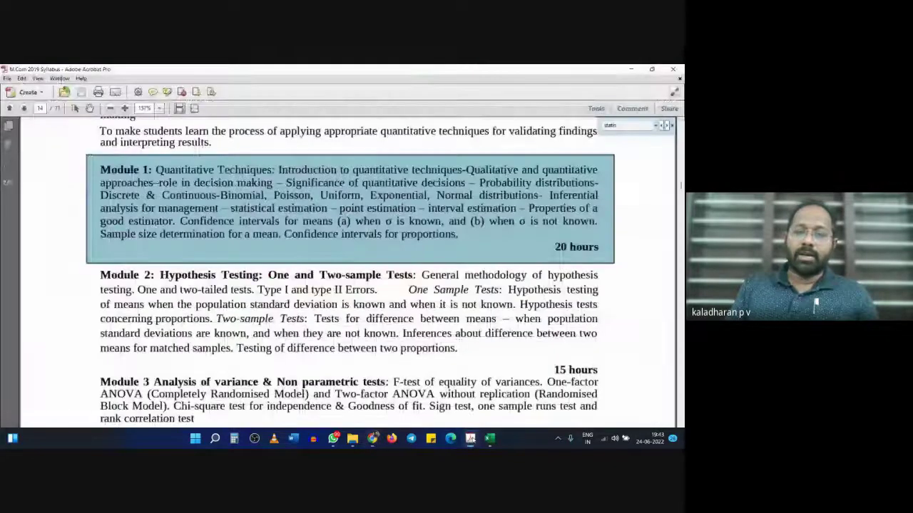
{"action": "left_click", "coordinate": [470, 438]}
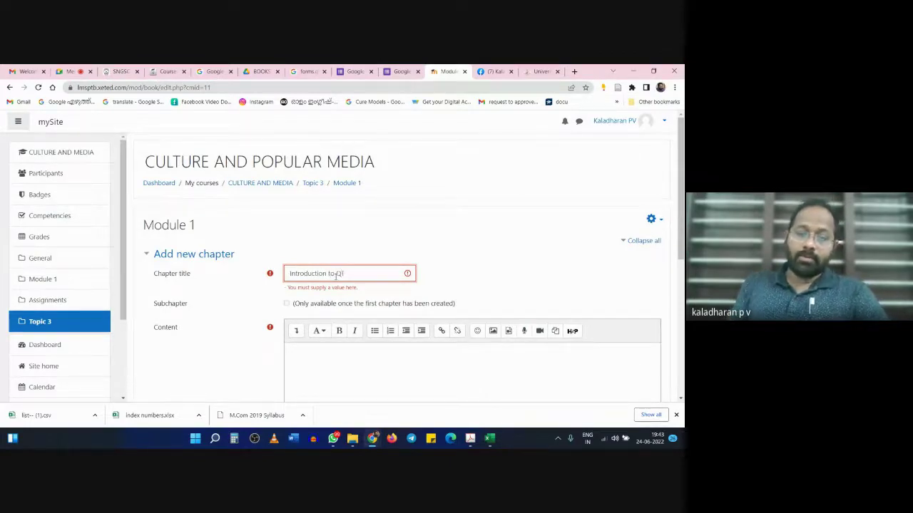
- Paste the Module 1 syllabus paragraph into the chapter's content editor
{"action": "scroll", "coordinate": [405, 290], "scroll_direction": "down", "scroll_amount": 1}
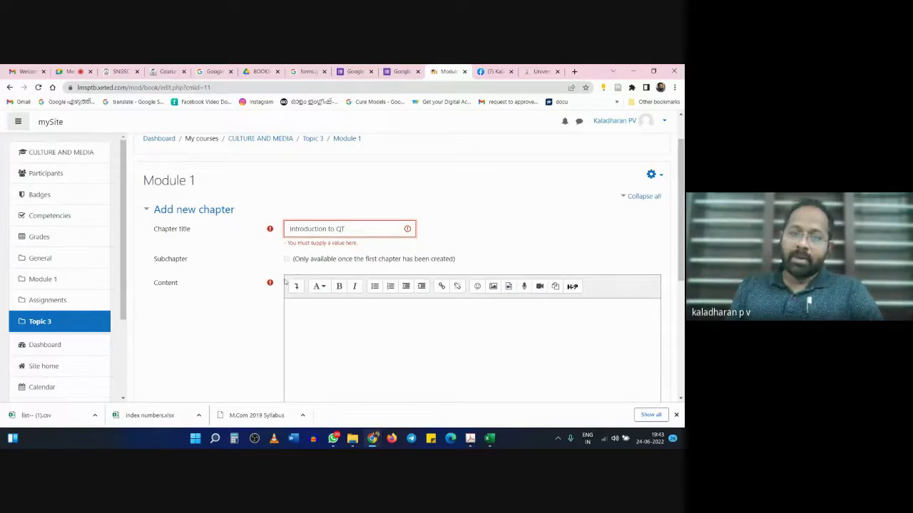
{"action": "scroll", "coordinate": [328, 326], "scroll_direction": "down", "scroll_amount": 2}
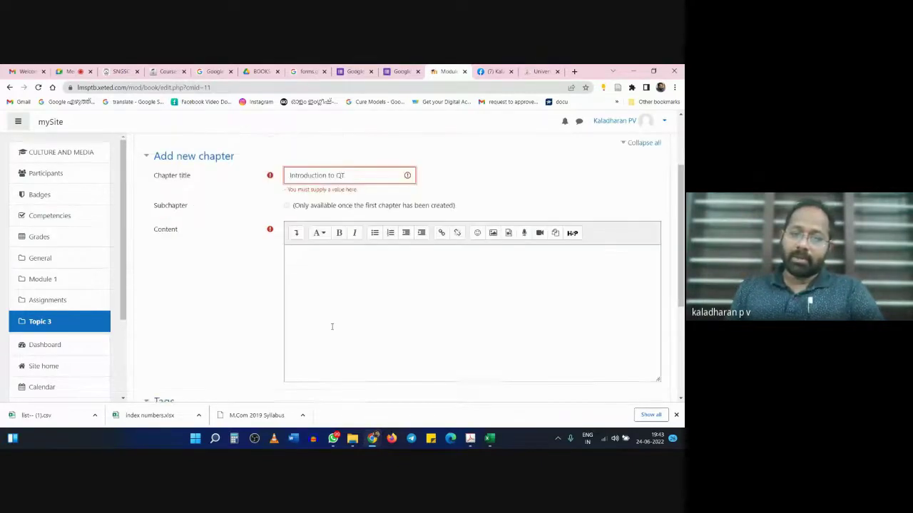
{"action": "left_click", "coordinate": [378, 267]}
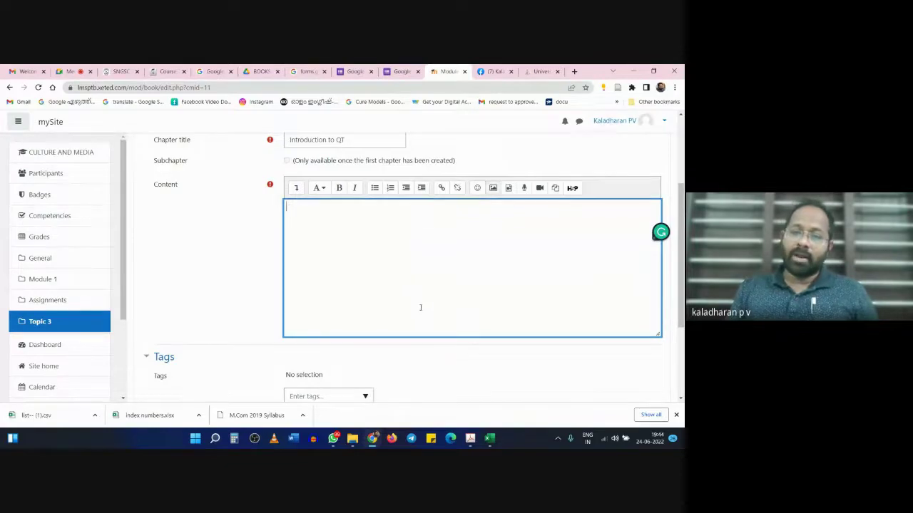
{"action": "type", "text": "Module 1: Quantitative Techniques: Introduction to quantitative techniques-Qualitative and quantitative approaches–role in decision making – Significance of quantitative decisions – Probability distributions- Discrete & Continuous-Binomial, Poisson, Uniform, Exponential, Normal distributions- Inferential analysis for management – statistical estimation – point estimation – interval estimation – Properties of a good estimator. Confidence intervals for means (a) when σ is known, and (b) when σ is not known. Sample size determination for a mean. Confidence intervals for proportions. 20 hours"}
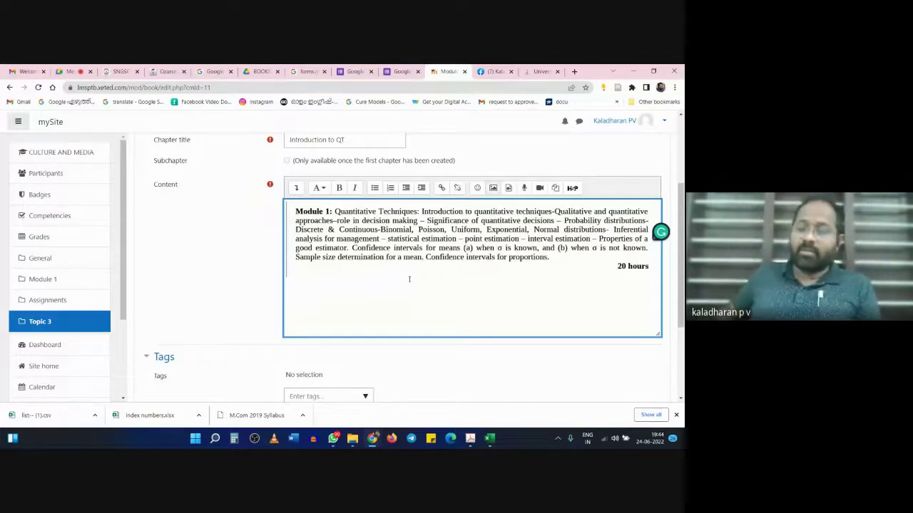
- Save the Introduction to QT chapter
{"action": "left_click", "coordinate": [296, 189]}
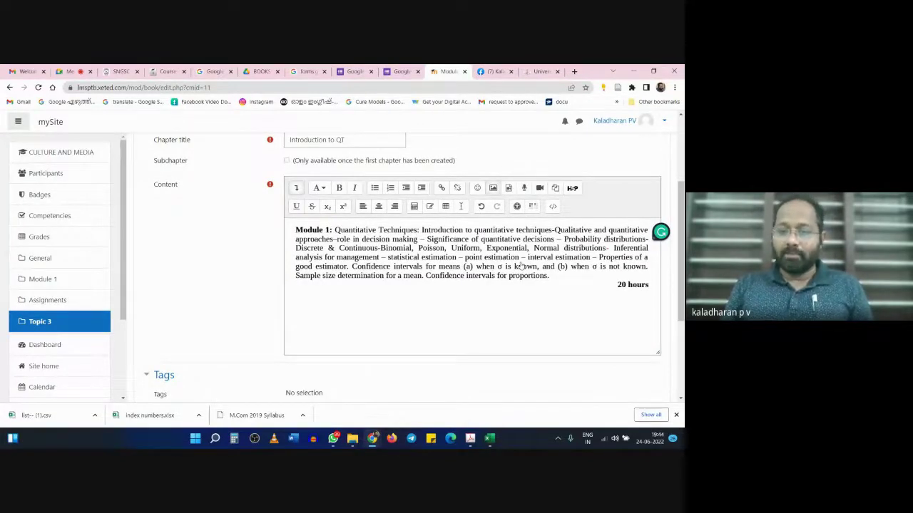
{"action": "scroll", "coordinate": [518, 265], "scroll_direction": "down", "scroll_amount": 2}
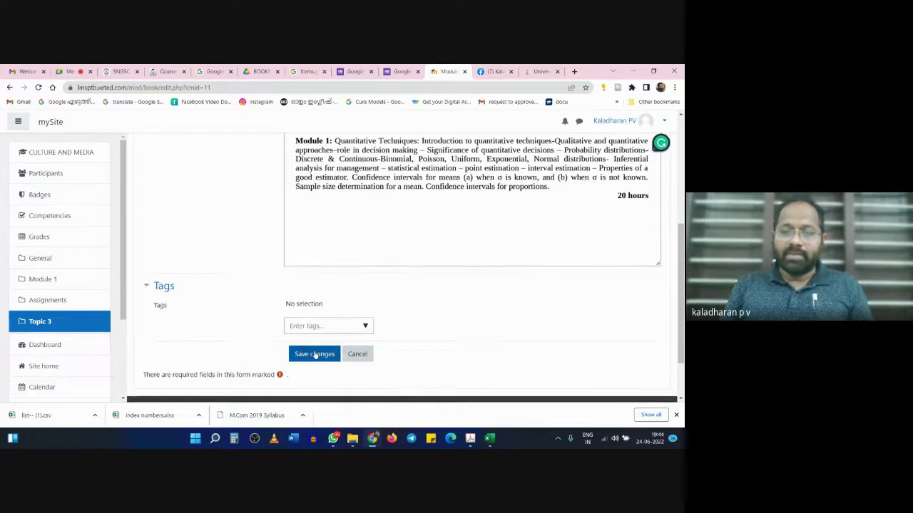
{"action": "left_click", "coordinate": [315, 354]}
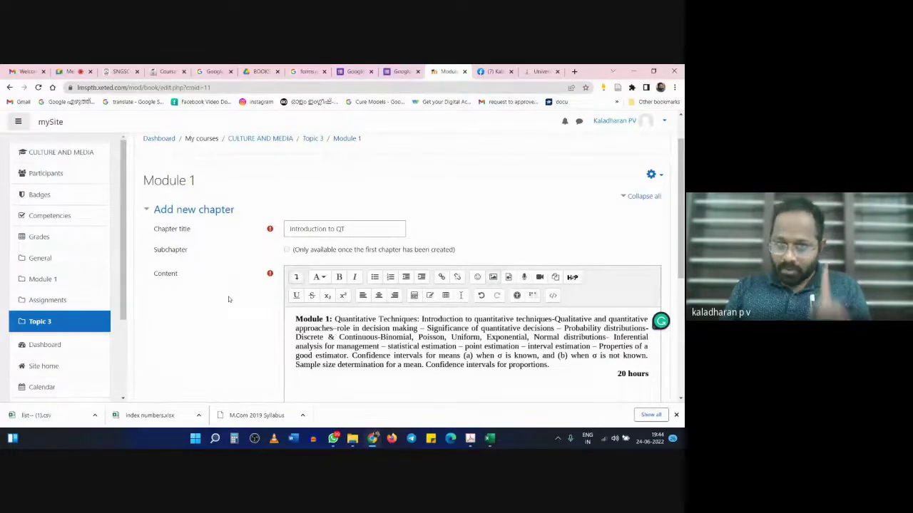
{"action": "scroll", "coordinate": [229, 299], "scroll_direction": "down", "scroll_amount": 4}
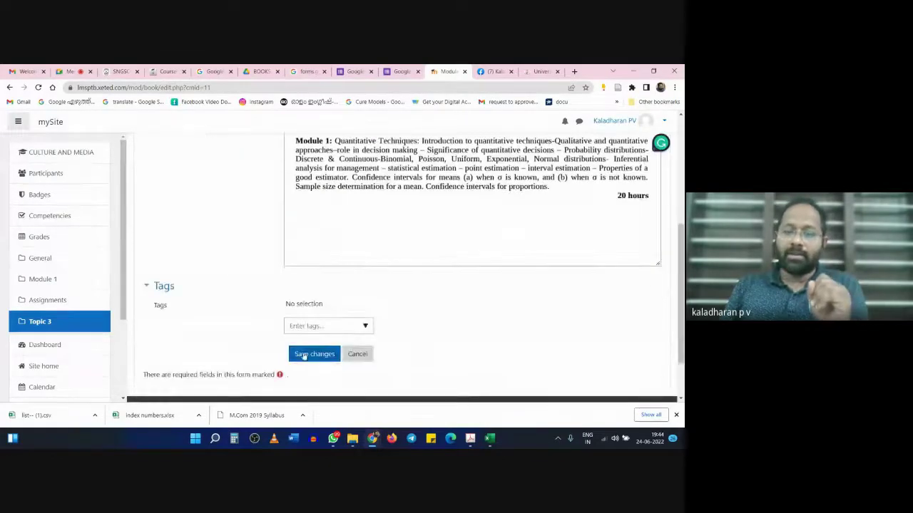
{"action": "left_click", "coordinate": [305, 357]}
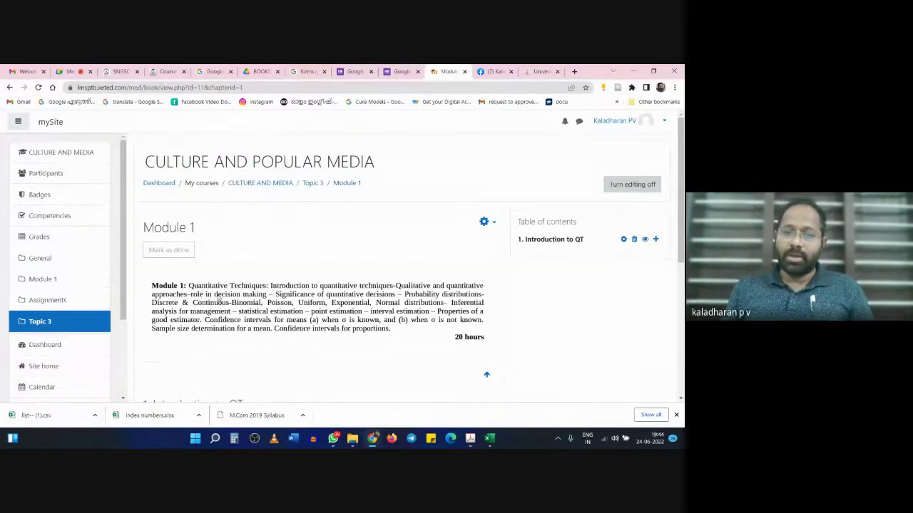
- Scroll through the saved Introduction to QT chapter to review its content
{"action": "scroll", "coordinate": [370, 278], "scroll_direction": "down", "scroll_amount": 3}
{"action": "scroll", "coordinate": [393, 285], "scroll_direction": "down", "scroll_amount": 3}
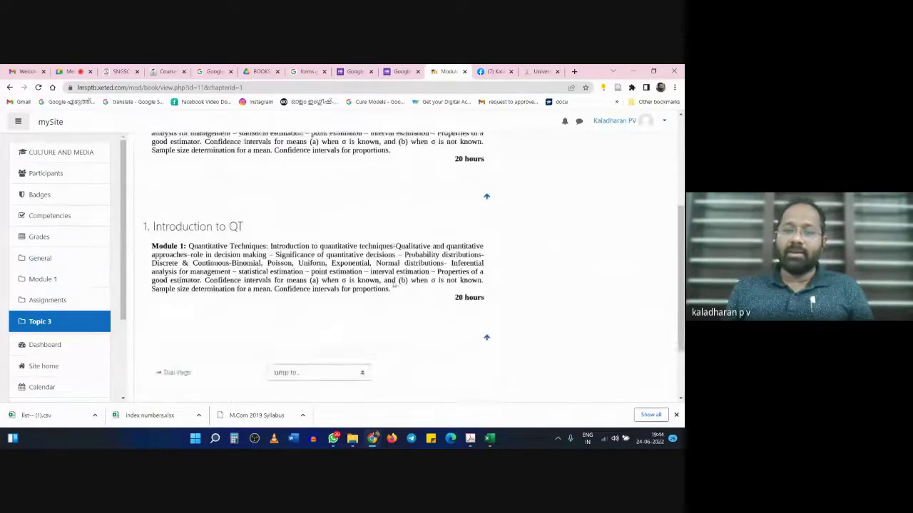
{"action": "scroll", "coordinate": [393, 284], "scroll_direction": "up", "scroll_amount": 3}
{"action": "scroll", "coordinate": [449, 299], "scroll_direction": "down", "scroll_amount": 3}
{"action": "scroll", "coordinate": [313, 207], "scroll_direction": "up", "scroll_amount": 5}
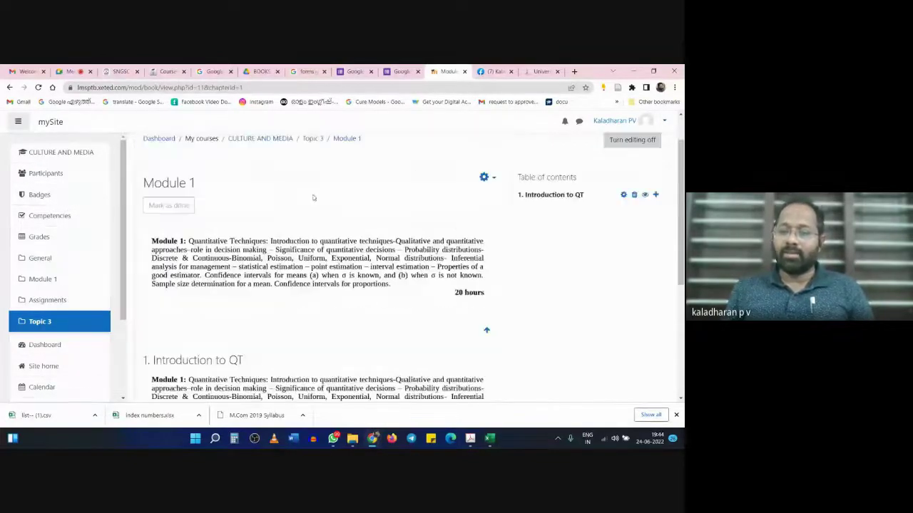
{"action": "scroll", "coordinate": [374, 256], "scroll_direction": "down", "scroll_amount": 3}
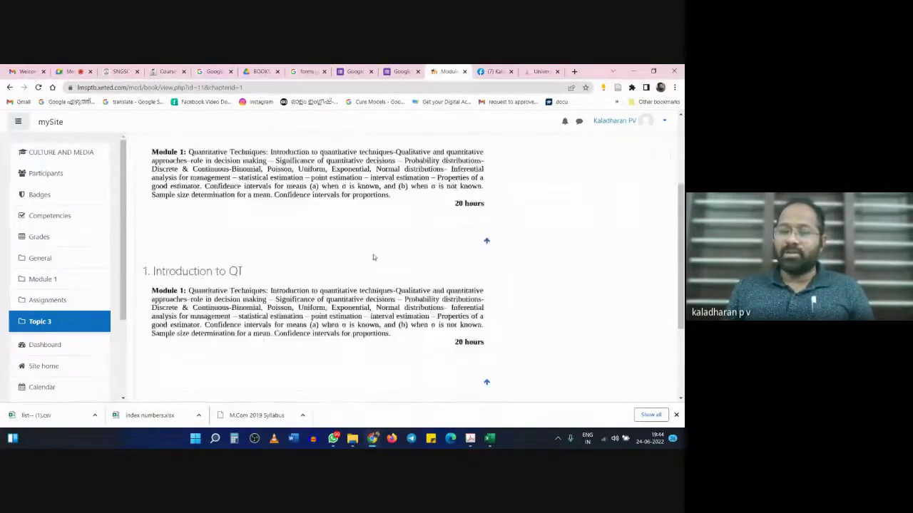
{"action": "scroll", "coordinate": [378, 255], "scroll_direction": "up", "scroll_amount": 5}
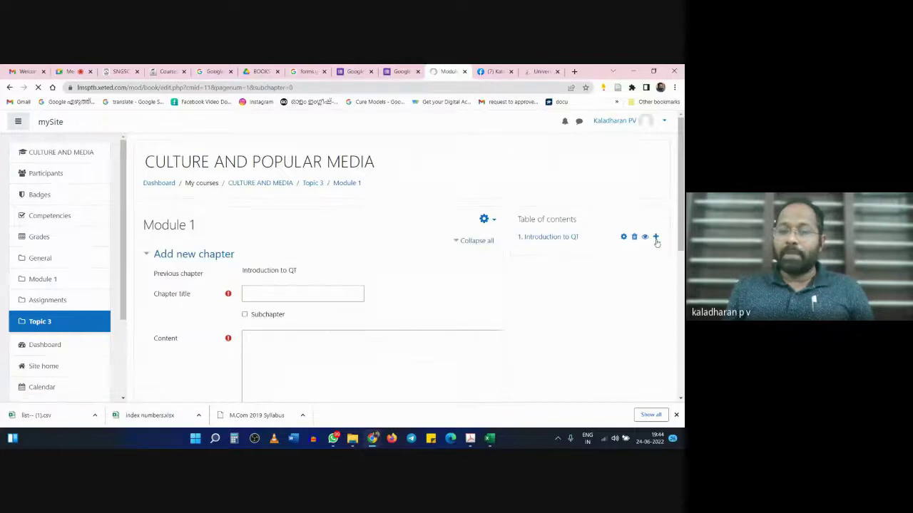
- Copy the words 'Uniform, Exponential' from the Module 1 paragraph in the syllabus PDF
{"action": "left_click", "coordinate": [470, 438]}
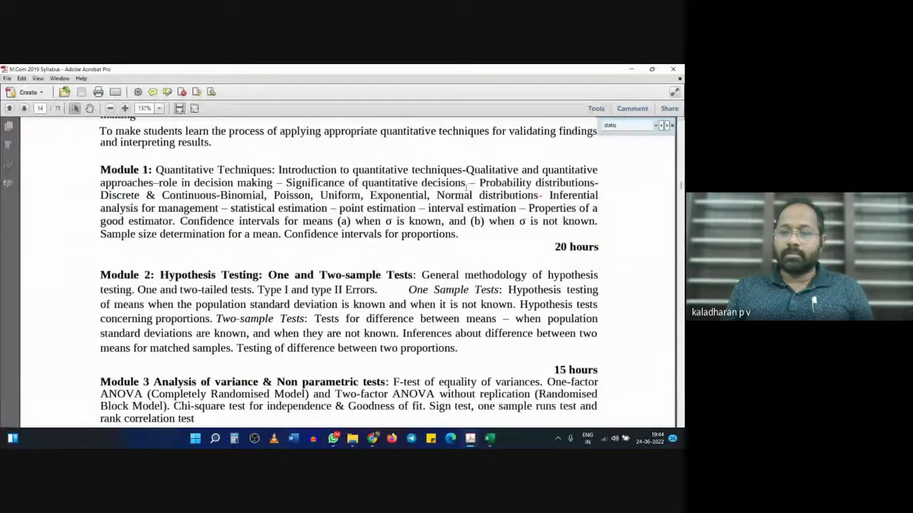
{"action": "left_click_drag", "start_coordinate": [320, 195], "coordinate": [427, 196]}
{"action": "key", "text": "ctrl+c"}
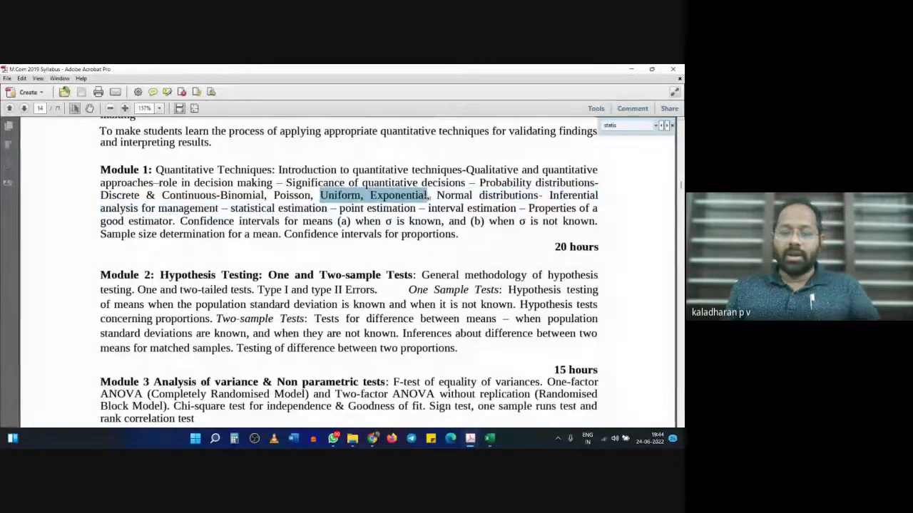
{"action": "mouse_move", "coordinate": [372, 438]}
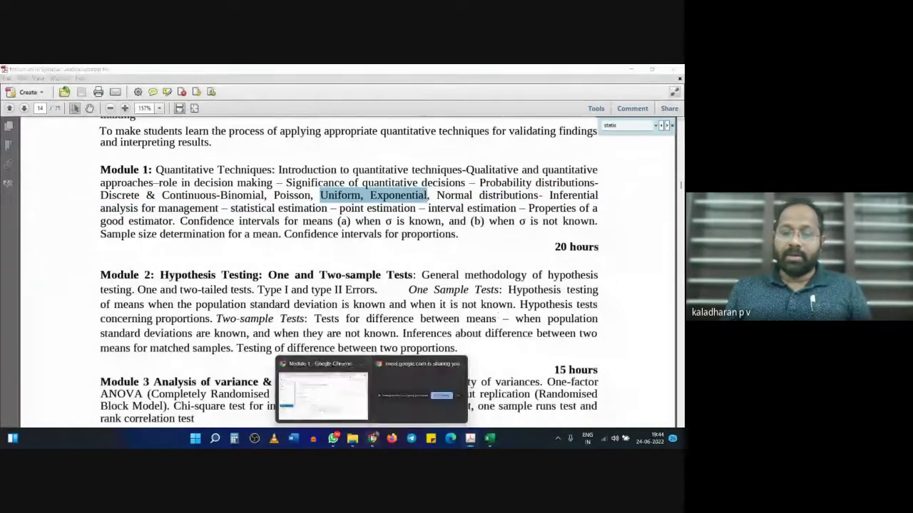
{"action": "left_click", "coordinate": [346, 386]}
- Paste 'Uniform, Exponential' as the new chapter's title and expand the content editor toolbar
{"action": "left_click", "coordinate": [321, 294]}
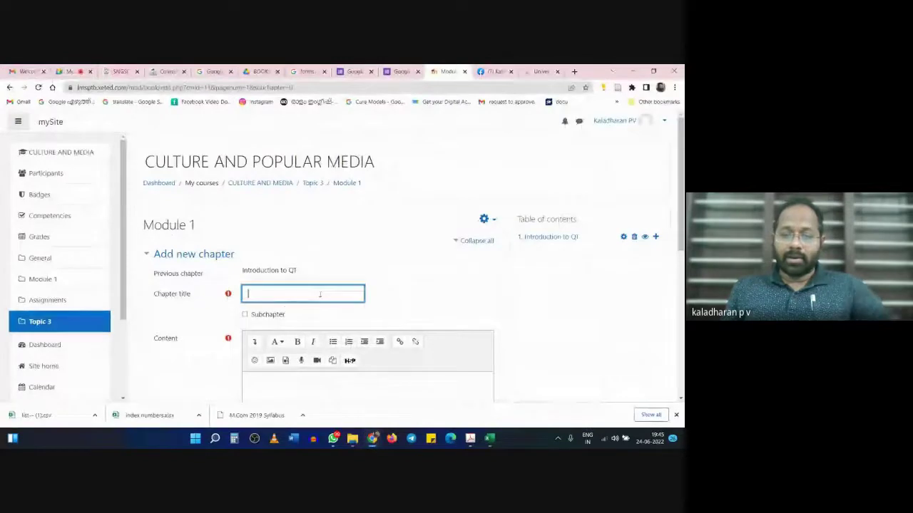
{"action": "key", "text": "ctrl+v"}
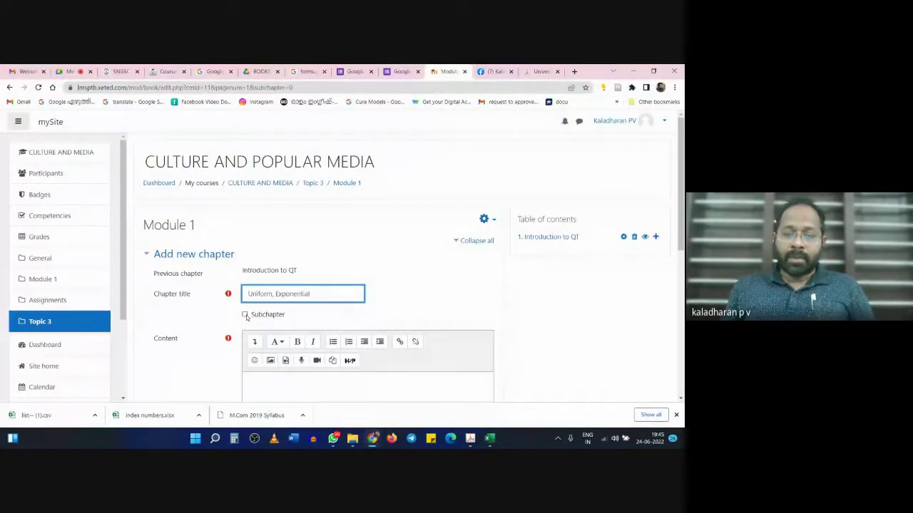
{"action": "left_click", "coordinate": [310, 387]}
{"action": "scroll", "coordinate": [310, 357], "scroll_direction": "down", "scroll_amount": 2}
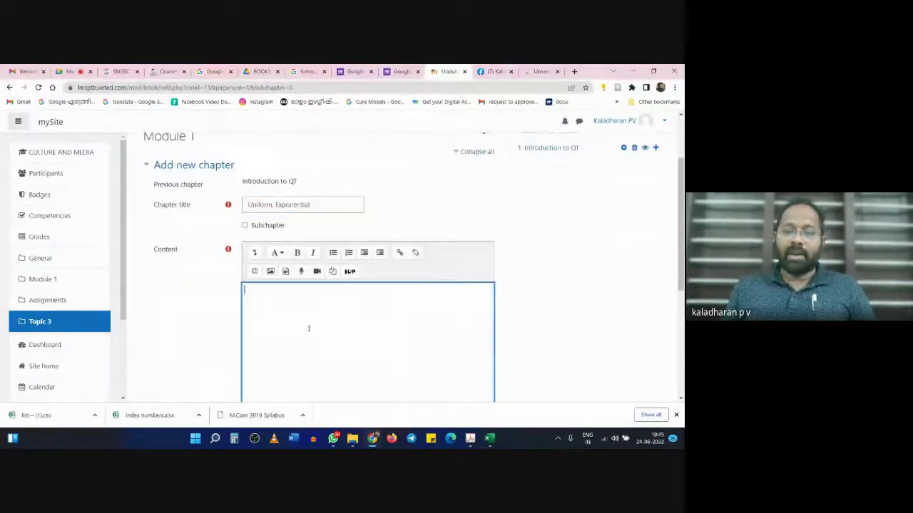
{"action": "left_click", "coordinate": [256, 254]}
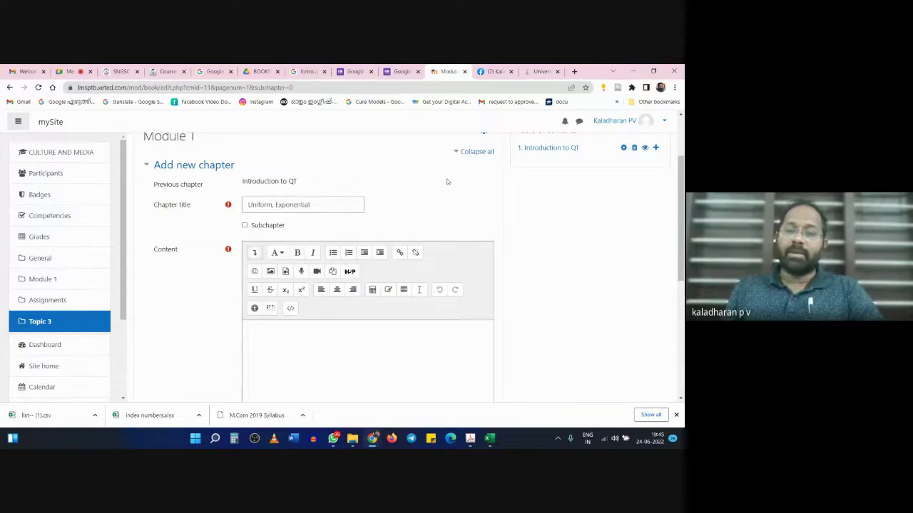
{"action": "left_click", "coordinate": [574, 72]}
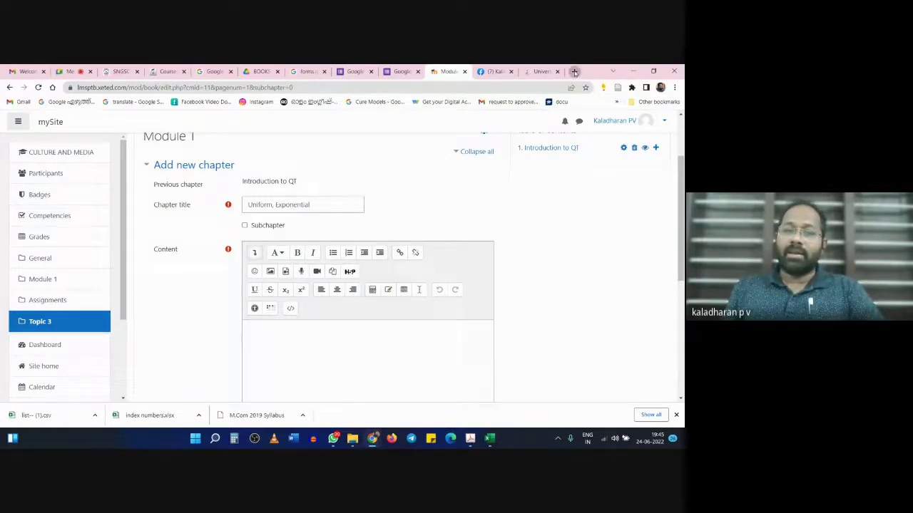
- Search Google for 'ted gtalk dubbawala' and browse the dabbawala TEDx video results
{"action": "type", "text": "ted gtalk"}
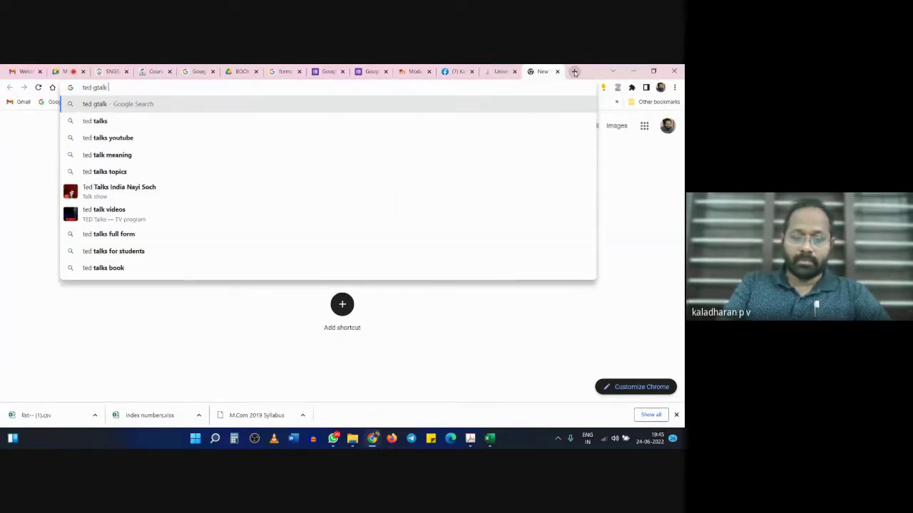
{"action": "type", "text": " du"}
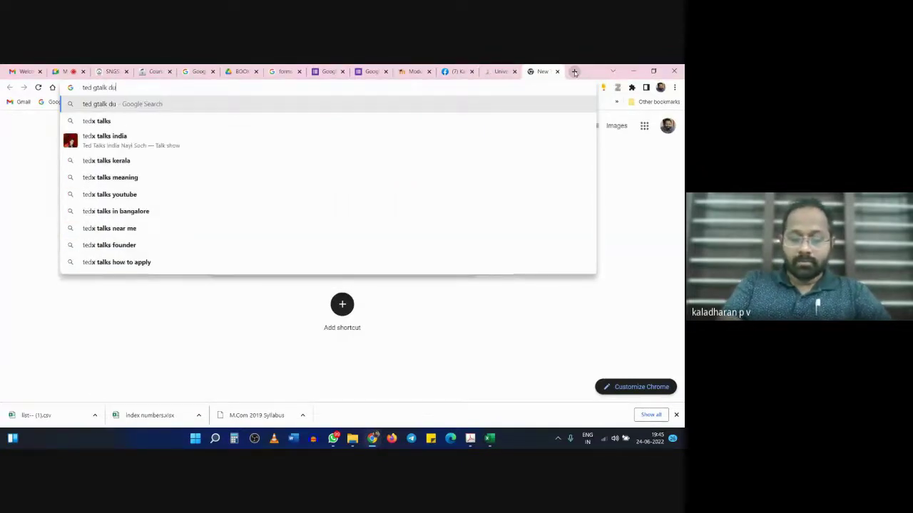
{"action": "type", "text": "bbawala"}
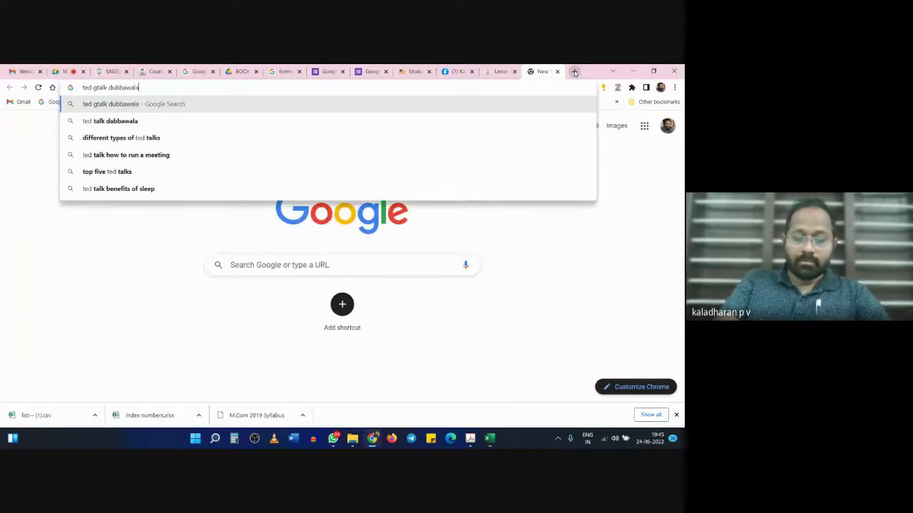
{"action": "key", "text": "Return"}
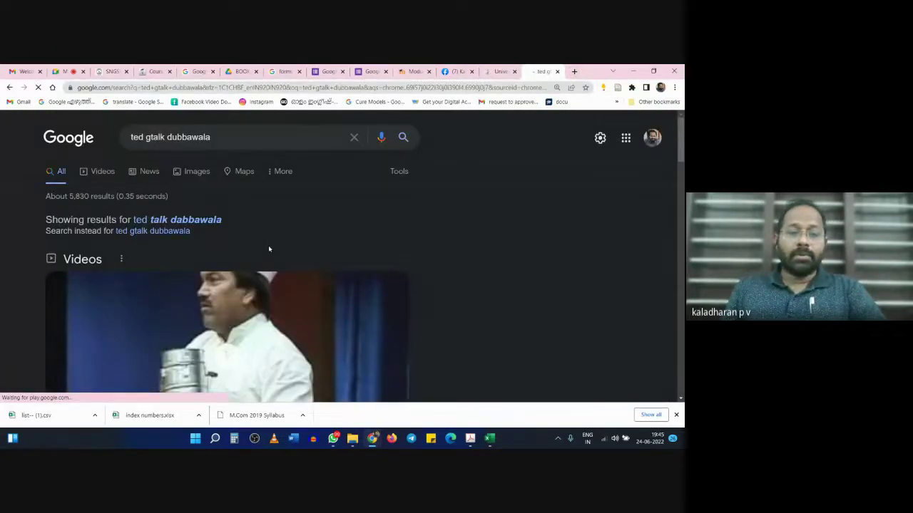
{"action": "scroll", "coordinate": [268, 248], "scroll_direction": "down", "scroll_amount": 1}
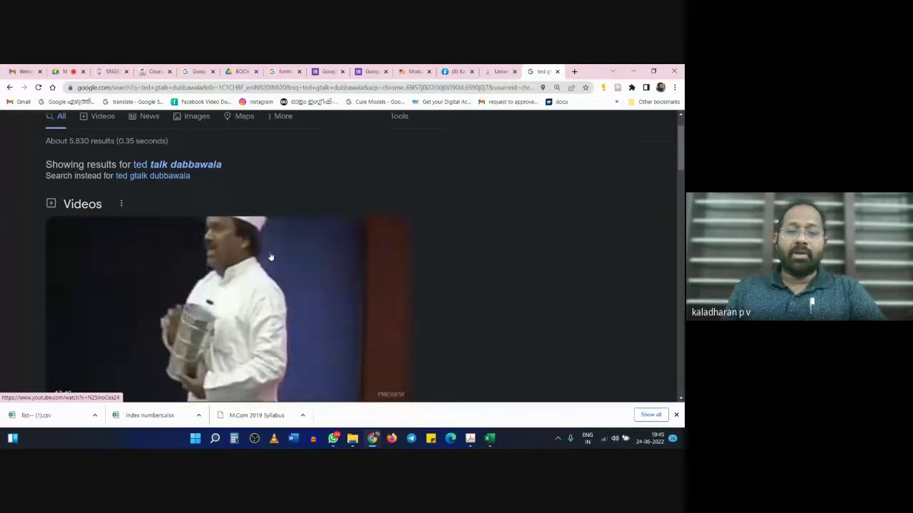
{"action": "scroll", "coordinate": [270, 257], "scroll_direction": "down", "scroll_amount": 2}
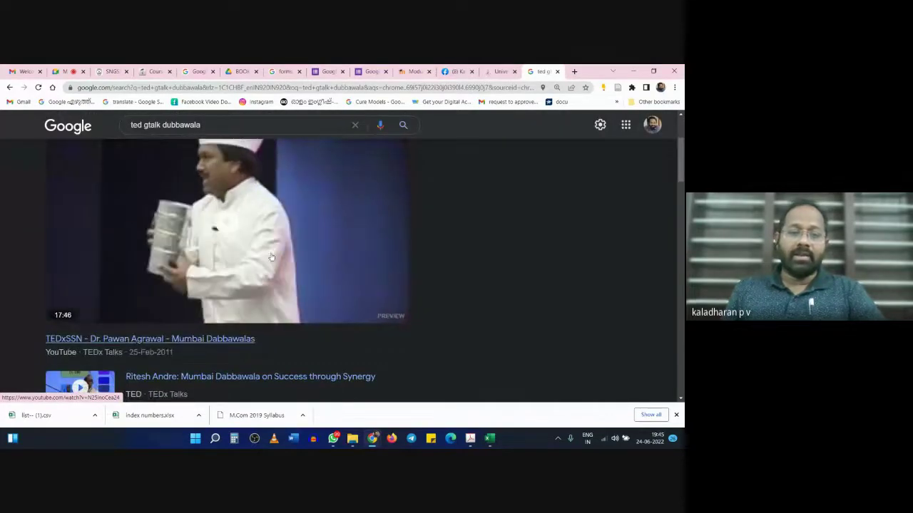